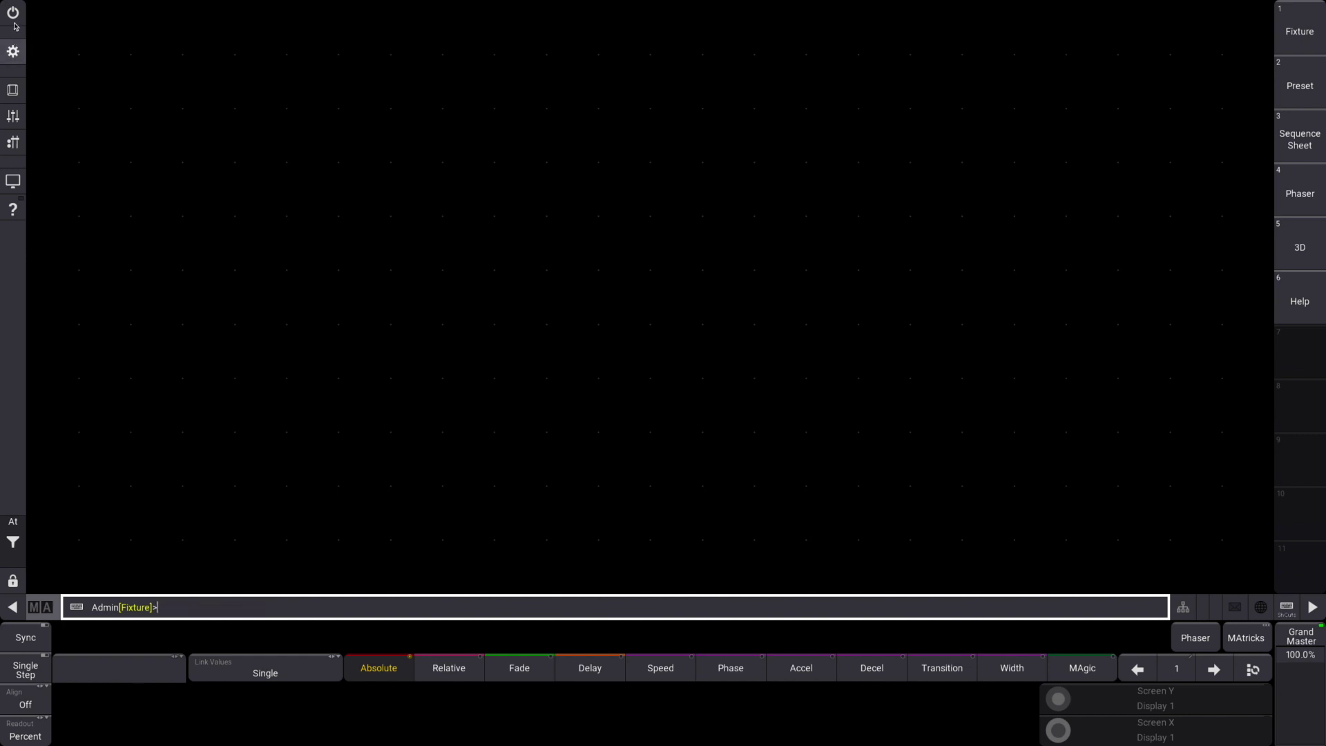
Open the shutdown prompt and cancel it without saving, and look over the main configuration menu before closing it
left_click(14, 14)
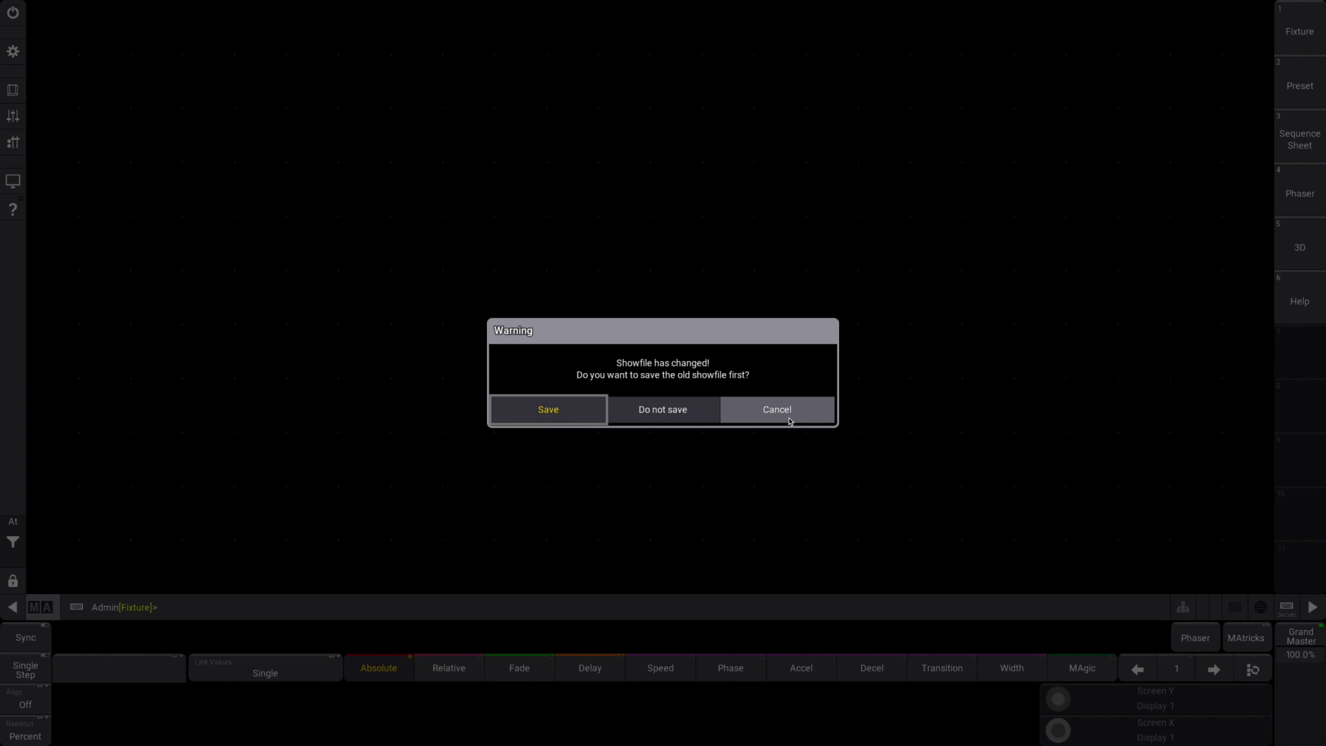
left_click(812, 415)
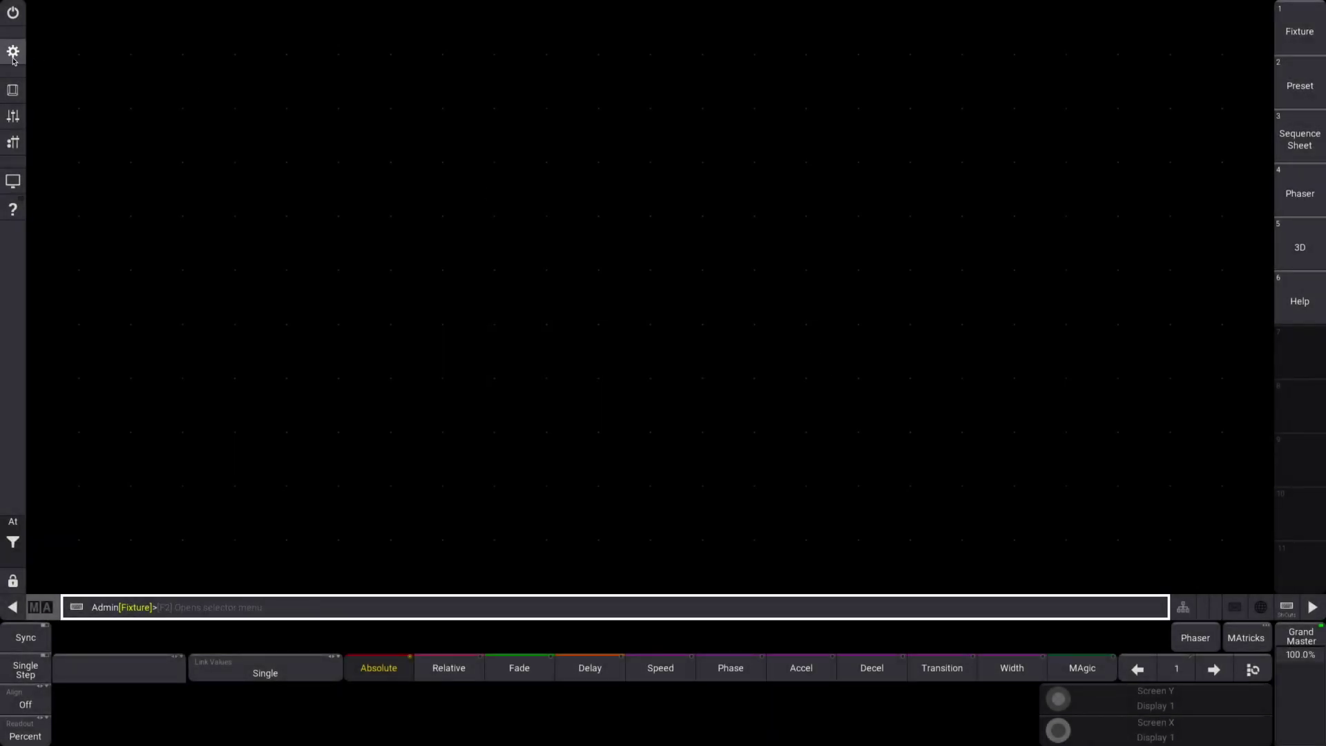
left_click(13, 54)
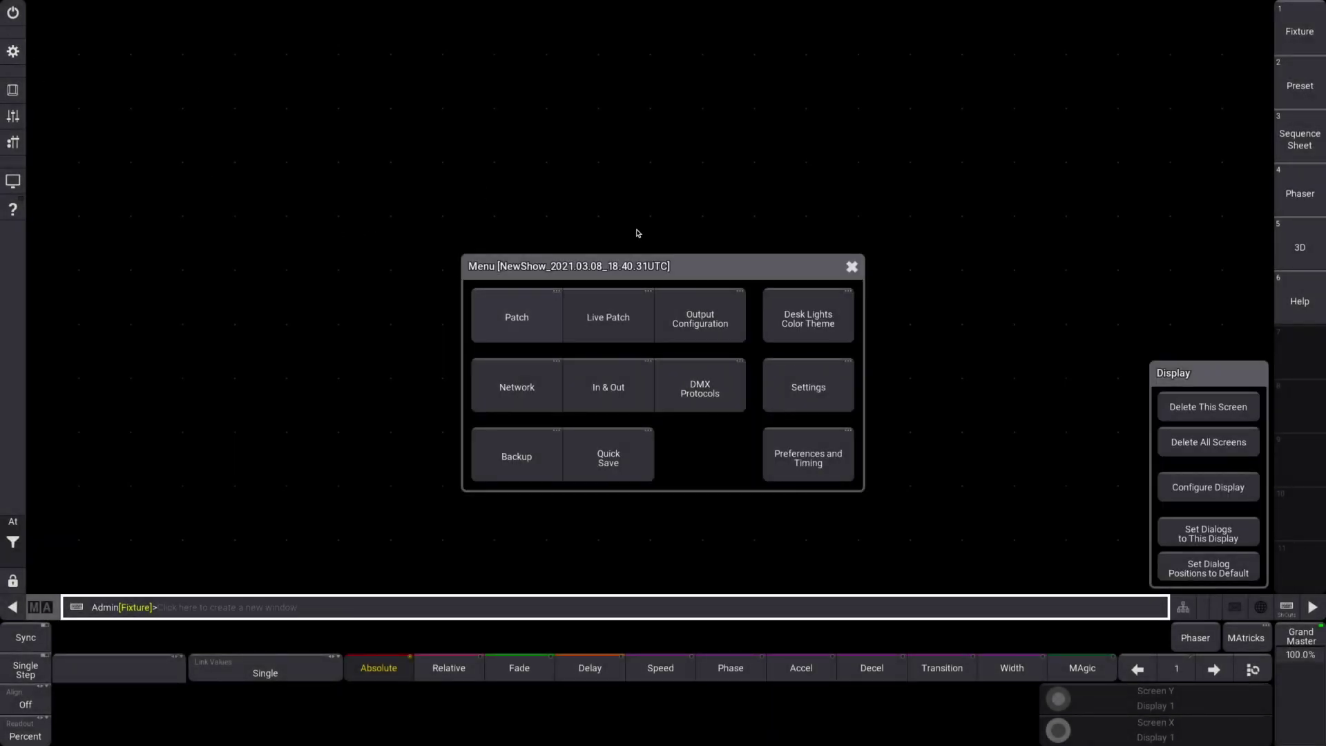
left_click(851, 266)
View the Command Section overlay and the Master Controls overlay, closing each one after inspection
left_click(13, 91)
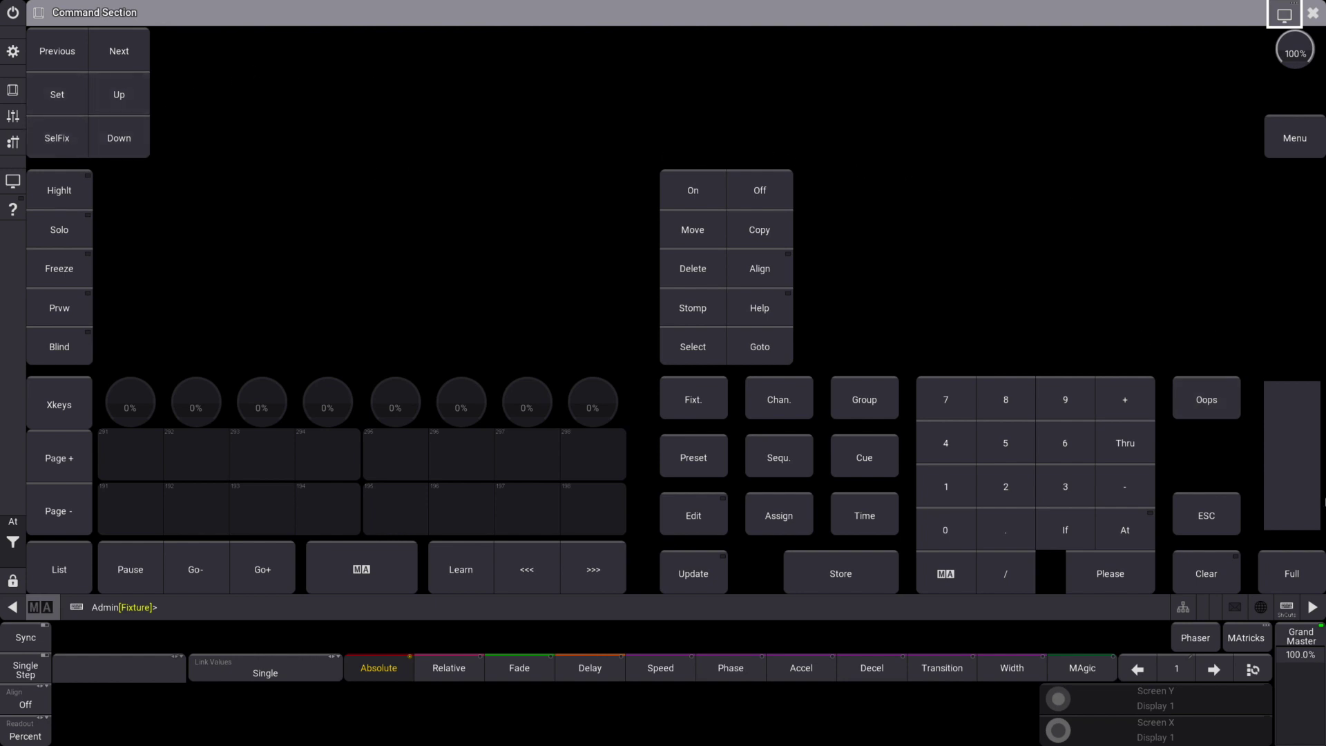
left_click(1313, 14)
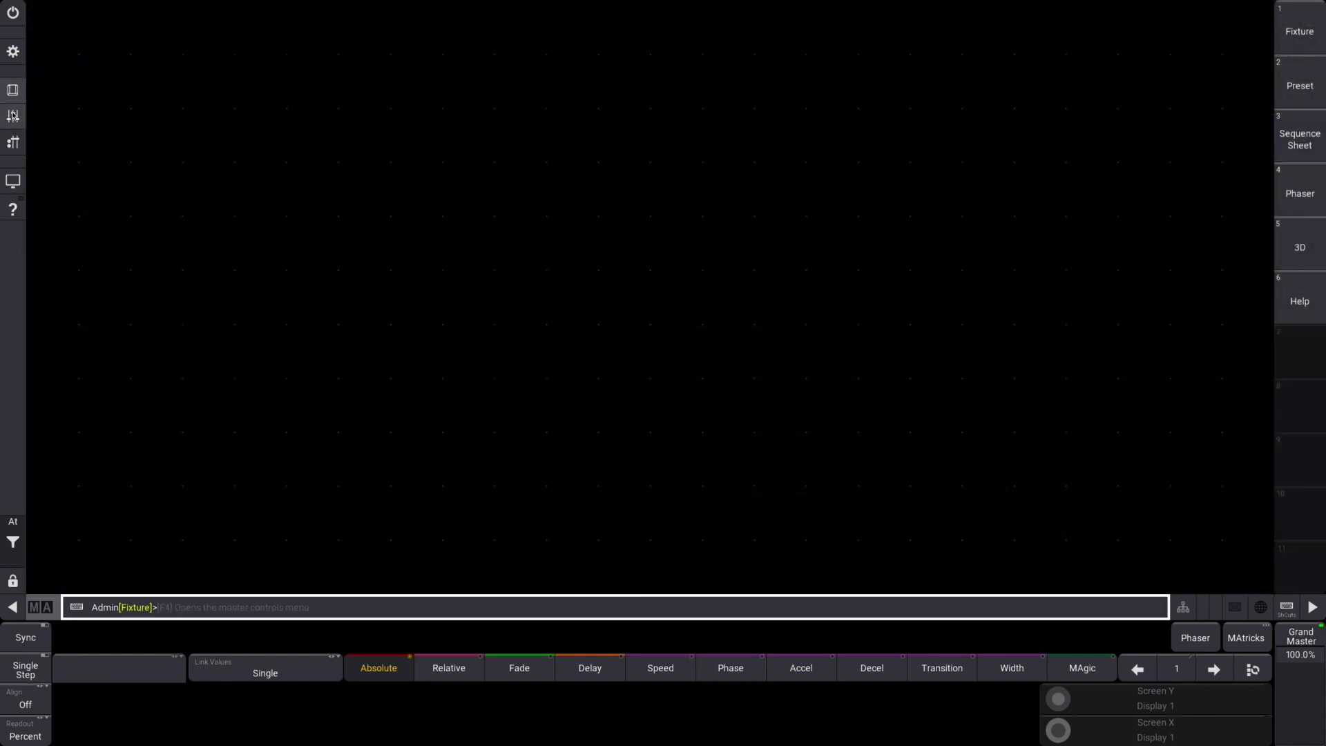
left_click(13, 116)
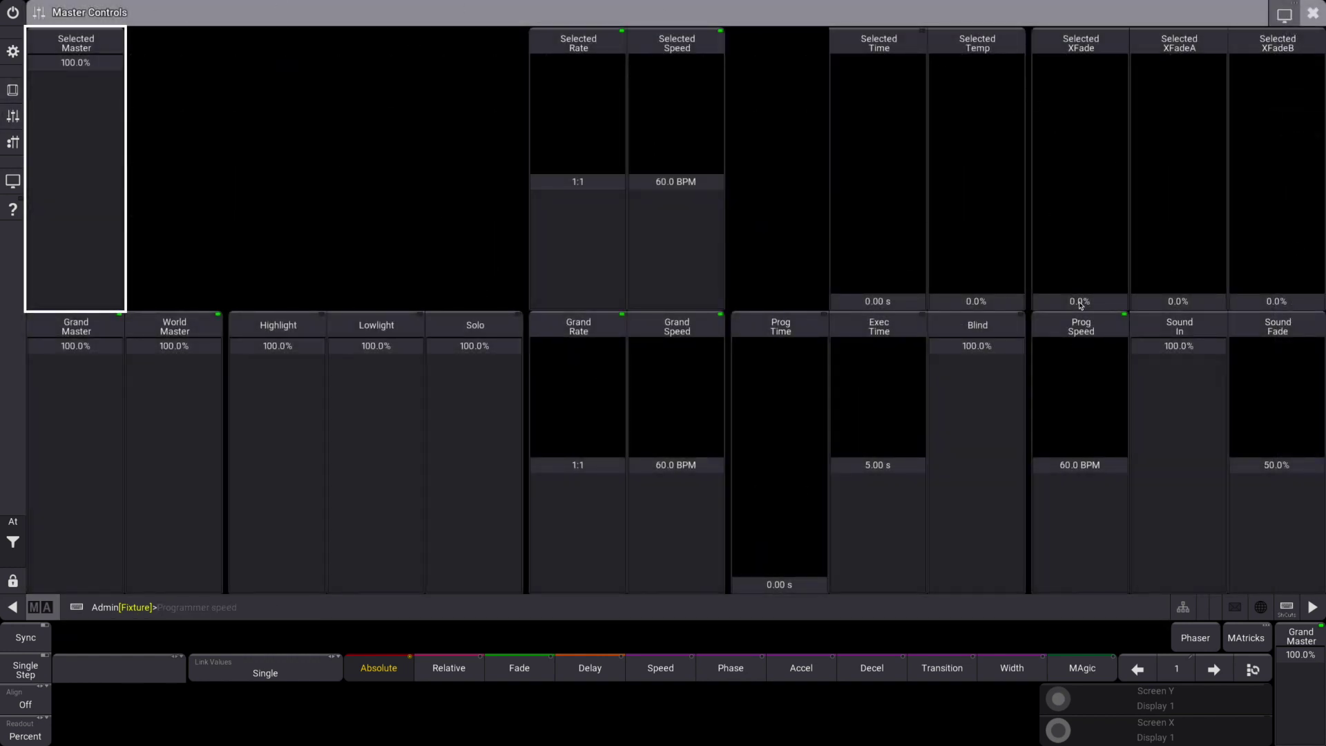
mouse_move(1314, 25)
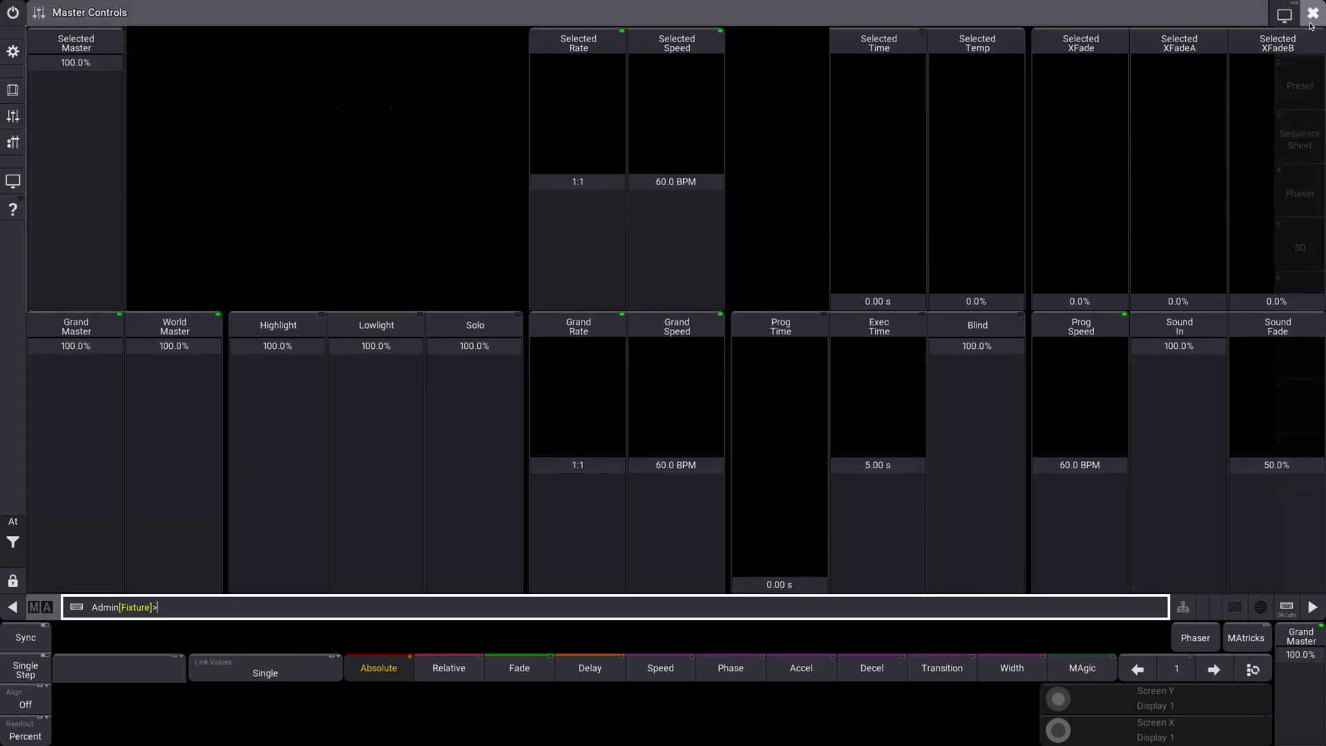
left_click(1313, 14)
View the Playback Controls overlay and the list of selectable displays, closing both without changing anything
left_click(13, 145)
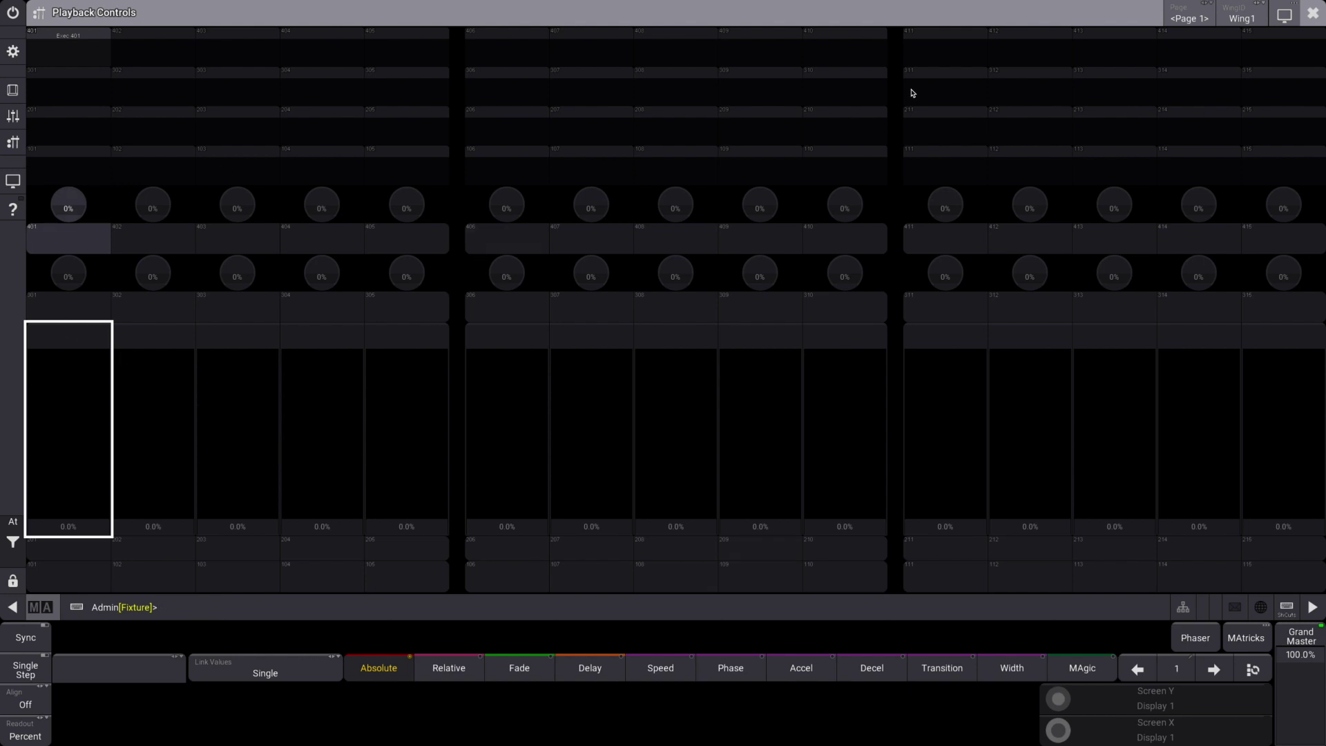
left_click(1310, 23)
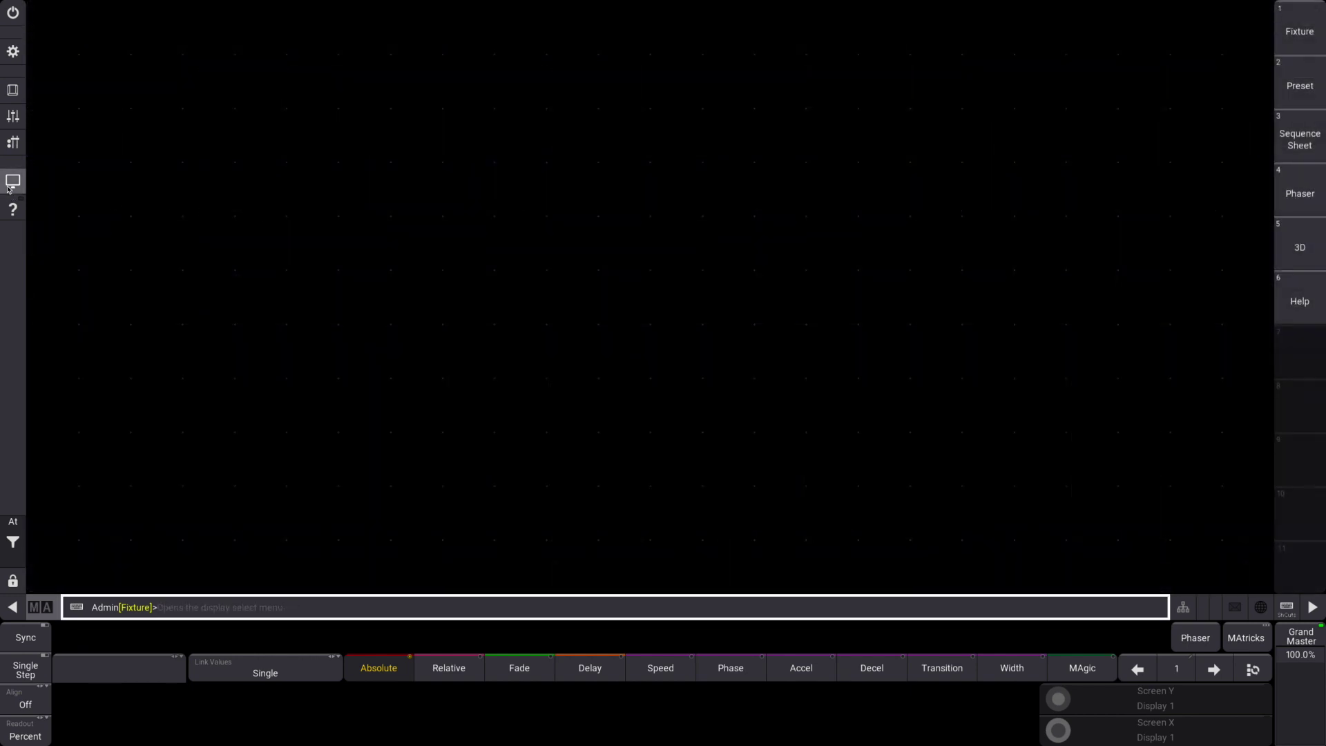
left_click(10, 184)
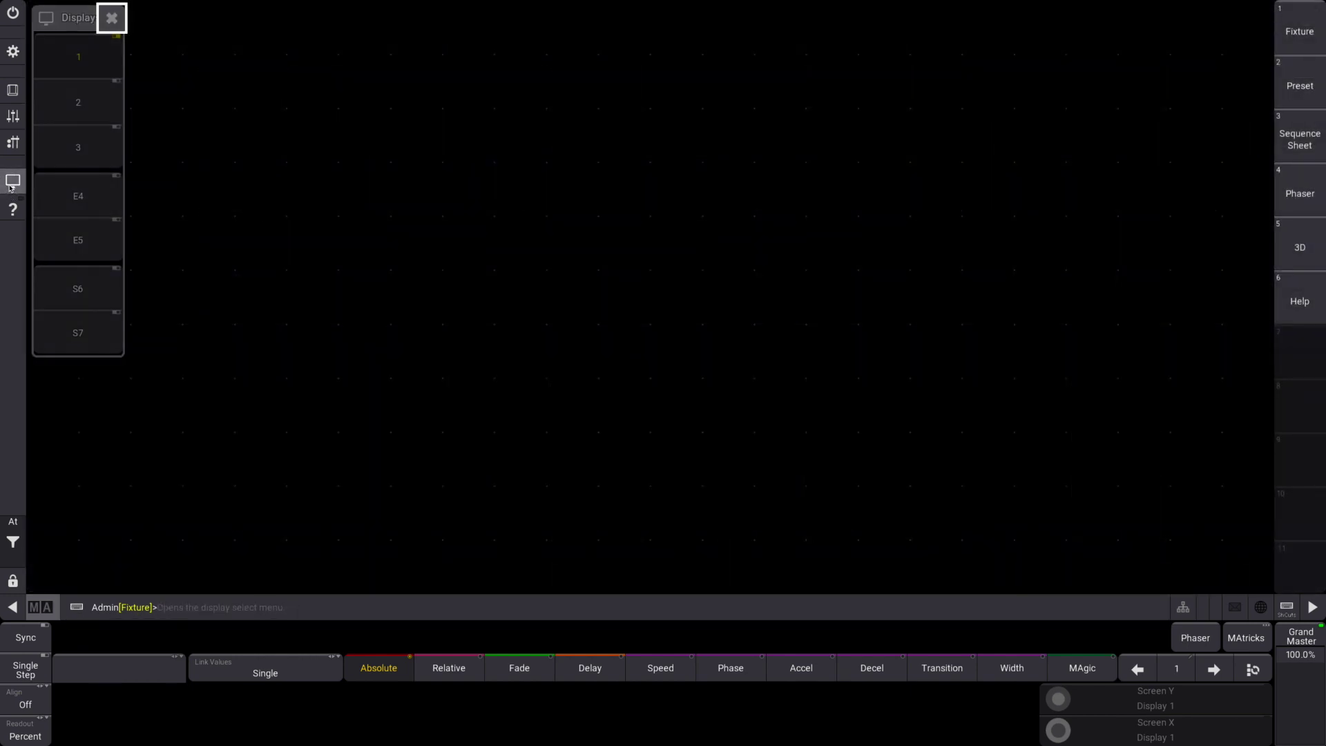
left_click(115, 23)
Look up the control bar in the built-in help, skim the manual's topic list and close the help
left_click(12, 208)
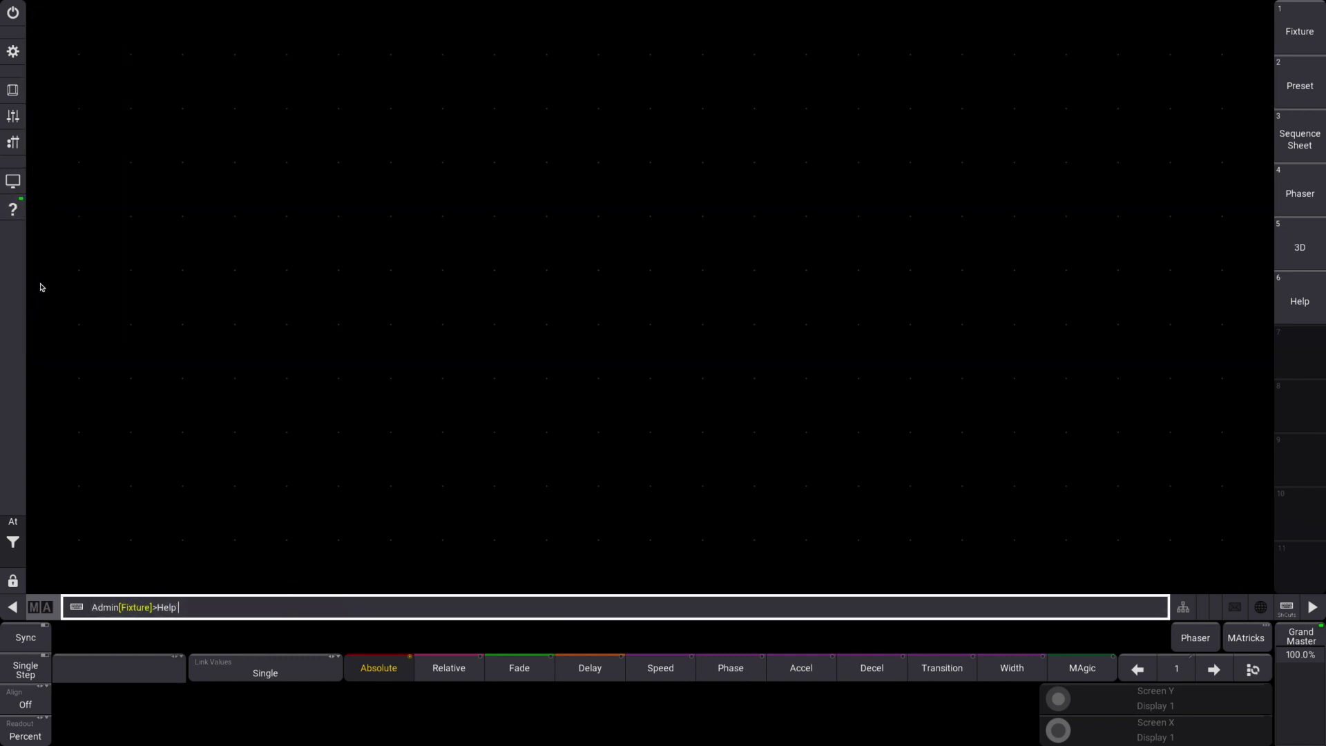
left_click(12, 208)
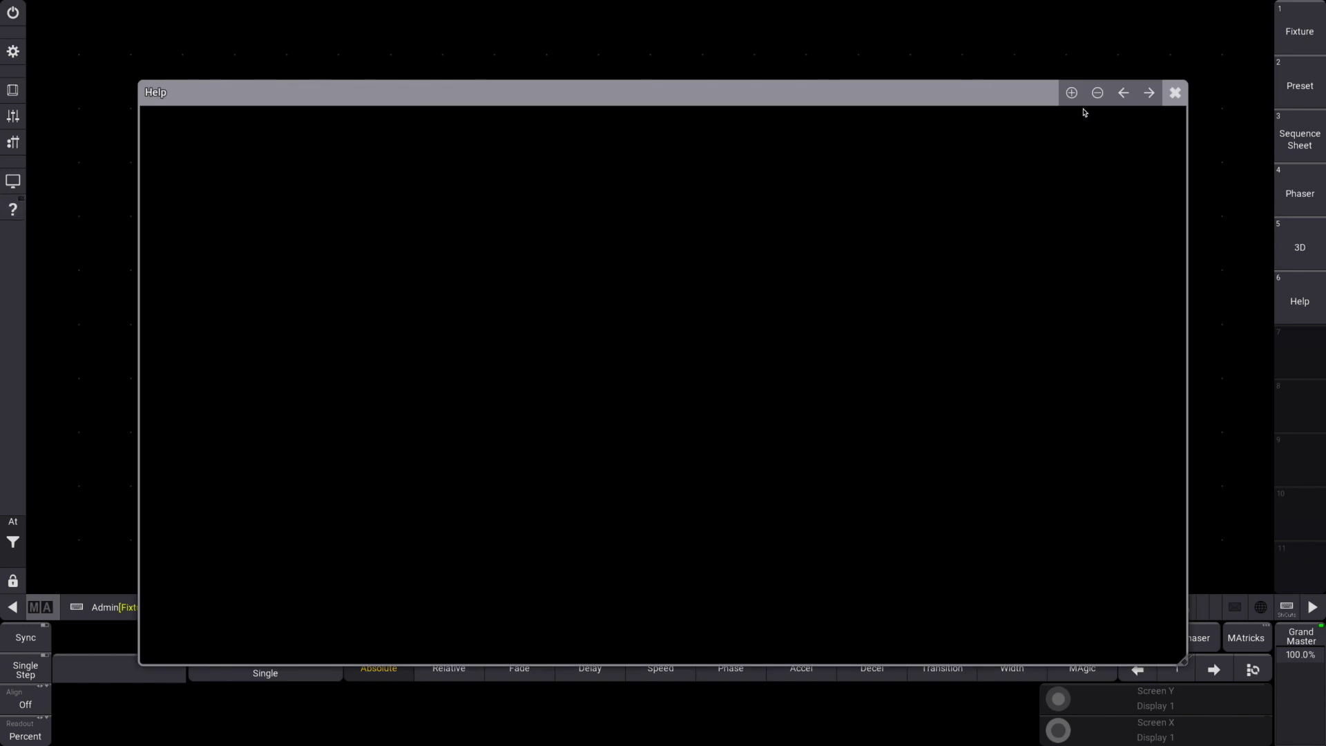
scroll(304, 324, "down", 3)
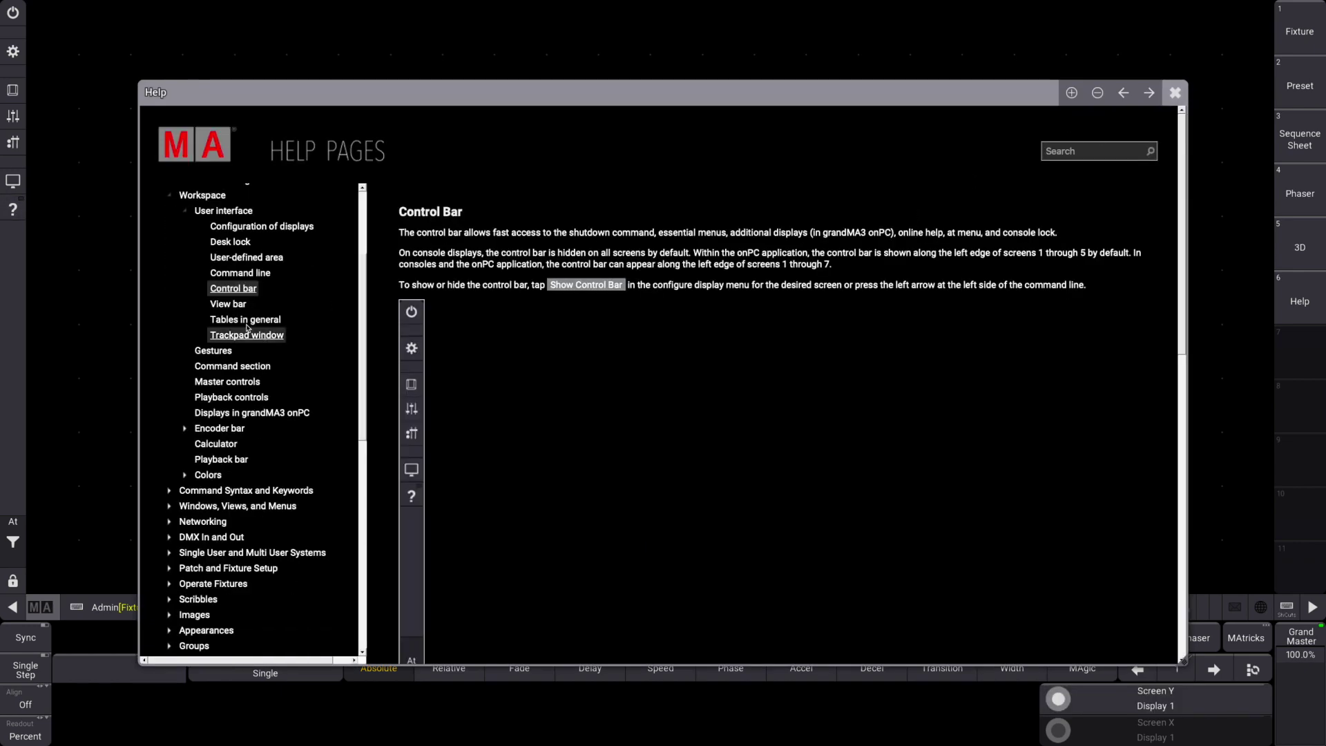
scroll(249, 328, "down", 5)
scroll(249, 324, "up", 8)
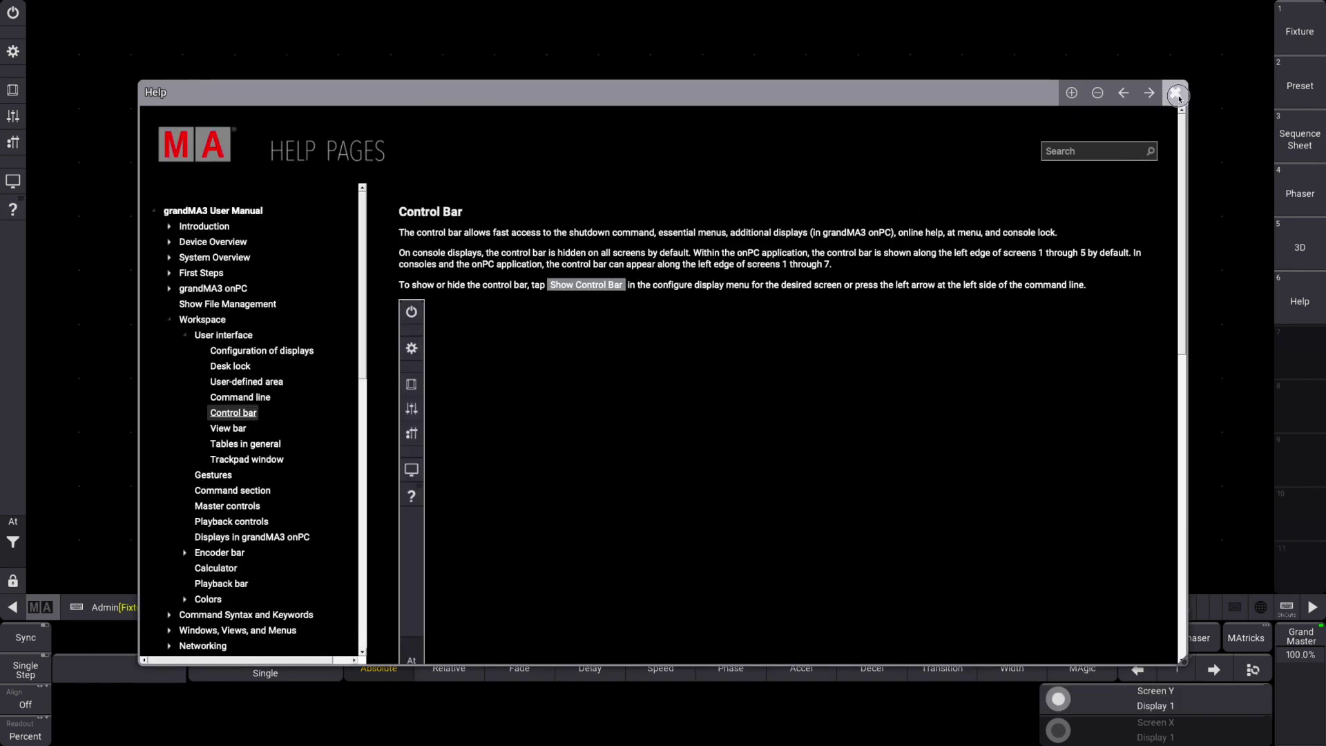
left_click(1174, 93)
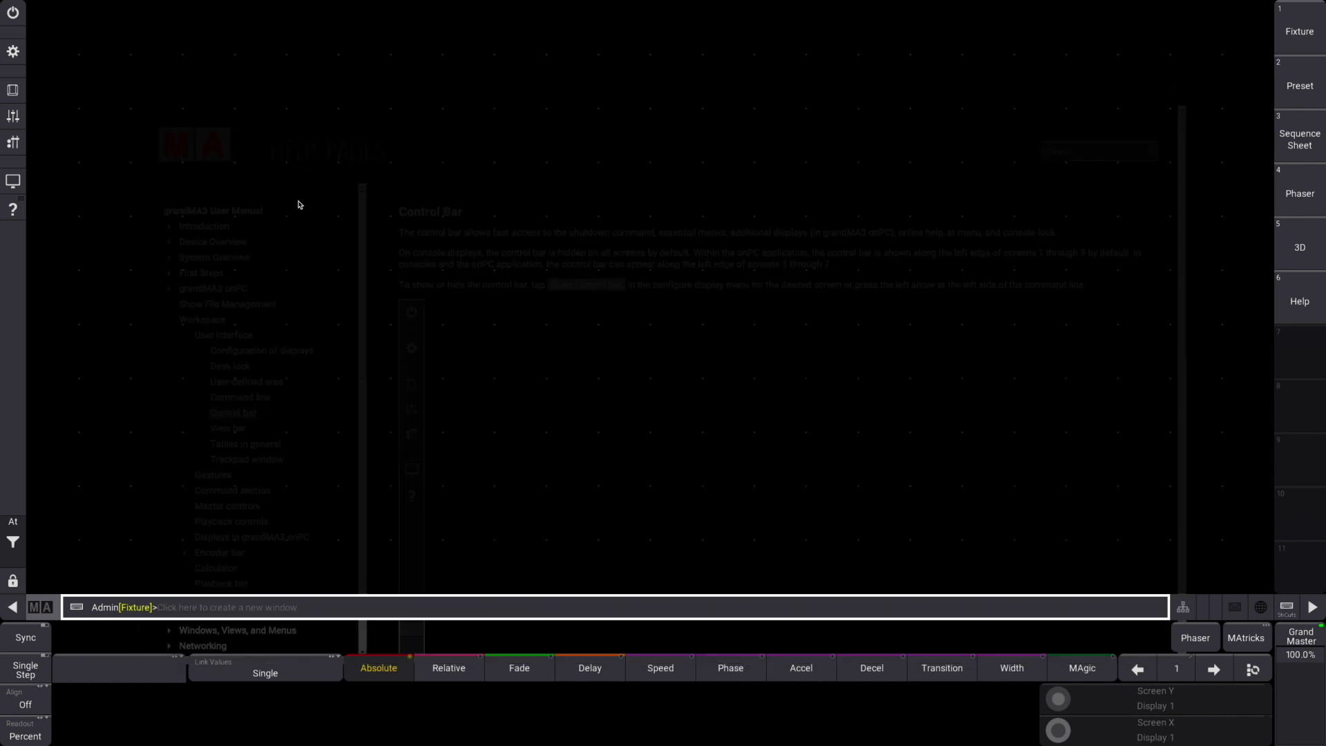
View the At options for programmer values, and open and dismiss the Add Window dialog without adding a window
left_click(18, 551)
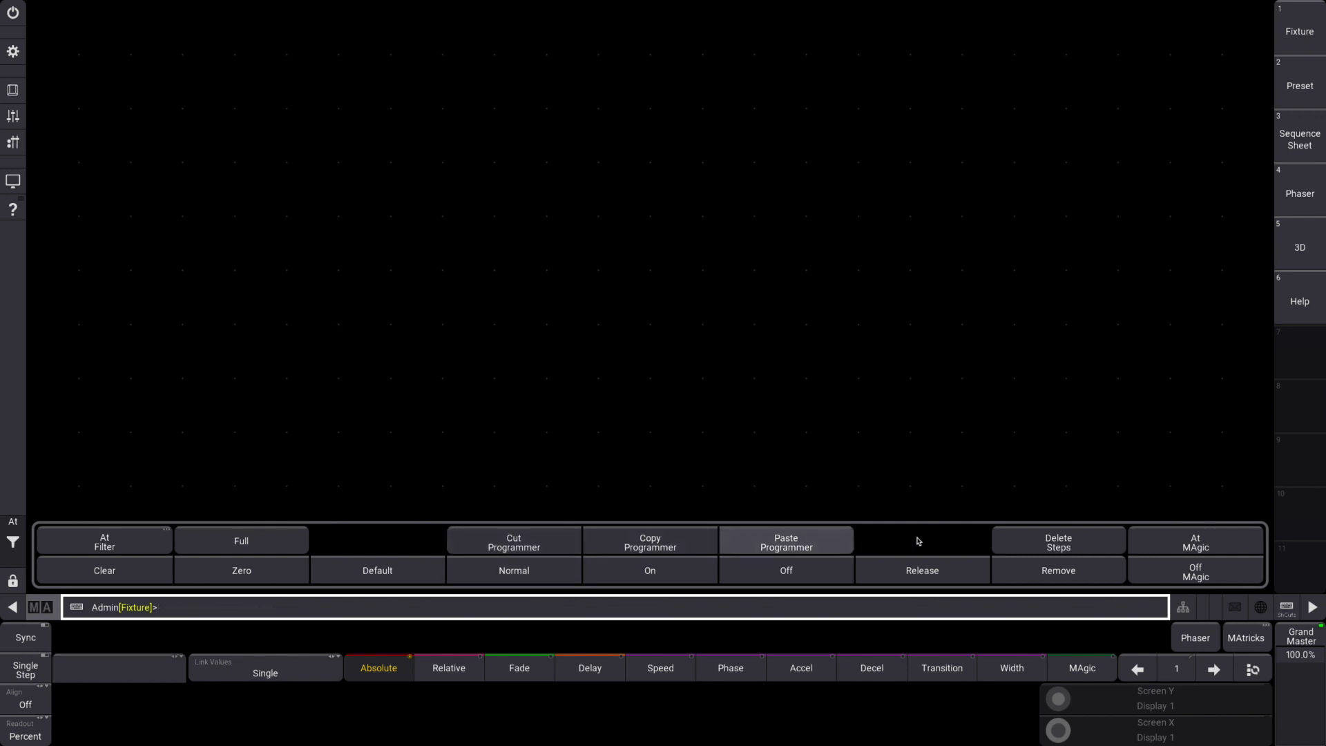
left_click(897, 436)
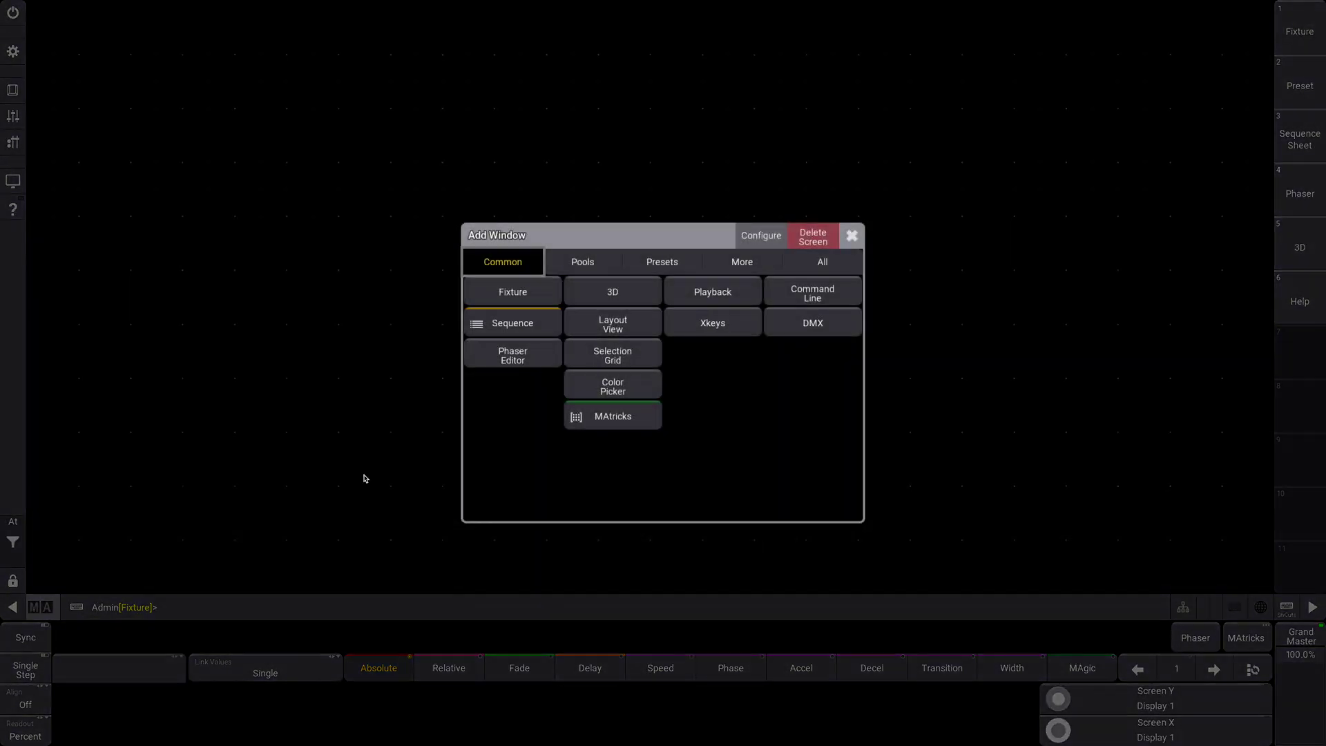
left_click(854, 237)
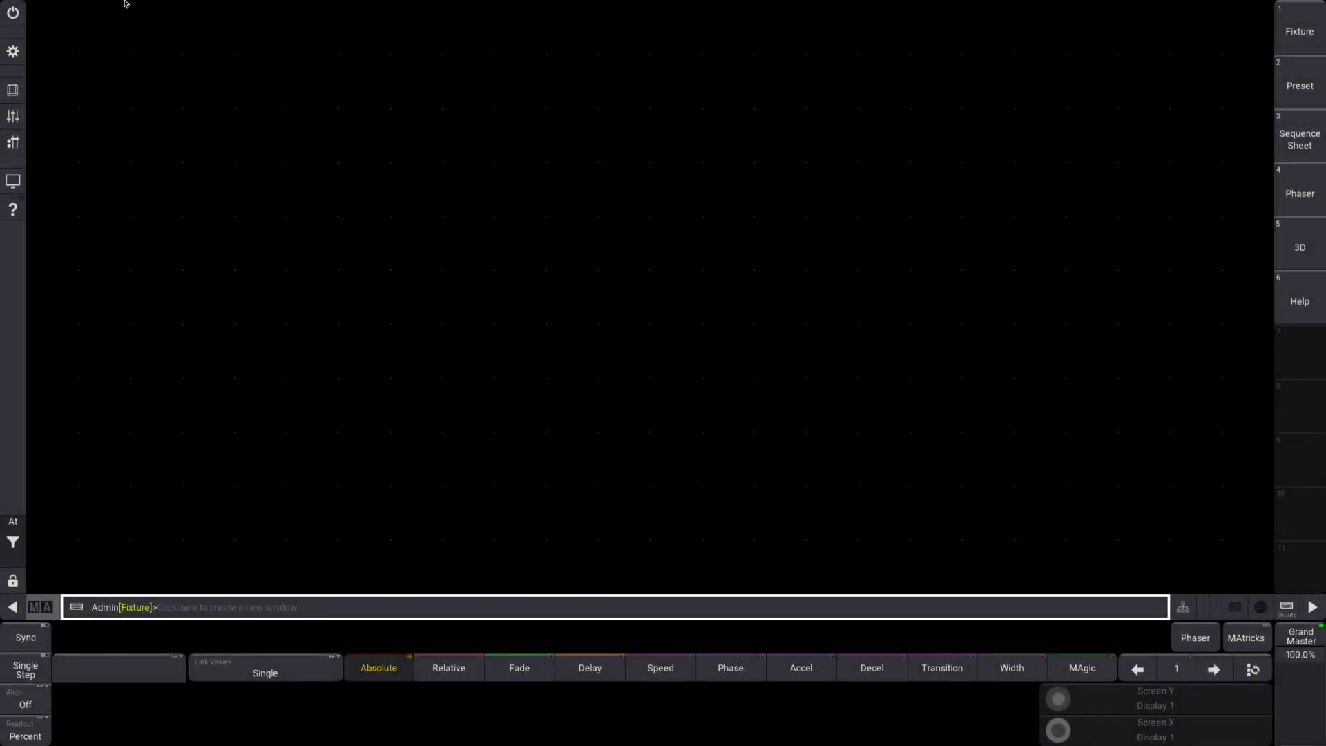
Lock the desk and unlock it again
left_click(12, 582)
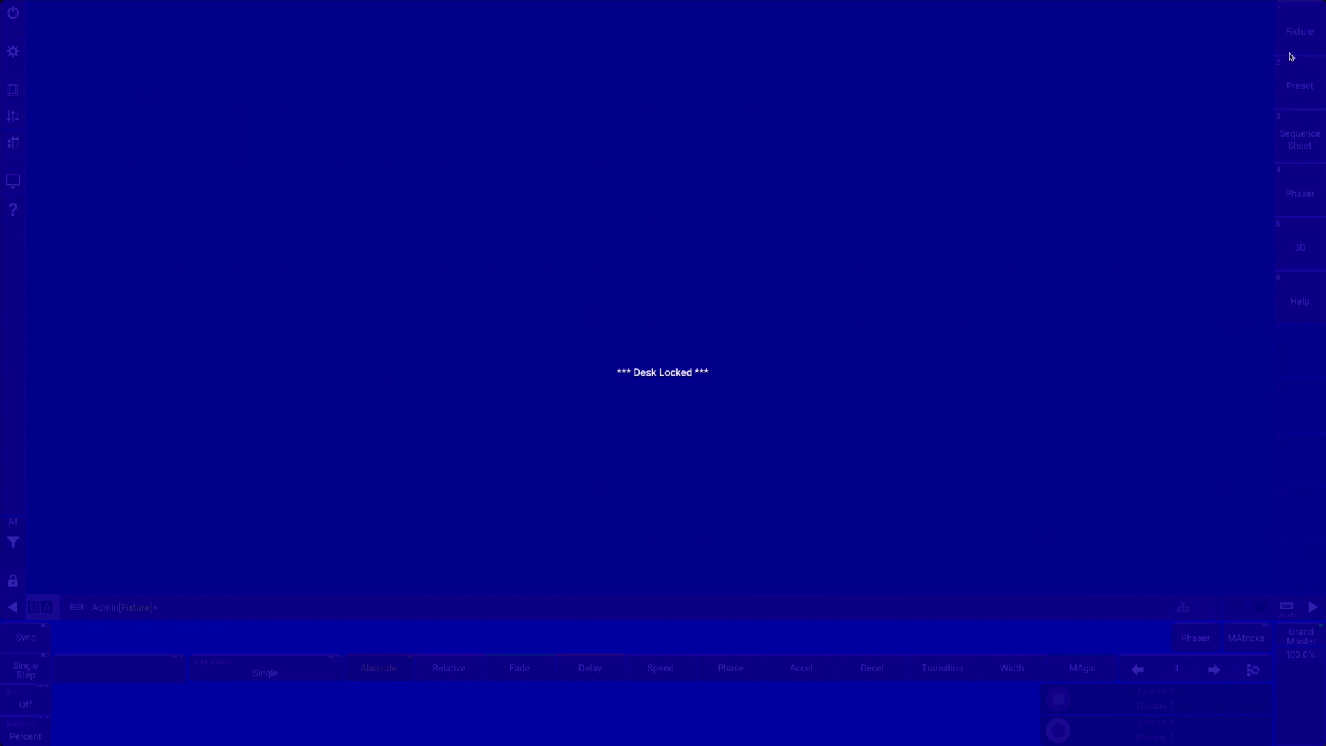
left_click(39, 704)
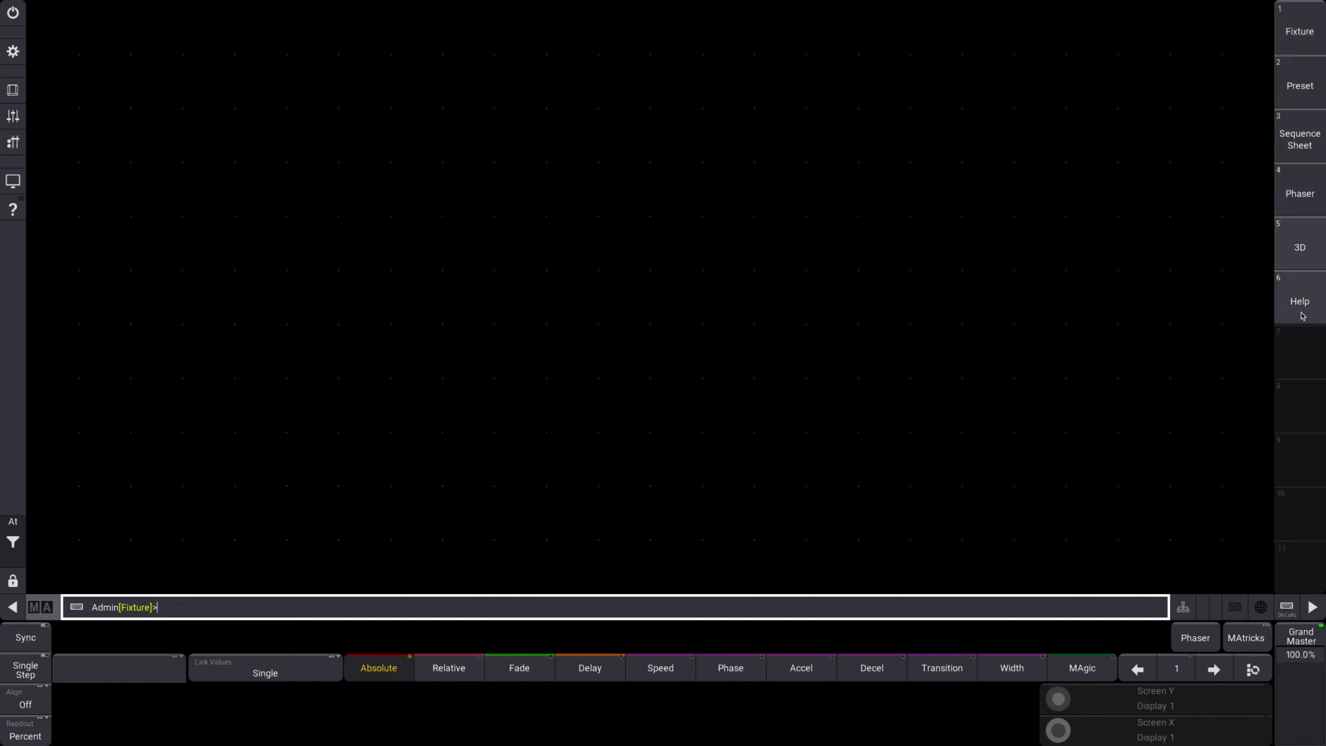
Step through the stored Fixture, Preset, Sequence Sheet and Phaser views, finishing on the Fixture view
left_click(1301, 40)
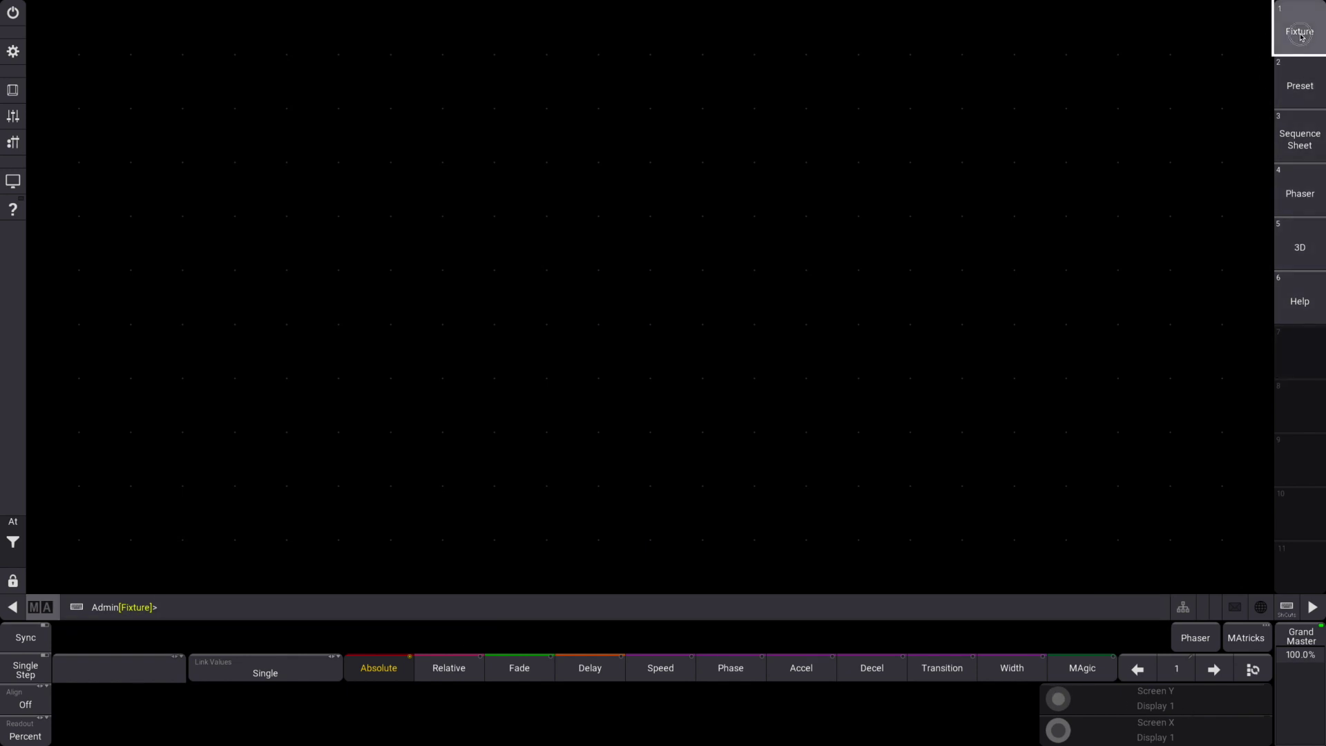
left_click(1300, 83)
left_click(1299, 138)
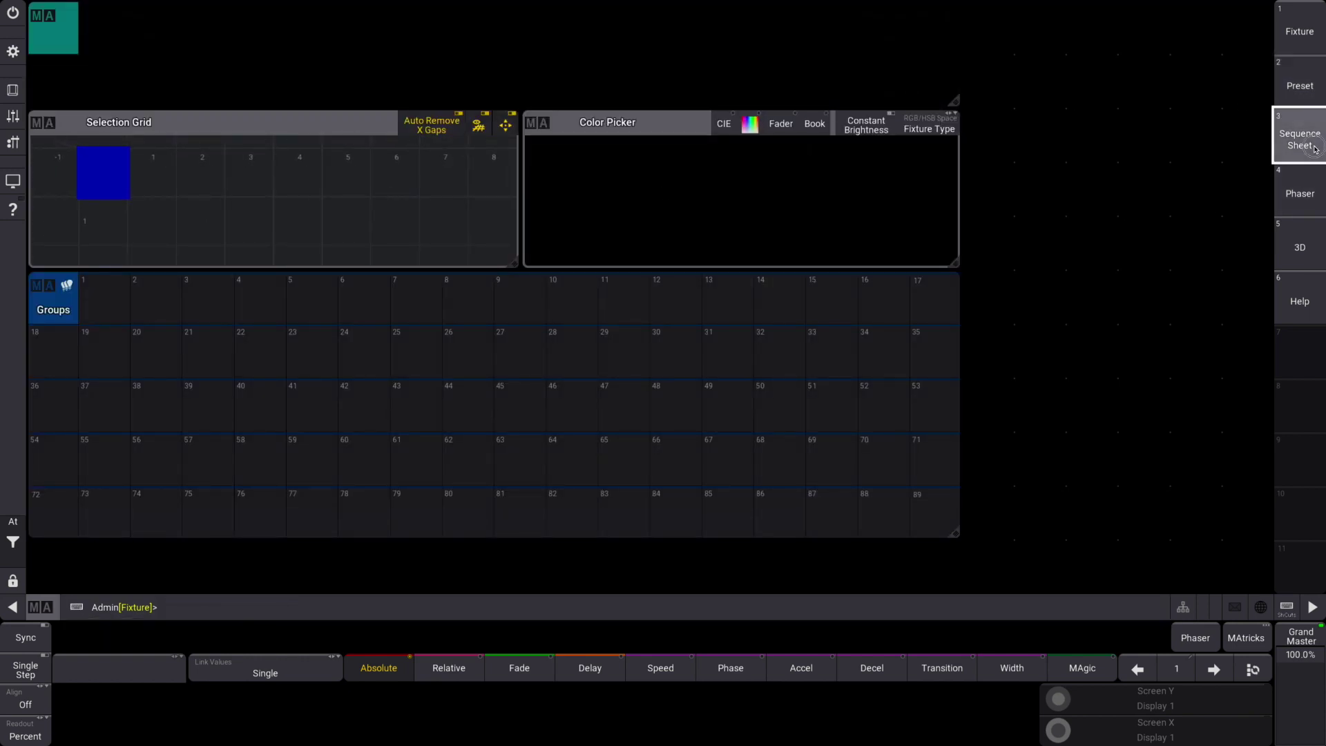
left_click(1300, 192)
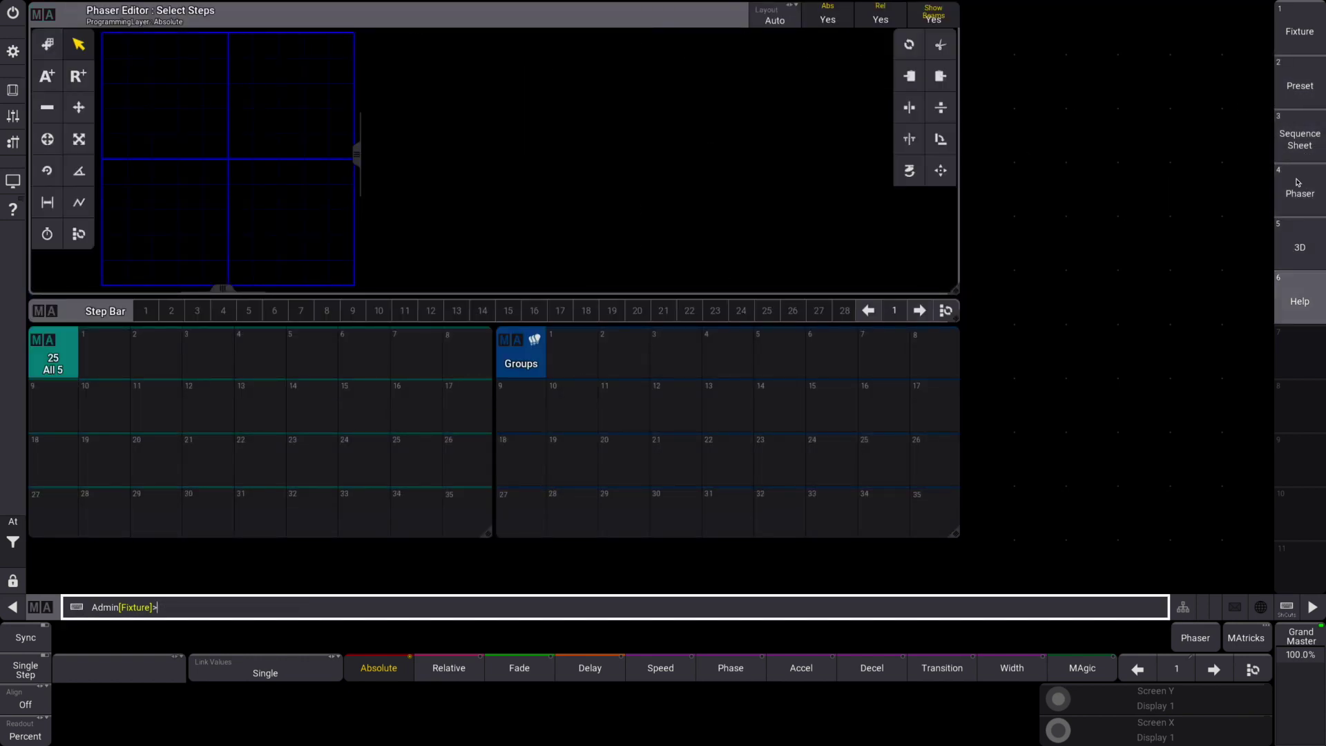
left_click(1296, 41)
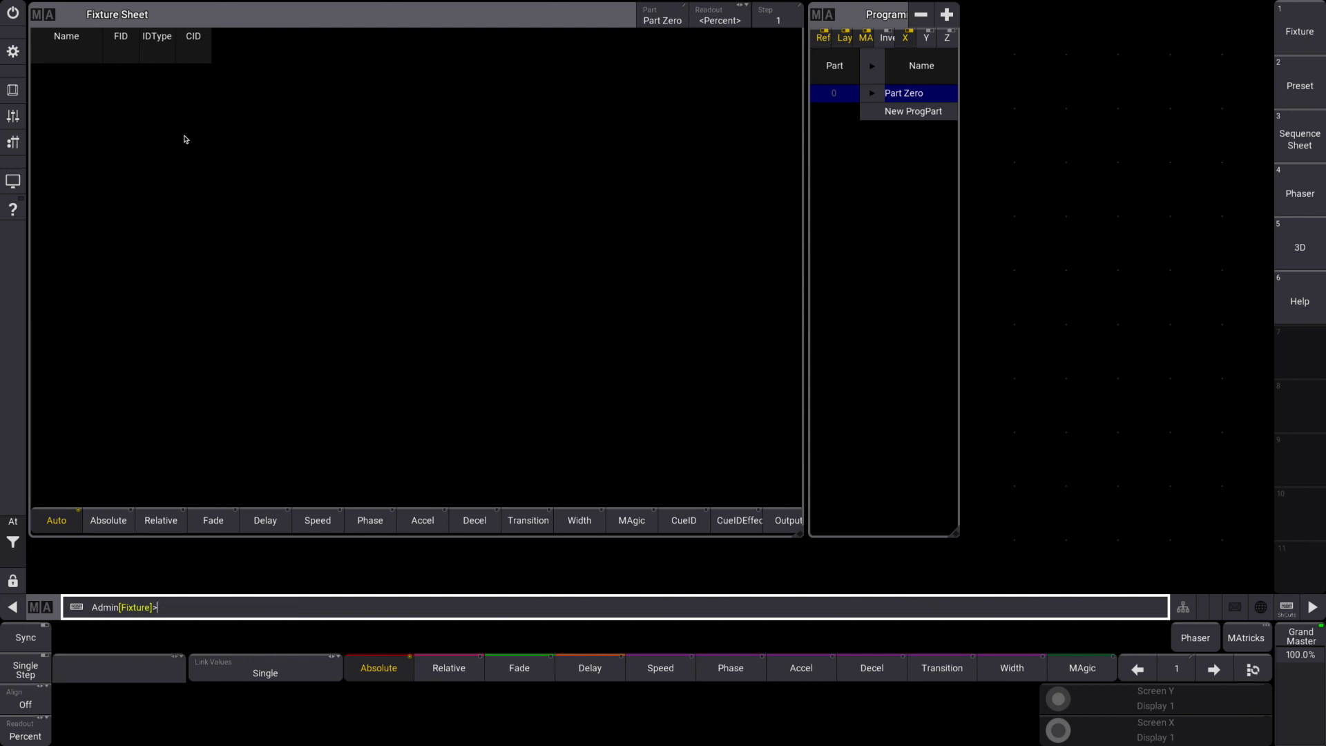
Open the show's patch and start inserting new fixtures in Stage 1
left_click(13, 52)
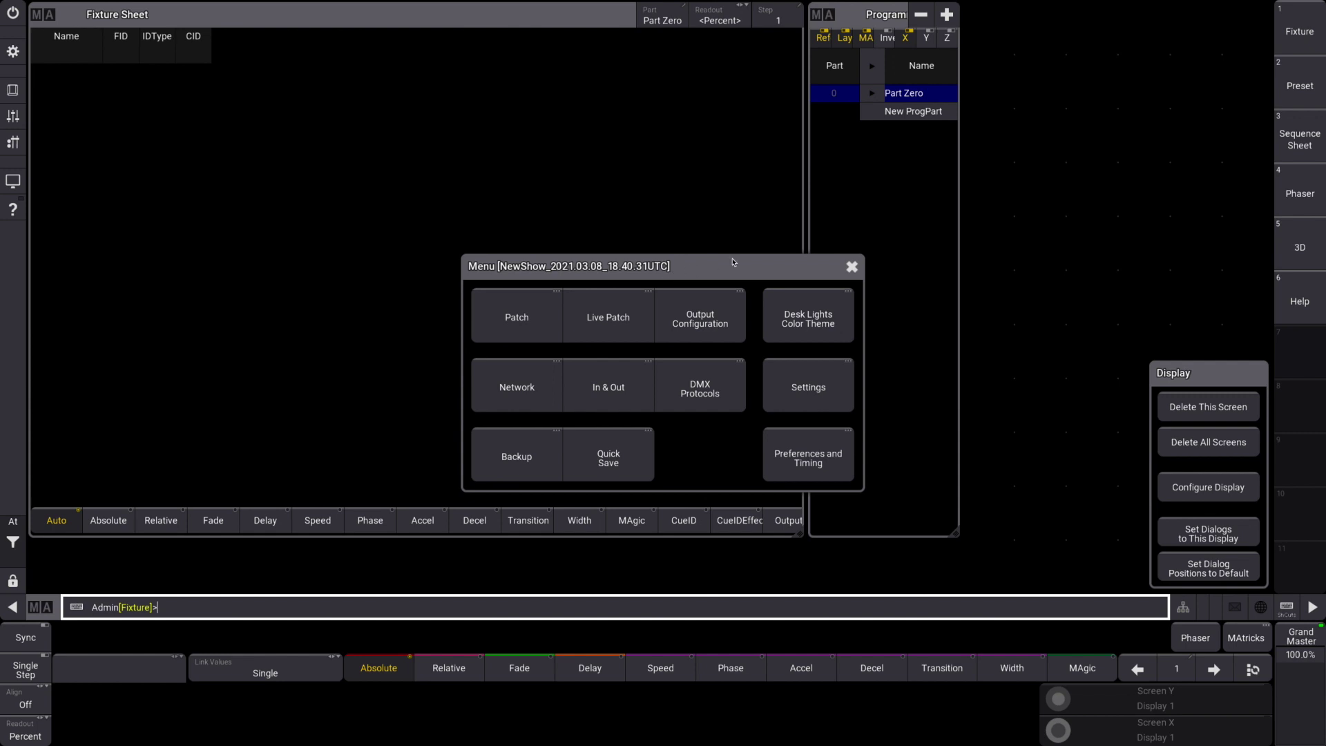
left_click(851, 266)
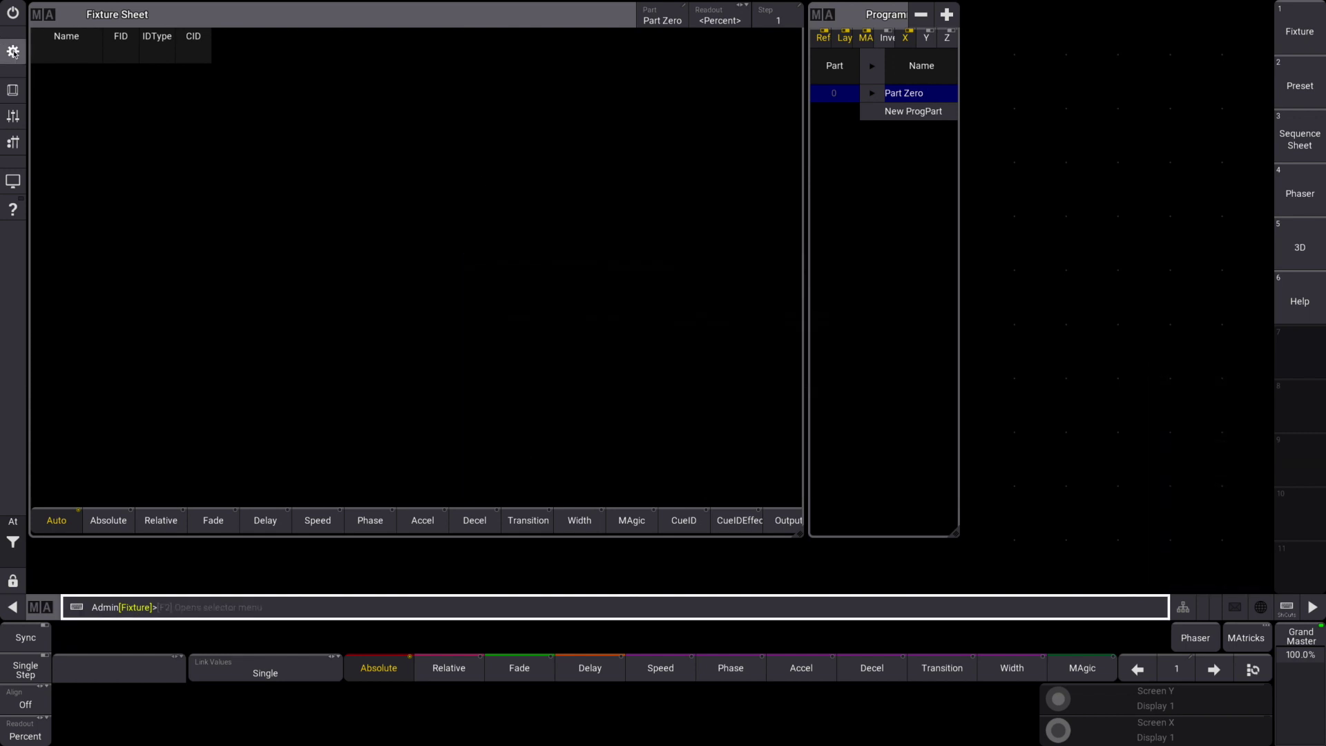
left_click(14, 53)
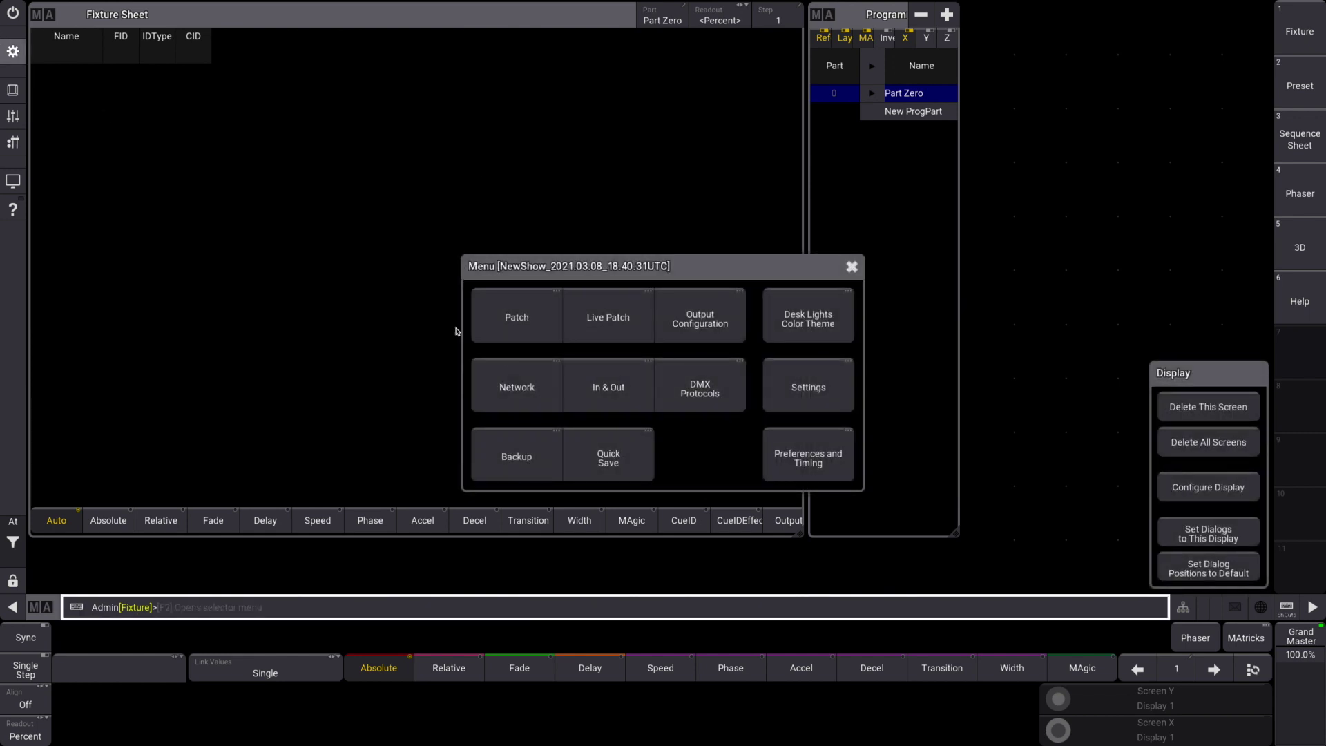
left_click(514, 326)
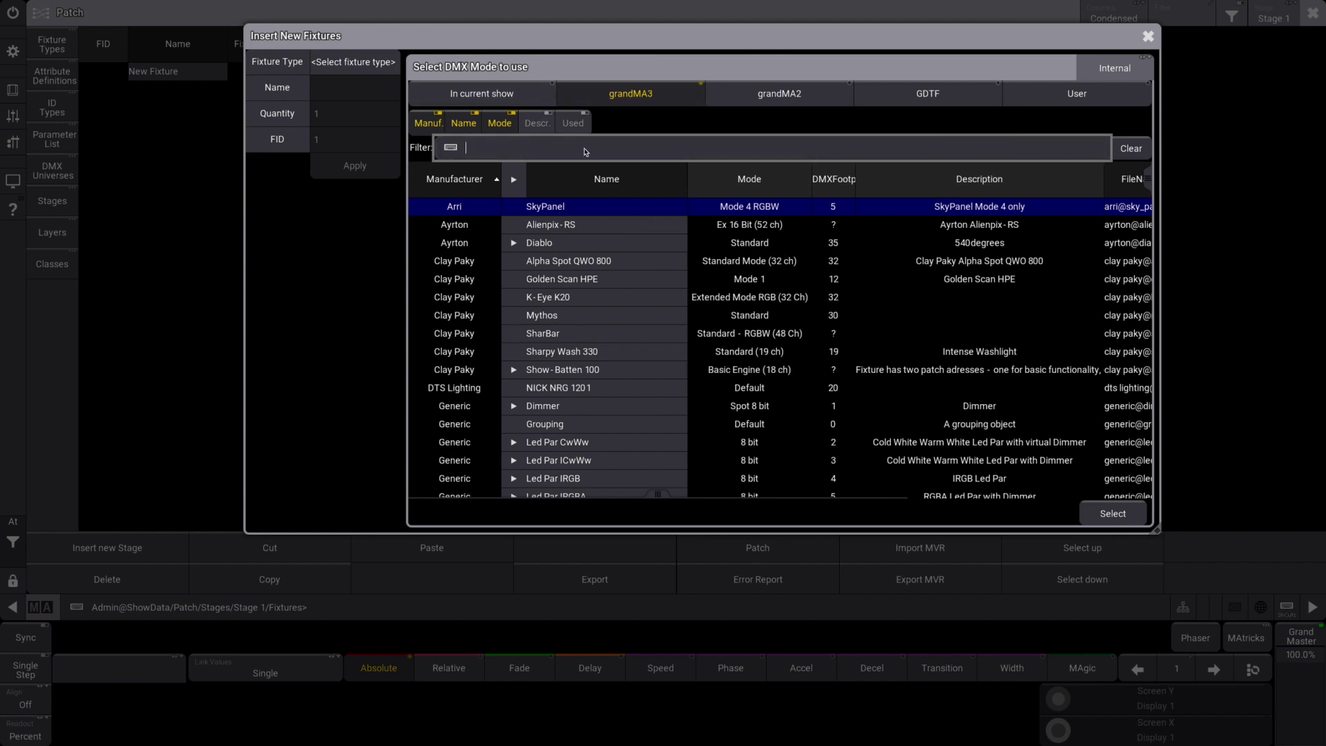
Compare the In current show, GDTF and grandMA2 fixture sources, and return to the grandMA3 library
left_click(480, 98)
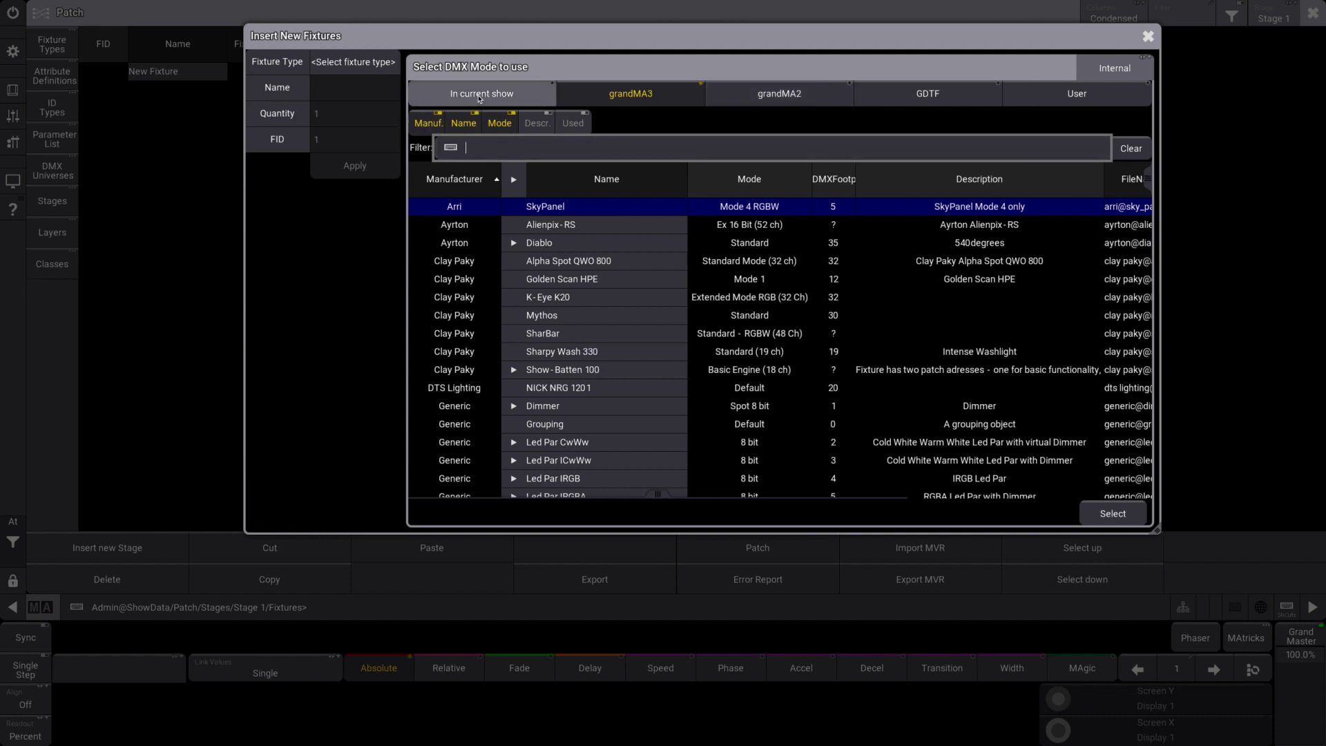
left_click(927, 95)
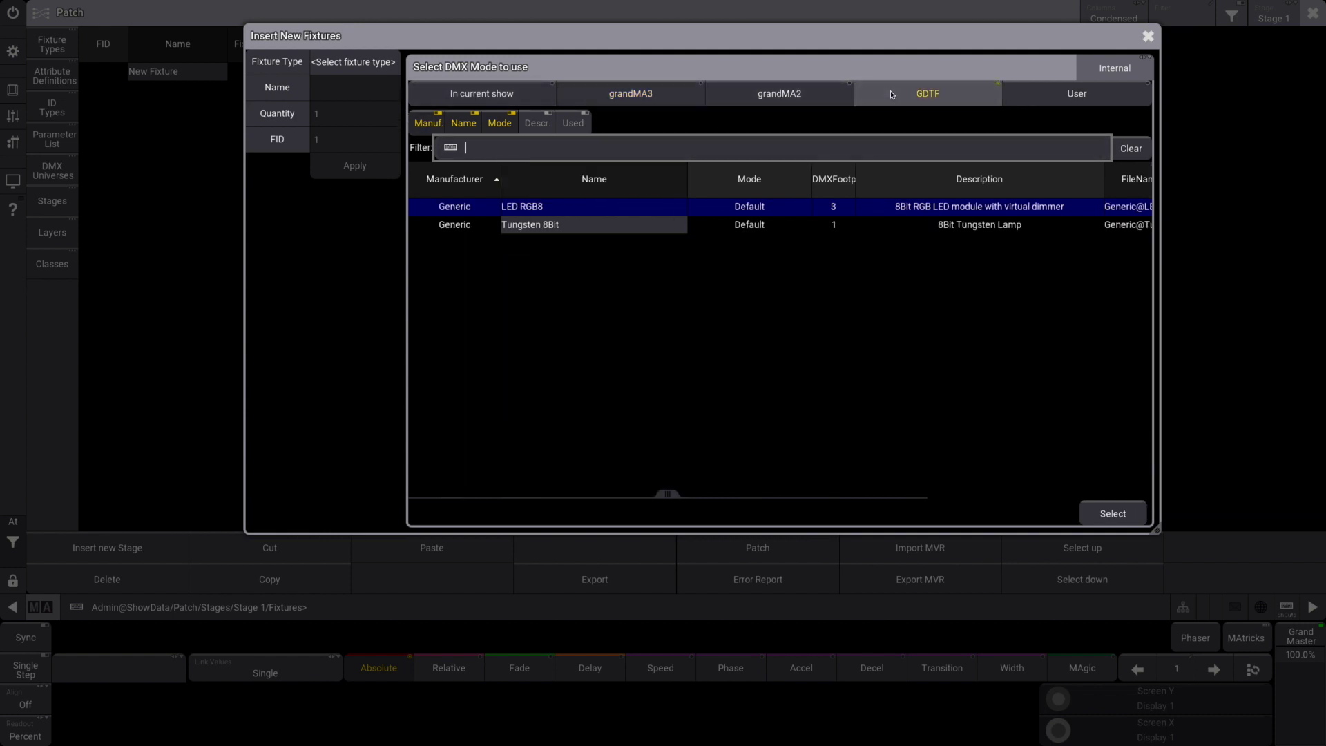
left_click(584, 101)
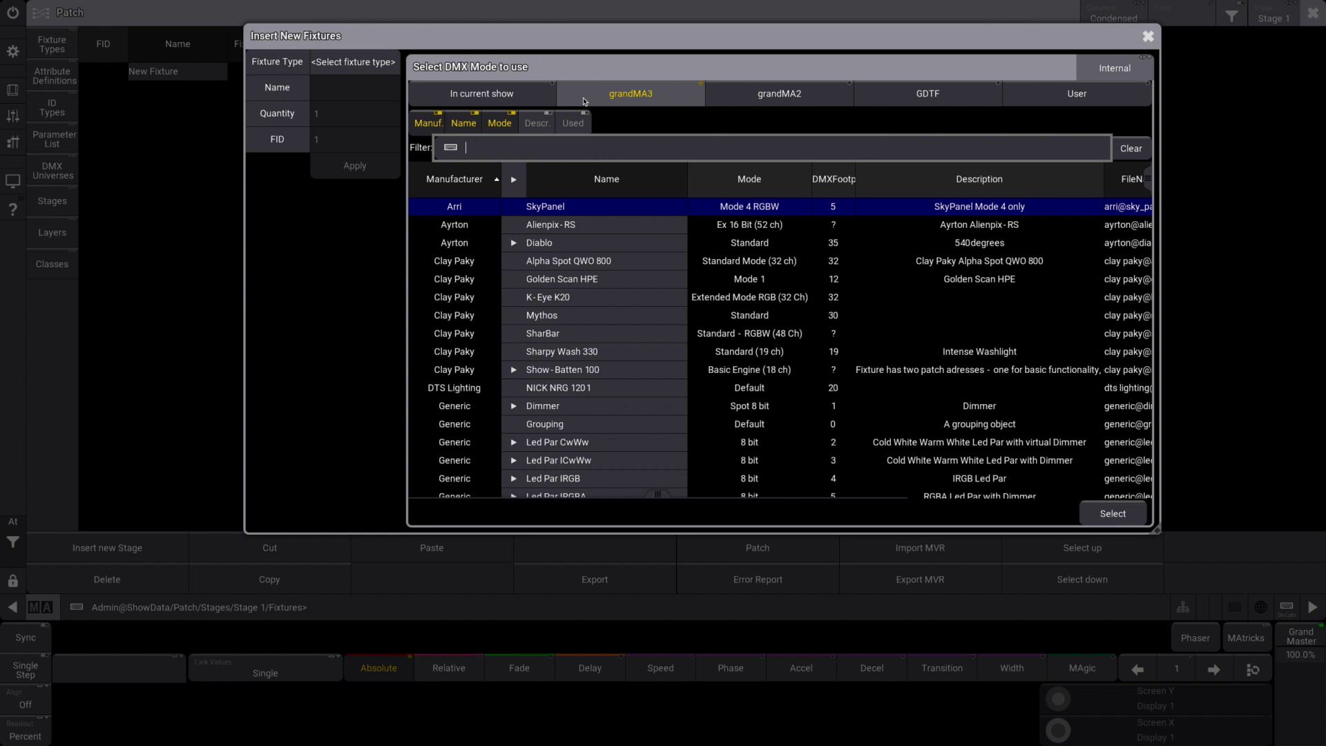
left_click(778, 94)
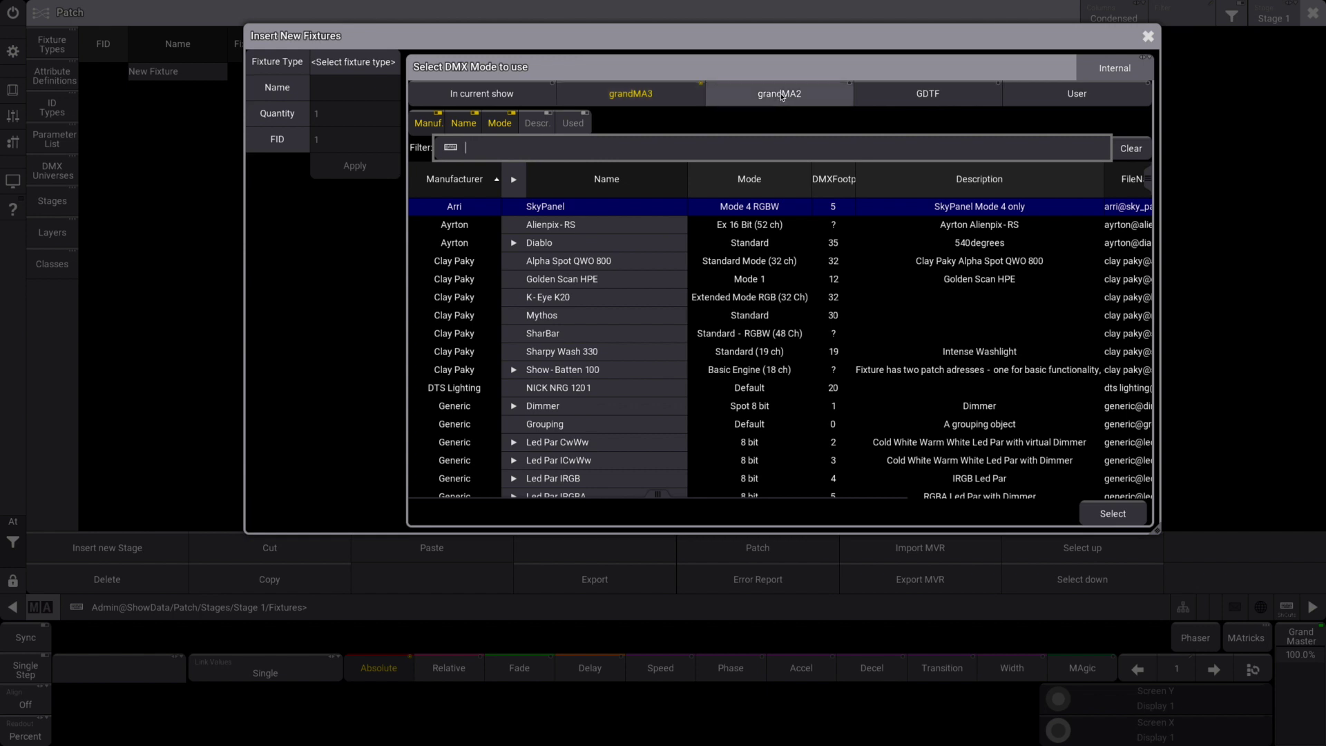
left_click(631, 94)
Examine the grandMA3 fixture library, from its manufacturer entries down to the Set truss pieces and across its file detail columns
key("Page_Down")
key("Home")
key("Page_Down")
key("Down")
key("Down")
key("Down")
key("Down")
key("Down")
key("Down")
key("Down")
key("Down")
key("Down")
key("Down")
key("Down")
key("Down")
key("Down")
key("Down")
key("Down")
key("Down")
key("Down")
key("Down")
key("Down")
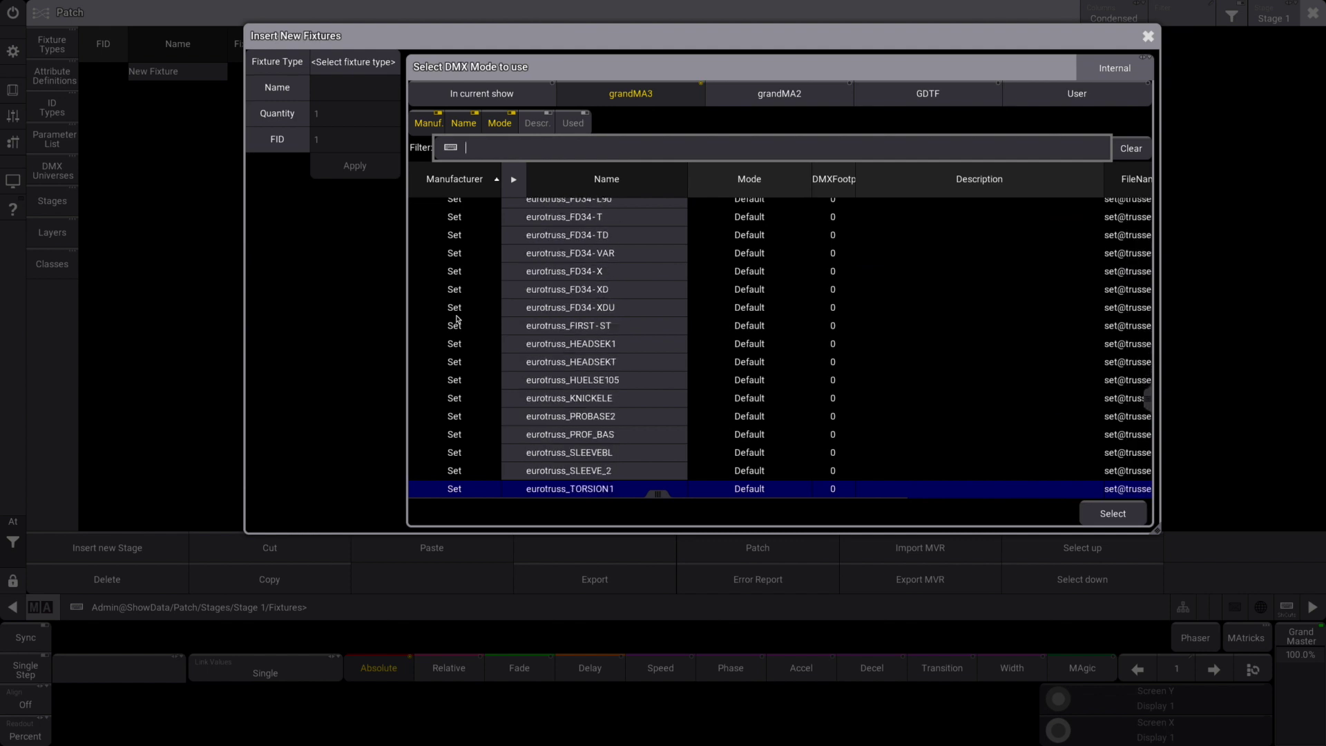
key("Up")
key("Up")
key("Up")
key("Up")
key("Up")
key("Up")
key("Up")
key("Up")
key("Up")
key("Up")
key("Up")
key("Up")
key("Up")
key("Up")
key("Up")
key("Up")
key("Up")
key("Up")
key("Up")
key("Up")
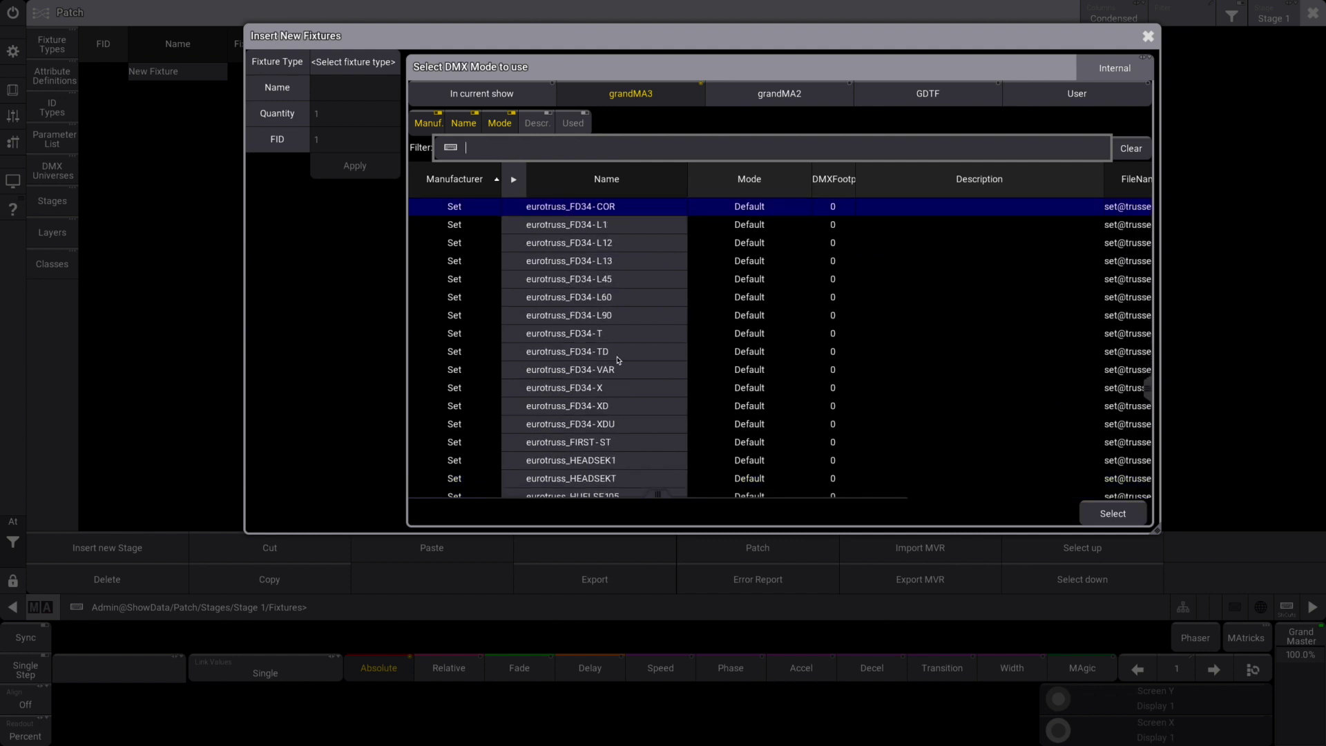
key("Page_Down")
key("Up")
key("Up")
key("Up")
key("Up")
key("Up")
key("Up")
key("Up")
key("Up")
key("Up")
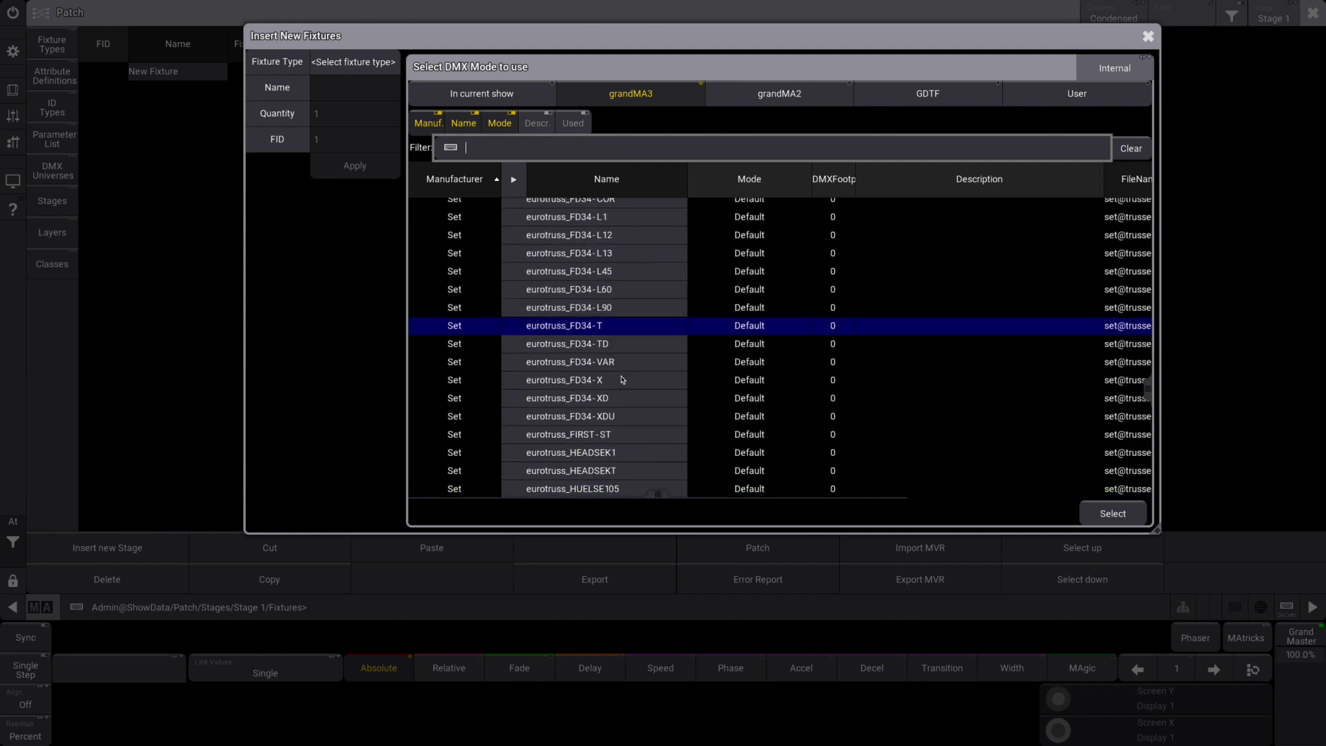
key("Page_Up")
key("Page_Up")
key("Page_Up")
key("Page_Up")
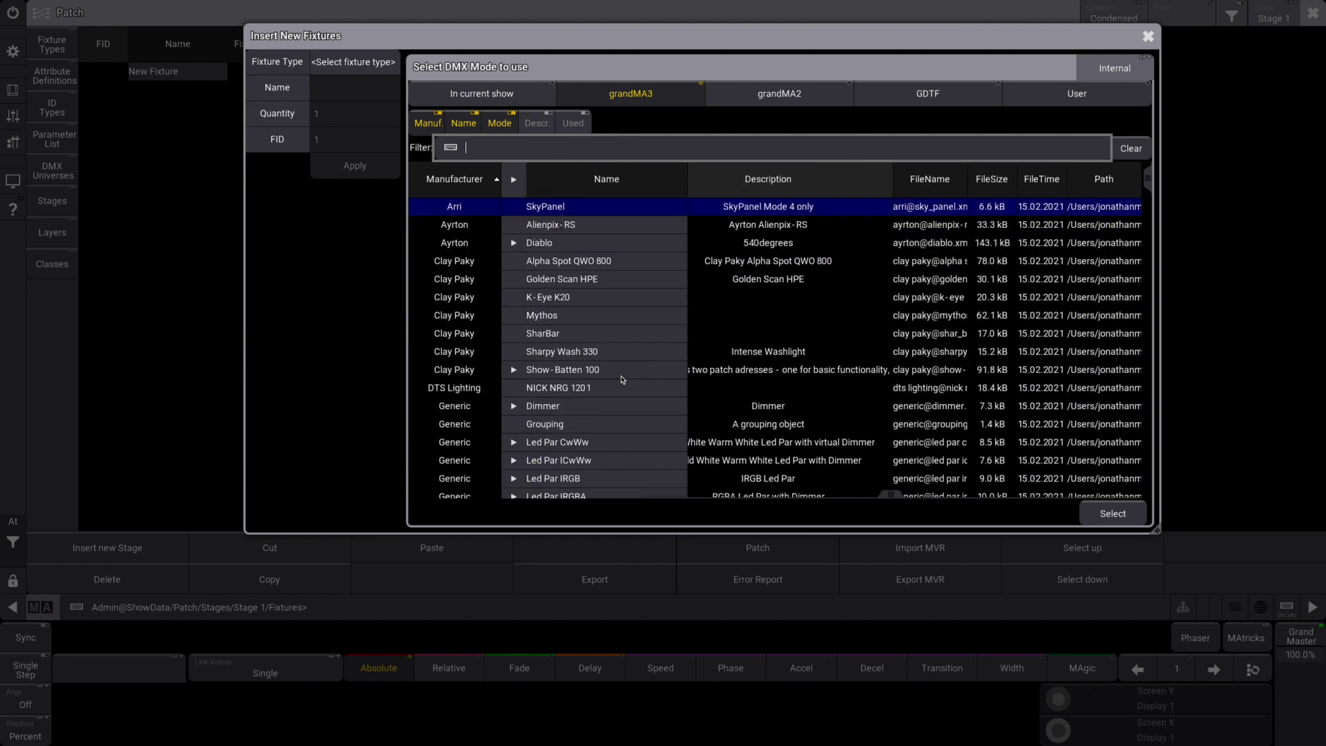
key("Page_Down")
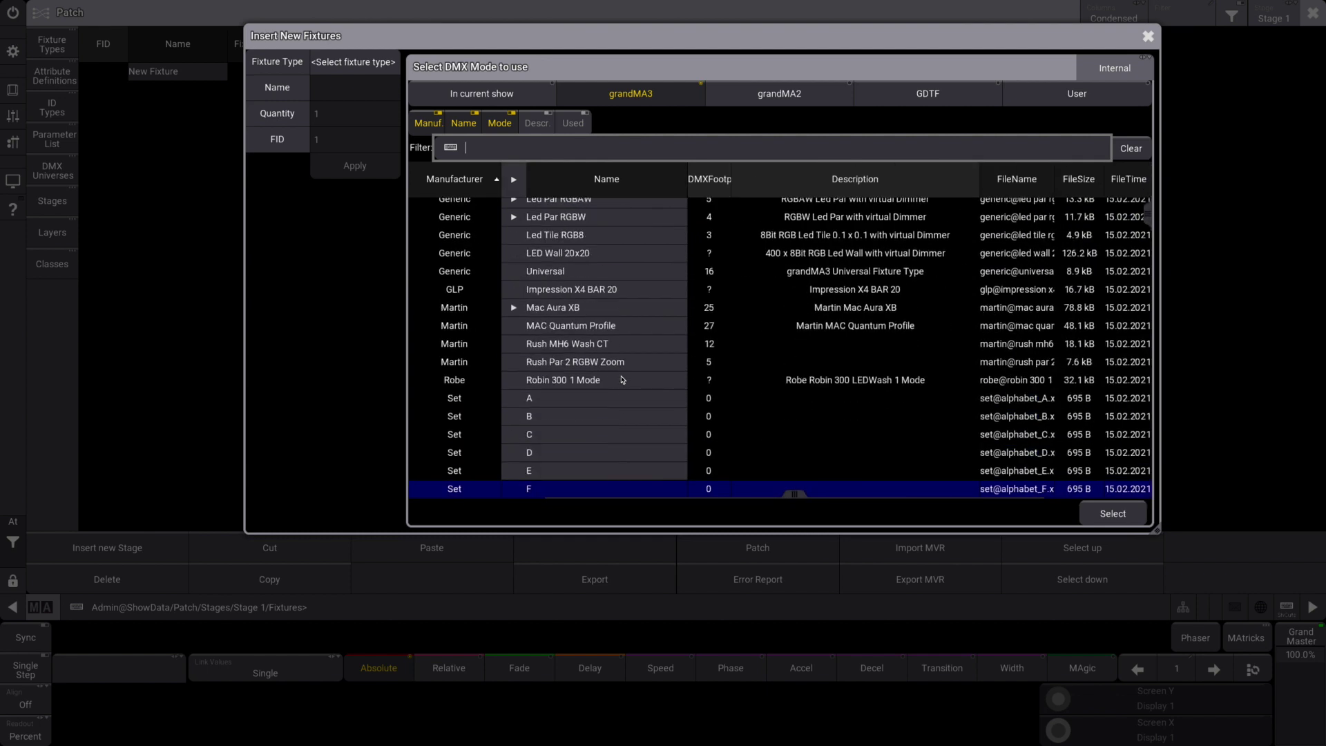
key("Up")
key("Page_Up")
scroll(619, 334, "right", 2)
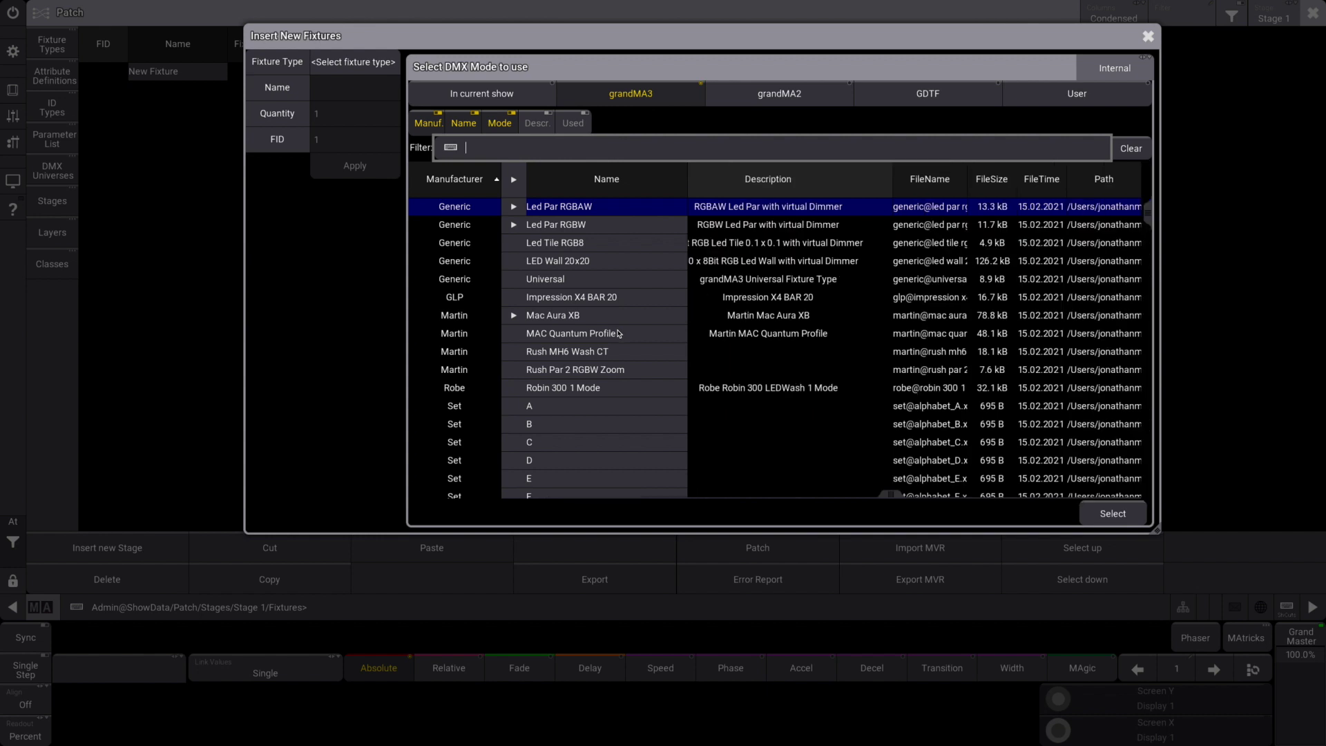
Filter the grandMA2 library for "vari lite 2600" and choose the VL2600 Profile 16 bit as the fixture type
left_click(778, 105)
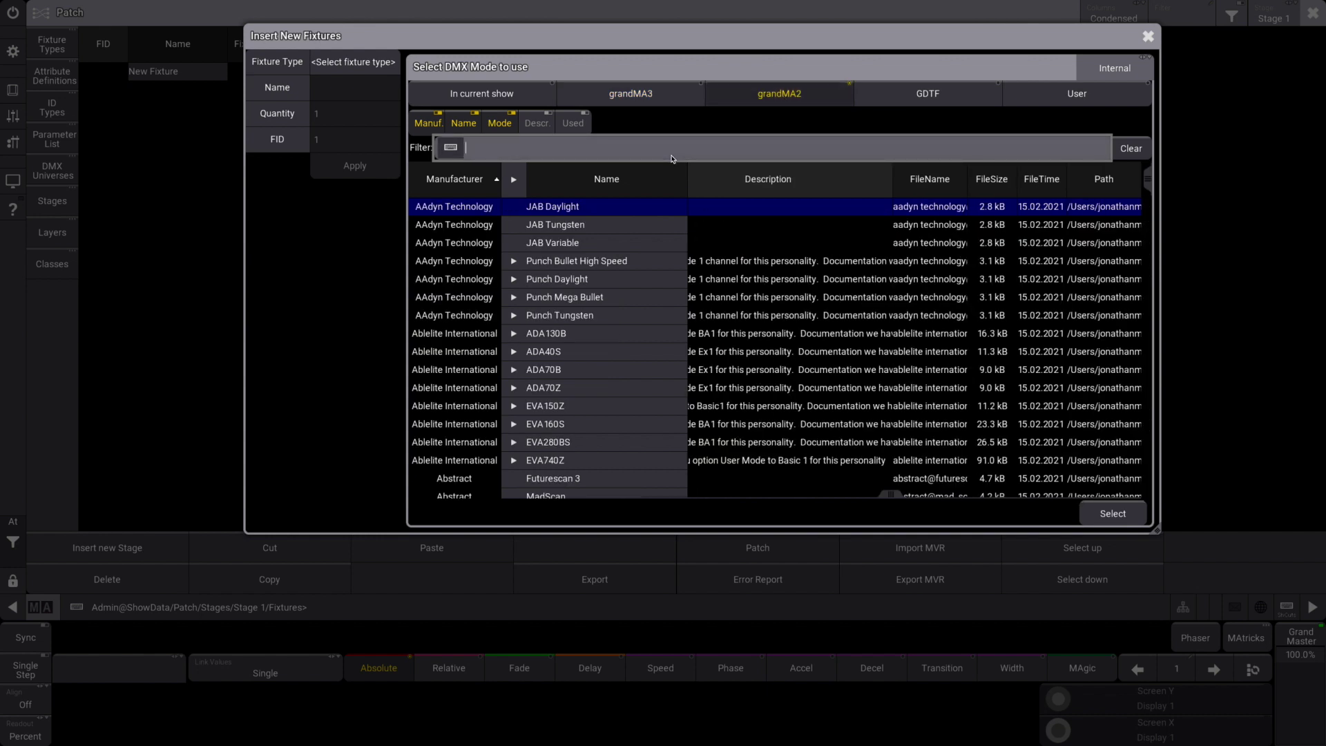
left_click(538, 150)
type("v")
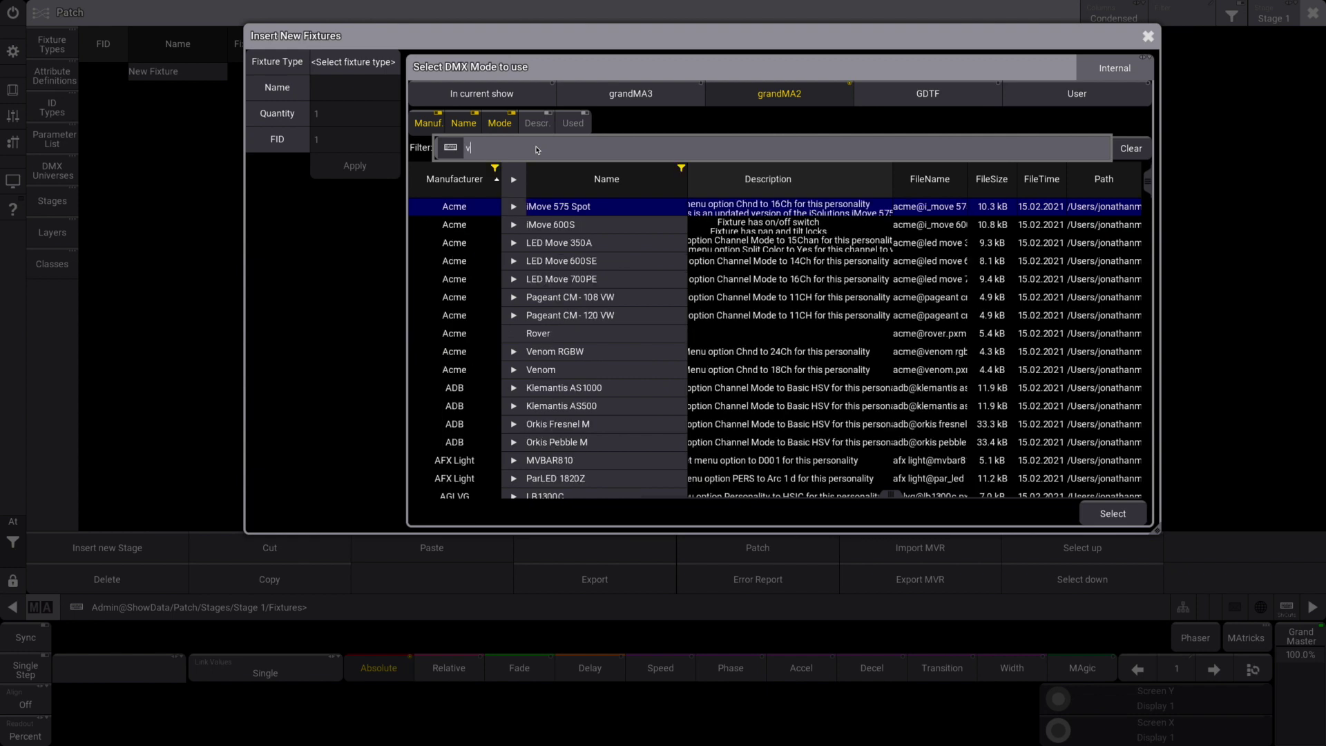
type("ari lite ")
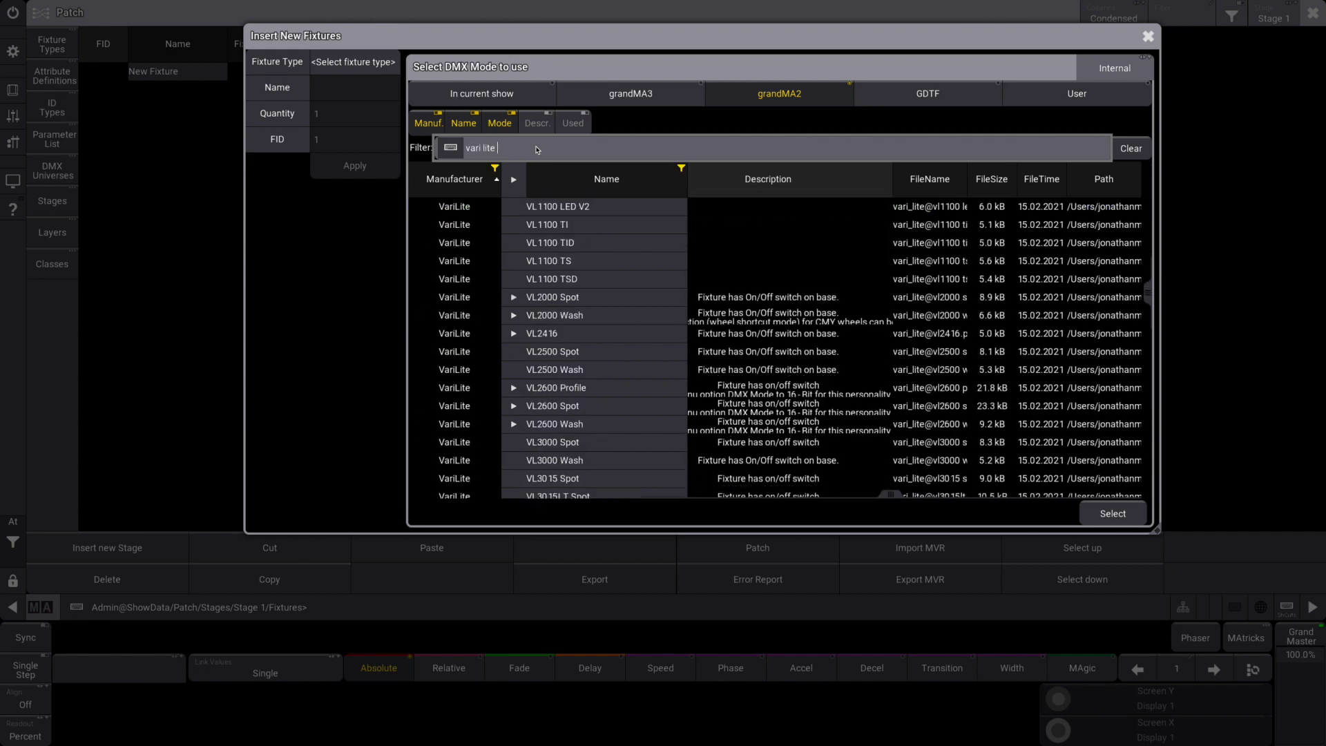
type("2600")
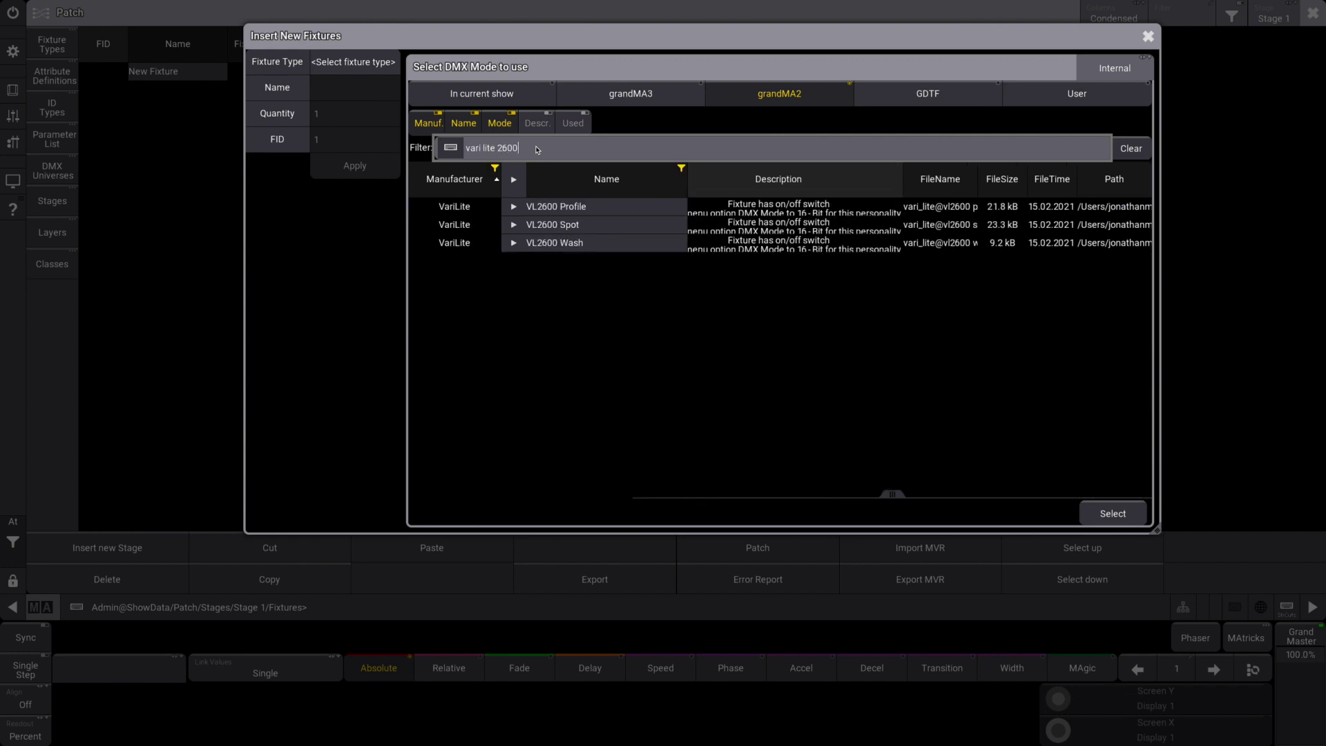
left_click(589, 209)
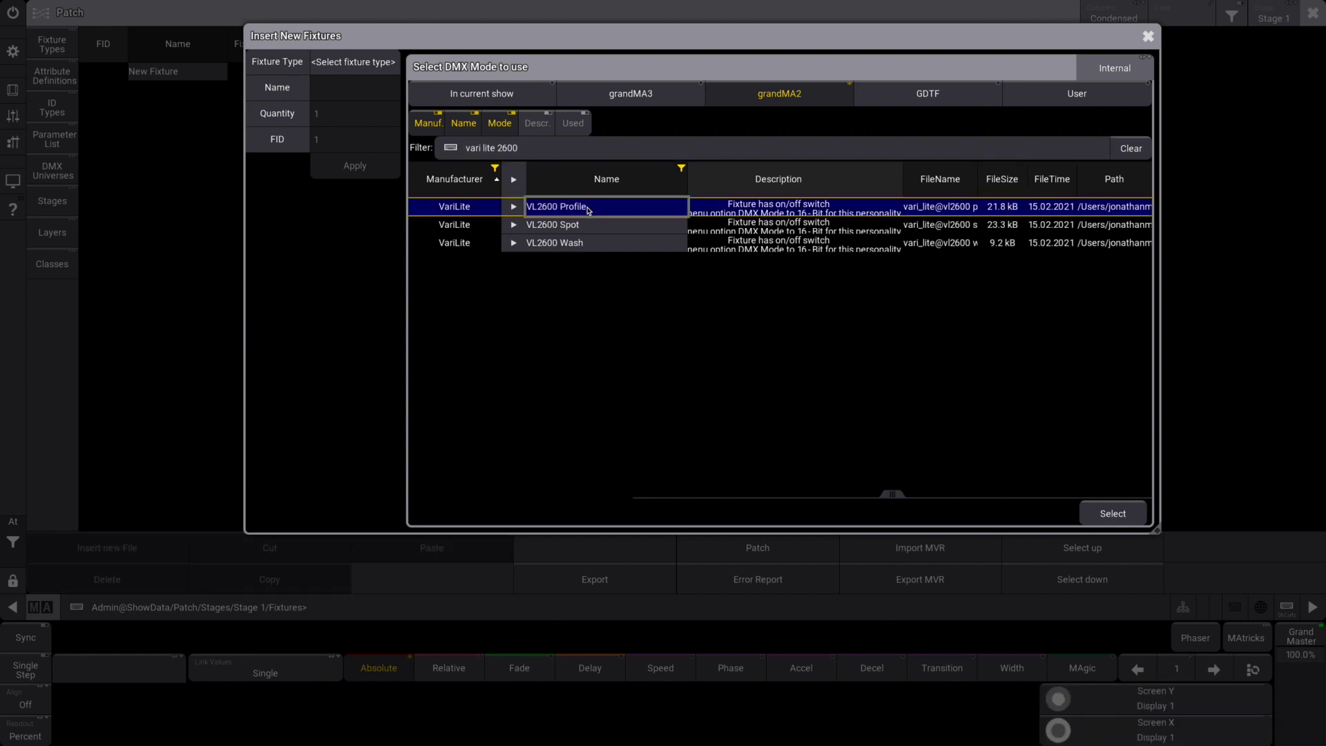
left_click(1127, 517)
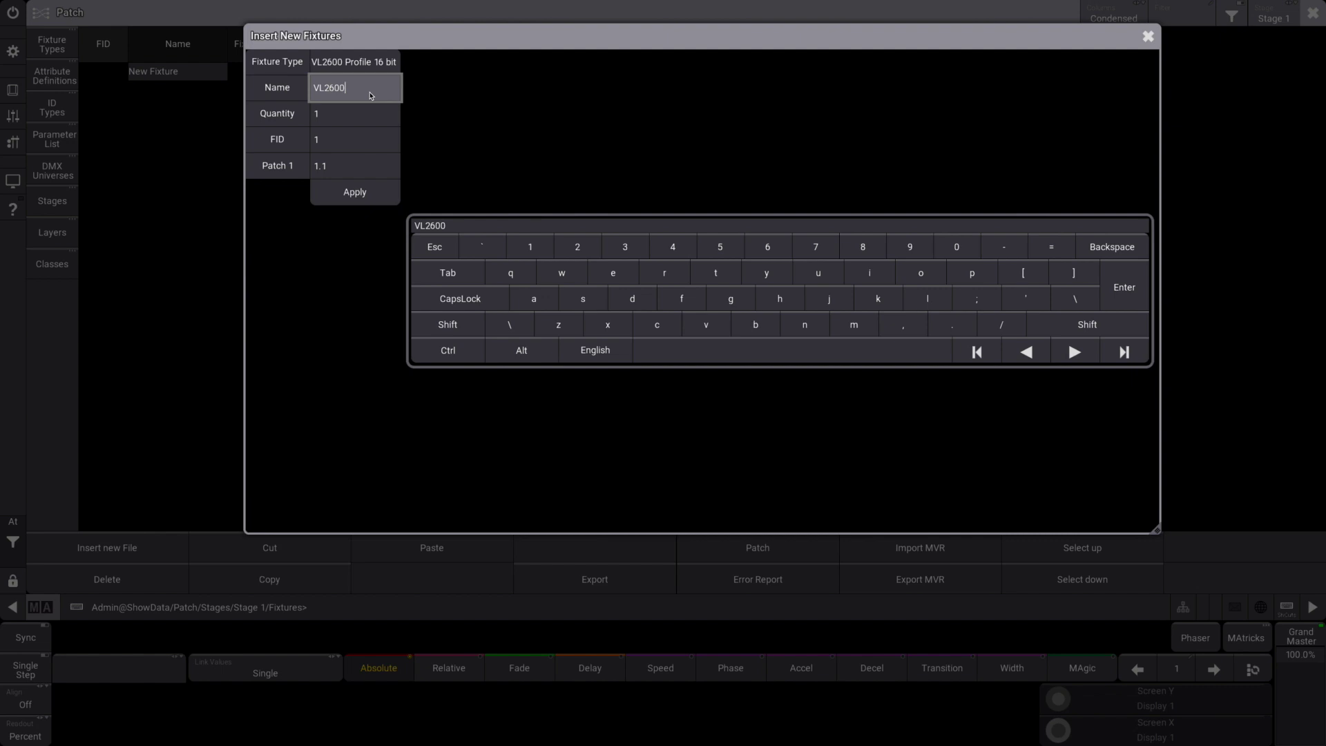
Insert 10 VL2600 fixtures starting at FID 101 and address 1.1, and leave the patch keeping the changes
left_click(362, 120)
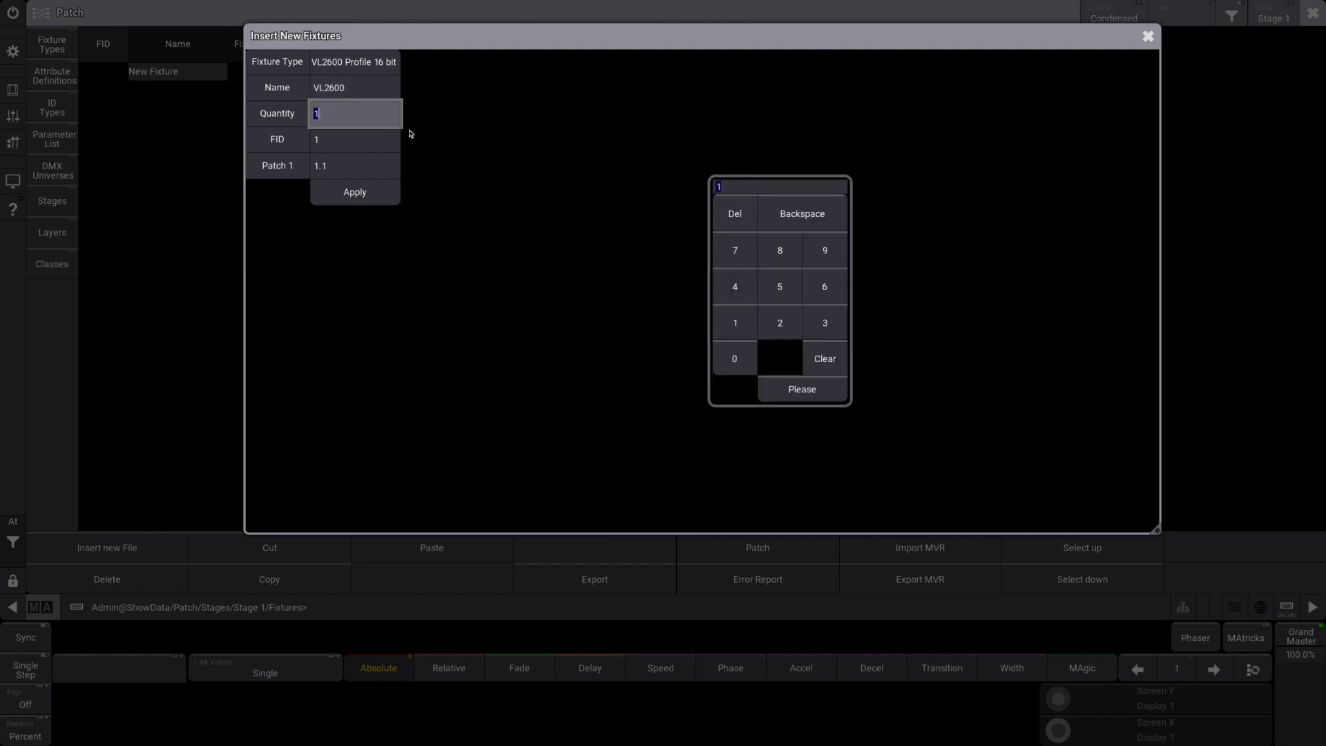
type("10")
left_click(357, 140)
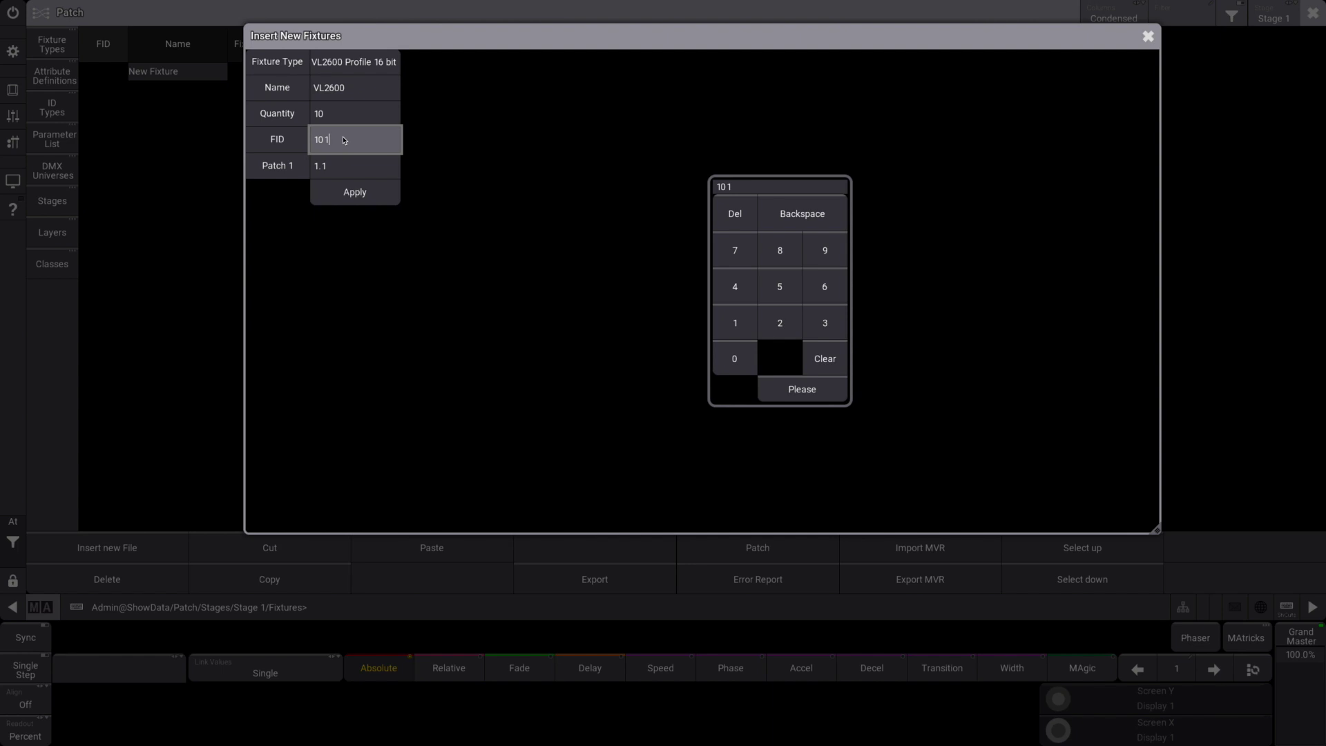
left_click(357, 171)
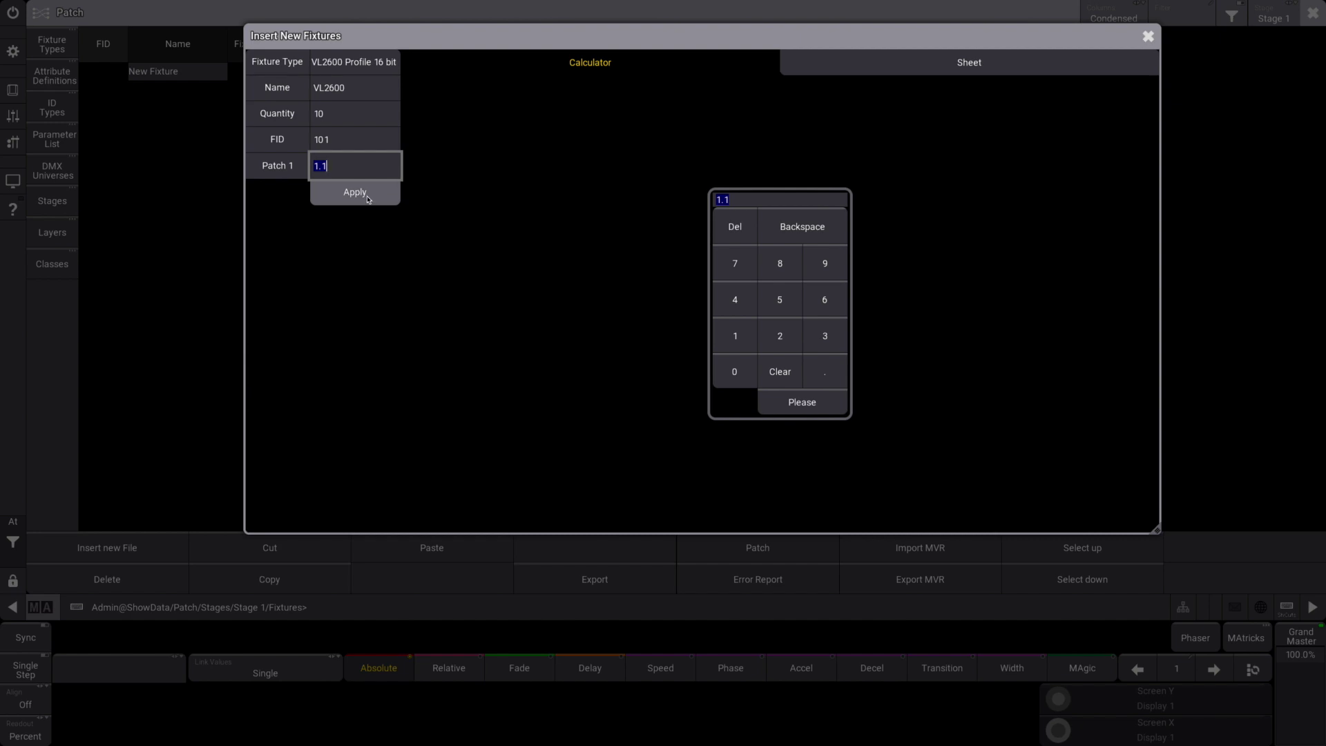
left_click(355, 193)
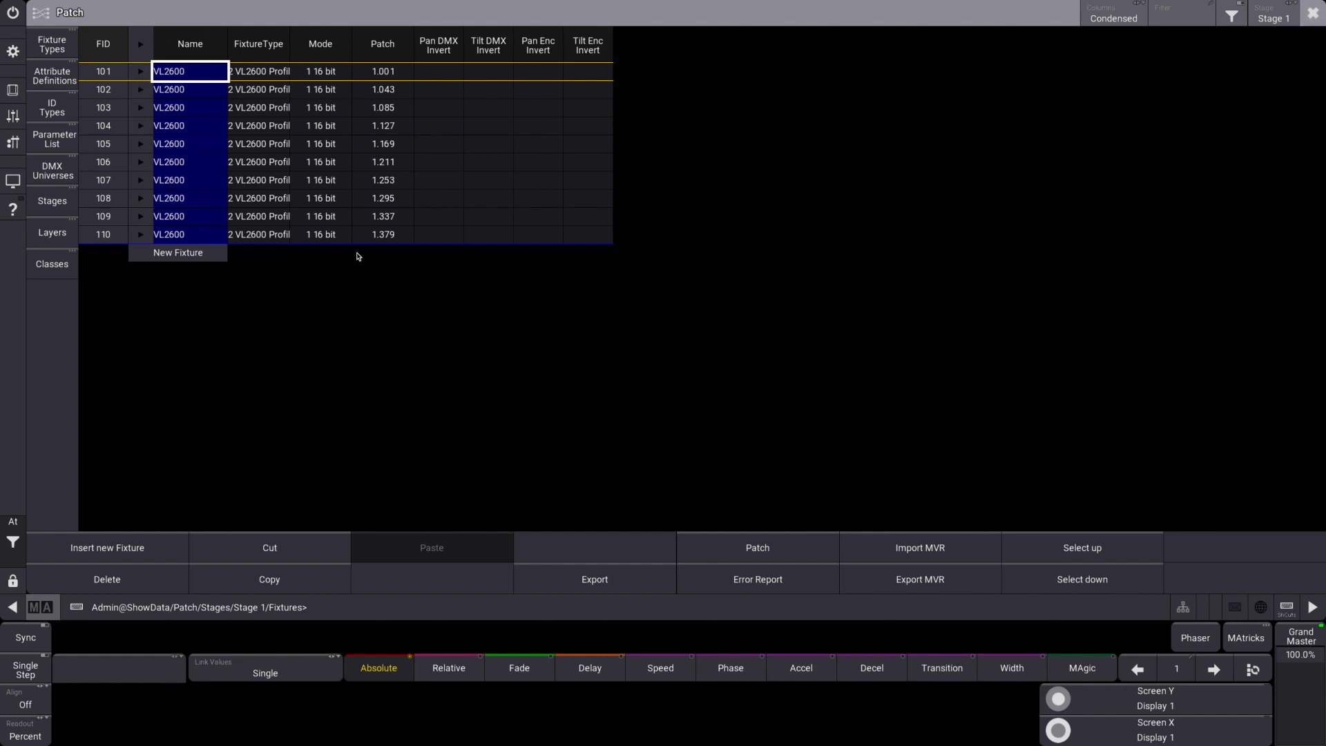
left_click(1314, 14)
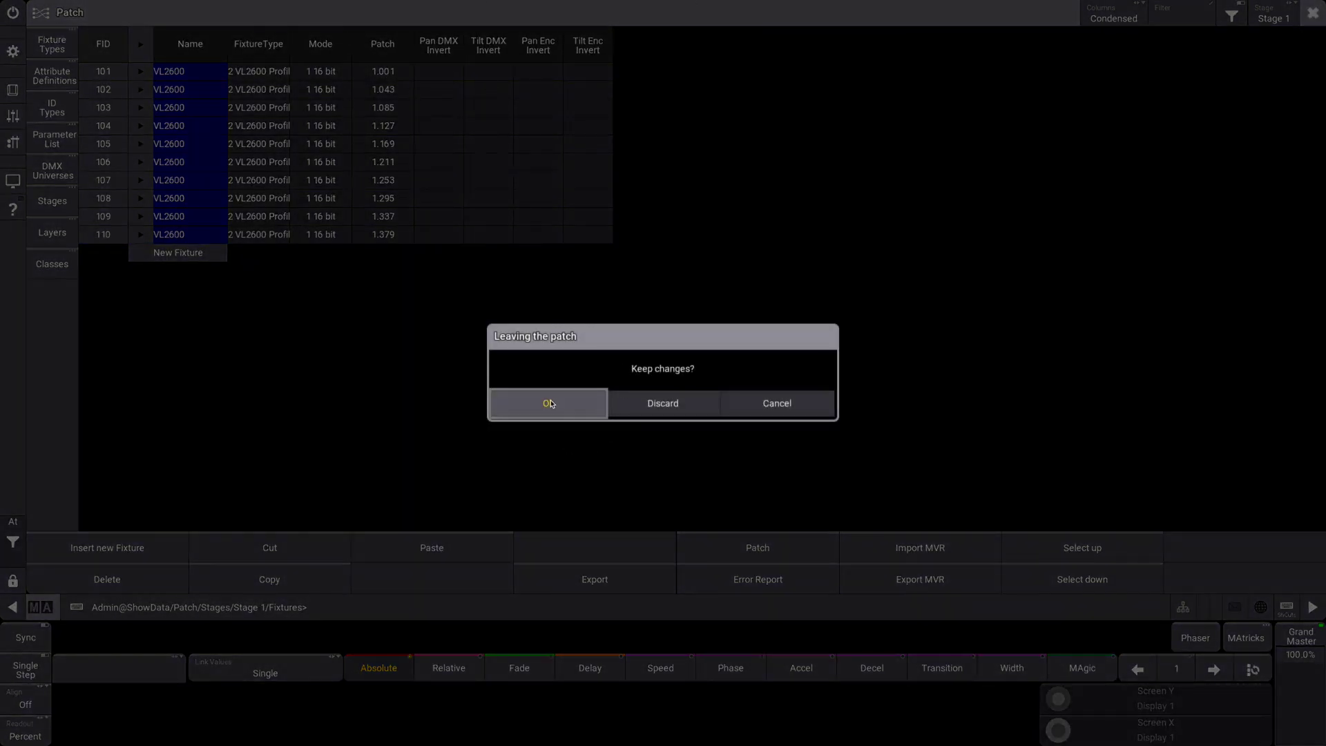
left_click(549, 403)
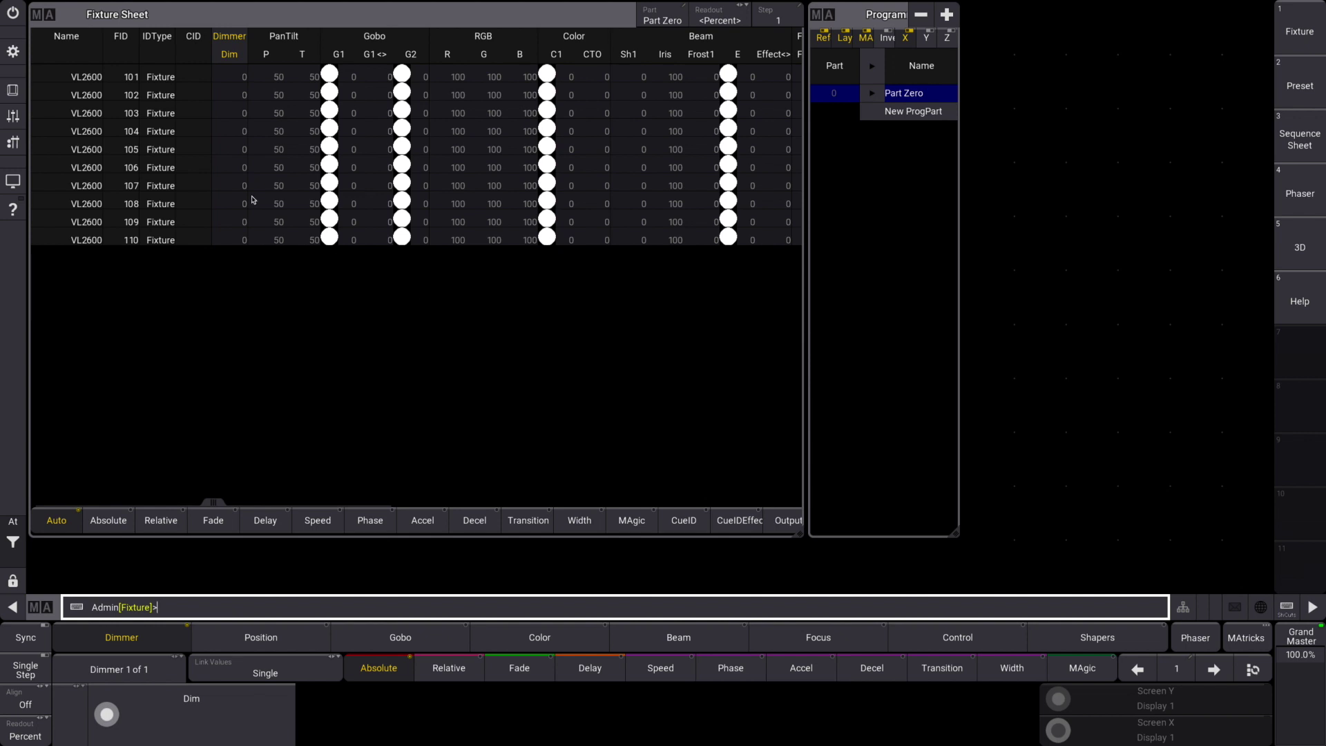
Delete the Fixture Sheet and programmer parts windows, and restore them by recalling the Fixture view
left_click(47, 18)
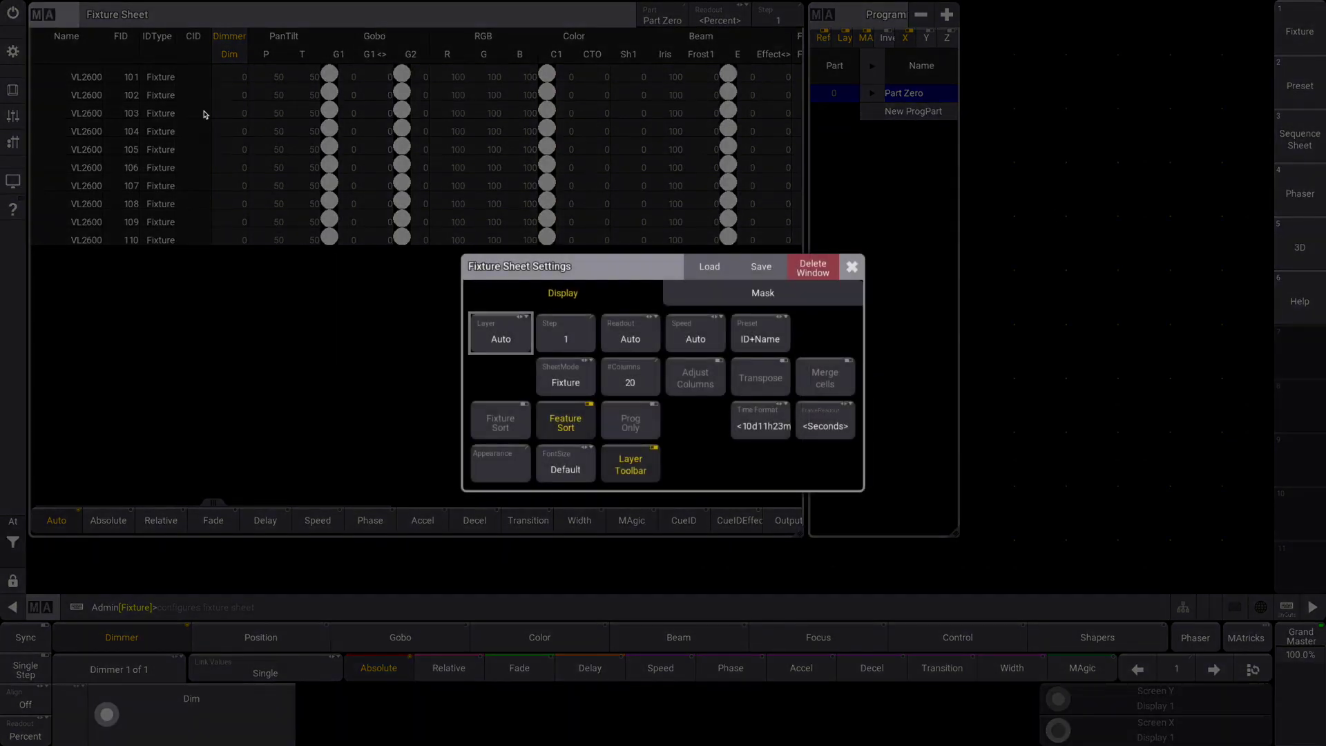
left_click(812, 268)
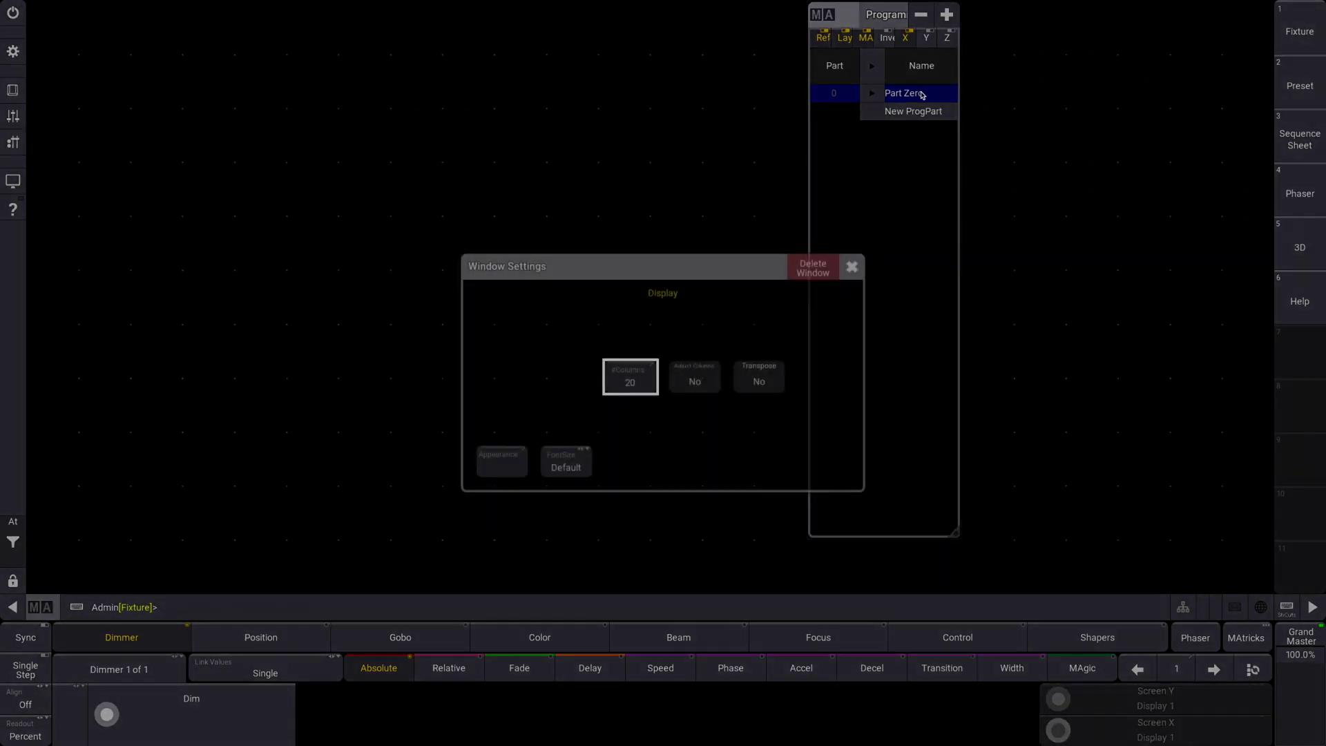
left_click(815, 270)
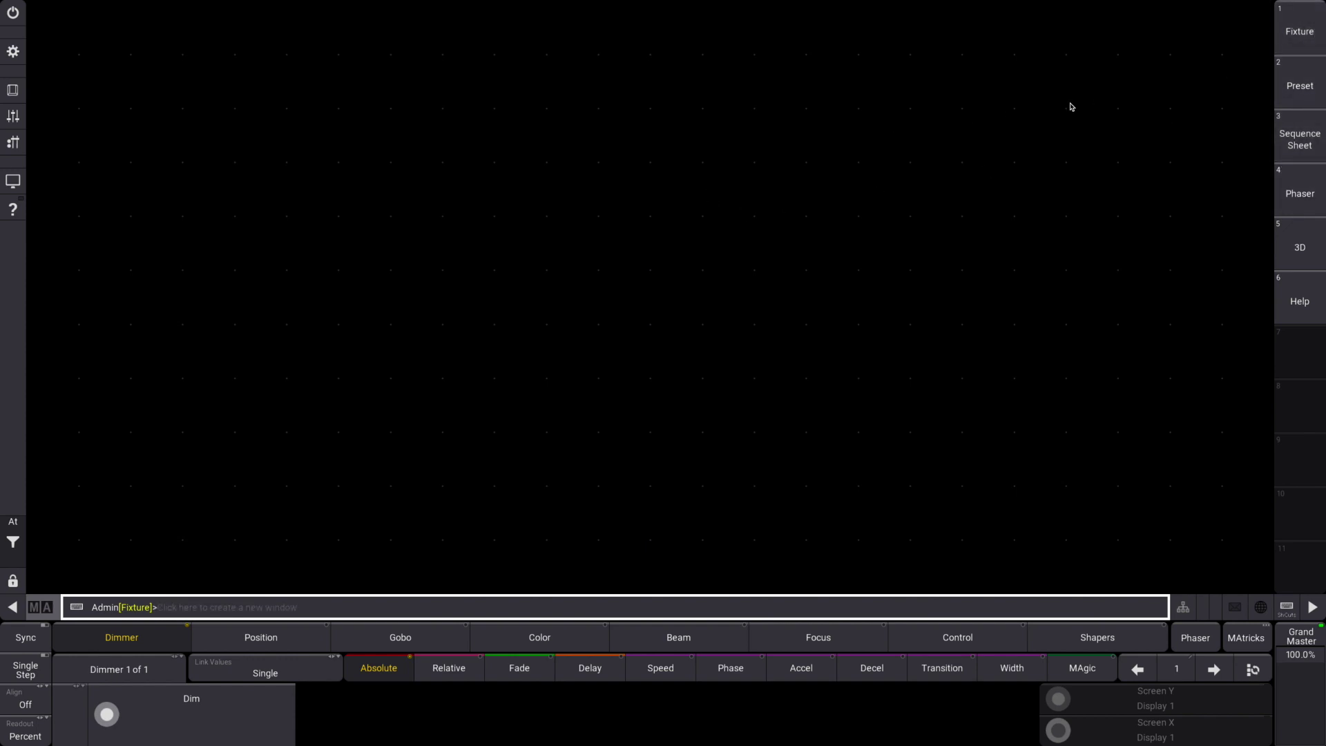
left_click(1299, 31)
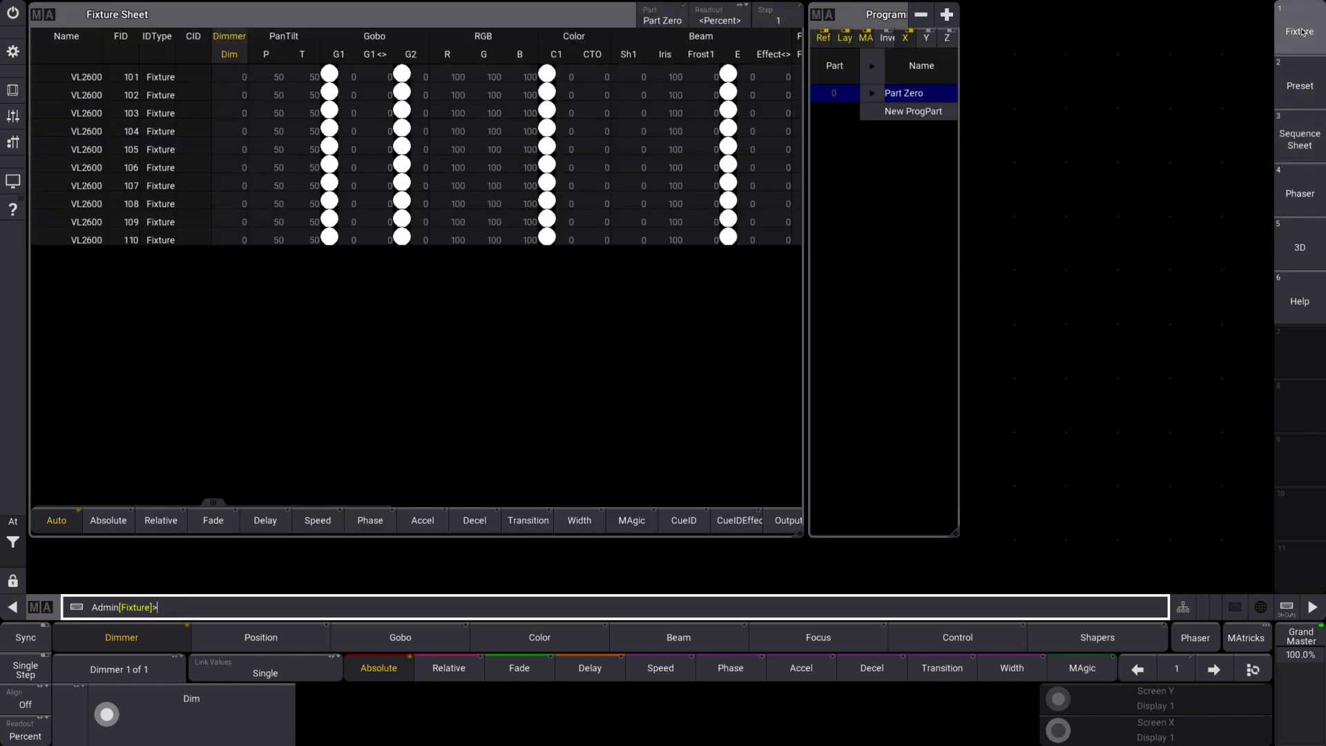
Empty the screen by deleting the recalled Fixture Sheet and programmer parts windows
left_click(54, 12)
left_click(812, 269)
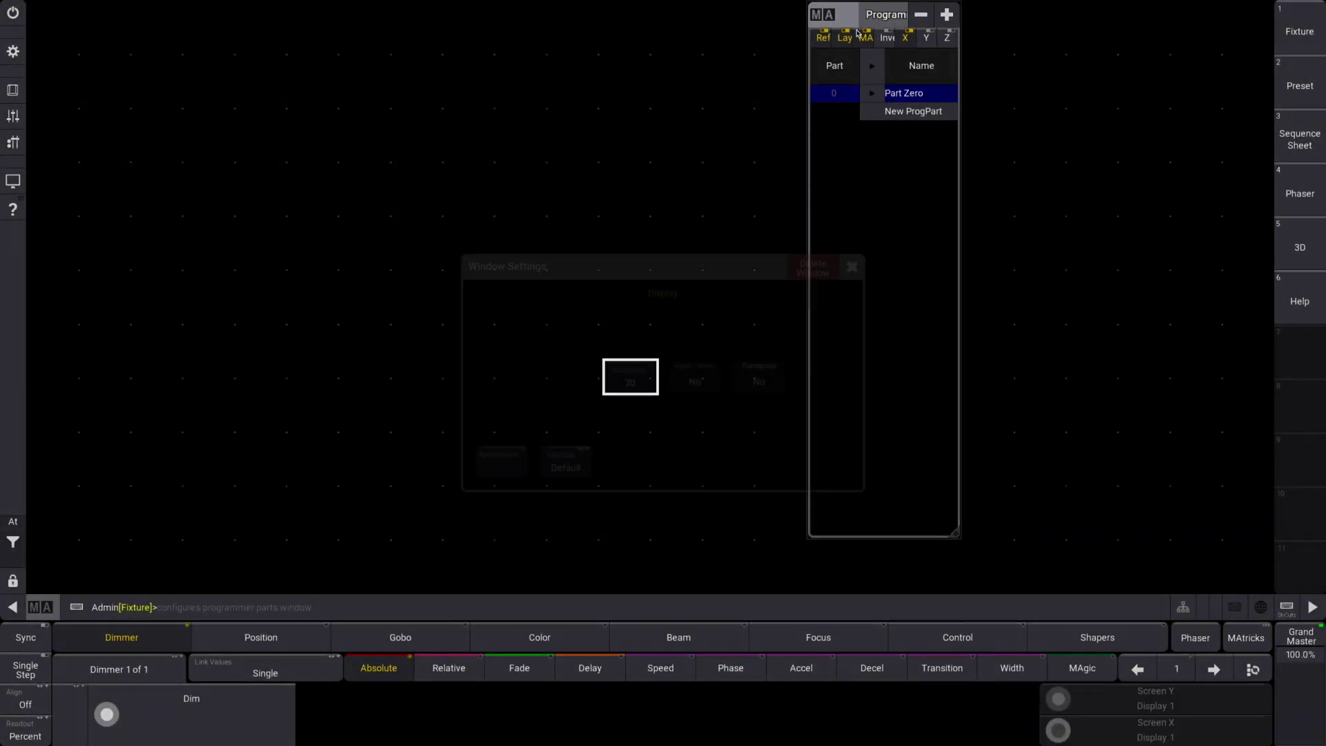
left_click(847, 26)
left_click(811, 269)
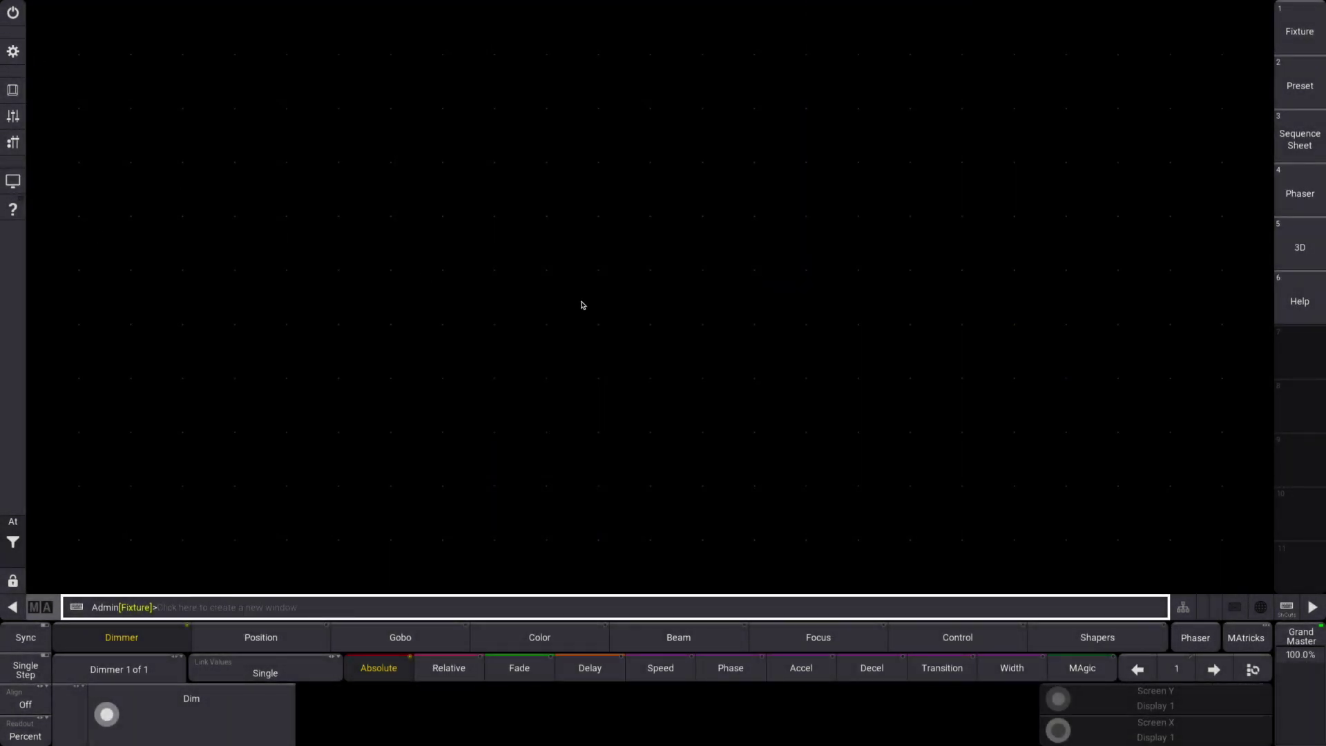
Look over the pool windows that can be added to the empty screen
left_click(56, 30)
left_click(582, 261)
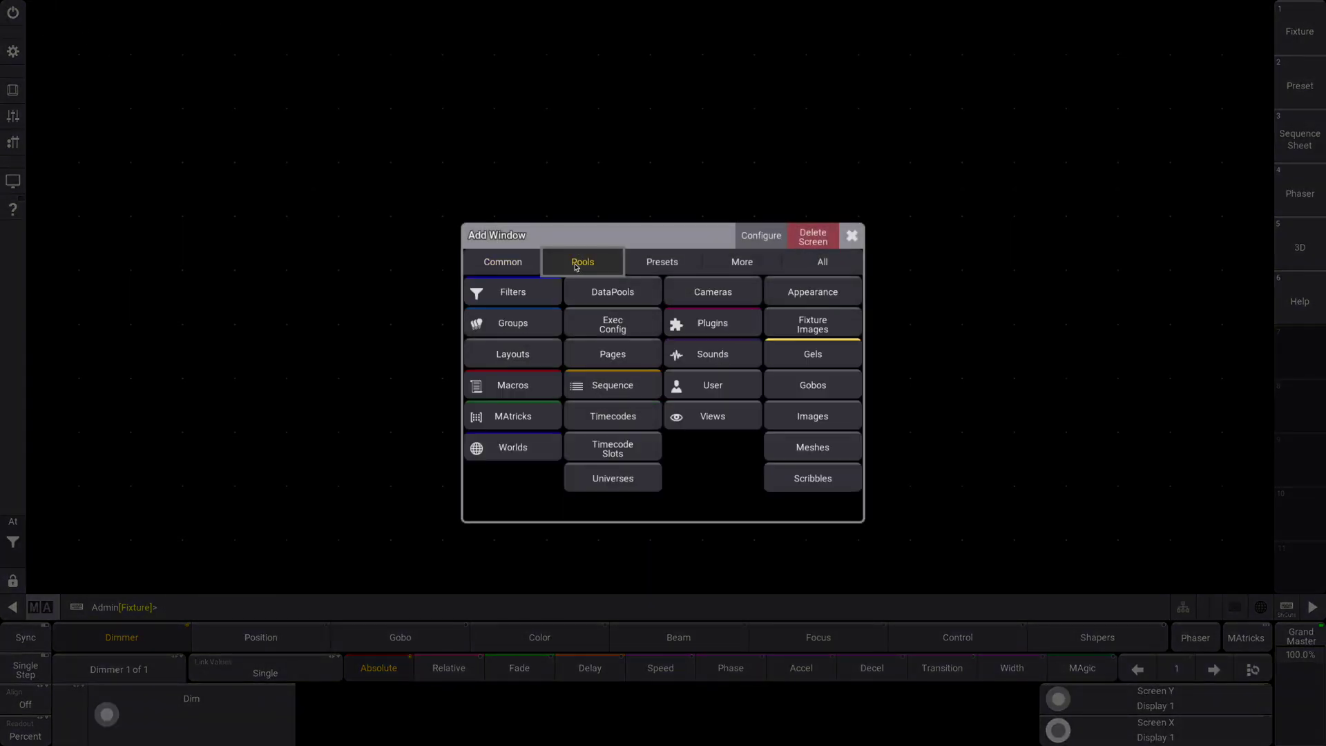
left_click(849, 239)
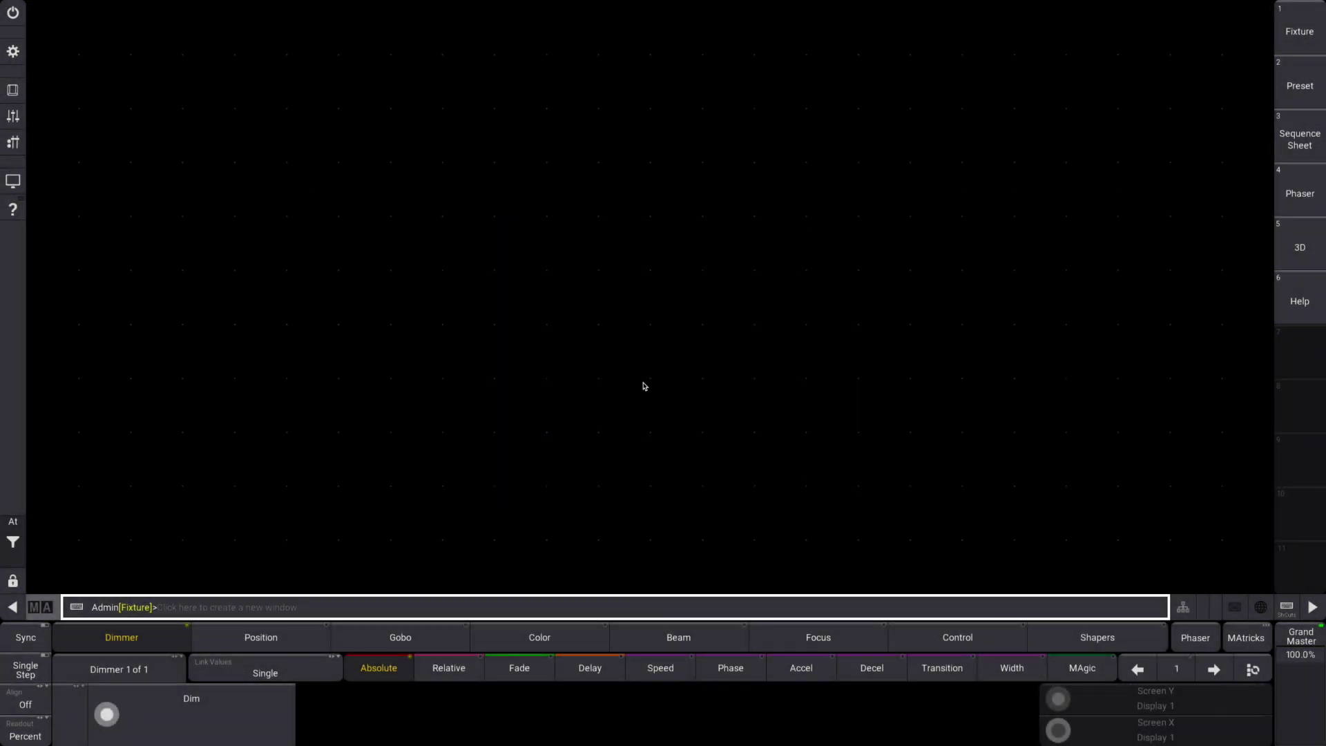
Add a Groups pool window to the empty screen
left_click(93, 58)
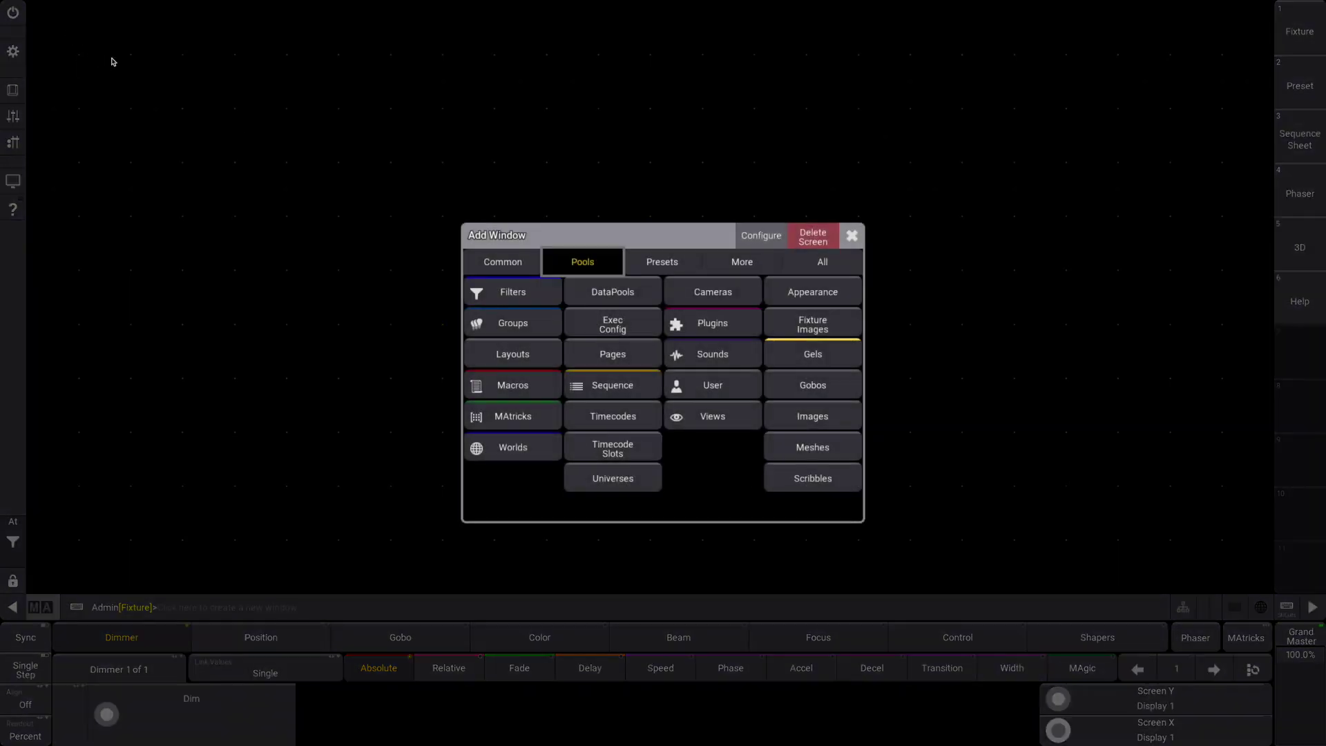
left_click(504, 265)
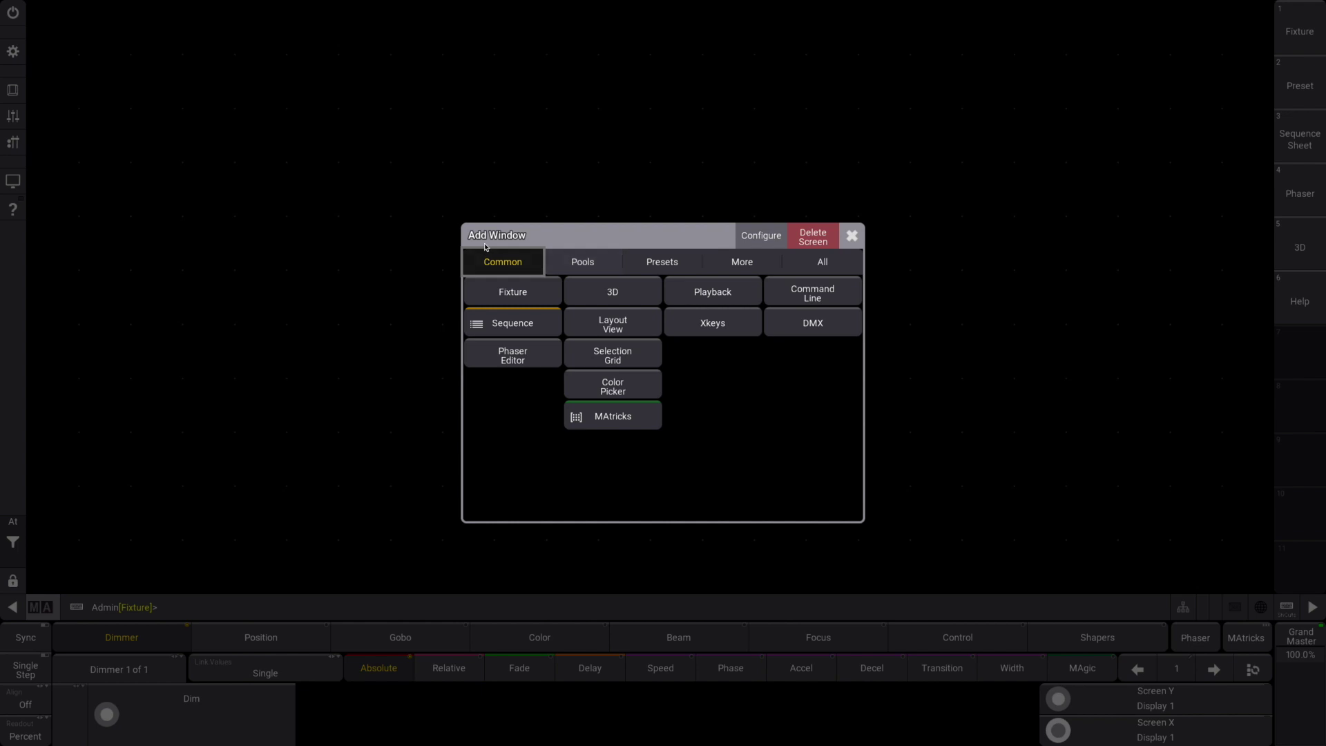
left_click(599, 272)
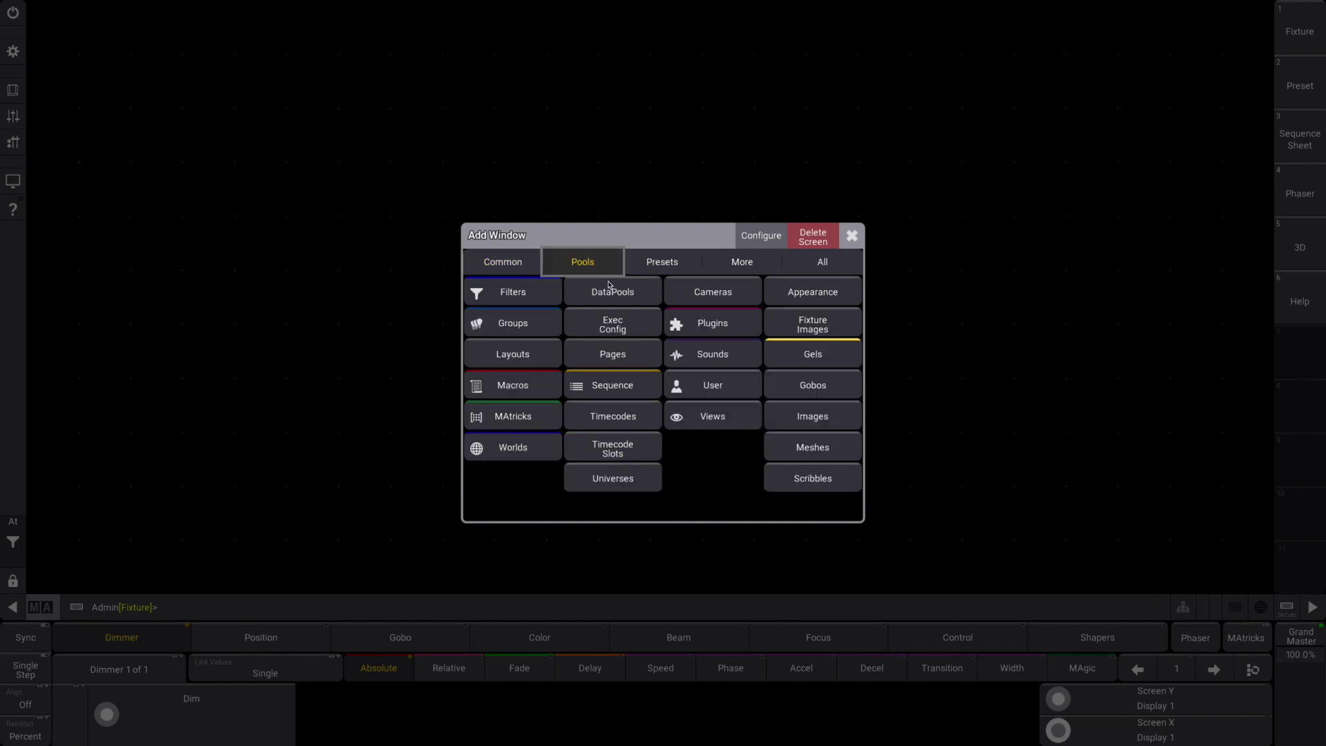
left_click(508, 324)
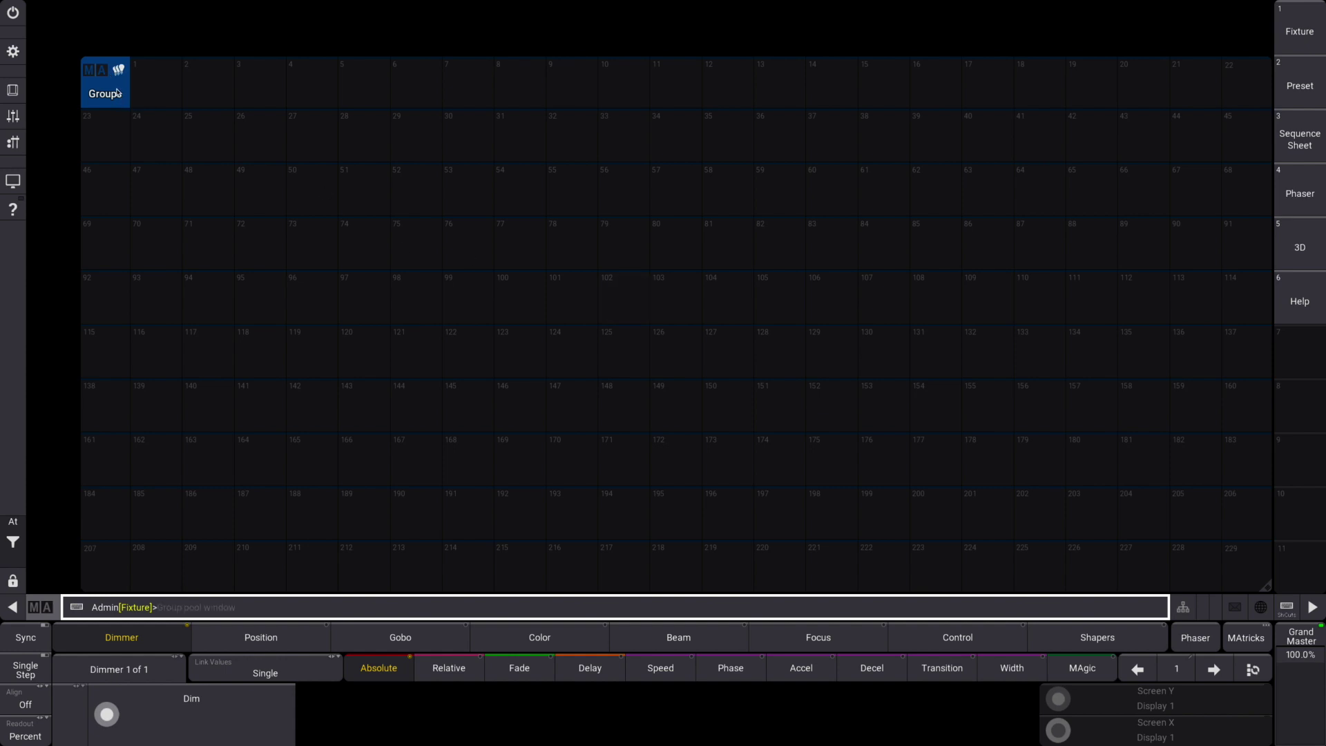
Move the Groups pool into the upper-left corner of the workspace and shrink it to one row of eight groups
left_click_drag(77, 53, 31, 4)
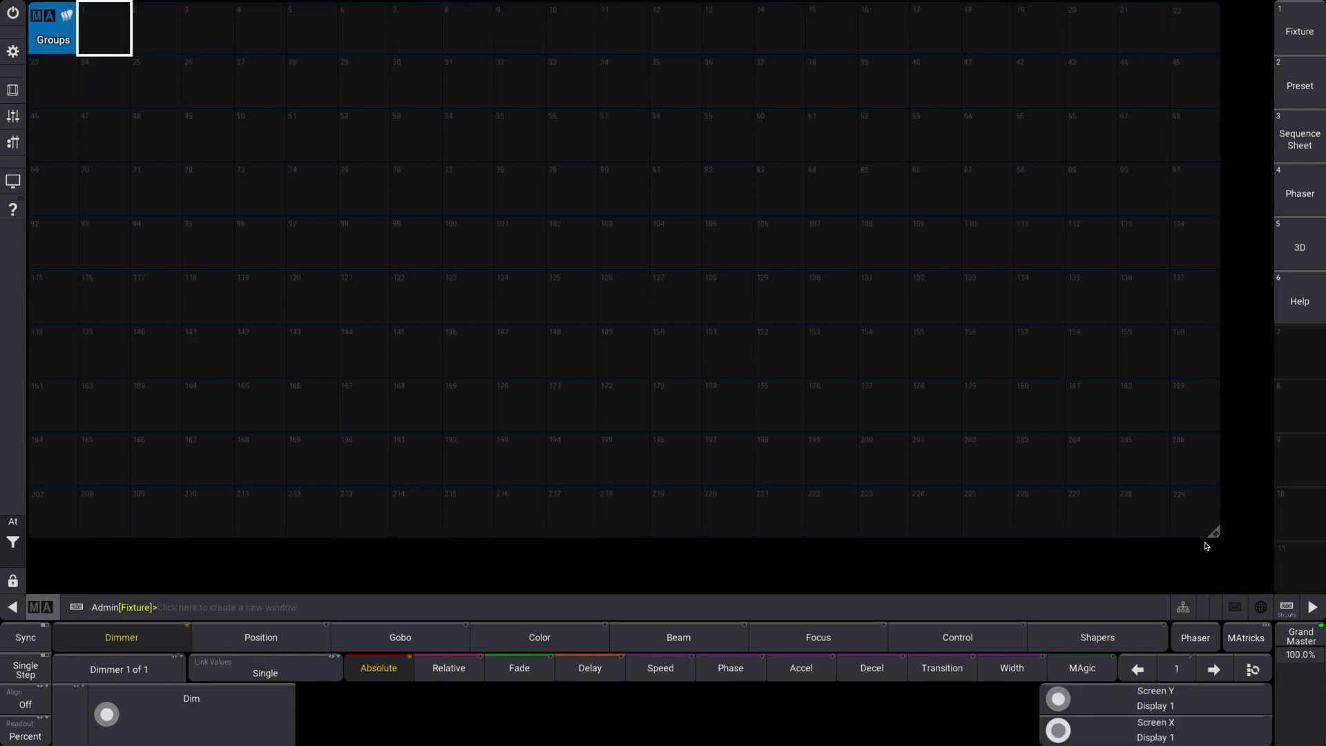
left_click_drag(1215, 540, 516, 101)
left_click_drag(500, 108, 490, 55)
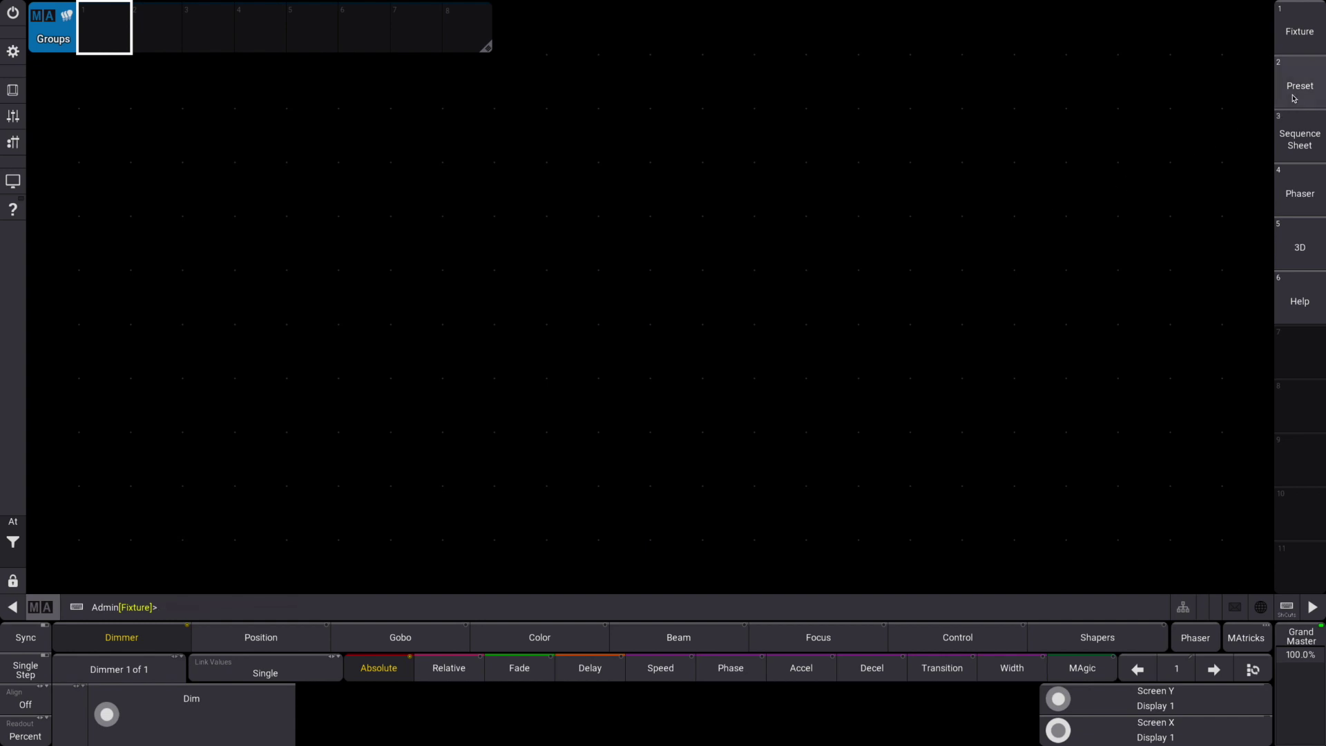
Store the current screen layout to view button 8 with the label My Screen, keeping Internal 1 as the stored display
left_click(13, 97)
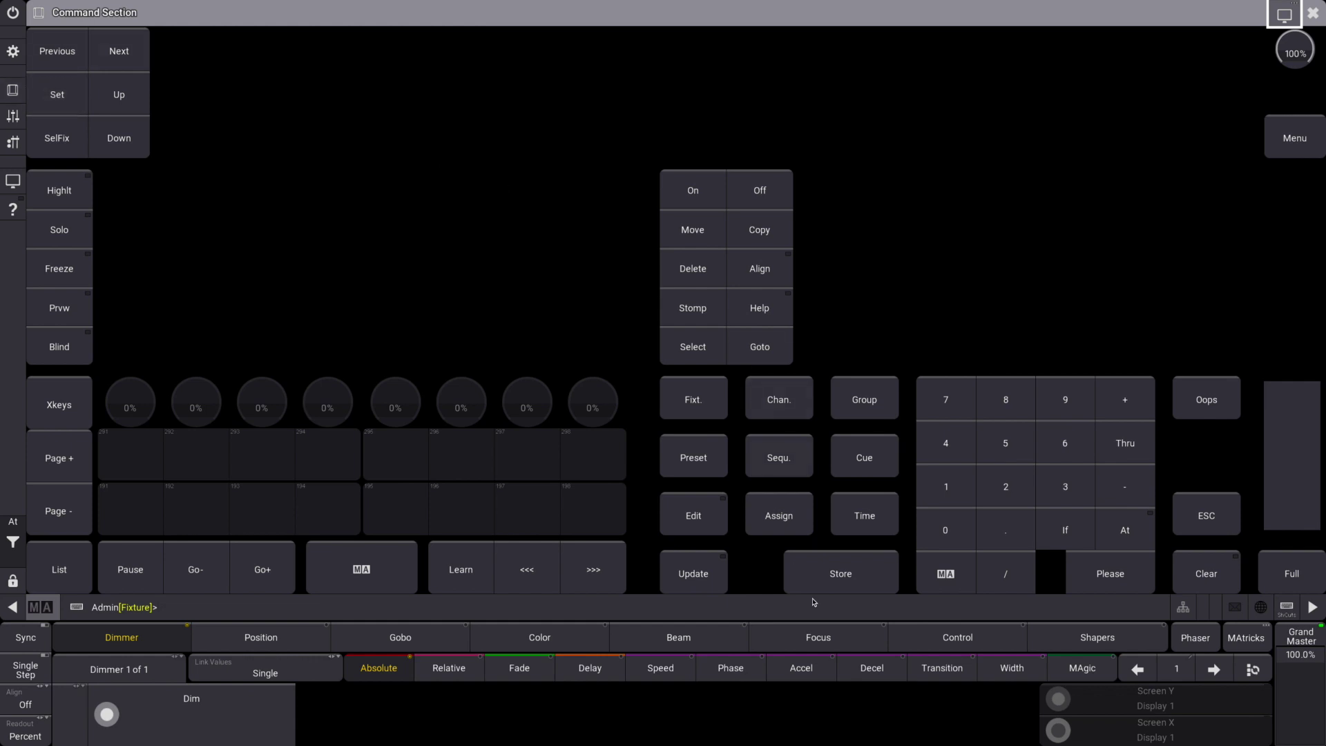
left_click(840, 573)
left_click(1313, 13)
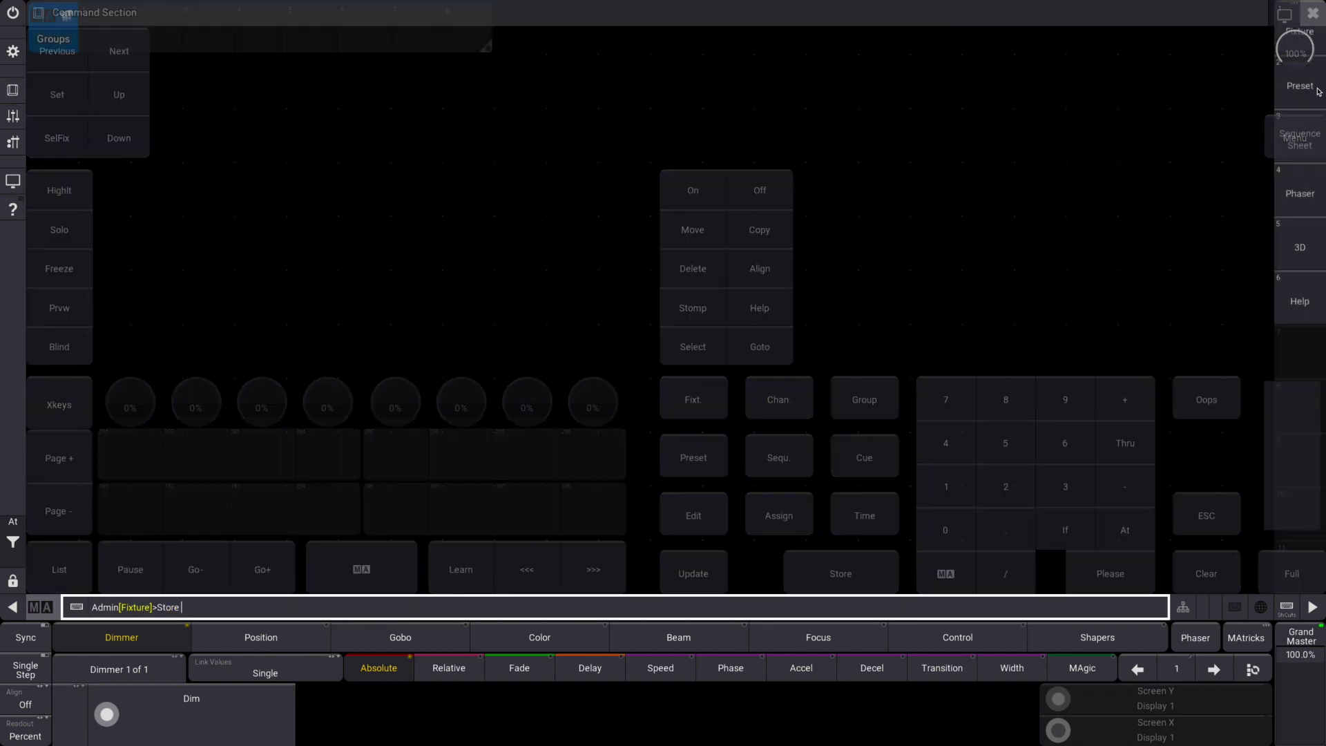
left_click(1296, 411)
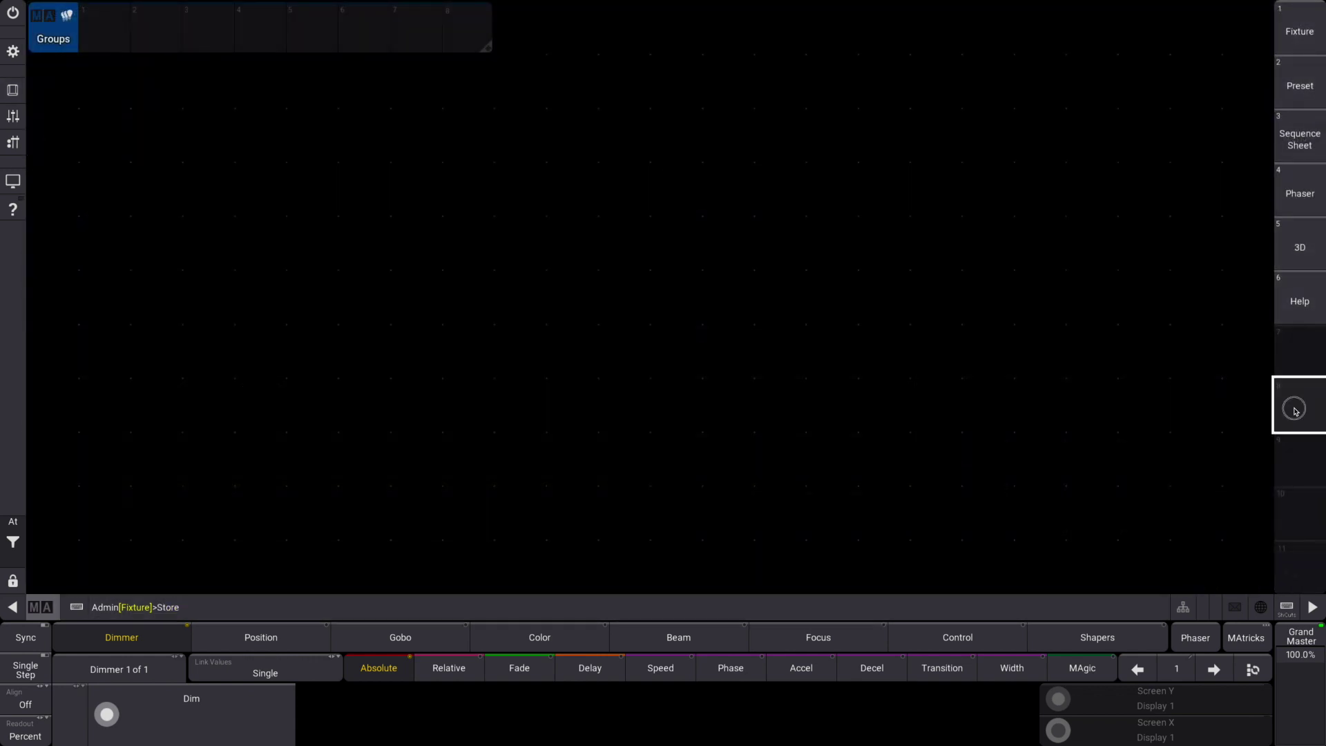
key("BackSpace")
type("My S")
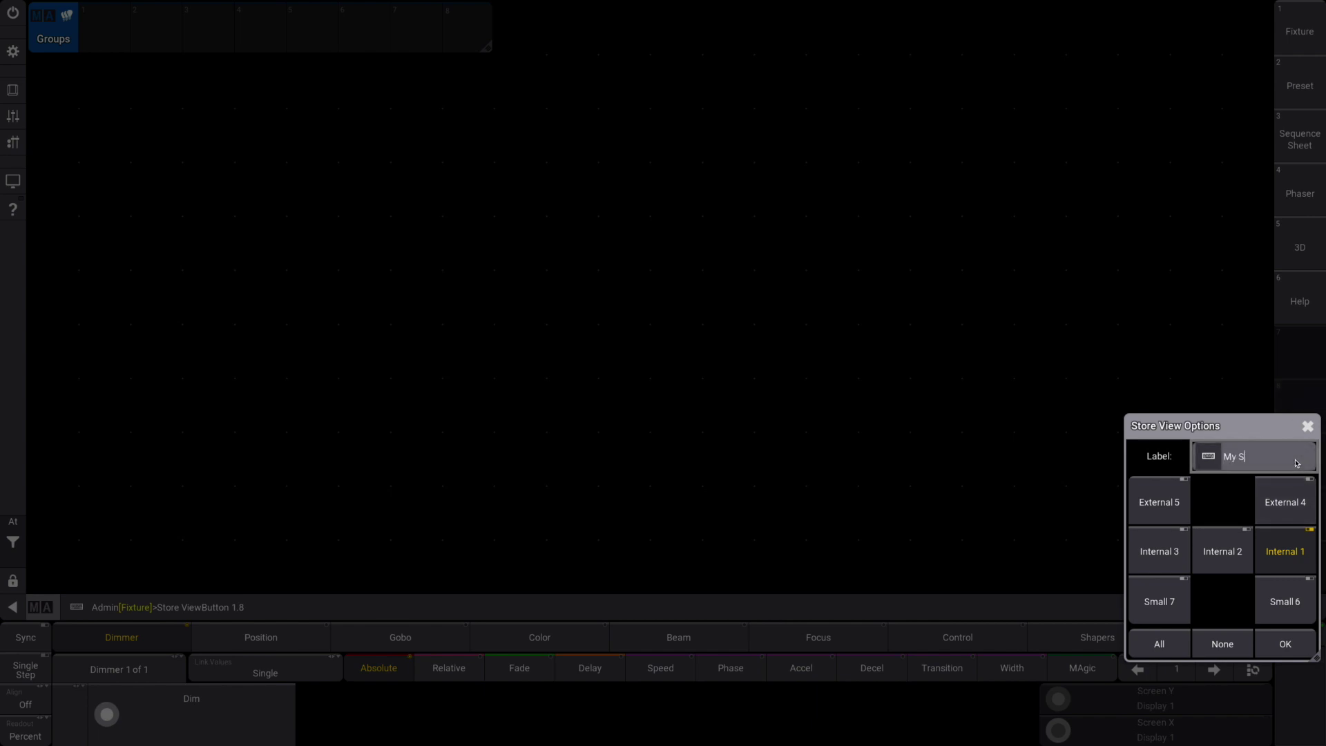
type("creen")
key("Return")
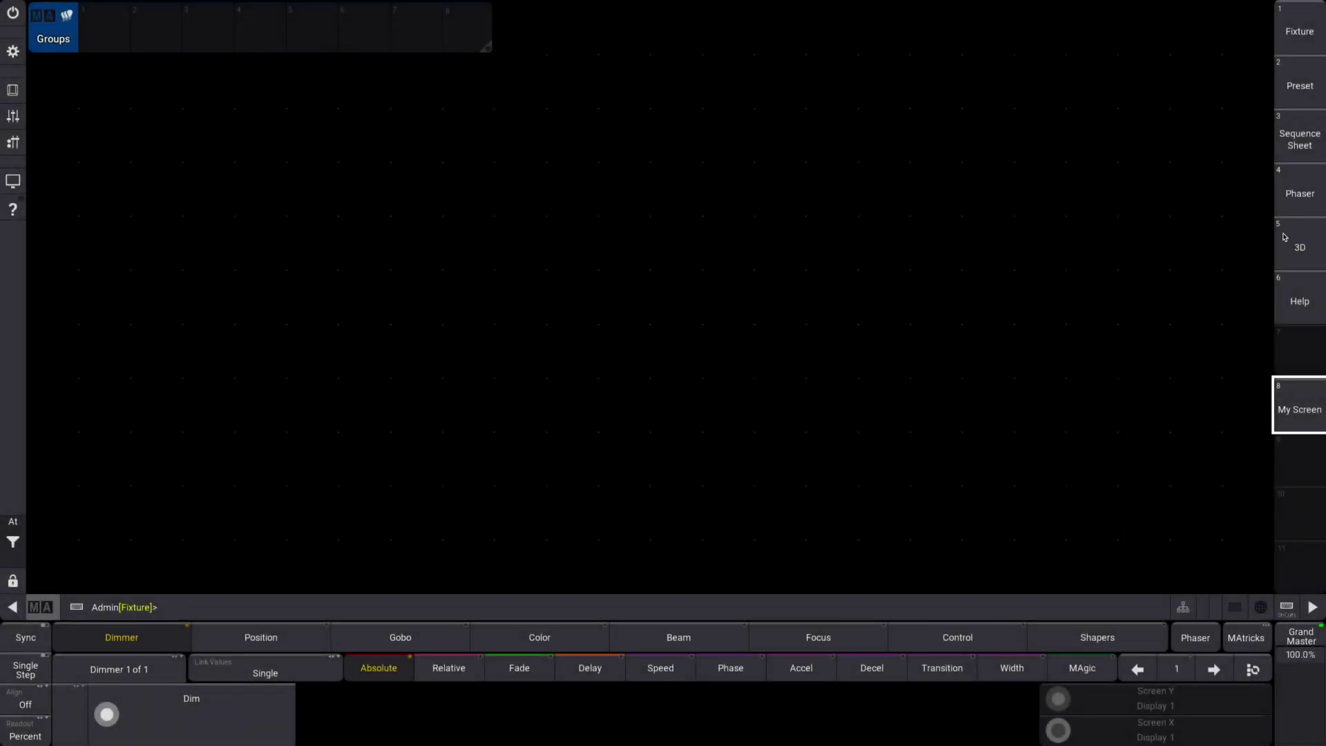
Recall the Fixture, Preset and Sequence Sheet views one after another, and return to the My Screen view
left_click(1299, 31)
left_click(1300, 85)
left_click(1300, 138)
left_click(1323, 430)
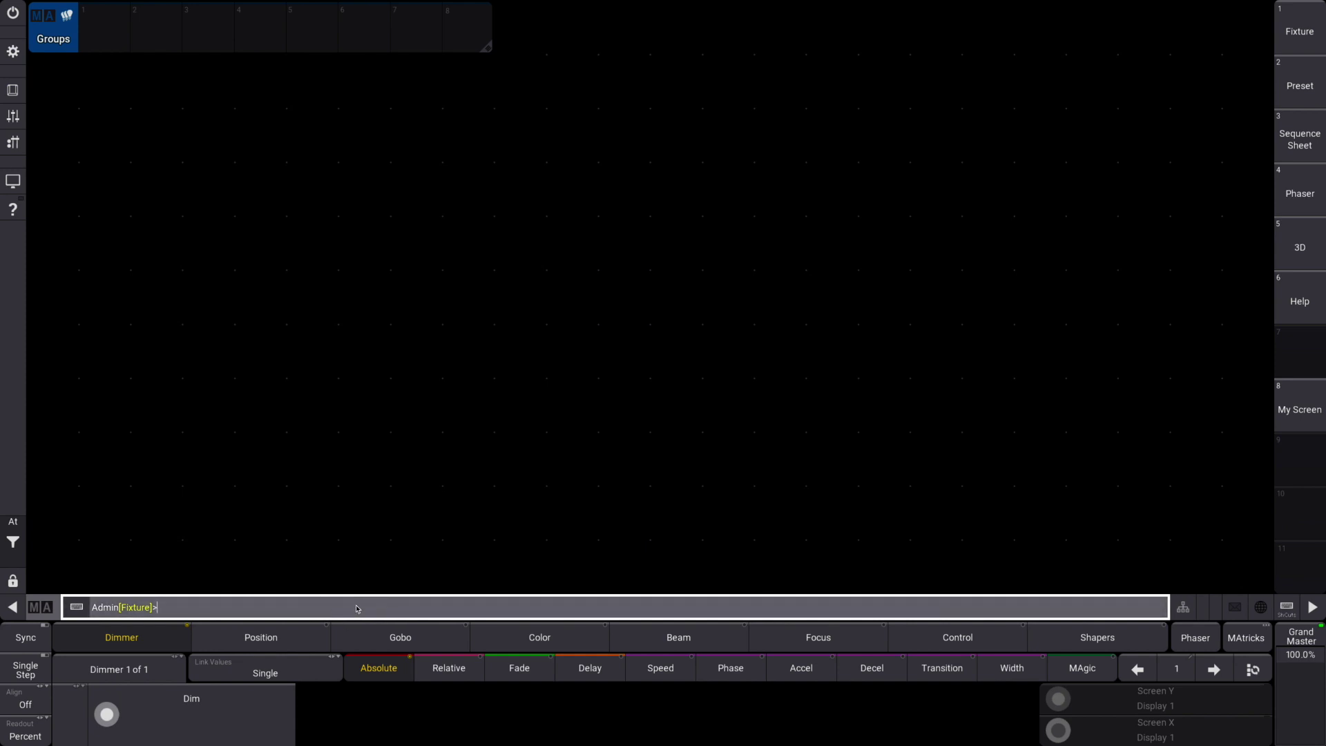
Select the range of VL2600 fixtures starting at 101 and store the selection as group 1 in the Groups pool
type("101 thru 10")
key("BackSpace")
key("Return")
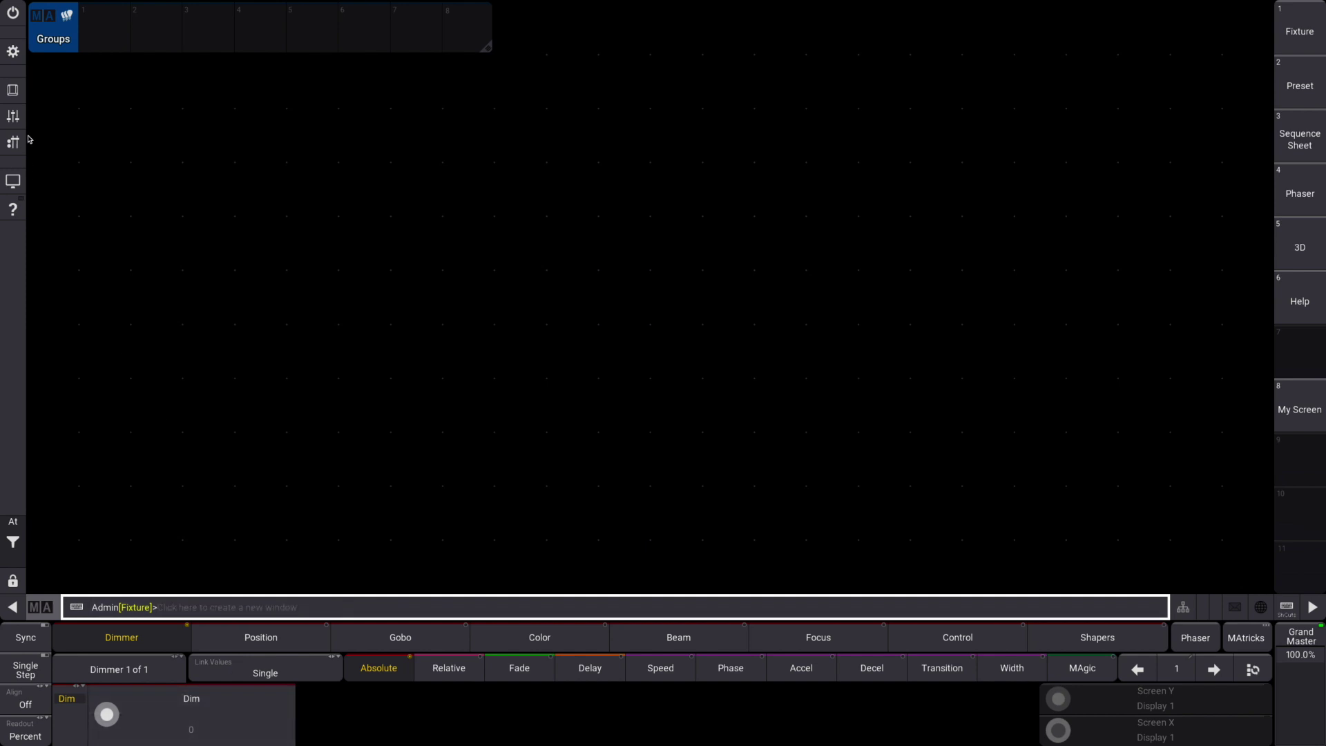
type("store")
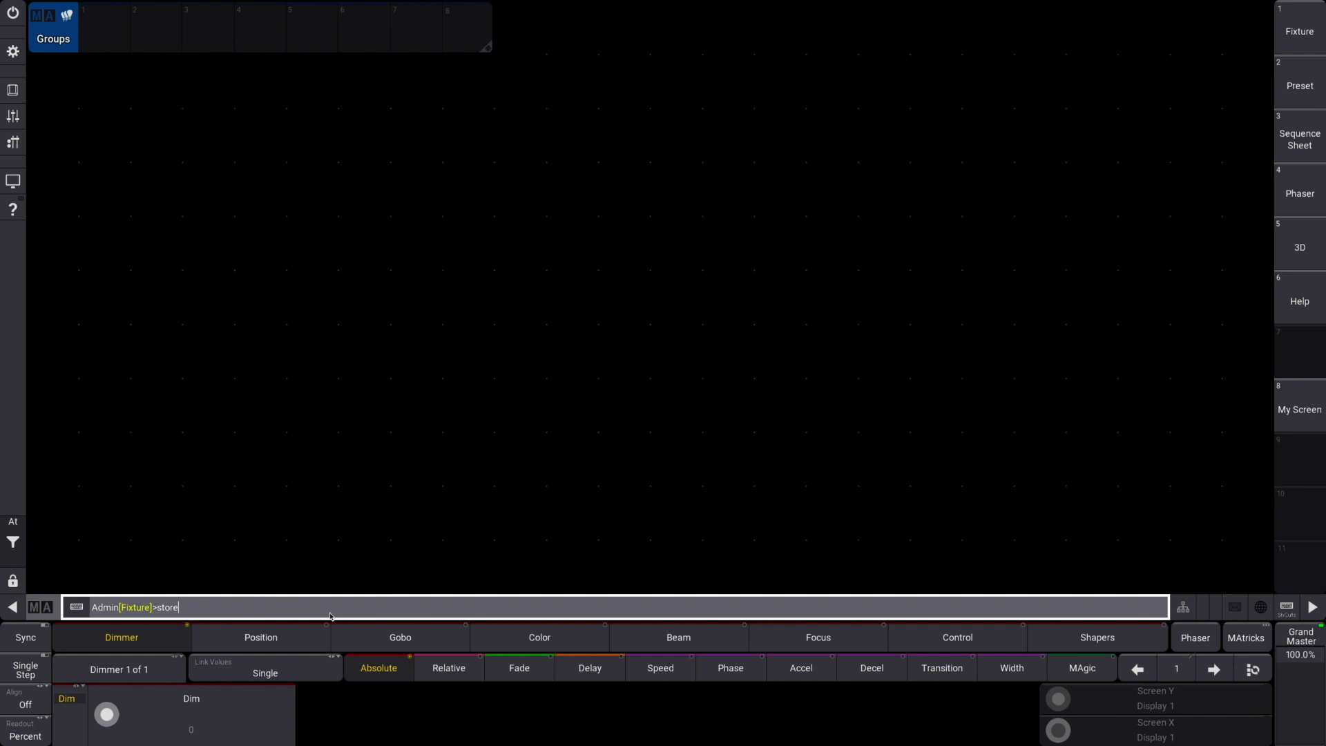
left_click(11, 91)
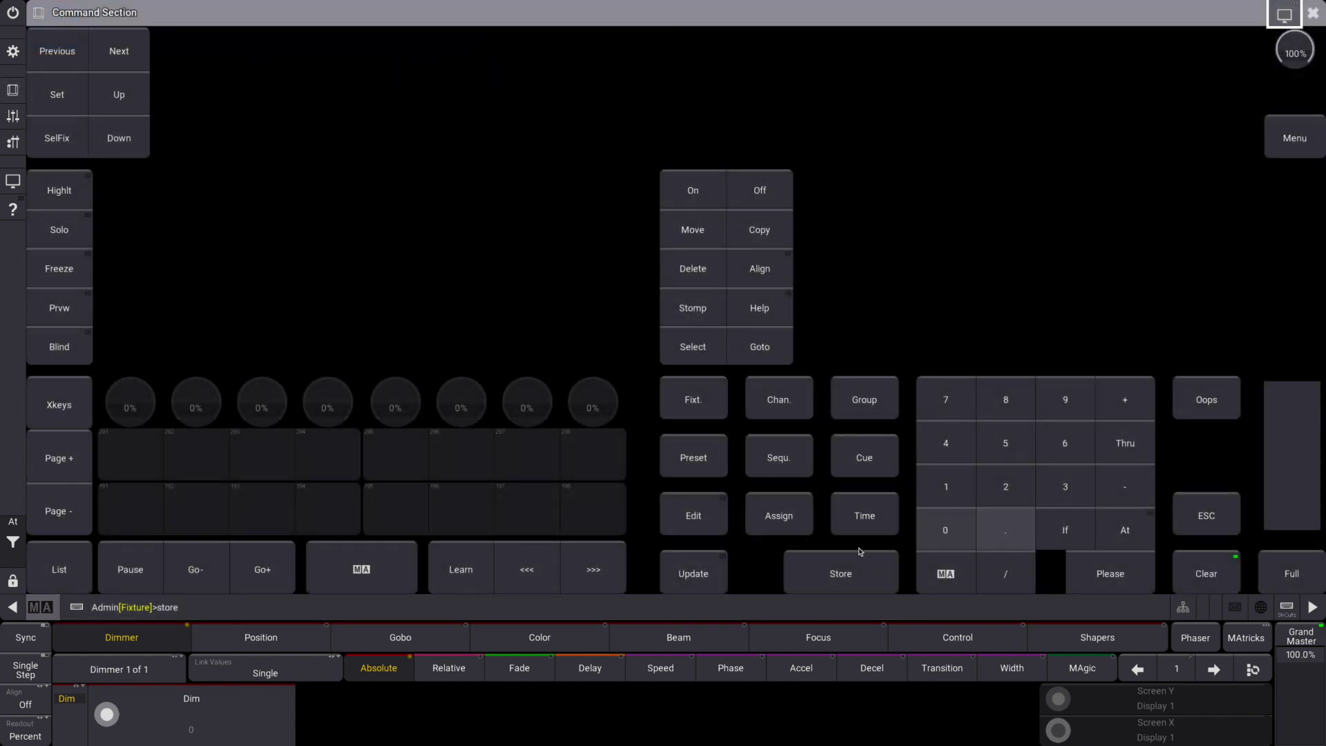
left_click(1313, 12)
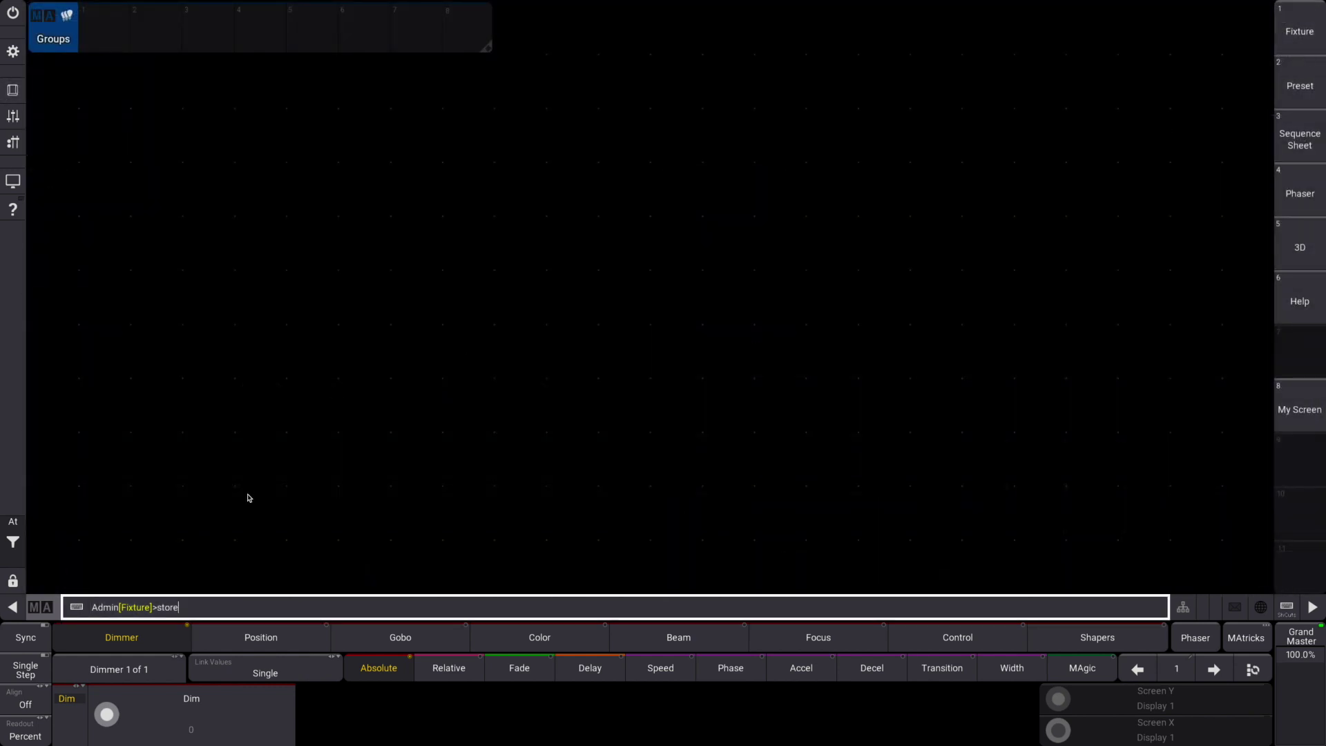
left_click(111, 40)
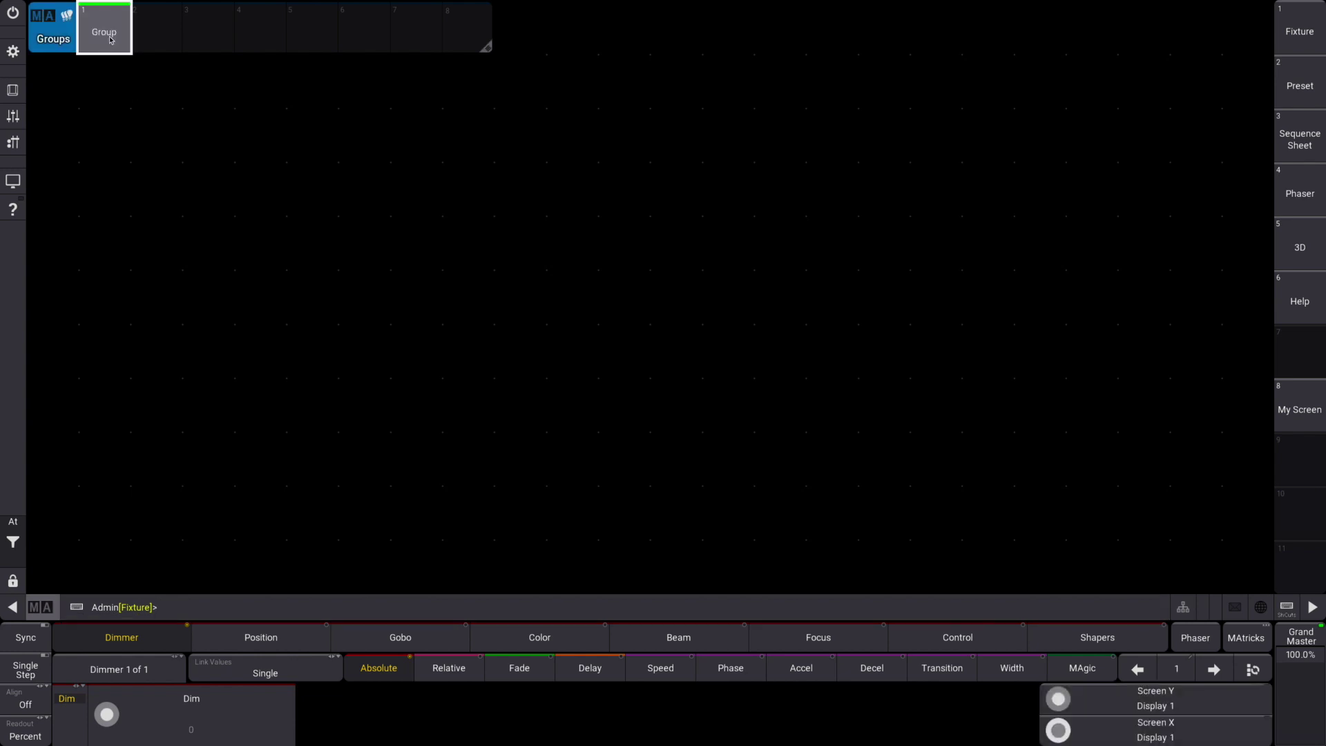
Label group 1 VL2600s and clear the fixture selection from the programmer
left_click(110, 40)
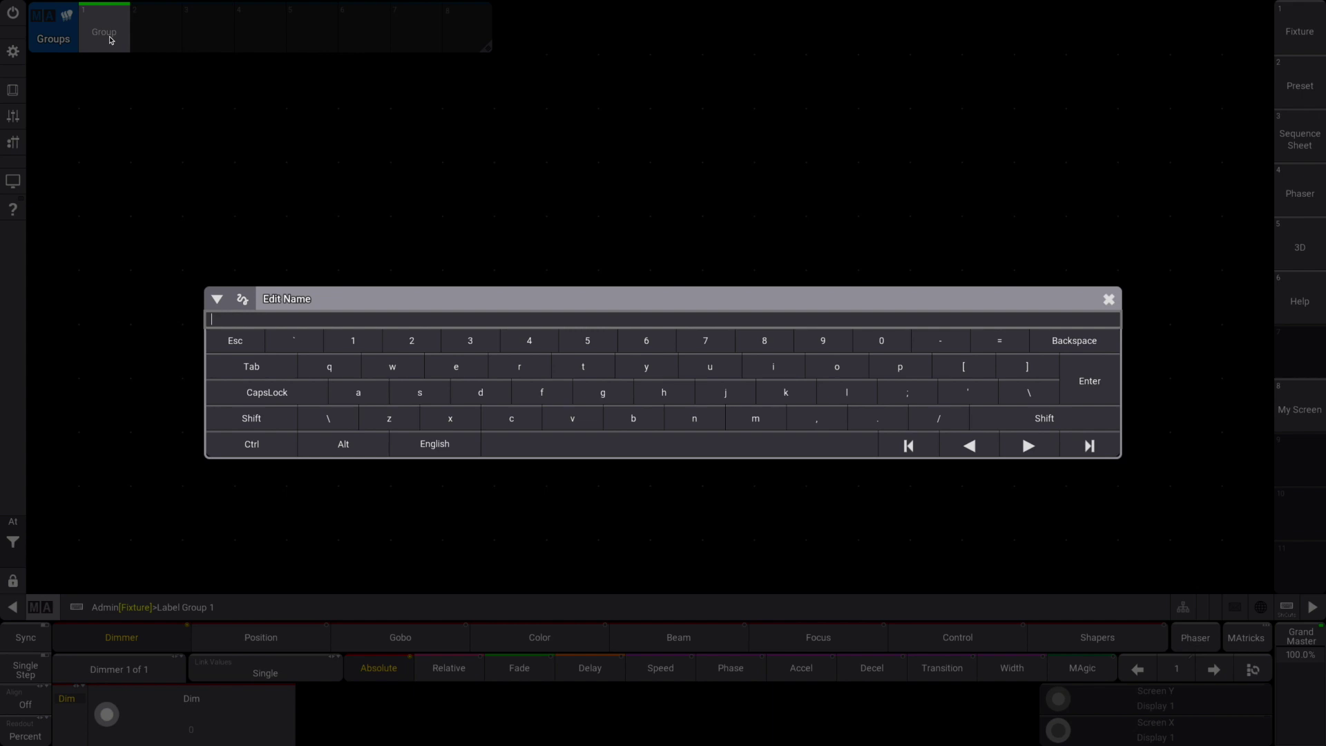
type("VL2600s")
key("Return")
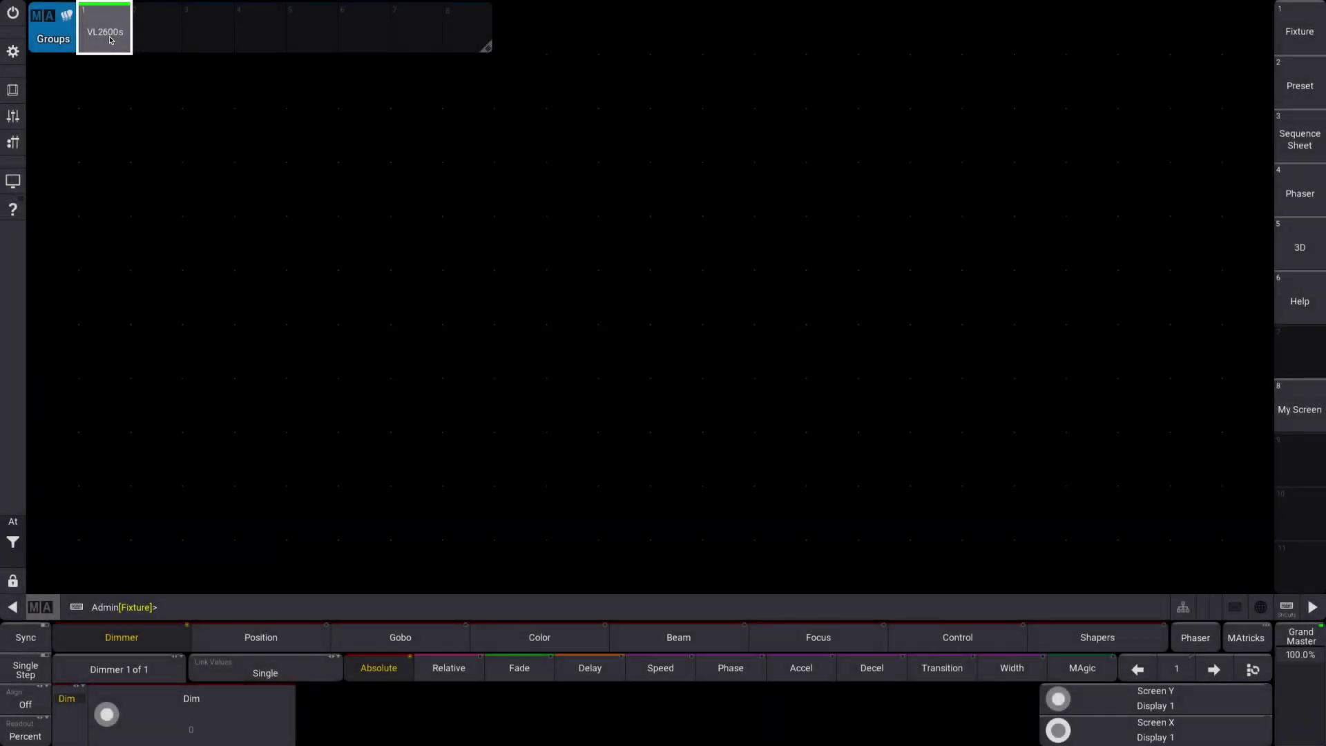
left_click(12, 92)
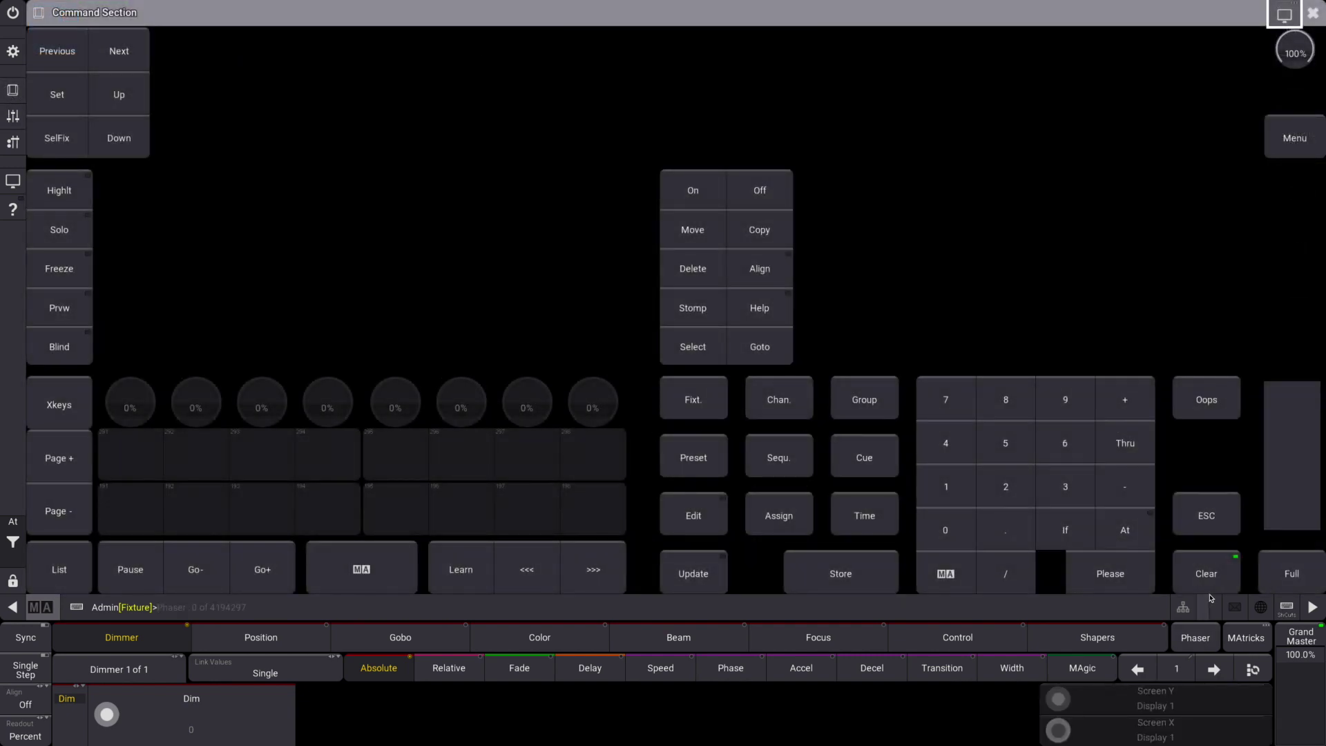
left_click(1216, 578)
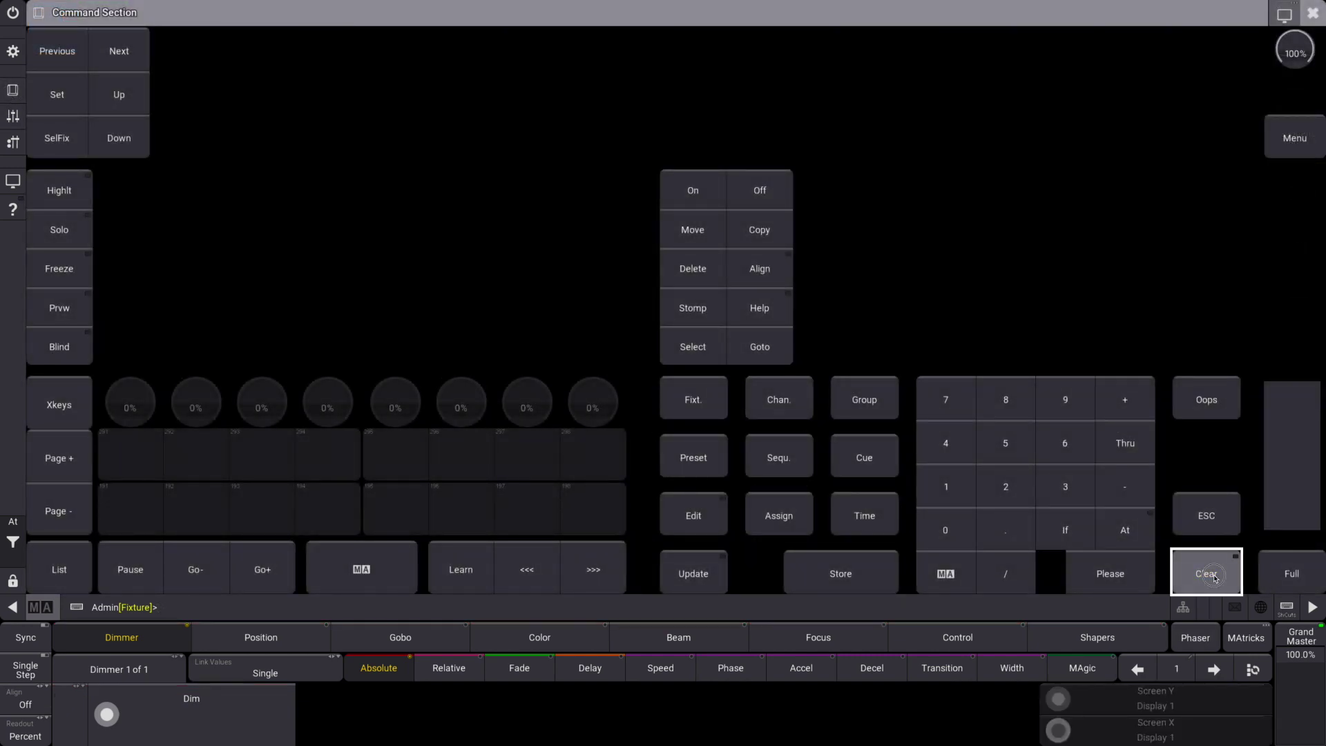
left_click(1316, 14)
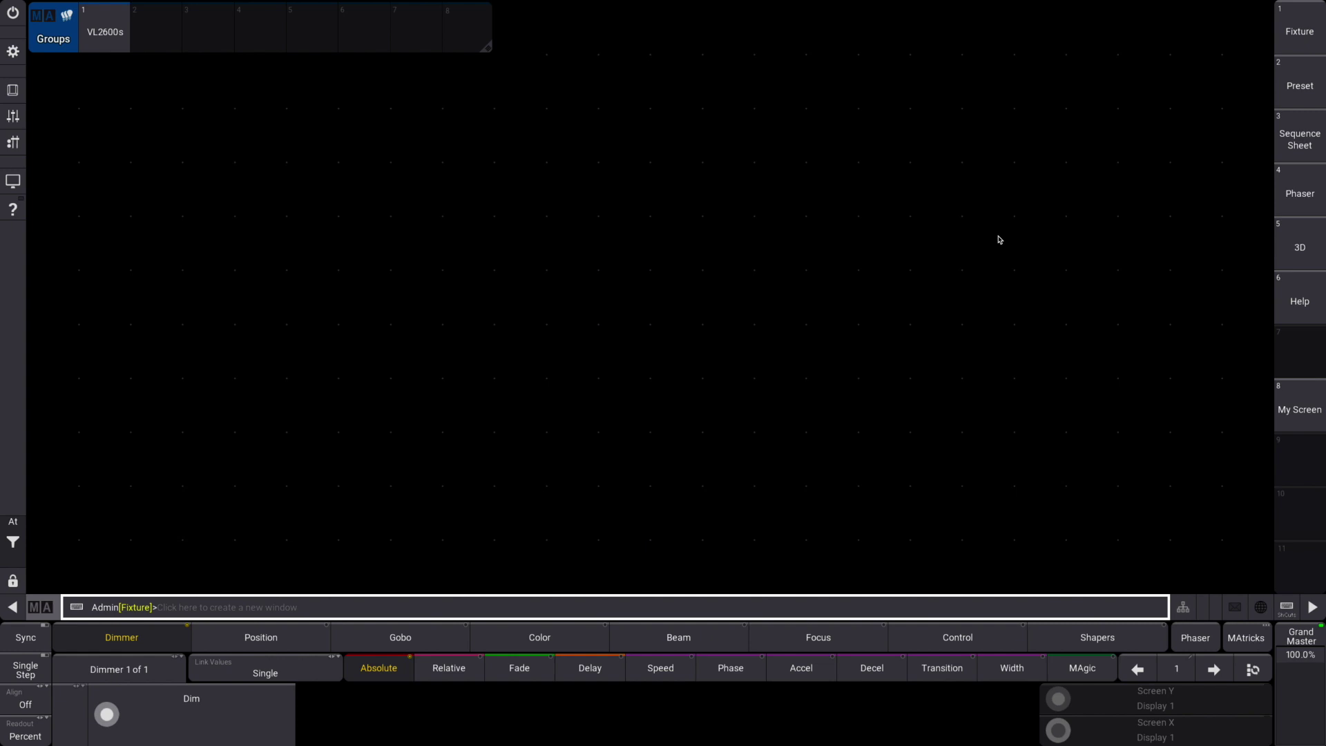
Recall the 3D view in Setup mode and select fixture 101
left_click(1300, 254)
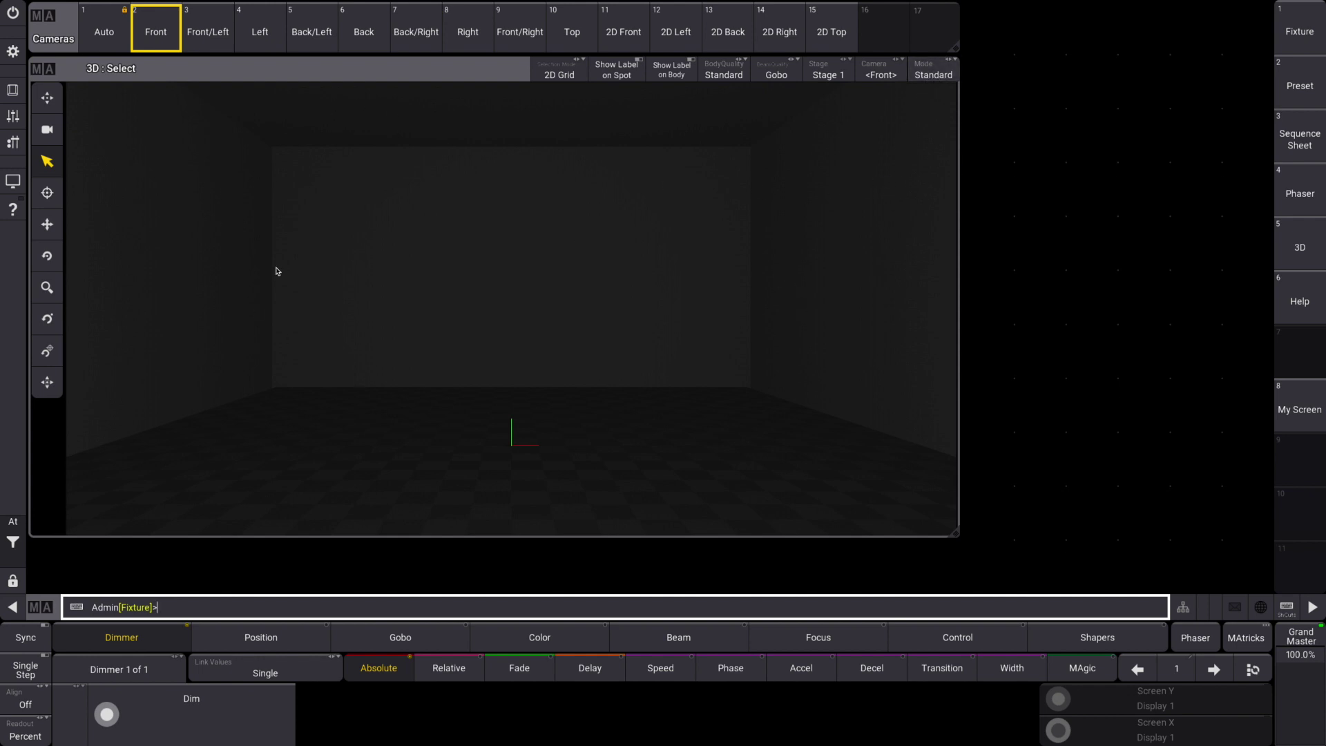
left_click(933, 74)
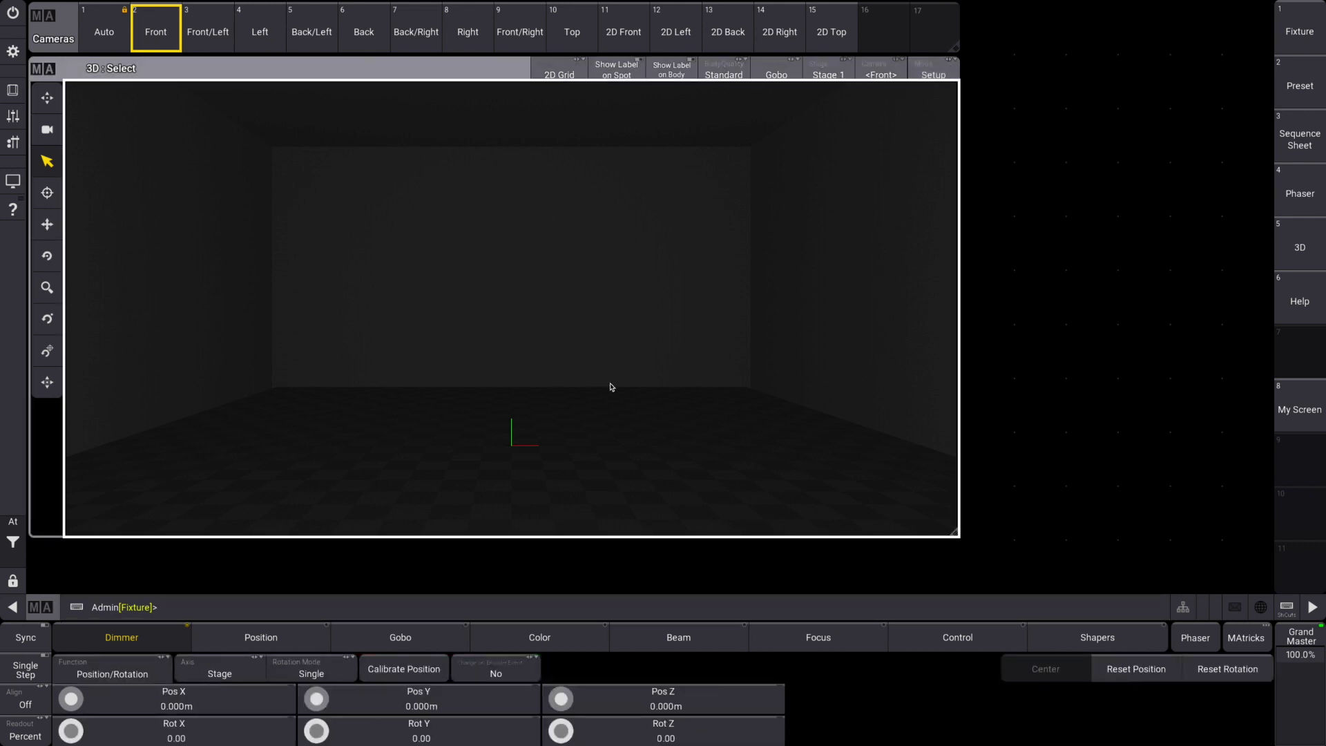
left_click(292, 617)
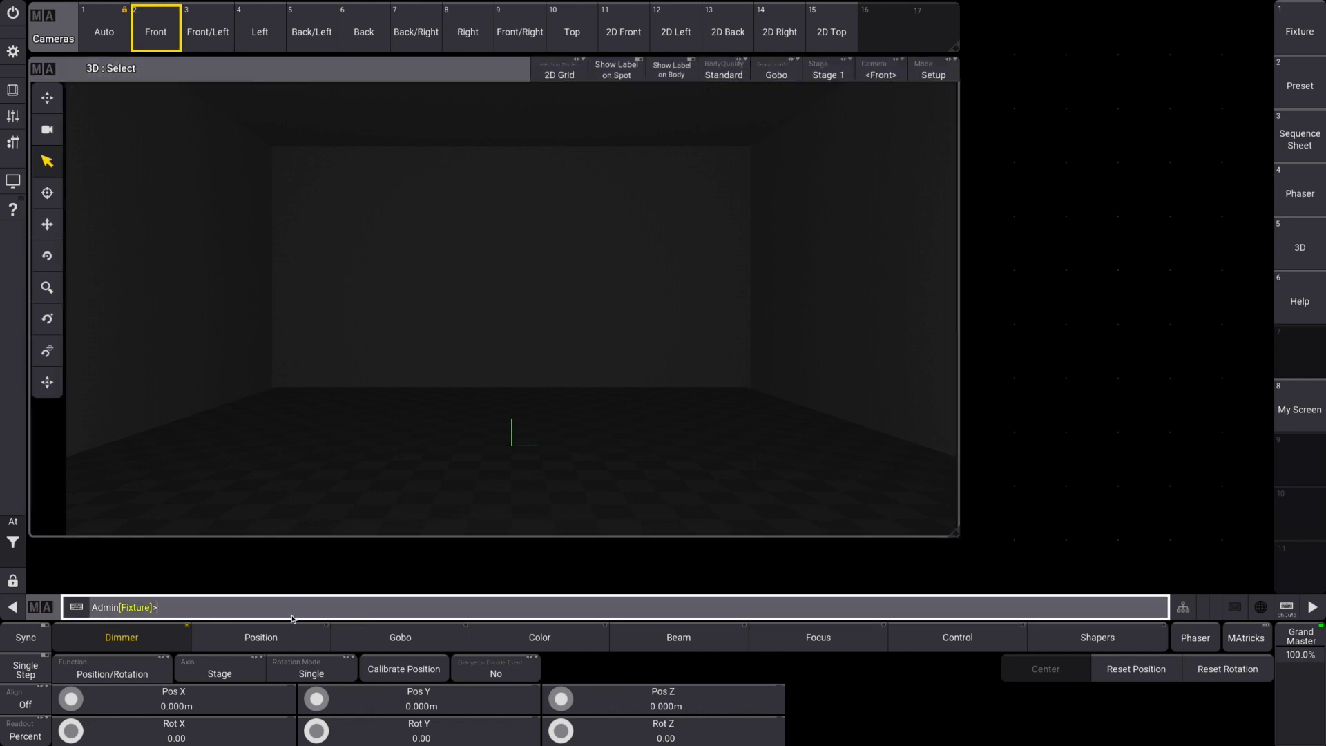
type("101")
key("Return")
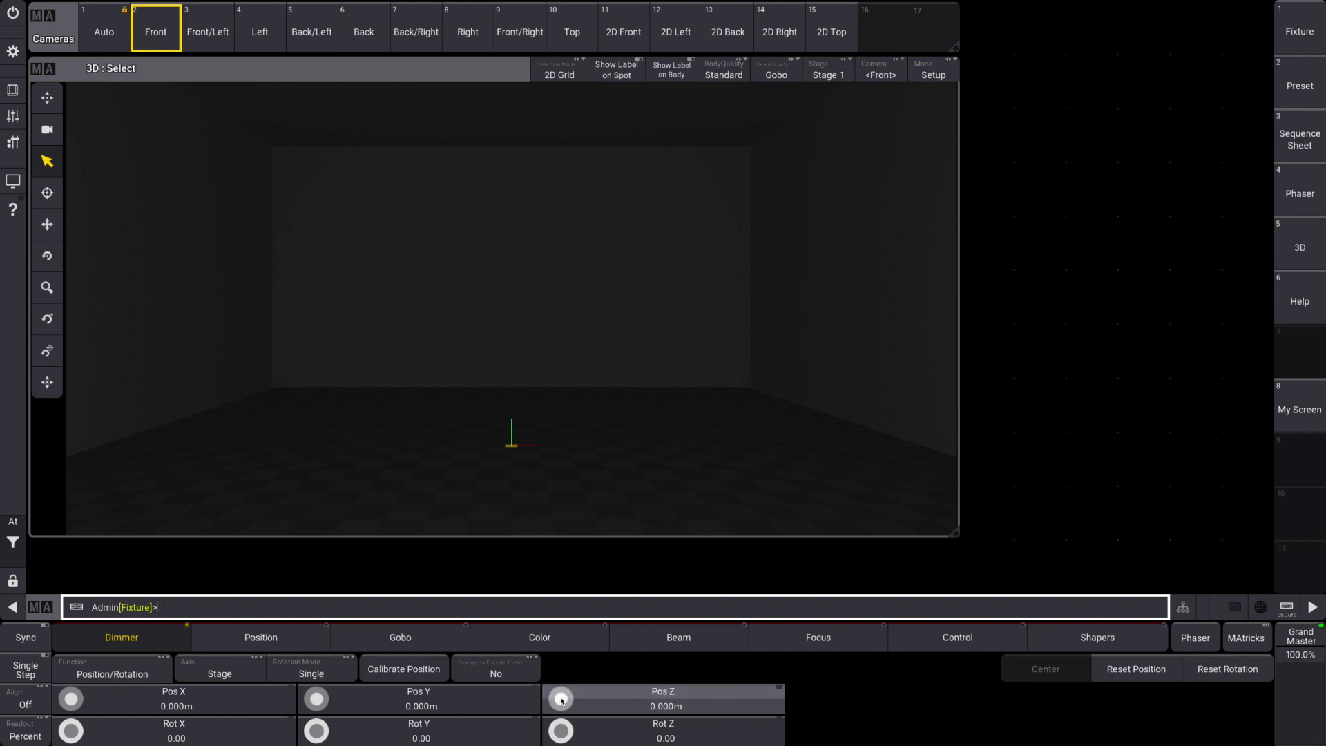
Place fixture 101 at Pos Z 12 m and Pos X -6 m on the stage
left_click(591, 701)
left_click(564, 397)
left_click(602, 397)
left_click(662, 484)
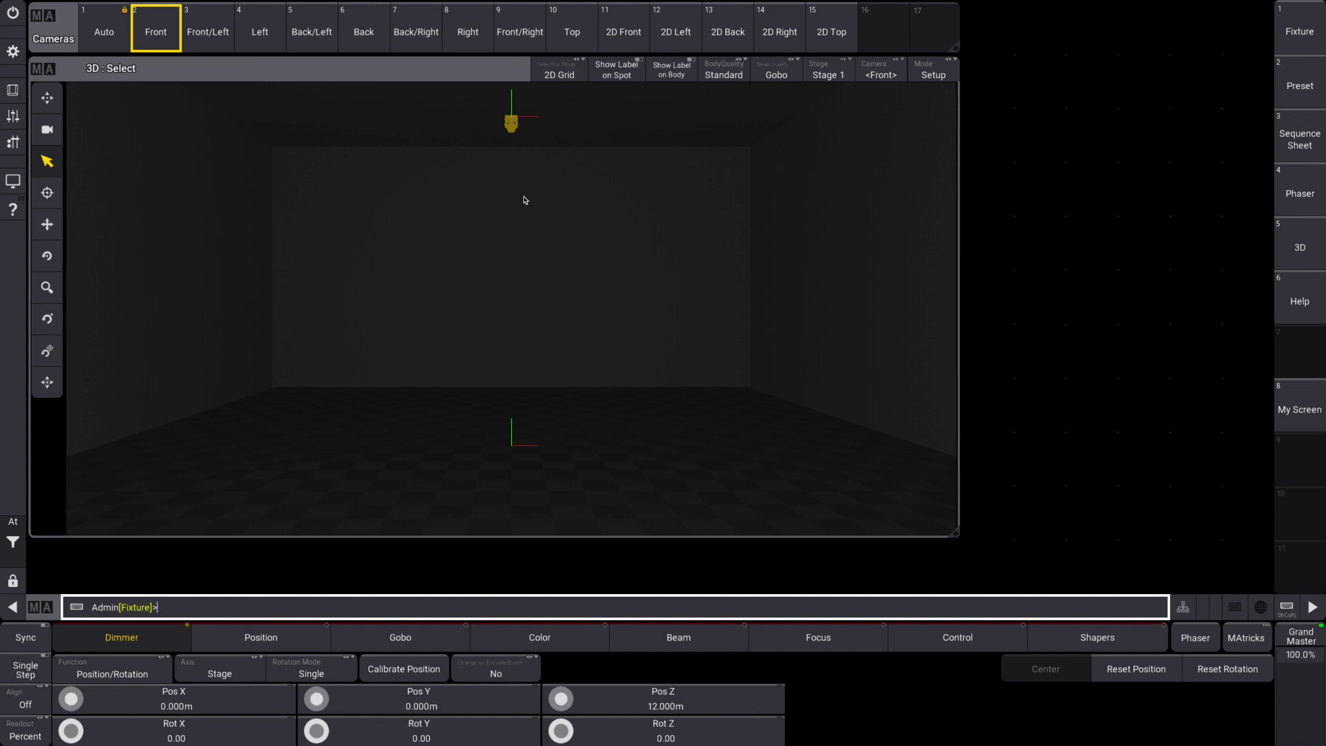
left_click(167, 705)
left_click(686, 402)
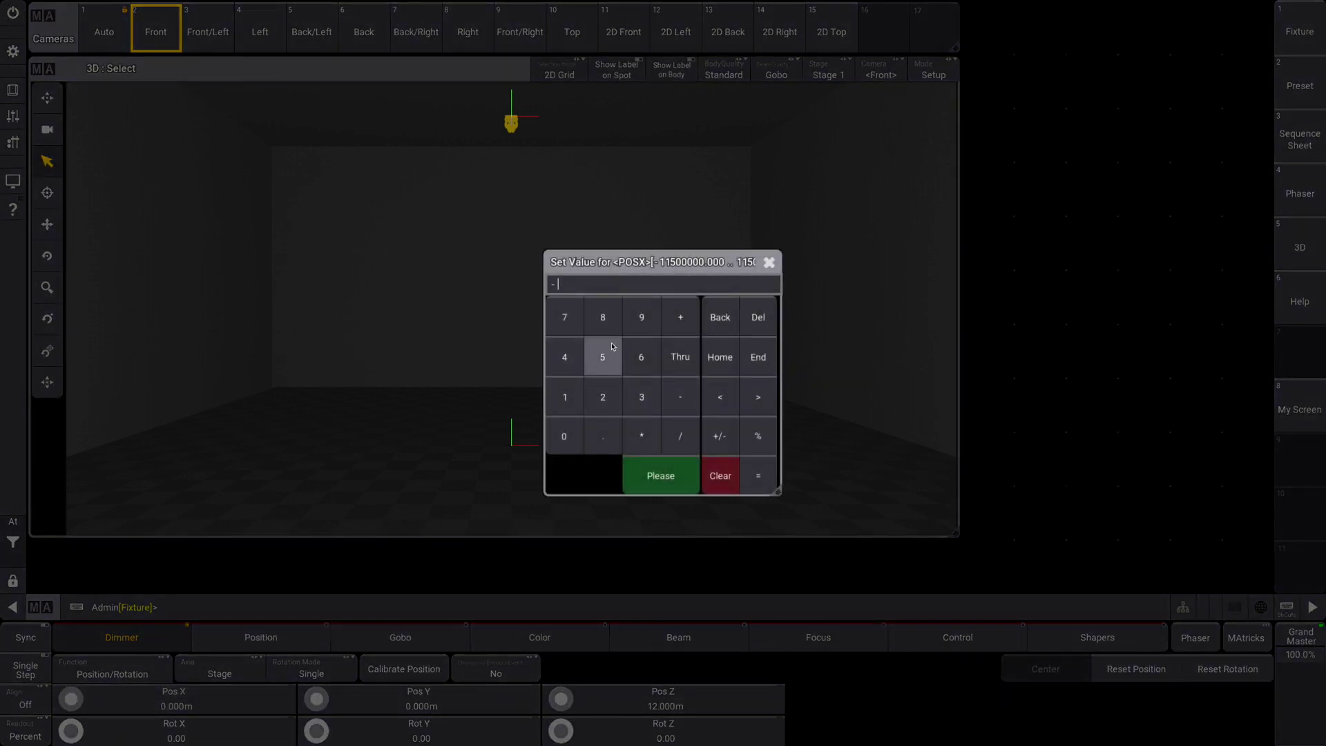
left_click(641, 355)
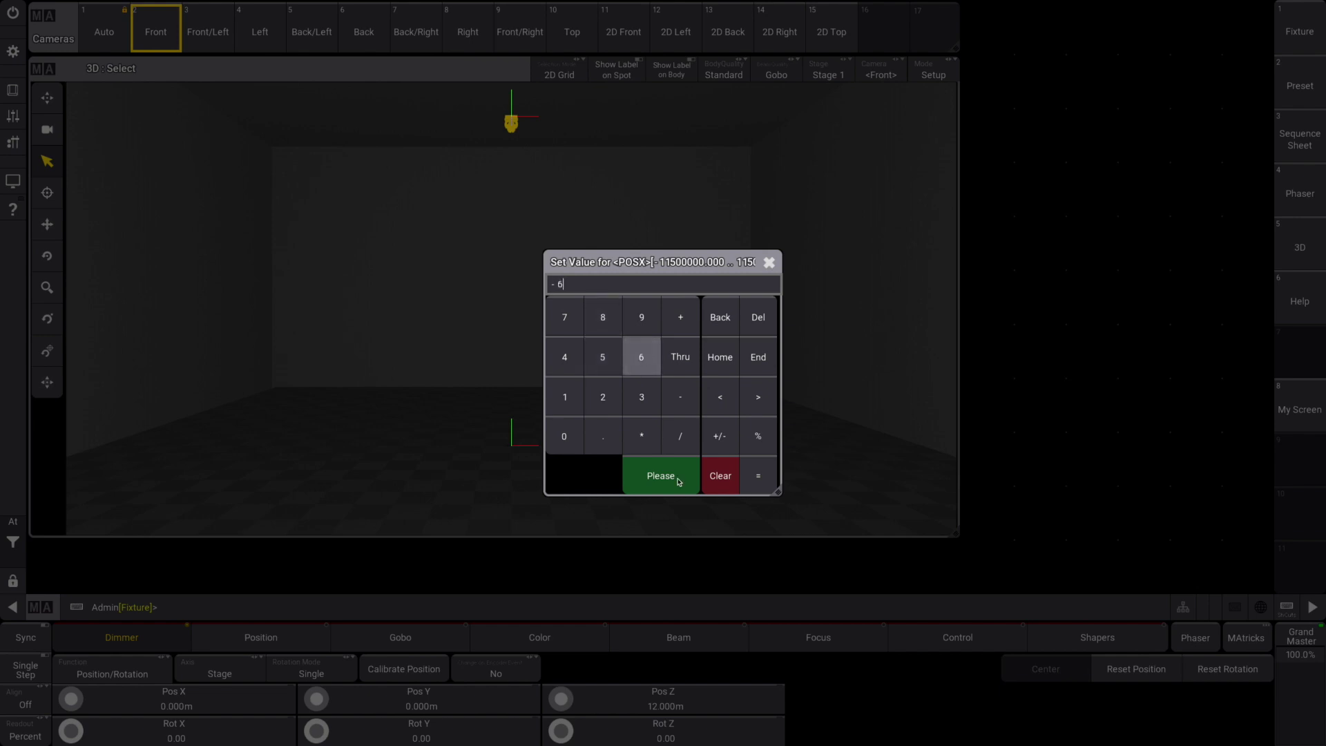
left_click(679, 480)
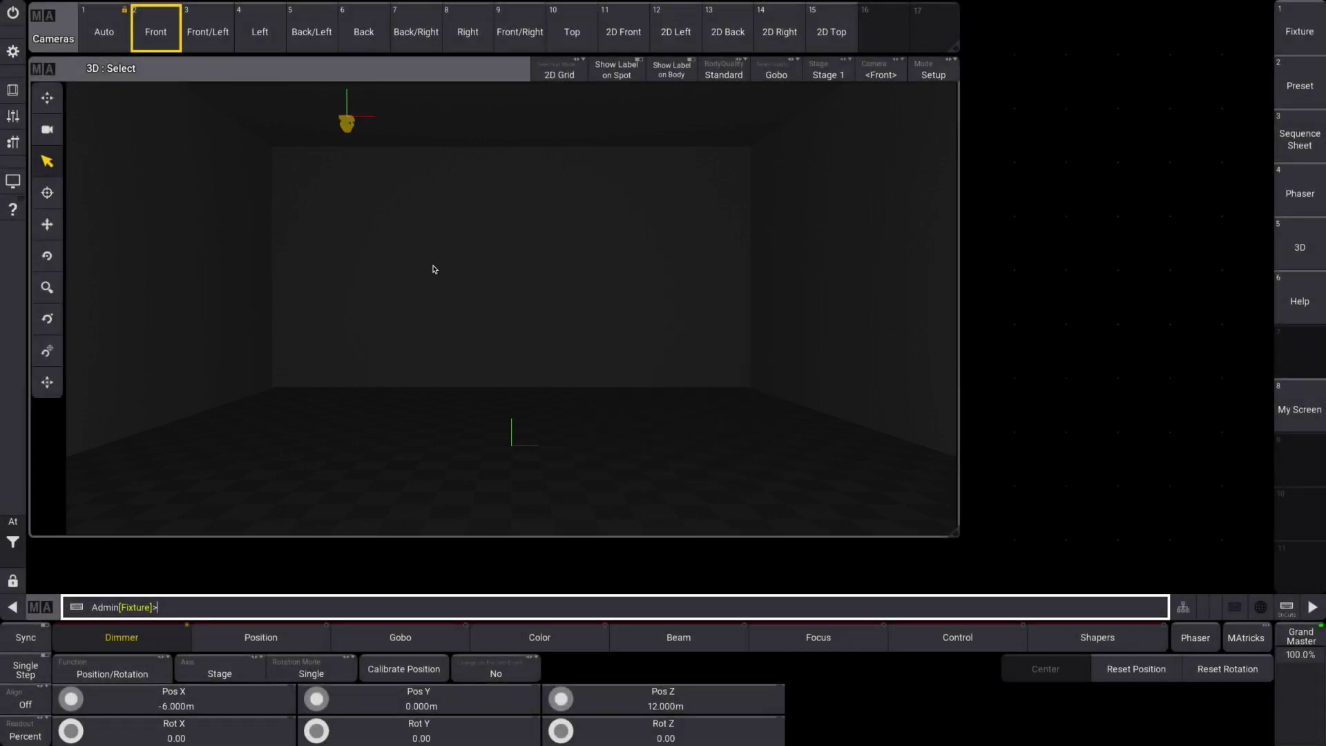
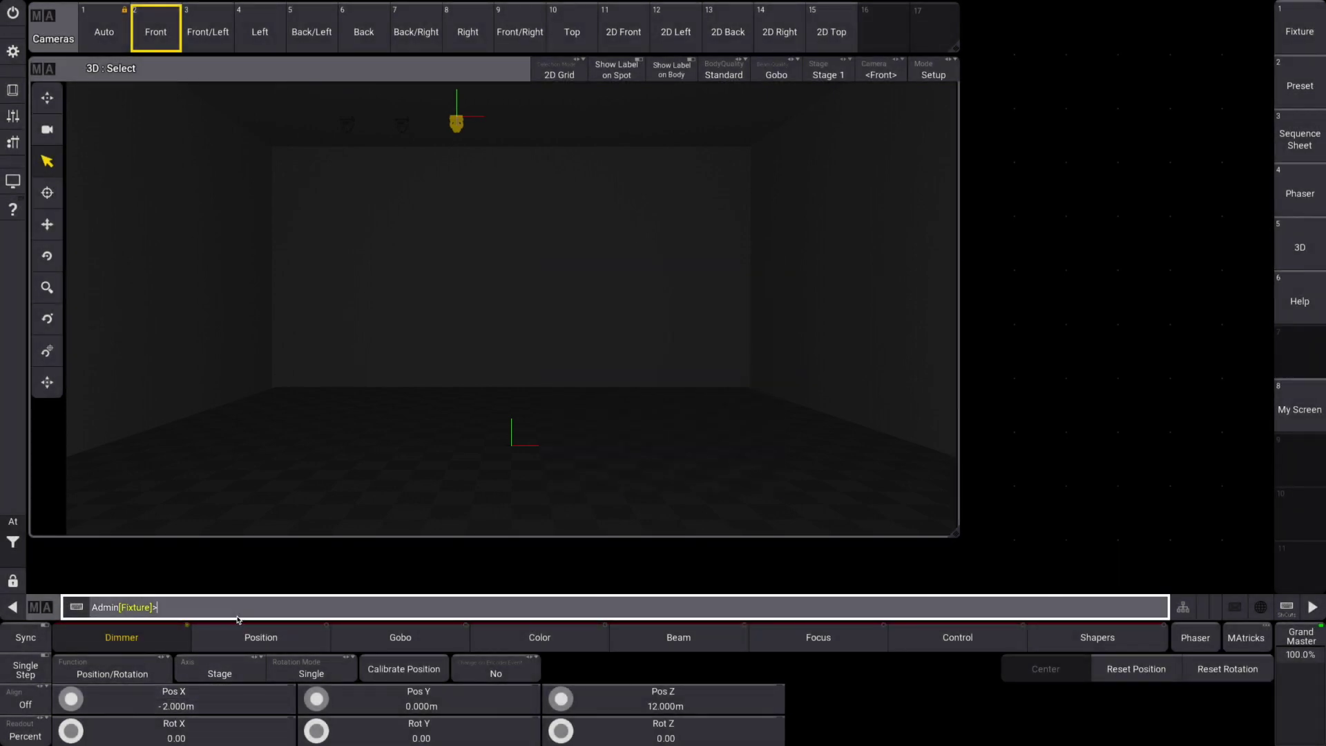
Place the fourth fixture of the row at Pos Z 12 m and Pos X 0 m
key("ctrl+z")
left_click(592, 703)
type("12")
key("Return")
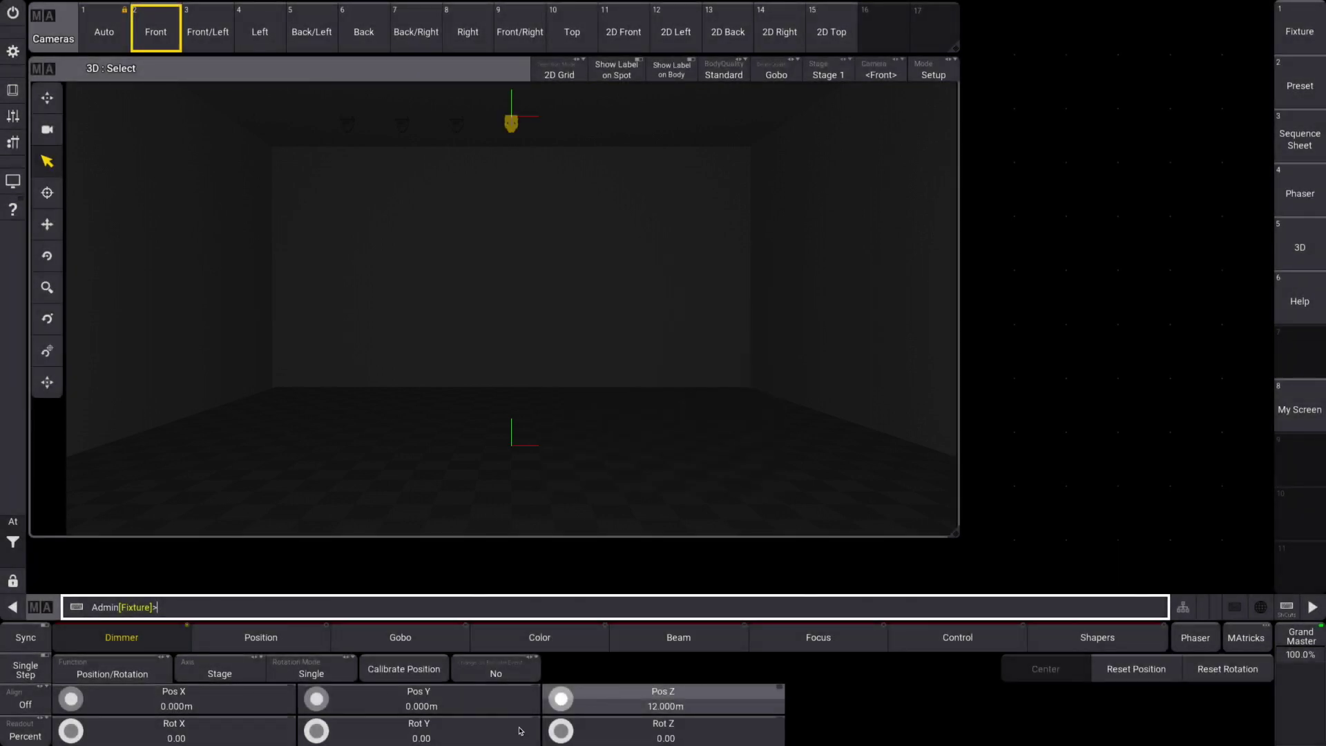
left_click(131, 698)
key("BackSpace")
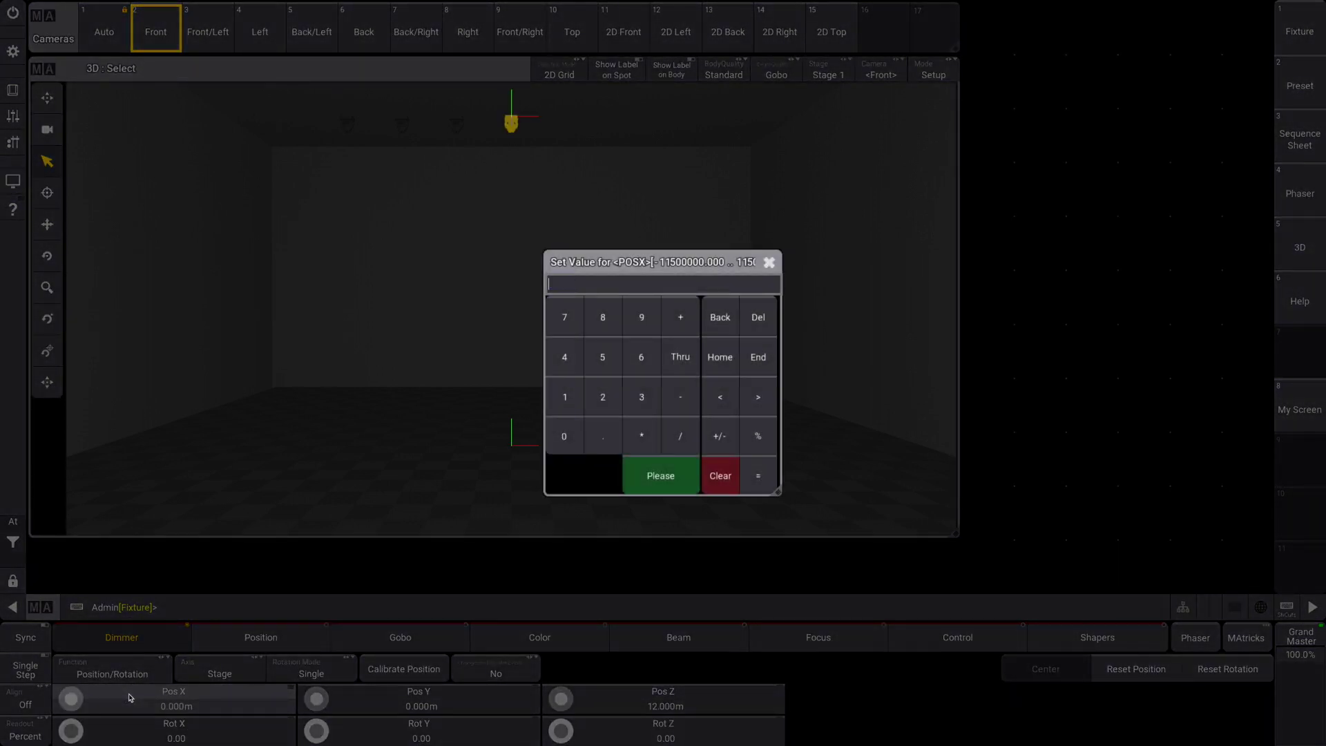
key("Return")
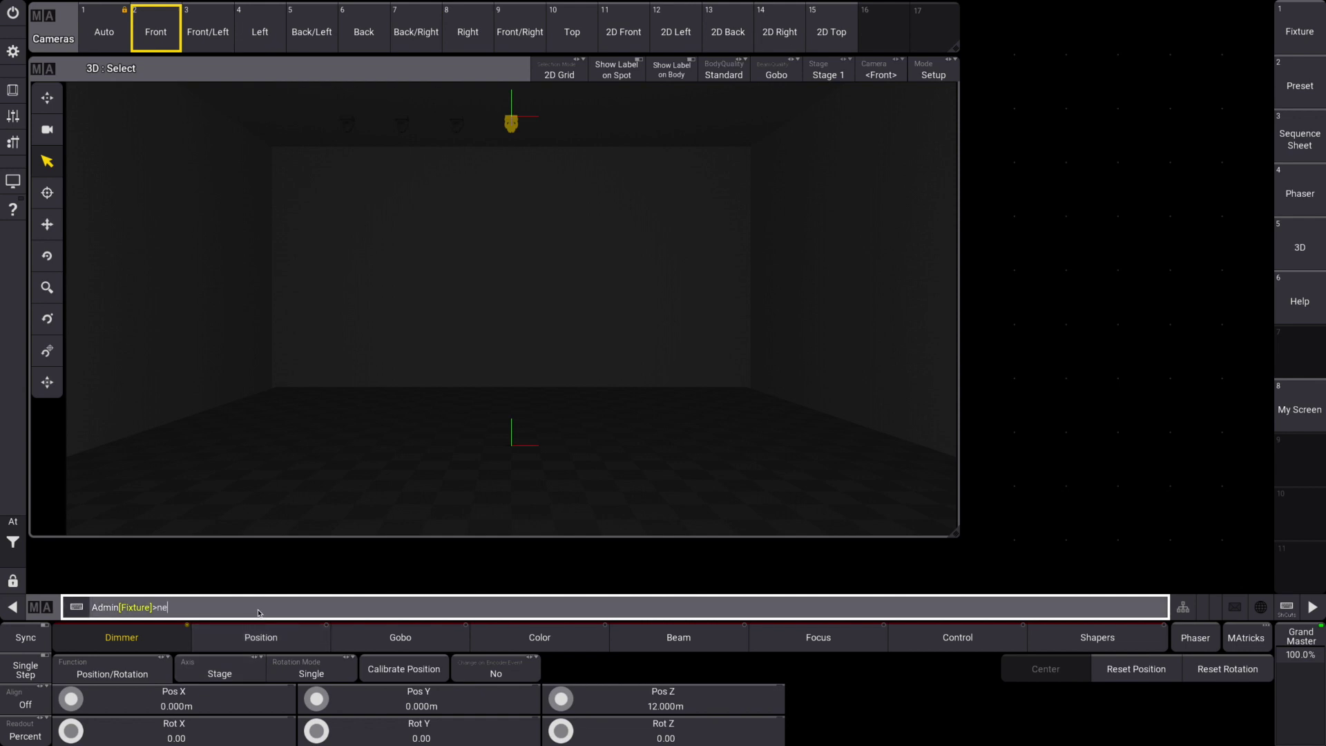
Advance to the fifth fixture and place it at Pos Z 12 m and Pos X 2 m
key("Return")
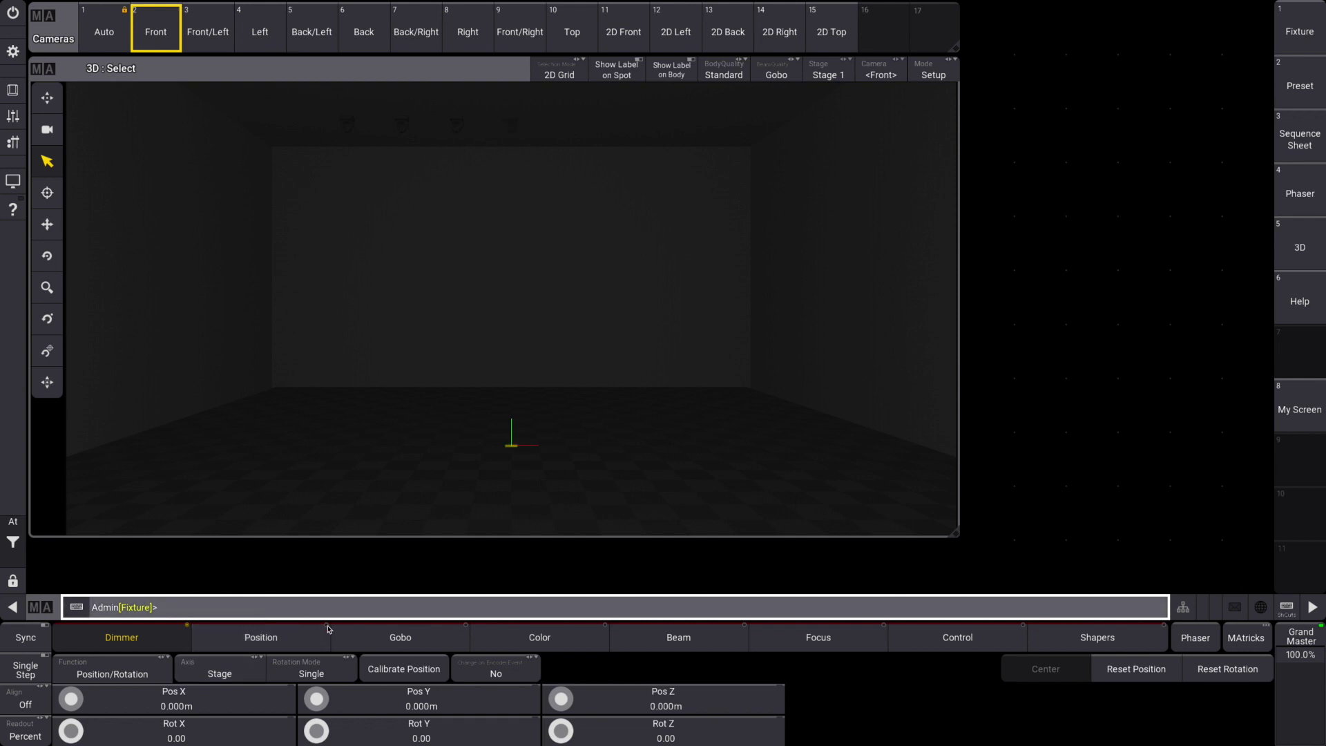
left_click(649, 698)
type("12")
key("Return")
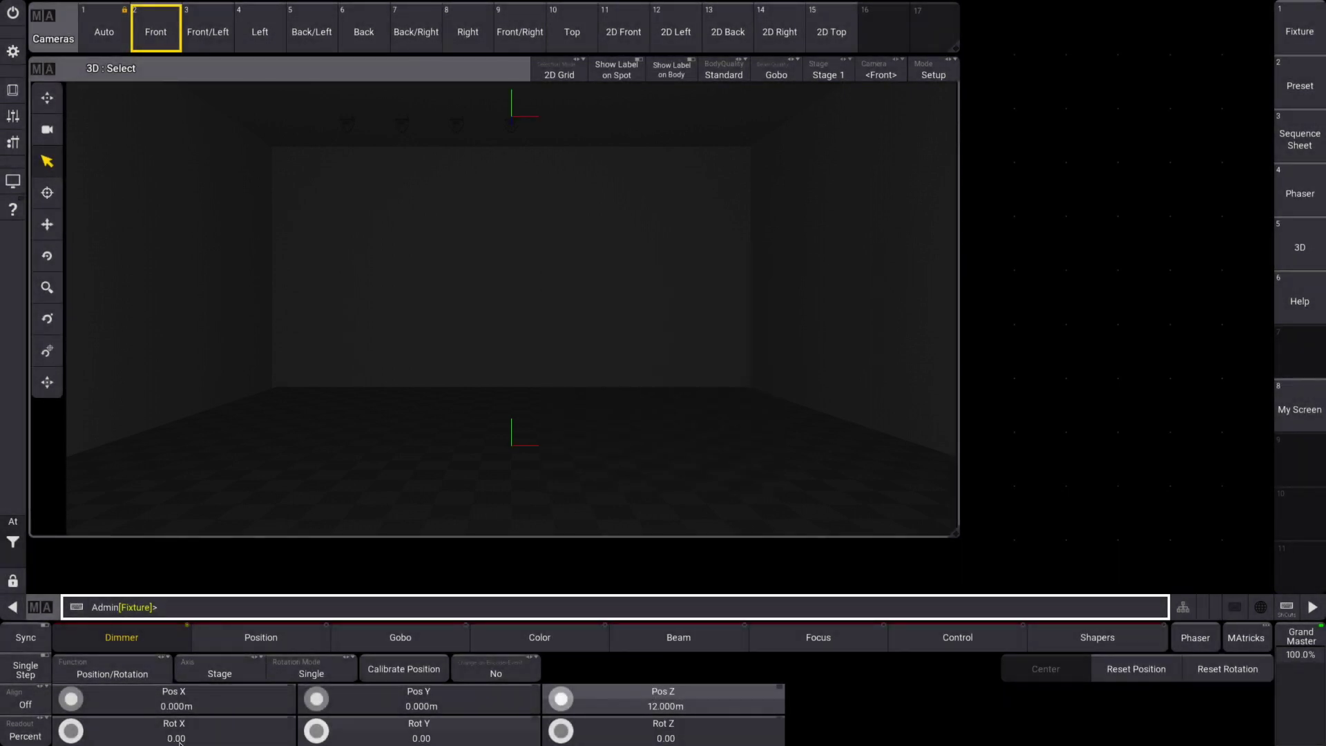
left_click(148, 702)
type("2")
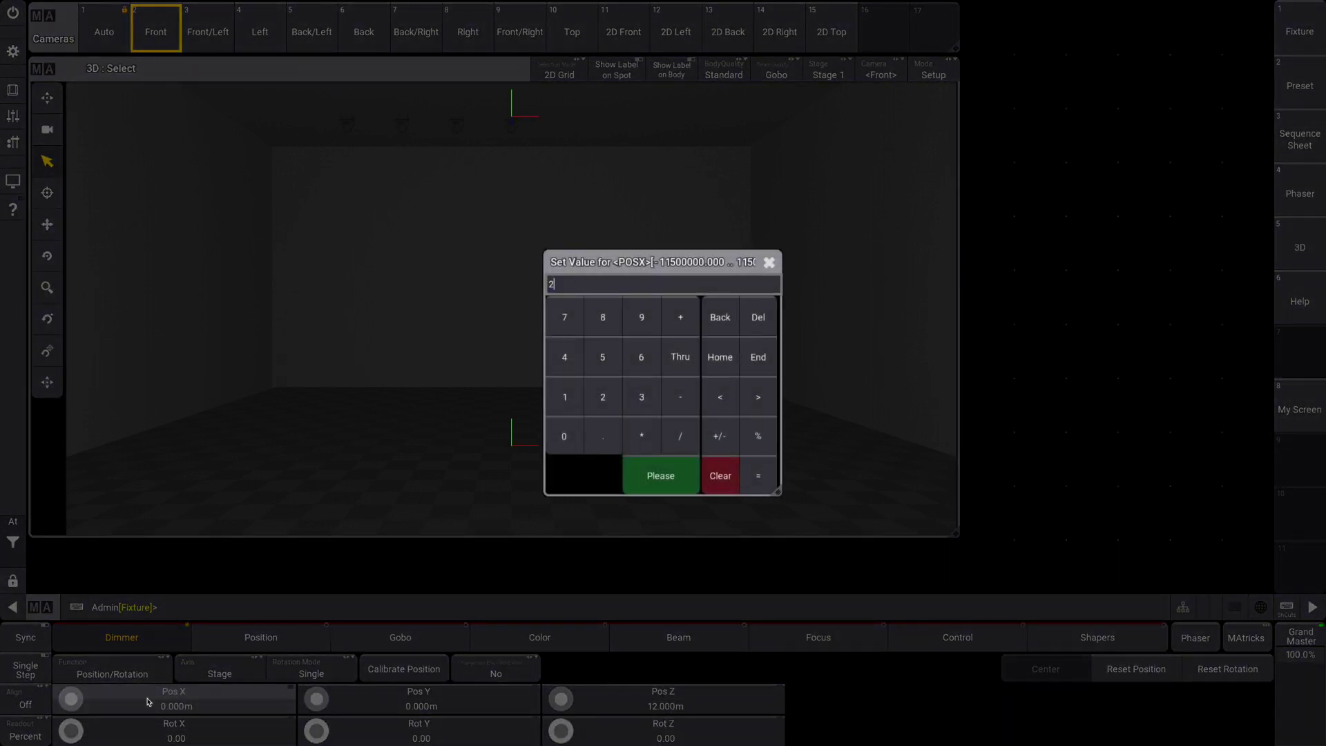
key("Return")
Advance to the sixth fixture and place it at Pos Z 12 m and Pos X 4 m
left_click(358, 615)
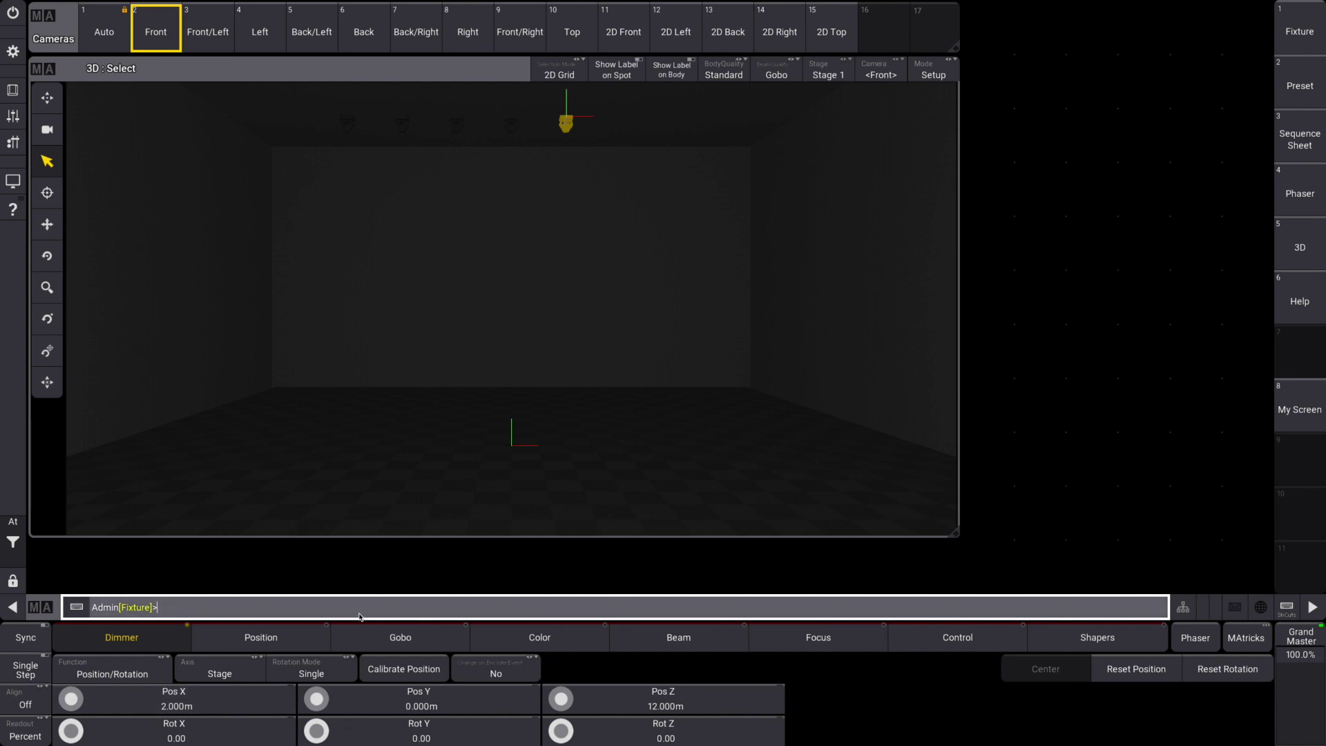
key("Return")
left_click(588, 702)
left_click(587, 702)
left_click(261, 690)
type("4")
key("Return")
Advance to the seventh fixture and place it at Pos Z 12 m and Pos X 6 m
type("next")
key("Return")
left_click(607, 699)
type("12")
key("Return")
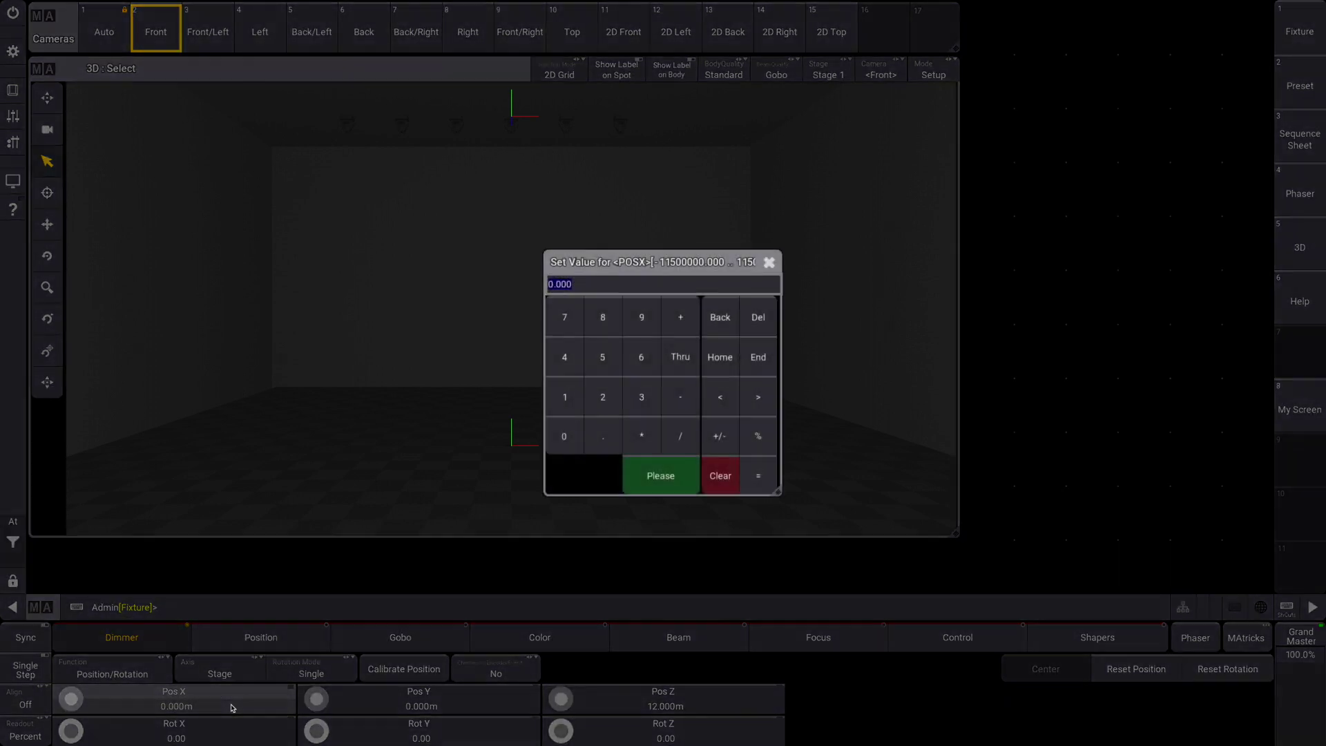
left_click(232, 705)
type("-")
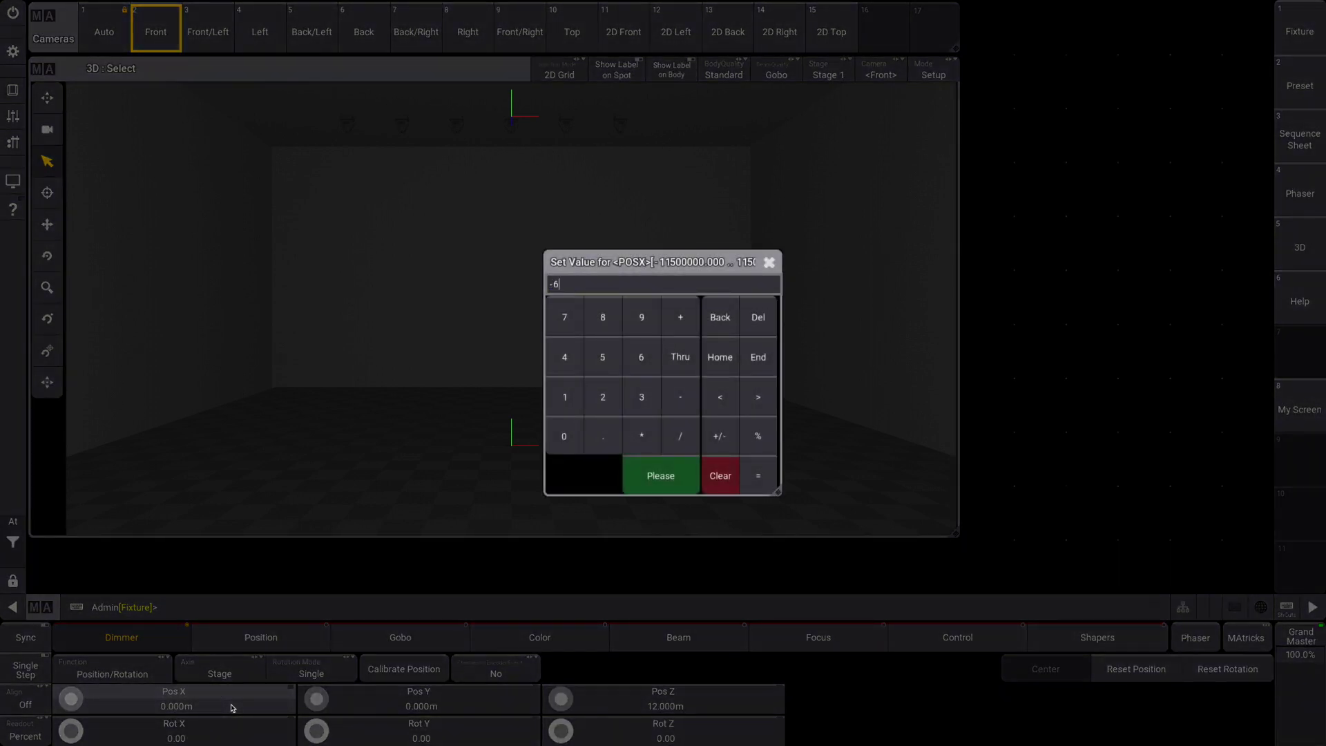
type("6")
key("Return")
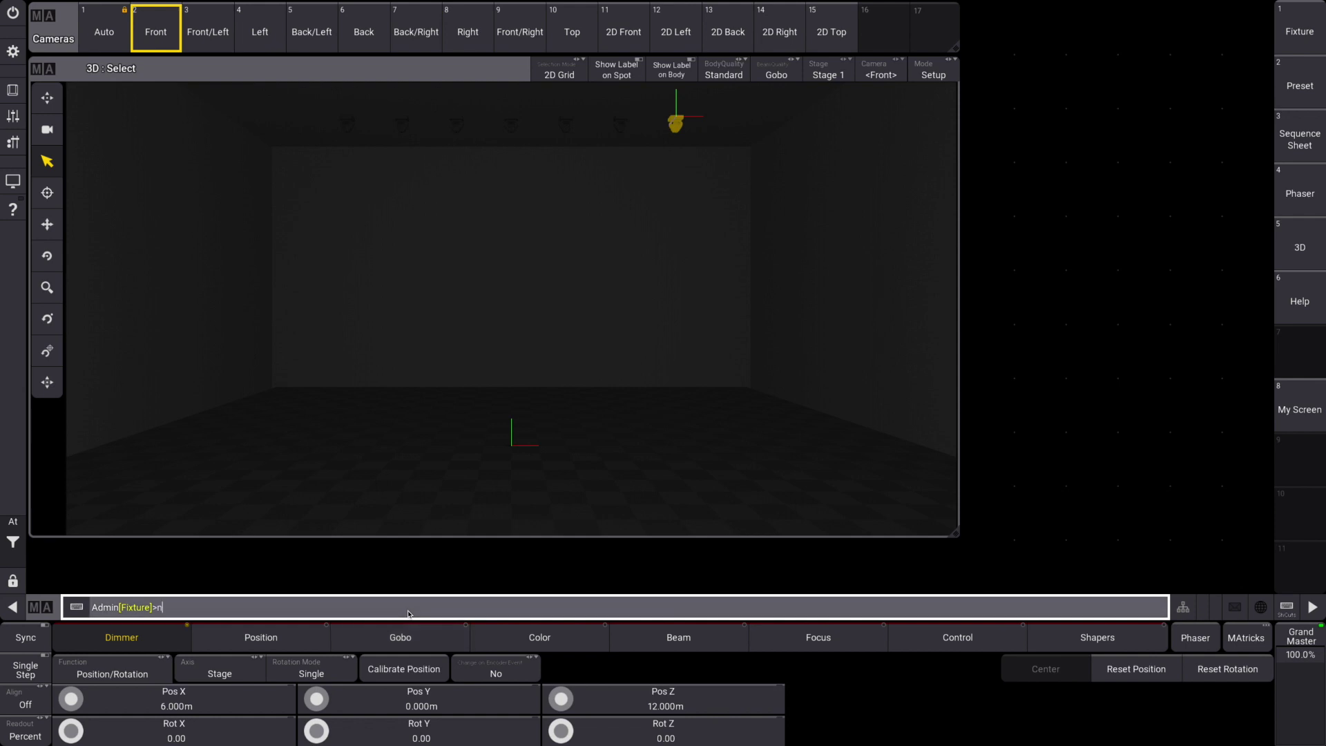
Advance to the eighth fixture, place it at Pos X -3 m and set its Rot X to 180
key("Return")
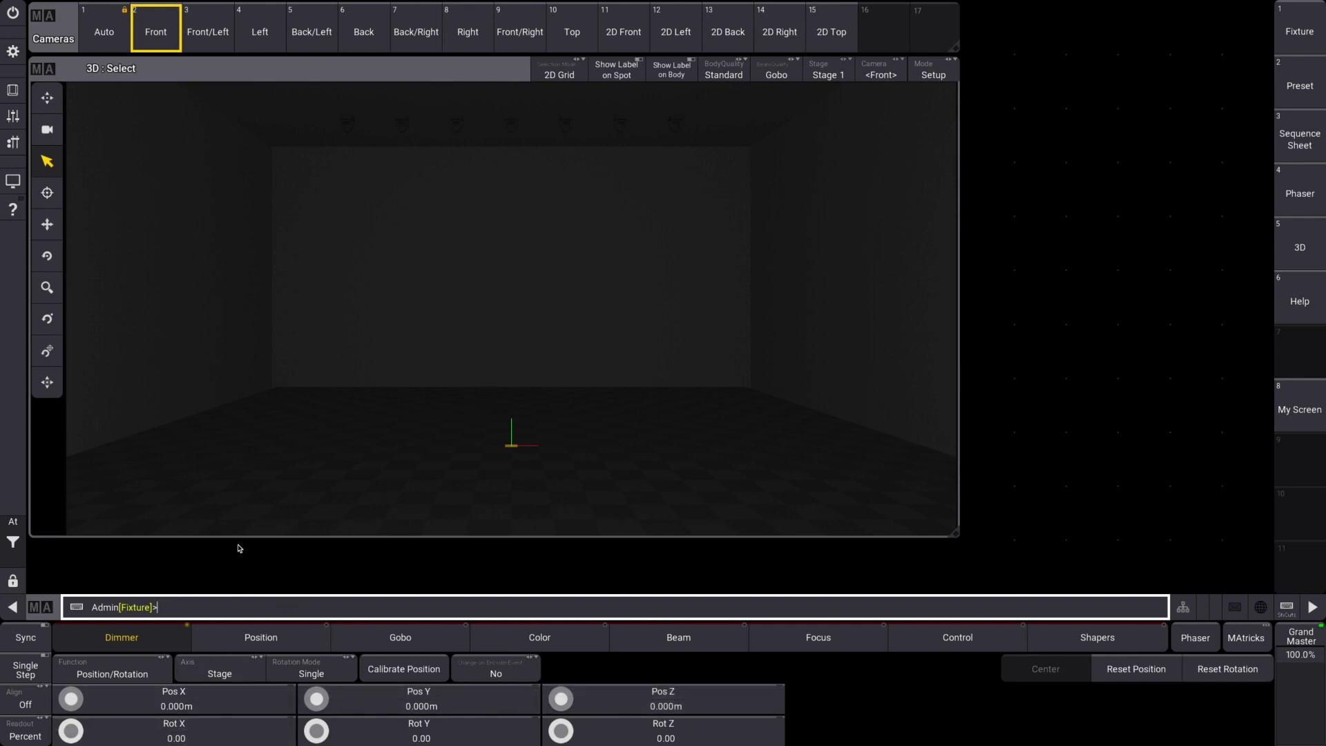
left_click(189, 708)
type("-3")
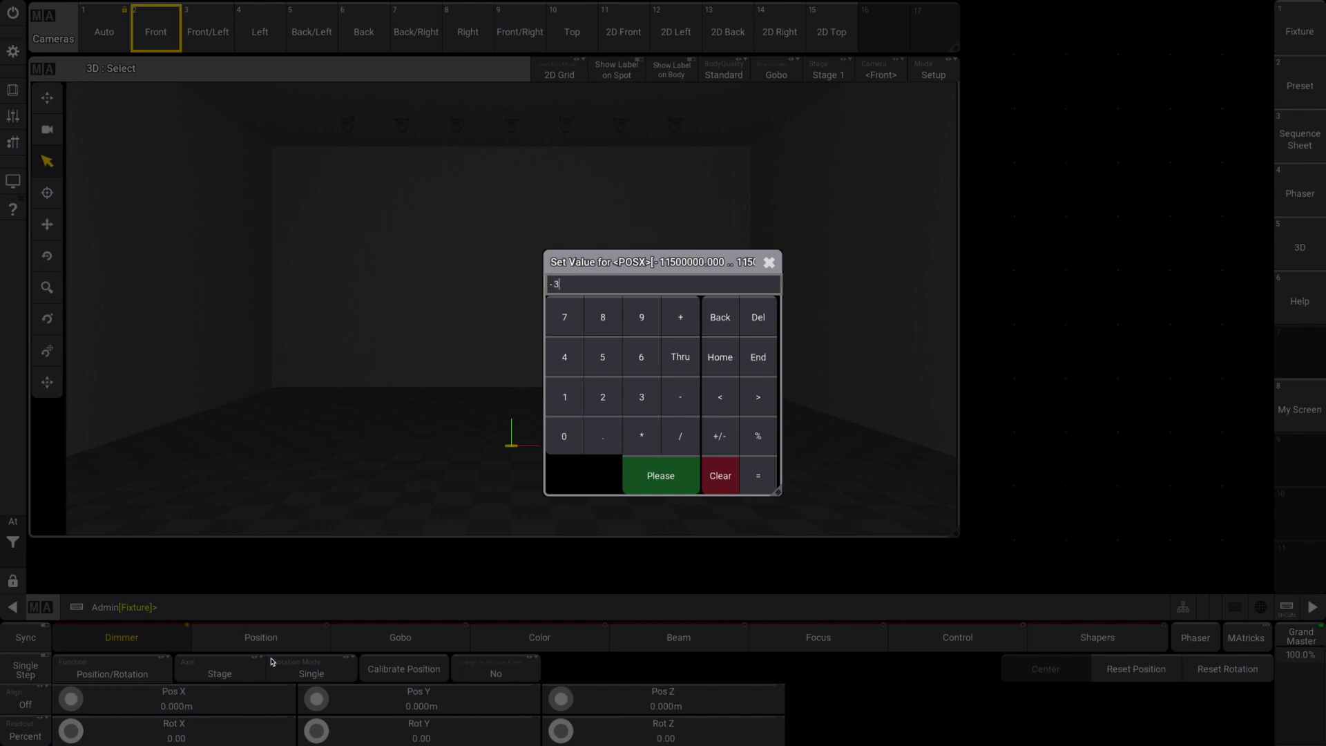
key("Return")
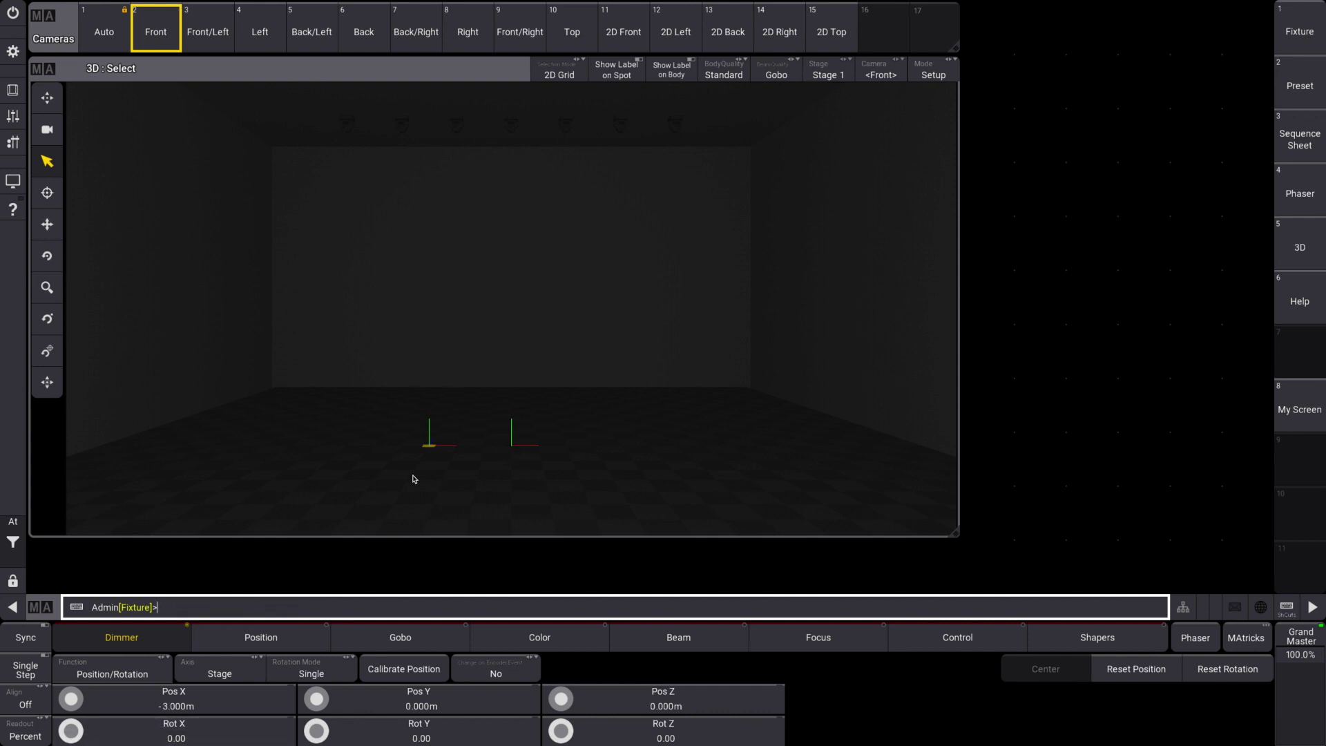
left_click(246, 732)
type("180")
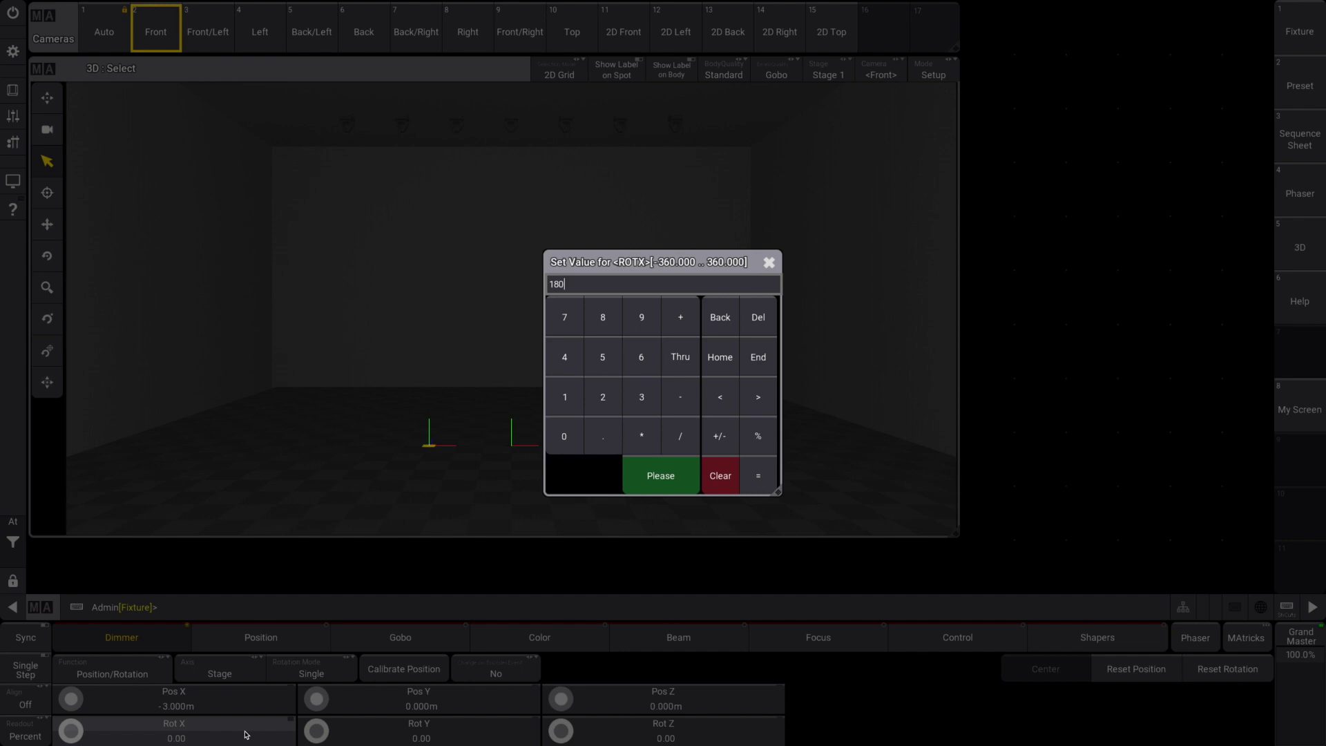
key("Return")
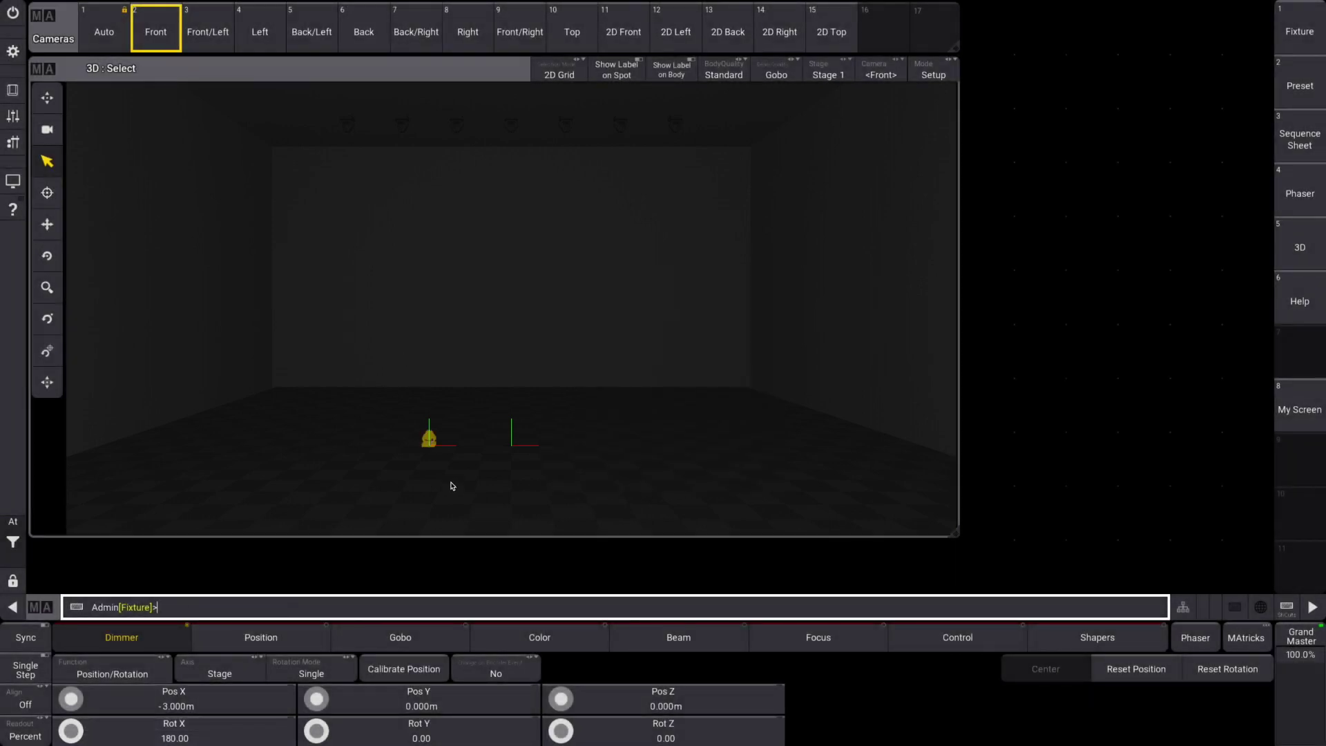
Advance to the ninth fixture and set its Rot X to 180
key("Return")
left_click(232, 726)
type("1")
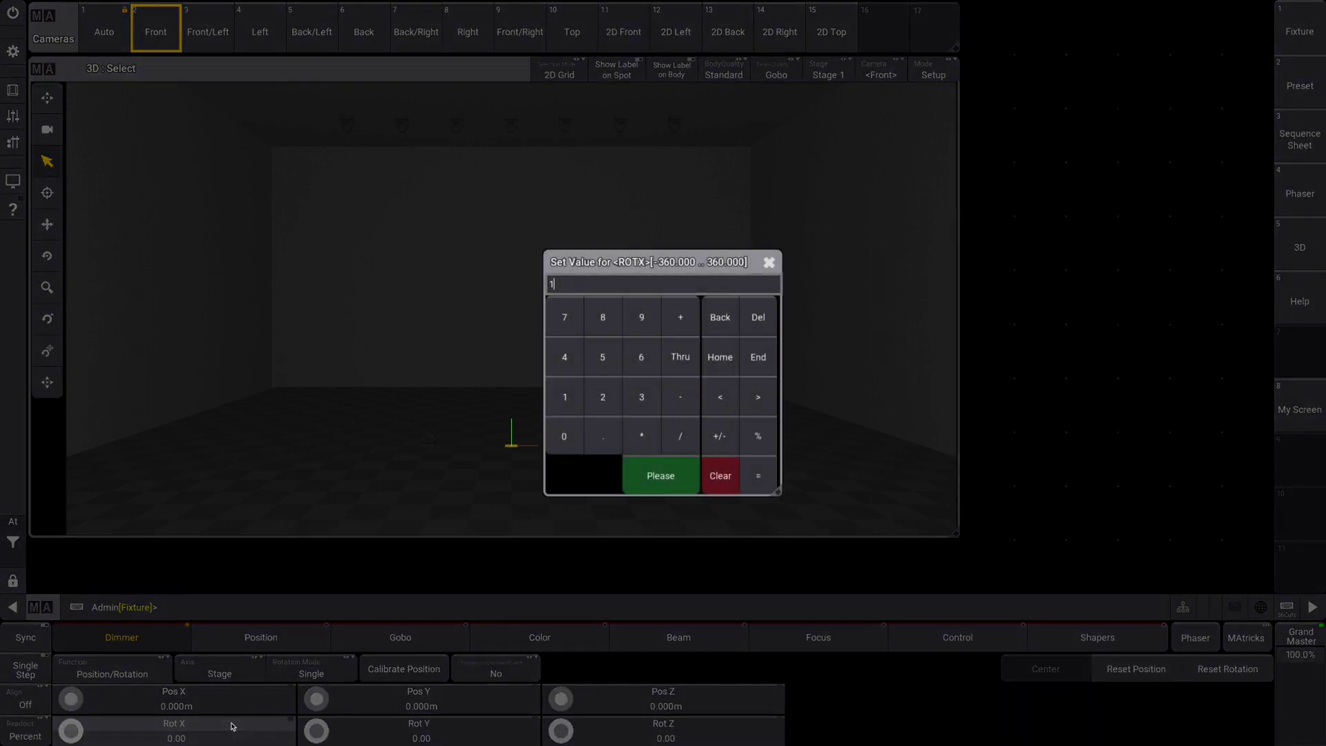
type("80")
key("Return")
Advance to the tenth fixture, set its Rot X to 180 and offset it along X opposite the eighth fixture
type("next")
key("Return")
left_click(240, 727)
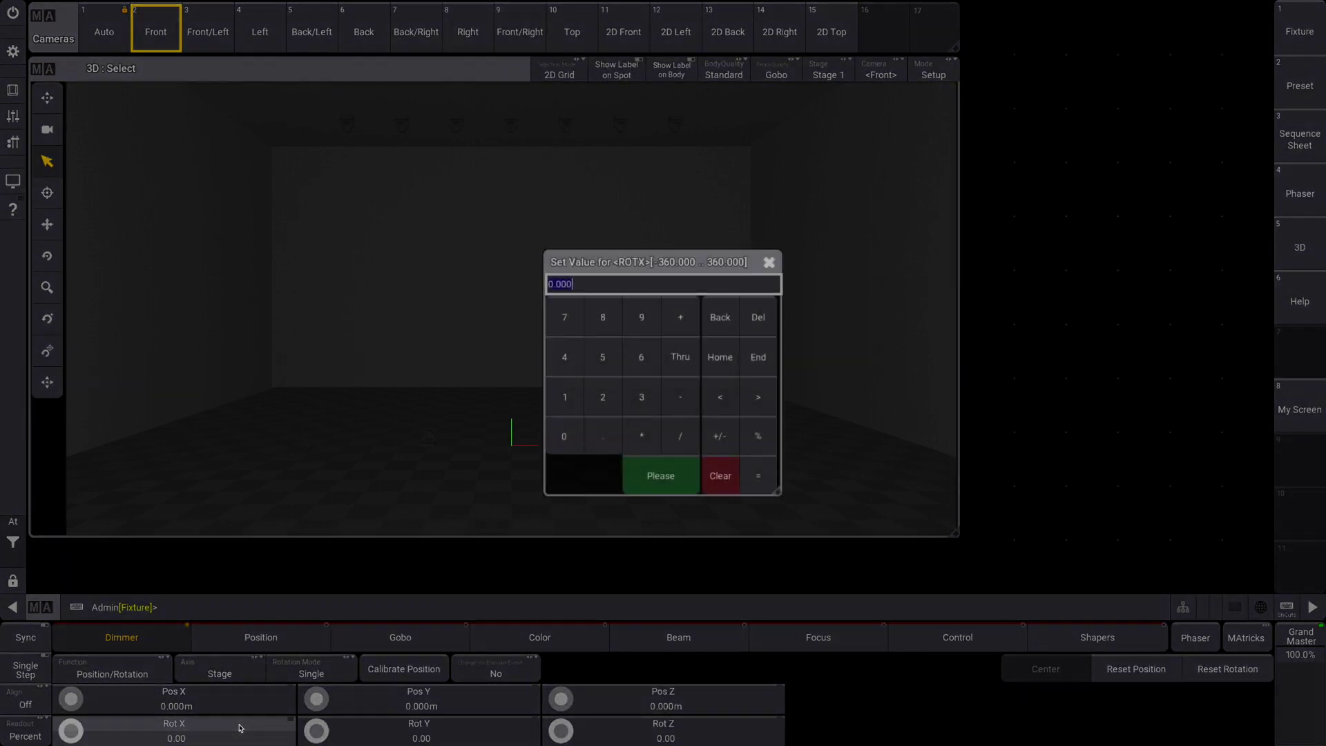
type("180")
key("Return")
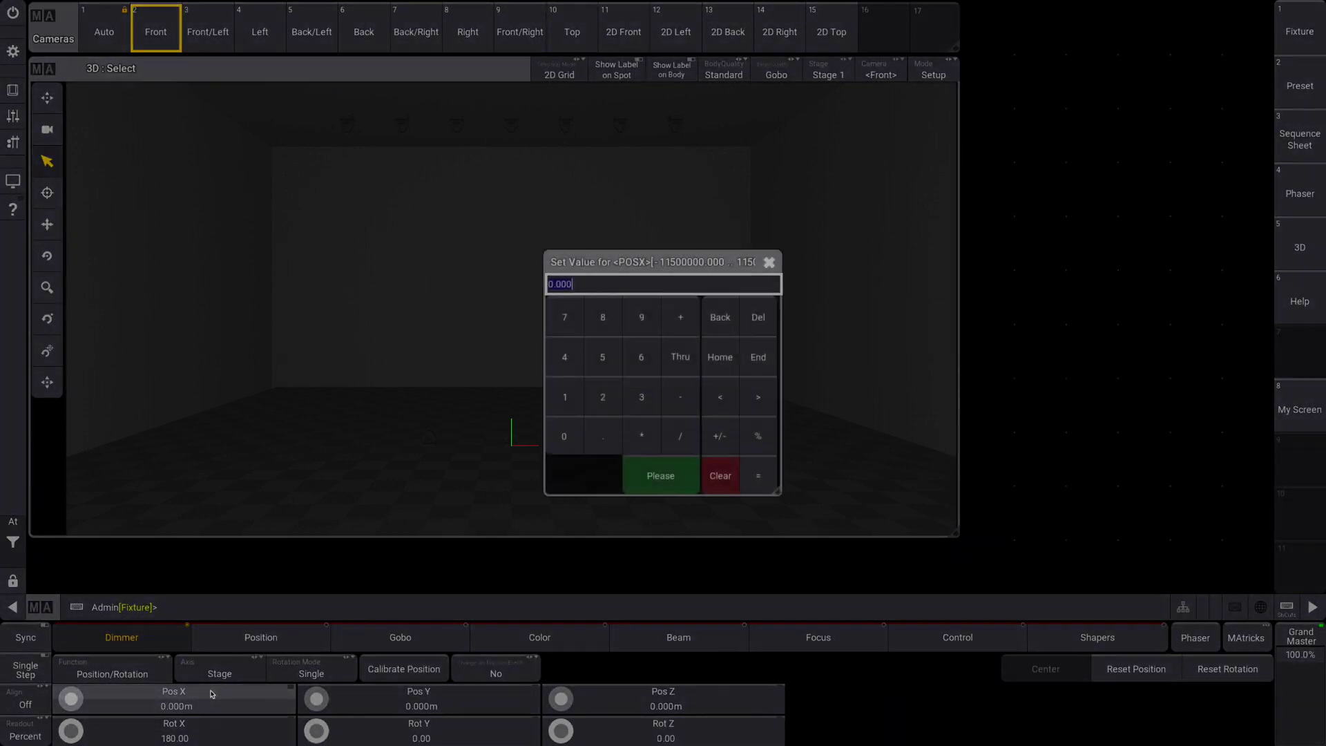
Clear the fixture selection in the command section and switch to the My Screen view
left_click(13, 97)
left_click(1203, 582)
left_click(1311, 12)
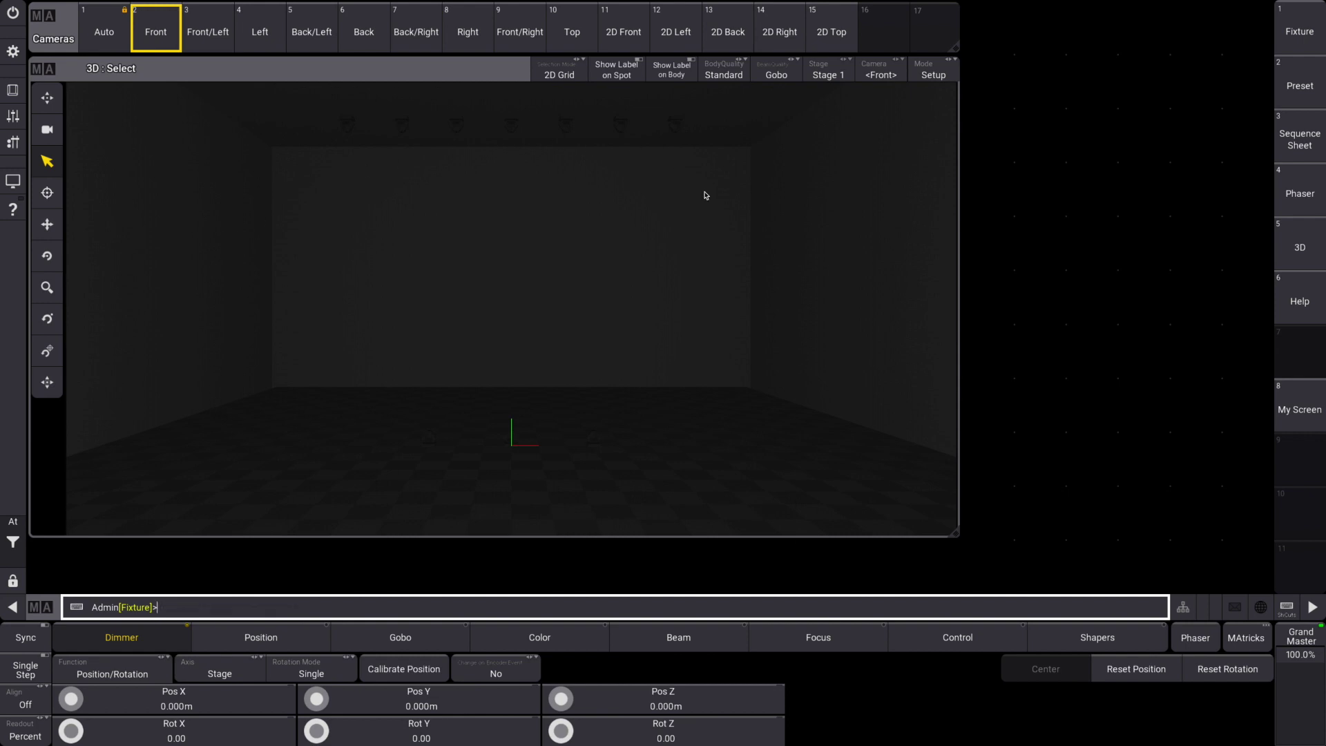
left_click(1299, 410)
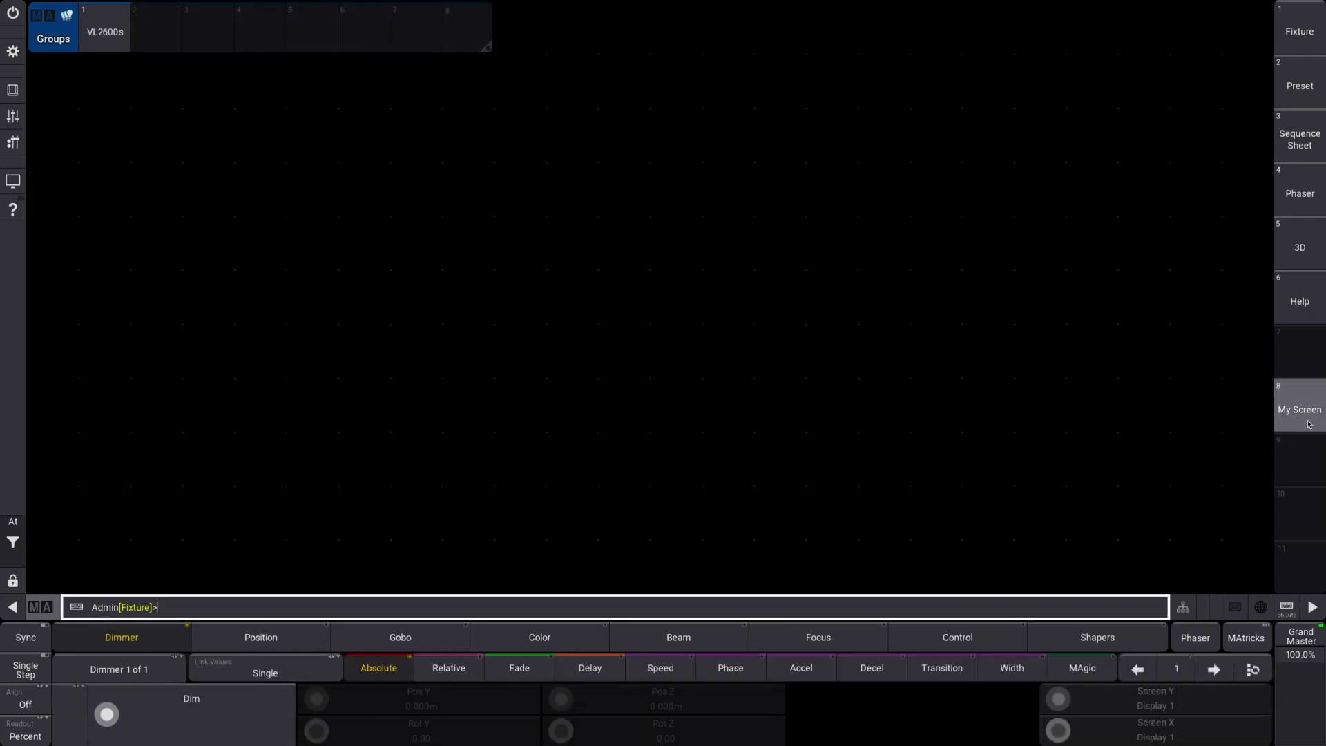
Add a 3D window beside the Groups pool and resize it to be wider and shorter
left_click(673, 53)
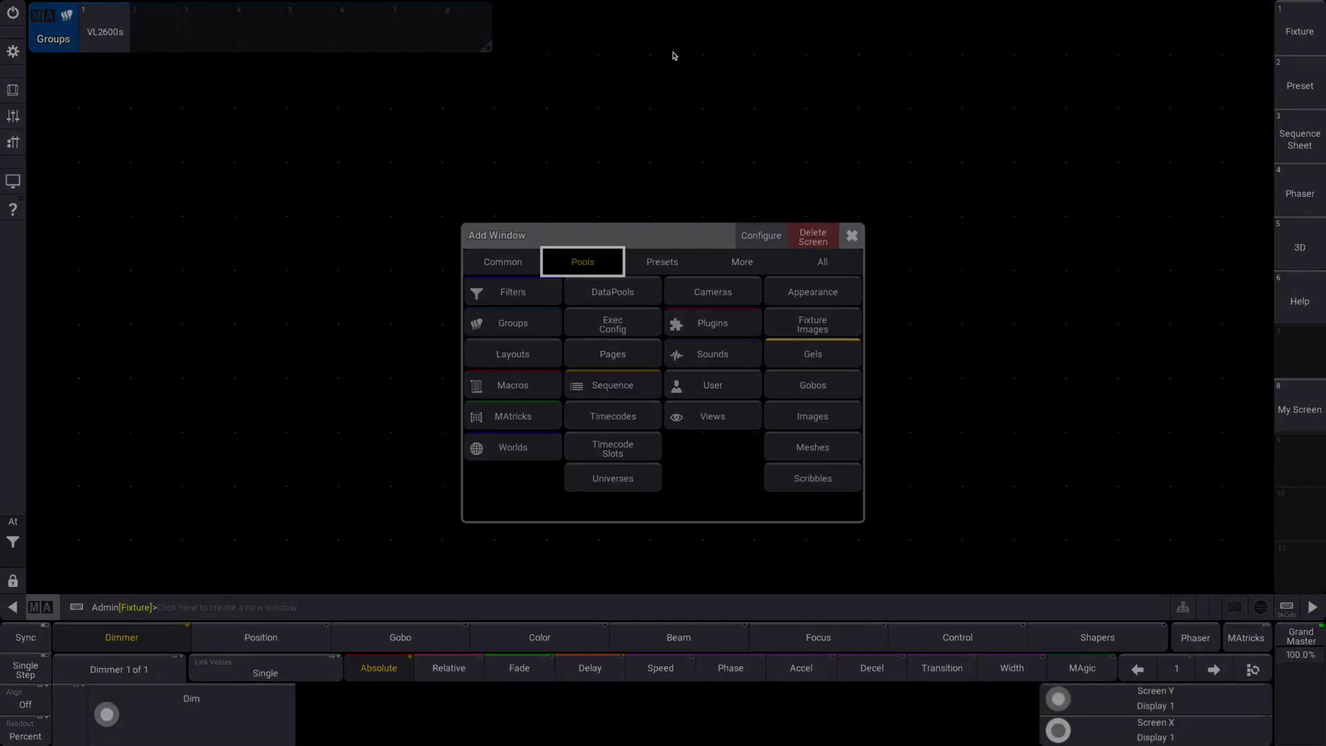
left_click(535, 254)
left_click(642, 298)
left_click_drag(657, 41, 560, 11)
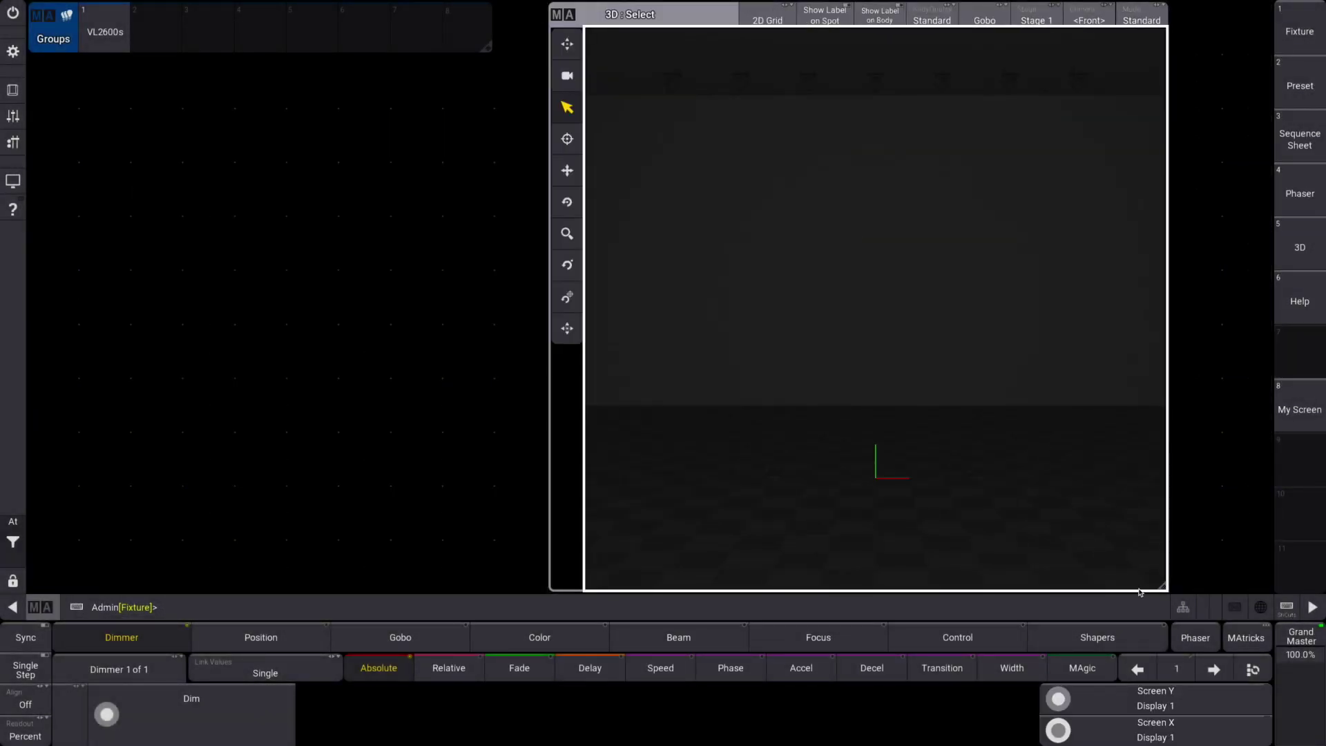
left_click_drag(1158, 584, 1246, 430)
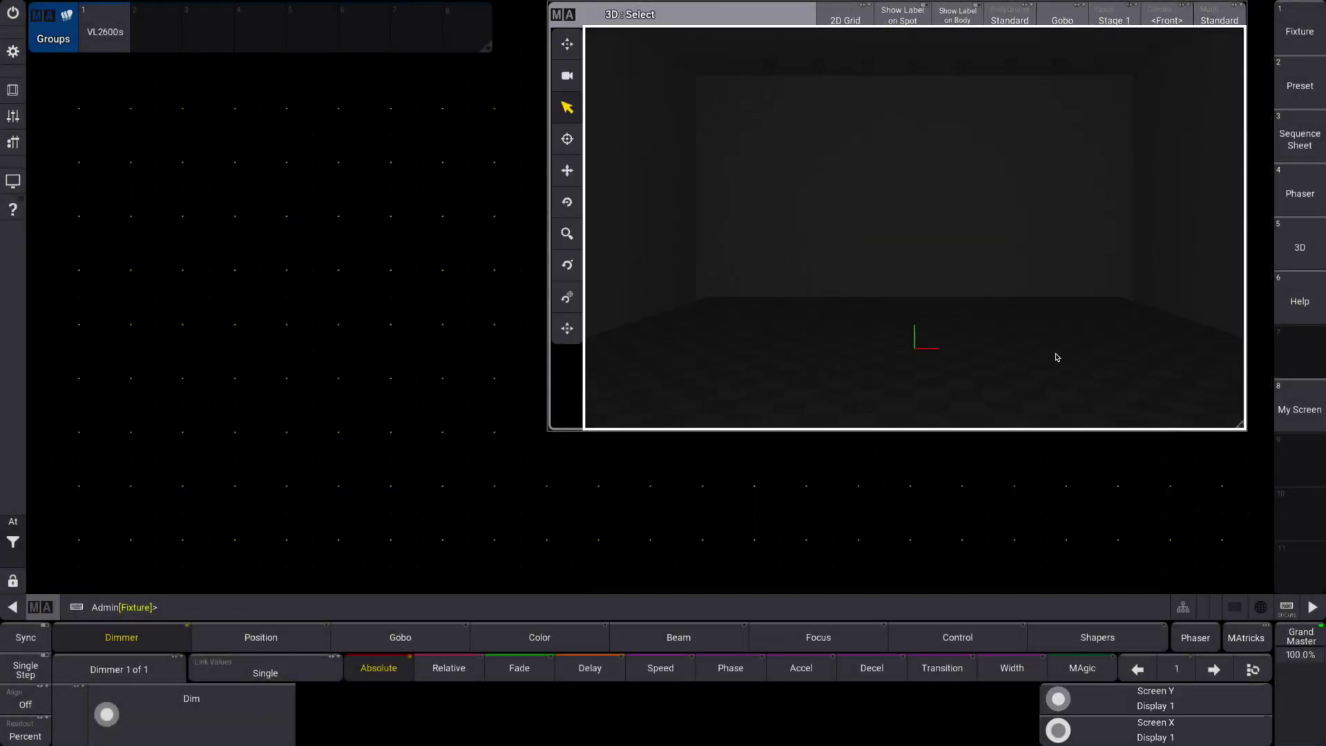
Test the VL2600s group at dimmer 100 in the 3D window and clear the programmer
left_click(102, 44)
left_click(210, 729)
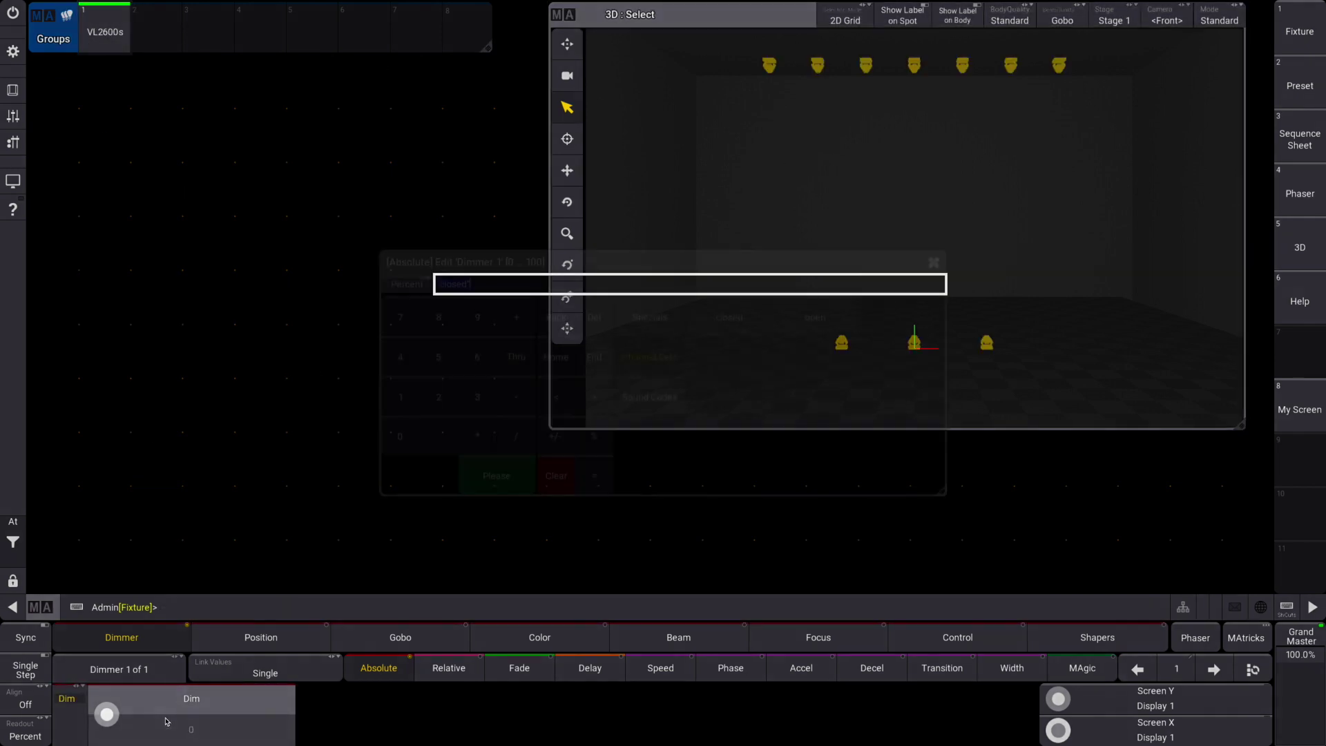
left_click(400, 396)
left_click(399, 436)
left_click(400, 436)
left_click(491, 478)
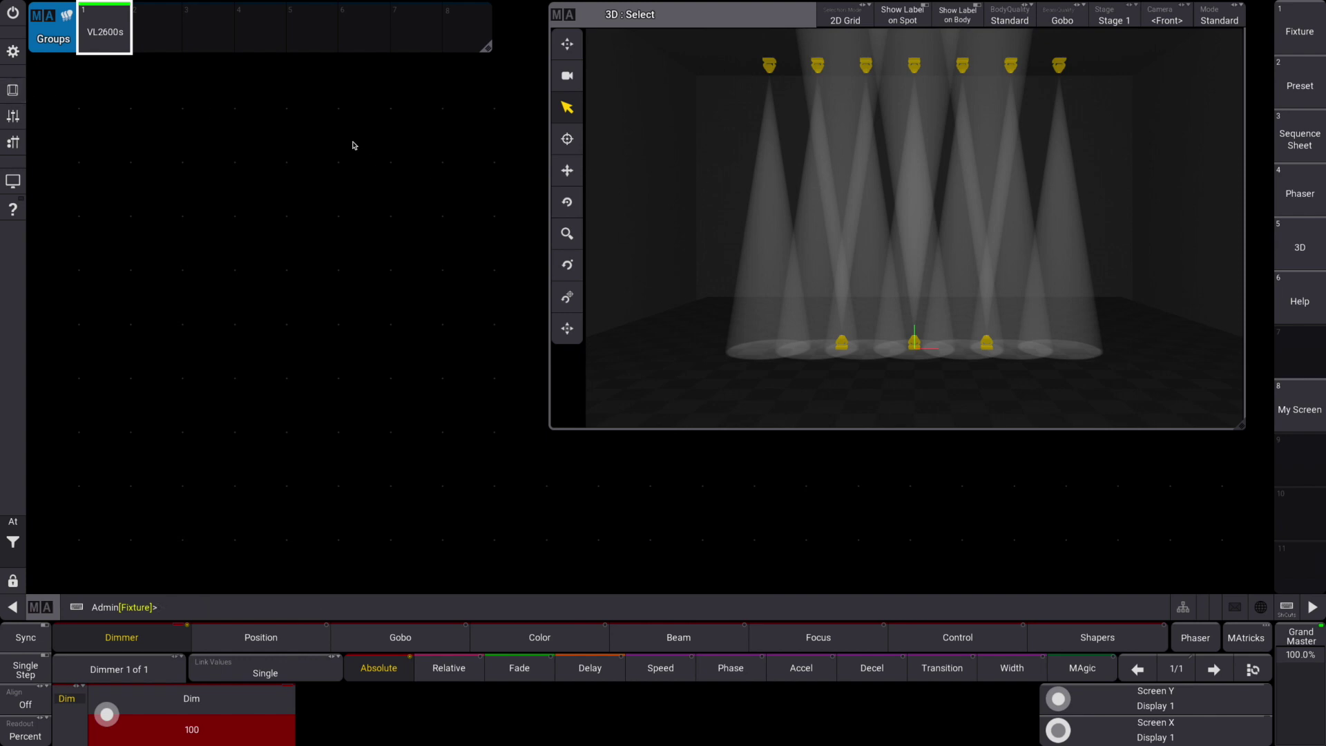
left_click(13, 89)
left_click(1205, 572)
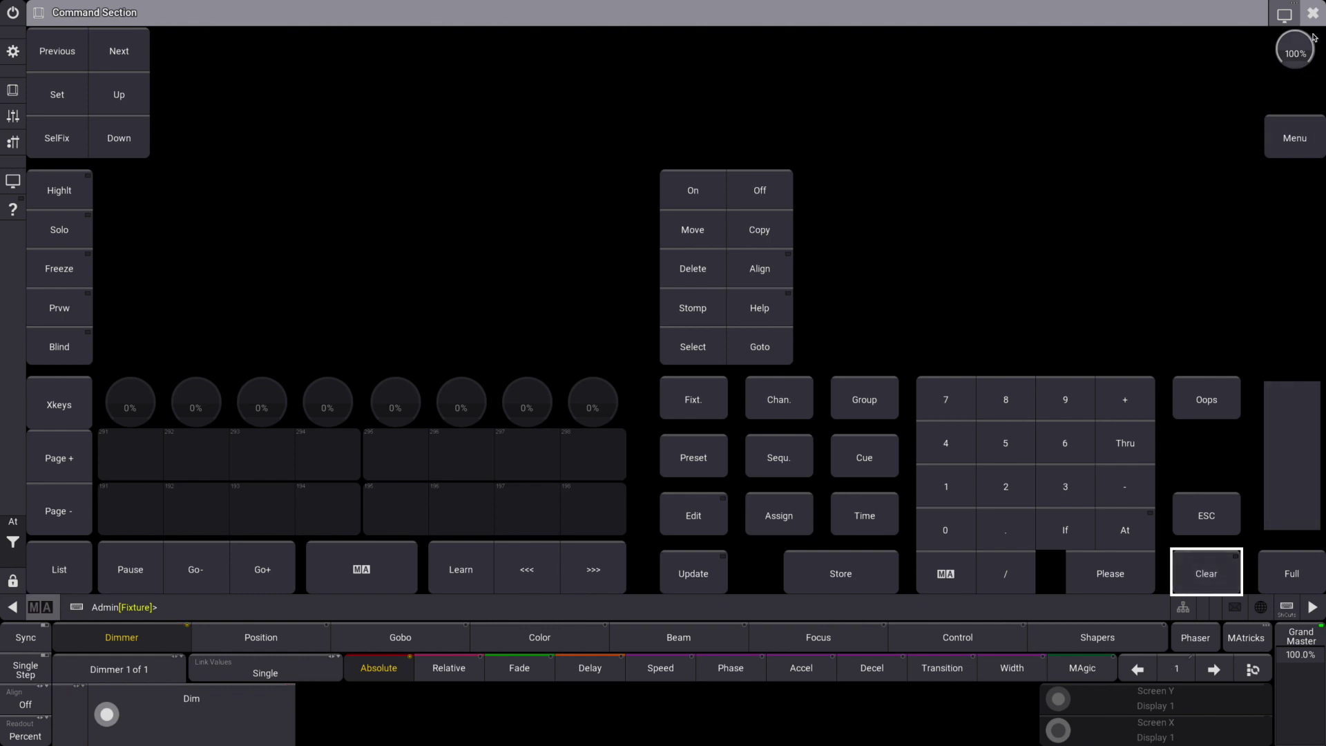
left_click(1312, 13)
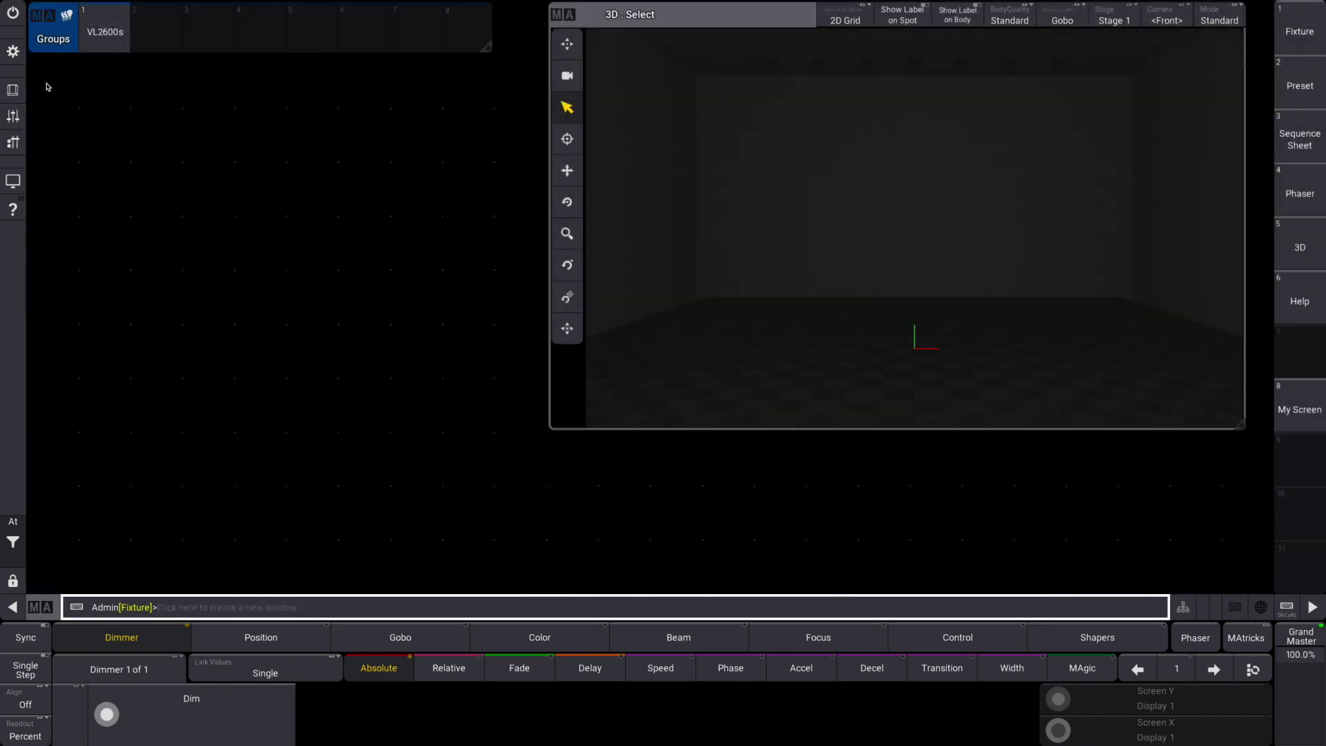
Add Dimmer and Position preset pools below the Groups pool, each sized to a single row of eight slots
left_click(47, 86)
left_click(661, 264)
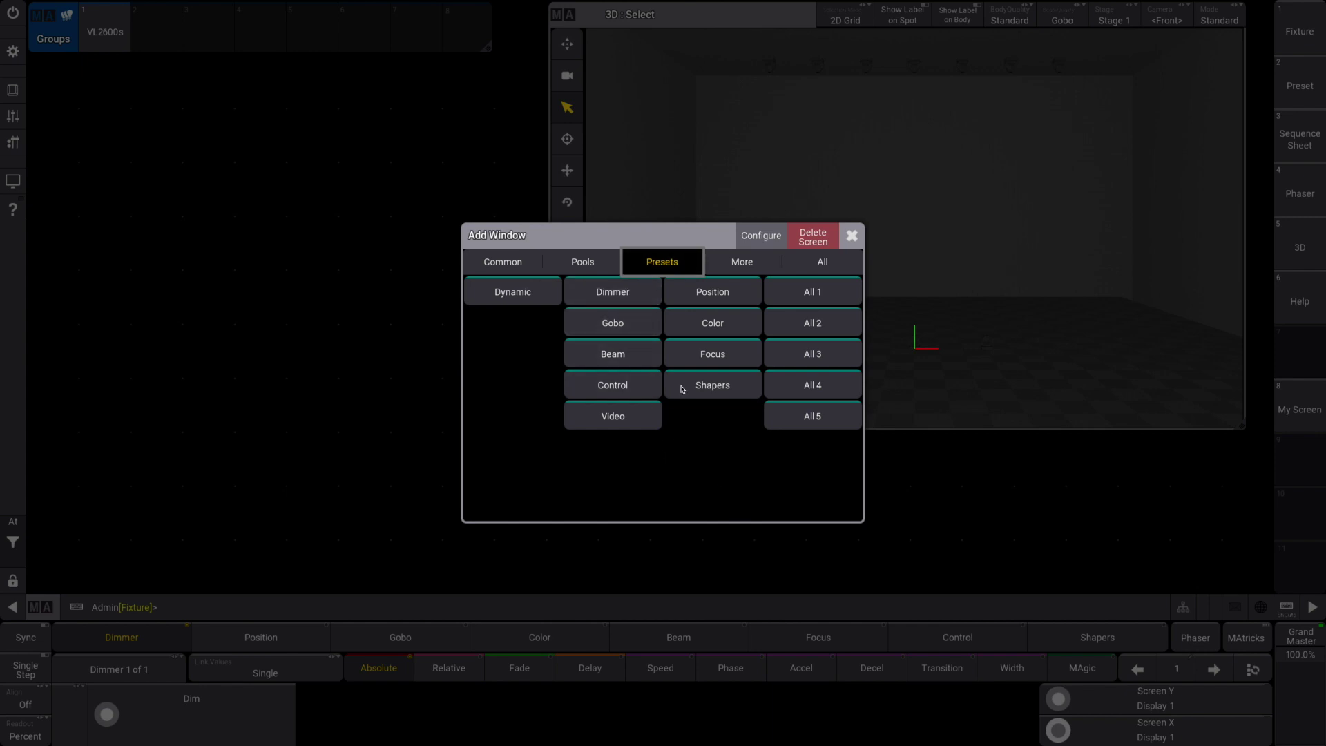
left_click(612, 291)
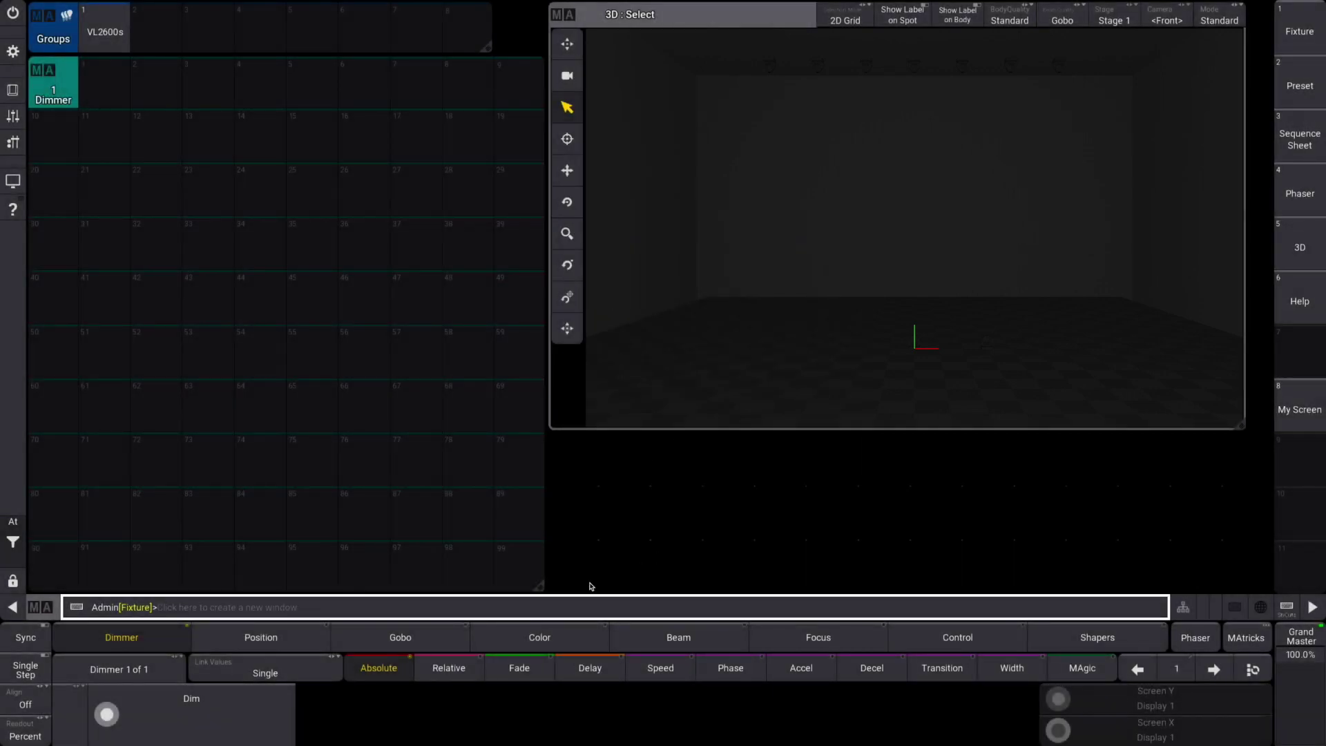
left_click_drag(538, 586, 493, 110)
left_click(400, 168)
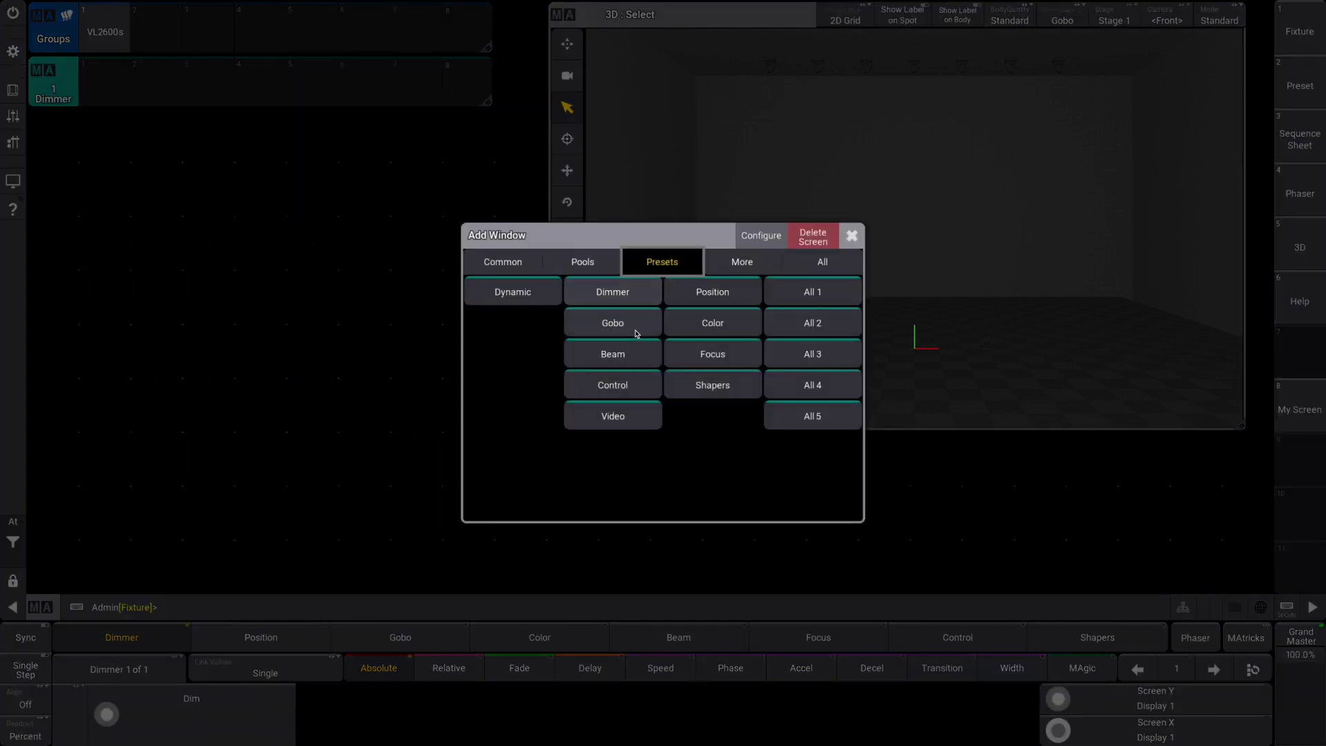
left_click(712, 291)
left_click_drag(539, 586, 495, 160)
Add Color and Gobo preset pools below the Position pool, arranged with two rows each
left_click(65, 199)
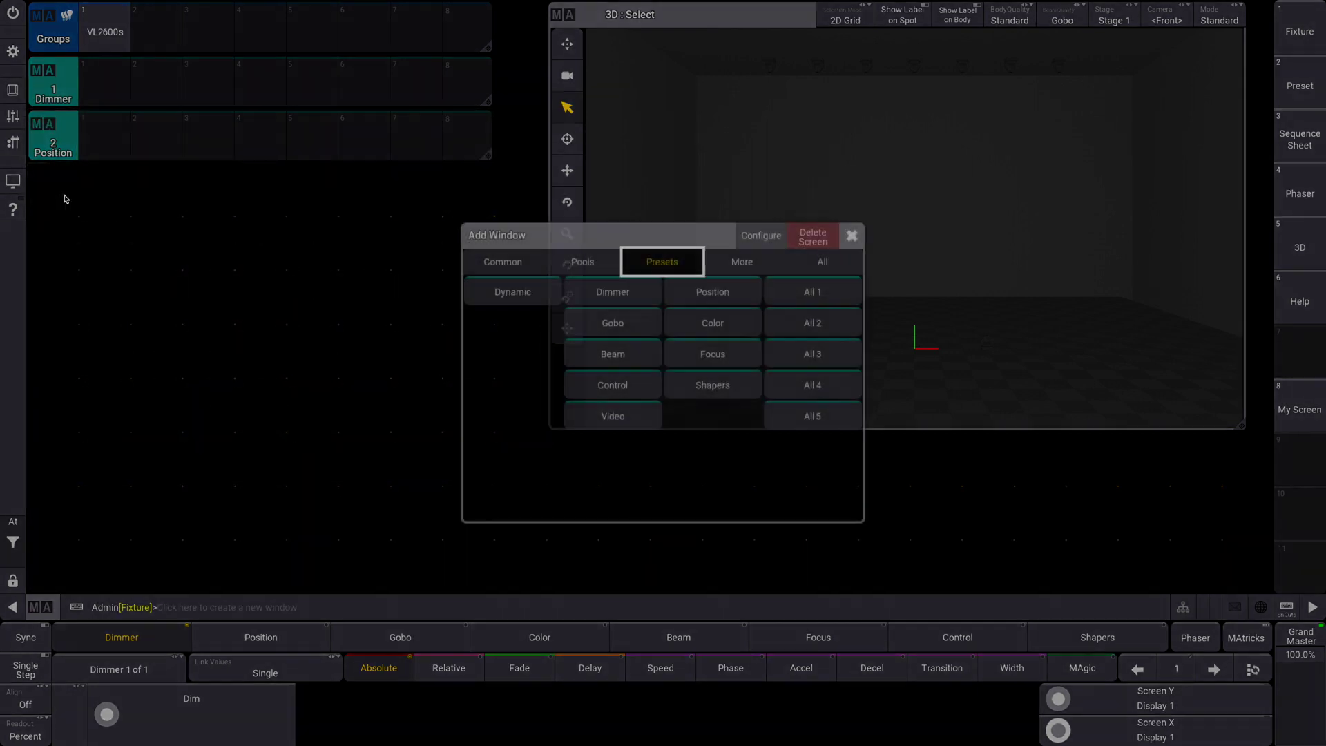
left_click(712, 322)
left_click_drag(542, 588, 492, 215)
left_click(59, 243)
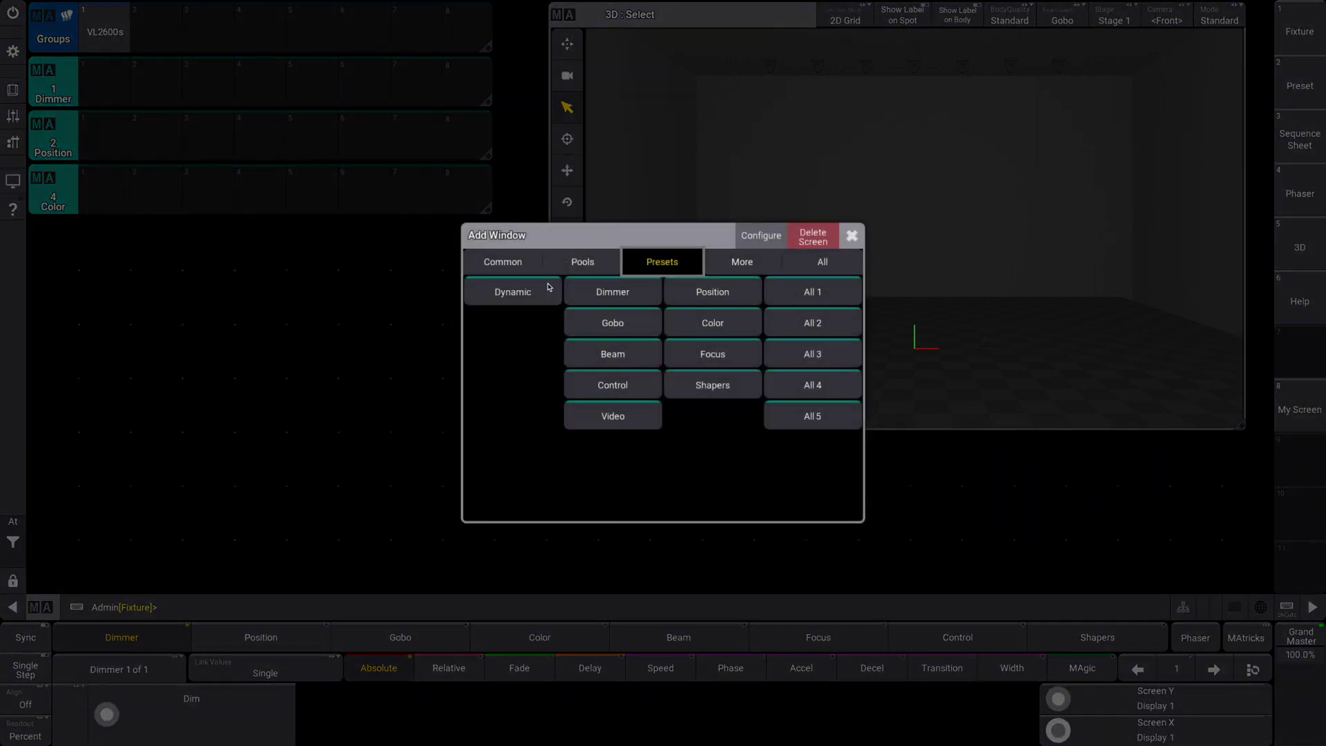
left_click(612, 323)
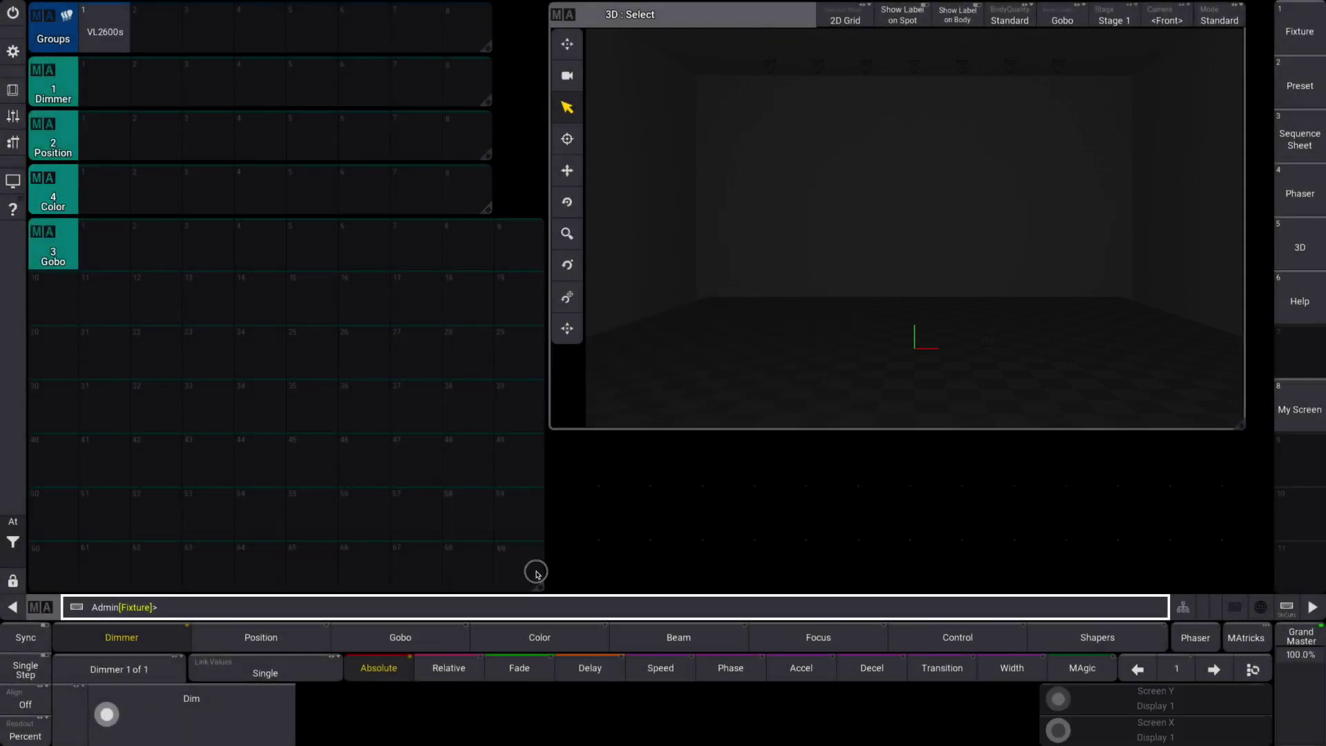
left_click_drag(536, 573, 491, 321)
left_click_drag(52, 238, 51, 293)
left_click_drag(487, 209, 486, 270)
Add Beam and Focus preset pools below the Gobo pool, each sized to a single row of eight slots
left_click(59, 412)
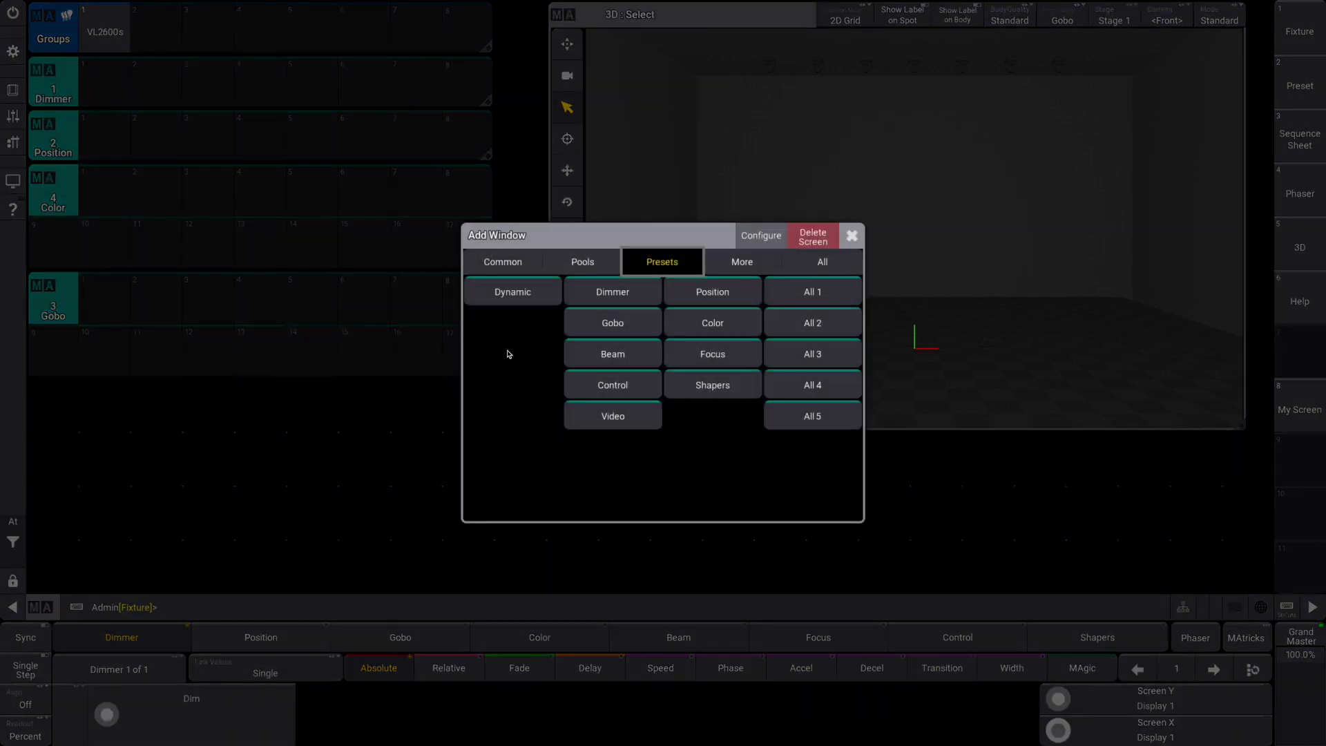
left_click(611, 351)
left_click_drag(539, 586, 489, 434)
left_click(61, 456)
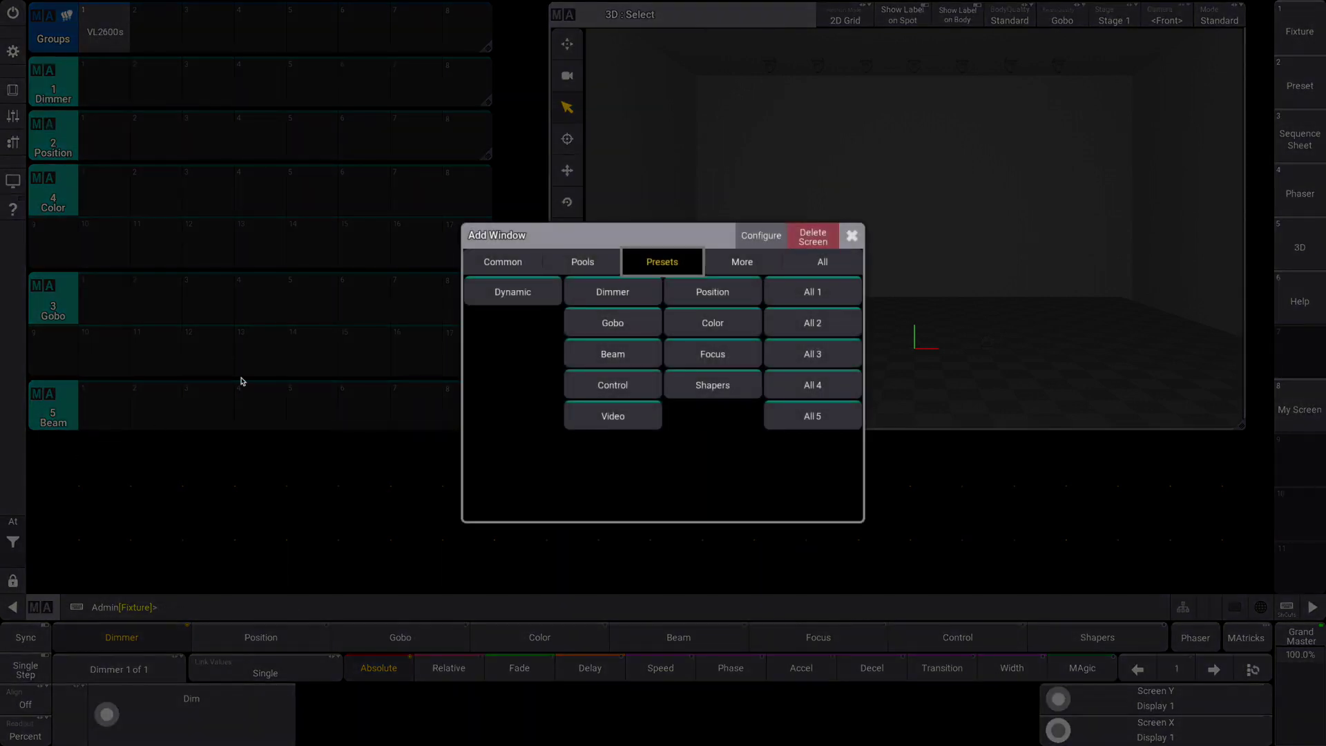
left_click(715, 357)
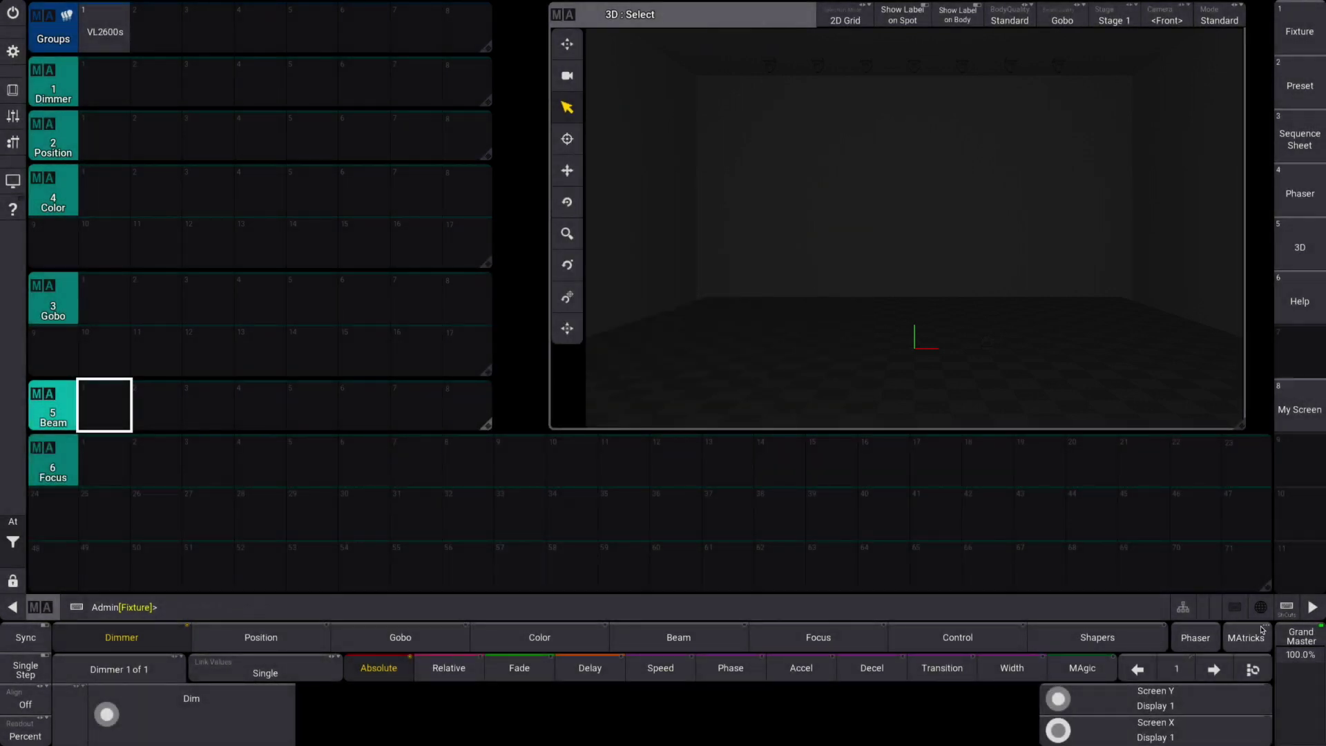
left_click_drag(1265, 585, 492, 483)
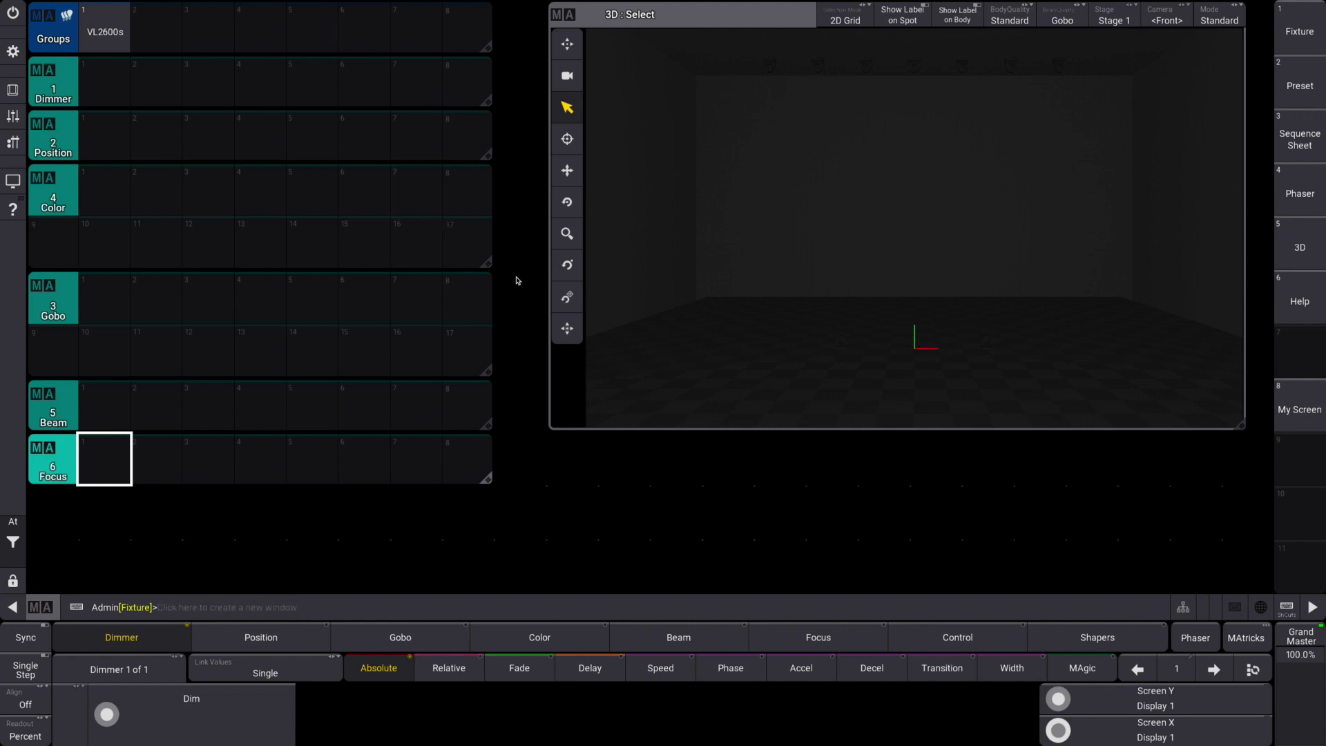
Select the VL2600s group and set its dimmer to 100
left_click(102, 41)
left_click(234, 713)
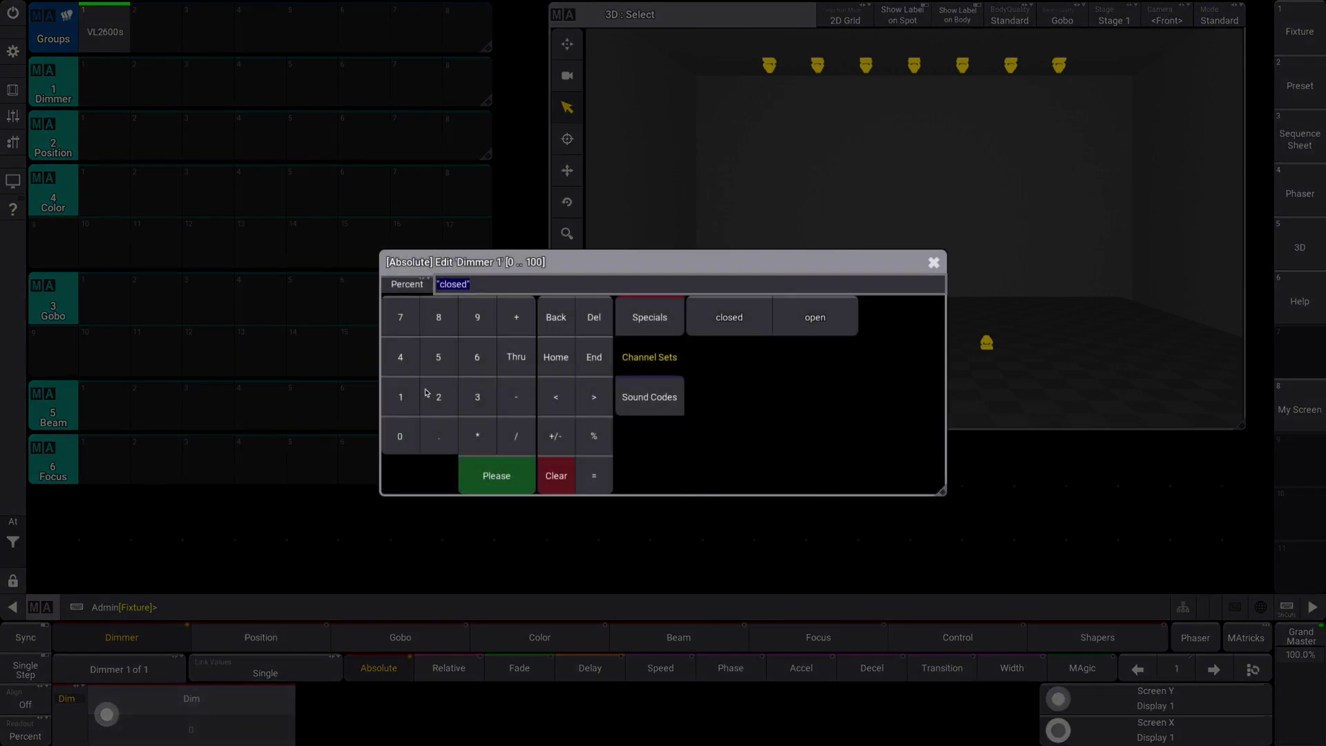
left_click(402, 402)
left_click(400, 435)
left_click(400, 436)
left_click(503, 478)
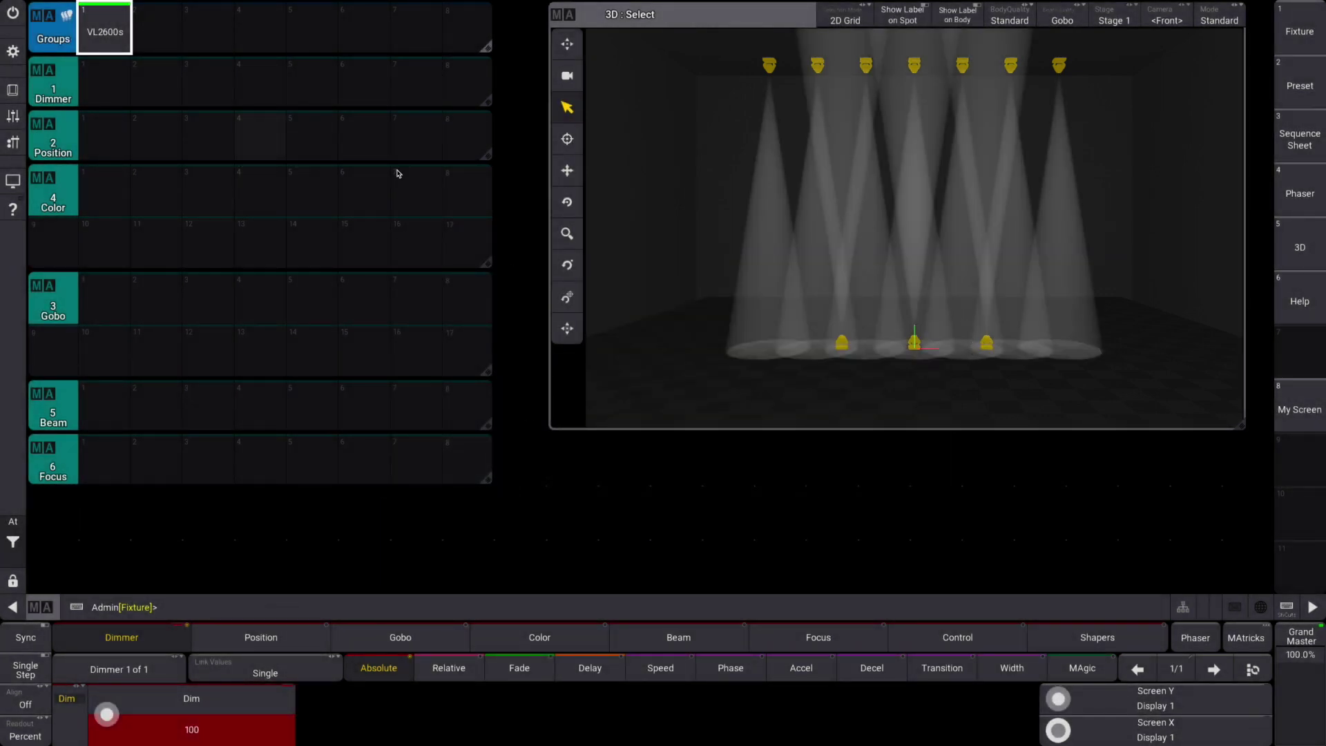
Store the dimmer value as Dimmer preset 5 and label it 100%
left_click(254, 610)
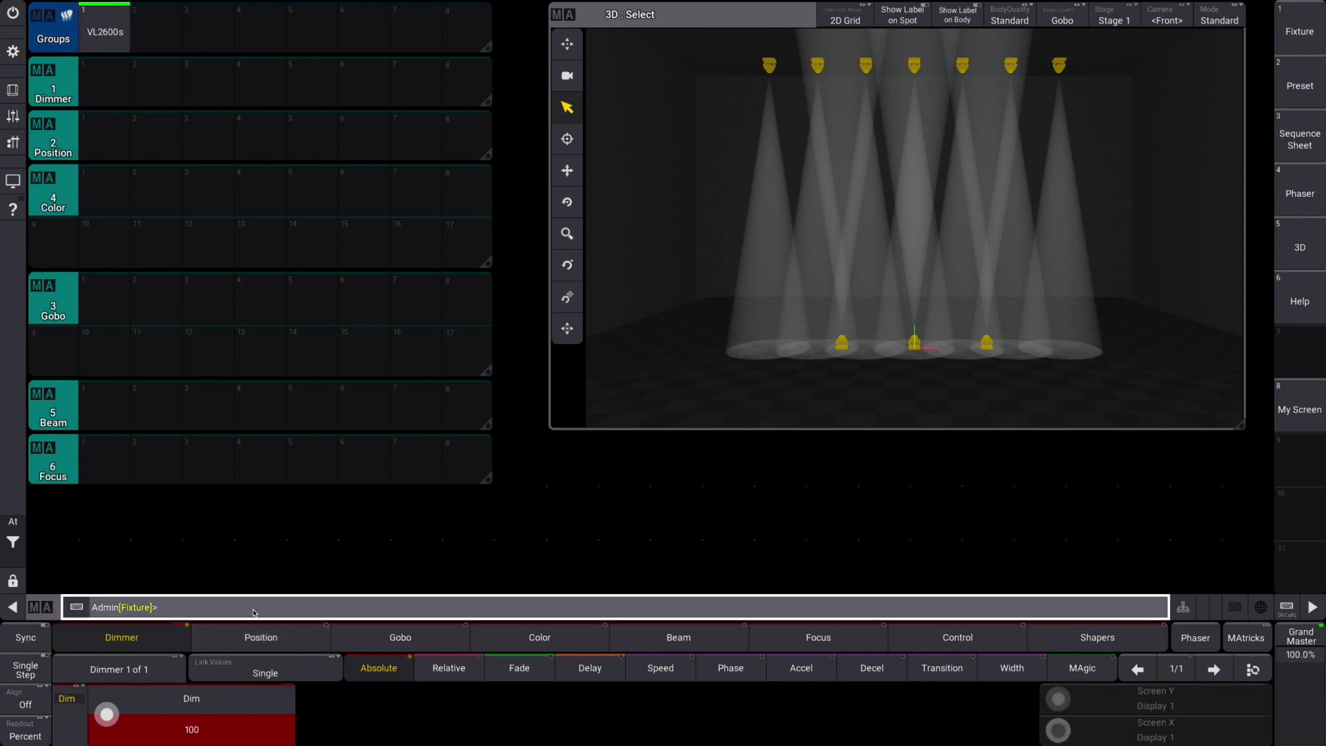
left_click(308, 93)
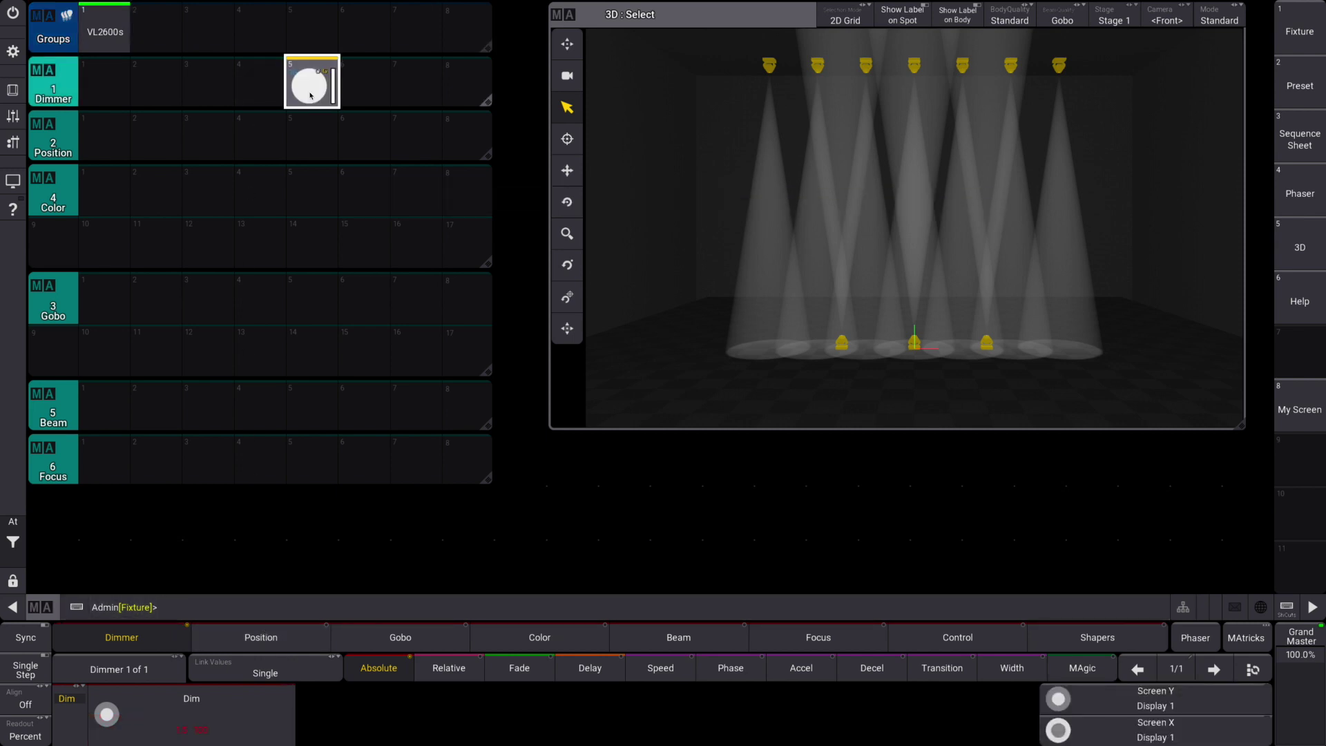
left_click(299, 96)
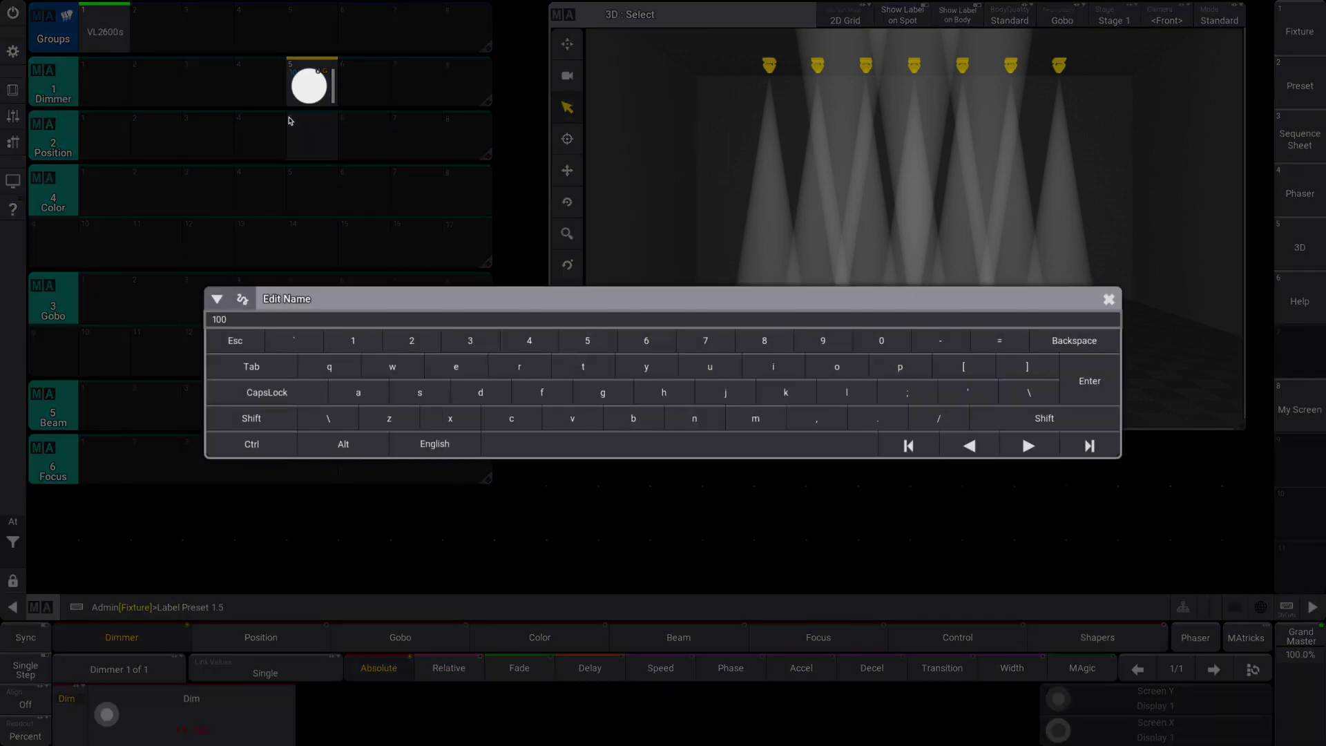
type("100%")
key("Return")
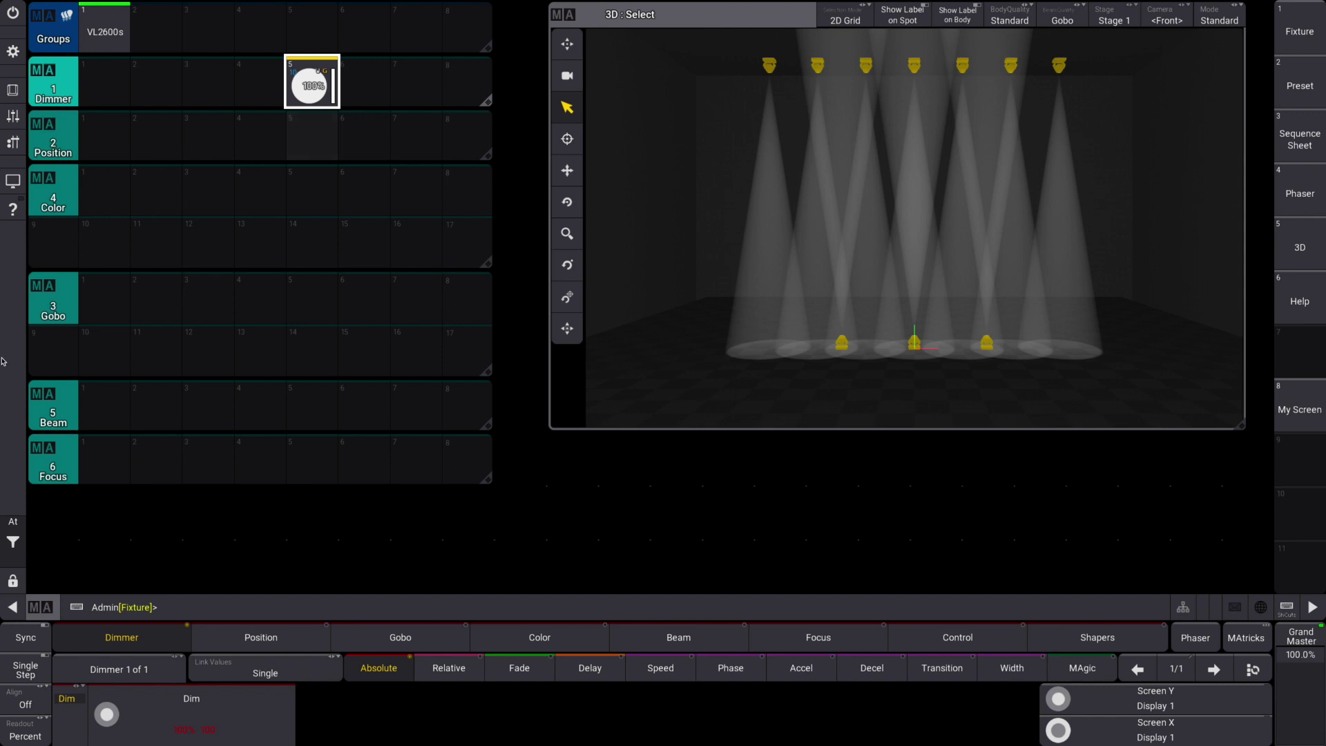
Set the VL2600s group's dimmer to 75
left_click(176, 720)
type("75")
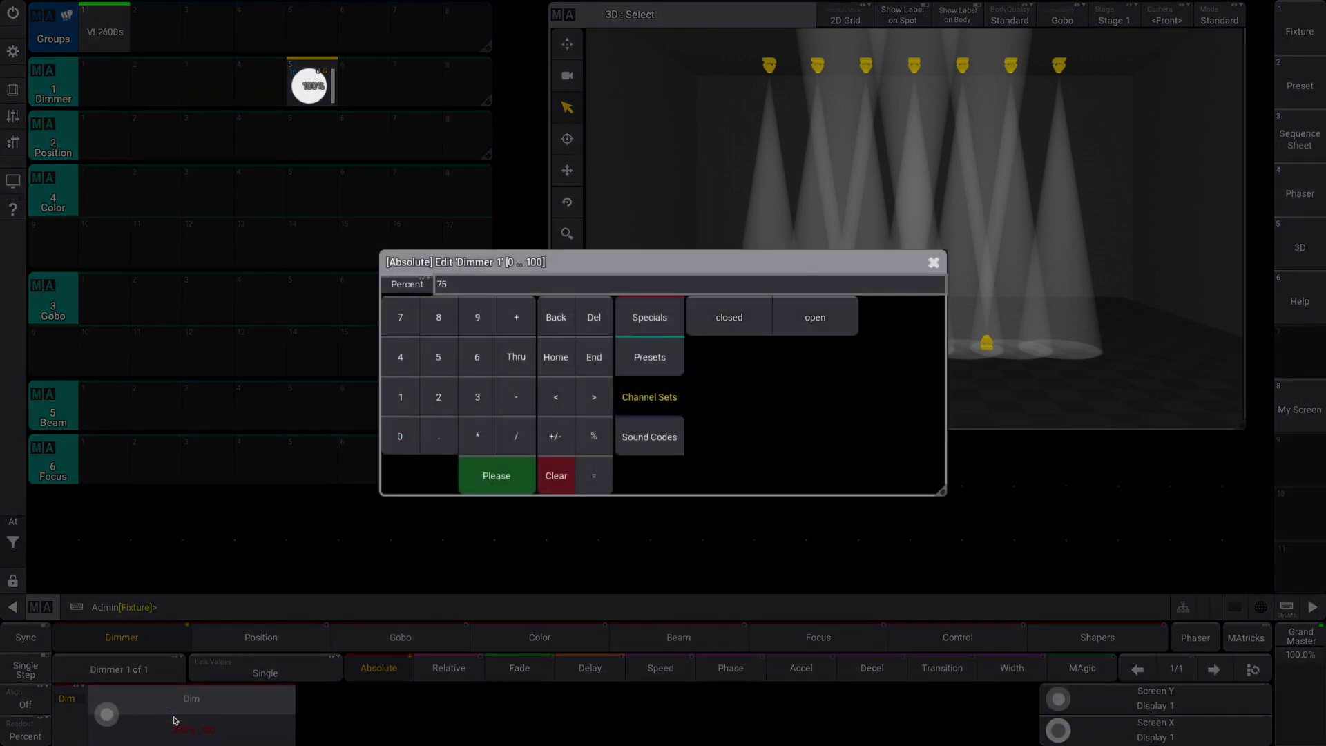
key("Return")
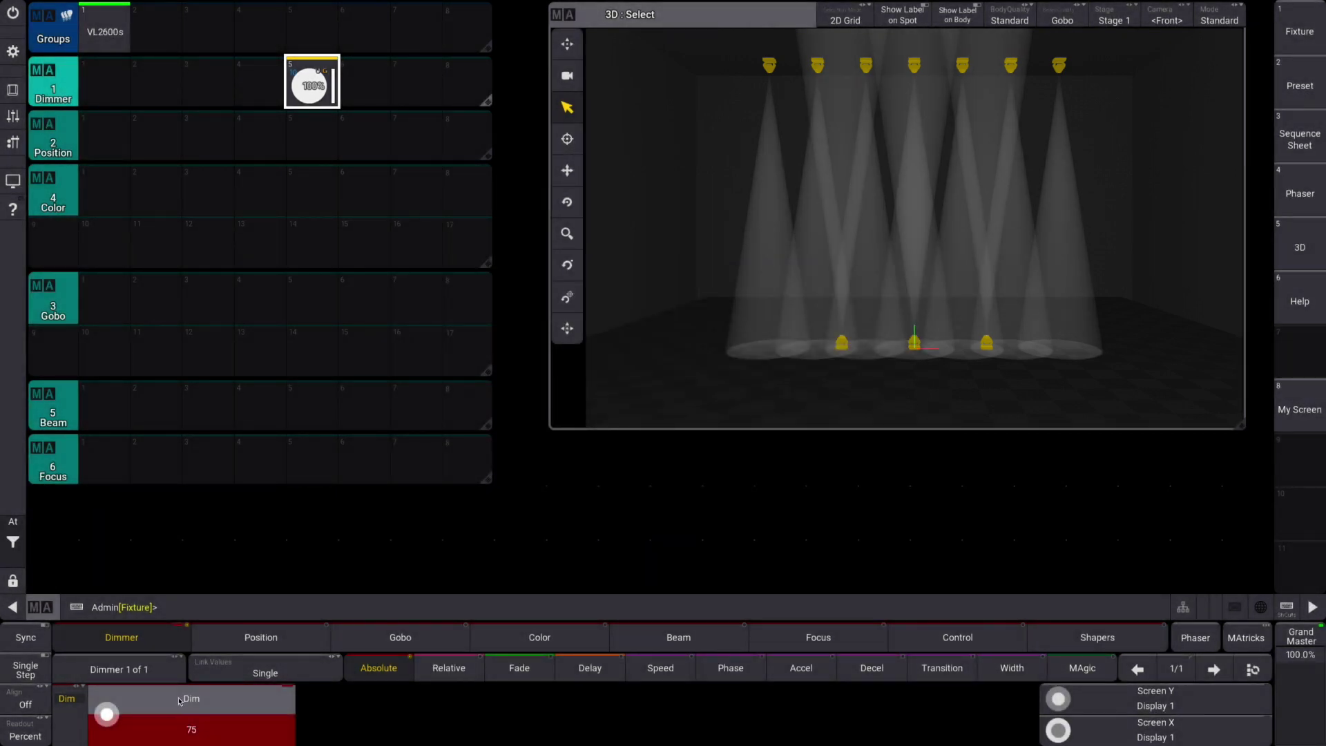
Store the current dimmer value as Dimmer preset 4 and label it 75%
left_click(254, 613)
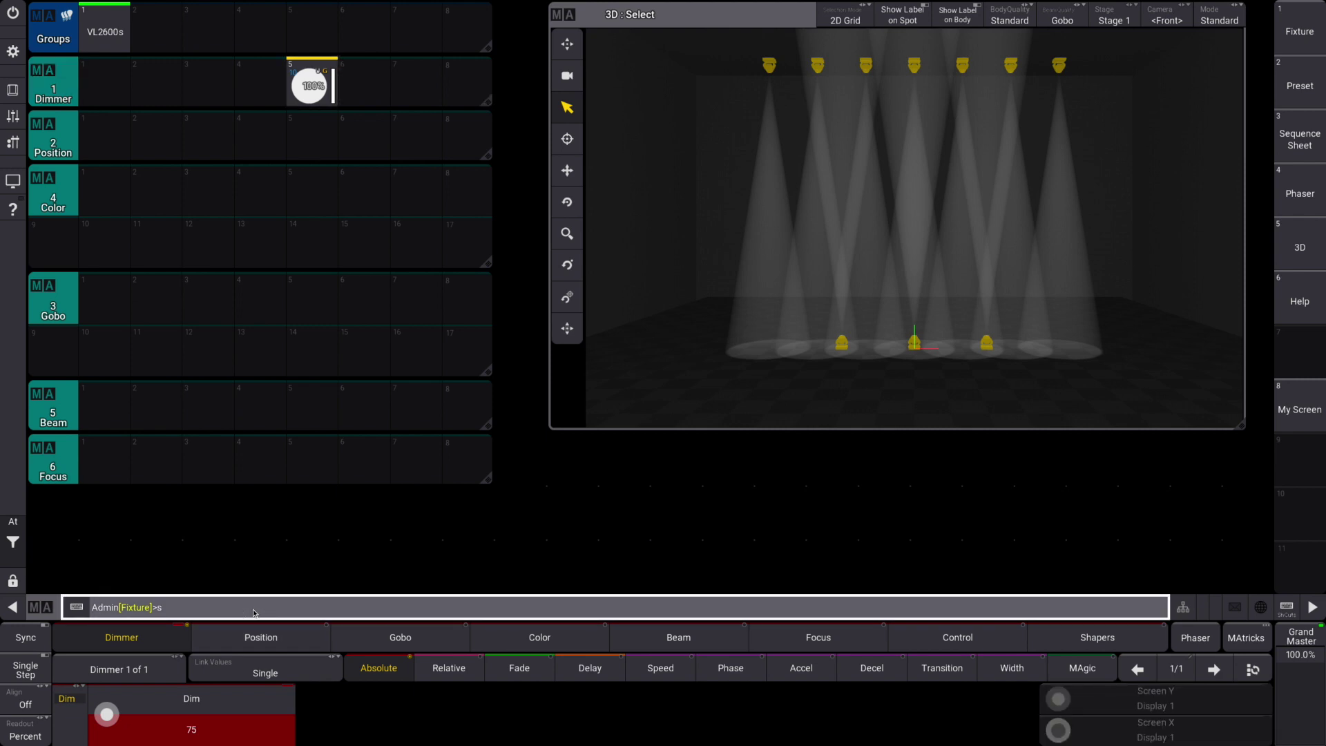
left_click(260, 87)
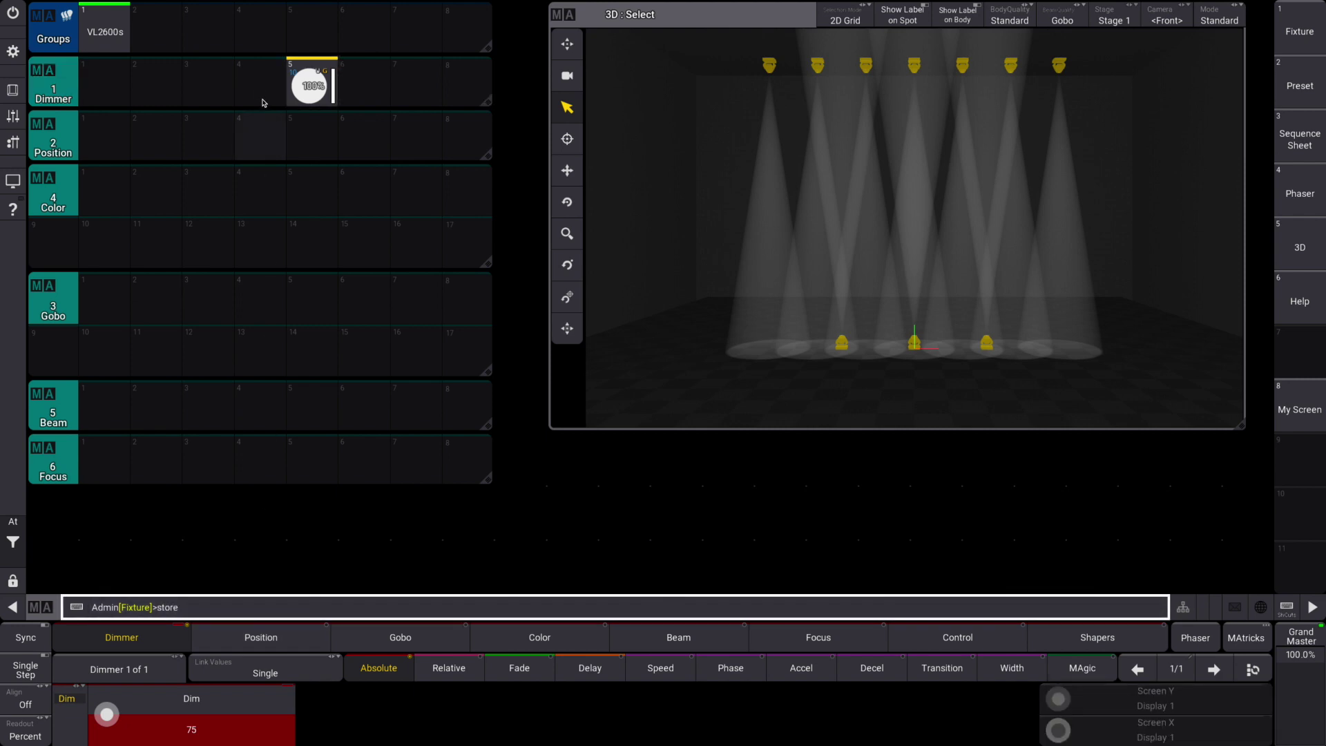
left_click(260, 87)
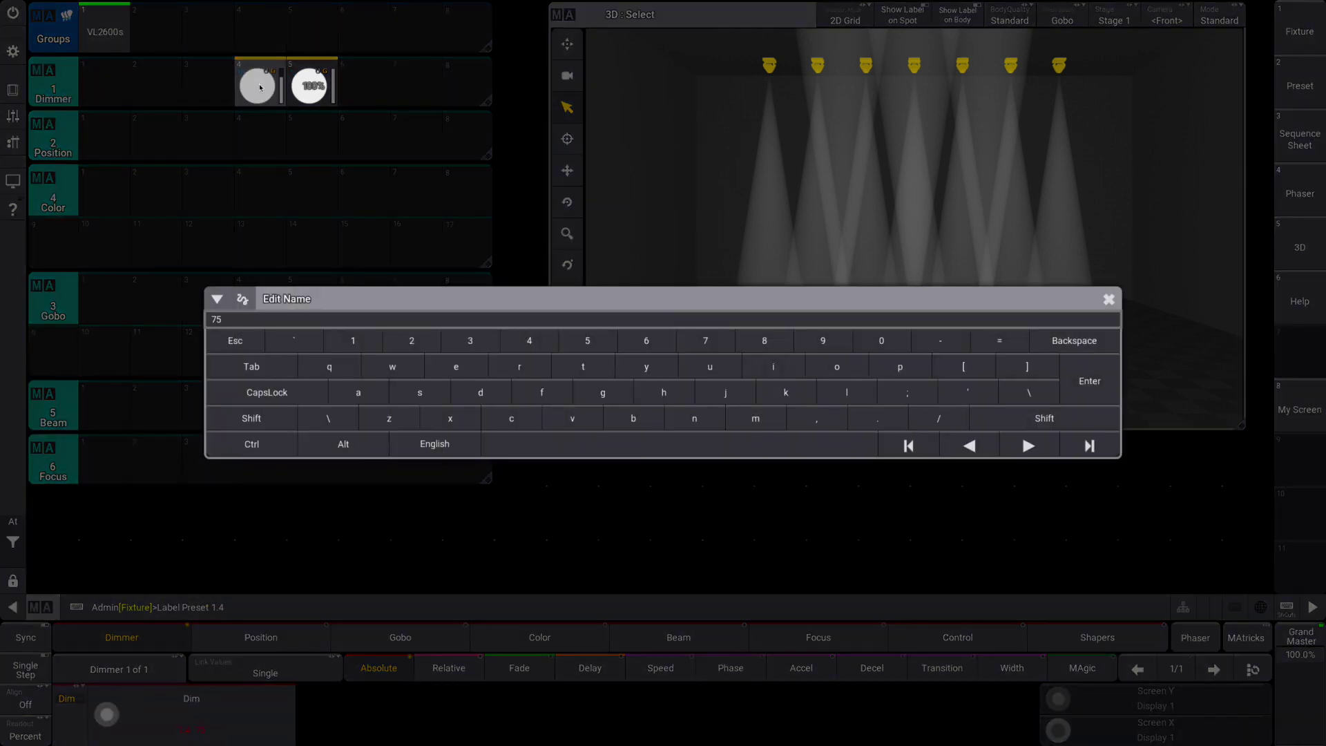
type("%")
key("Return")
Set the VL2600s group's dimmer to 0 and store it as Dimmer preset 1, labelled 0%
left_click(192, 718)
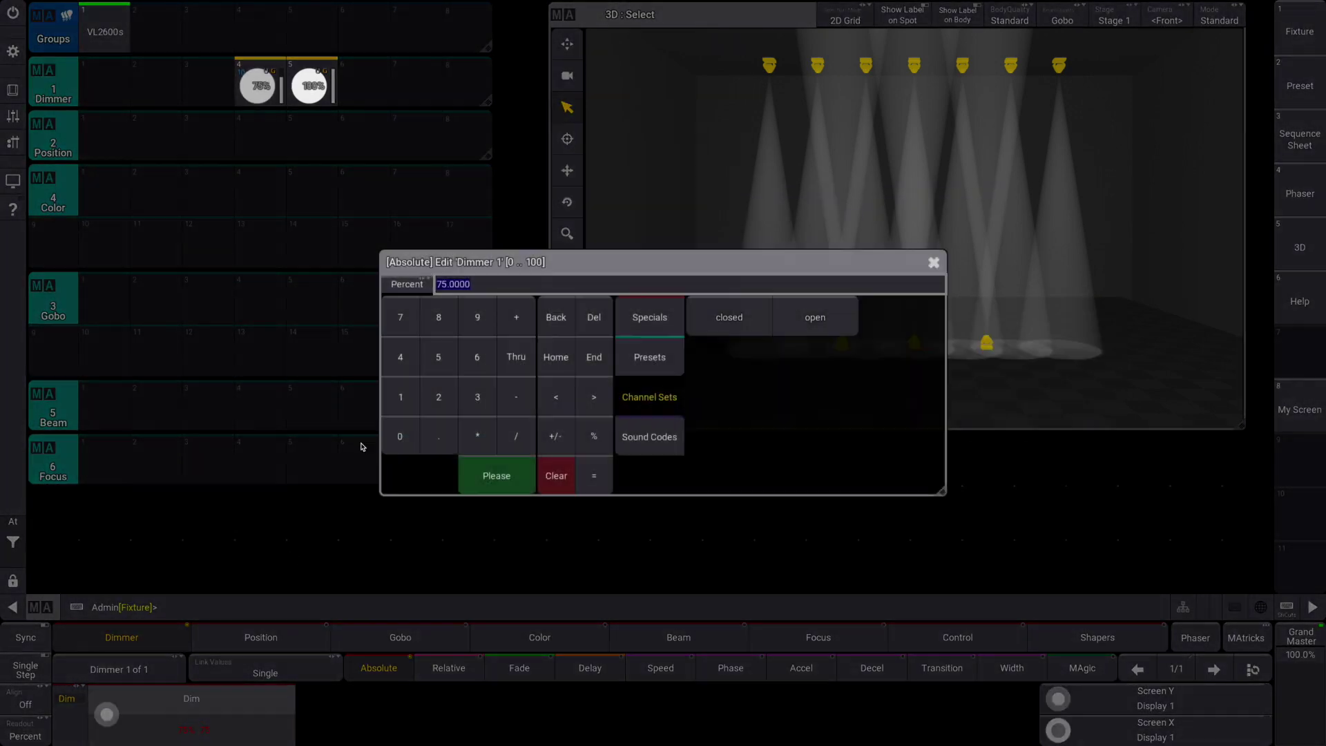
left_click(401, 437)
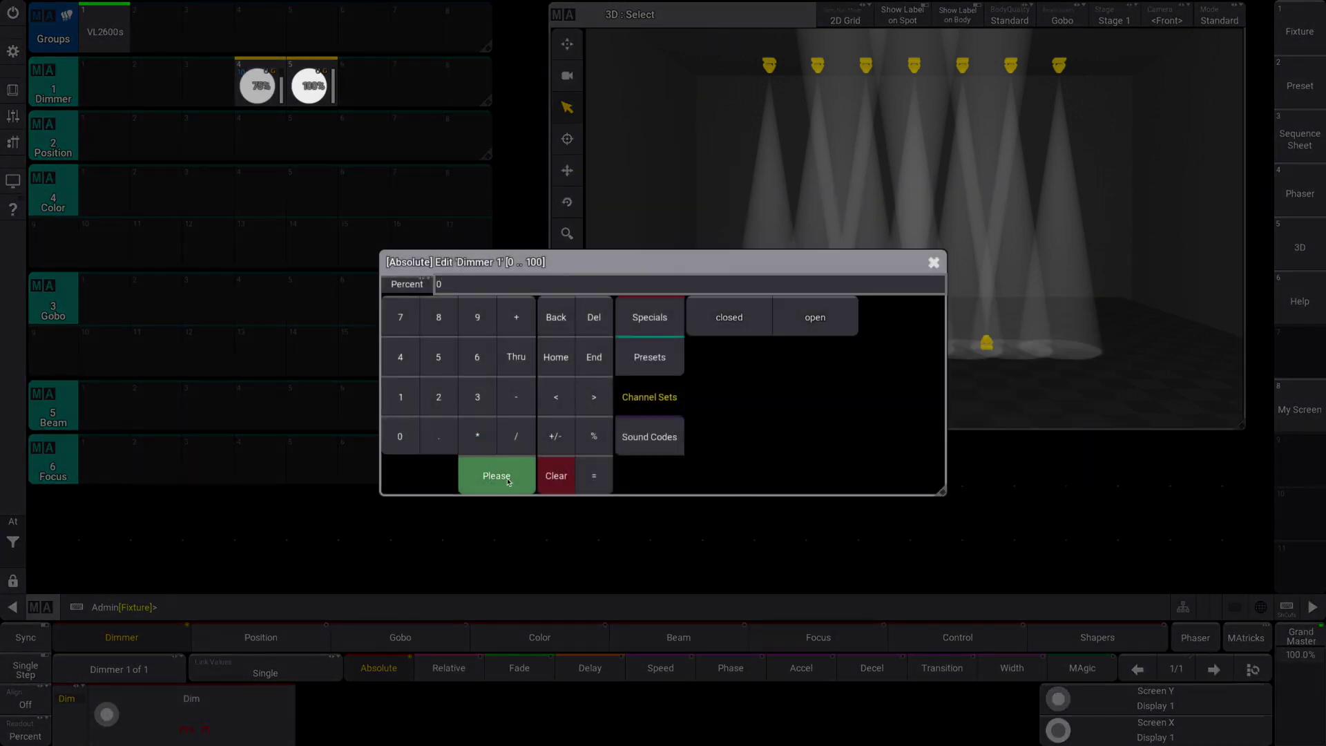
left_click(497, 475)
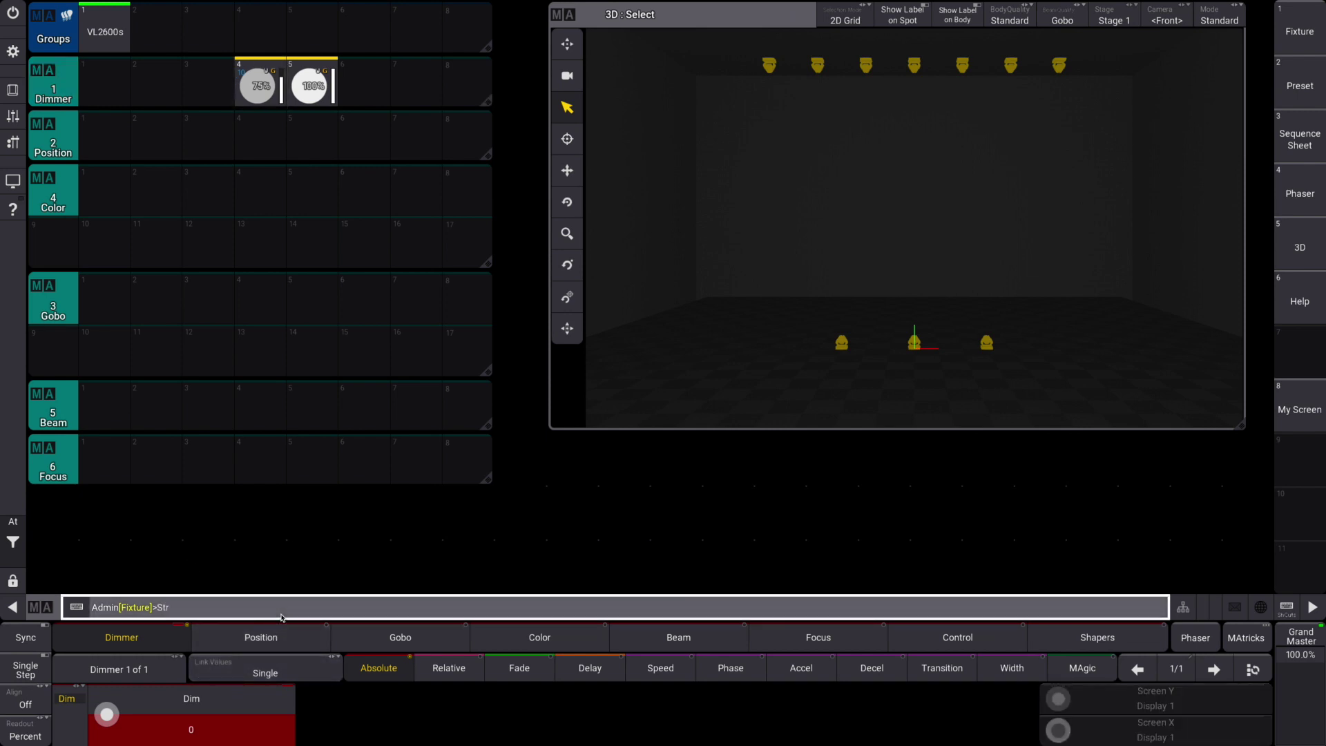
left_click(112, 95)
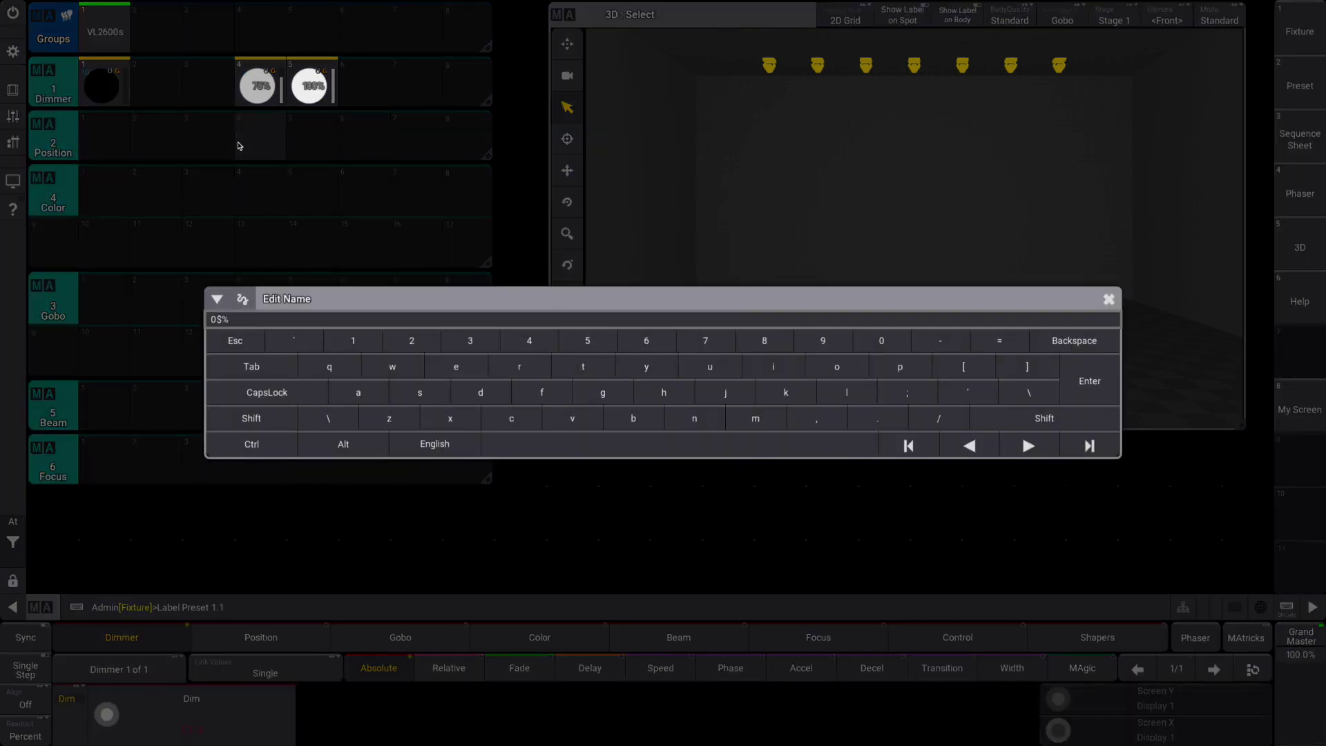
key("Return")
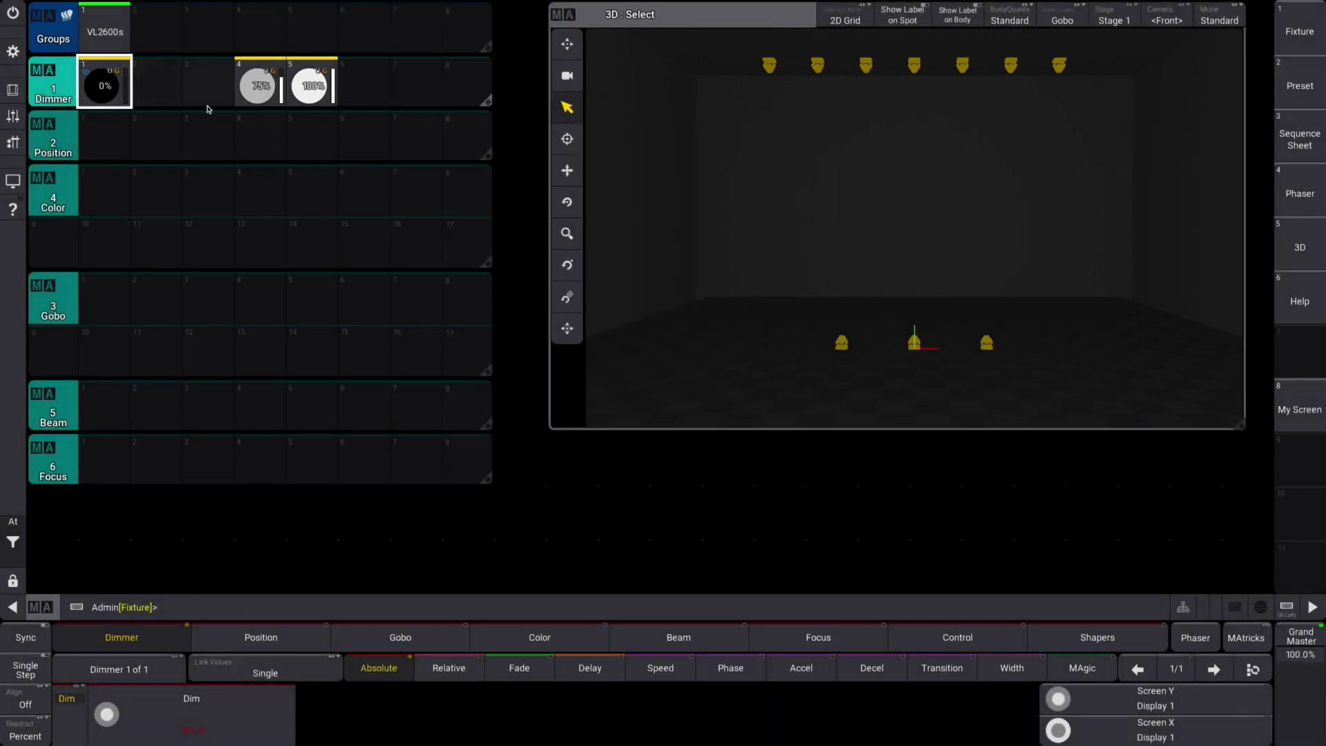
Clear the programmer, reselect the VL2600s group and bring it up with the 100% dimmer preset
left_click(14, 90)
left_click(1204, 568)
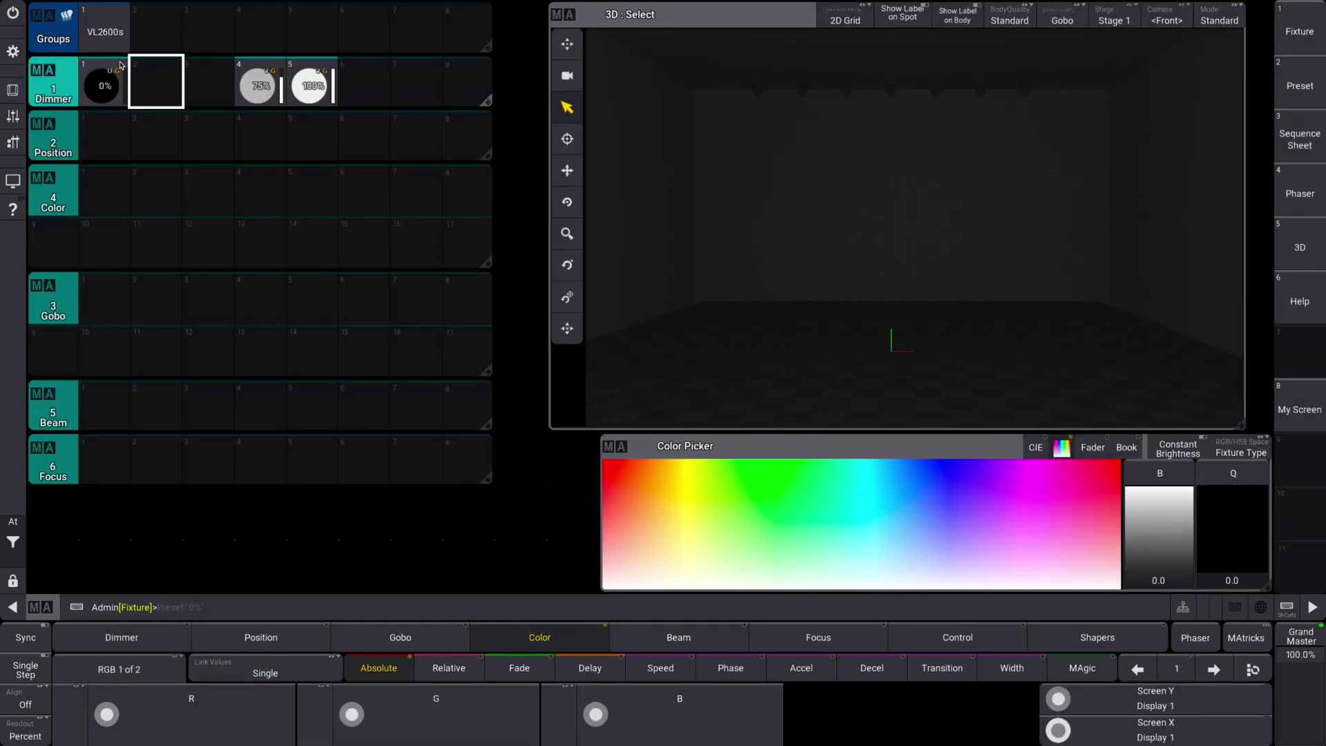
left_click(103, 31)
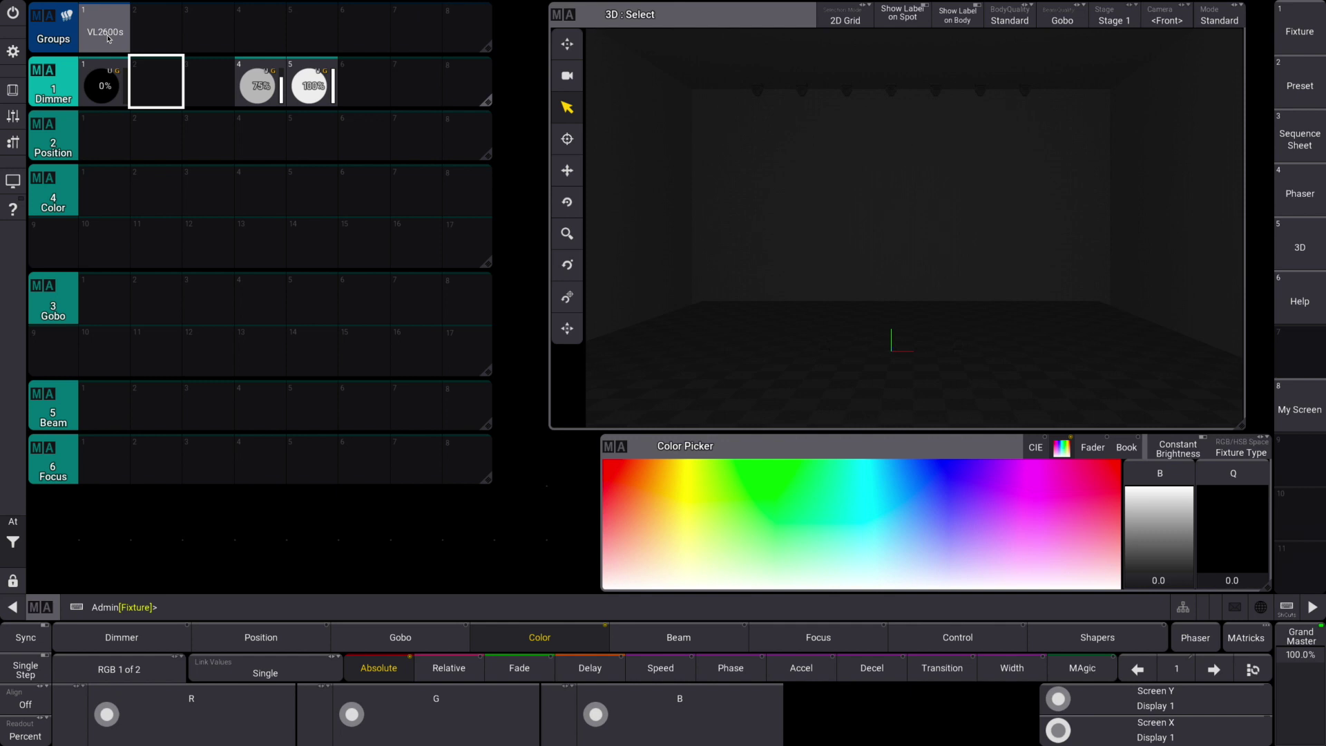
left_click(101, 29)
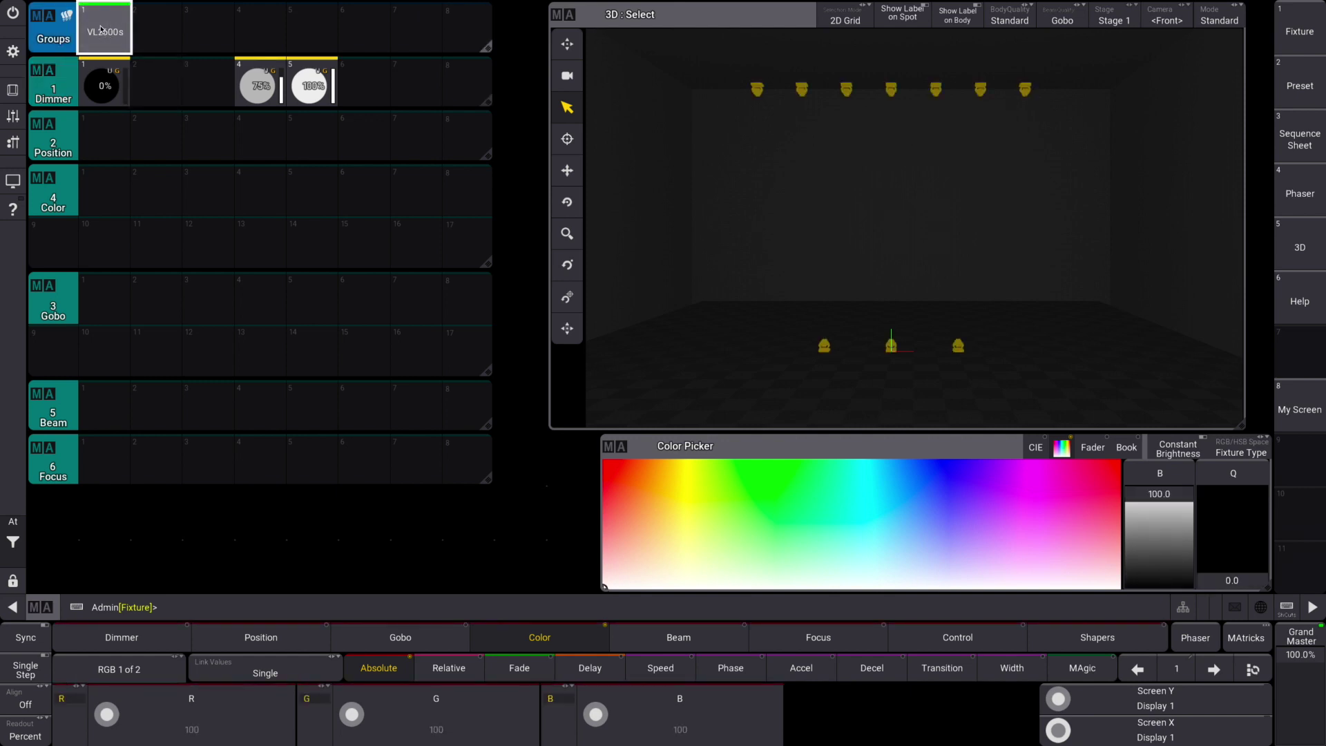
left_click(311, 84)
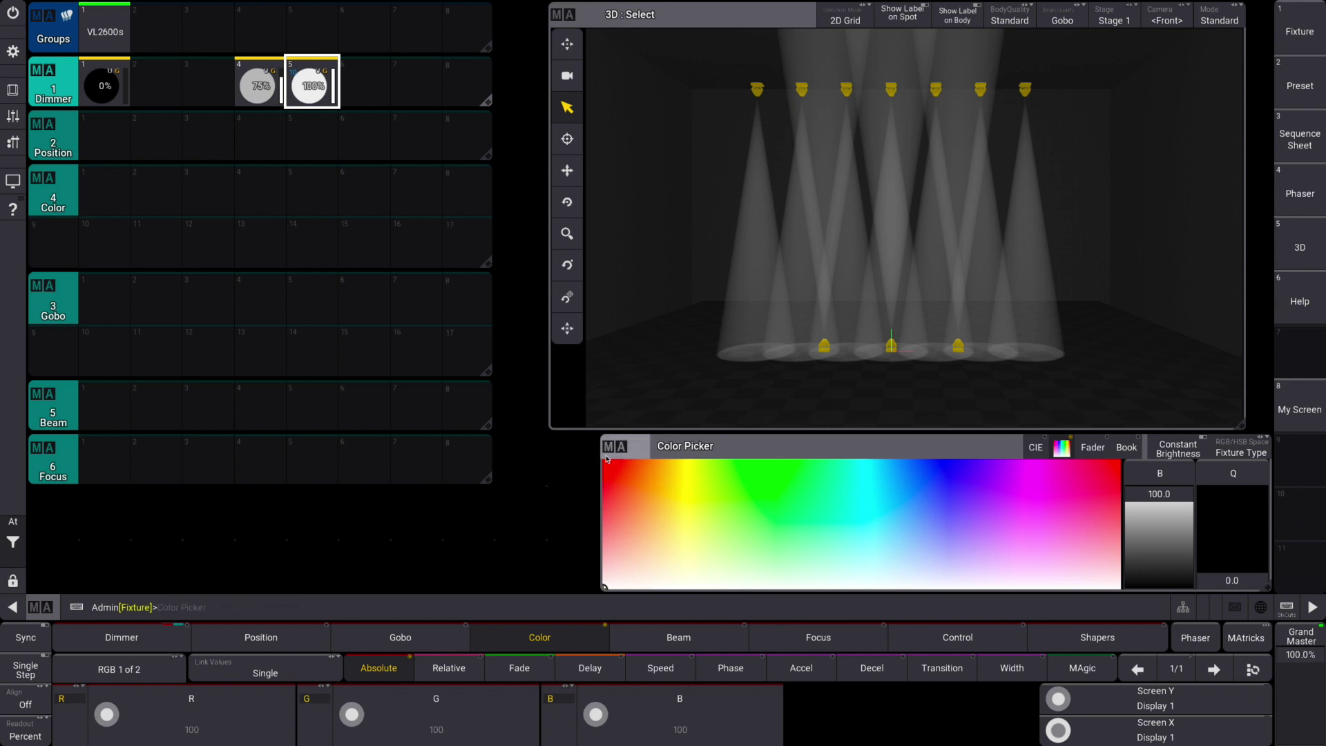
Pick full red (R 100, G 0, B 0) for the VL2600s and store it as Color preset 1
left_click(509, 487)
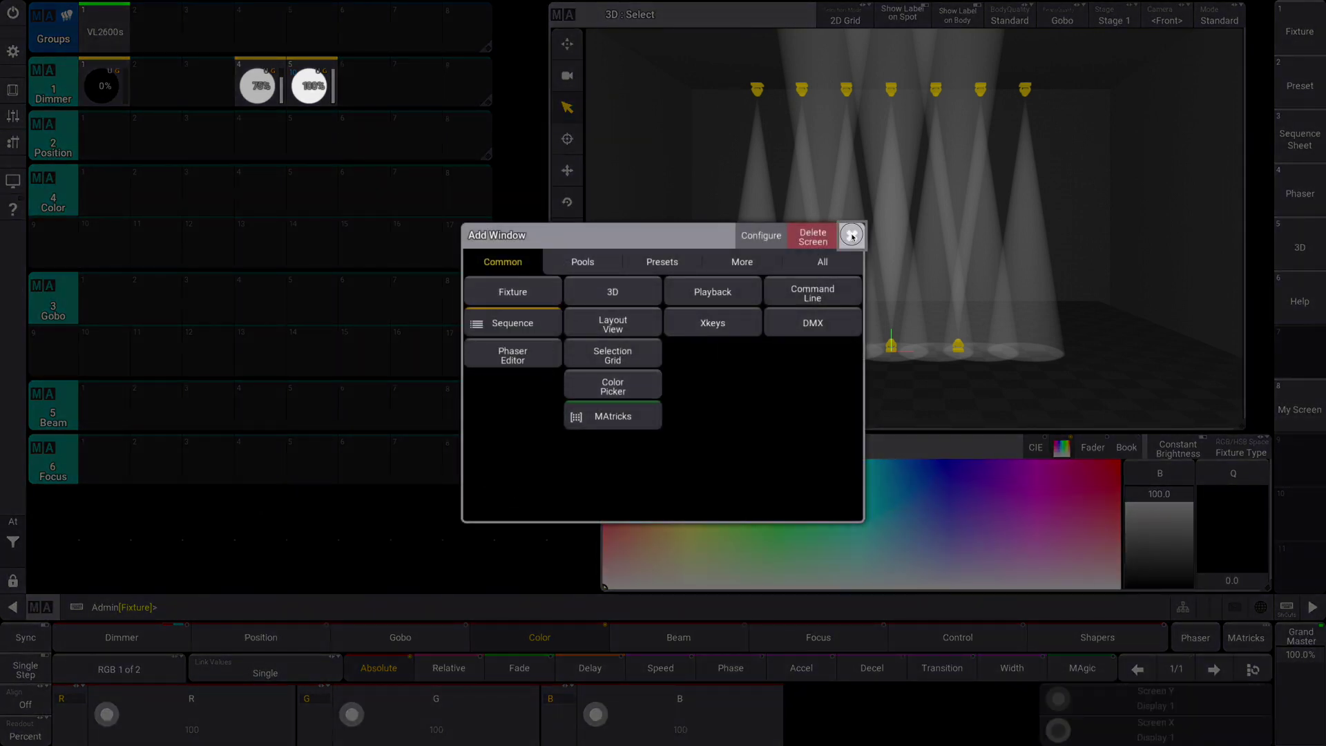
left_click(851, 235)
left_click_drag(615, 526, 586, 447)
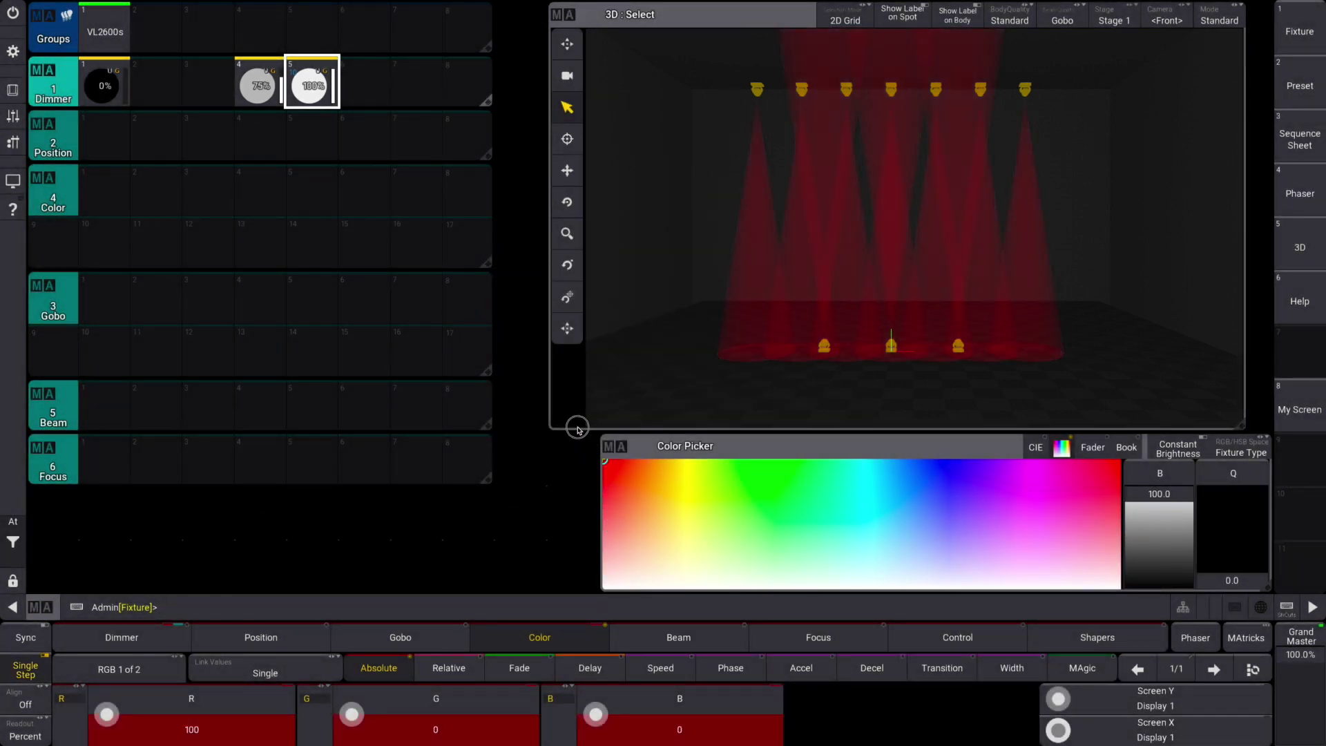
left_click(300, 605)
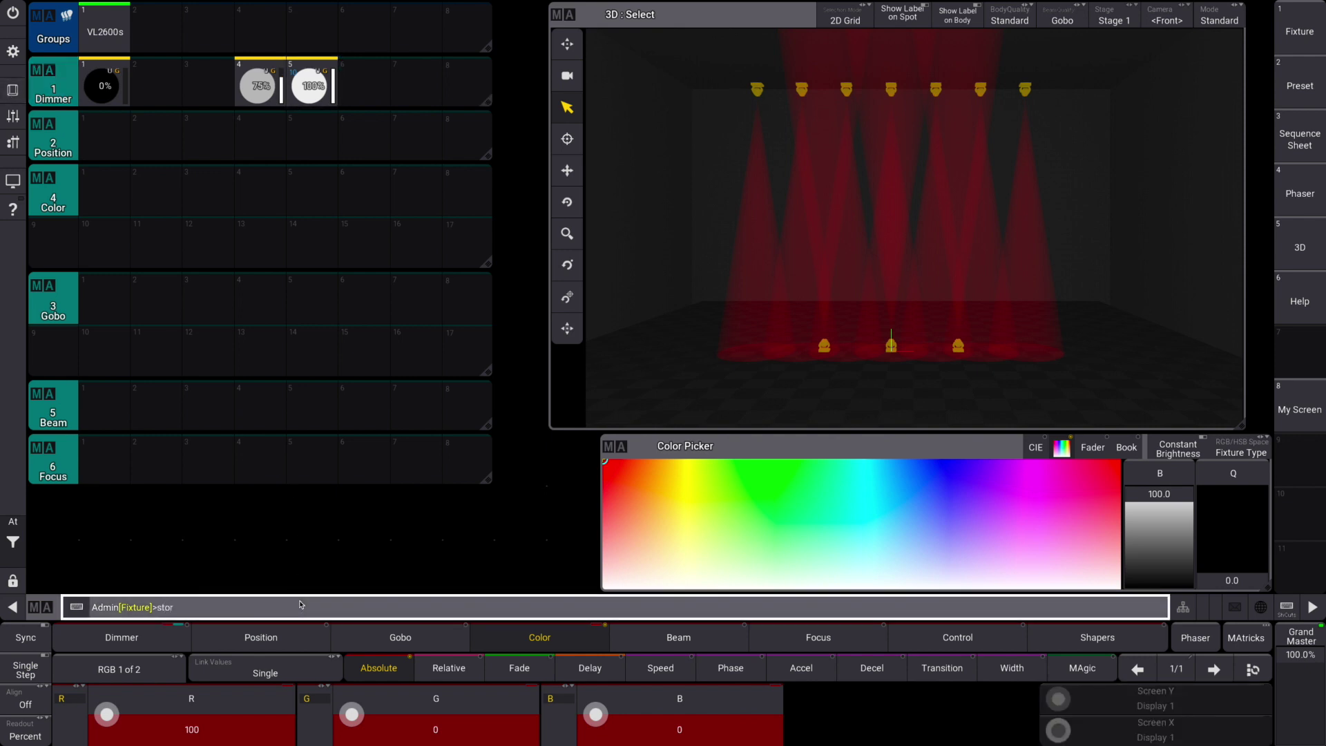
left_click(108, 198)
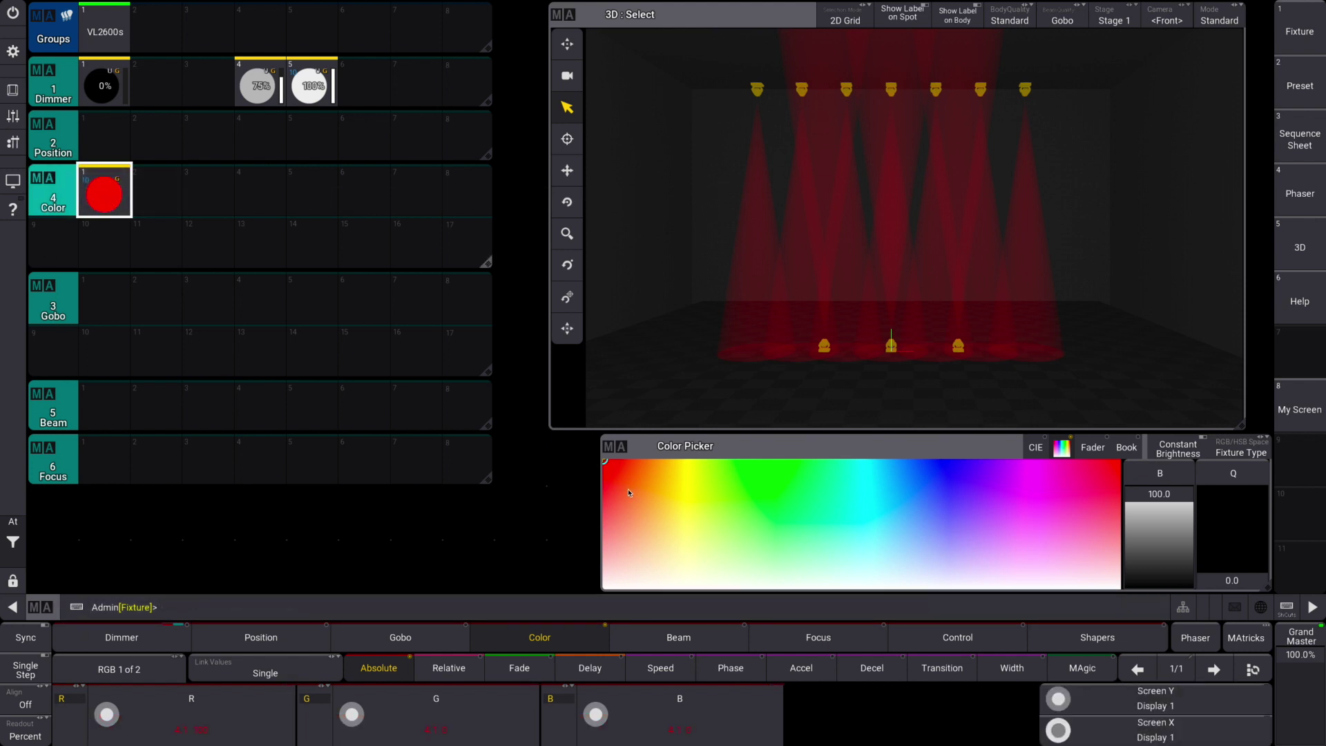
Pick green (about R 4, G 100, B 0) for the VL2600s and store it as Color preset 2
left_click_drag(628, 492, 760, 461)
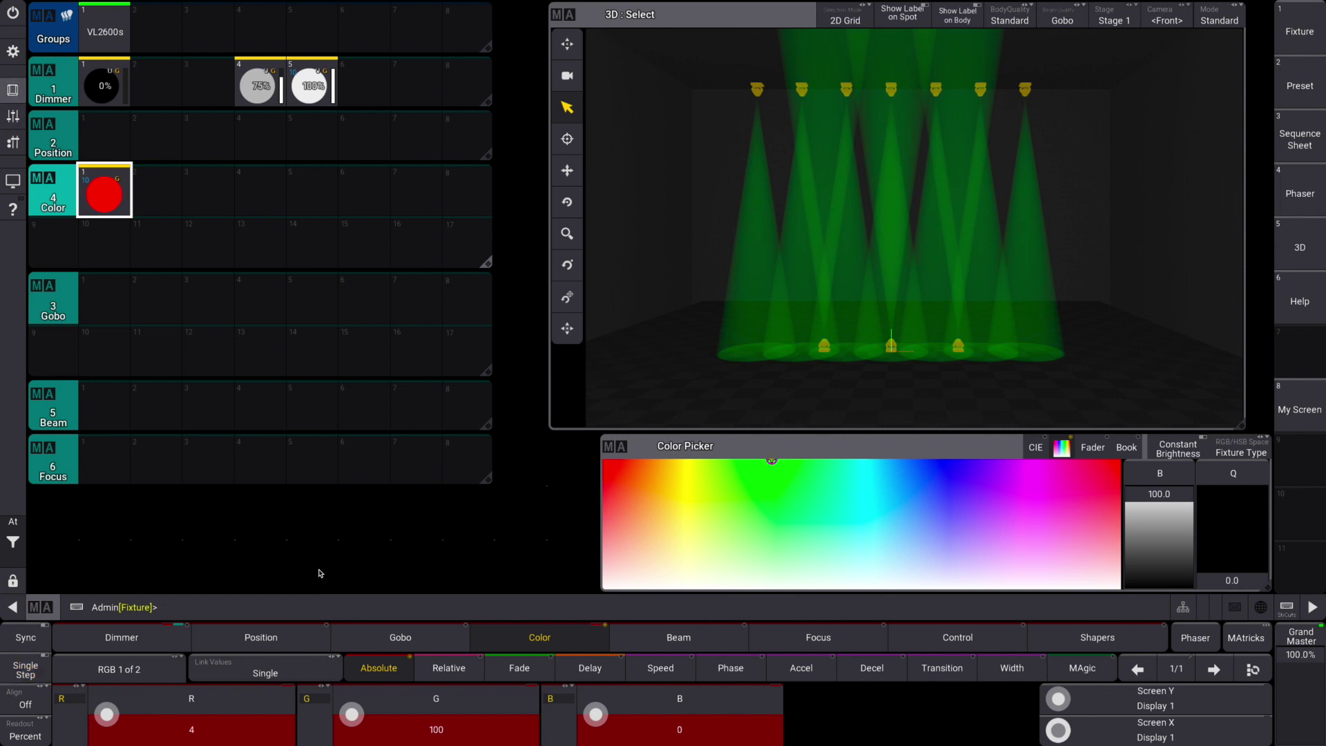
left_click(313, 607)
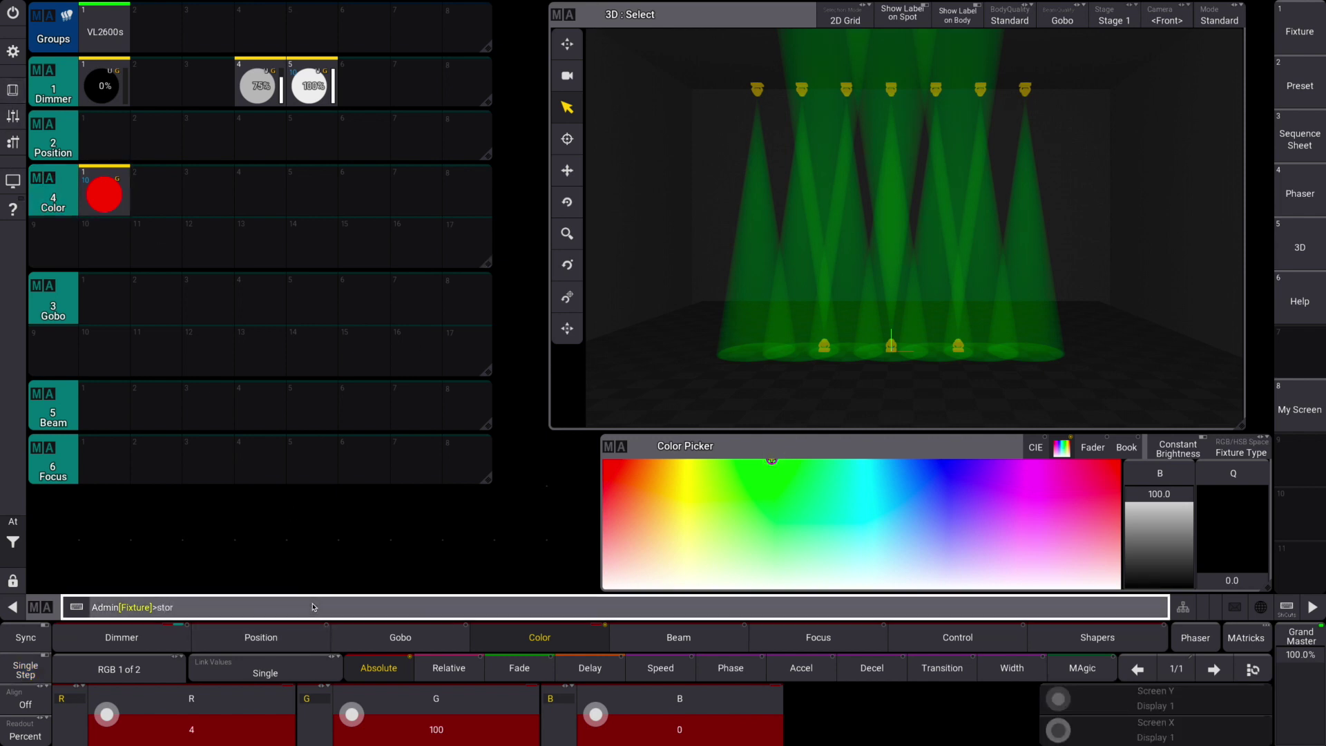
type("store")
left_click(156, 189)
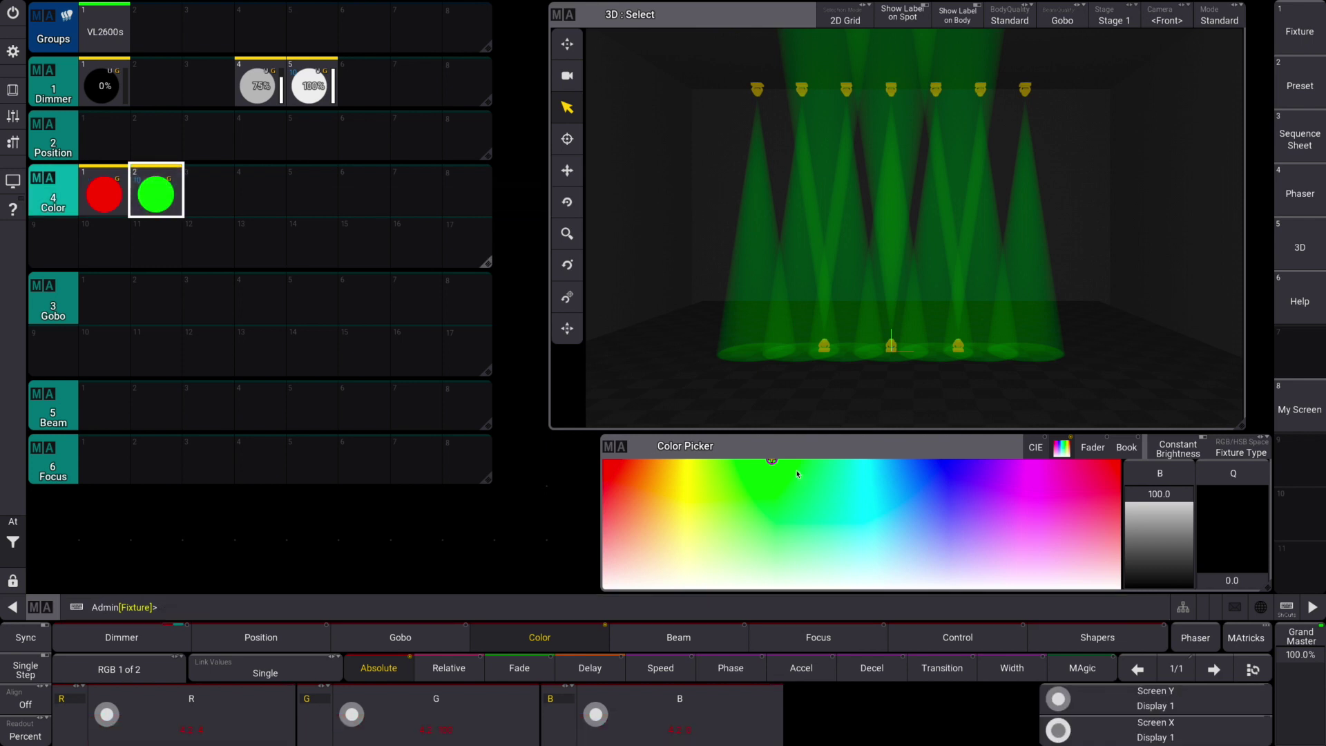
Pick blue (about R 0, G 12, B 100) for the VL2600s and store it as Color preset 3
left_click_drag(772, 460, 945, 460)
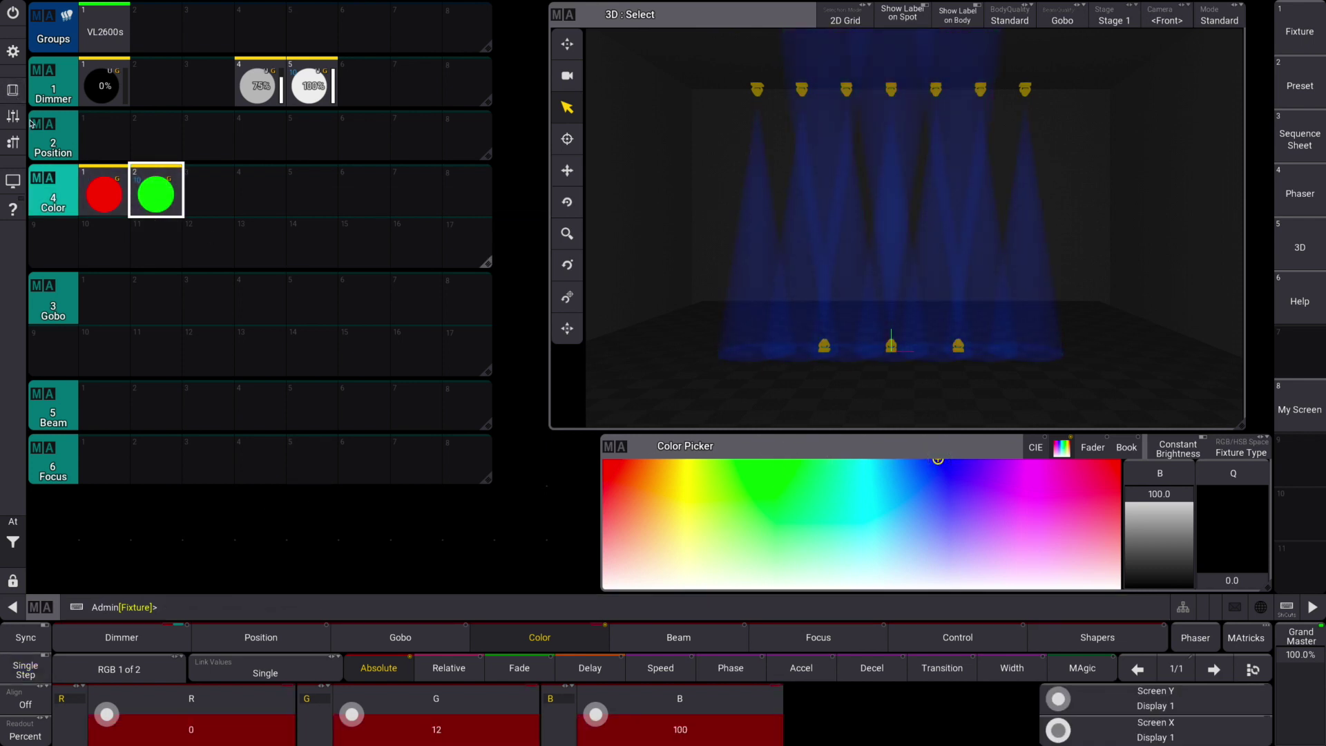
left_click(12, 89)
left_click(840, 573)
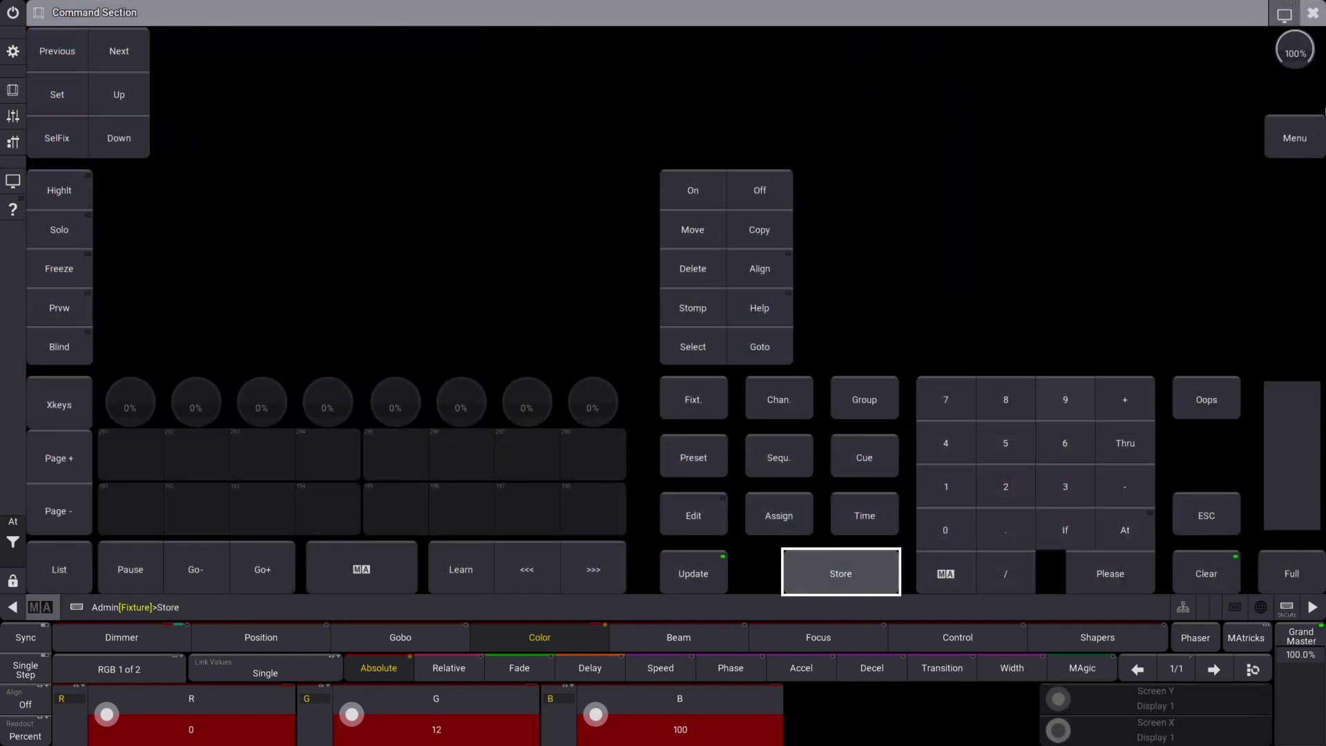
left_click(1312, 14)
left_click(208, 190)
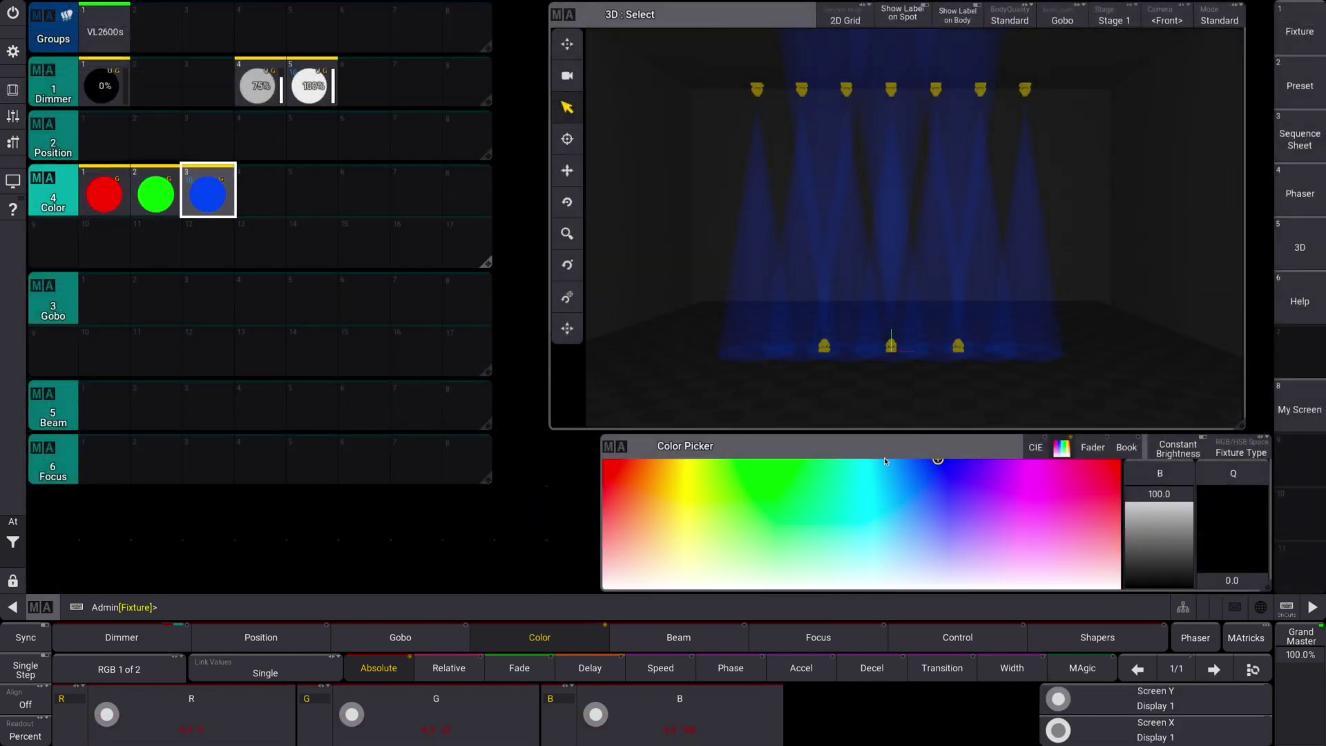
Pick magenta (about R 100, G 2, B 81) for the VL2600s and store it as Color preset 4
left_click_drag(938, 466, 1050, 461)
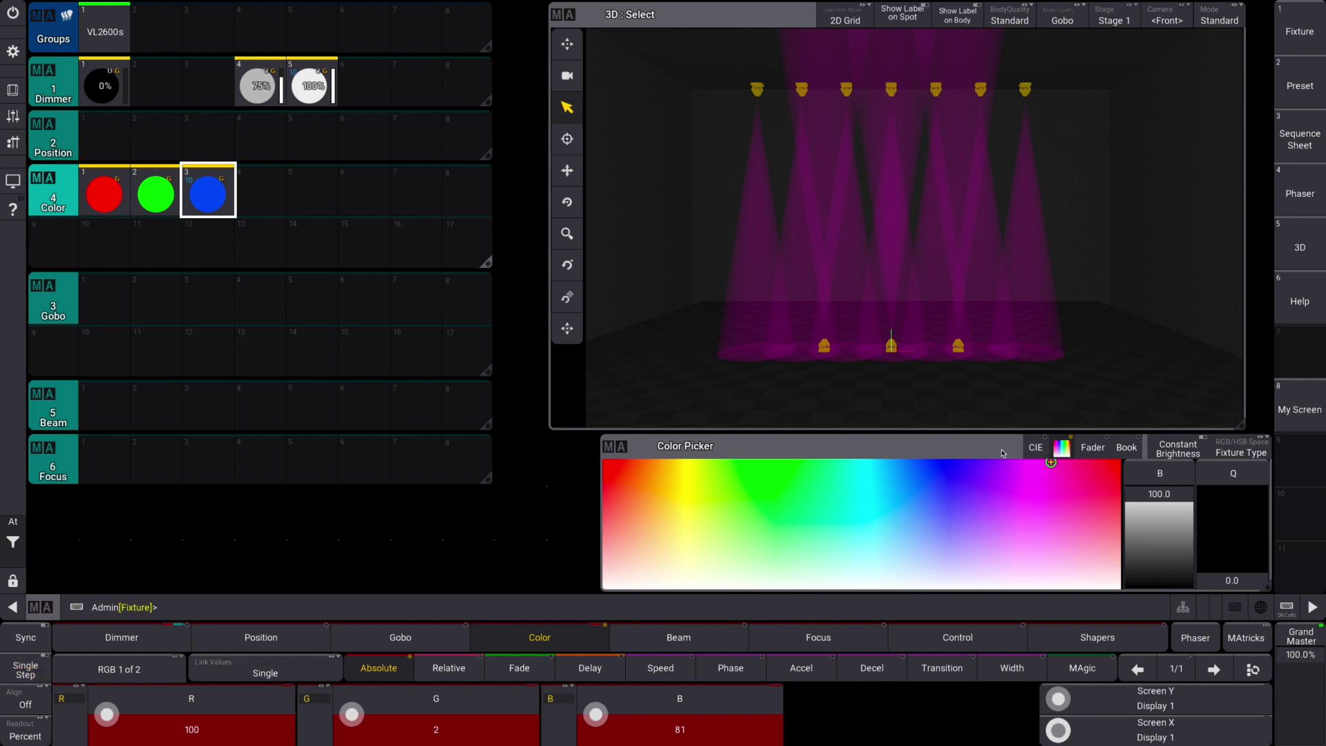
left_click(12, 90)
left_click(840, 573)
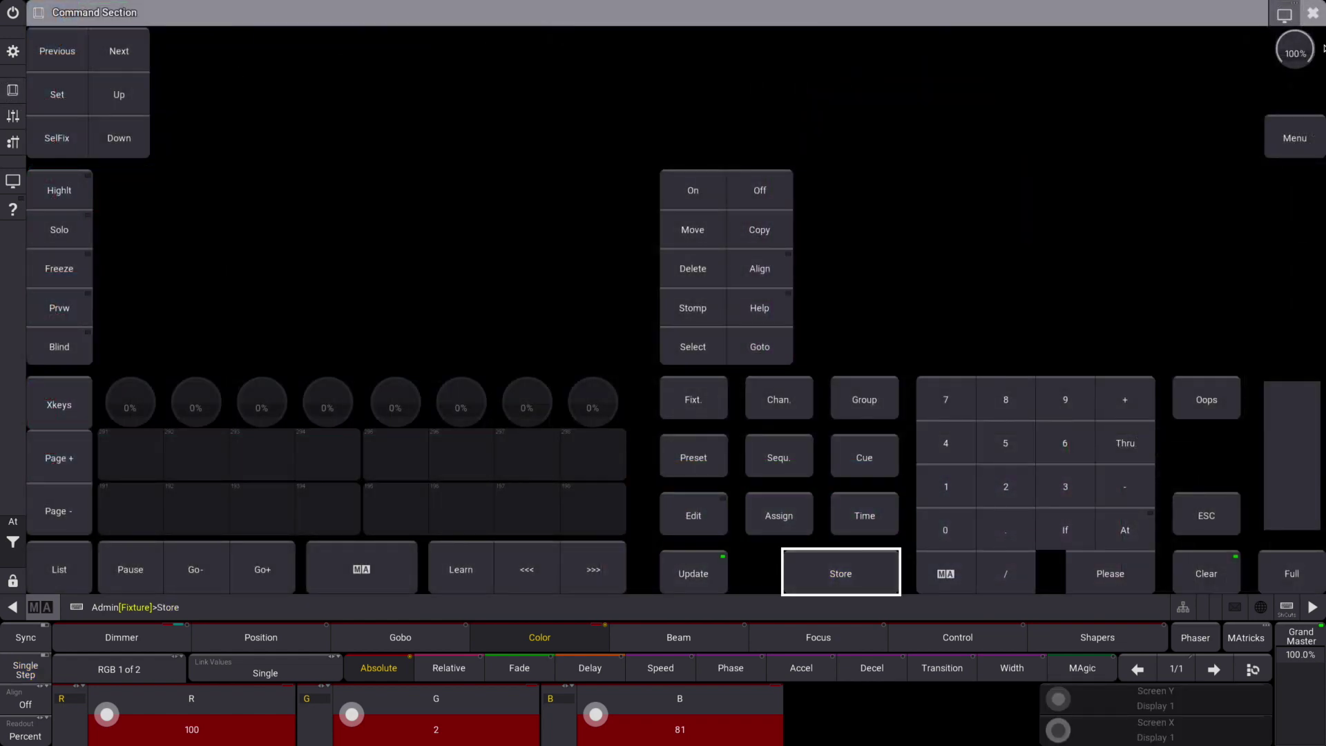
left_click(884, 228)
left_click(263, 207)
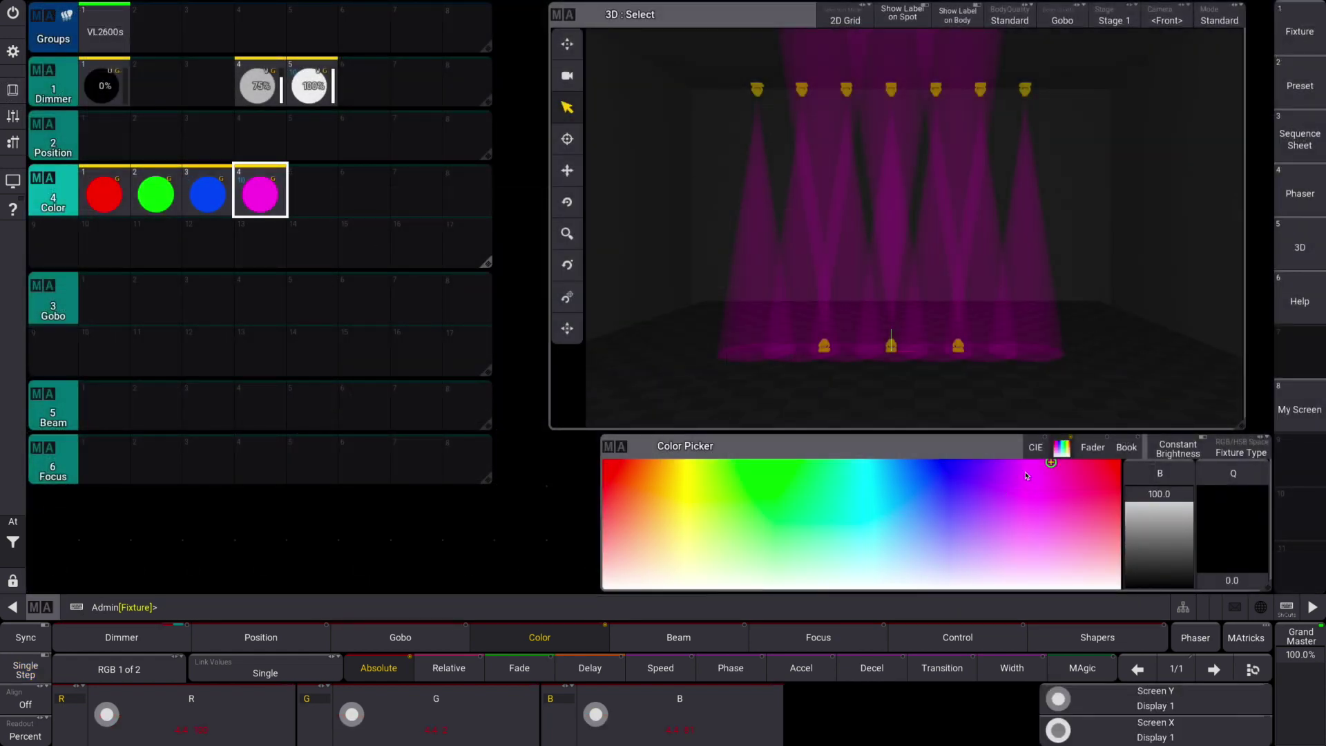
Pick yellow (about R 100, G 95, B 0) for the VL2600s and store it as Color preset 5
left_click_drag(861, 475, 683, 466)
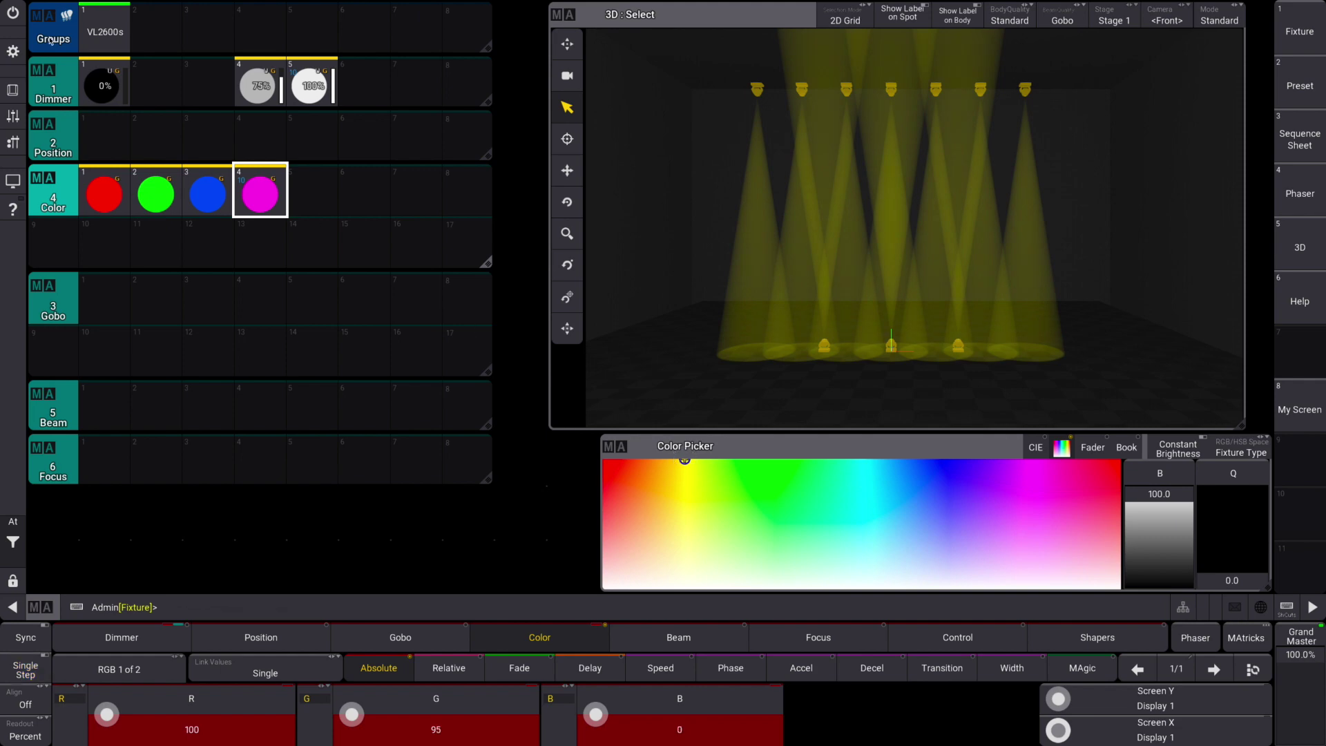
left_click(14, 91)
left_click(842, 572)
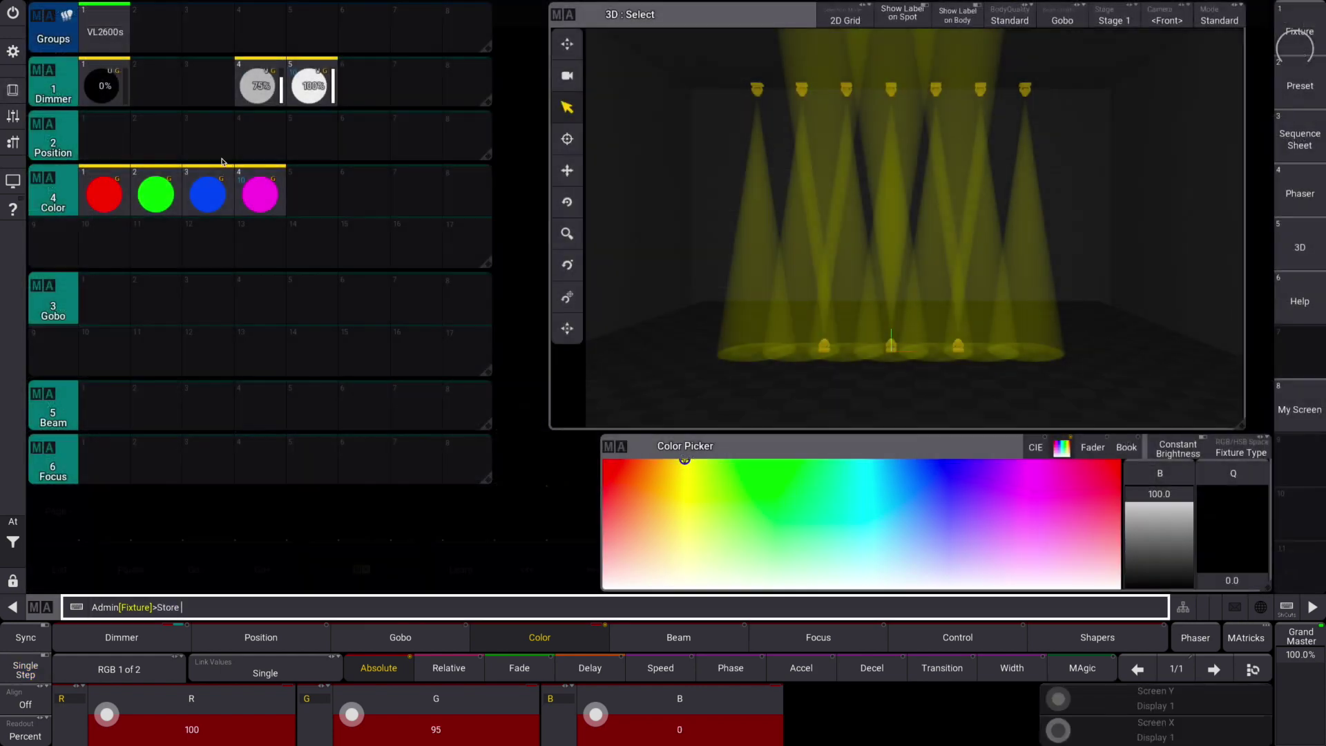
left_click(311, 192)
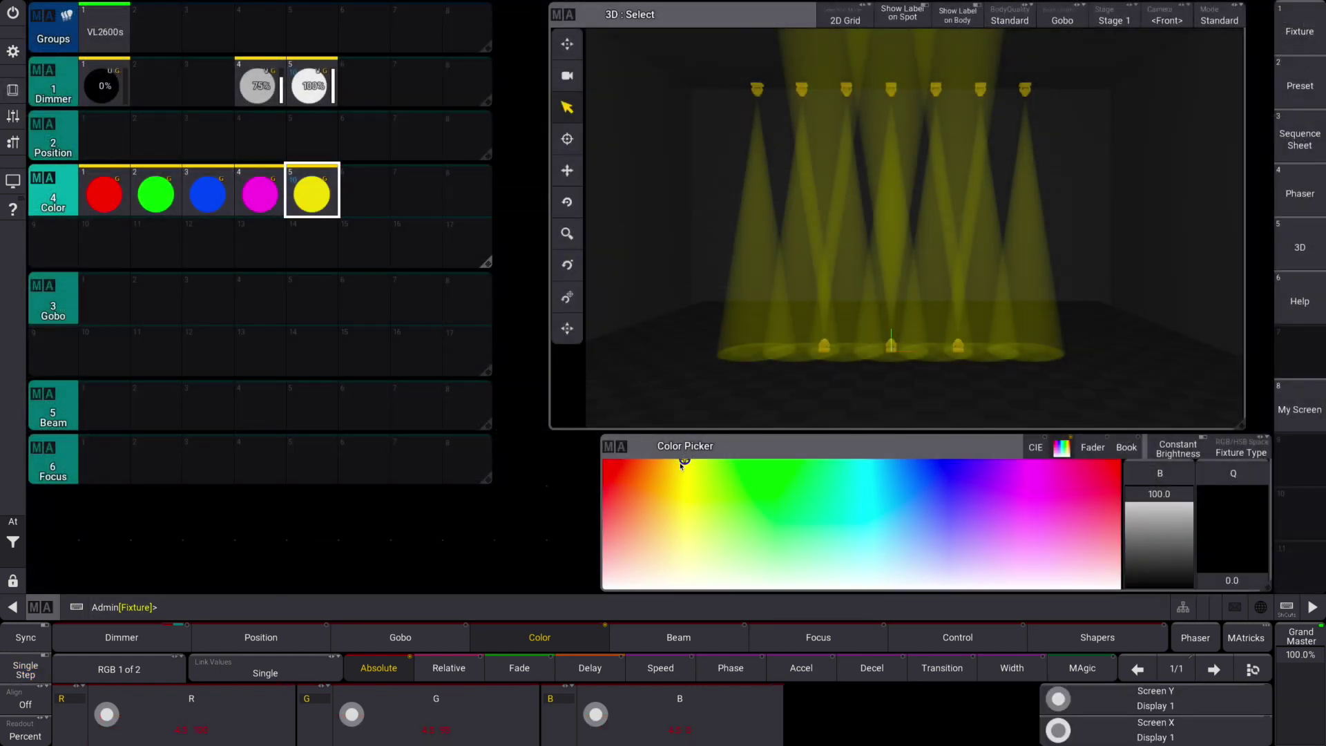
Pick white (R 100, G 100, B 100) for the VL2600s and store it as Color preset 6
left_click(606, 587)
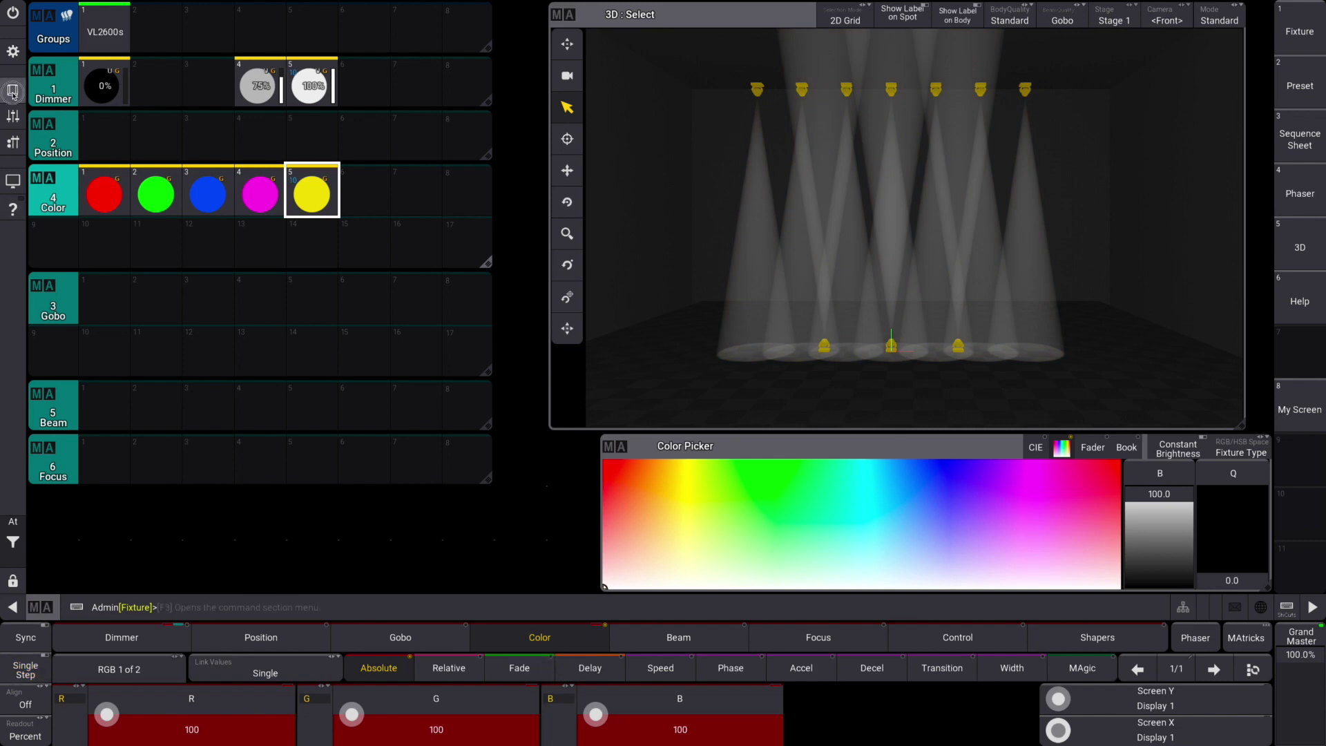
left_click(14, 91)
left_click(866, 566)
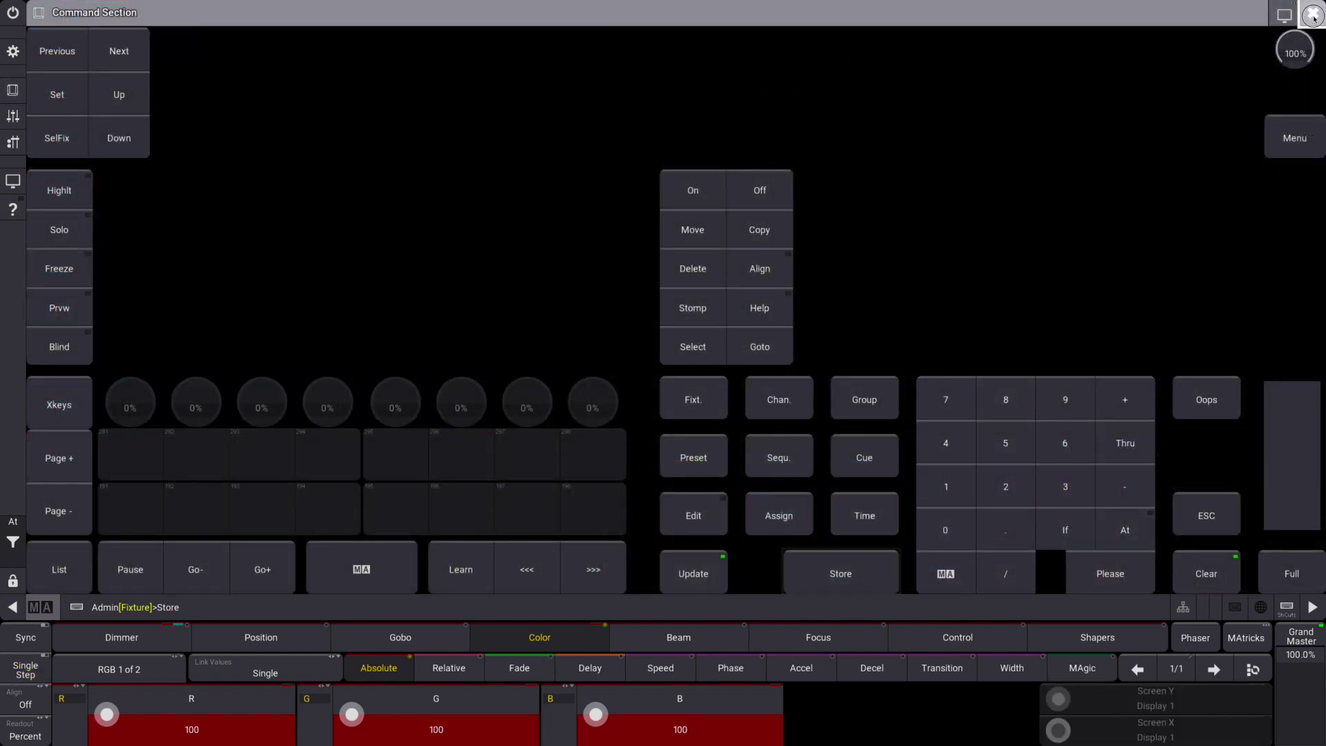
left_click(1312, 15)
left_click(364, 189)
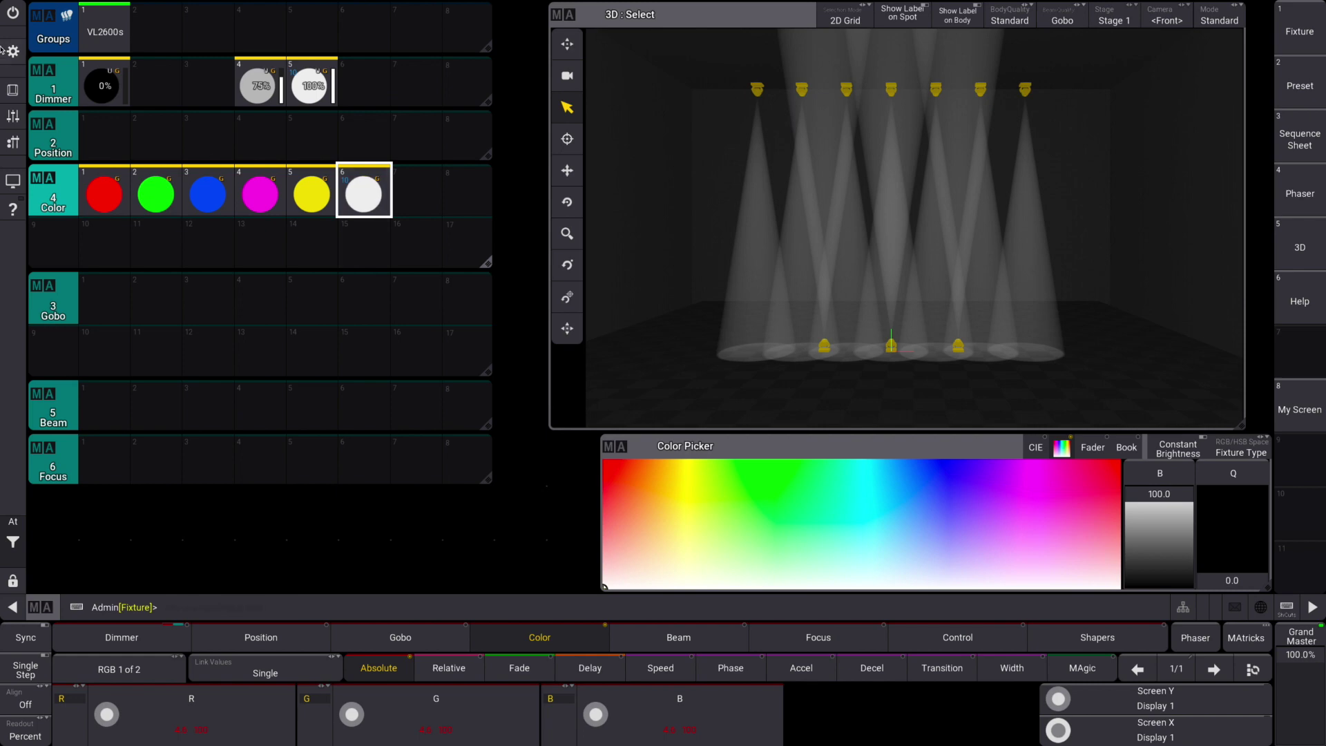
Clear the programmer and recall the 100% dimmer preset on the VL2600s group
left_click(10, 92)
left_click(1225, 585)
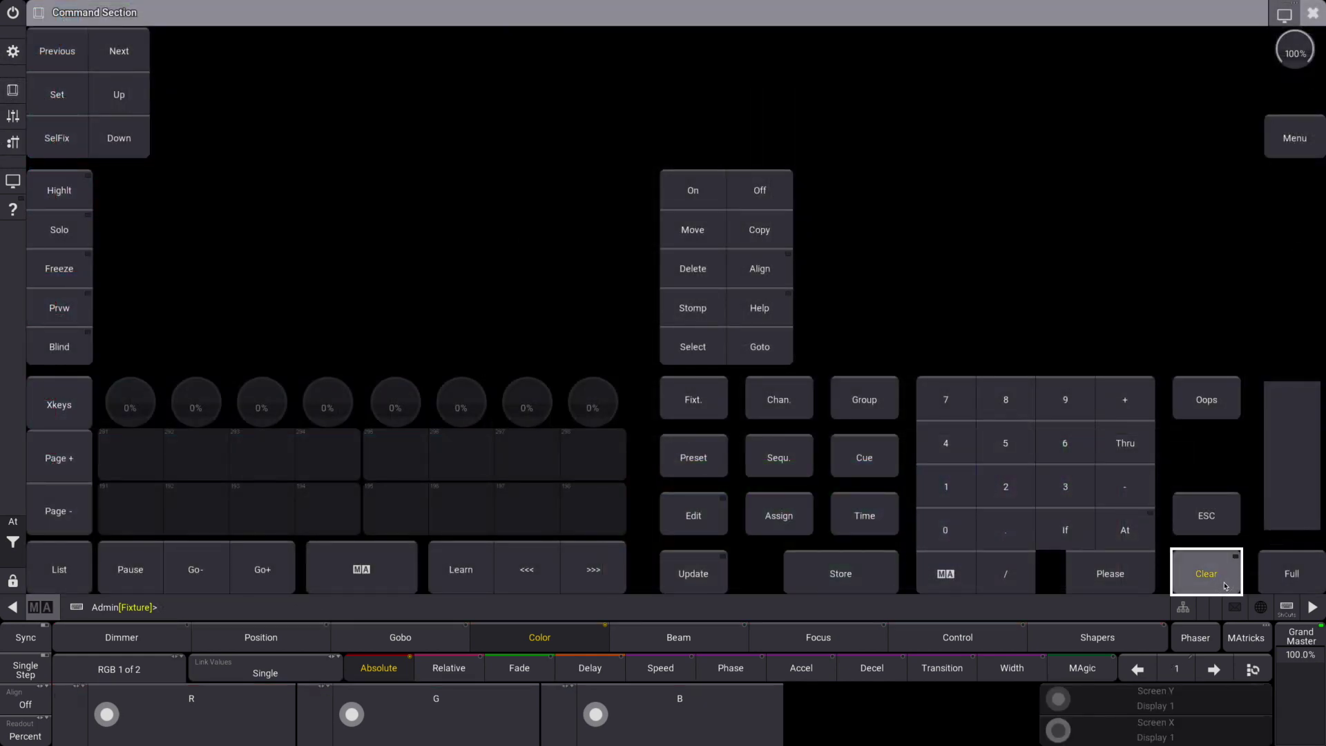
left_click(1312, 15)
left_click(105, 32)
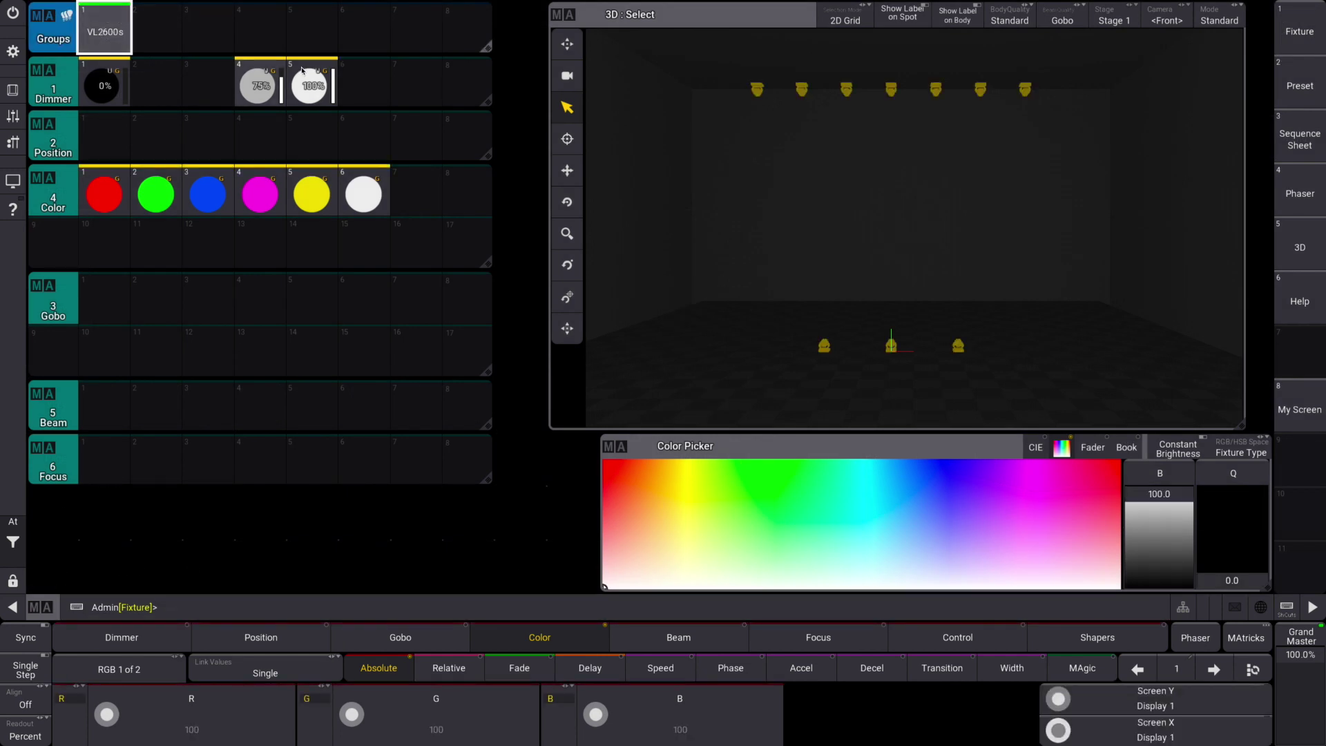
left_click(304, 76)
Try out the stored color presets on the VL2600s group, ending with the white Color preset 6
left_click(363, 195)
left_click(311, 194)
left_click(254, 200)
key("Left")
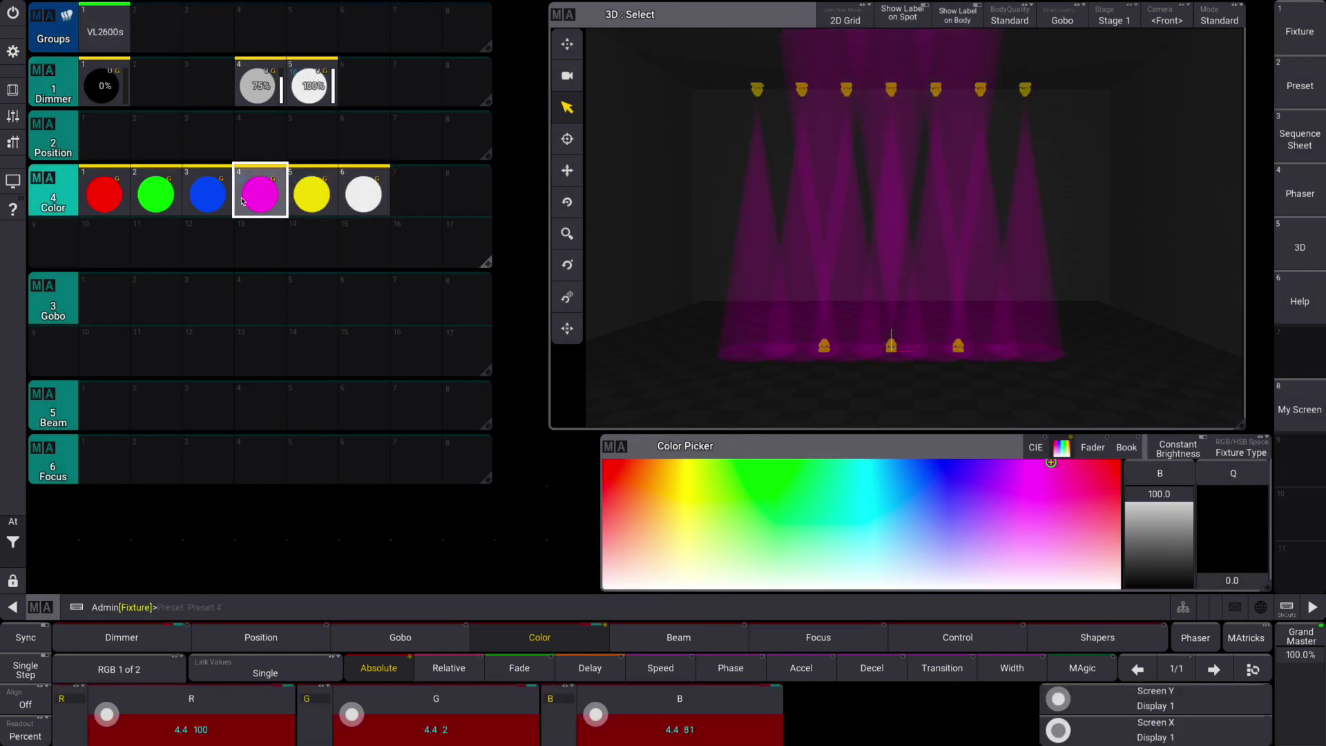
key("Left")
key("Left")
key("Right")
key("Right")
left_click(260, 200)
left_click(312, 196)
left_click(364, 197)
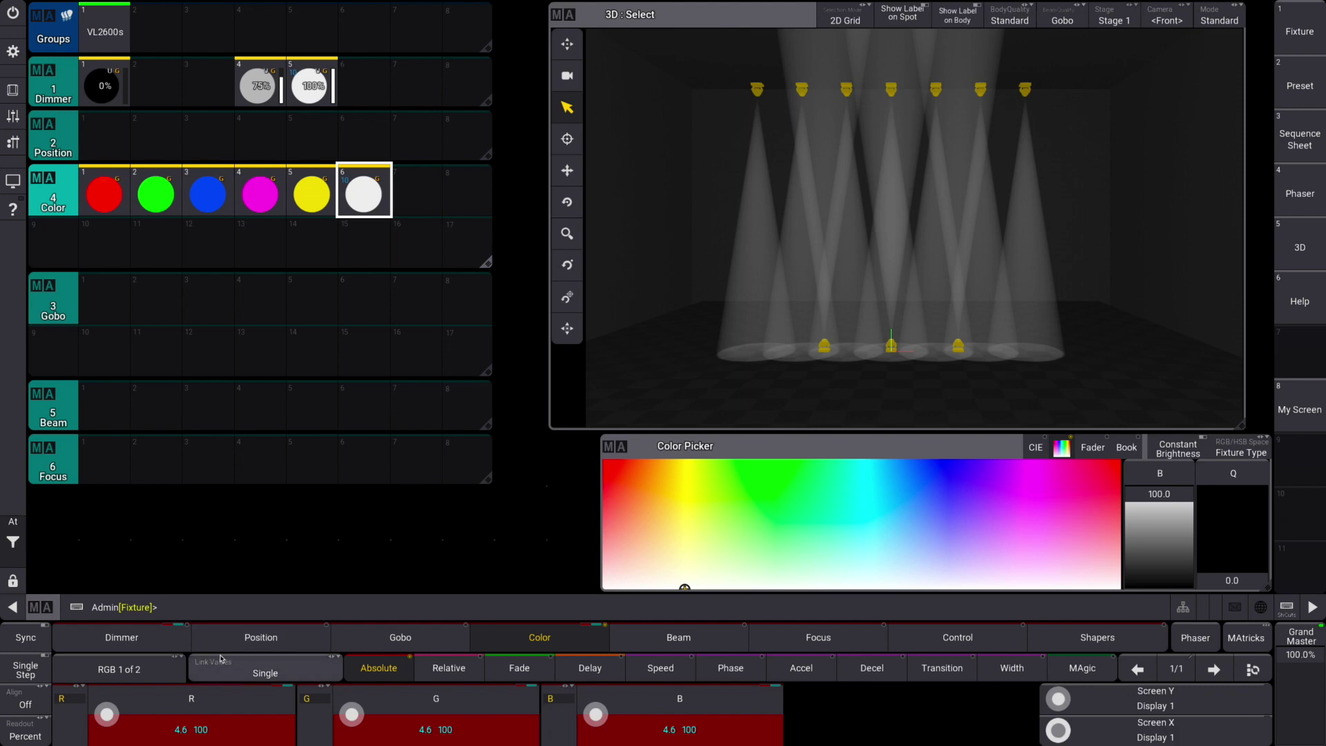
Clear the programmer, recall the 100% dimmer preset on the VL2600s group and bring up its Gobo attributes
left_click(12, 90)
left_click(1206, 573)
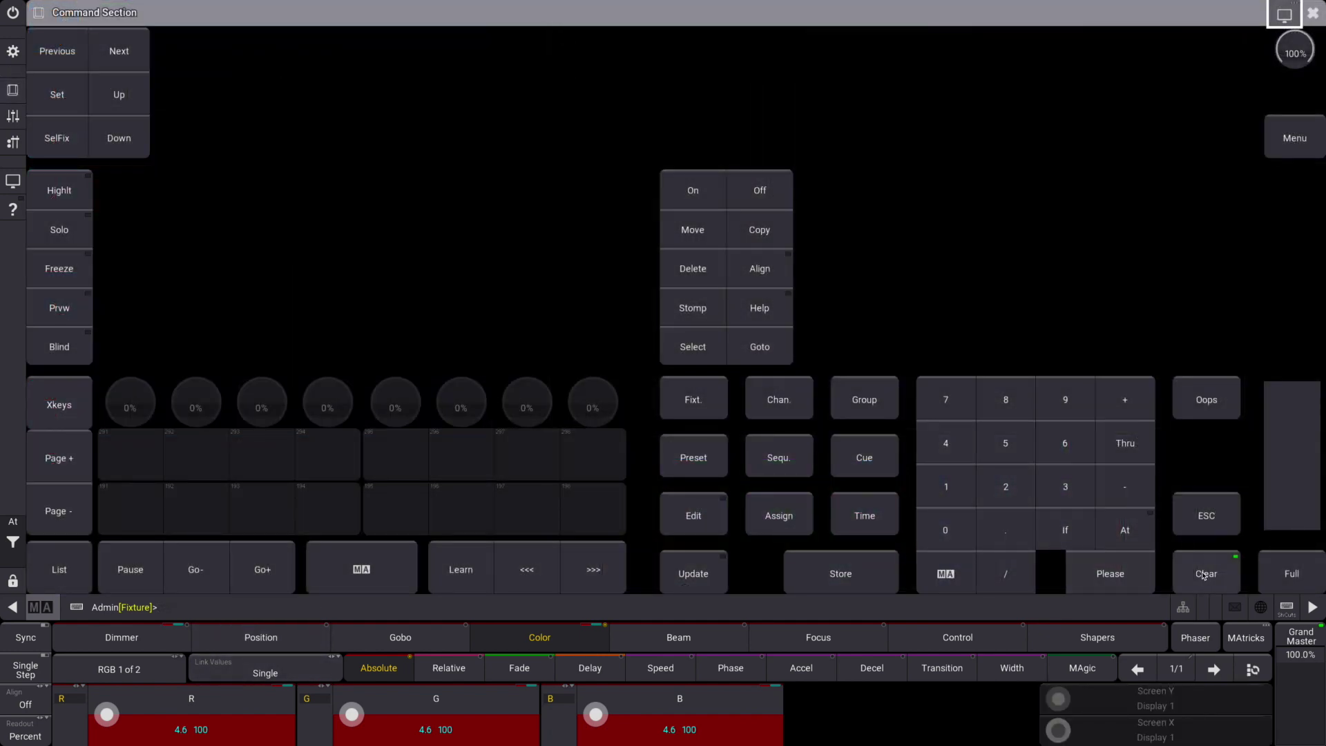
left_click(1312, 44)
left_click(96, 29)
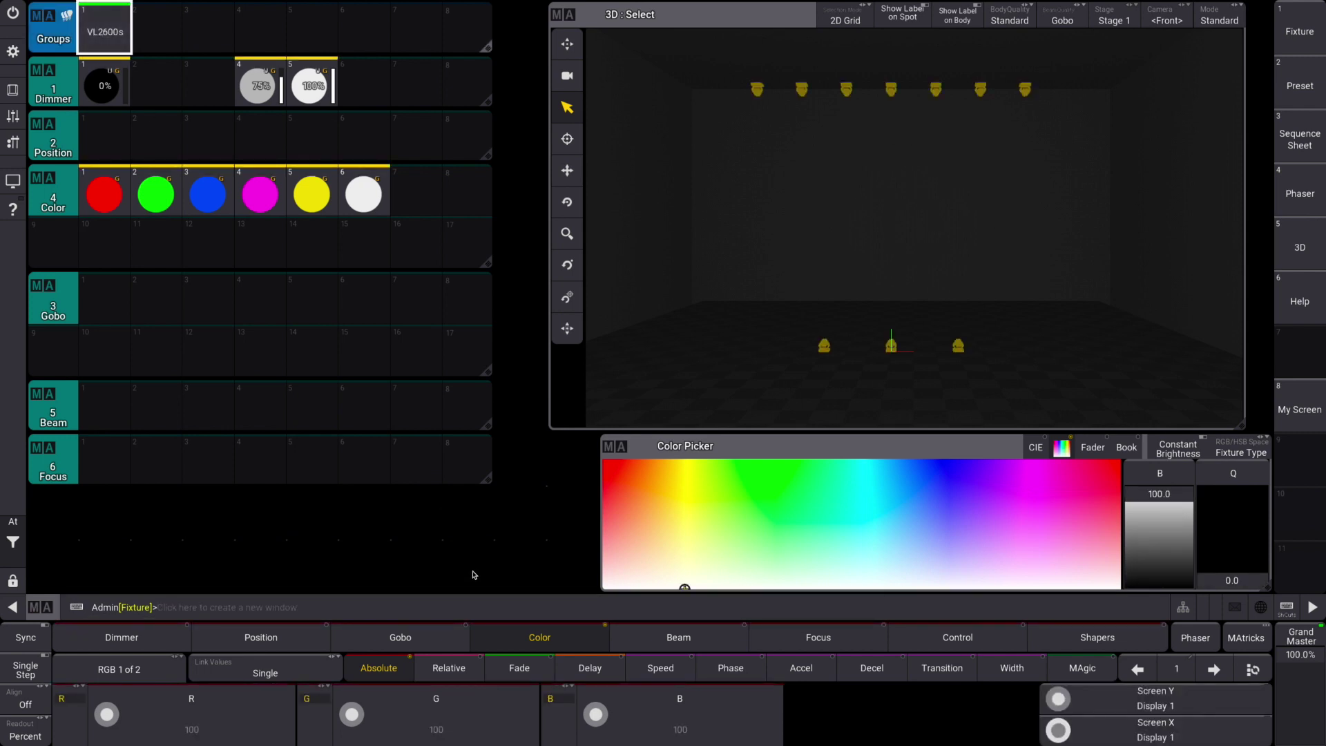
left_click(435, 639)
left_click(311, 86)
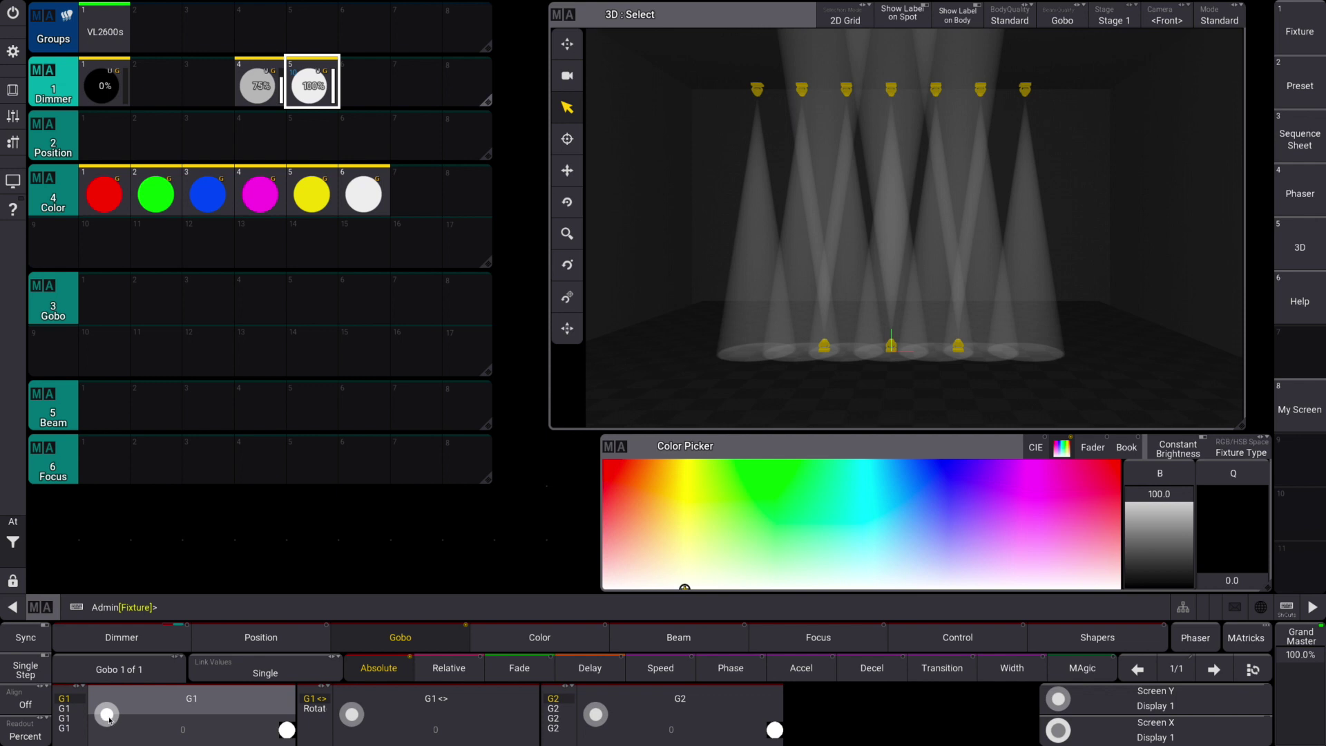
Set the VL2600s' G1 gobo value to 15 and store the dotted gobo as Gobo preset 1
left_click(106, 716)
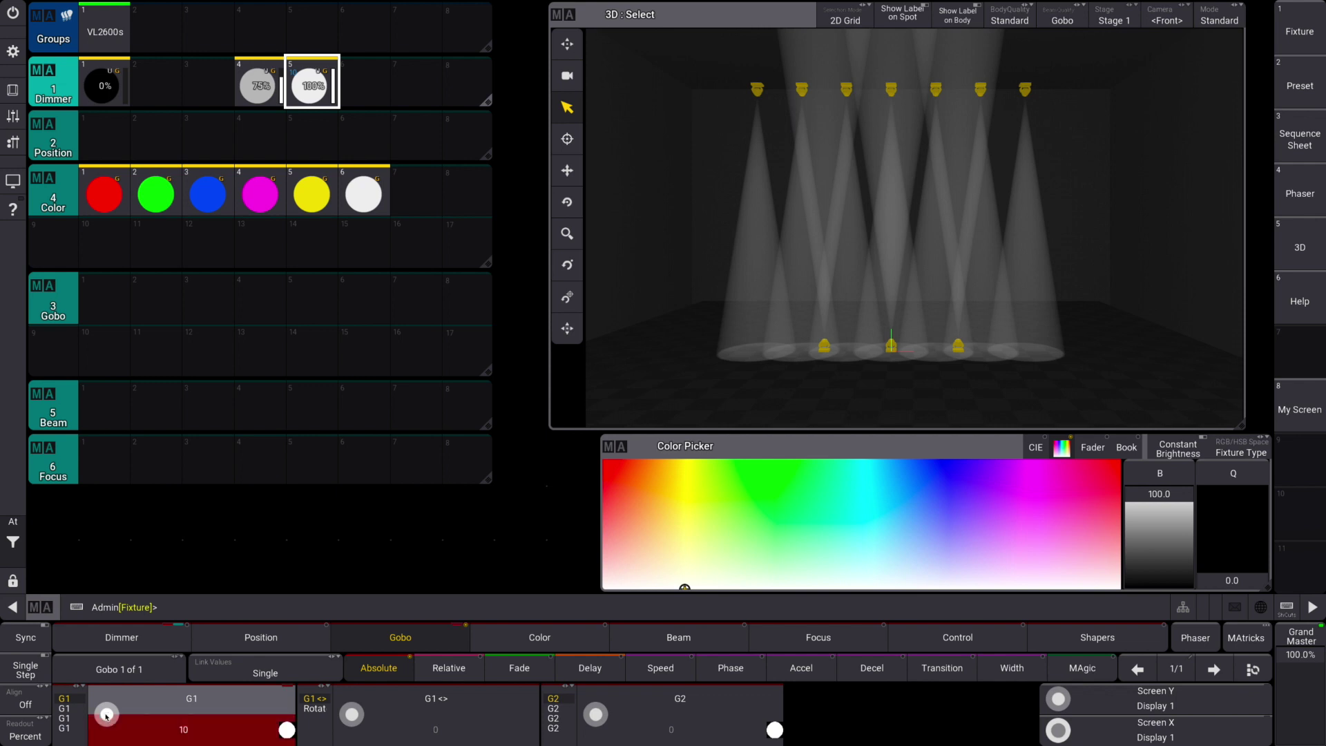
scroll(105, 716, "up", 1)
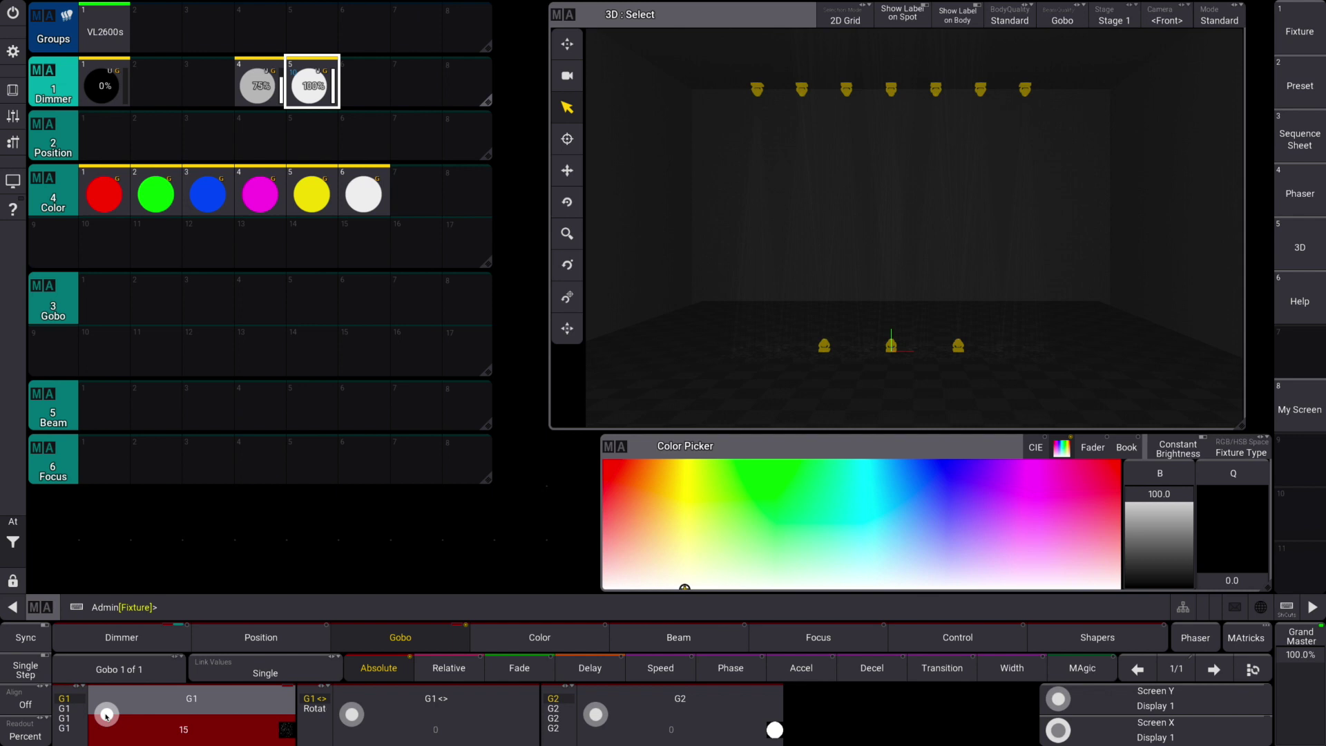
left_click(13, 90)
left_click(840, 573)
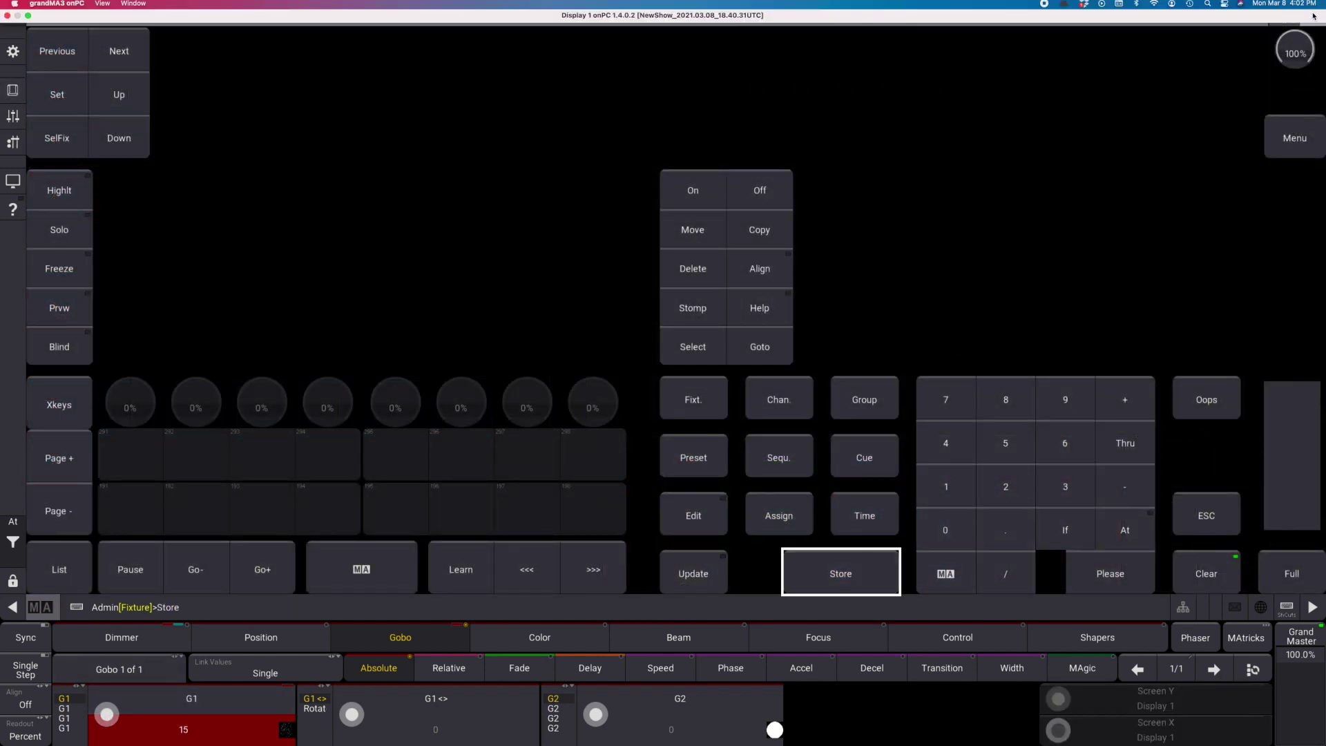
left_click(1313, 12)
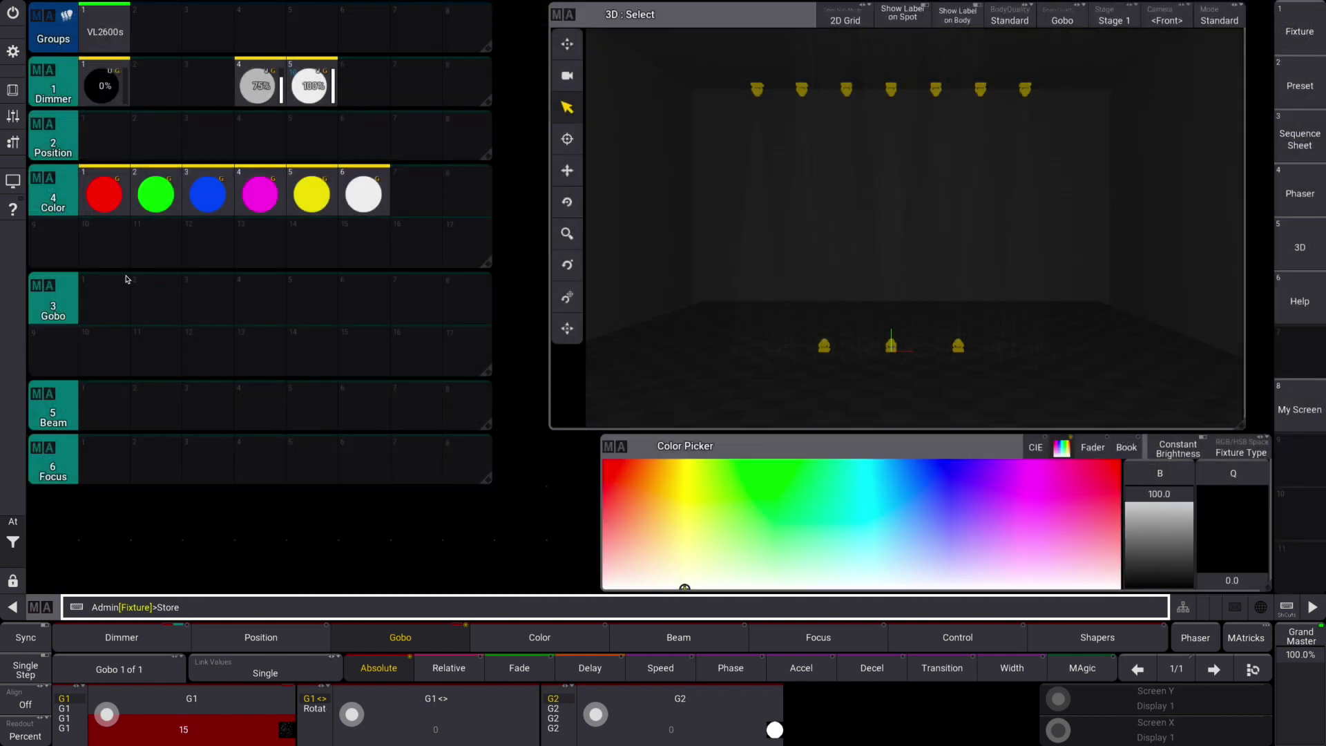
left_click(107, 309)
Set G1 to 28 for the flower-shaped gobo and store it as Gobo preset 2
left_click(107, 716)
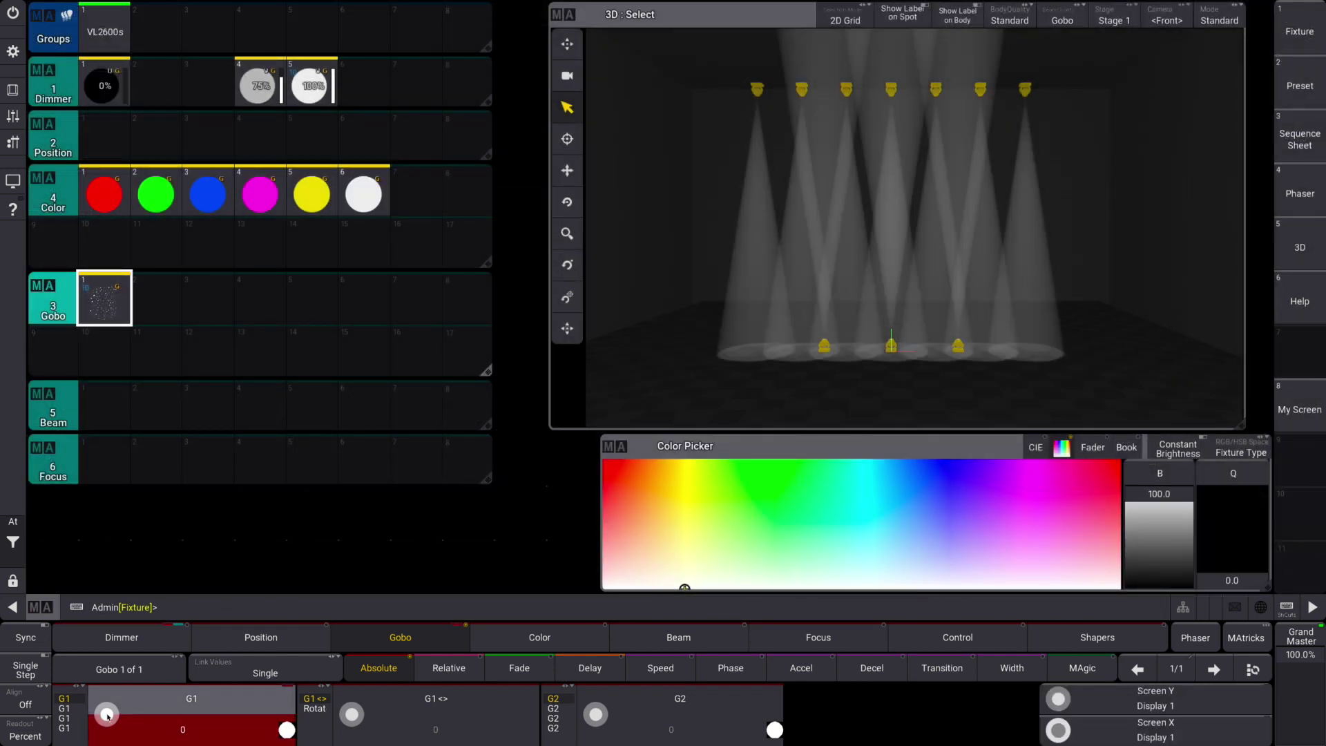
scroll(107, 716, "up", 6)
scroll(107, 716, "up", 1)
left_click(12, 90)
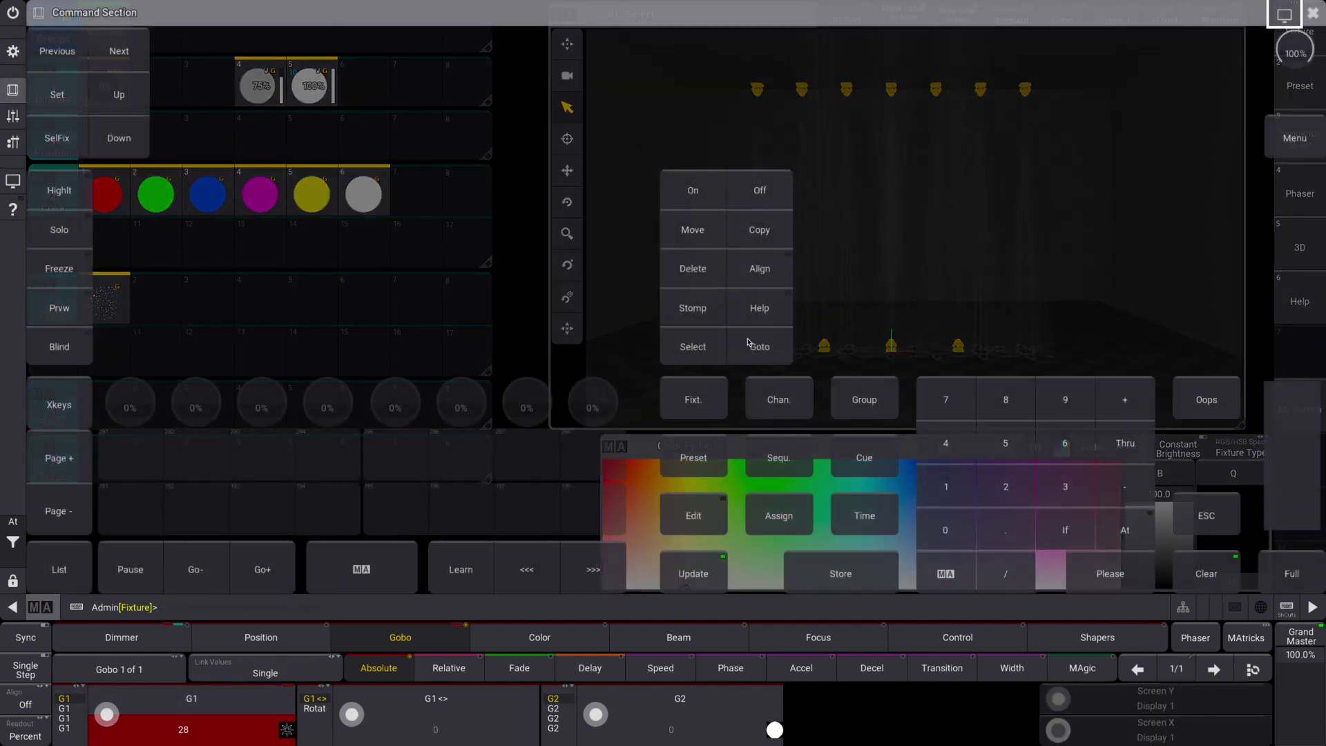
left_click(841, 573)
left_click(1312, 12)
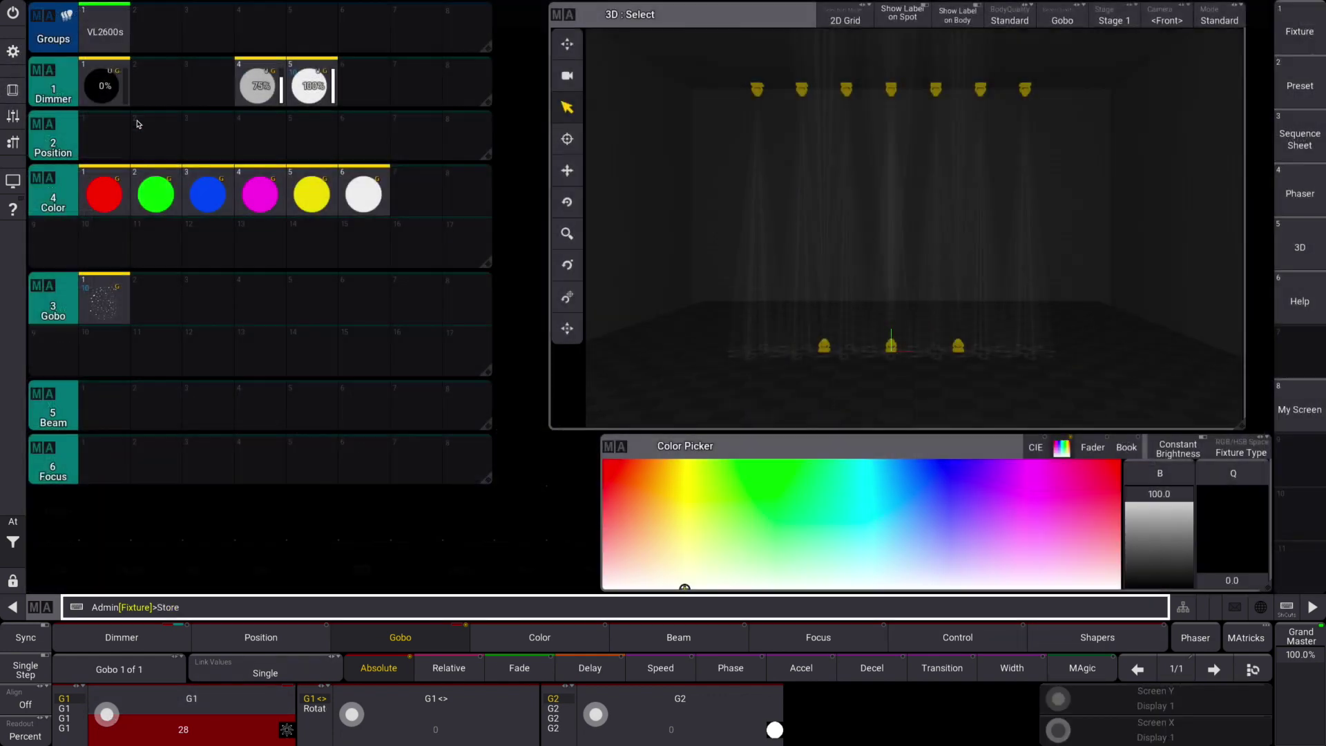
left_click(167, 306)
Raise G1 to 41 for the woven-pattern gobo and store it as Gobo preset 3
scroll(108, 711, "up", 1)
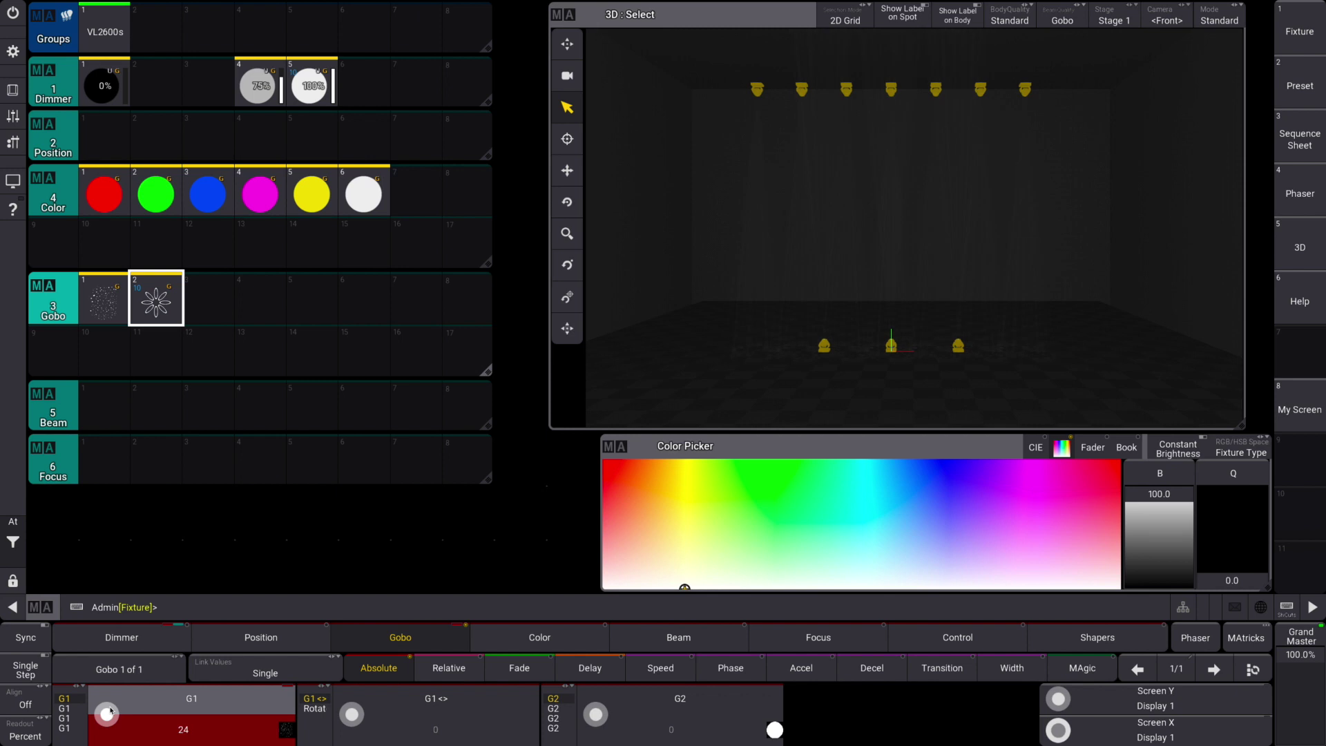
scroll(107, 713, "up", 5)
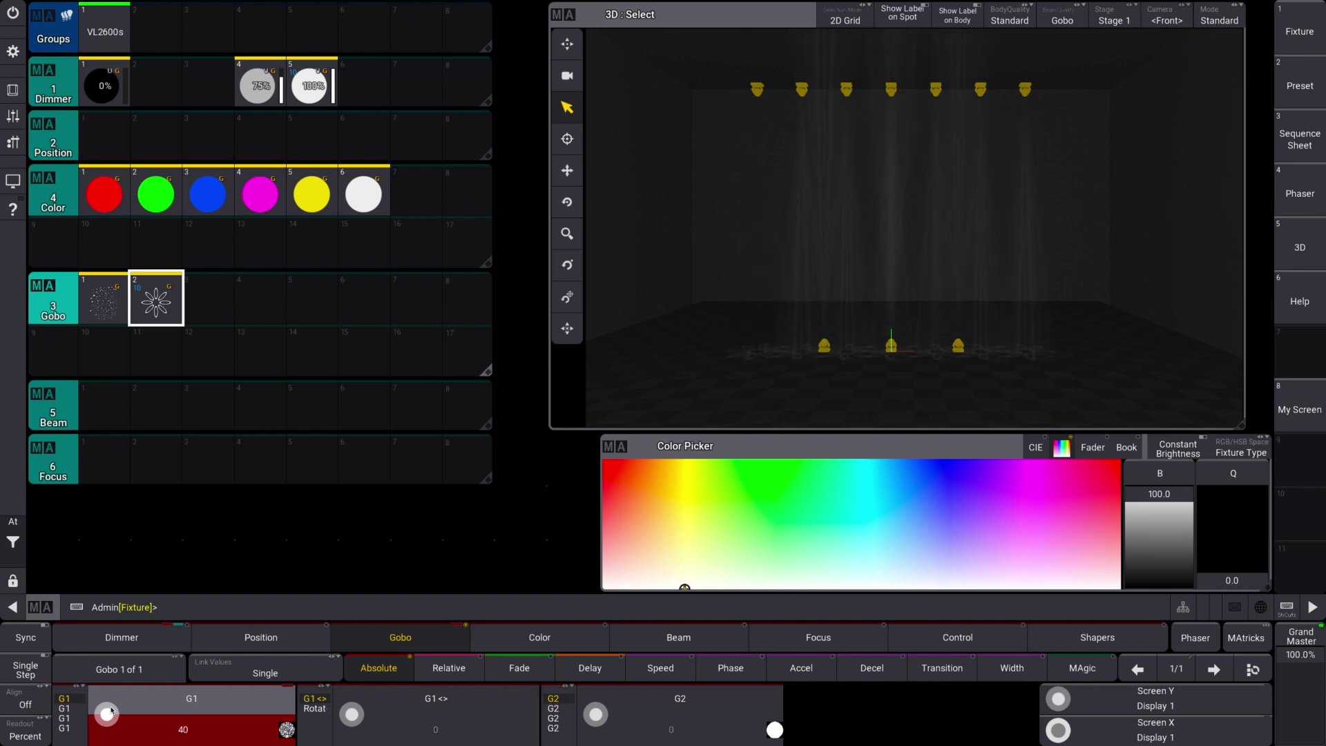
left_click(40, 607)
left_click(840, 574)
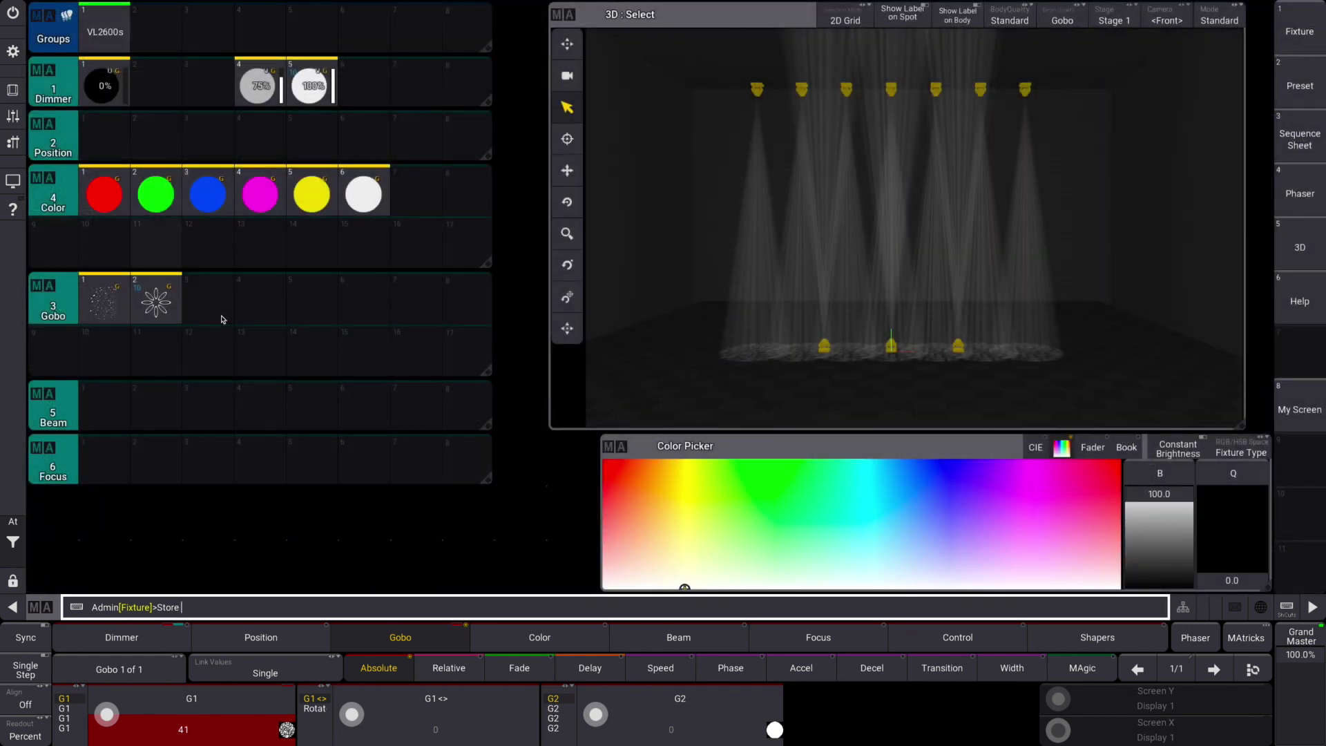
left_click(219, 315)
Raise G1 to 54 for the dashed-line gobo and store it as Gobo preset 4
scroll(107, 711, "up", 3)
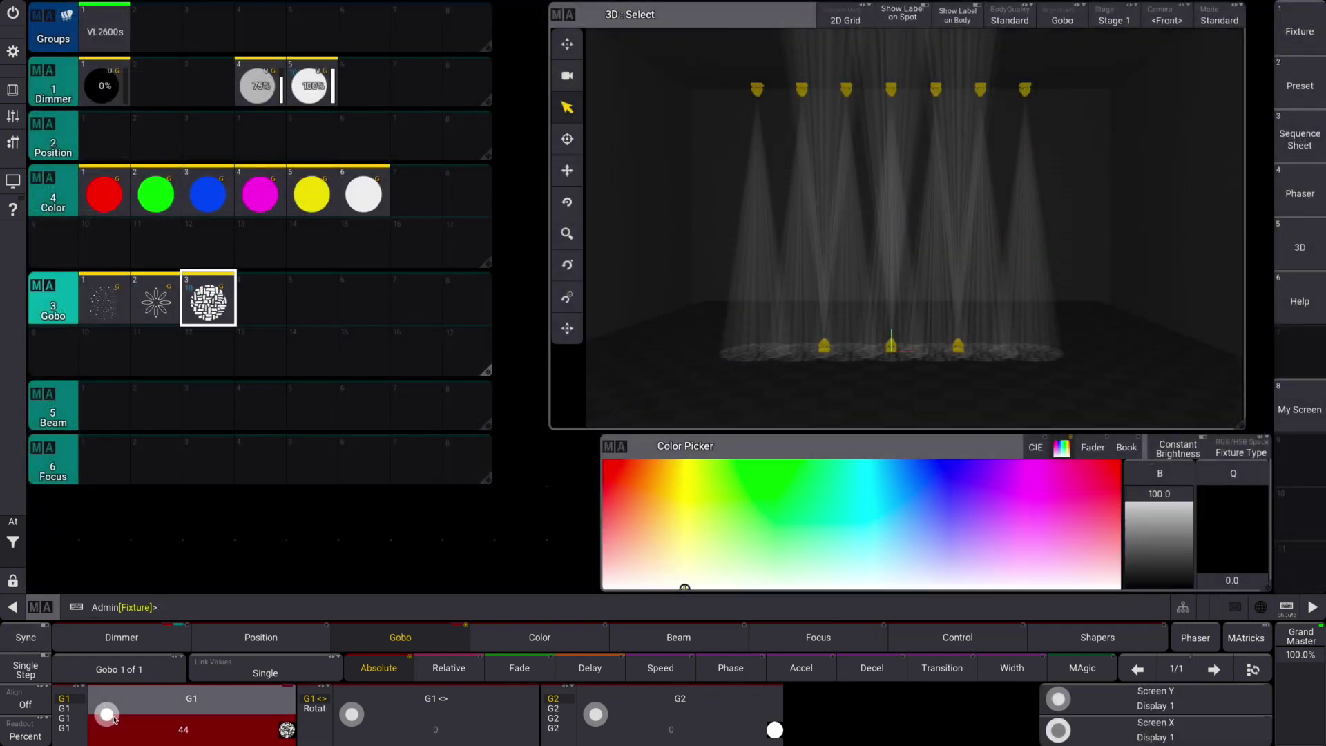
left_click(13, 90)
left_click(840, 573)
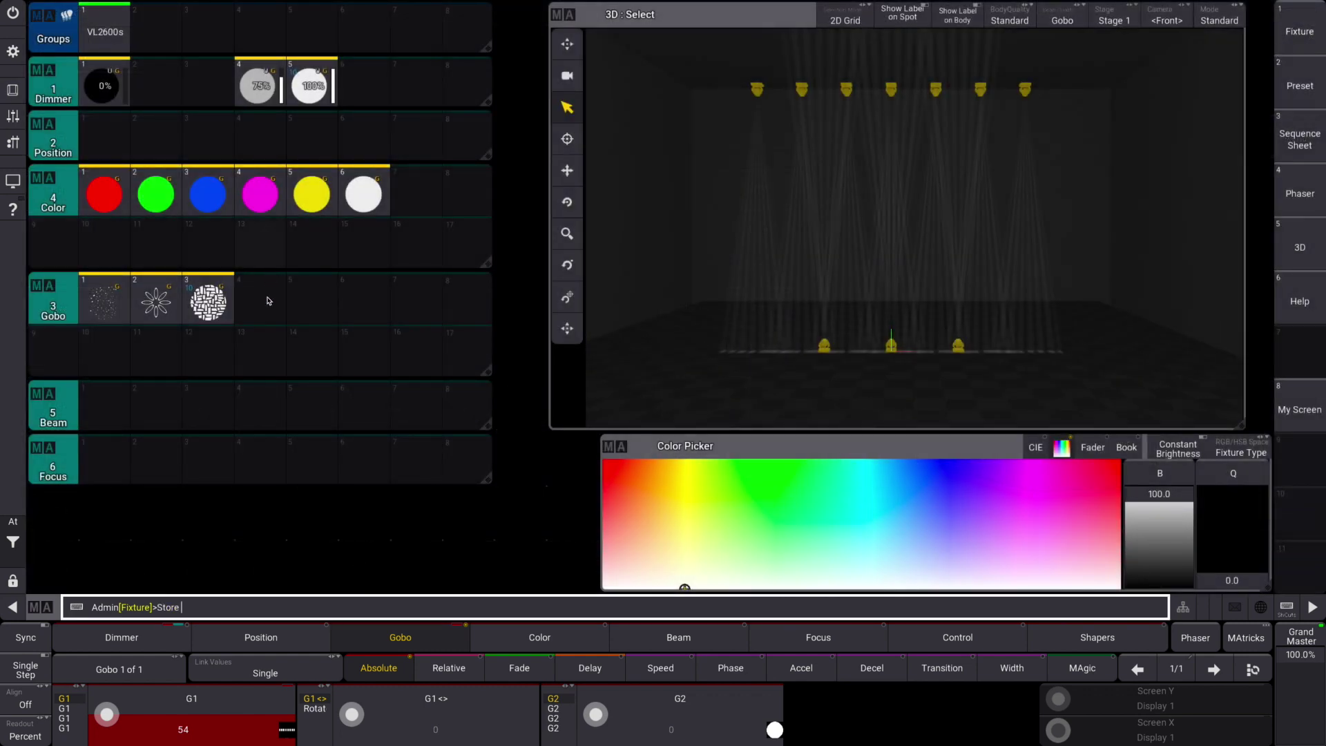
left_click(261, 299)
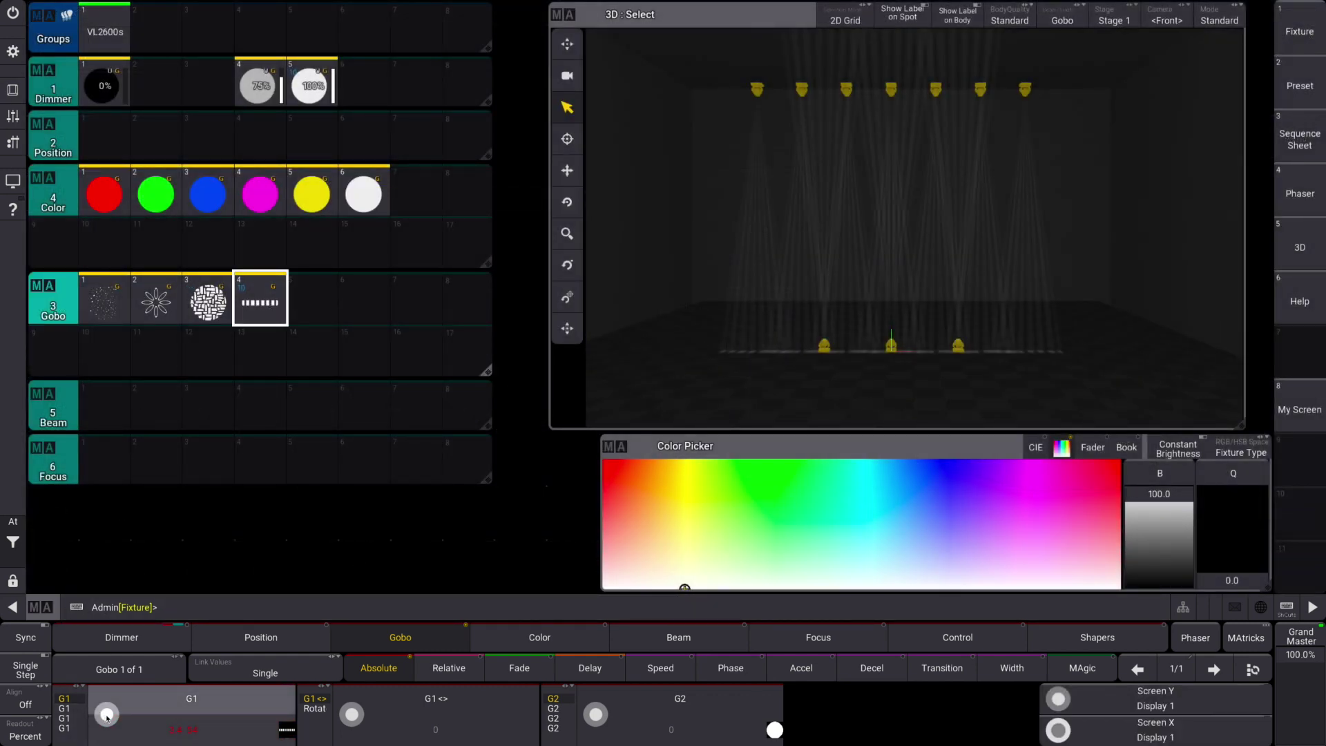
Raise G1 to 73 for the curved-stripe gobo and store it as Gobo preset 5
scroll(107, 717, "up", 5)
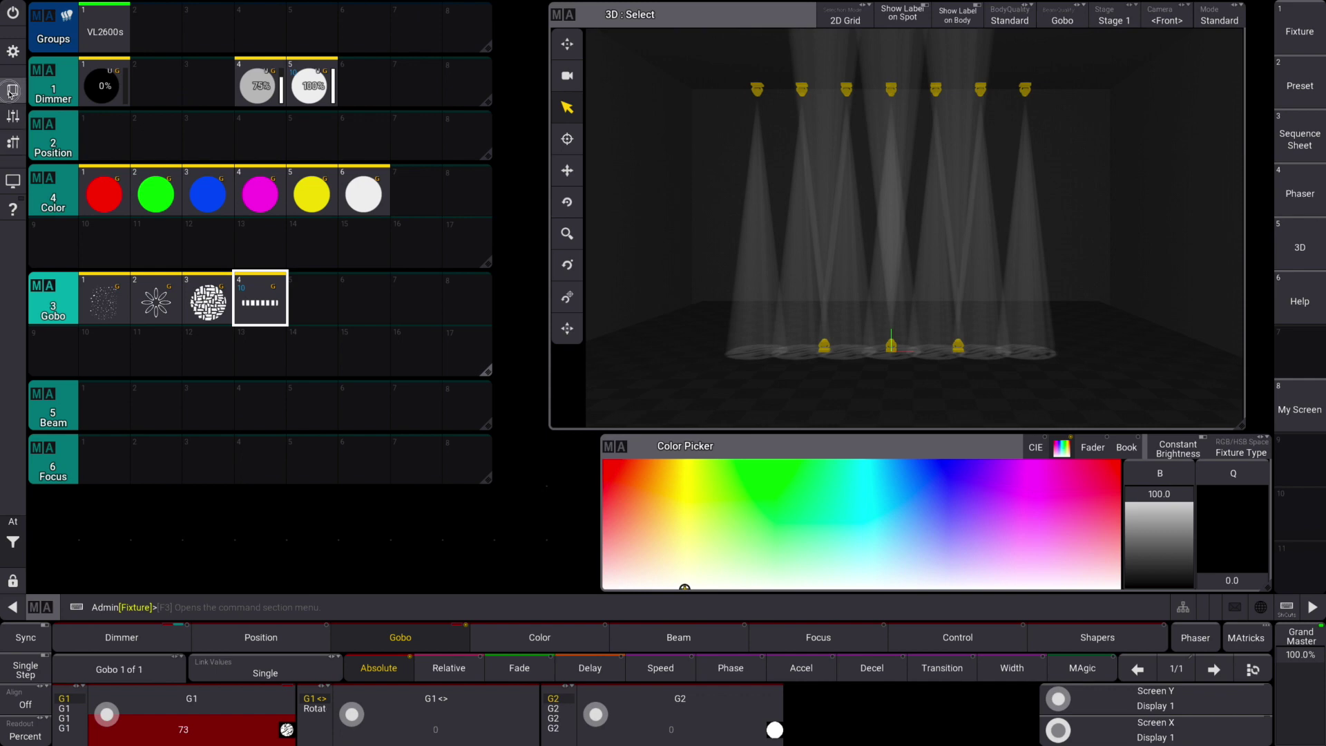
left_click(13, 90)
left_click(841, 572)
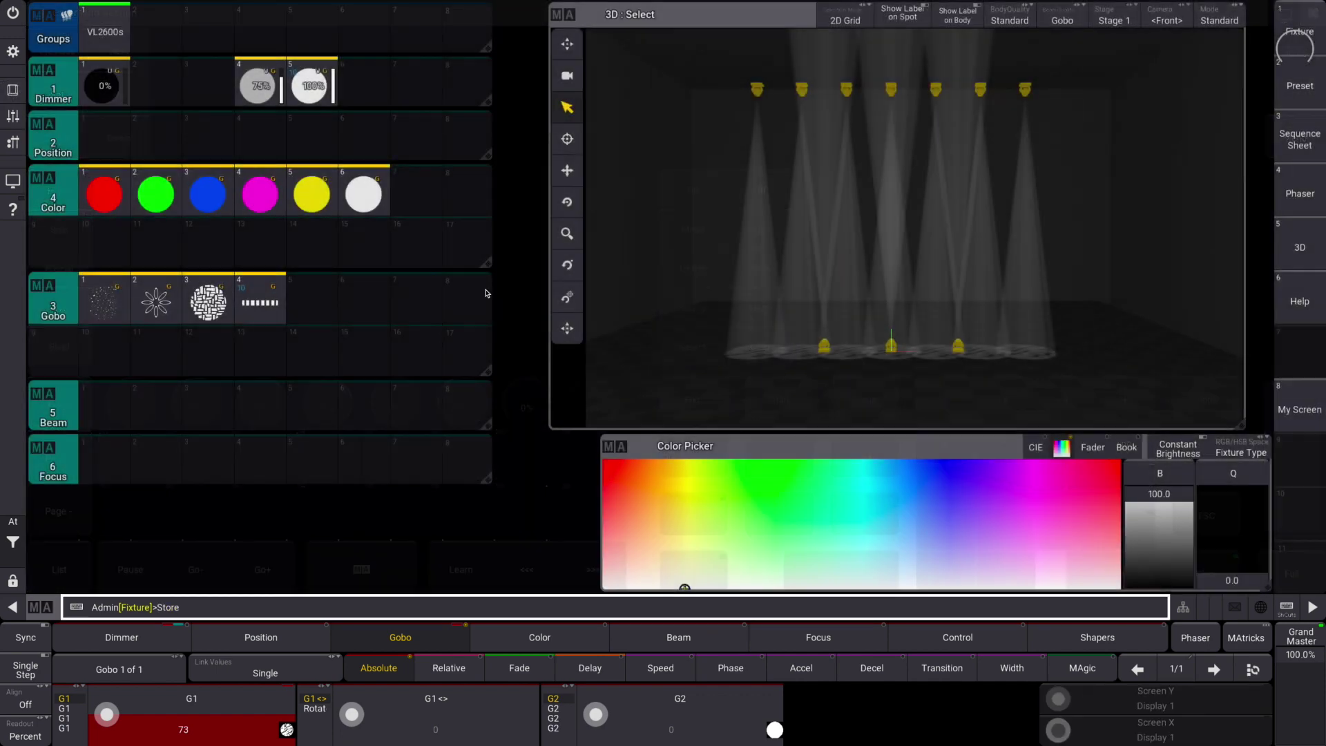
left_click(312, 298)
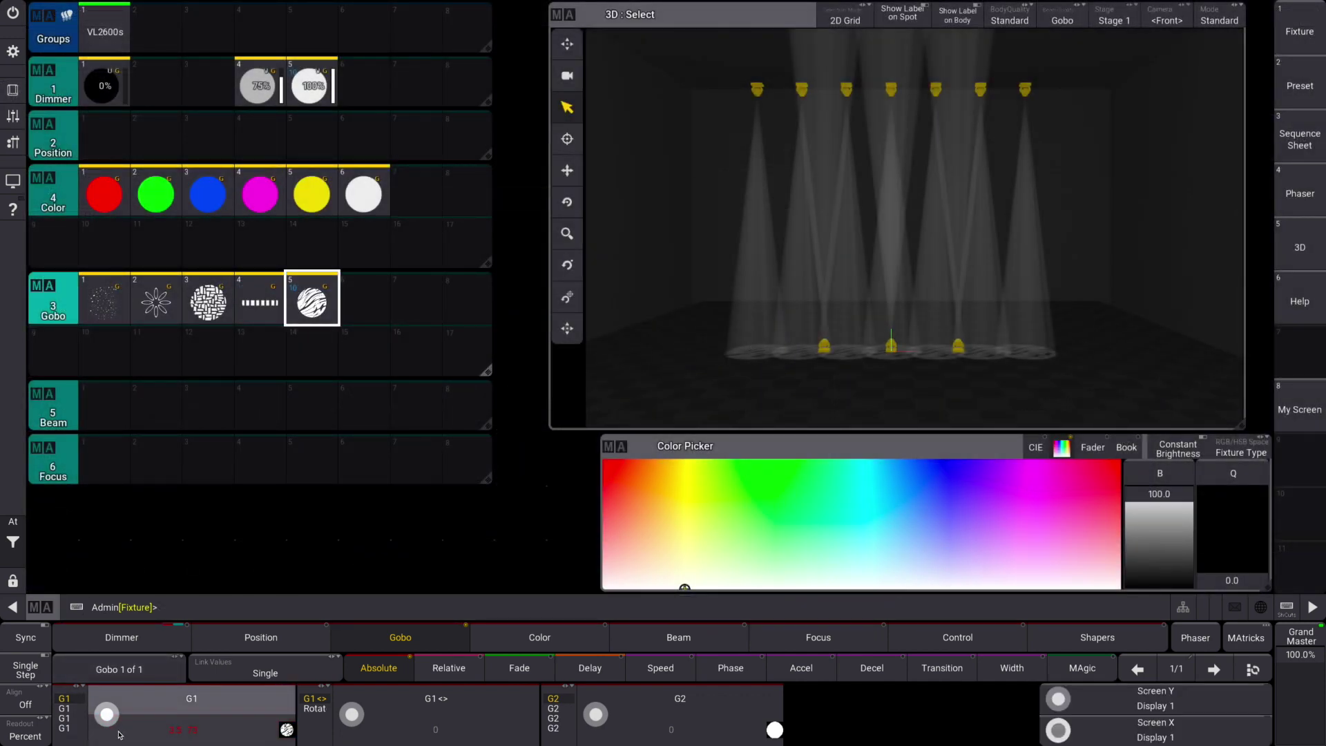
Raise G1 to 80 for the honeycomb gobo and store it as Gobo preset 6
scroll(120, 737, "up", 2)
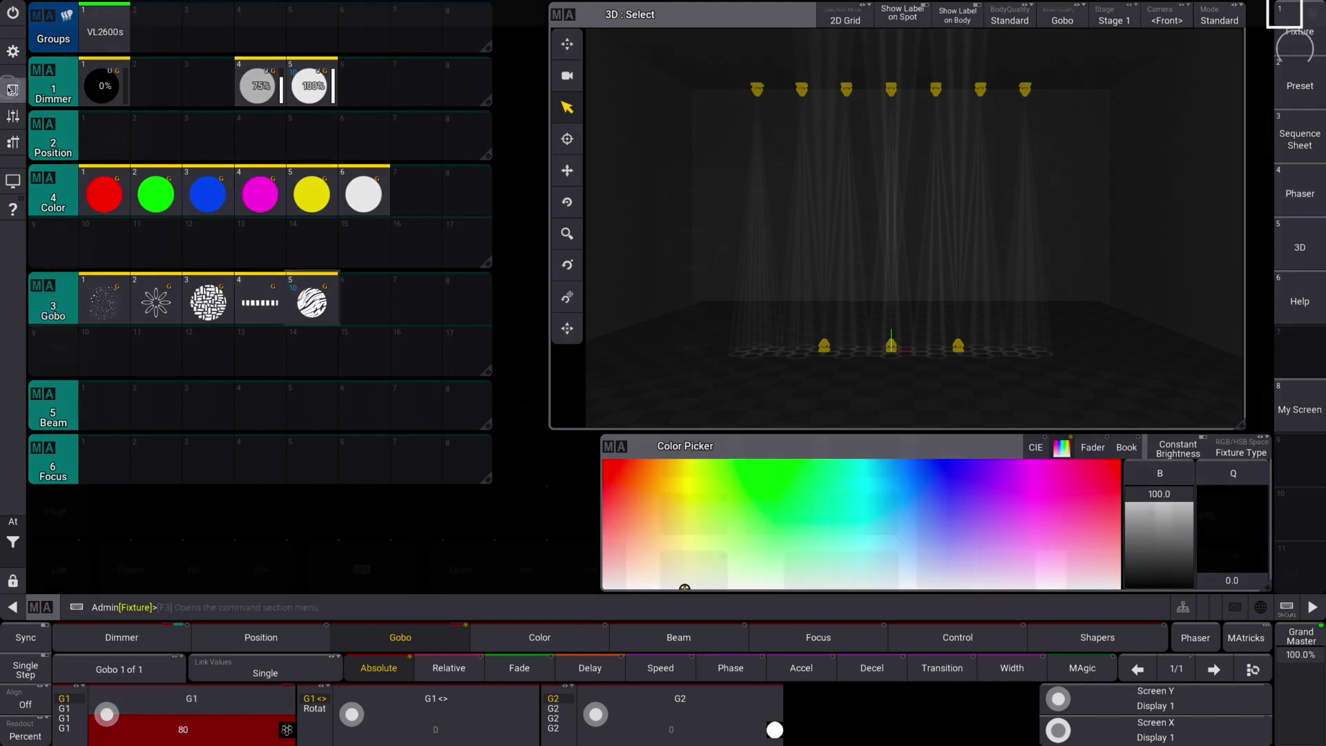
left_click(12, 90)
left_click(840, 573)
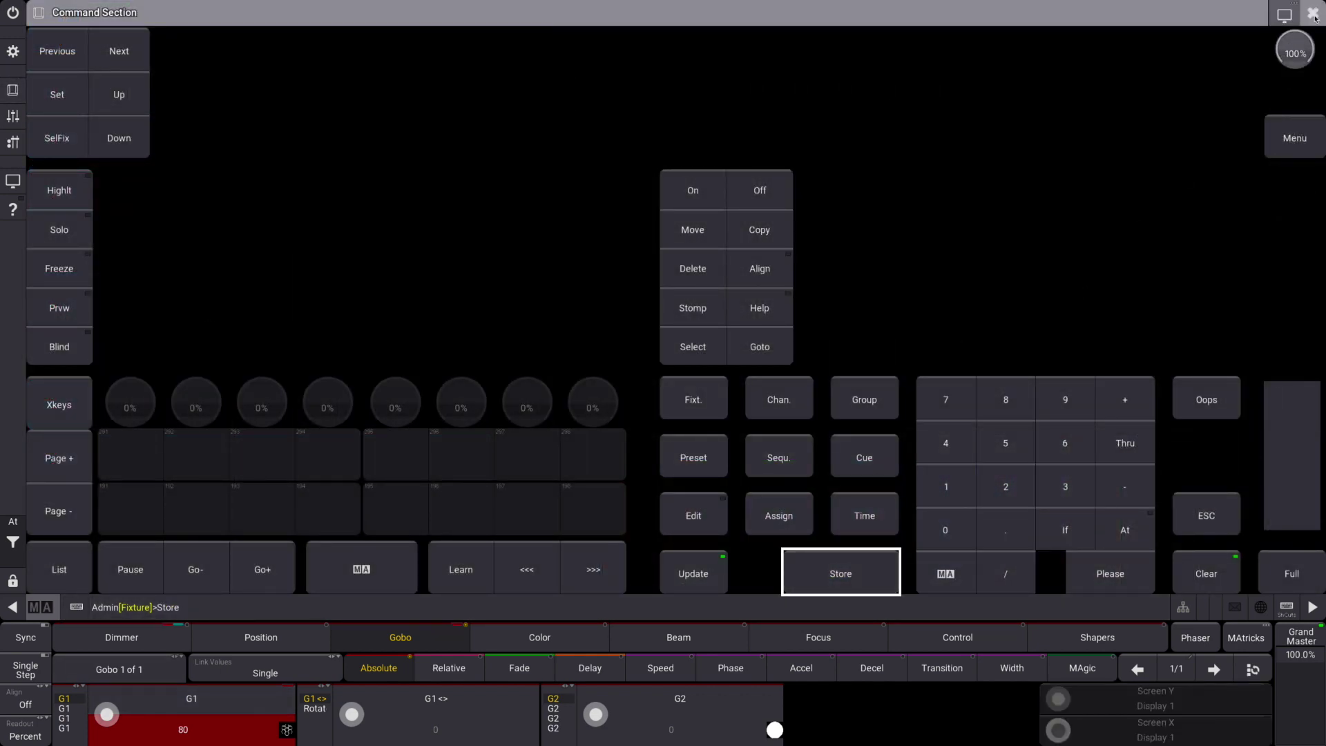
left_click(1312, 14)
left_click(364, 298)
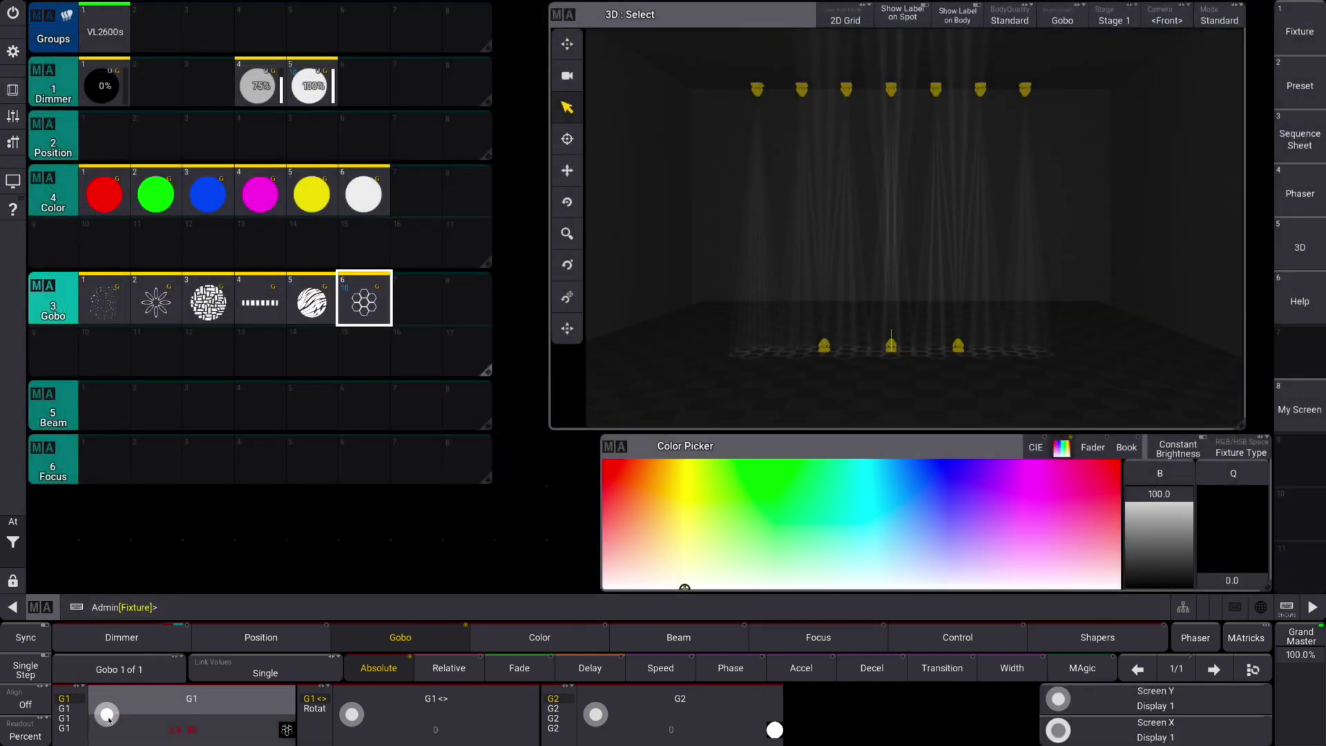
Raise G1 to 100 for the fine-textured gobo and store it as Gobo preset 7
scroll(107, 719, "up", 2)
scroll(107, 718, "up", 3)
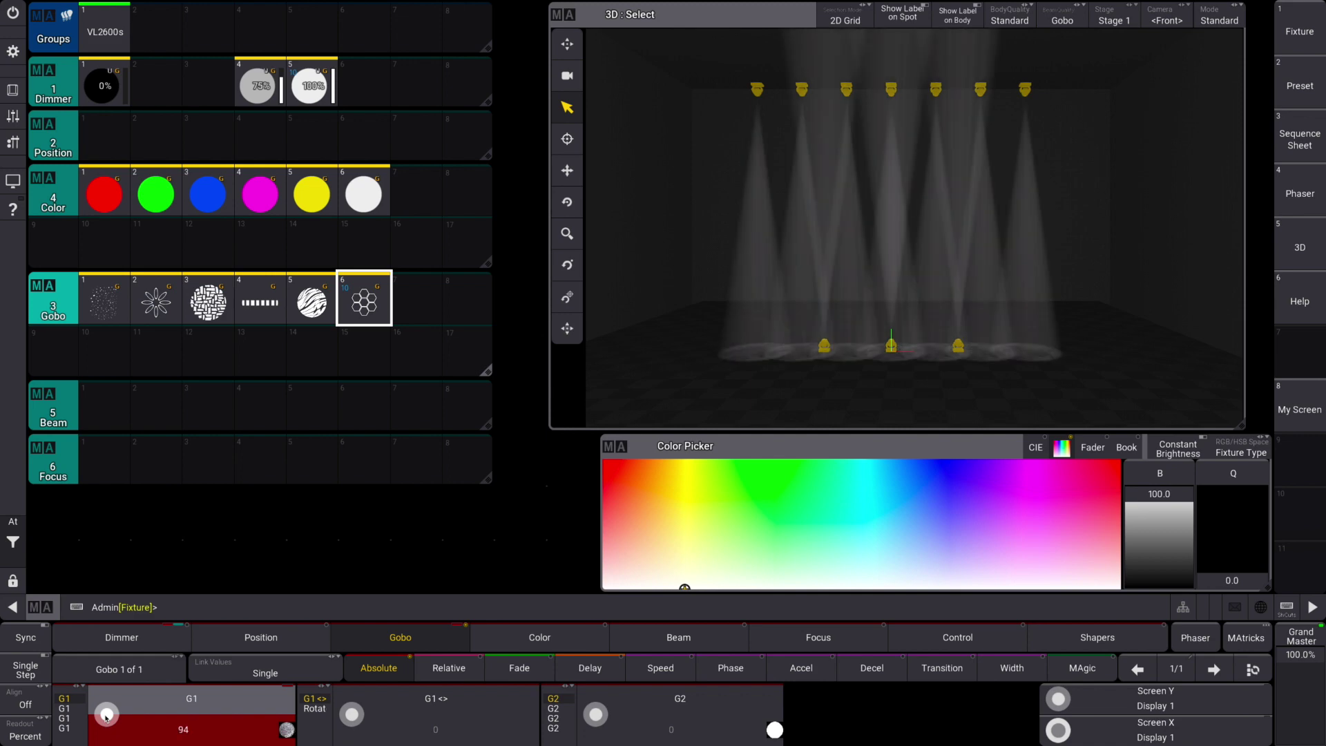
left_click(13, 90)
left_click(840, 573)
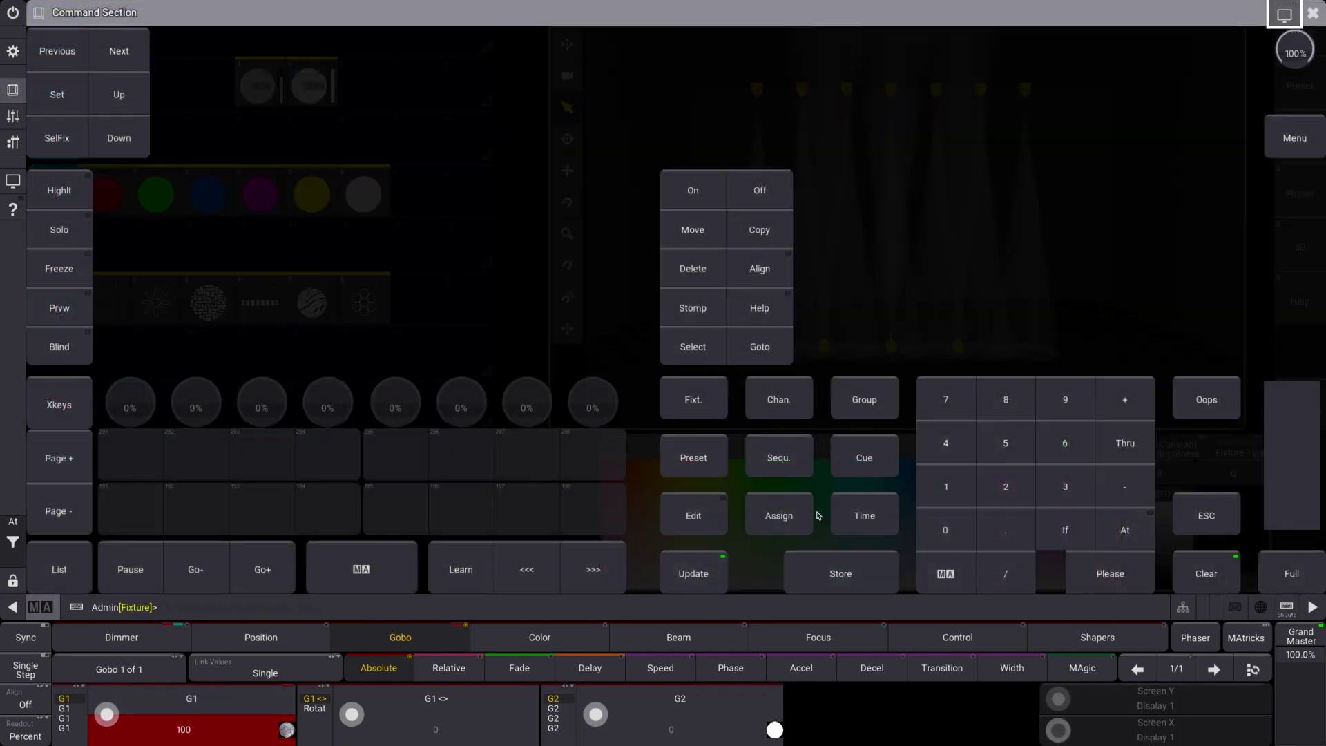
left_click(1313, 13)
left_click(416, 298)
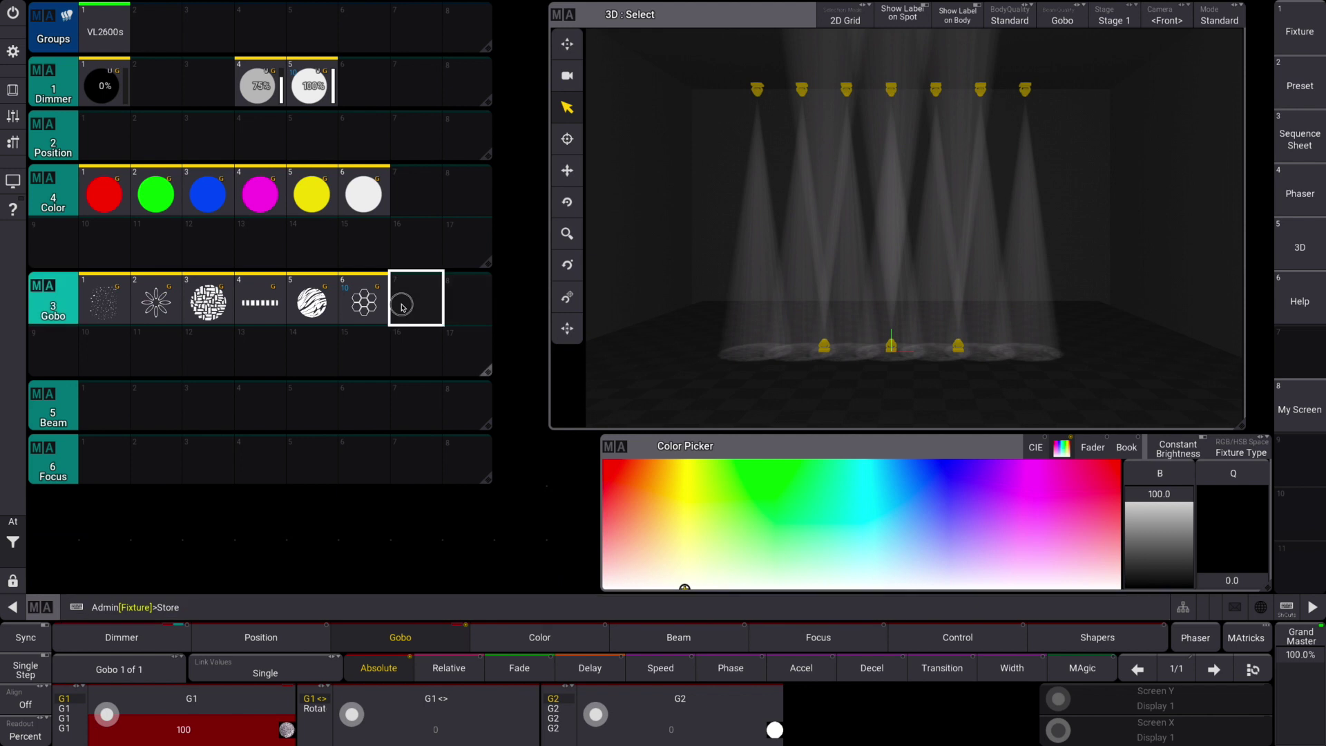
Return G1 to 0 so no gobo is used and store that state as Gobo preset 8
scroll(110, 717, "down", 5)
scroll(114, 715, "down", 5)
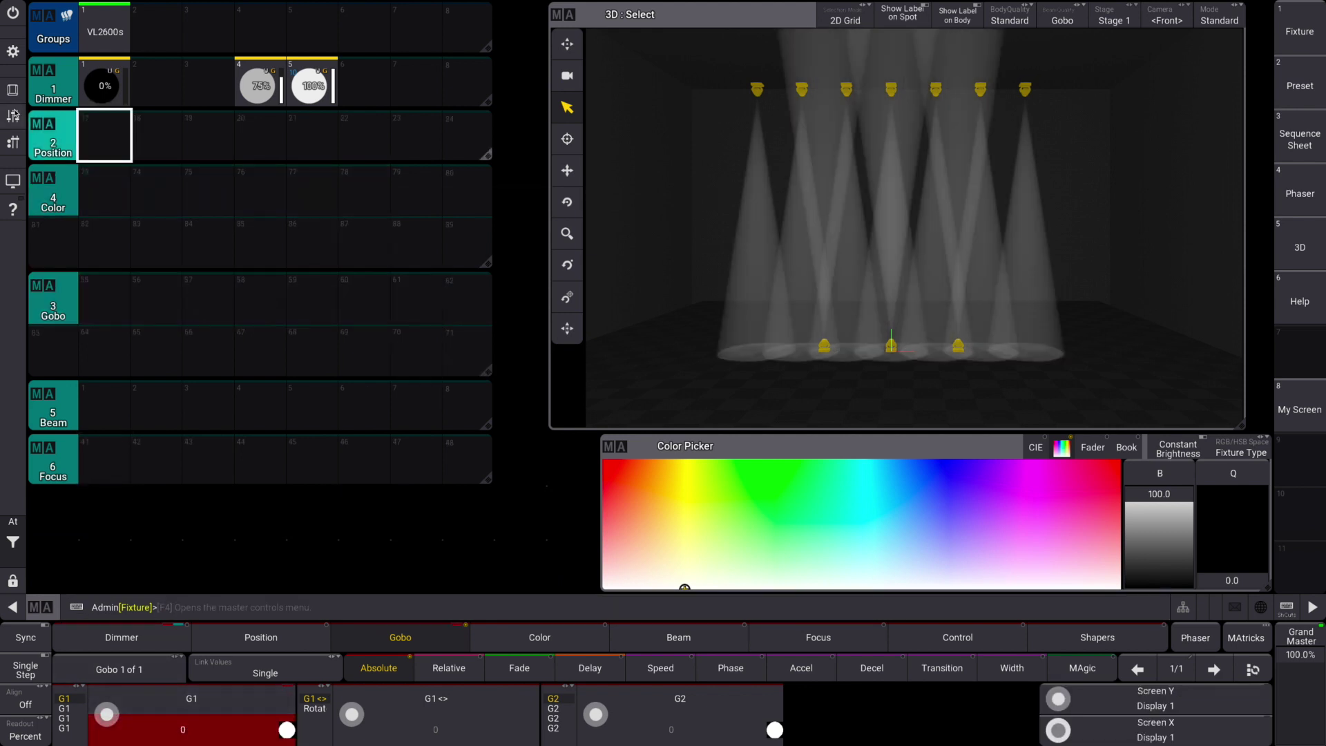
scroll(222, 227, "up", 8)
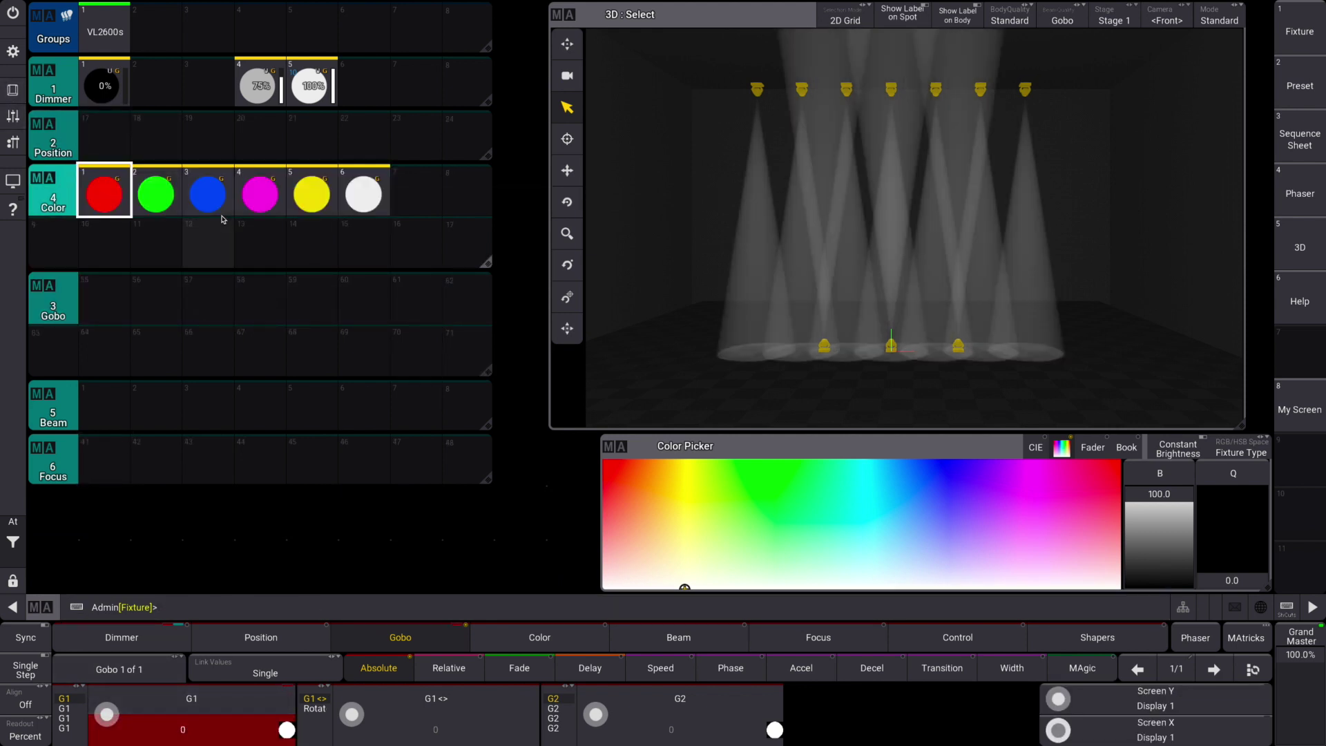
scroll(207, 314, "up", 6)
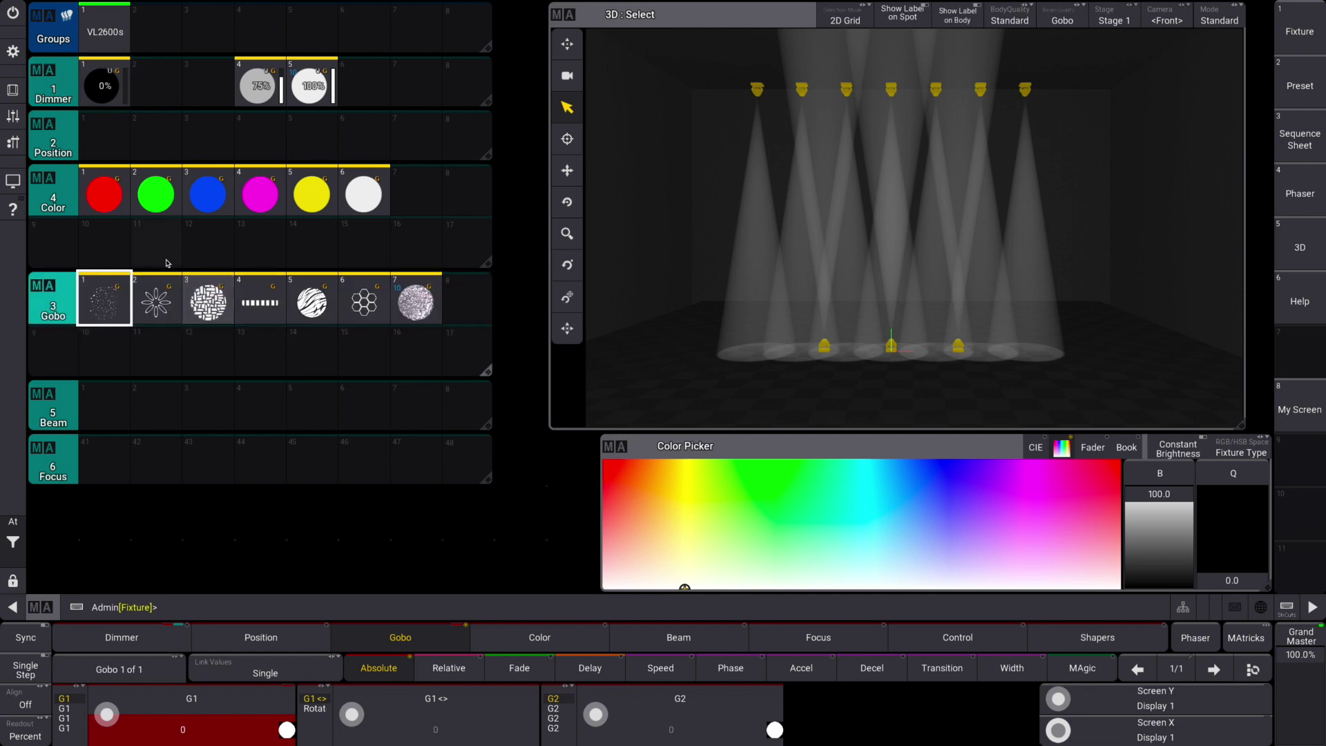
left_click(12, 90)
key("s")
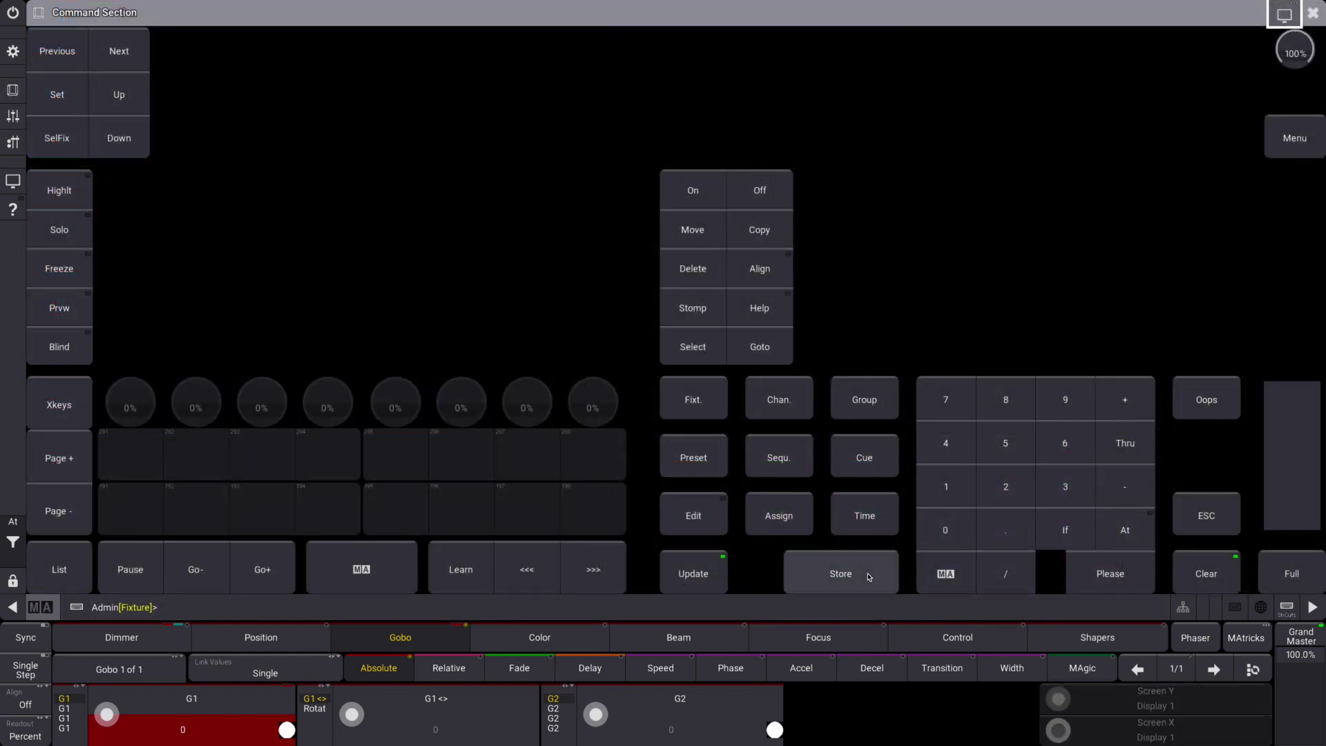
left_click(1310, 13)
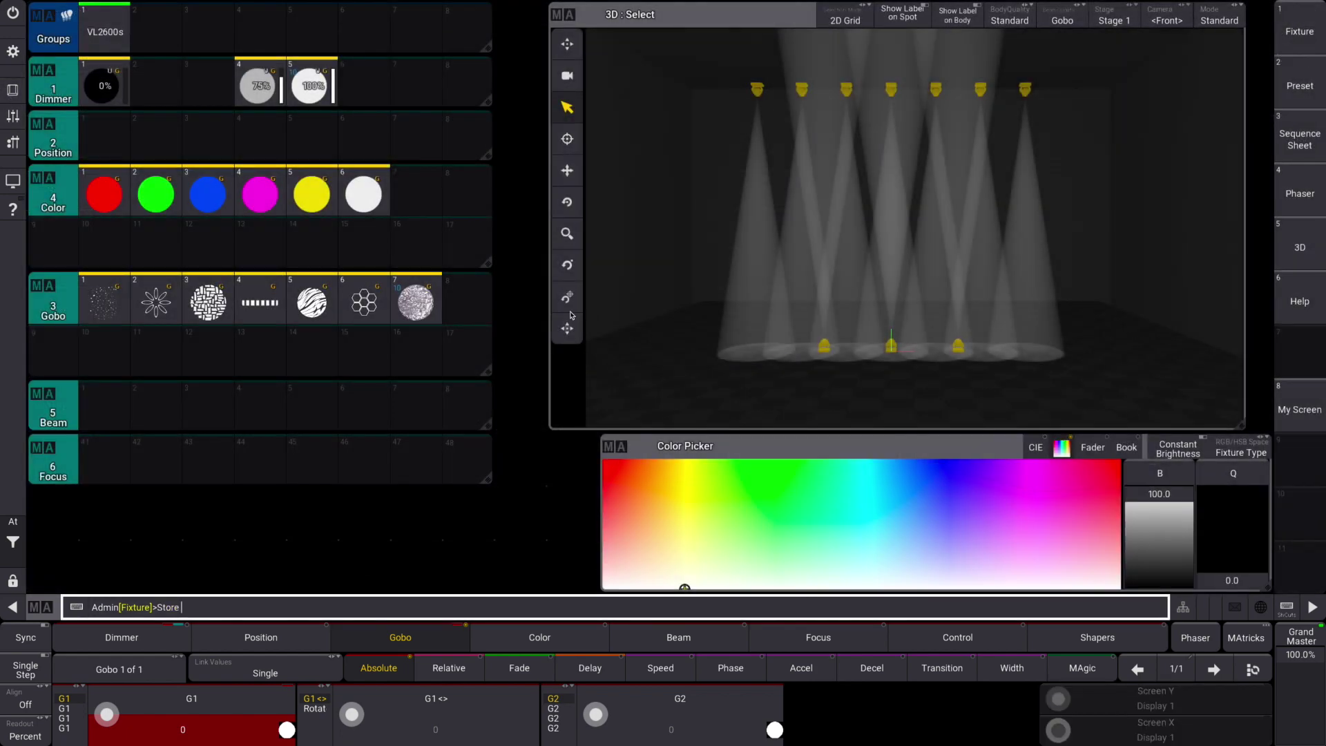
left_click(467, 302)
Label Gobo preset 8 as "Open"
key("l")
left_click(480, 319)
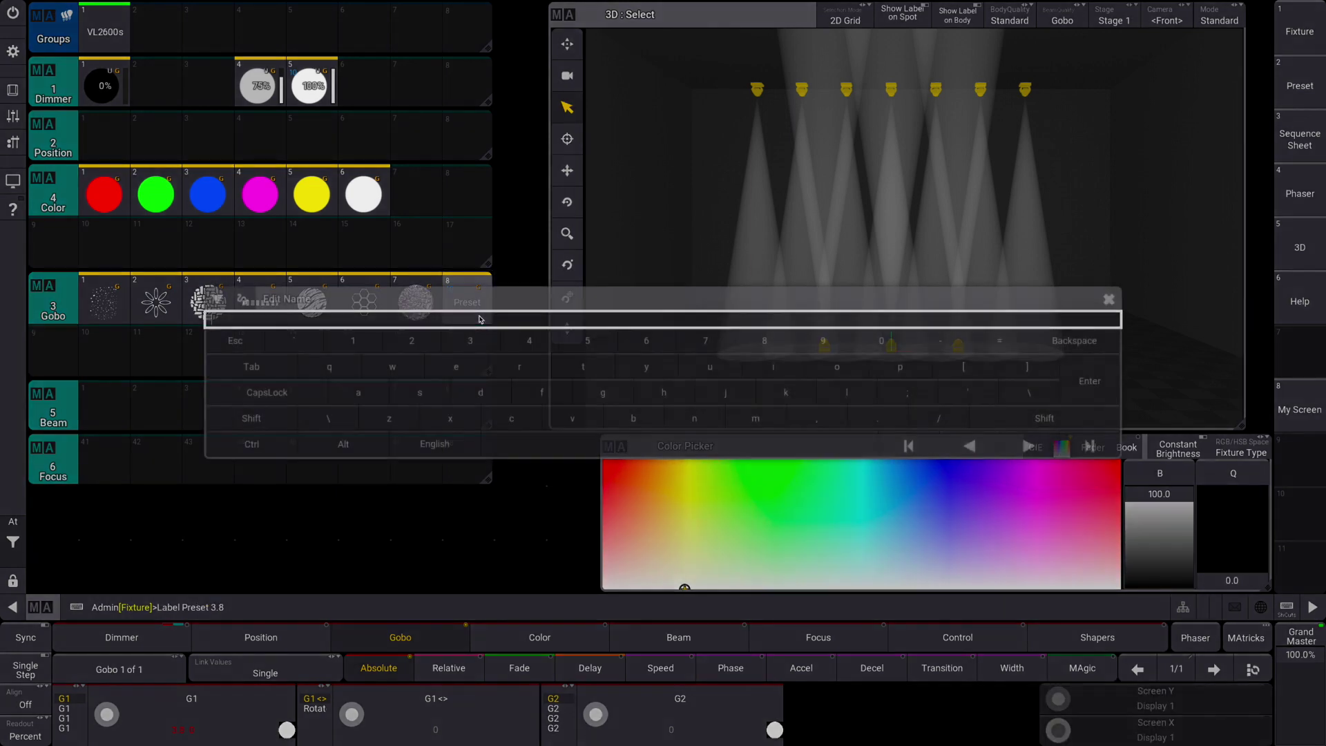
type("Open")
key("Return")
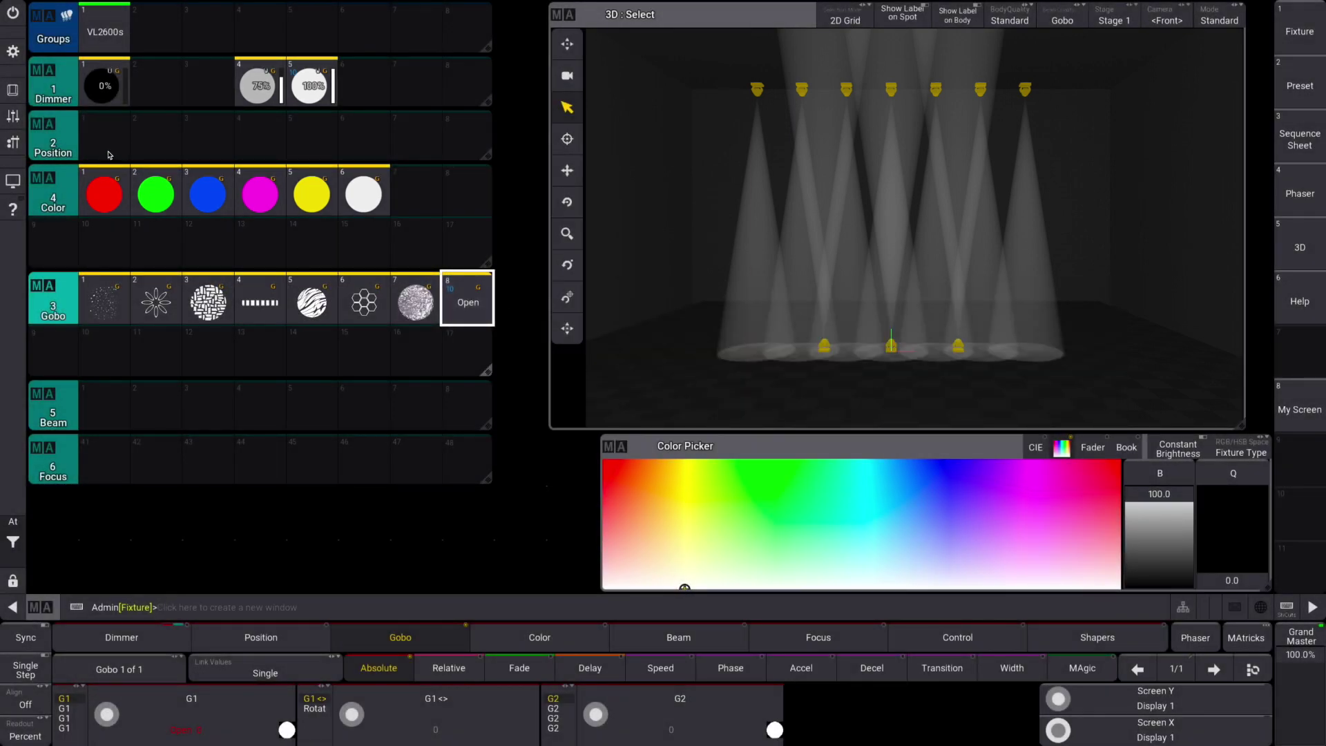
Clear the programmer, reselect the VL2600s group and recall its 100% dimmer preset
left_click(12, 91)
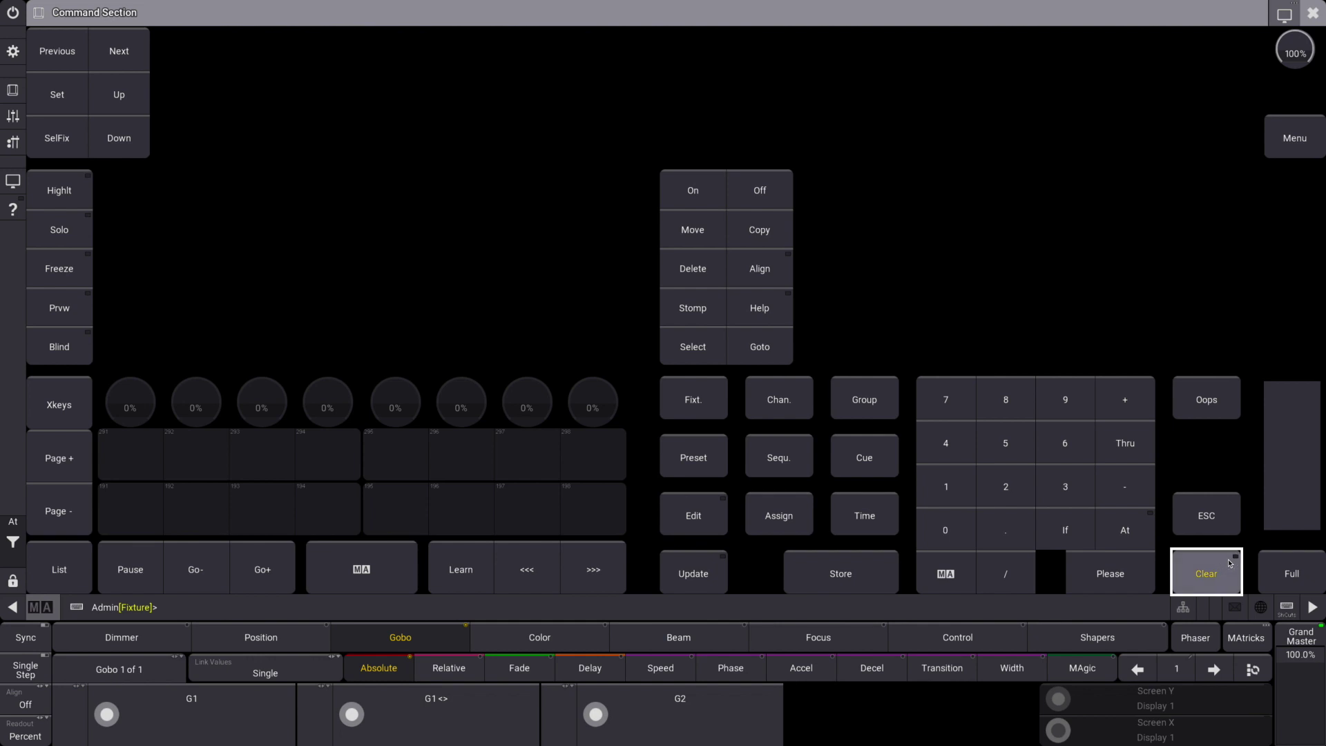
left_click(1312, 12)
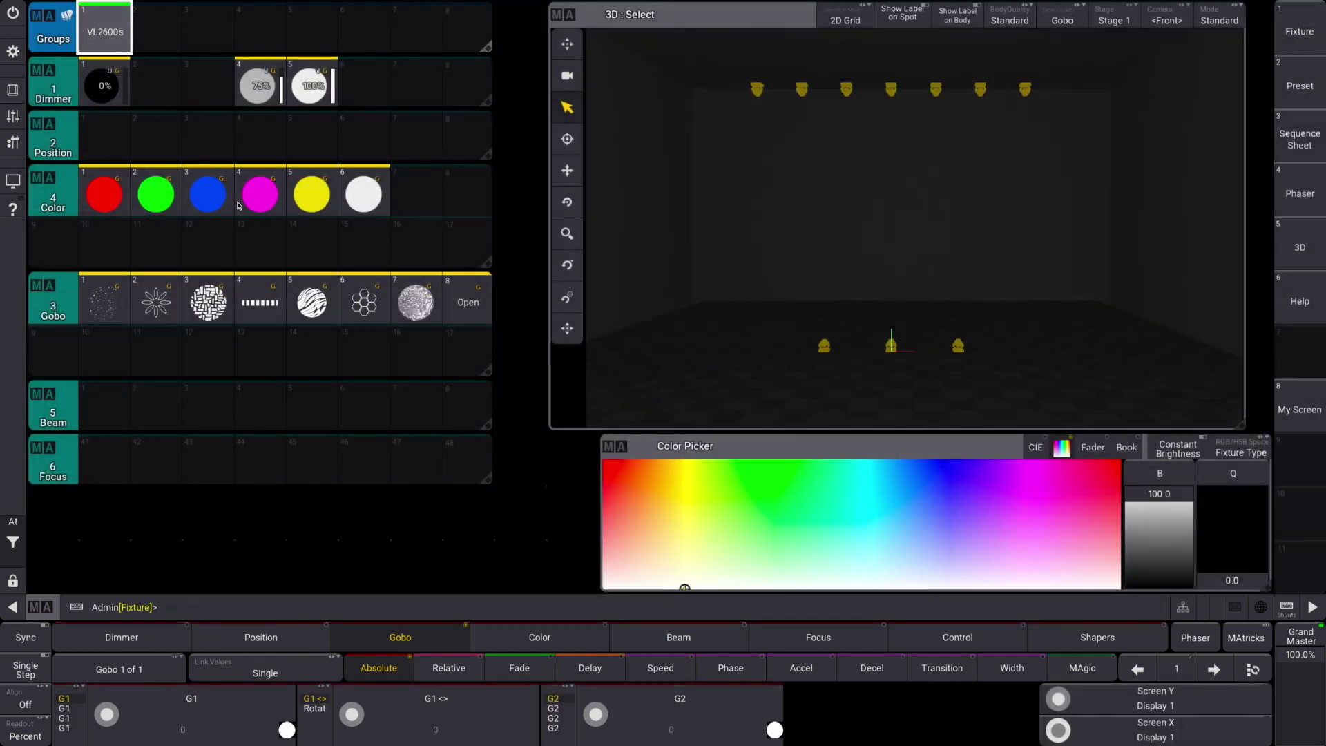
left_click(311, 86)
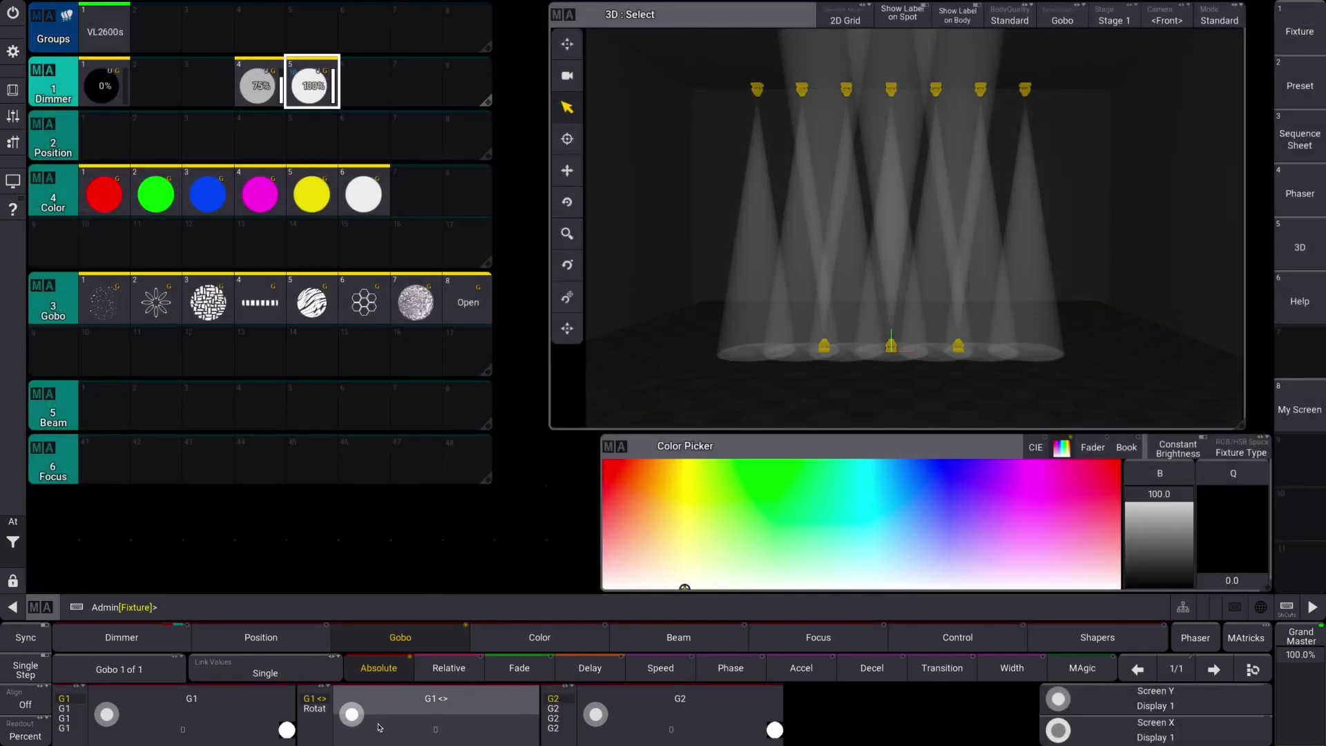
Recall Gobo preset 3 and try out different G1 rotation values on the gobo
left_click_drag(344, 716, 363, 720)
scroll(226, 716, "up", 3)
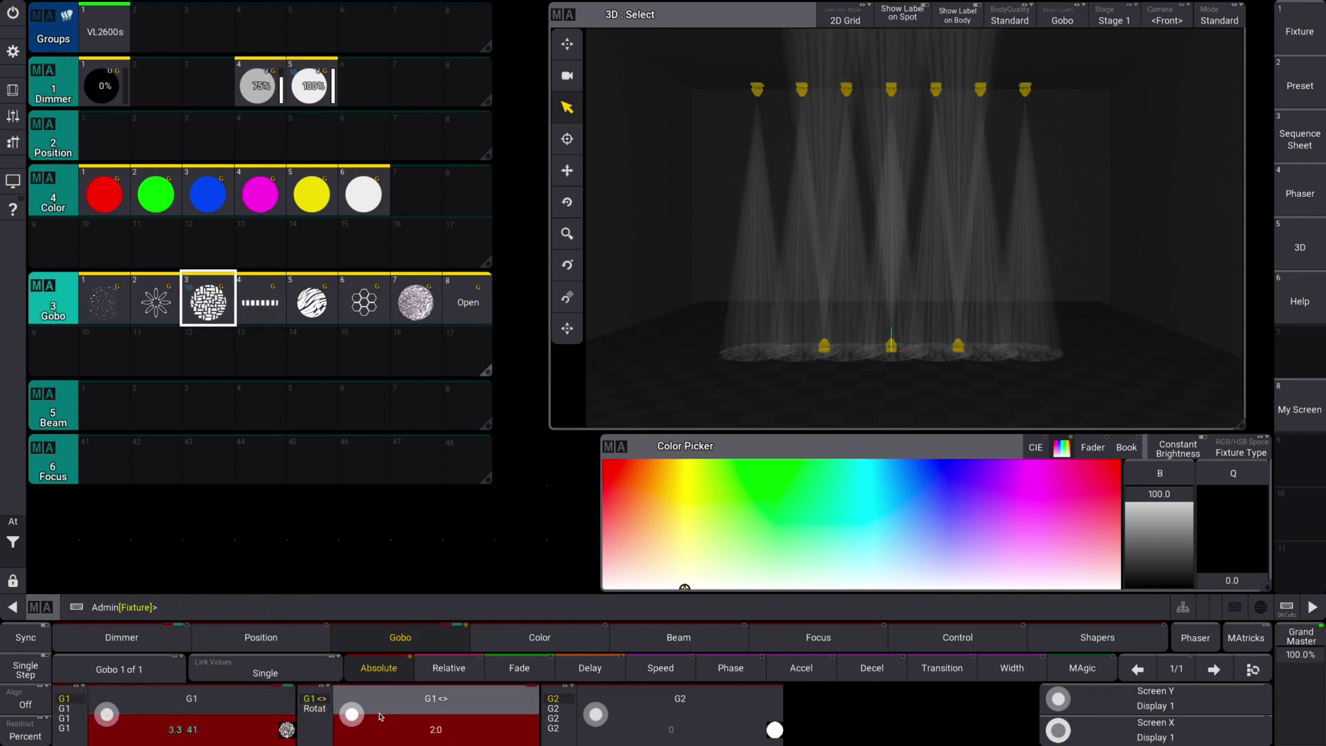
left_click_drag(355, 716, 366, 718)
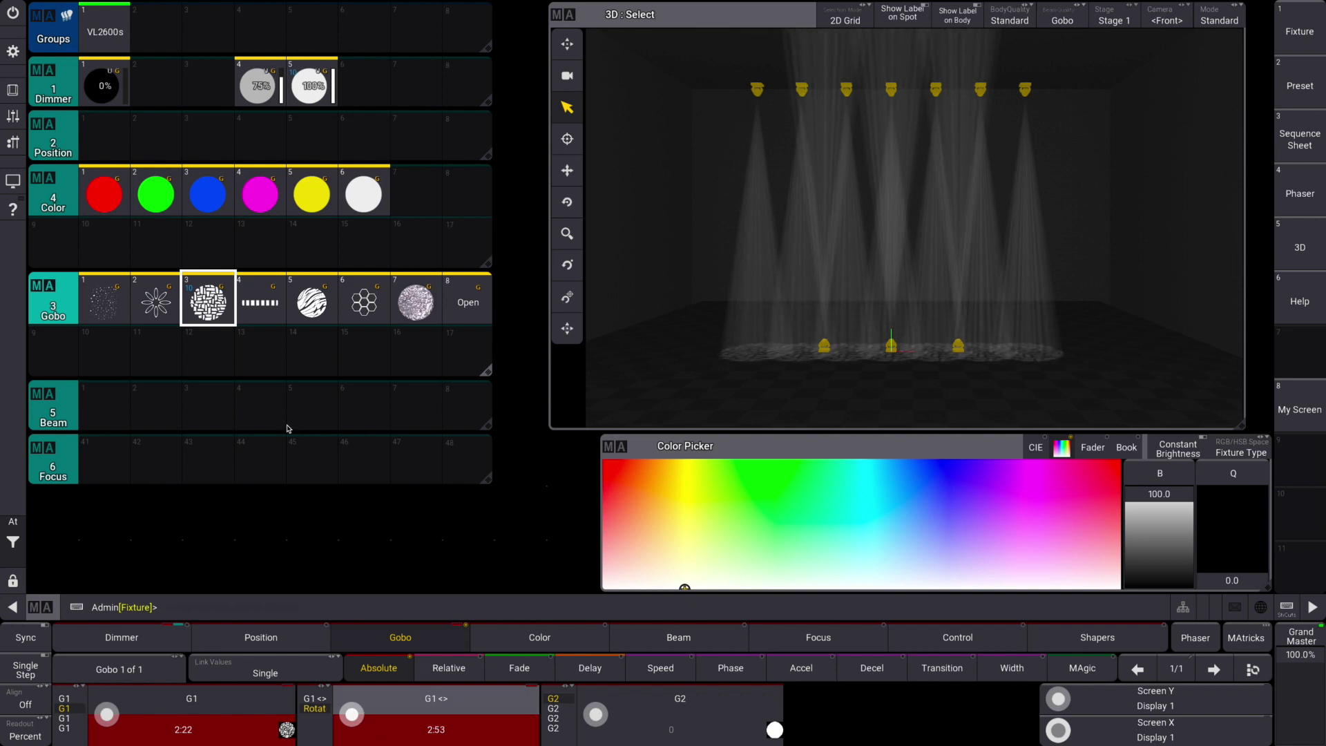
mouse_move(236, 737)
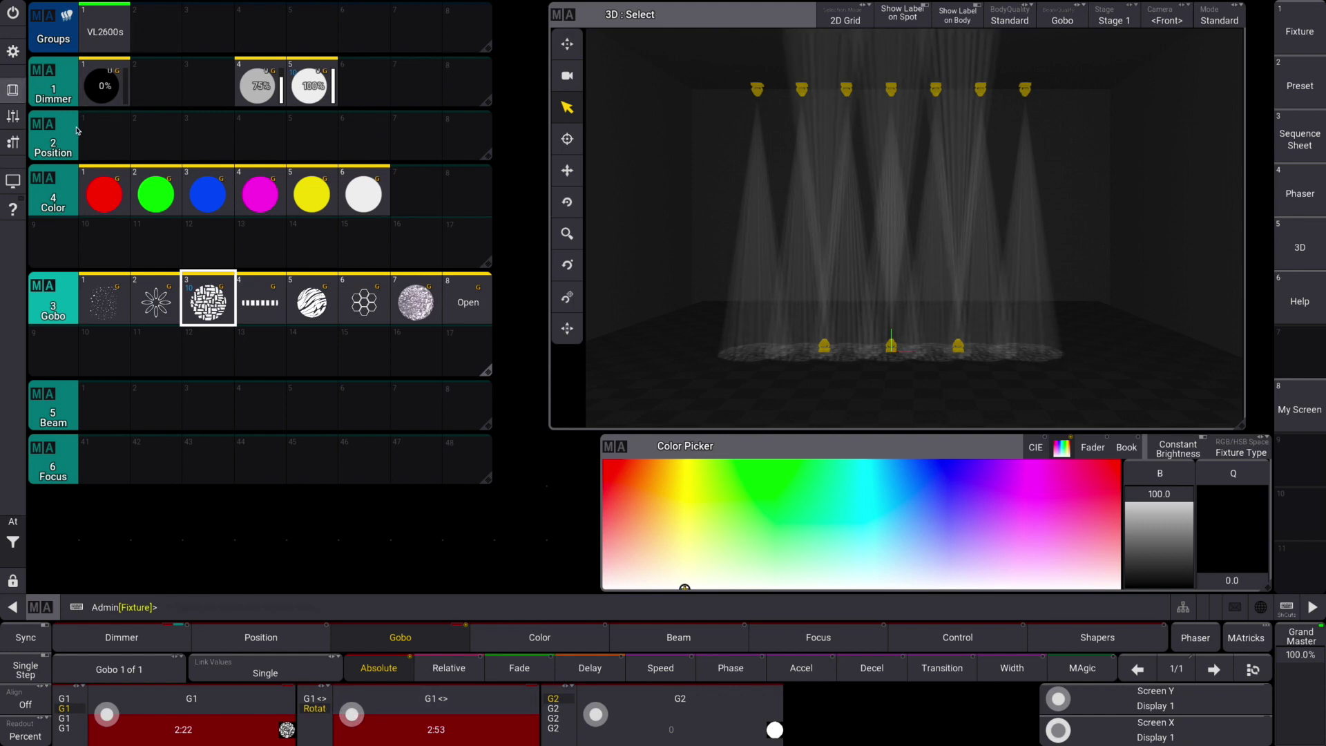
Clear the programmer, reselect the VL2600s group and recall its 100% dimmer preset
left_click(14, 90)
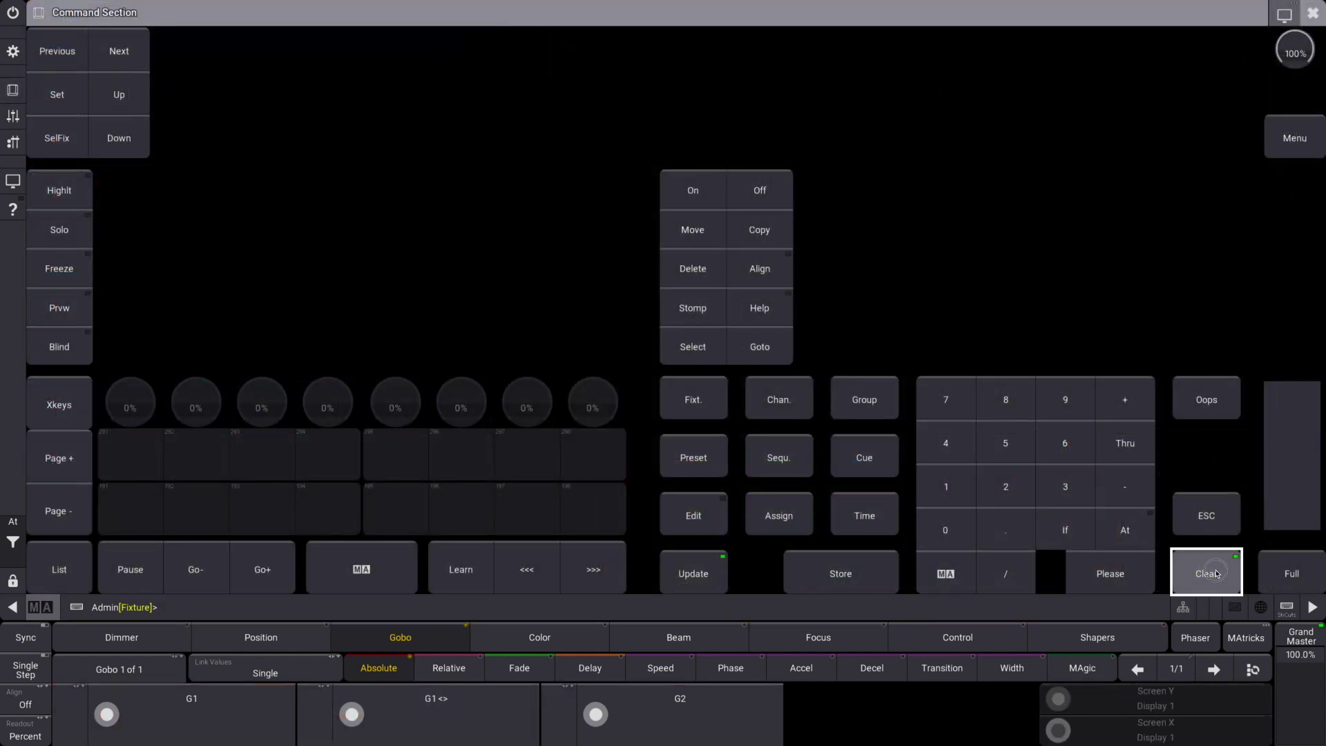
left_click(1312, 12)
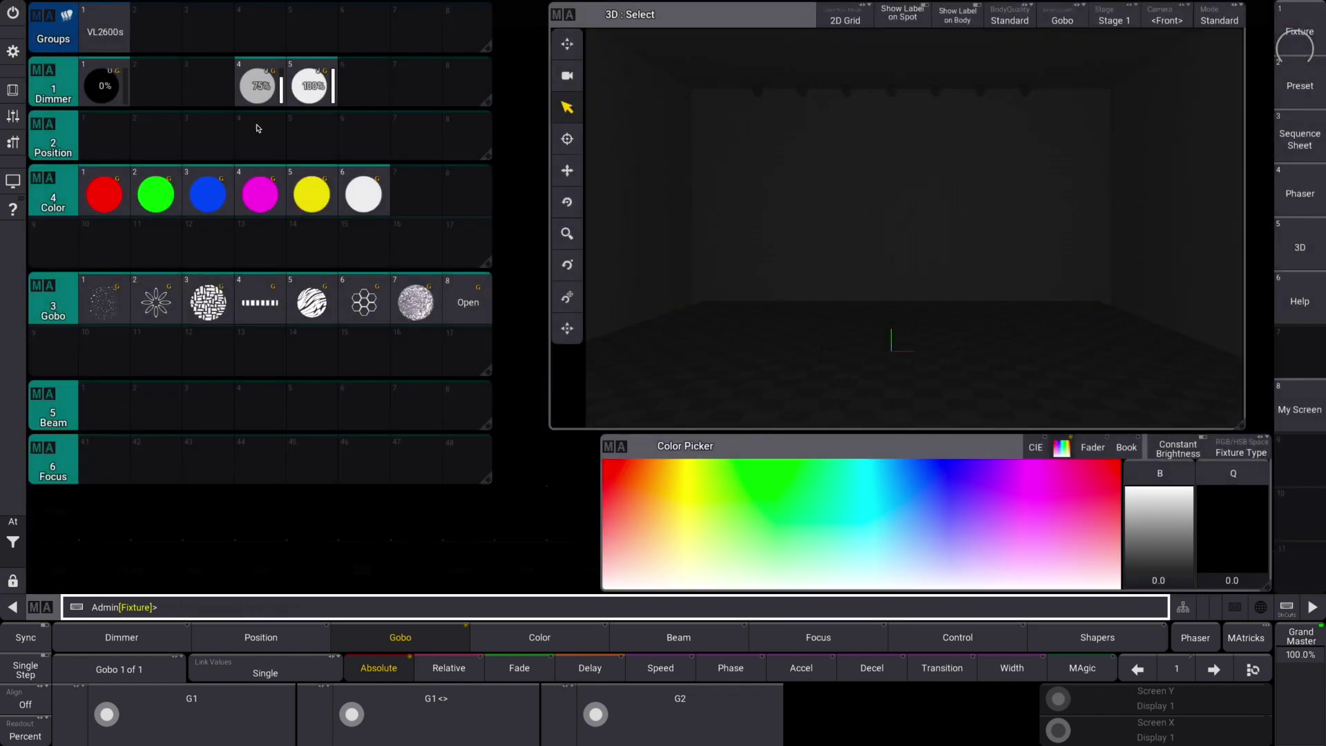
left_click(92, 32)
left_click(310, 84)
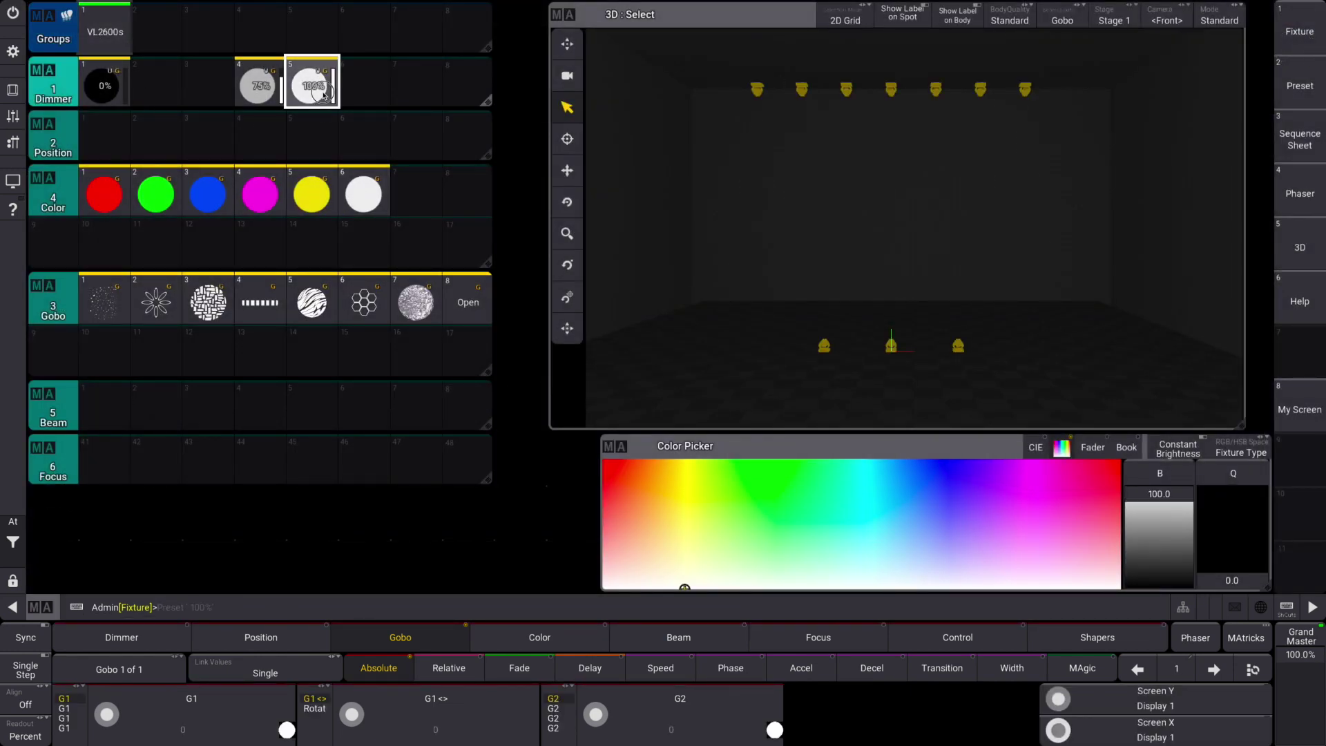
Try out the second gobo wheel by raising G2 to 100, then return it to 0
left_click(606, 722)
scroll(605, 723, "up", 5)
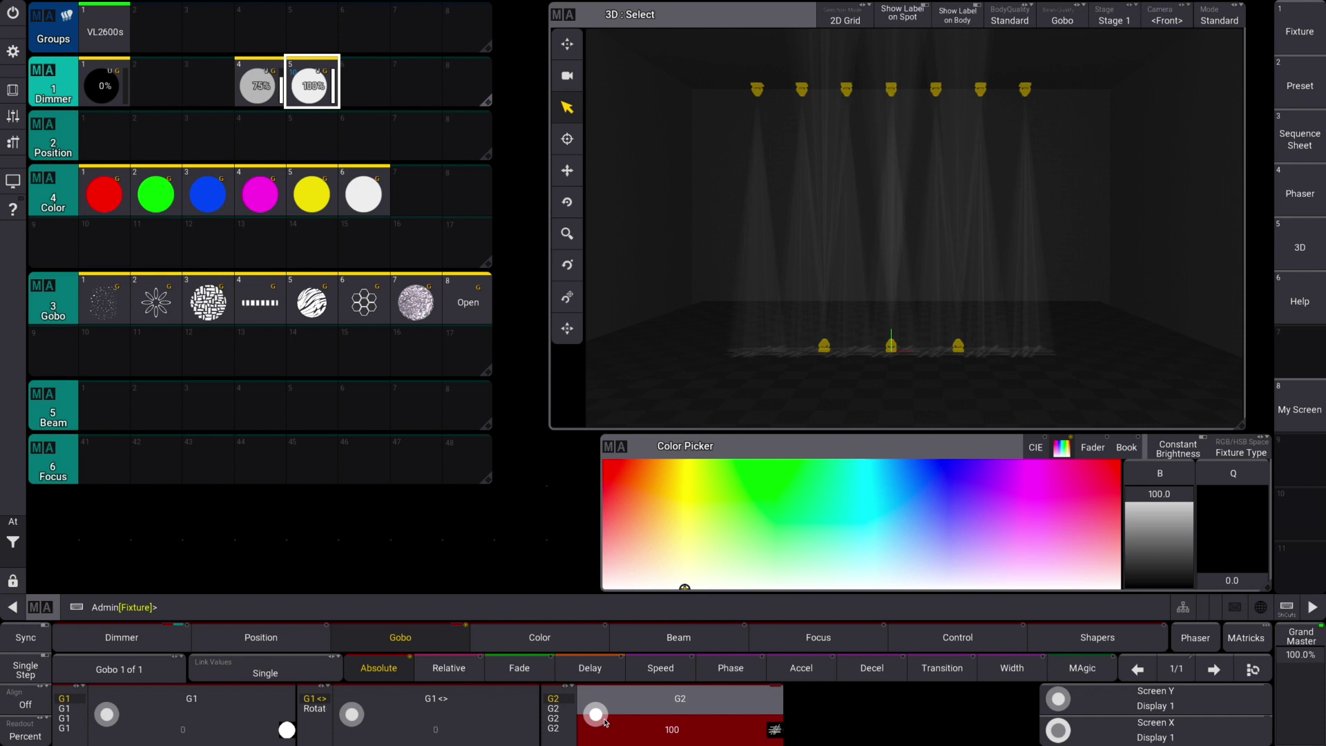
scroll(605, 722, "down", 4)
scroll(605, 723, "up", 4)
scroll(605, 722, "up", 2)
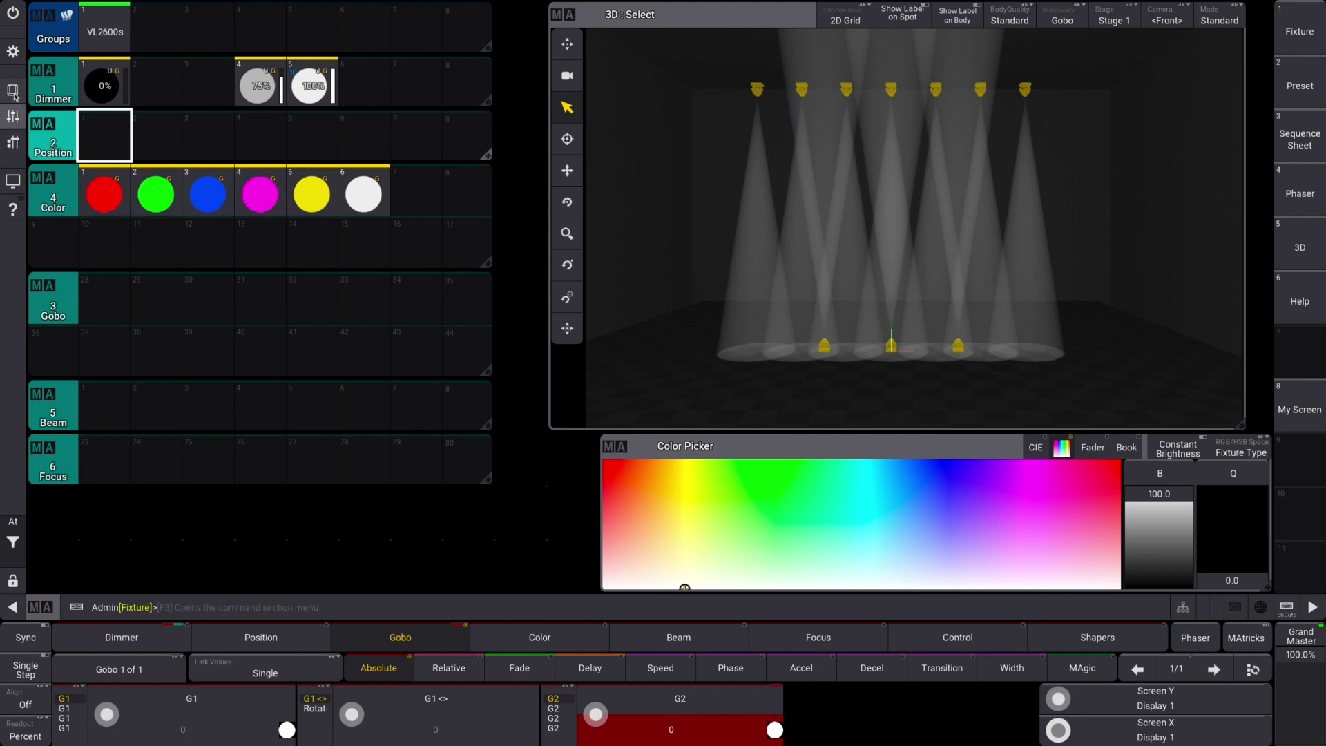
Clear the G2 test from the programmer and bring the VL2600s group back to the 100% dimmer preset
left_click(12, 90)
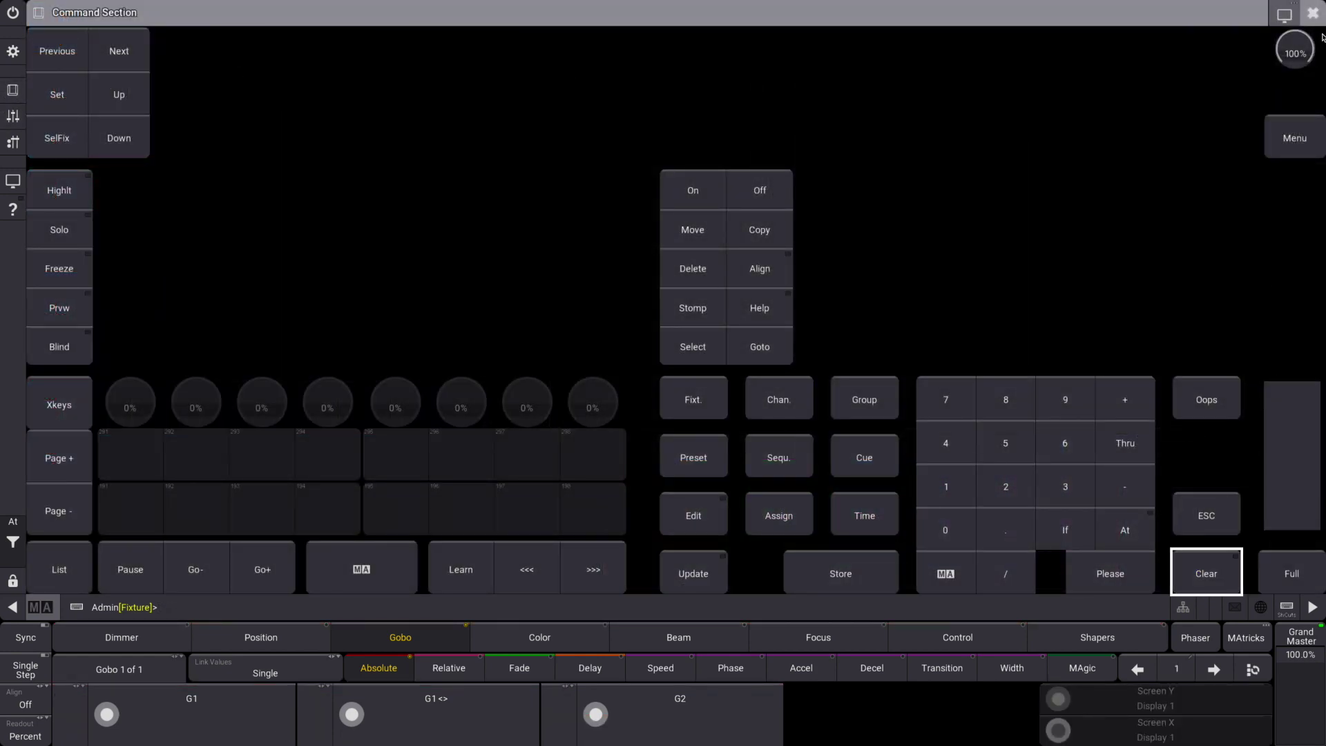
left_click(1312, 14)
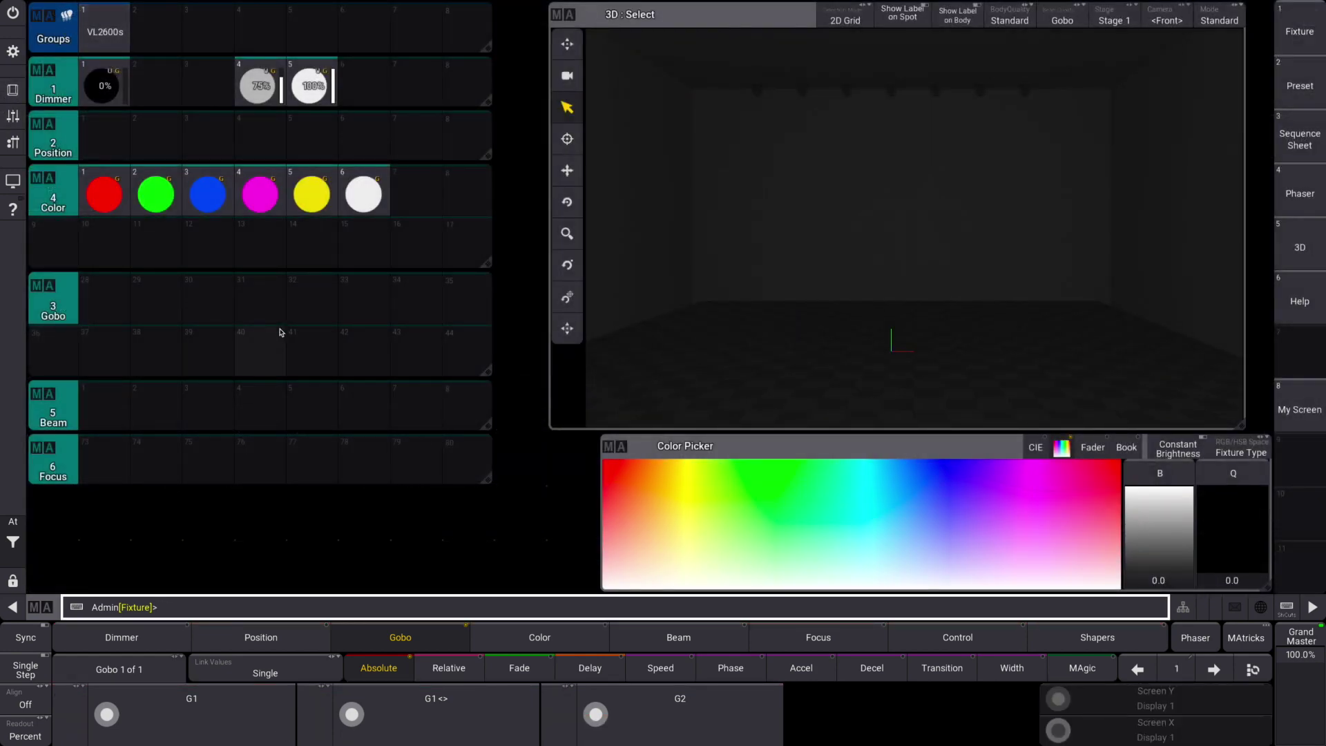
left_click(105, 31)
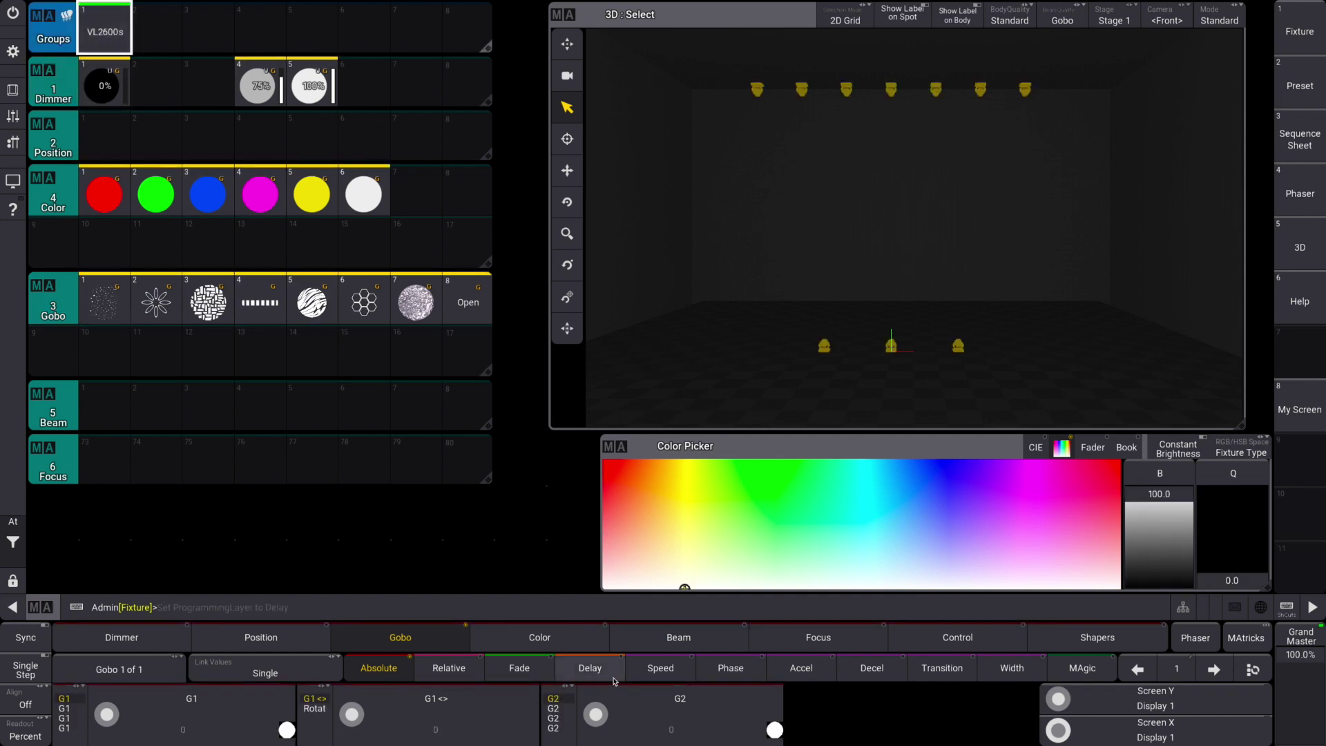
left_click(311, 84)
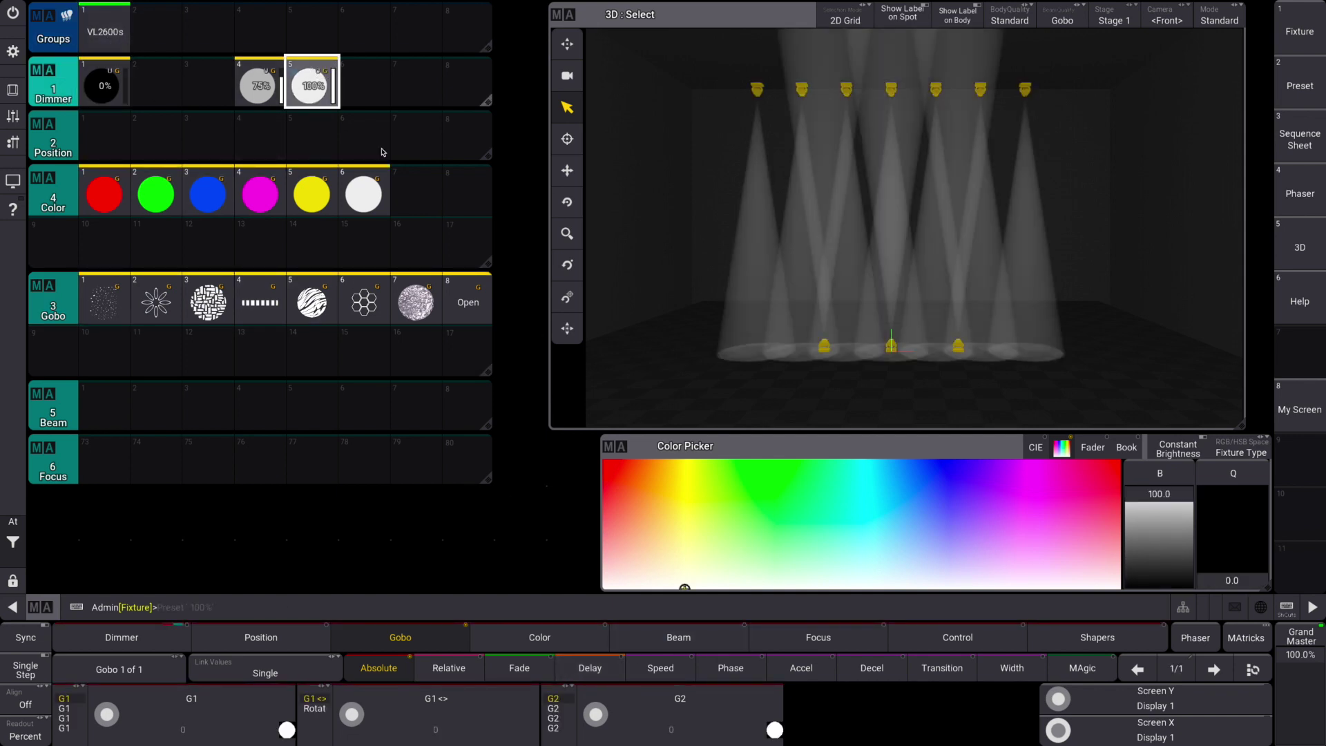
Set the Iris beam attribute of the VL2600s to 0
left_click(745, 625)
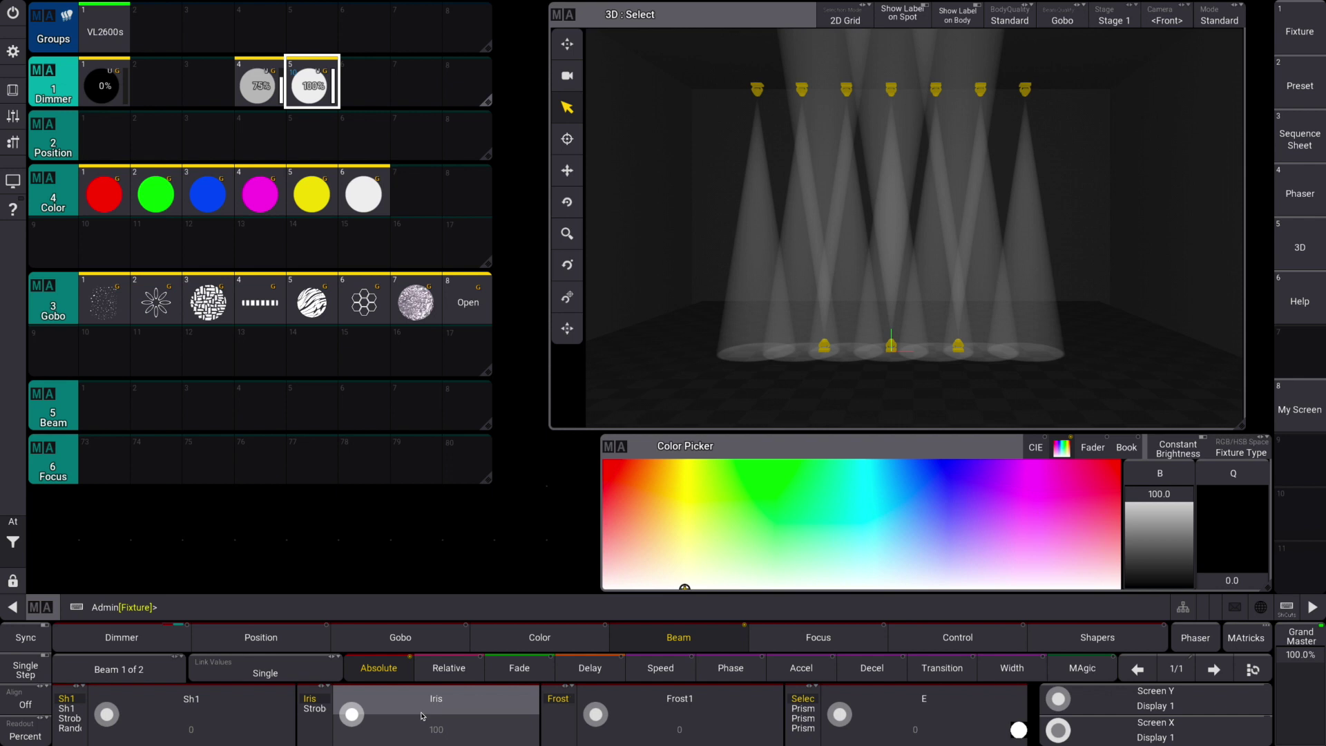
left_click(146, 676)
left_click(145, 676)
left_click(351, 715)
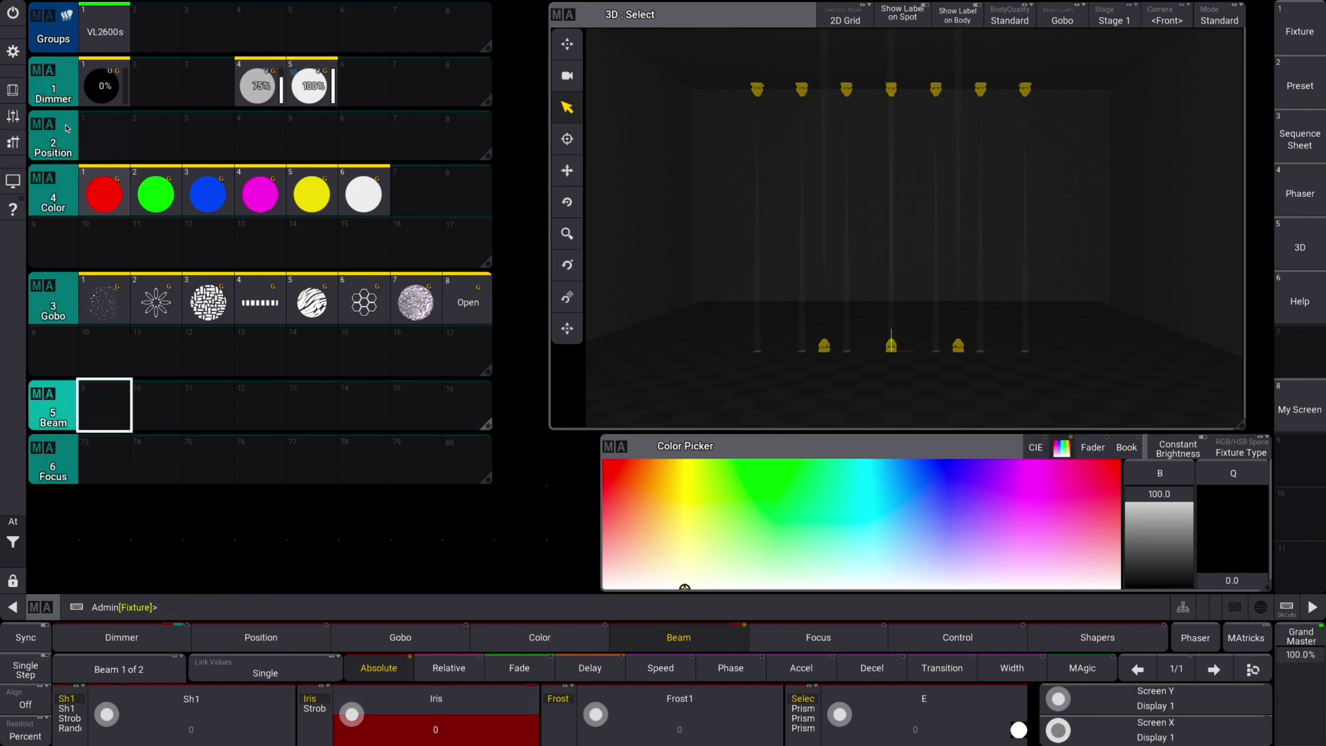
Try storing the iris setting in slot 9 of the Beam pool and undo it
left_click(19, 90)
left_click(840, 573)
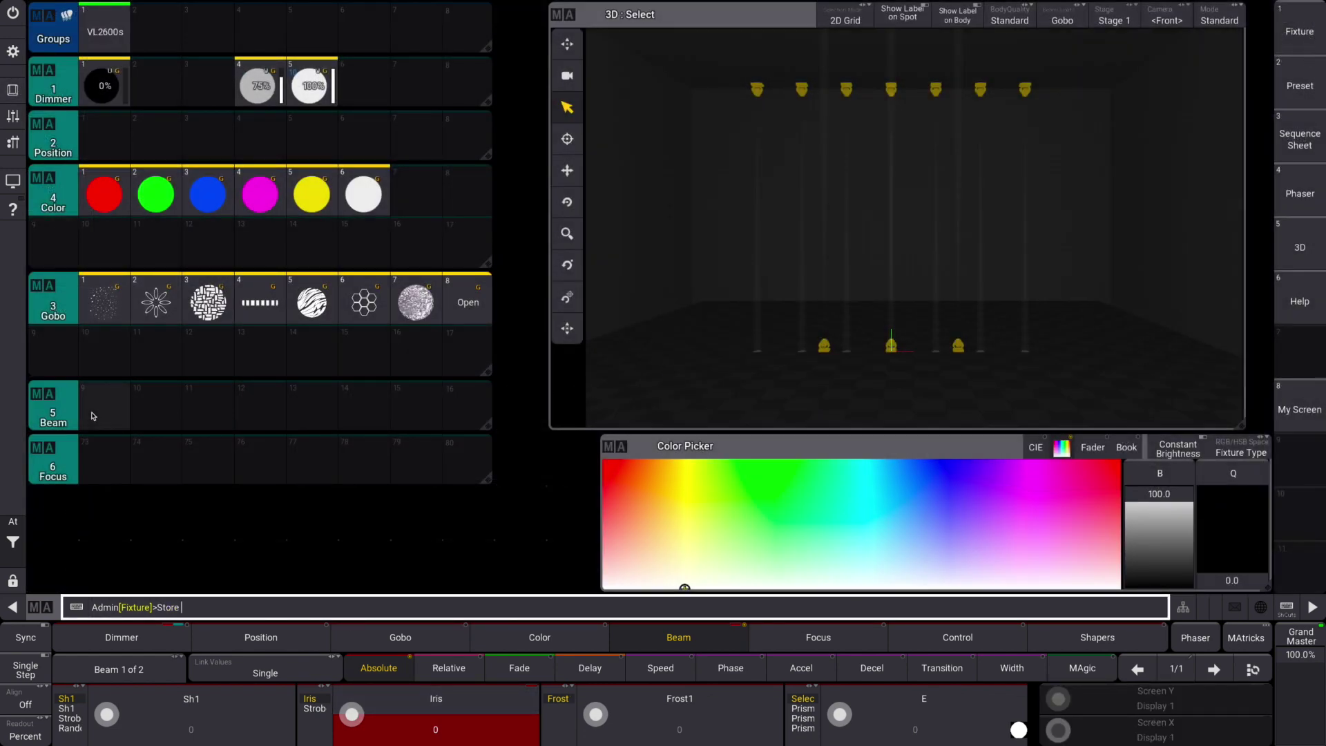
left_click(93, 416)
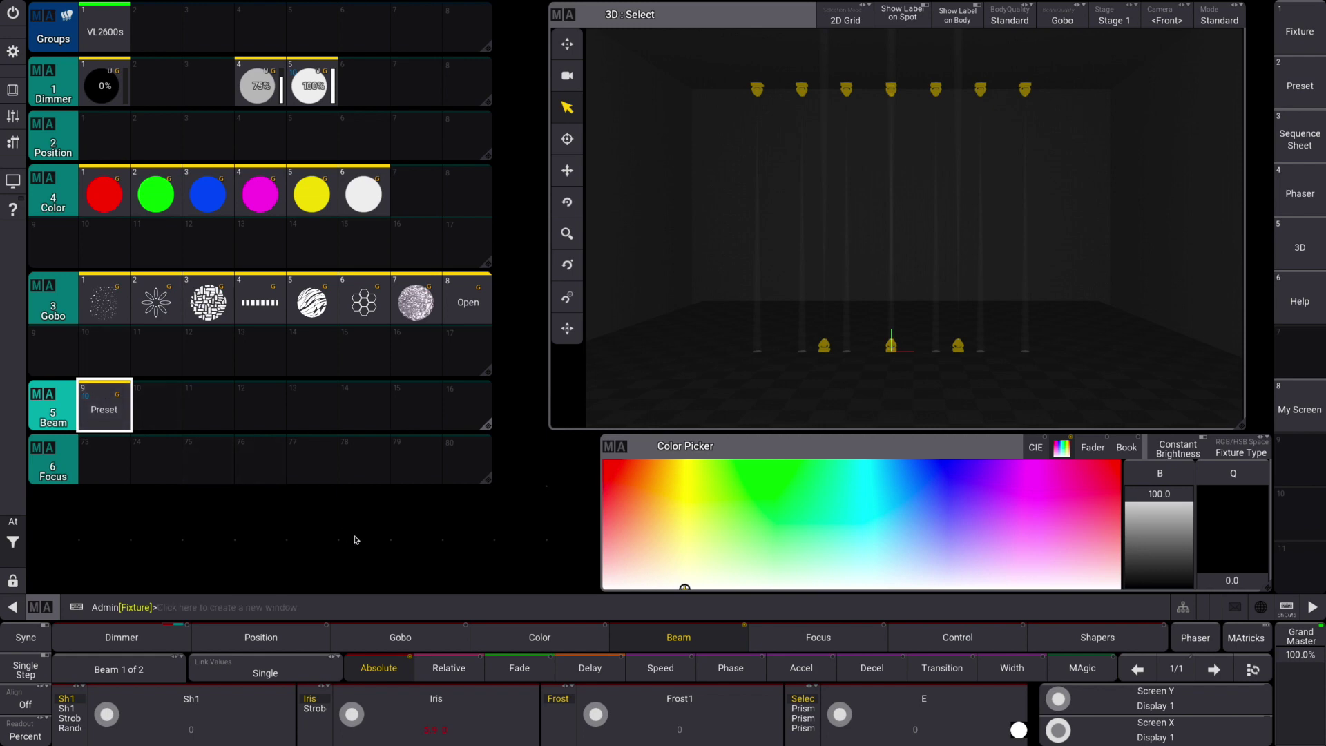
left_click(10, 95)
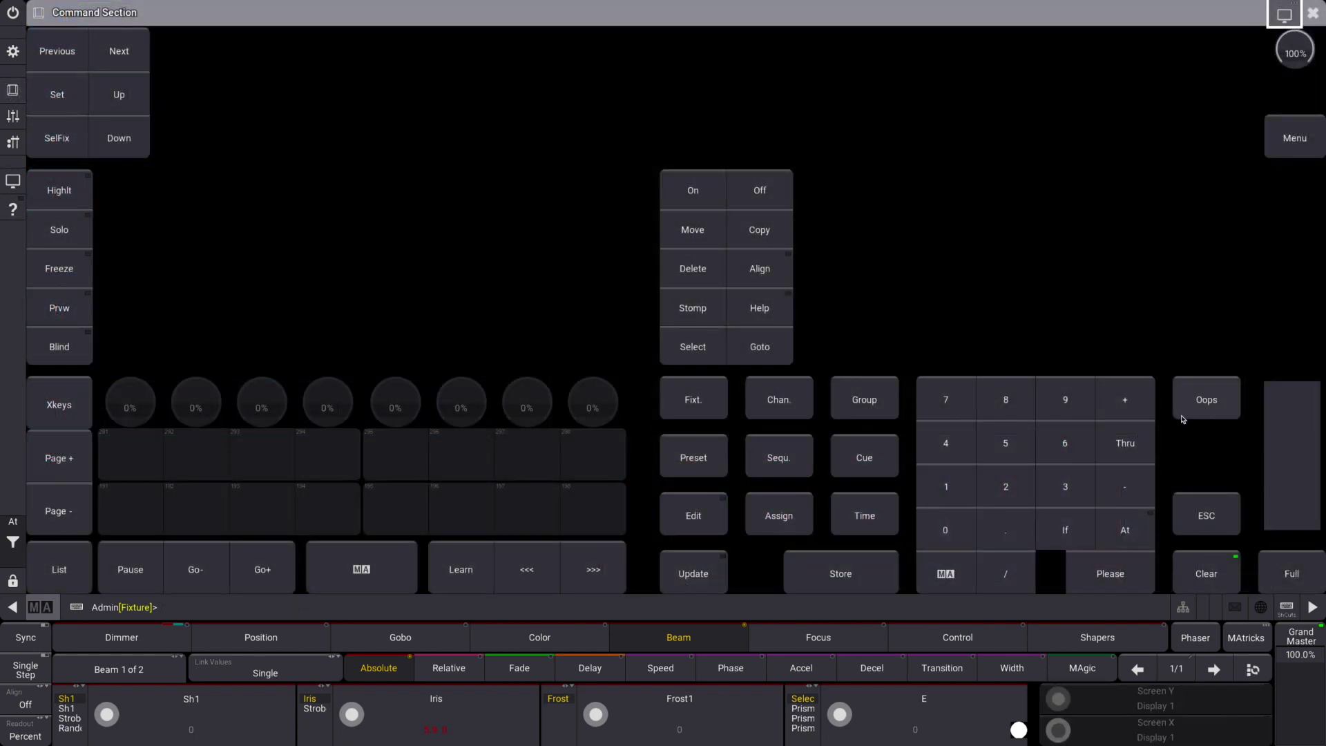
left_click(1312, 13)
Store the iris setting as Beam preset 1 and label it "0%"
left_click(188, 397)
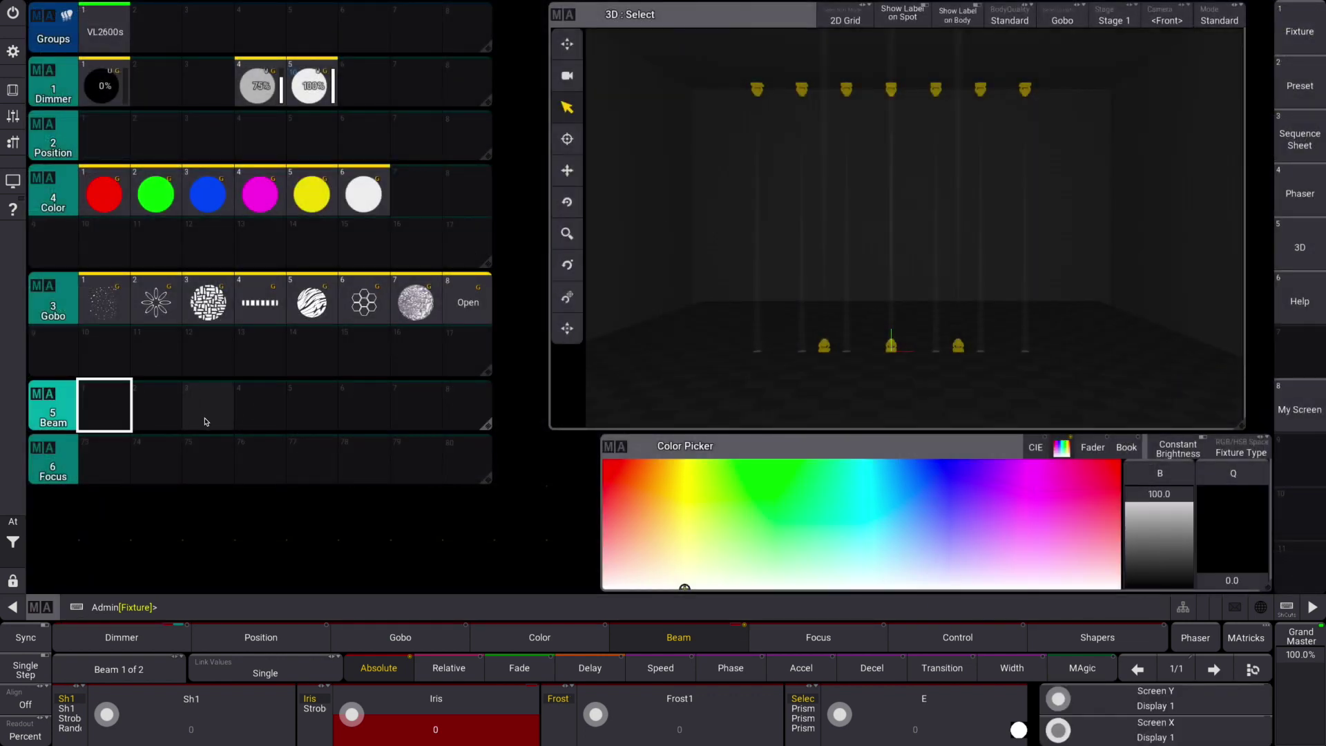
left_click(11, 92)
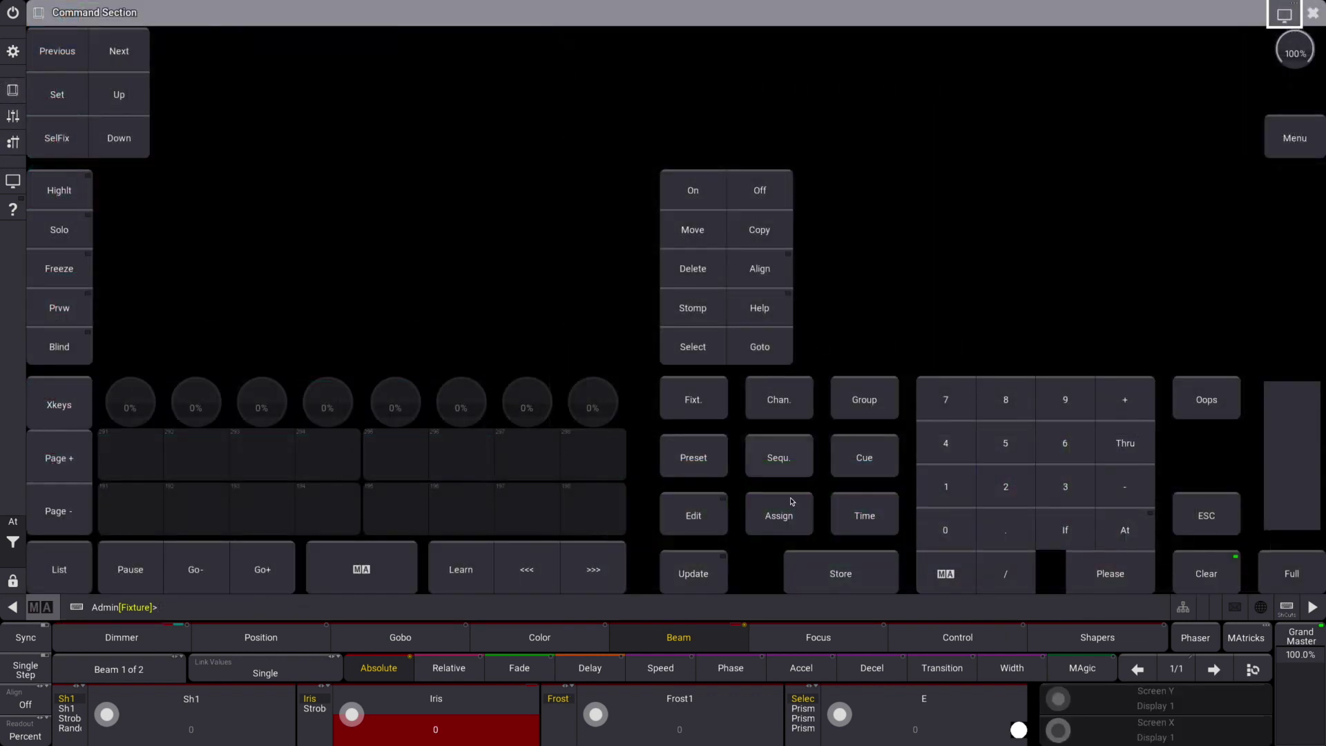
left_click(840, 572)
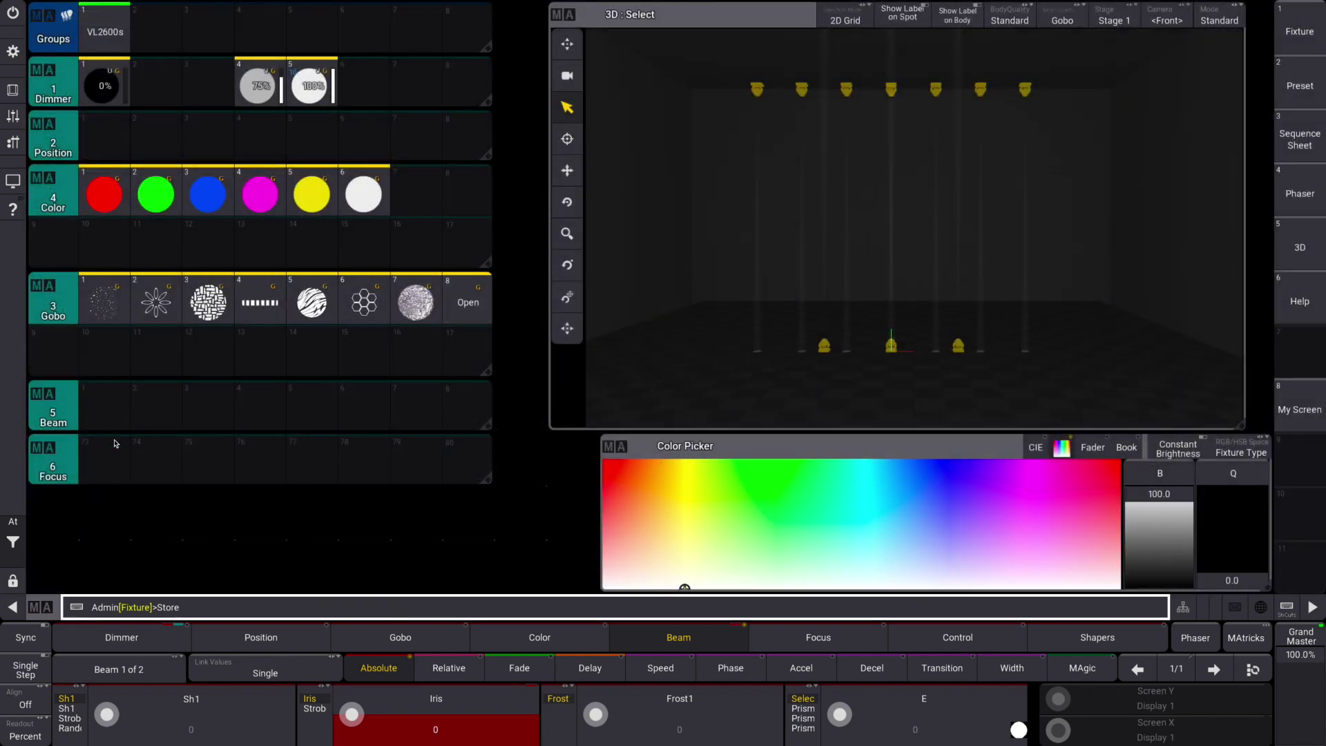
left_click(102, 419)
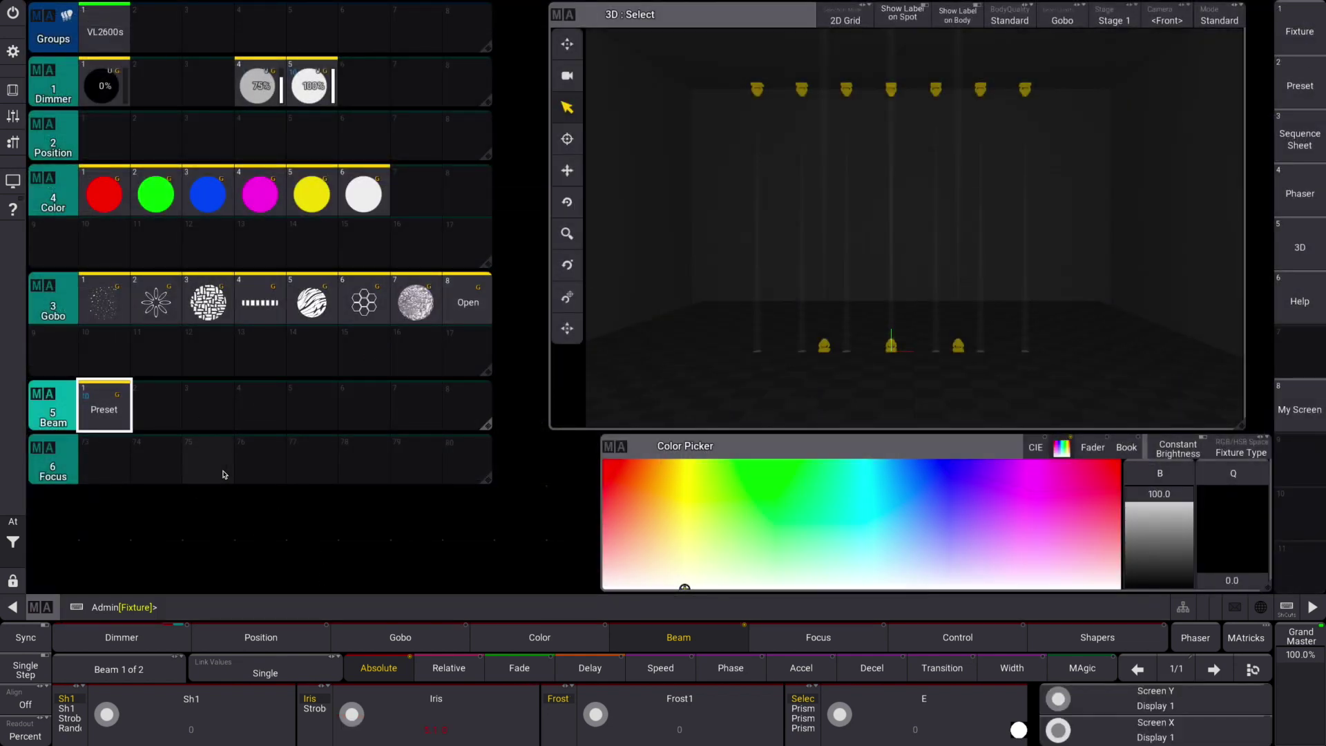
key("l")
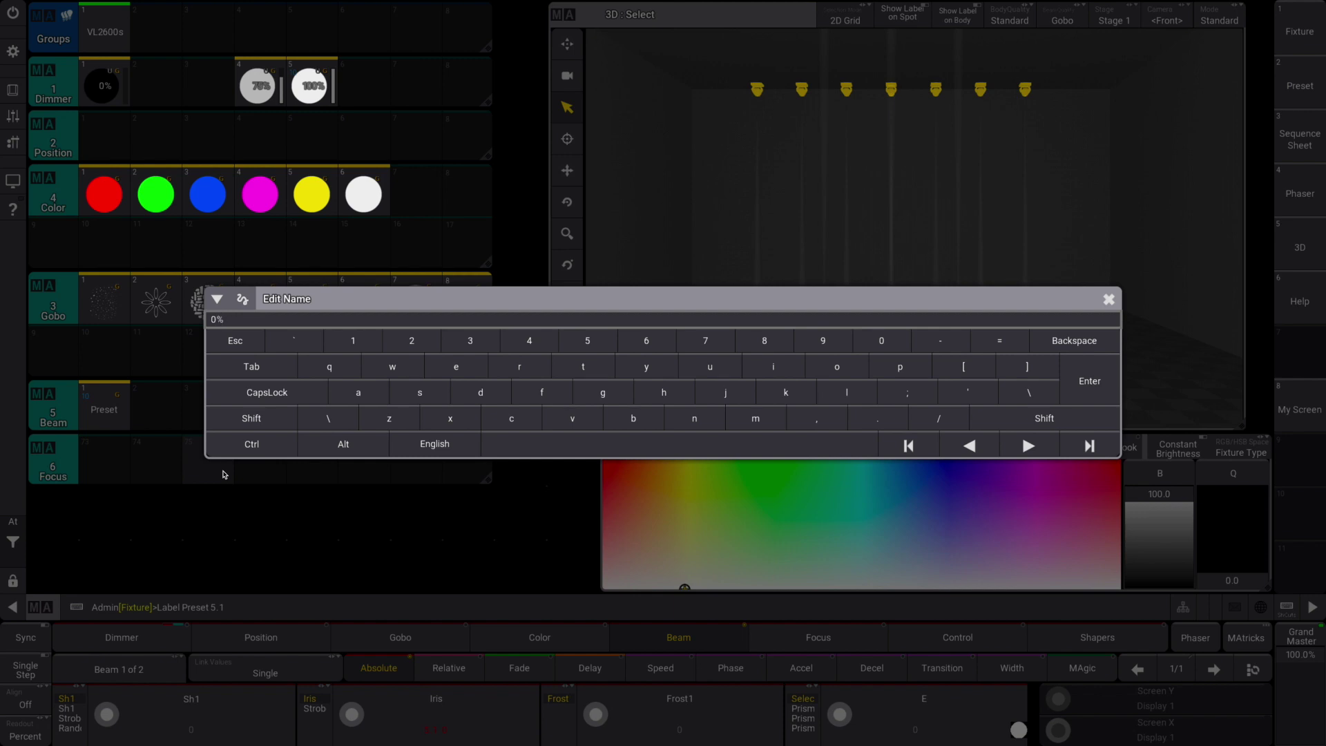
type("0%")
key("Return")
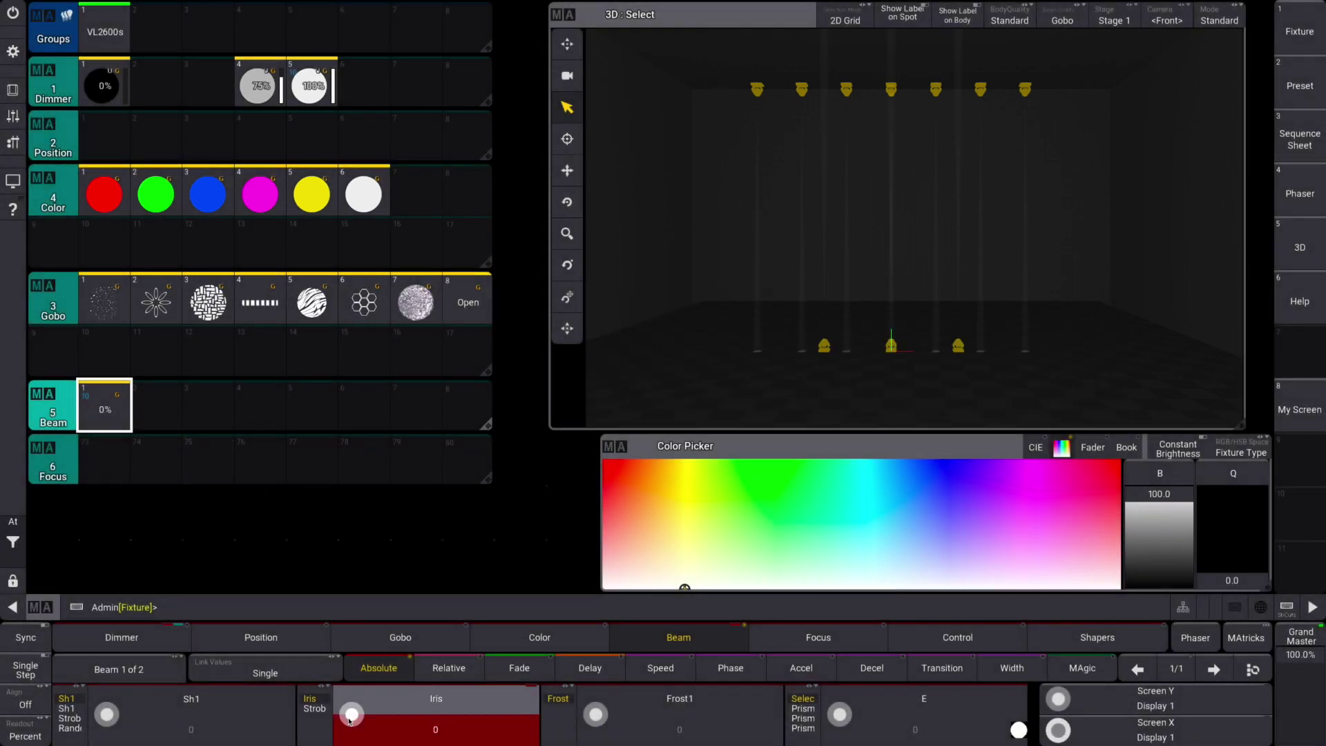
Raise Iris to 100 and store it as Beam preset 2
scroll(349, 720, "up", 10)
left_click(12, 90)
left_click(840, 573)
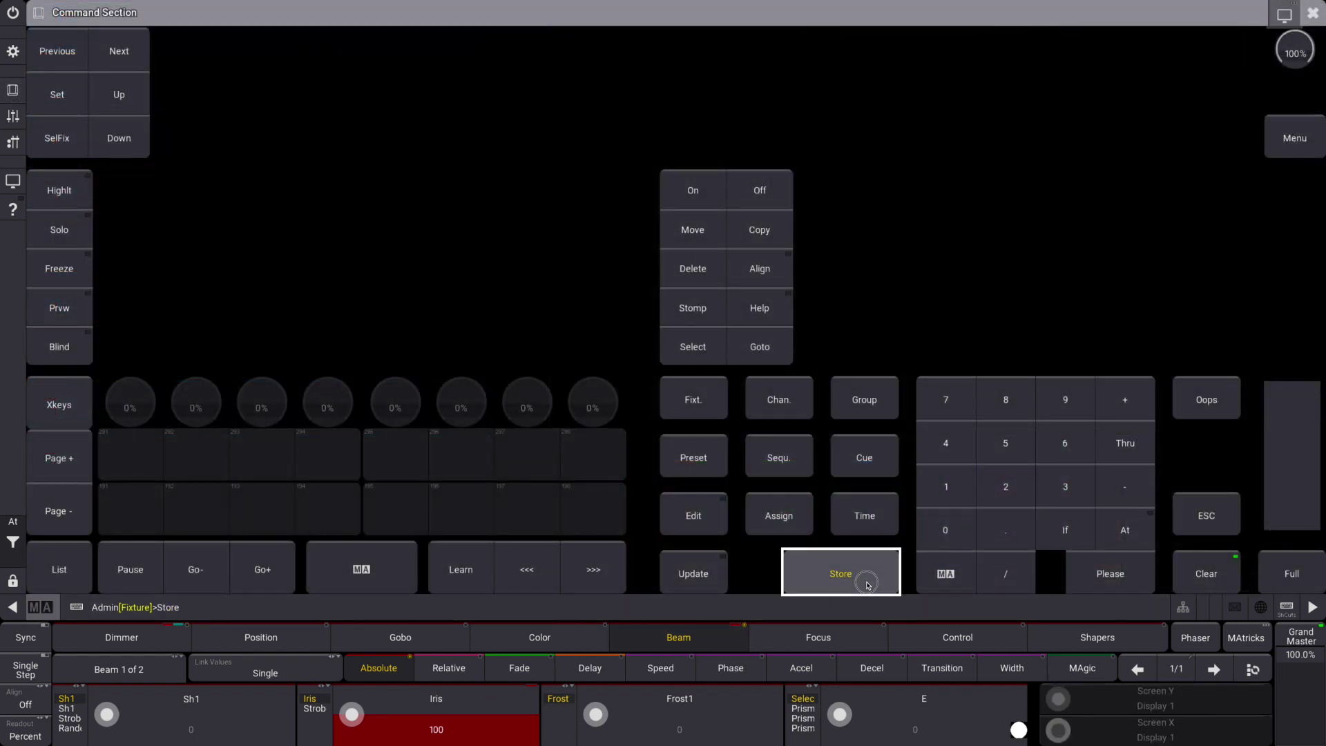
left_click(1313, 13)
left_click(178, 416)
Label Beam preset 2 as "100%"
left_click(167, 415)
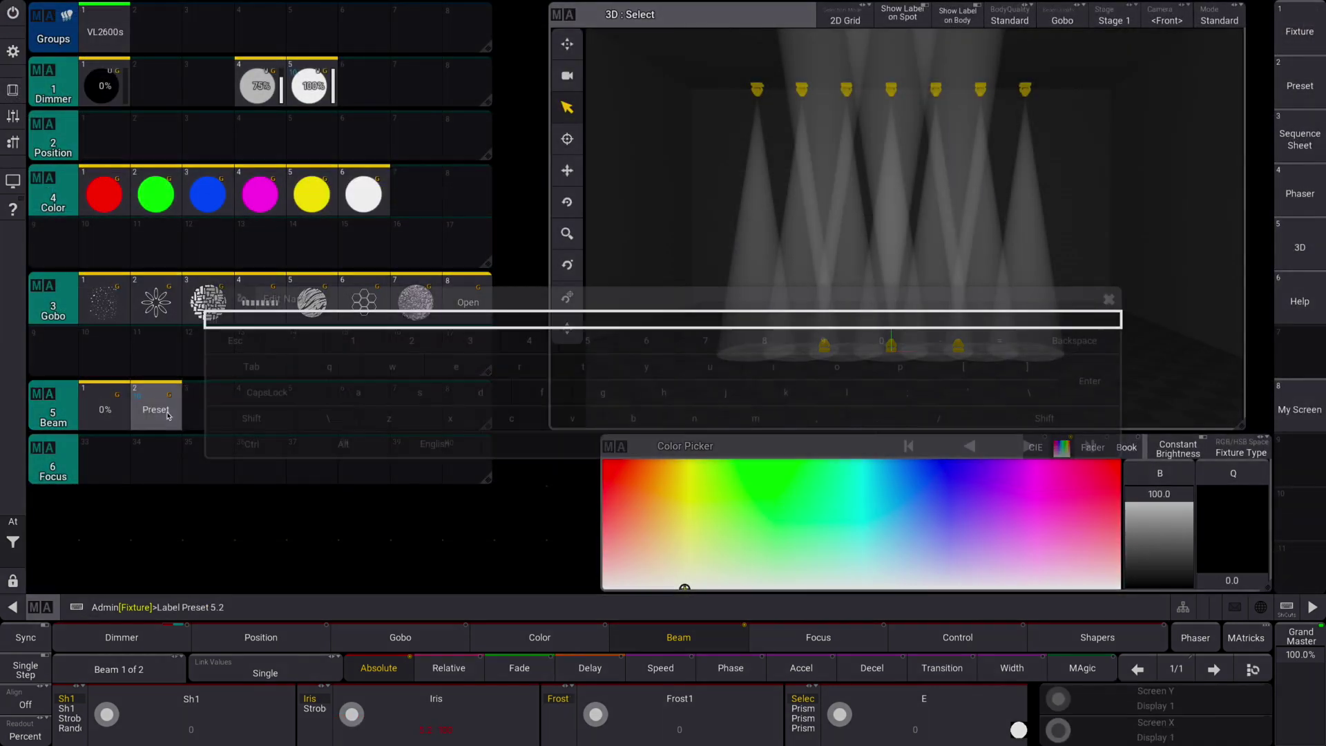
type("m")
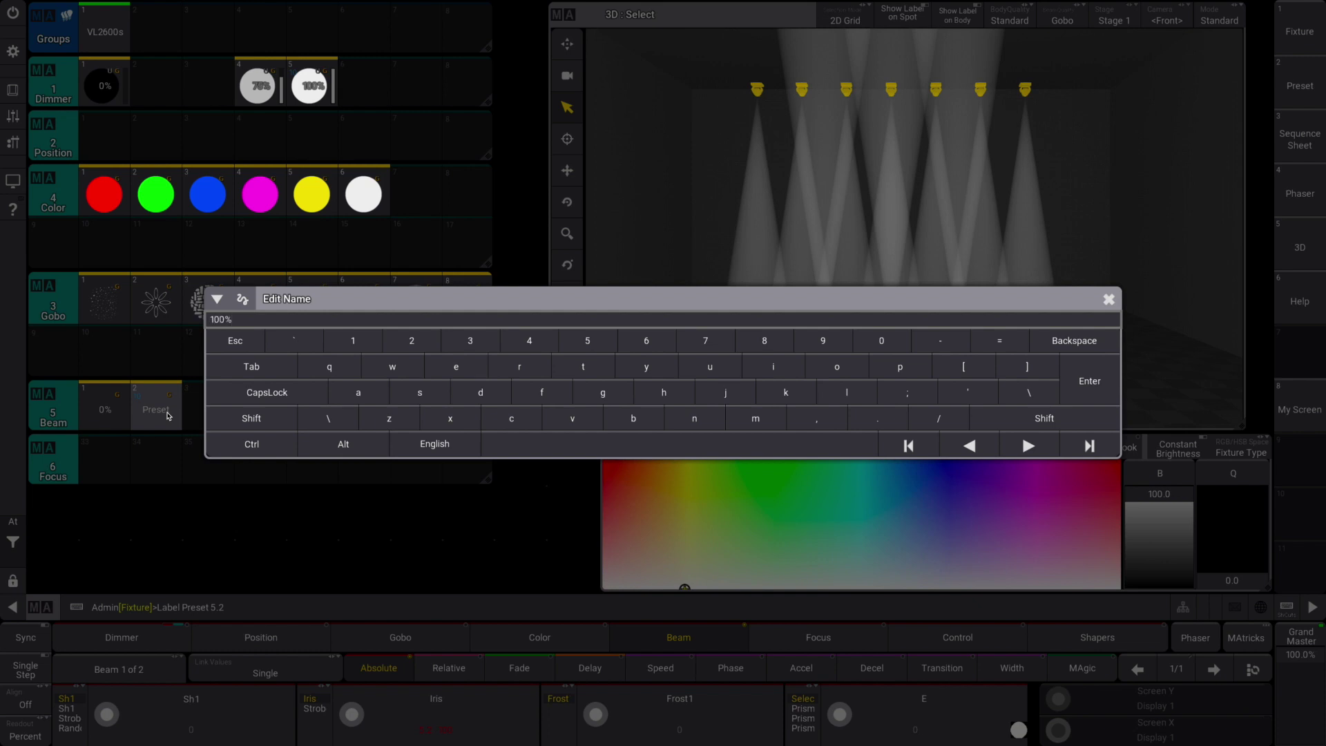
key("Return")
Clear the fixture selection and iris values from the programmer
left_click(12, 89)
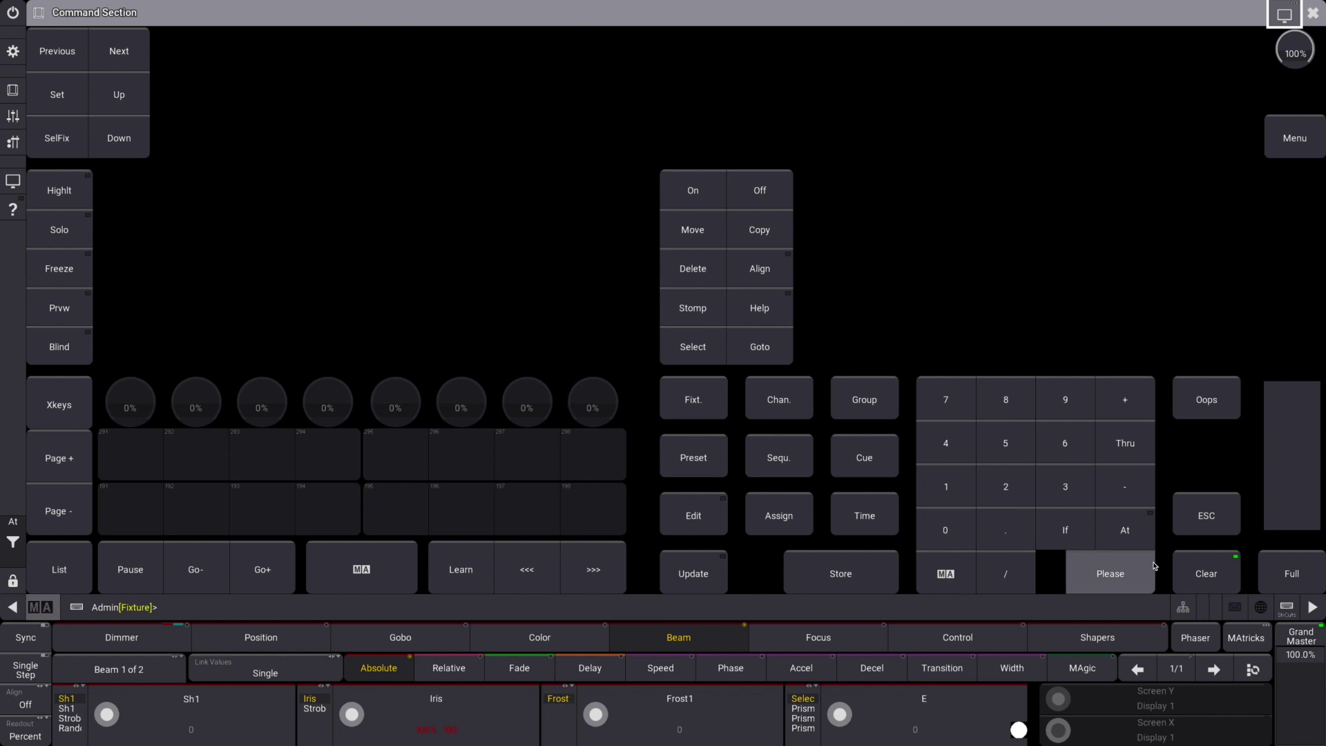
left_click(1206, 573)
left_click(1312, 14)
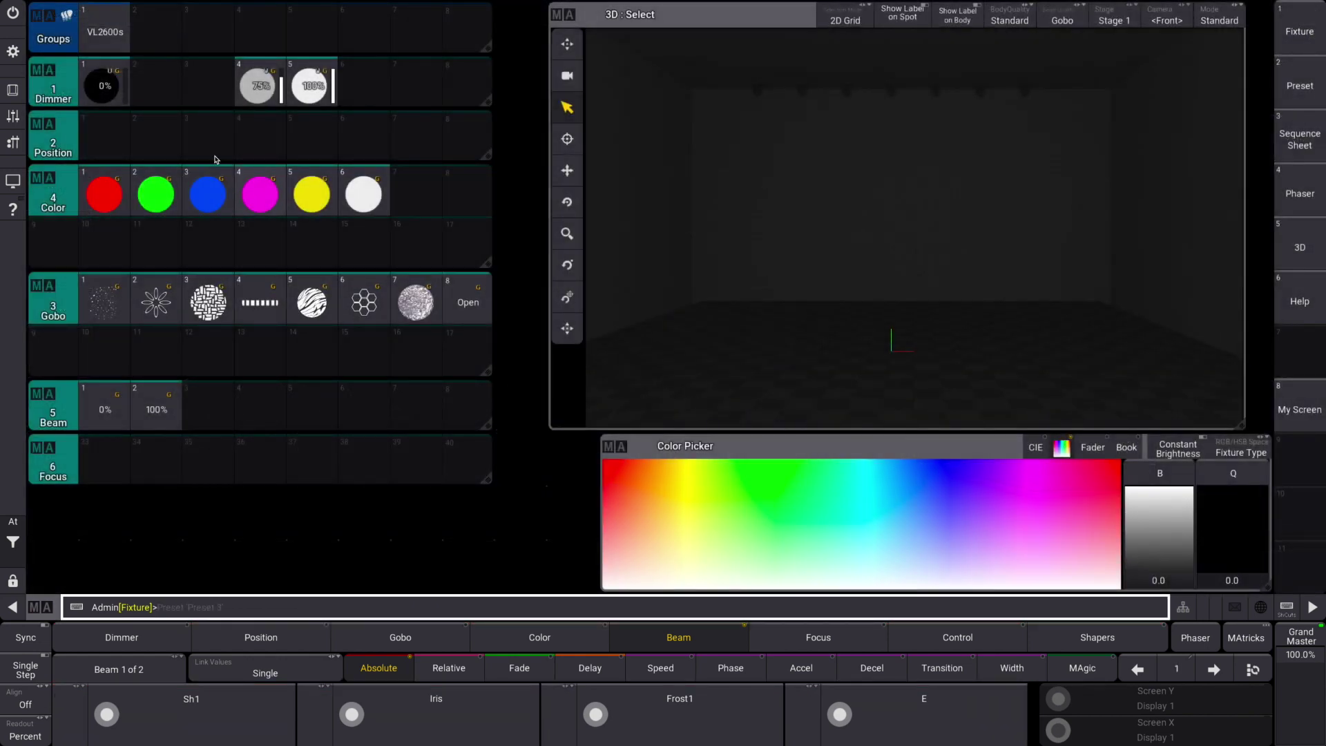
Reselect the VL2600s group at the 100% dimmer preset and set its Zoom to 0
left_click(105, 32)
left_click(817, 639)
left_click(328, 103)
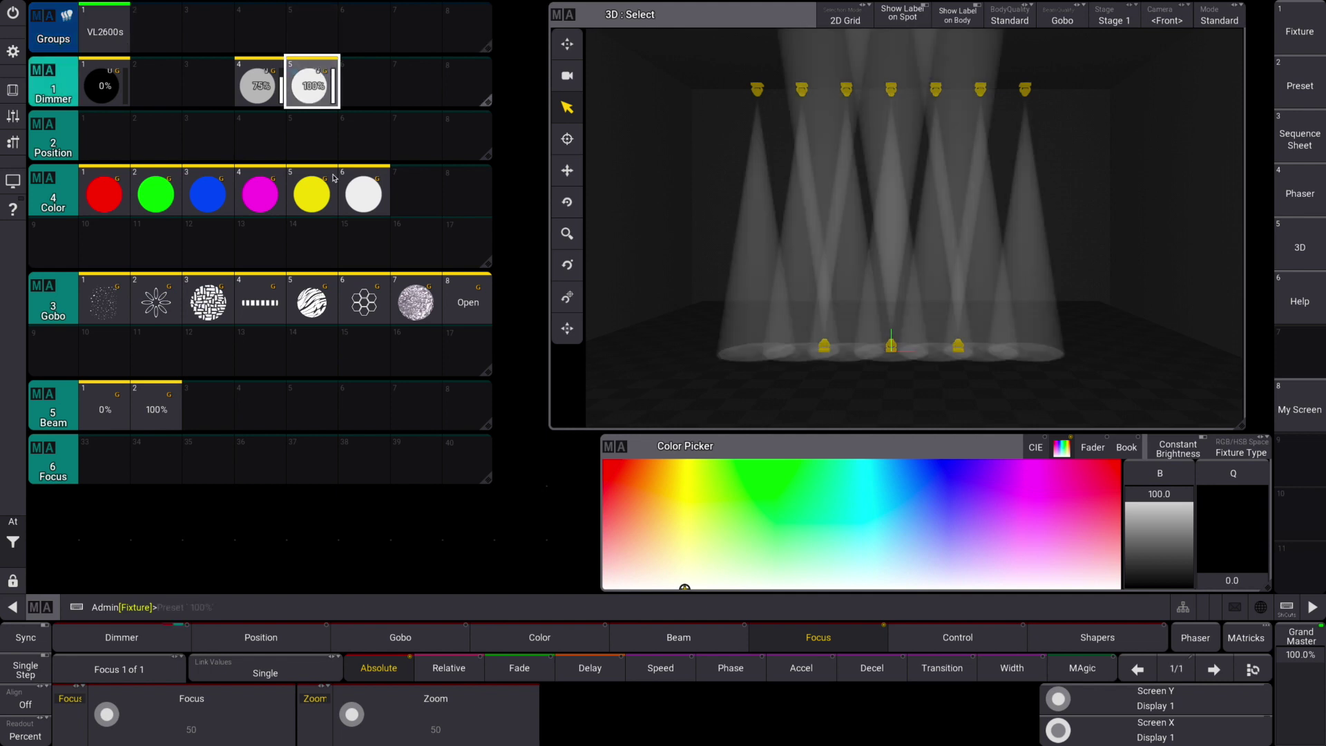
left_click(361, 717)
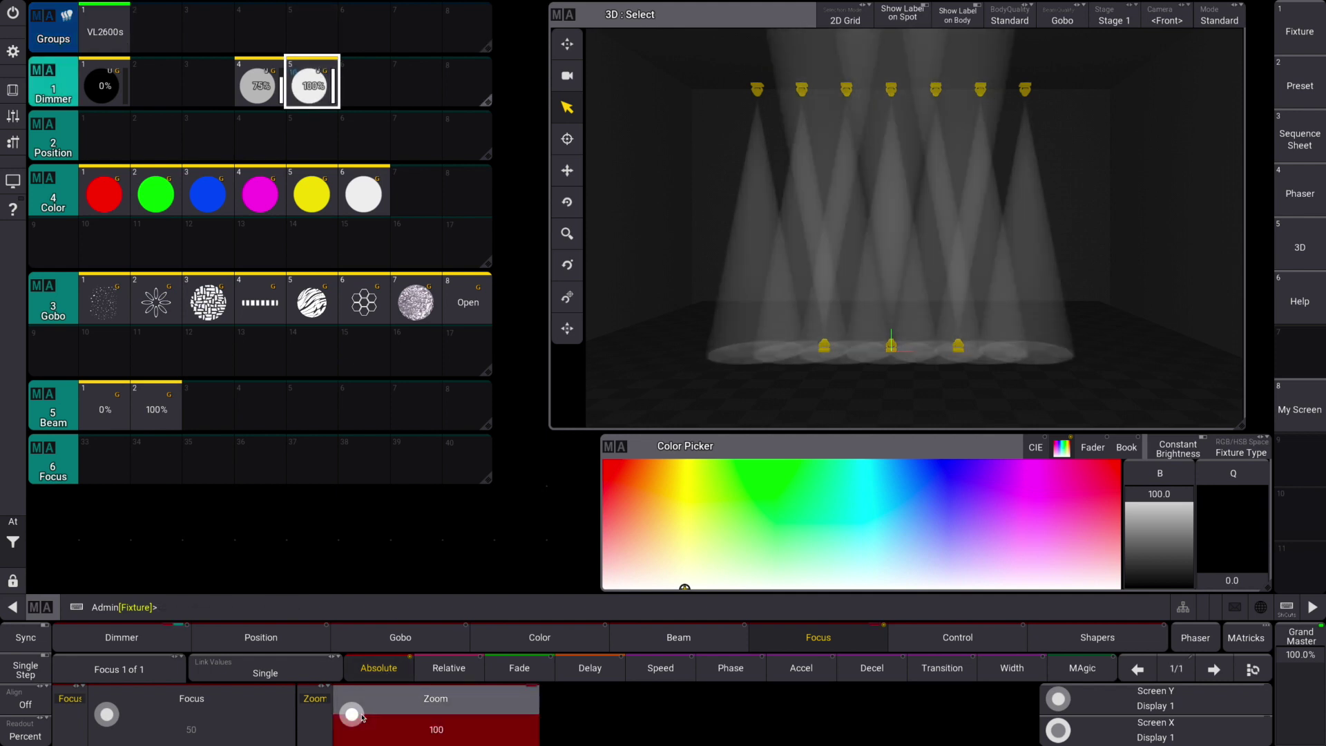
scroll(361, 718, "down", 5)
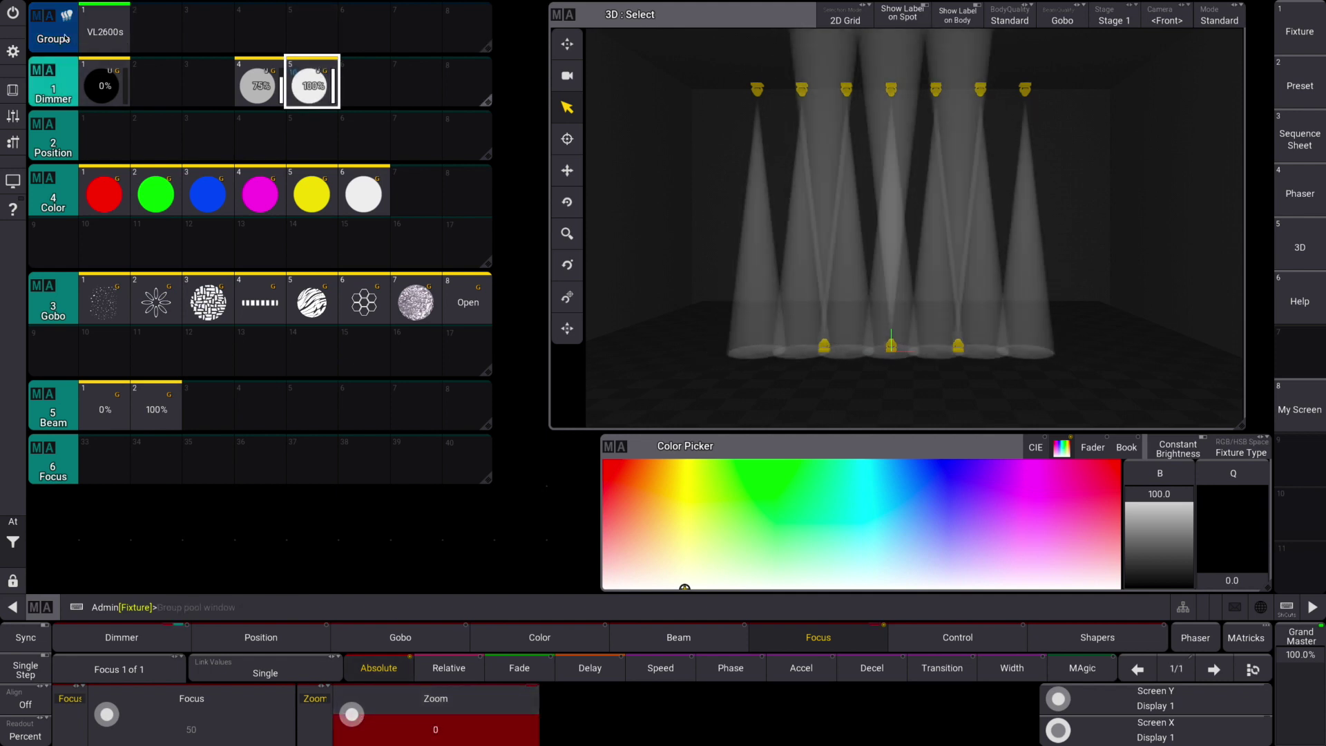
Try storing the zoom setting in slot 33 of the Focus pool and undo it
left_click(12, 93)
left_click(841, 573)
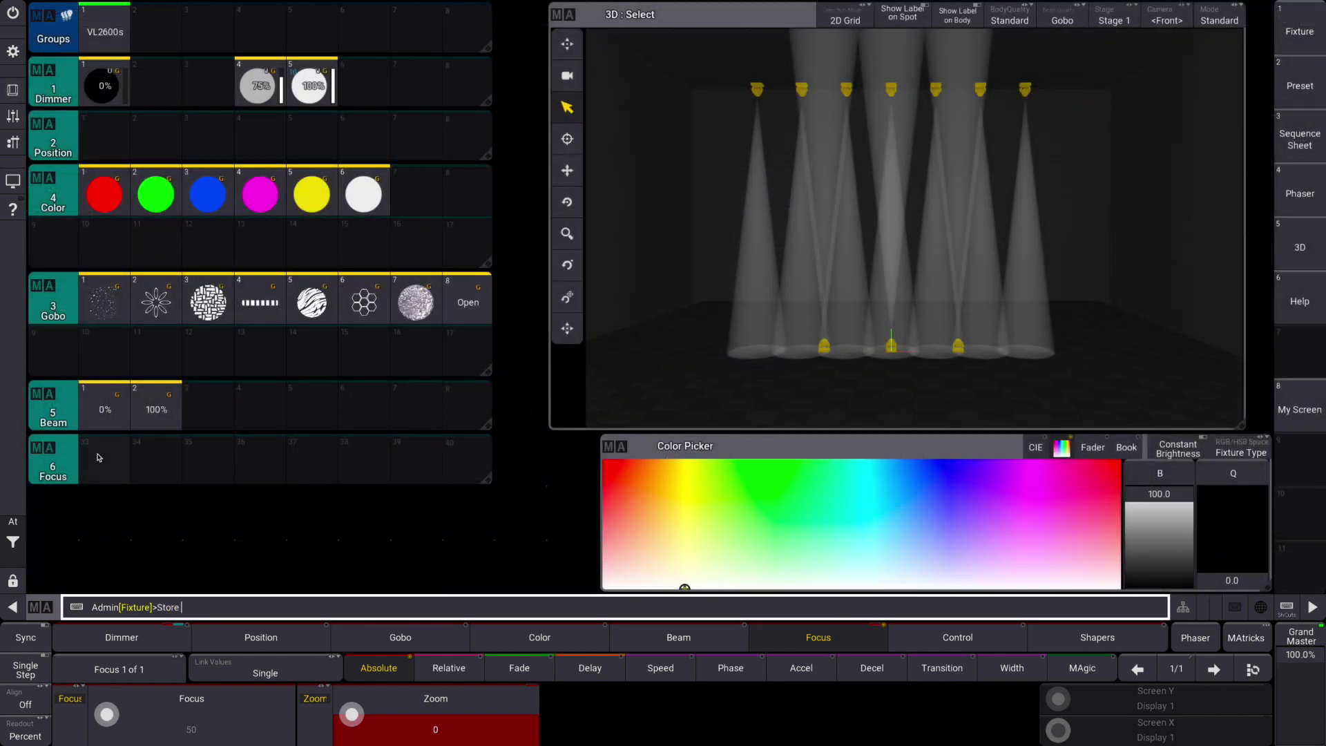
left_click(104, 462)
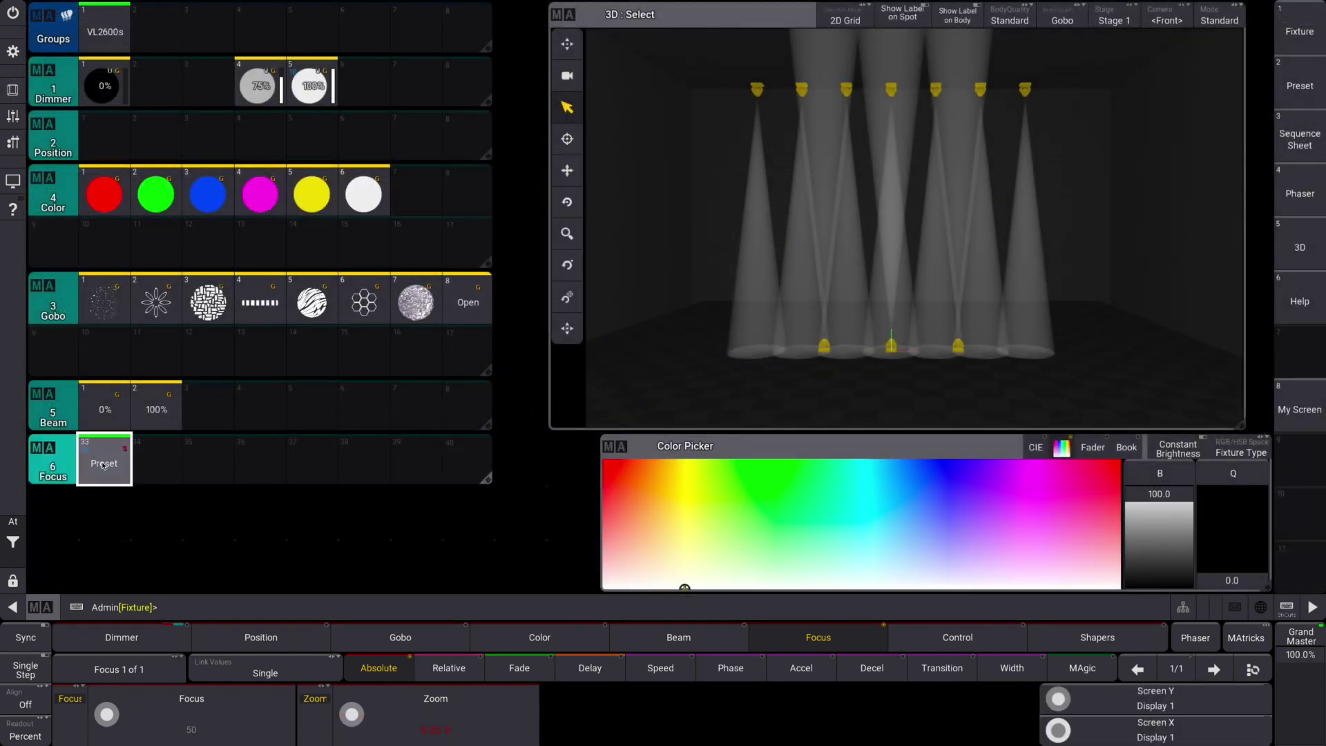
left_click(12, 89)
left_click(1208, 394)
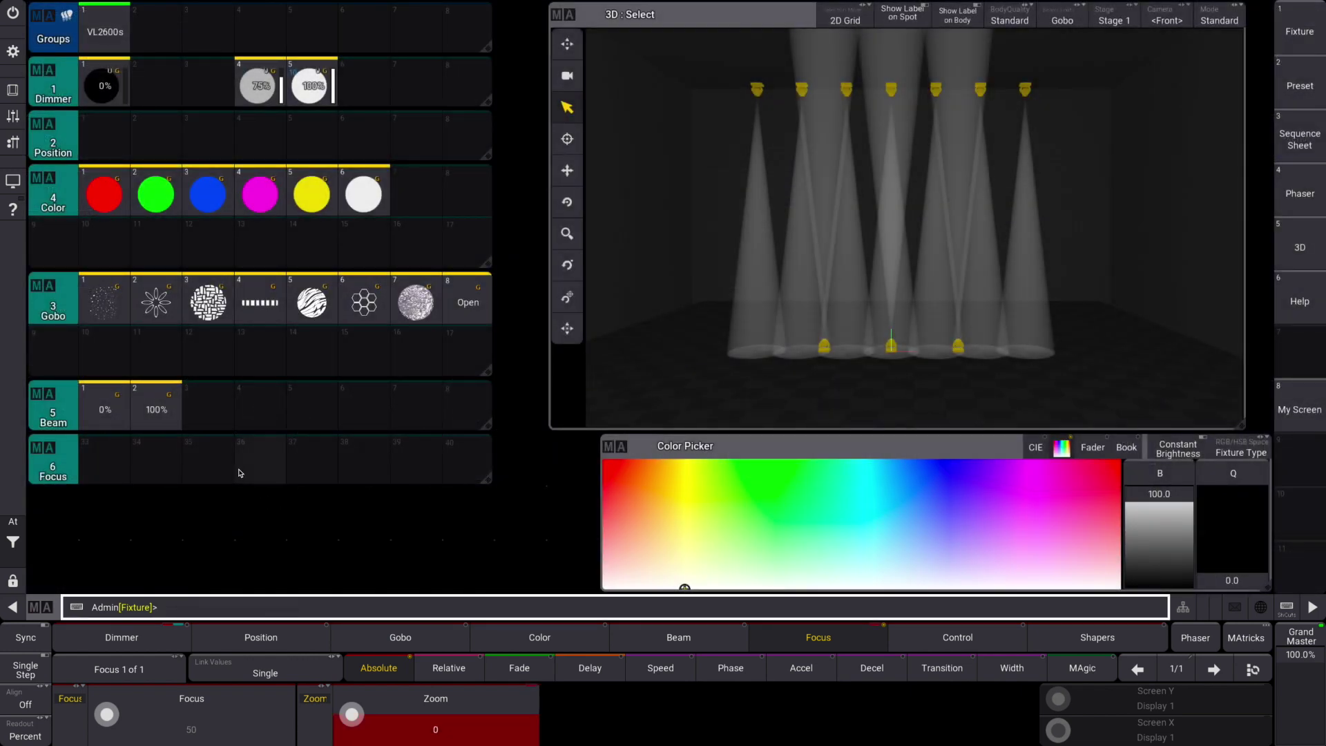
Store the zoom setting in the first slot of the Focus pool and label it "0% Zoom"
left_click(12, 90)
left_click(840, 573)
left_click(116, 462)
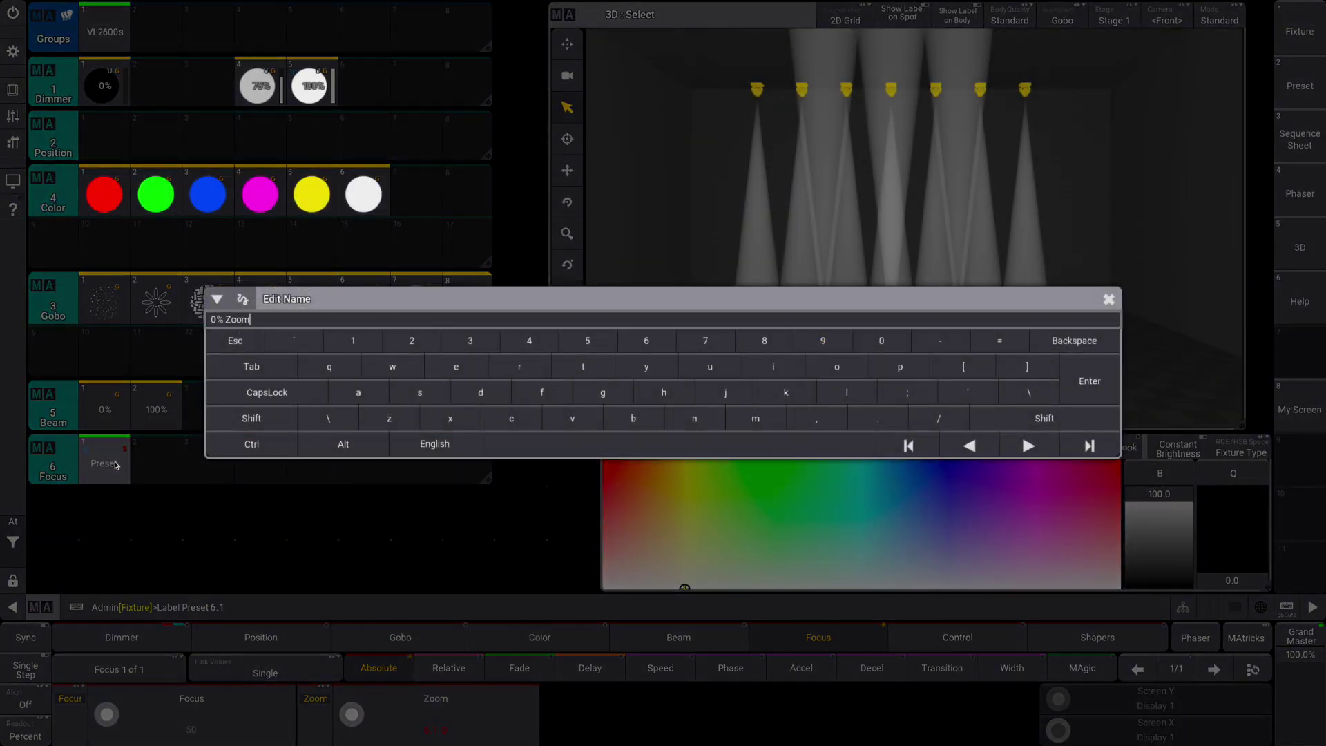
type("0% Zoom")
key("Return")
Clear the programmer and bring the VL2600s group back at the 100% dimmer preset with Zoom at 100
left_click(13, 89)
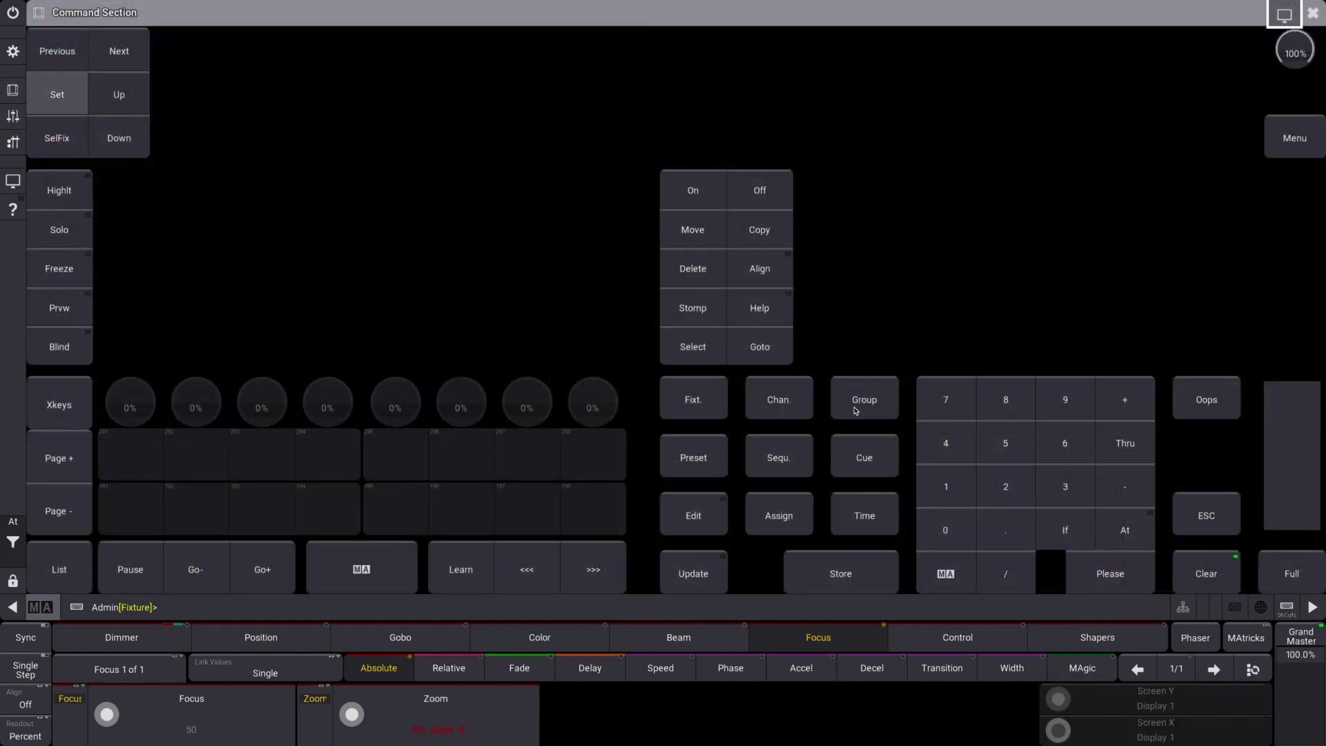
left_click(1207, 573)
left_click(1312, 13)
left_click(105, 32)
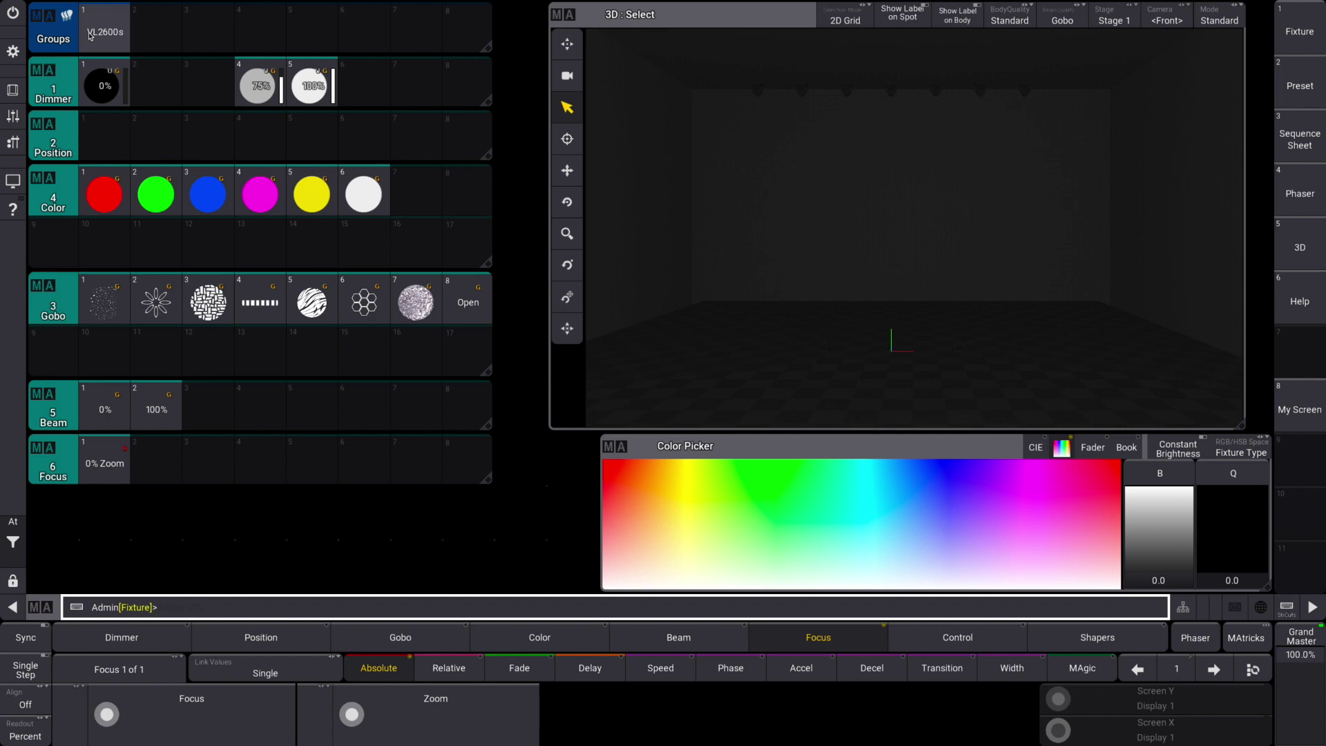
left_click(312, 85)
left_click_drag(321, 705, 350, 714)
Store the zoom setting as Focus preset 2 and label it "100% Zoom"
left_click(13, 90)
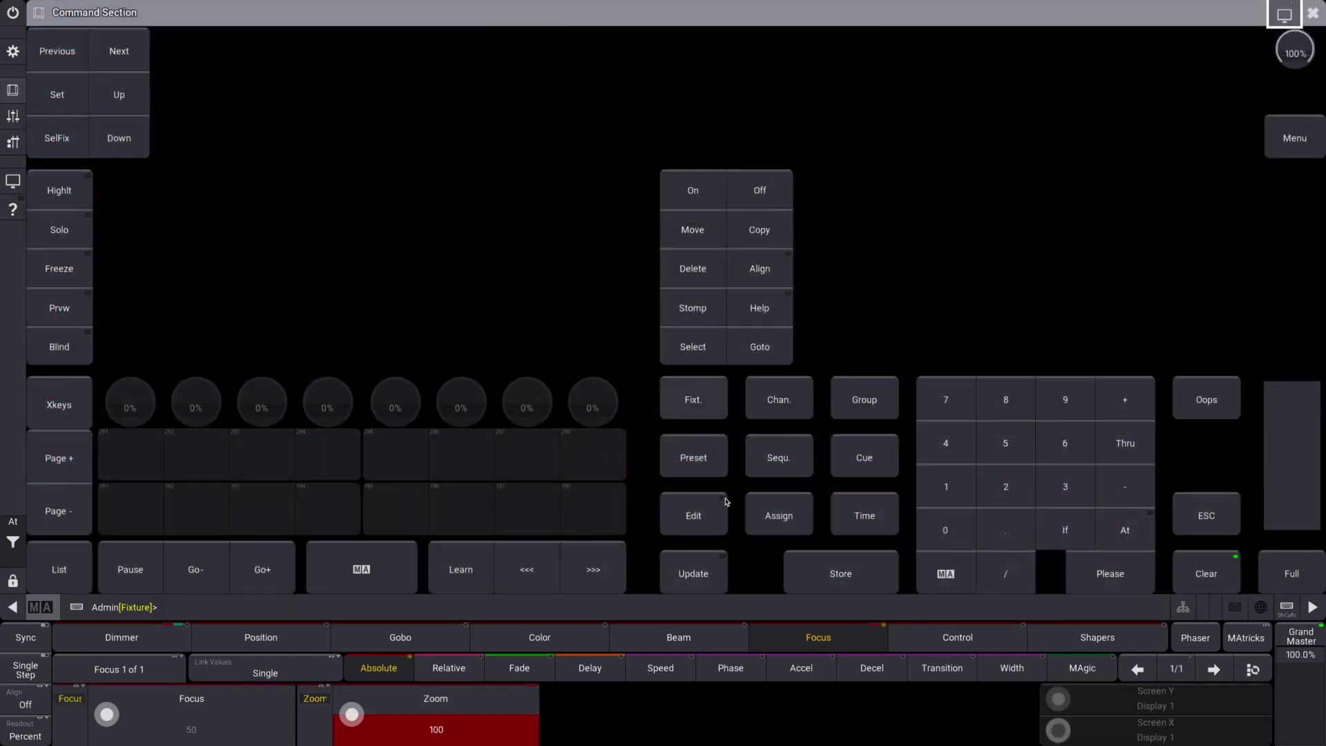
left_click(840, 573)
left_click(1312, 13)
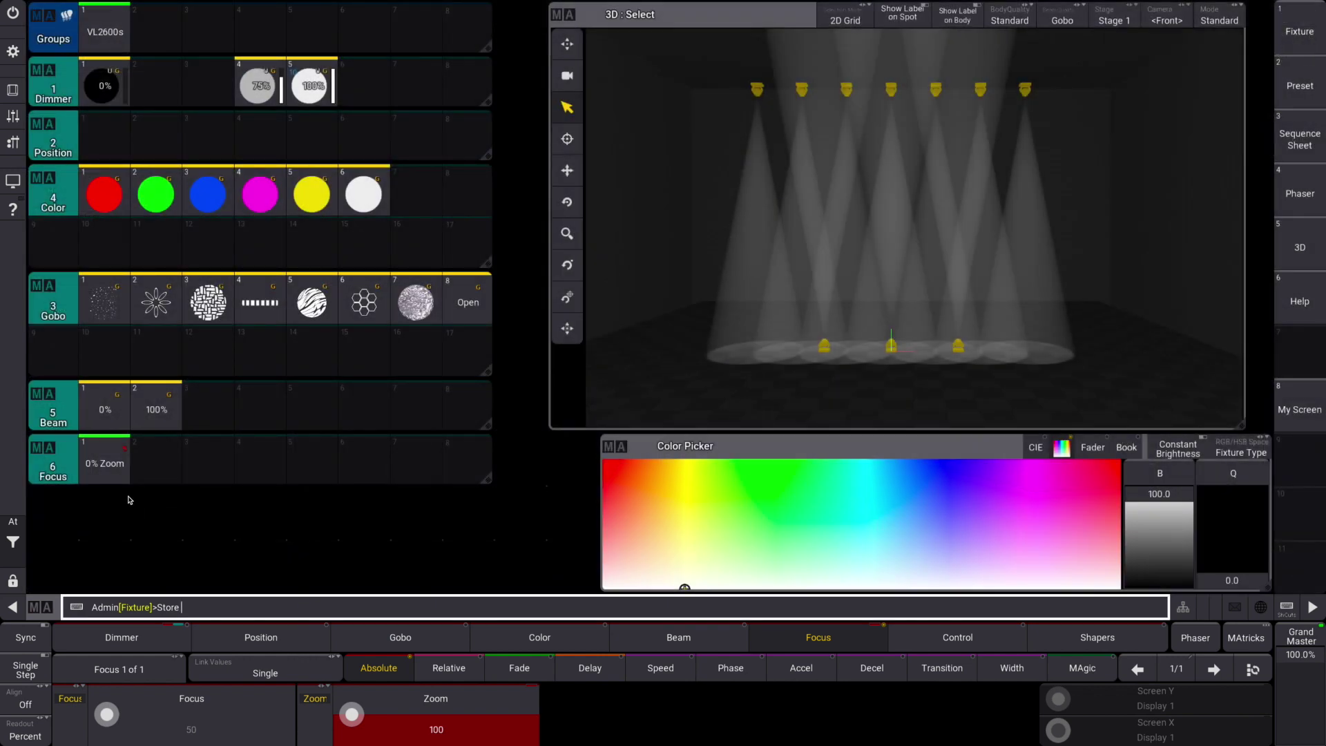
left_click(142, 466)
left_click(143, 470)
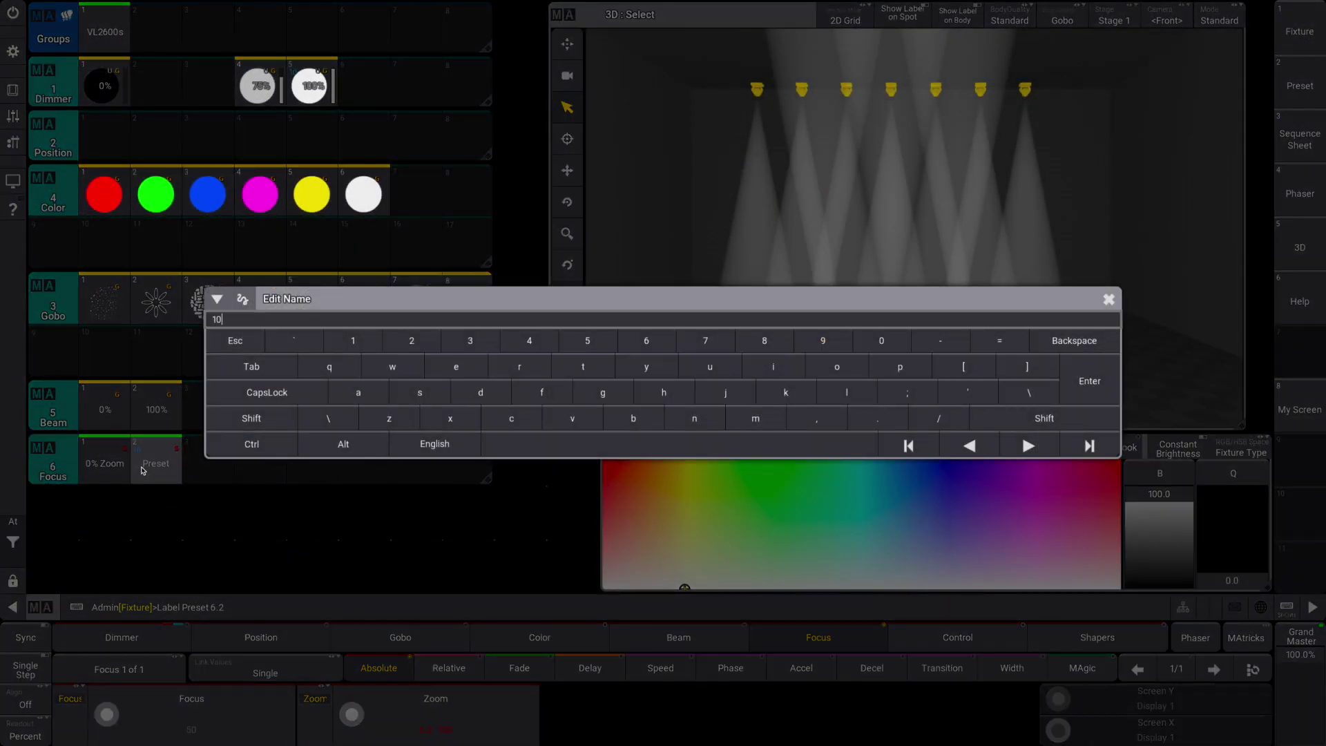
type("100% Zoom")
key("Return")
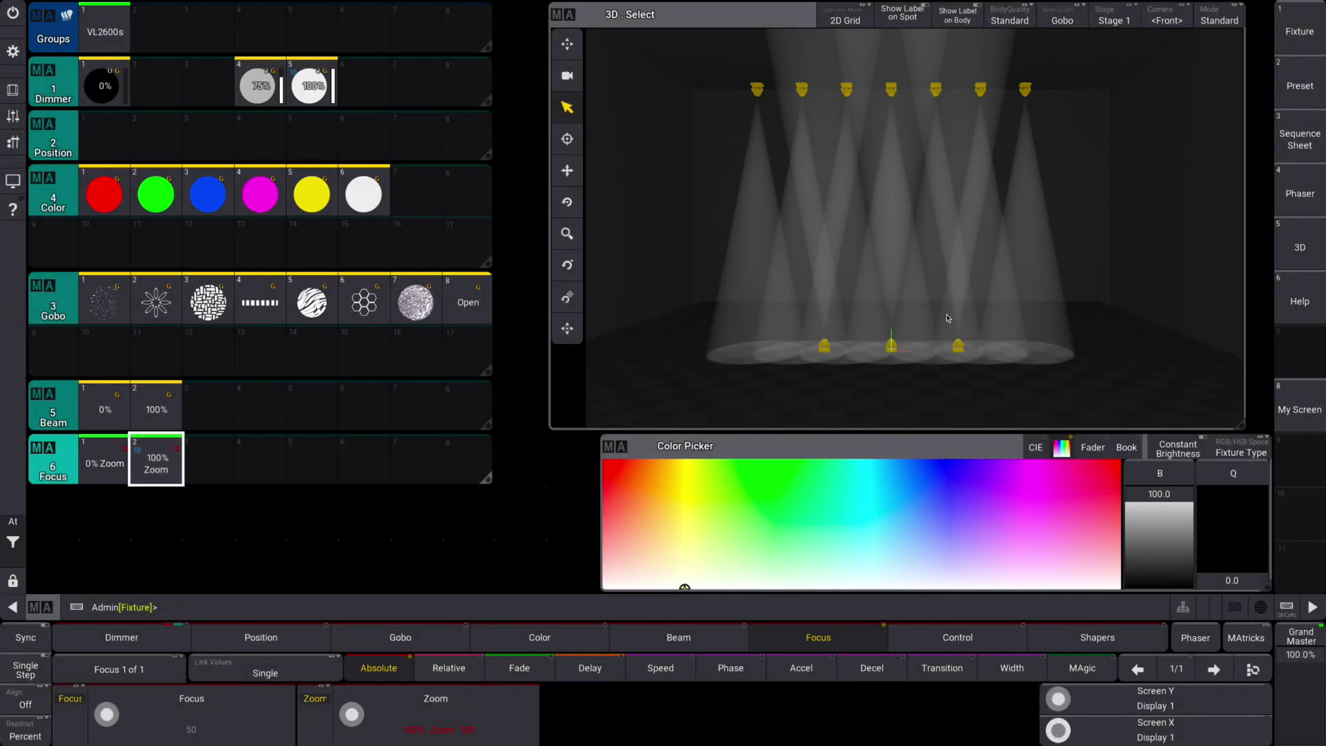
Clear the programmer and store the current window layout in the My Screen view, checking it by switching views
left_click(19, 82)
left_click(1220, 578)
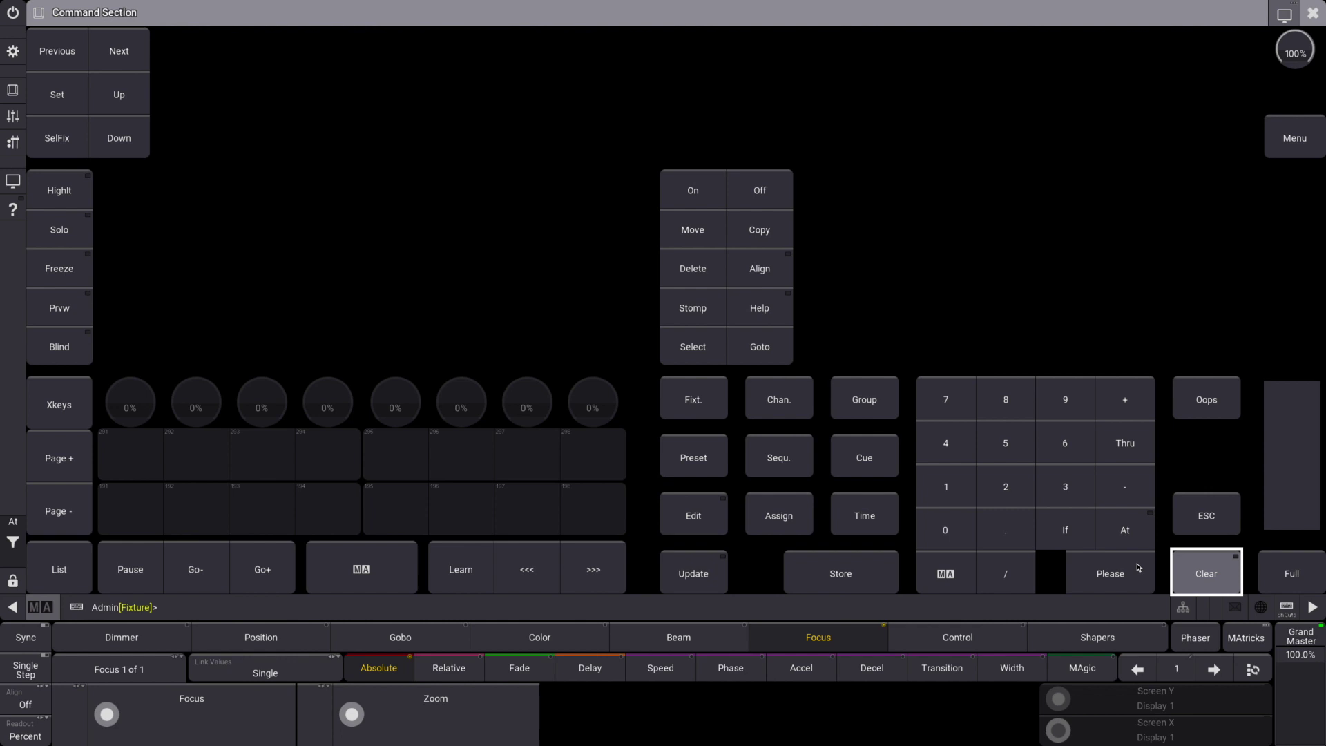
left_click(840, 573)
left_click(1312, 13)
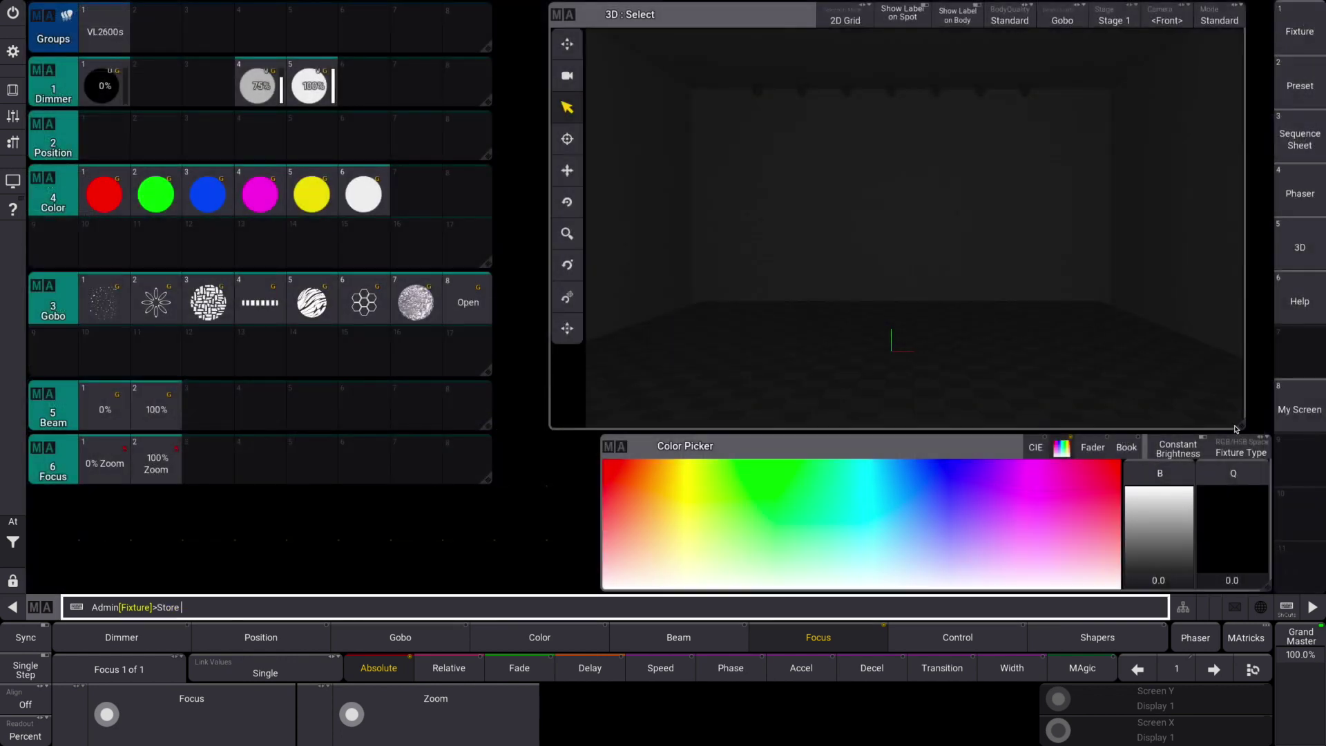
left_click(1323, 387)
left_click(1286, 639)
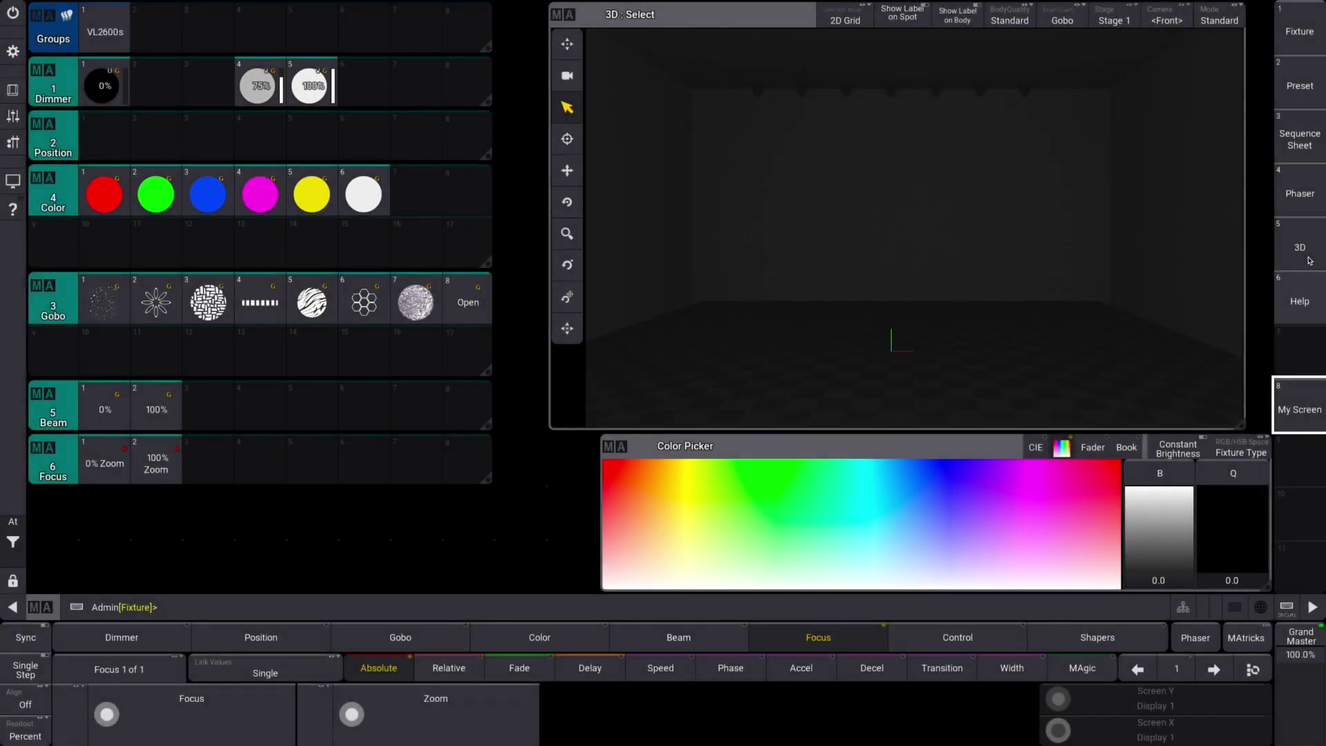
left_click(1298, 302)
left_click(1299, 410)
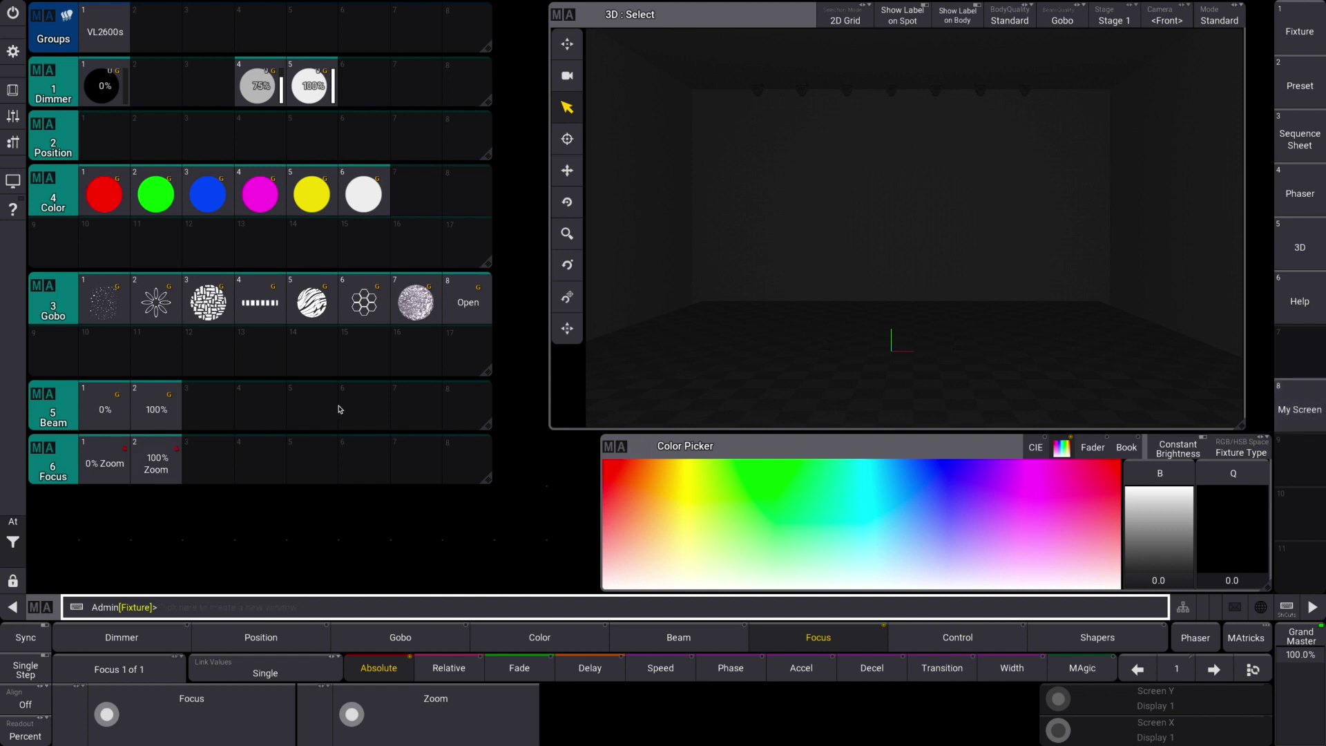
Apply the 100% dimmer preset to the VL2600s group and try Tilt values between 38 and 63
left_click(112, 23)
left_click(311, 85)
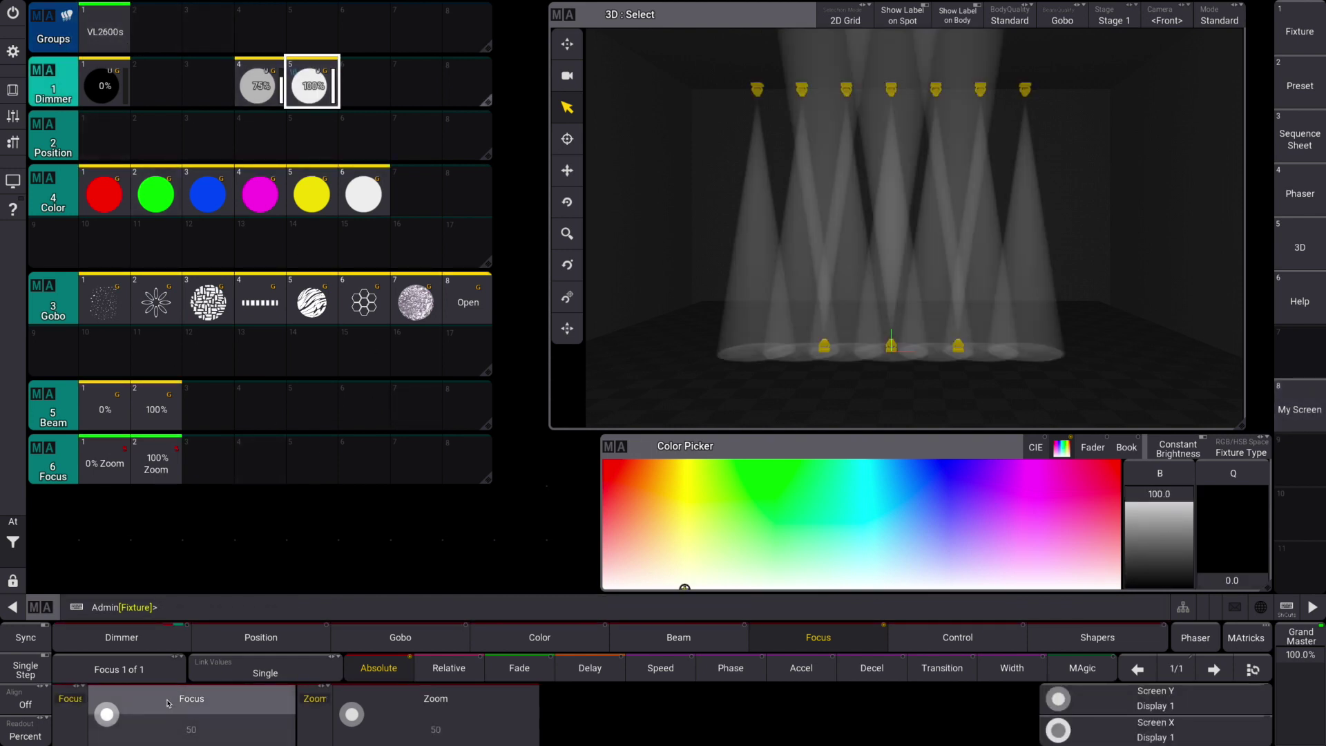
left_click(122, 636)
left_click(261, 637)
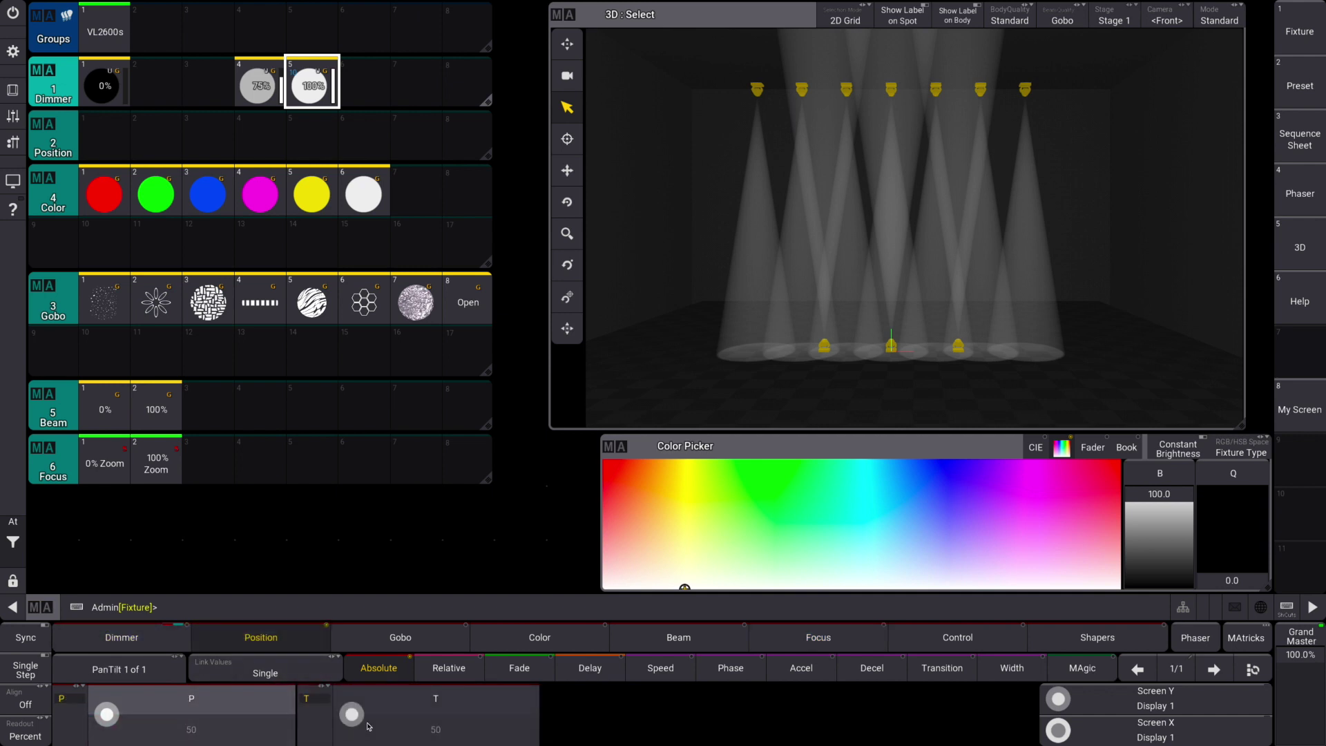
left_click_drag(352, 713, 353, 718)
scroll(353, 719, "up", 5)
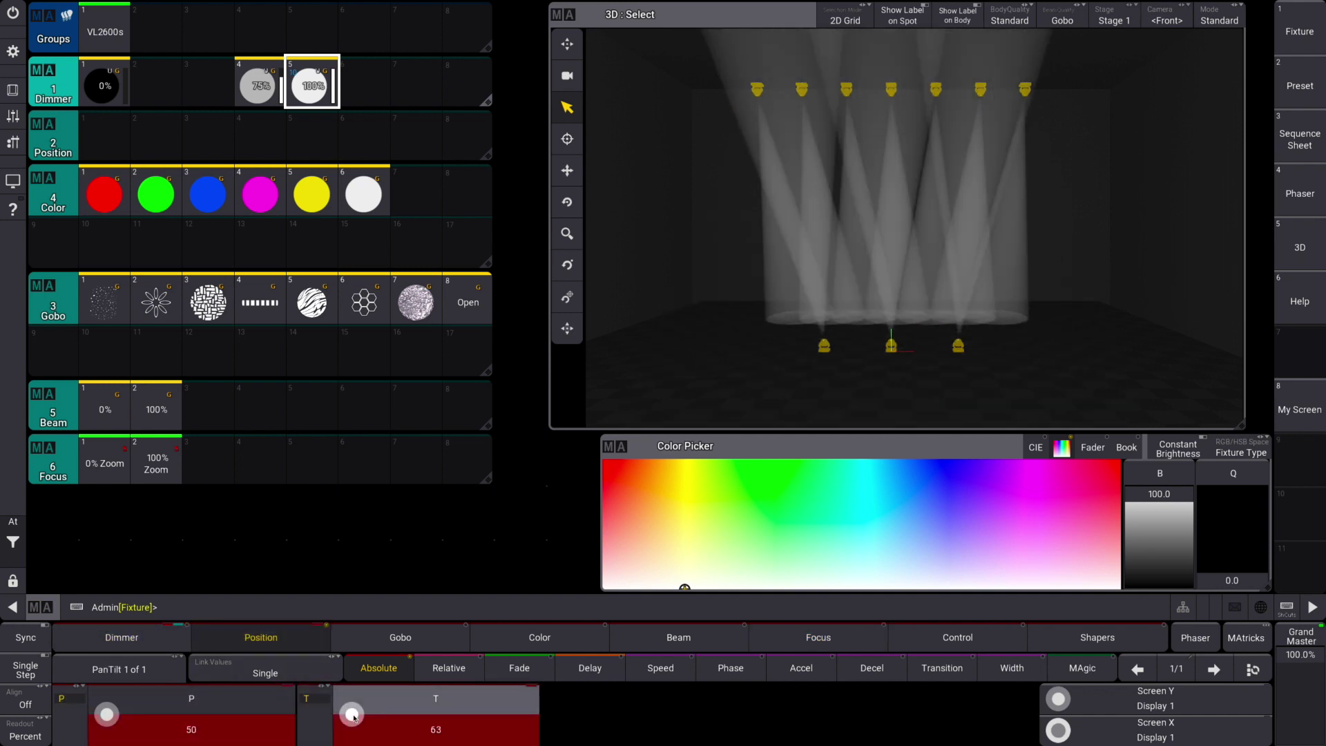
scroll(353, 718, "up", 7)
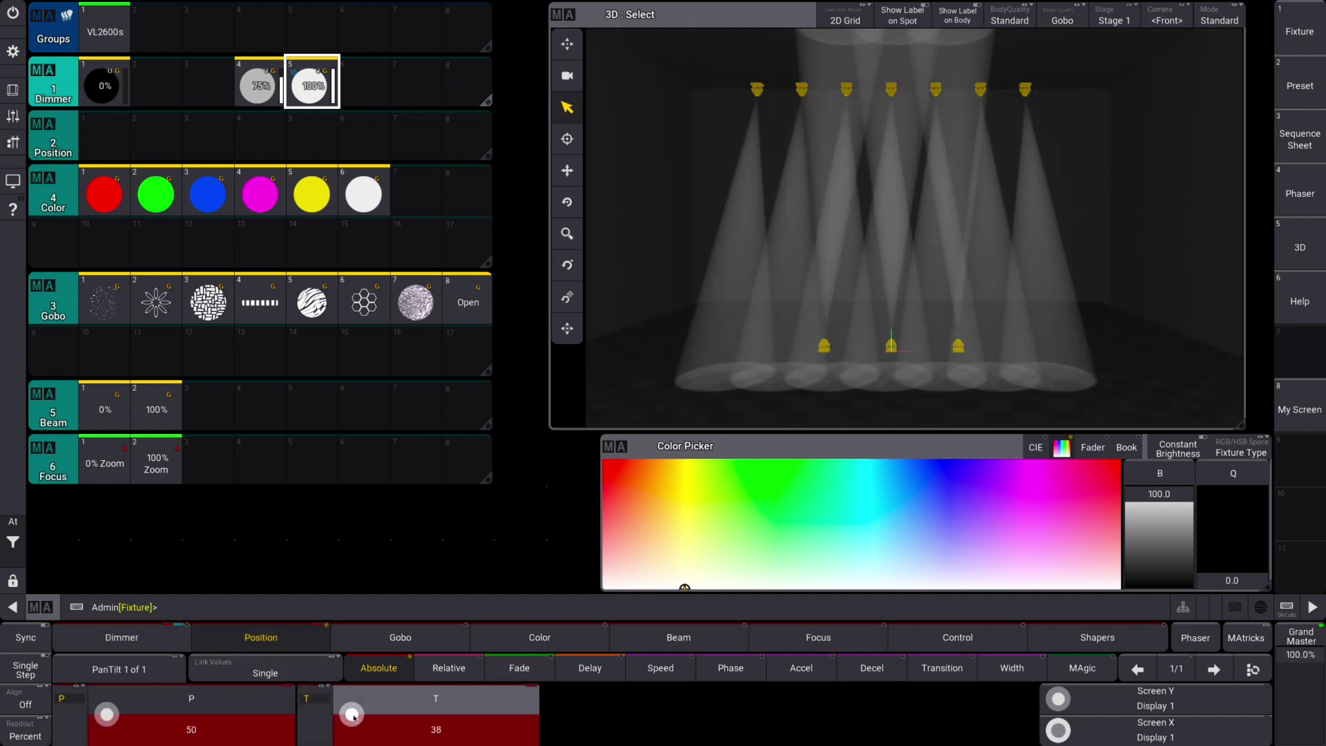
scroll(353, 718, "down", 7)
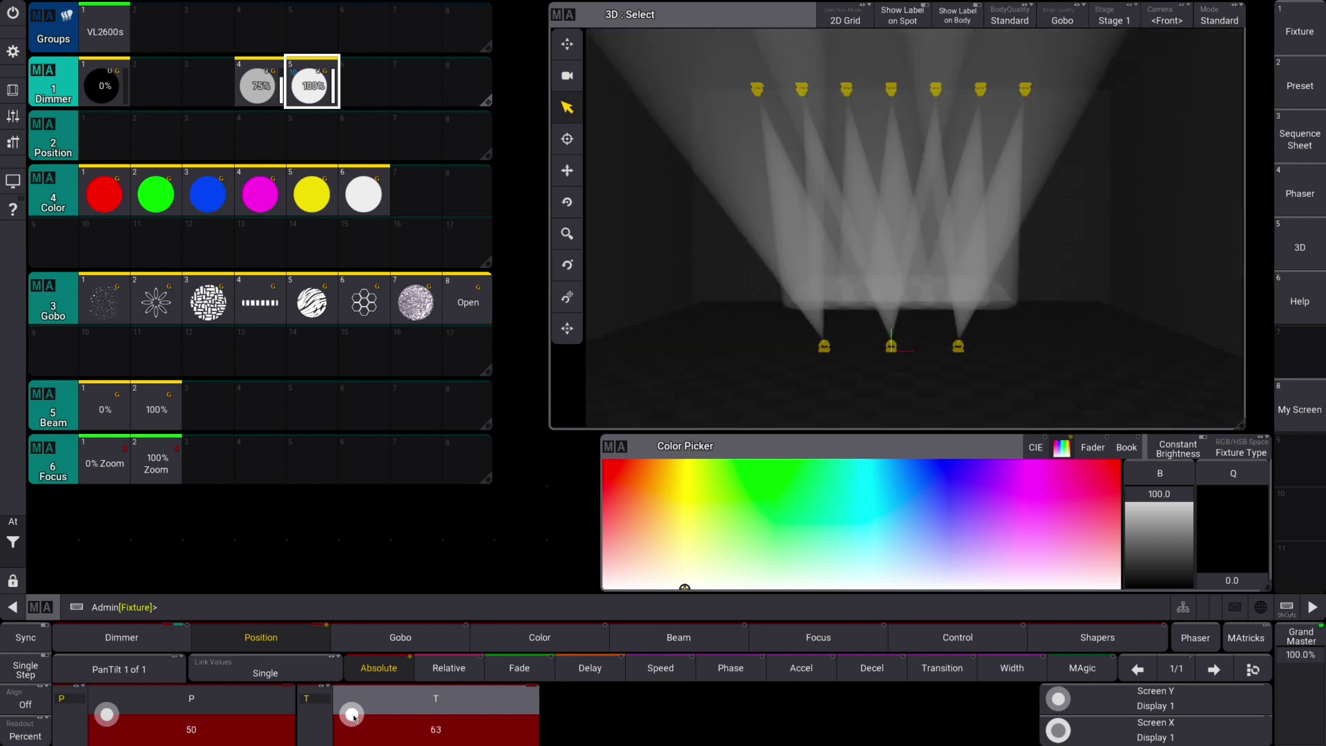
scroll(354, 718, "down", 2)
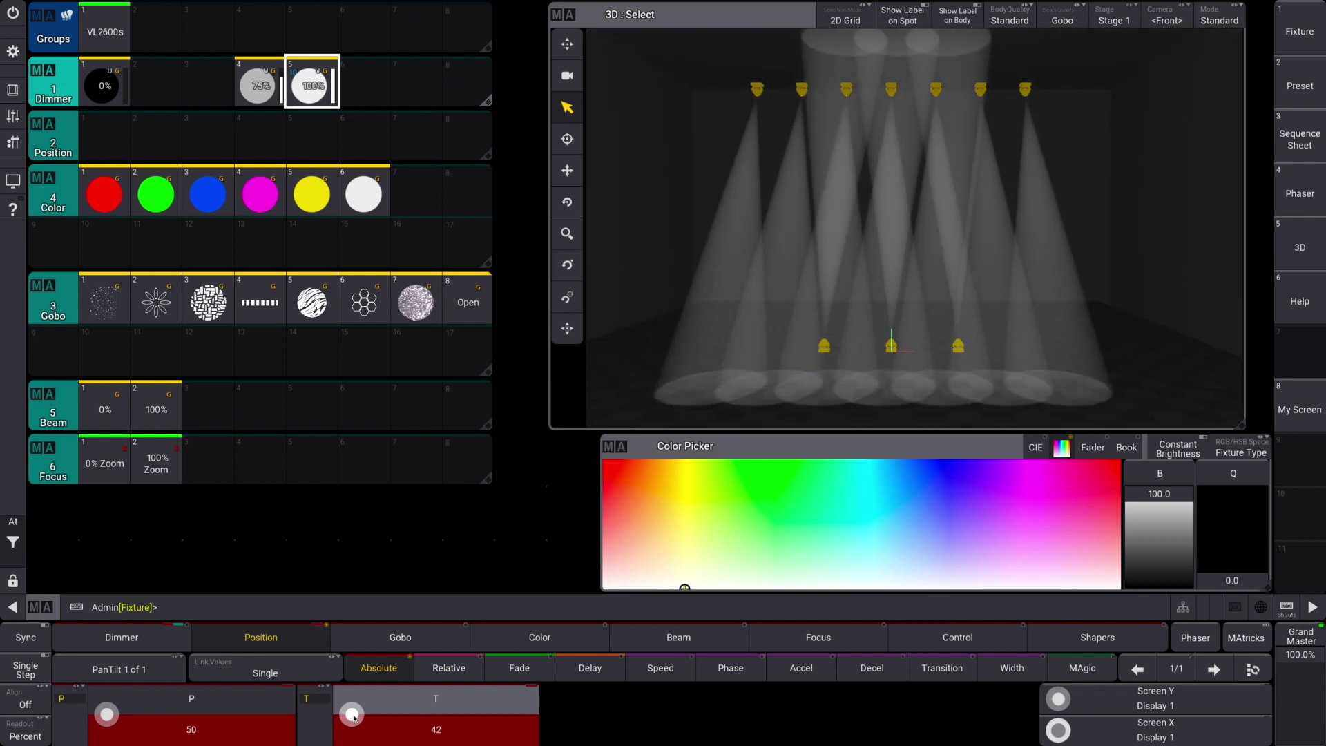
scroll(353, 718, "down", 3)
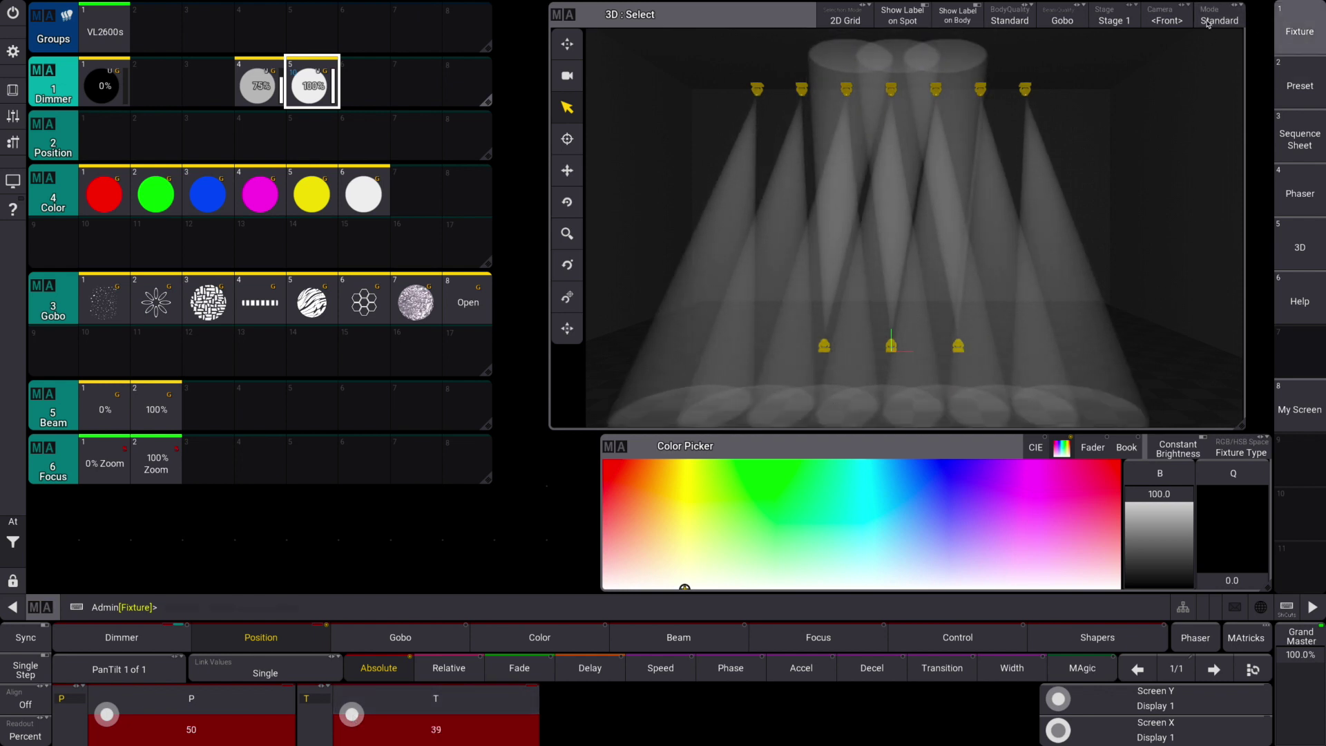
With the 3D window in Setup mode and the programmer cleared, select the three floor fixtures and apply the 100% dimmer preset
left_click(1218, 16)
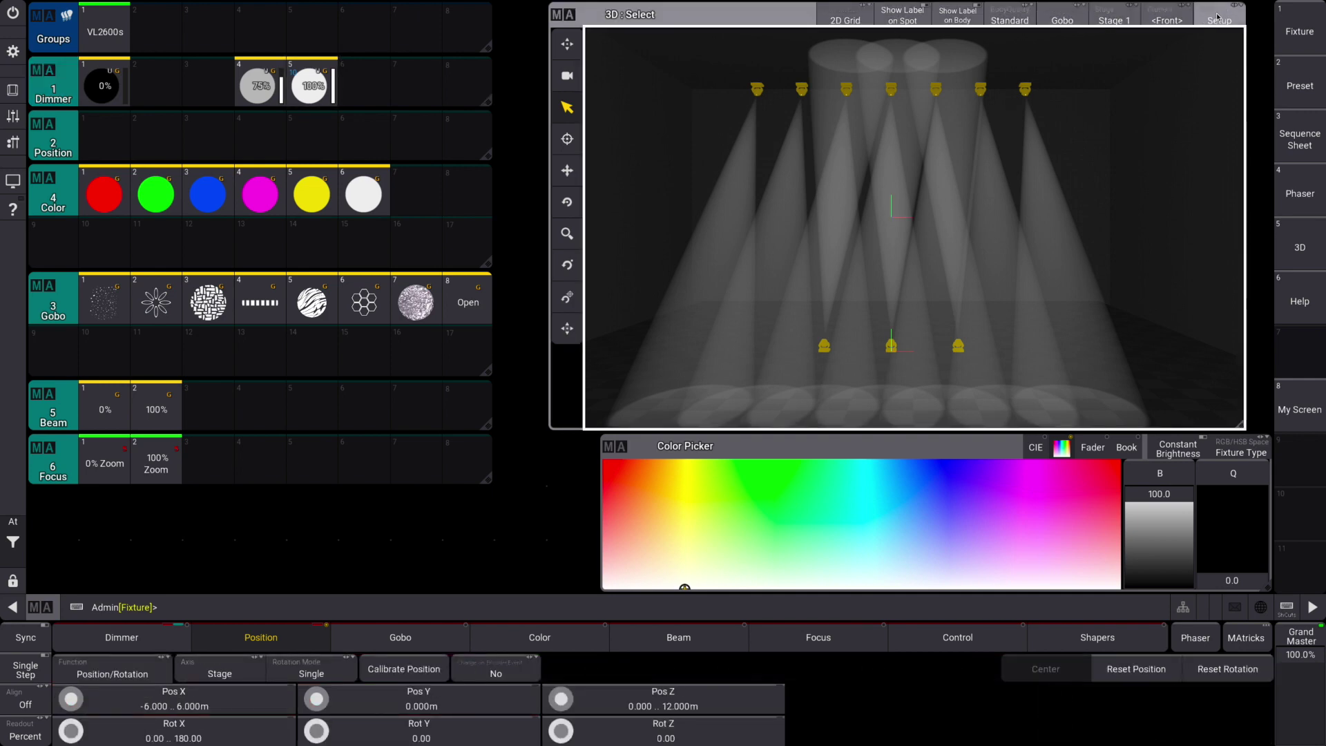
left_click(13, 89)
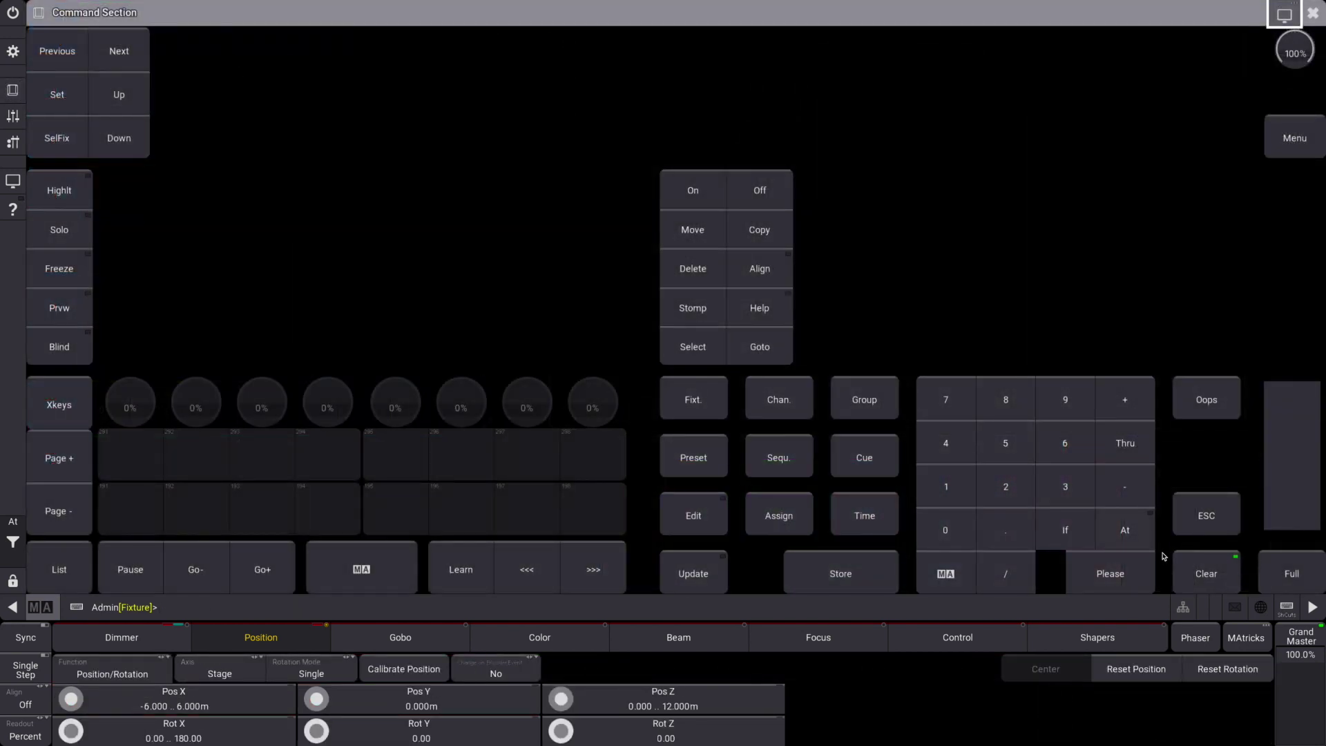
left_click(1312, 13)
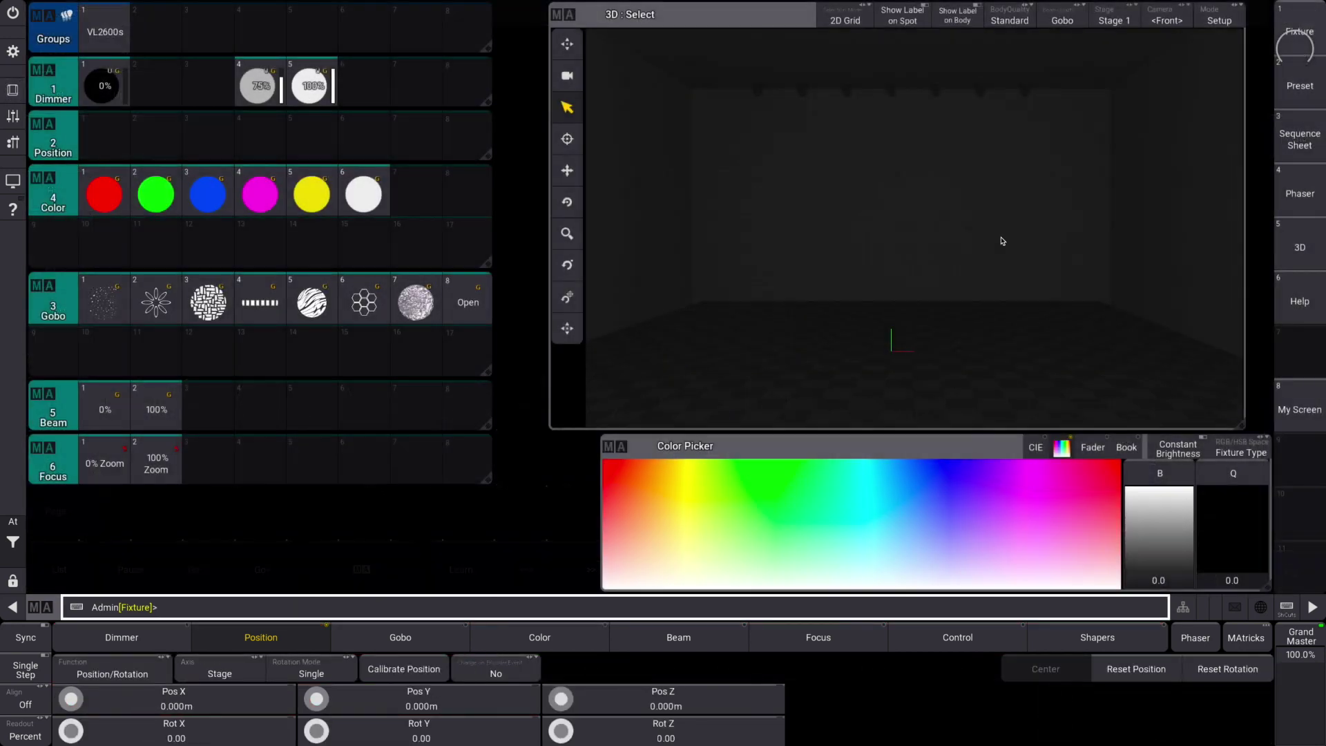
left_click_drag(779, 308, 1039, 383)
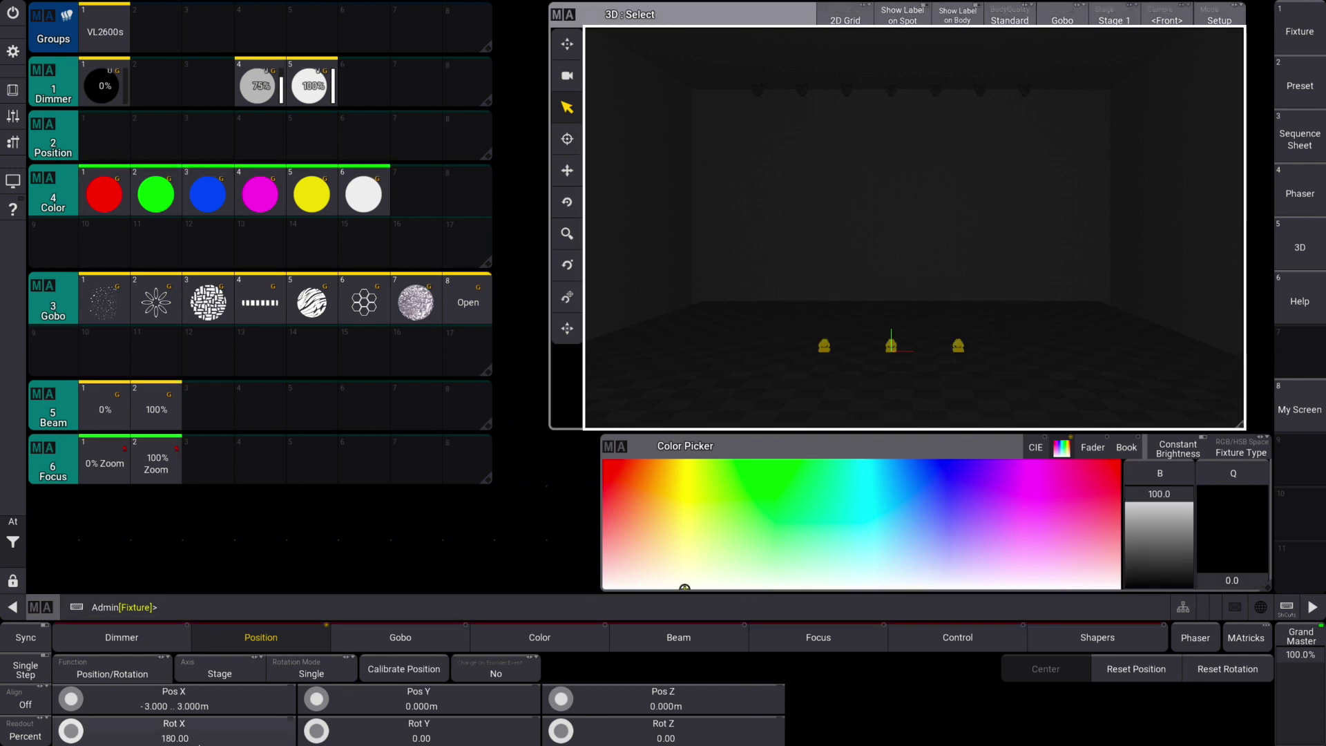
mouse_move(224, 734)
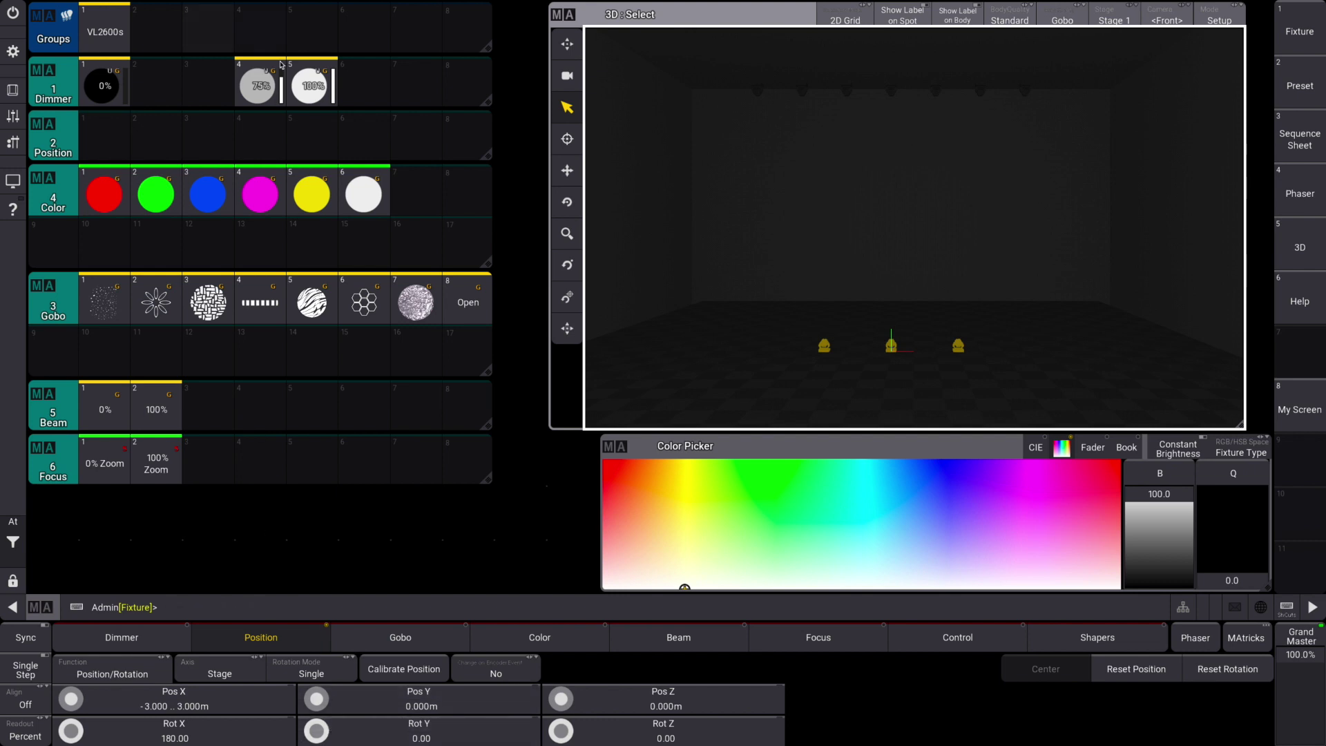
left_click(312, 84)
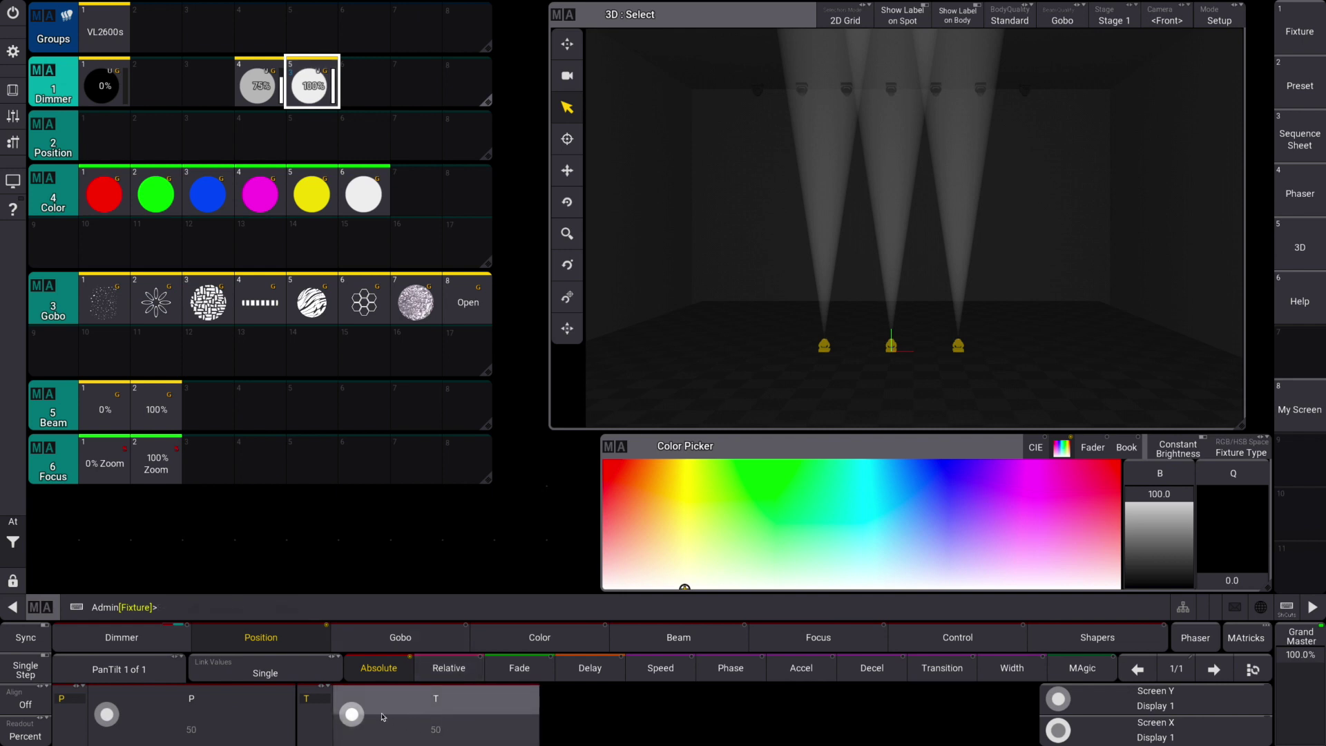
left_click(1218, 19)
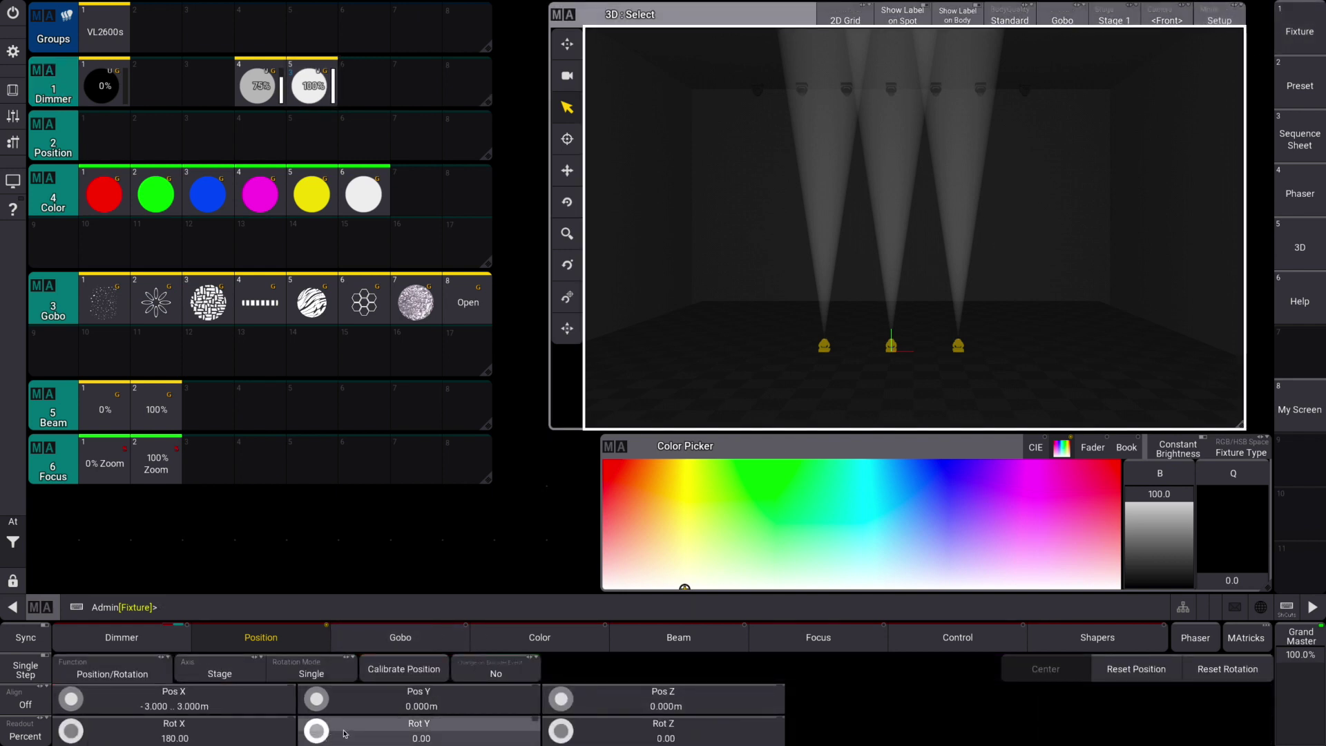
Try rotating the three floor fixtures around the Y axis, return Rot Y to 0 and enter 180 for Rot Z
left_click(345, 733)
type("1")
key("Return")
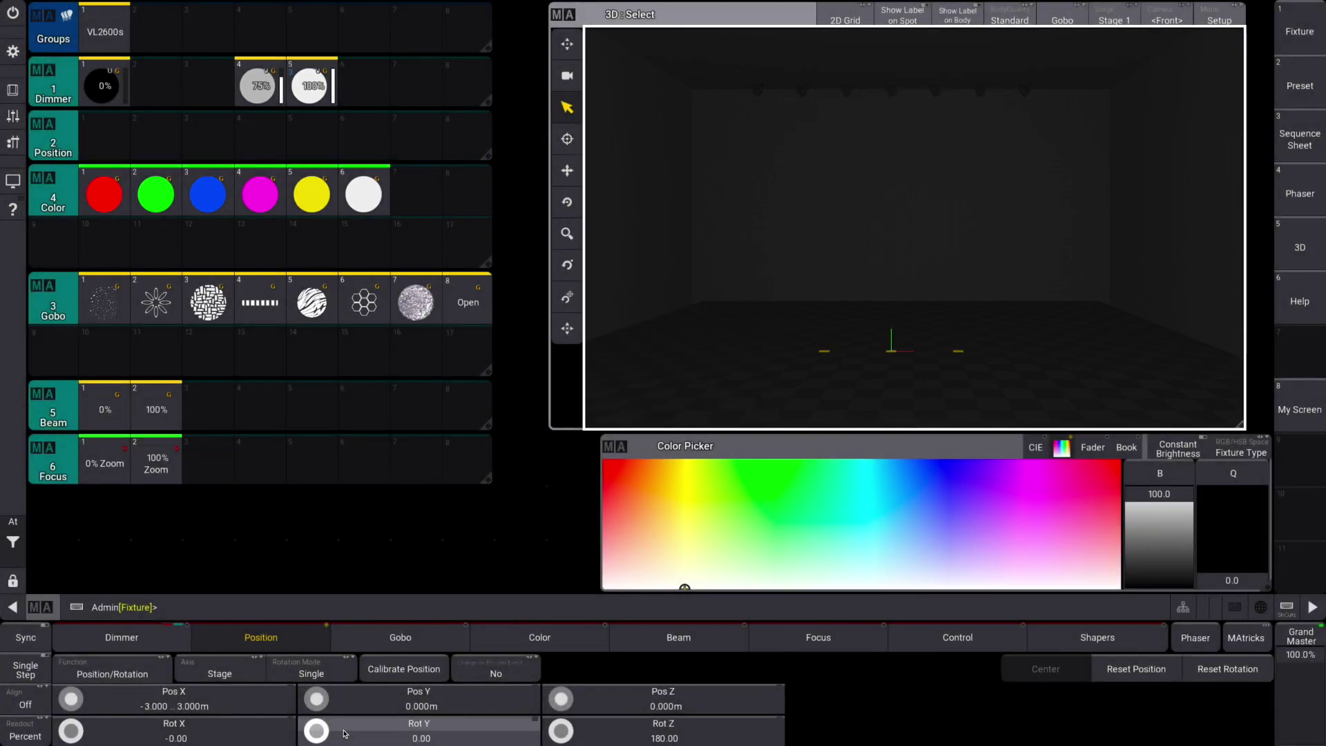
left_click(345, 733)
type("0")
key("Return")
left_click(649, 733)
type("180")
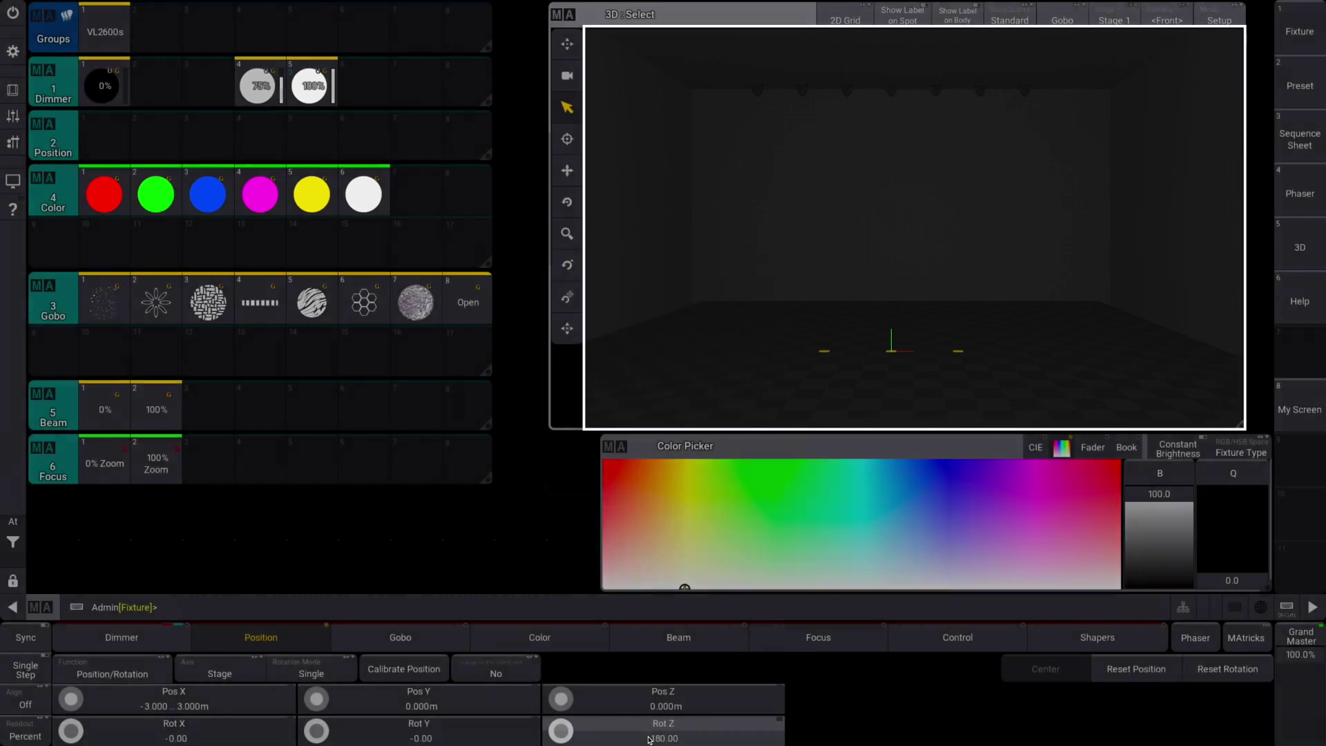
key("Return")
Set Rot Z to 0 and Rot X to 180 for the three floor fixtures
left_click(649, 733)
type("0")
key("Return")
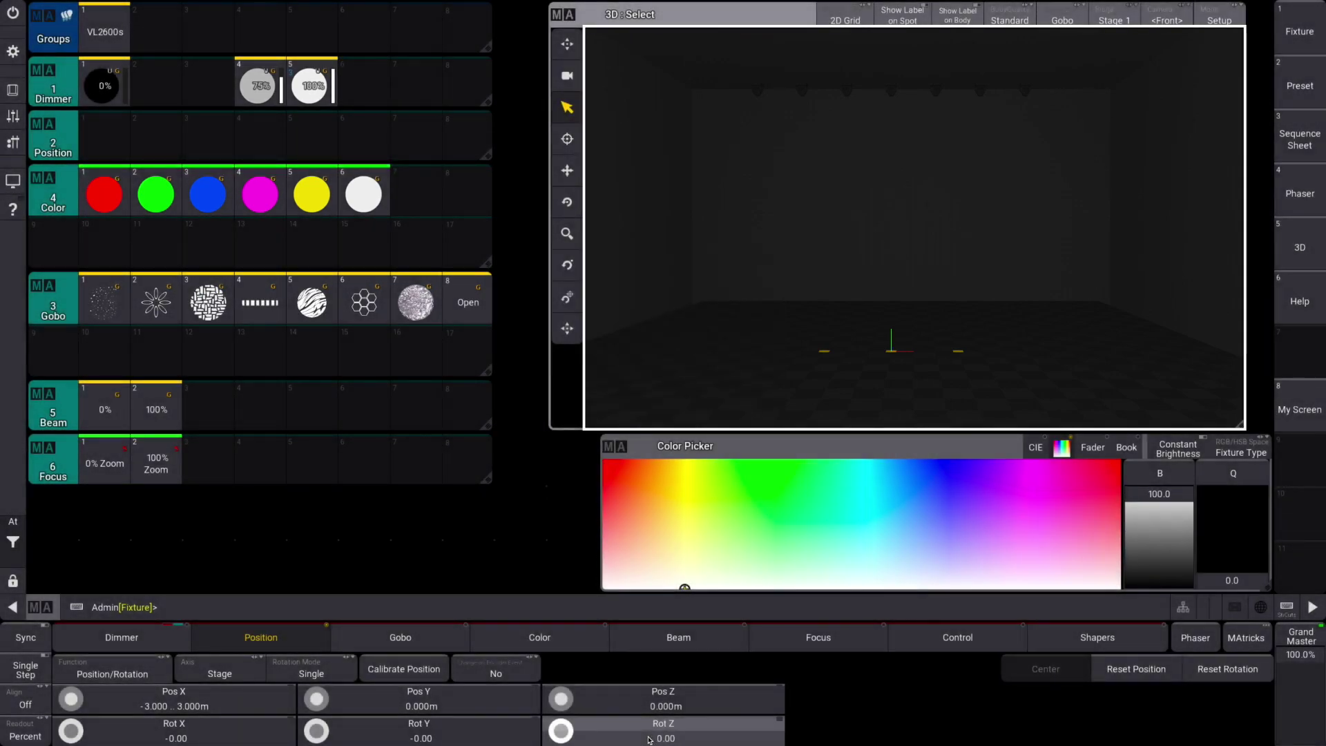
left_click(166, 719)
type("18")
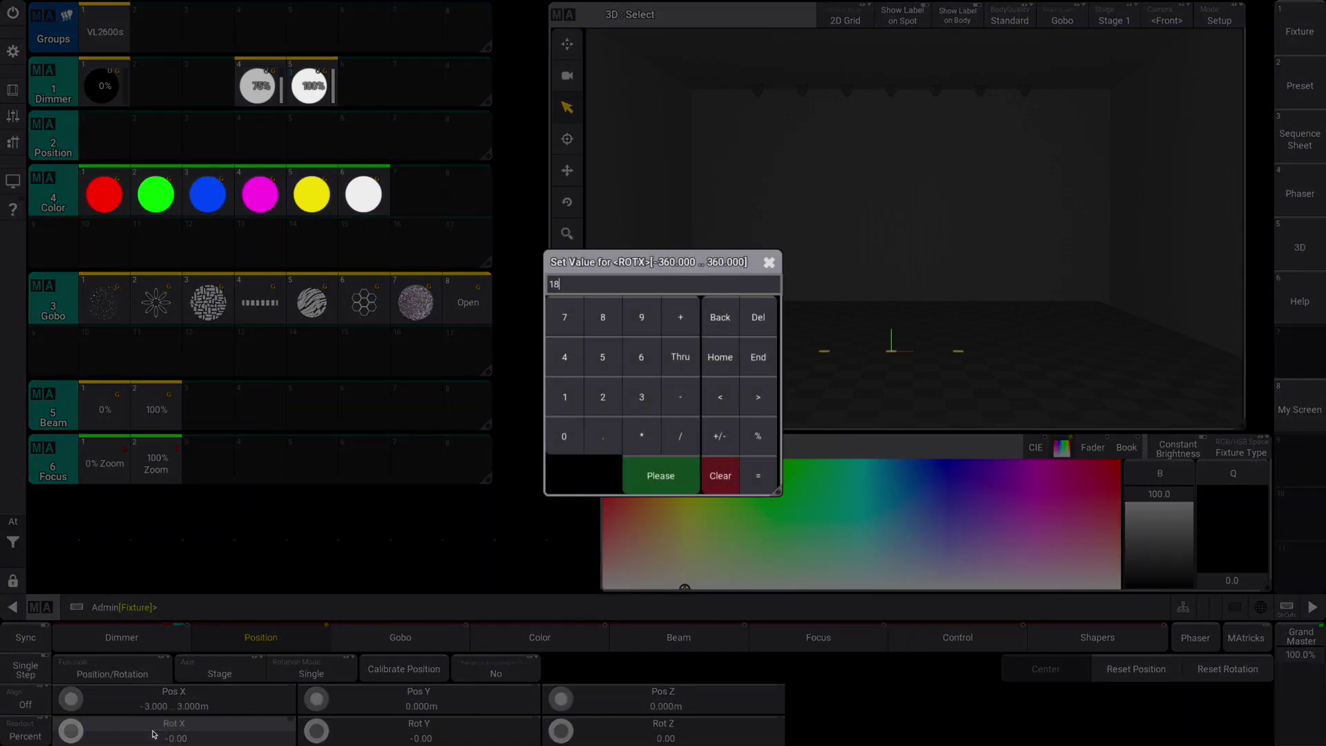
type("0")
key("Return")
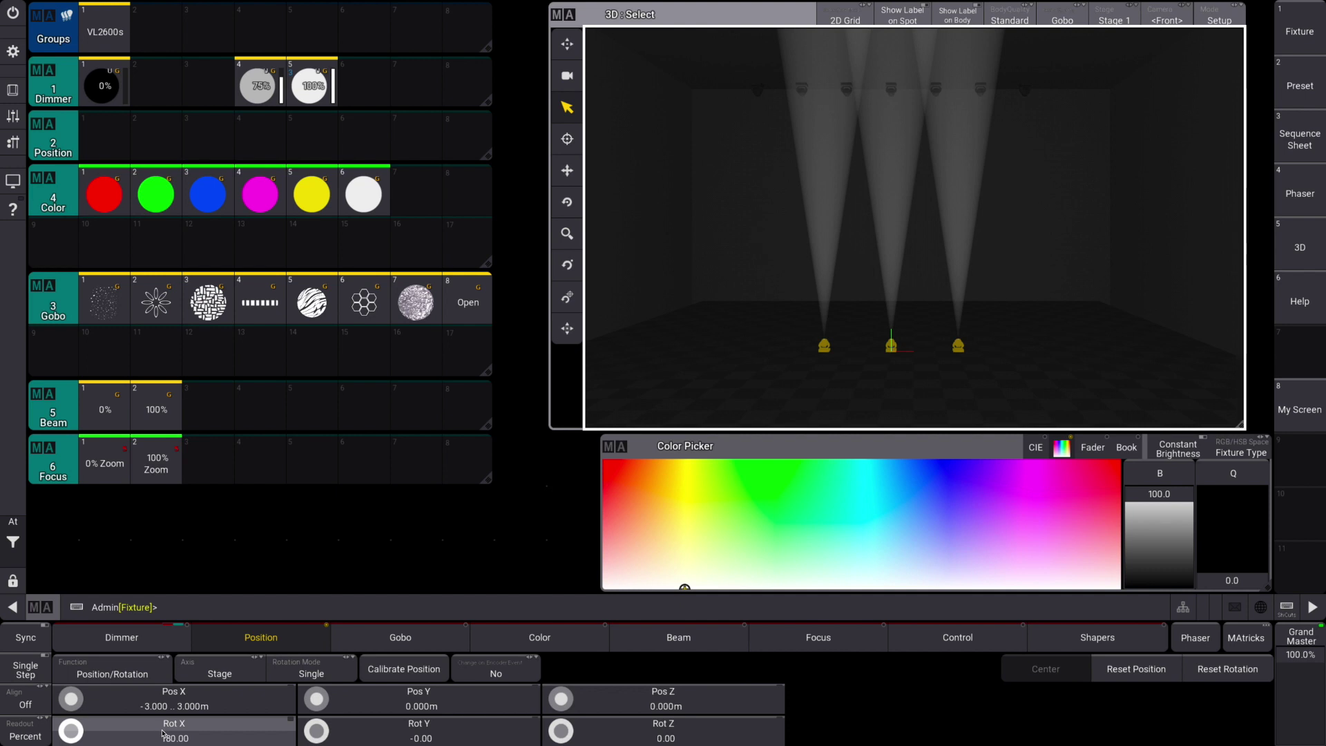
Select the VL2600s group, apply the 100% dimmer preset and adjust its Tilt
left_click(105, 31)
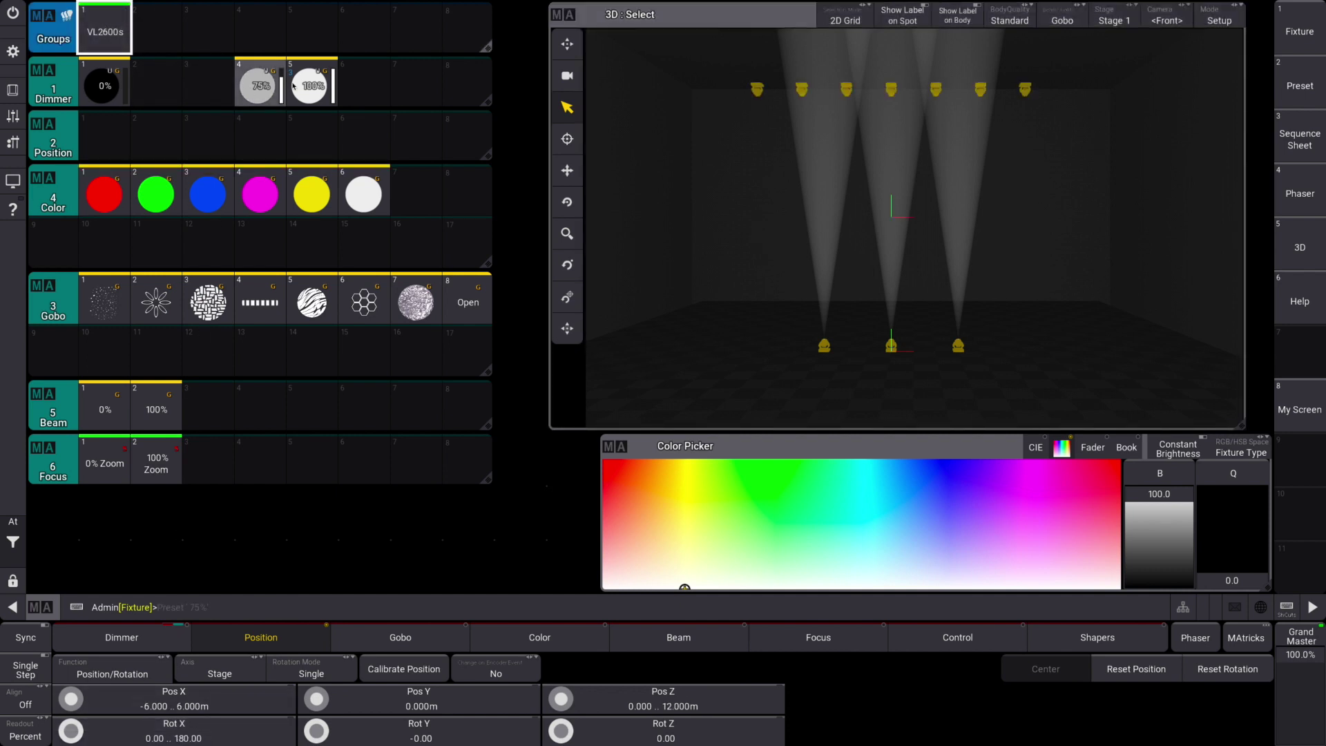
left_click(310, 84)
scroll(356, 715, "down", 4)
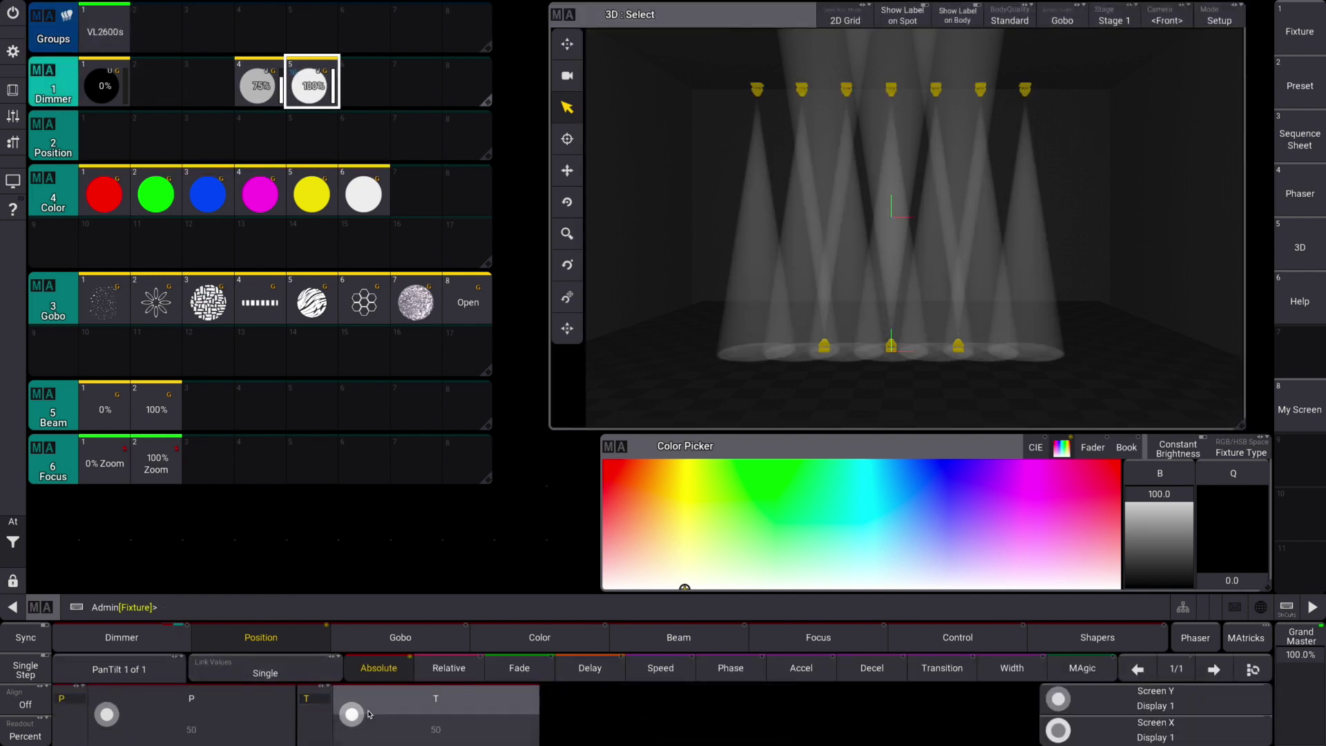
Test the tilt at 27, then select the three floor fixtures in the 3D view and set their Rot X to -180
scroll(359, 716, "down", 1)
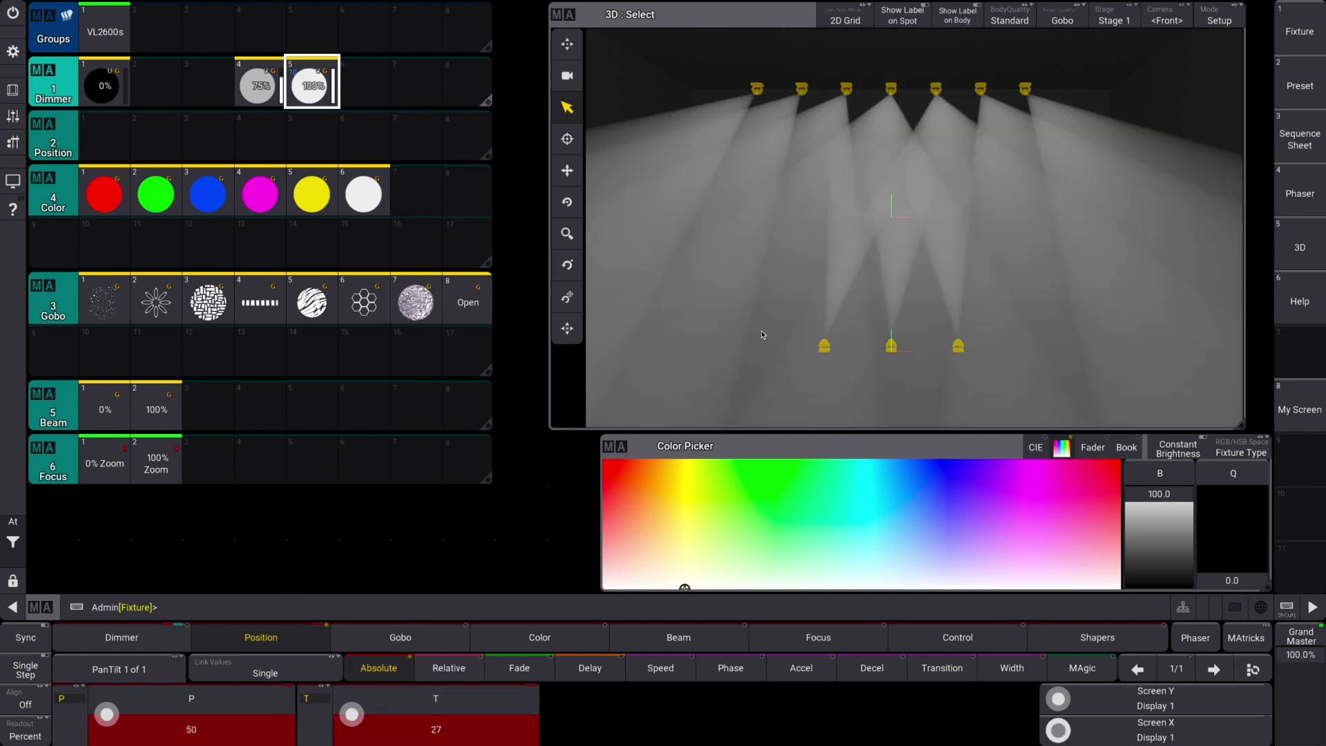
left_click(794, 314)
left_click_drag(793, 316, 1027, 380)
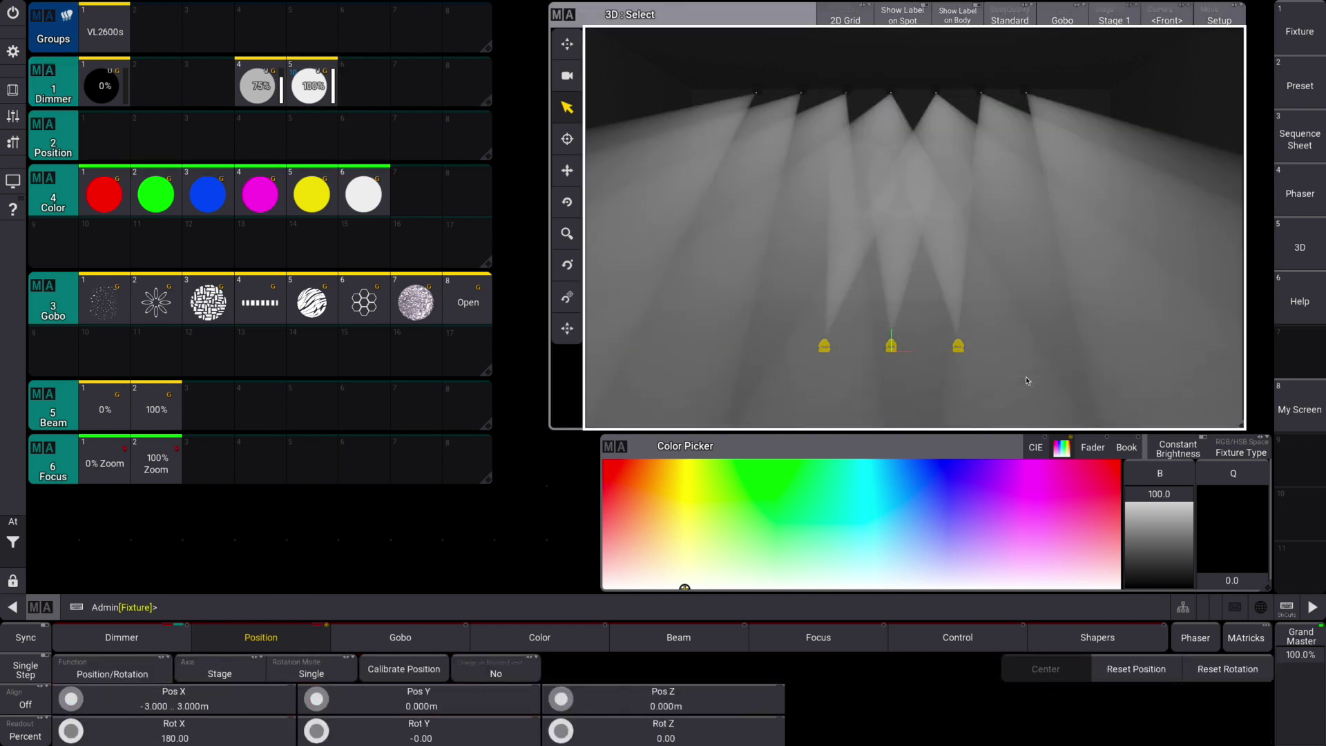
left_click(215, 739)
type("-180")
key("Return")
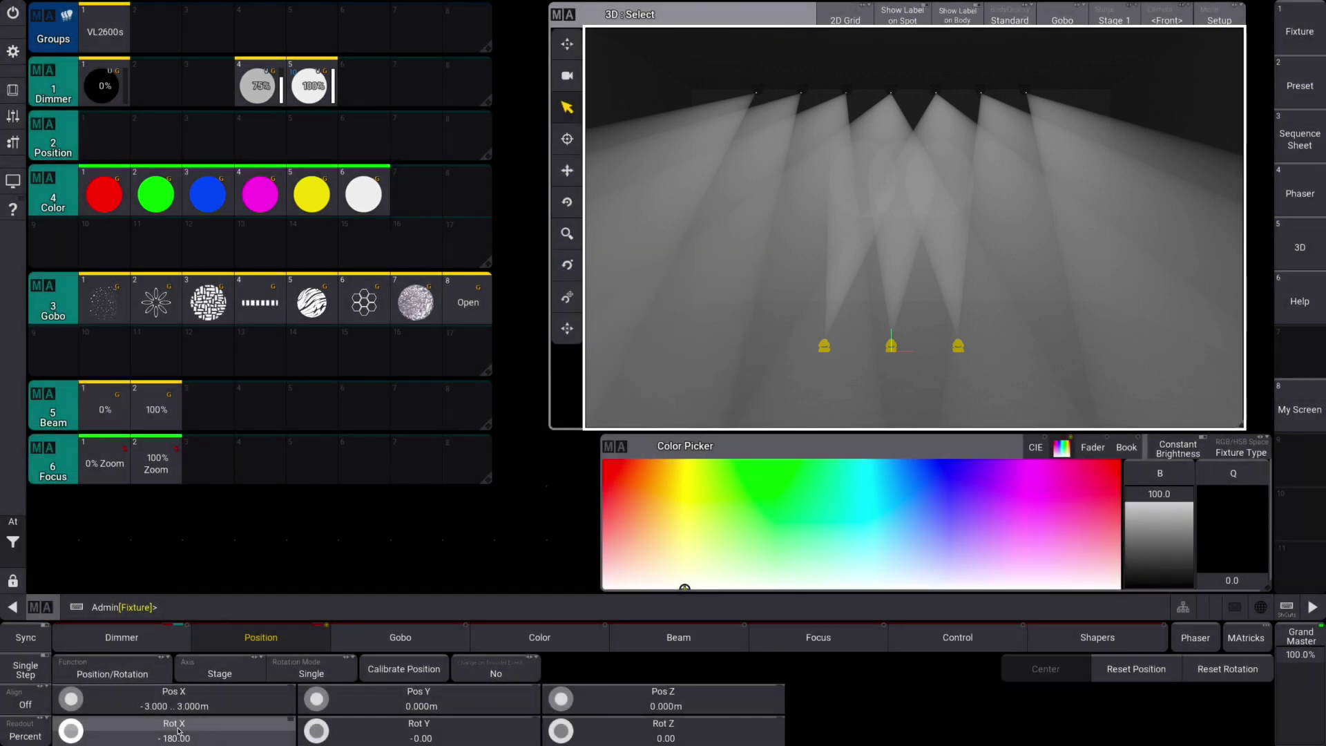
Set the floor fixtures' Rot Y to 180 and then their Rot X to 180
left_click(383, 731)
type("1")
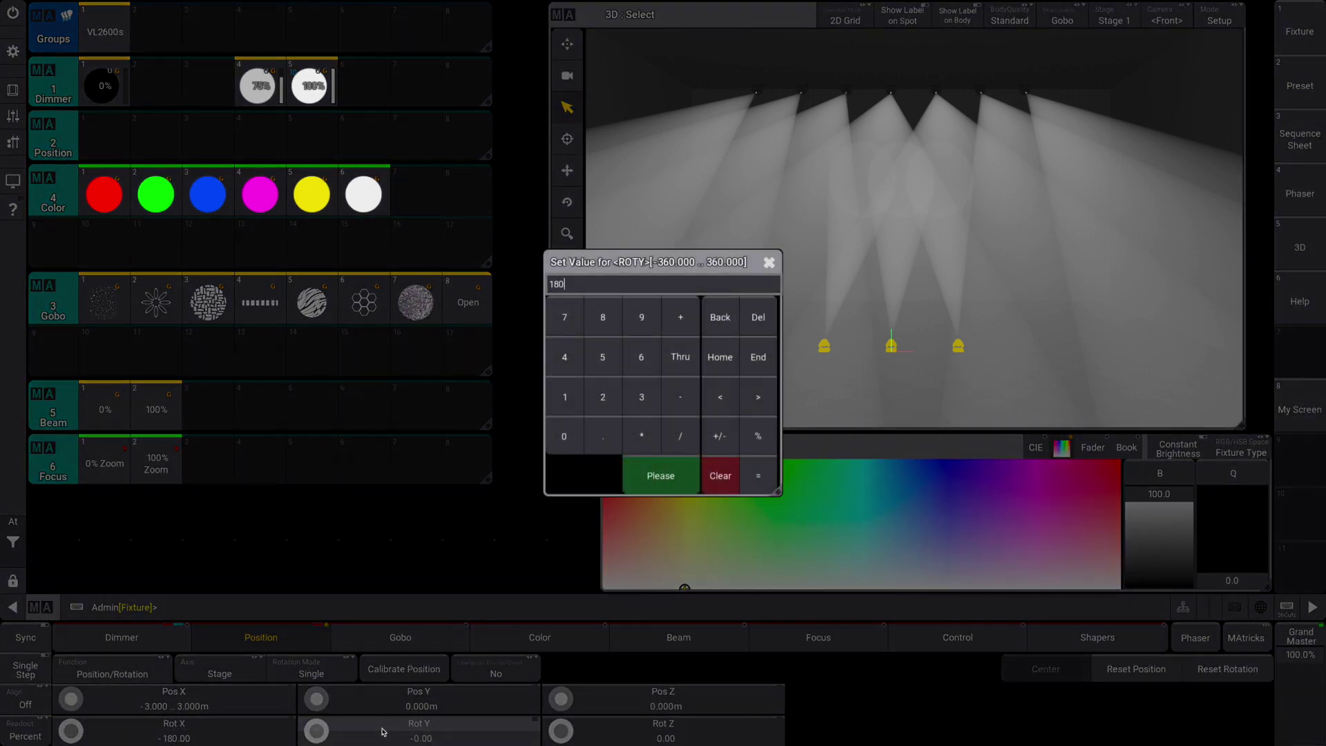
type("80")
key("Return")
left_click(228, 739)
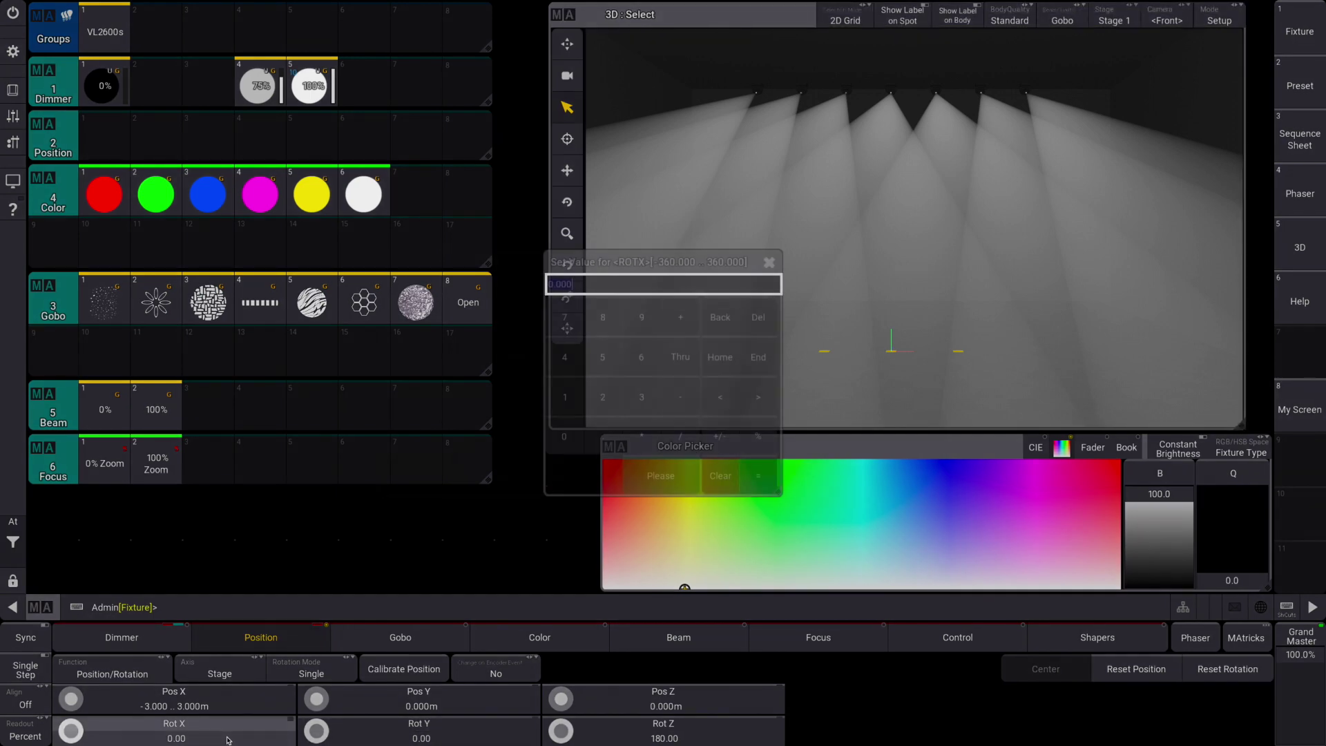
type("180")
key("Return")
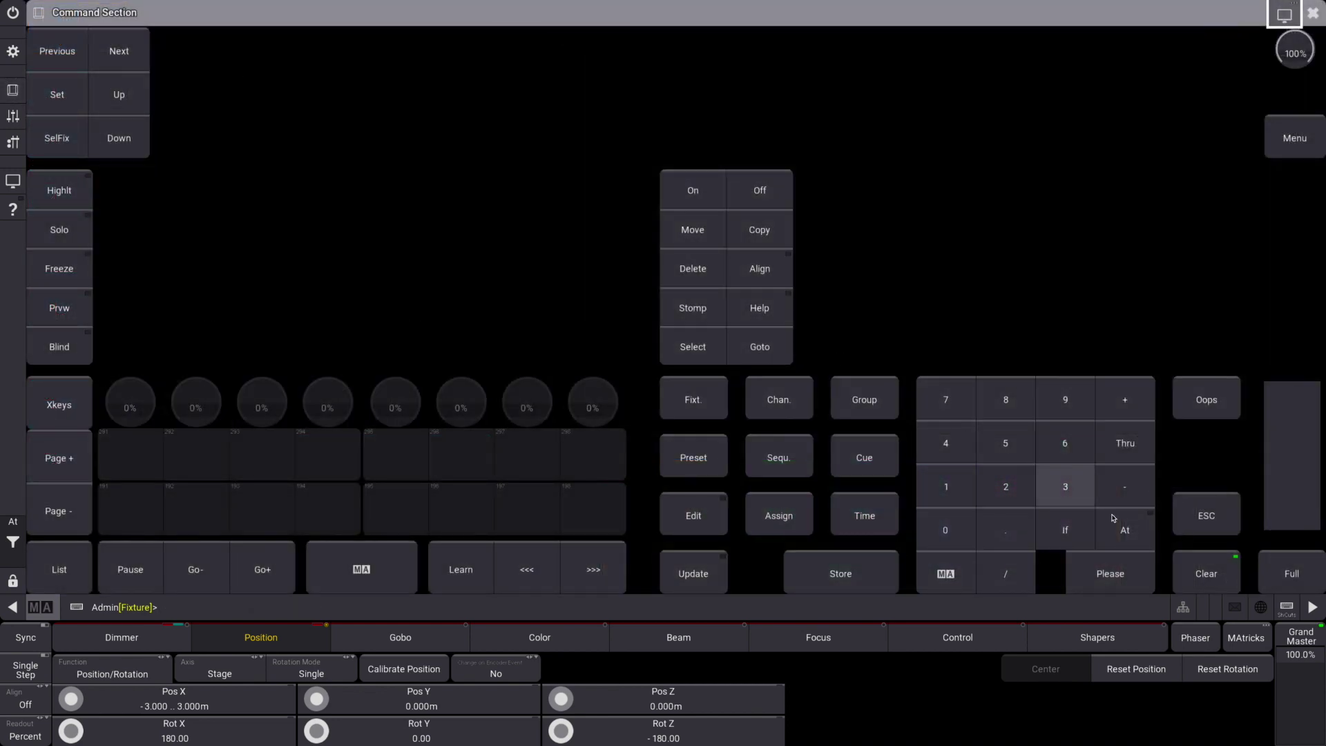
Clear the programmer, select the VL2600s group and tilt its fixtures to 31 at 100% dimmer
left_click(1207, 564)
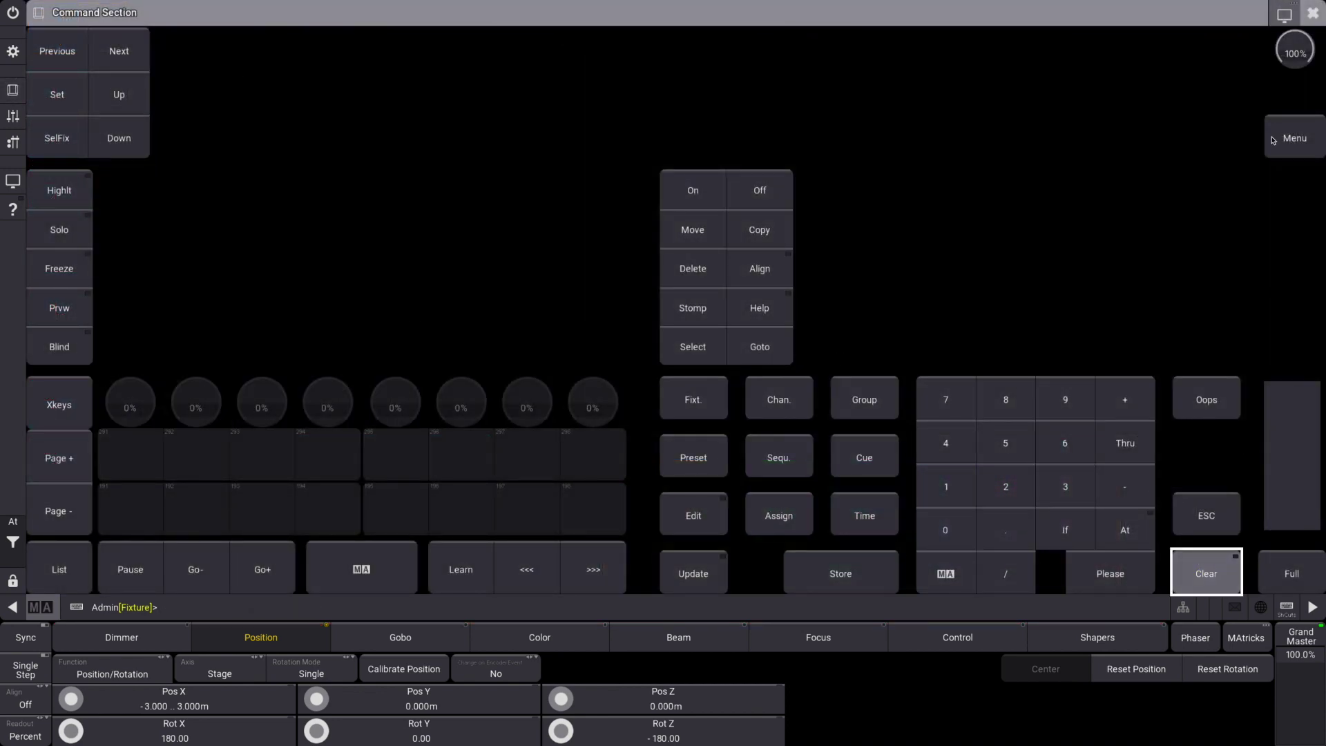
left_click(1312, 12)
left_click(84, 11)
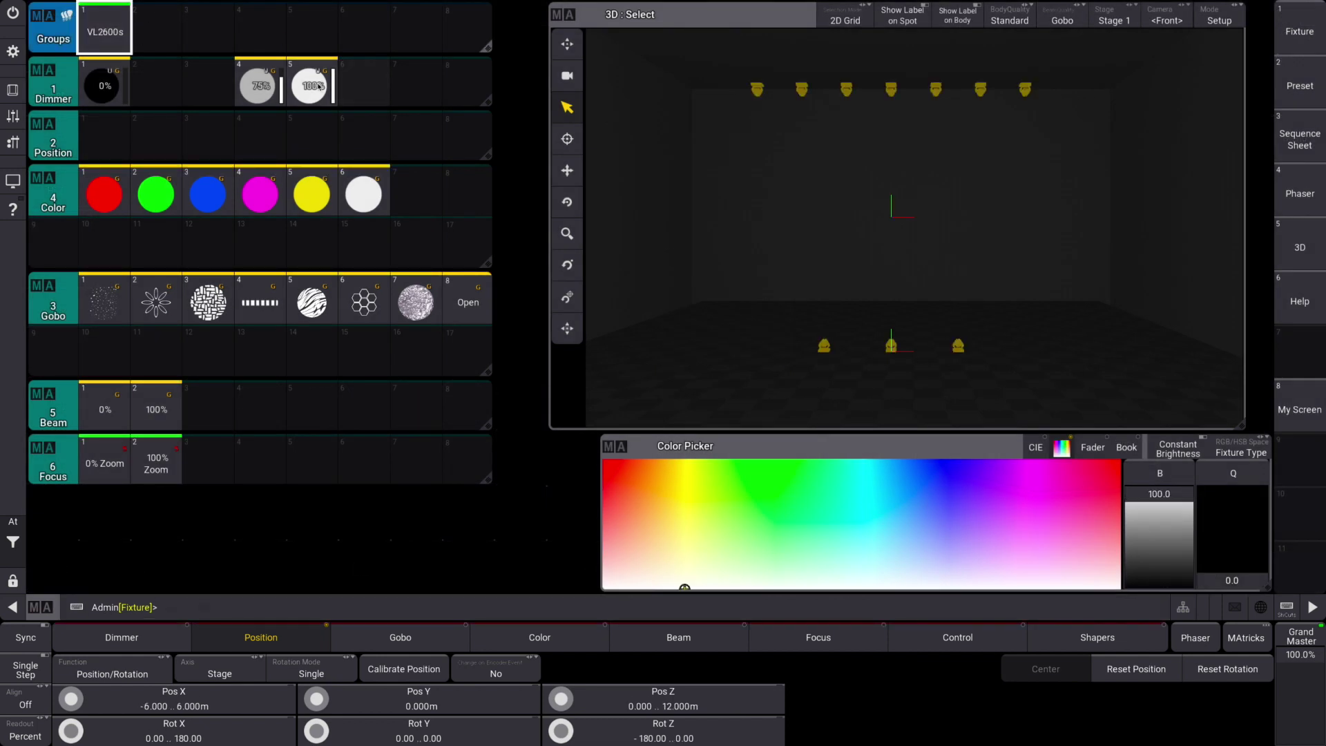
mouse_move(352, 714)
left_mouse_down()
mouse_move(371, 724)
mouse_move(352, 719)
left_mouse_up()
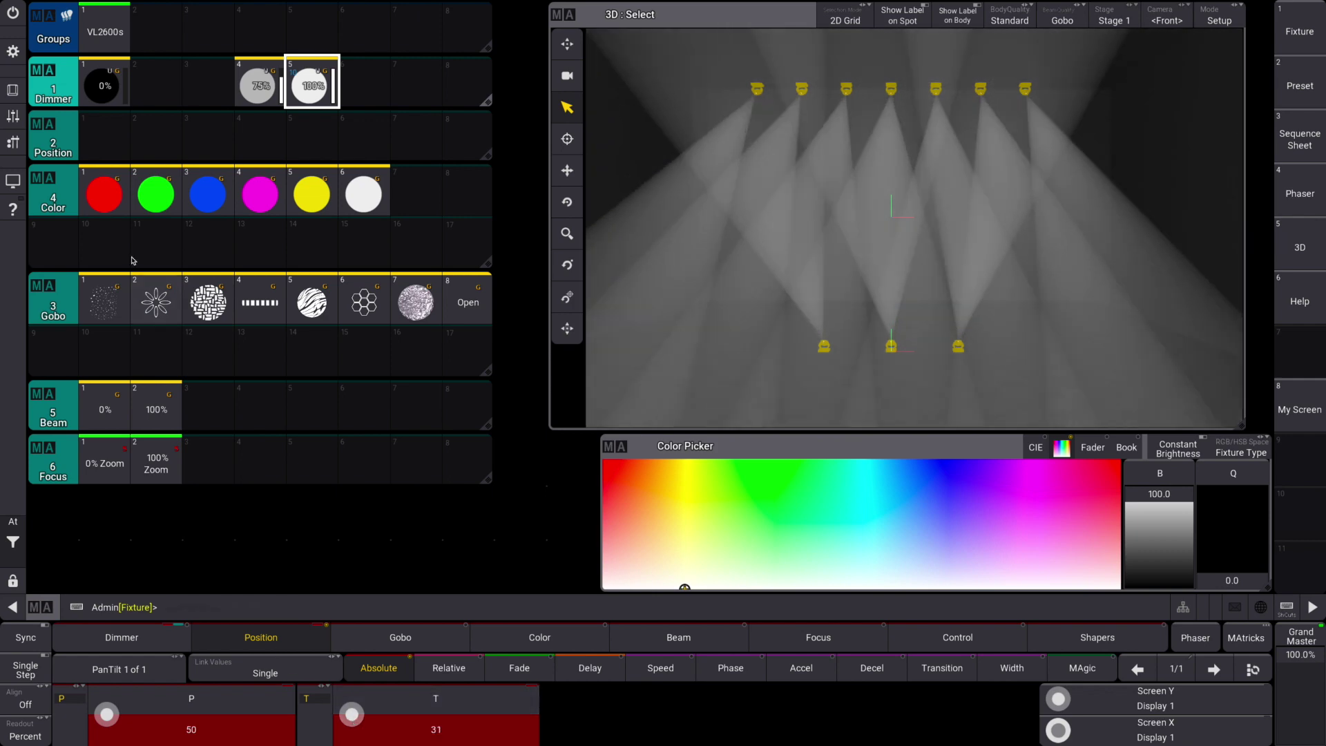
Store the tilted look in the first position preset slot and name it Out
left_click(12, 90)
left_click(840, 573)
left_click(849, 174)
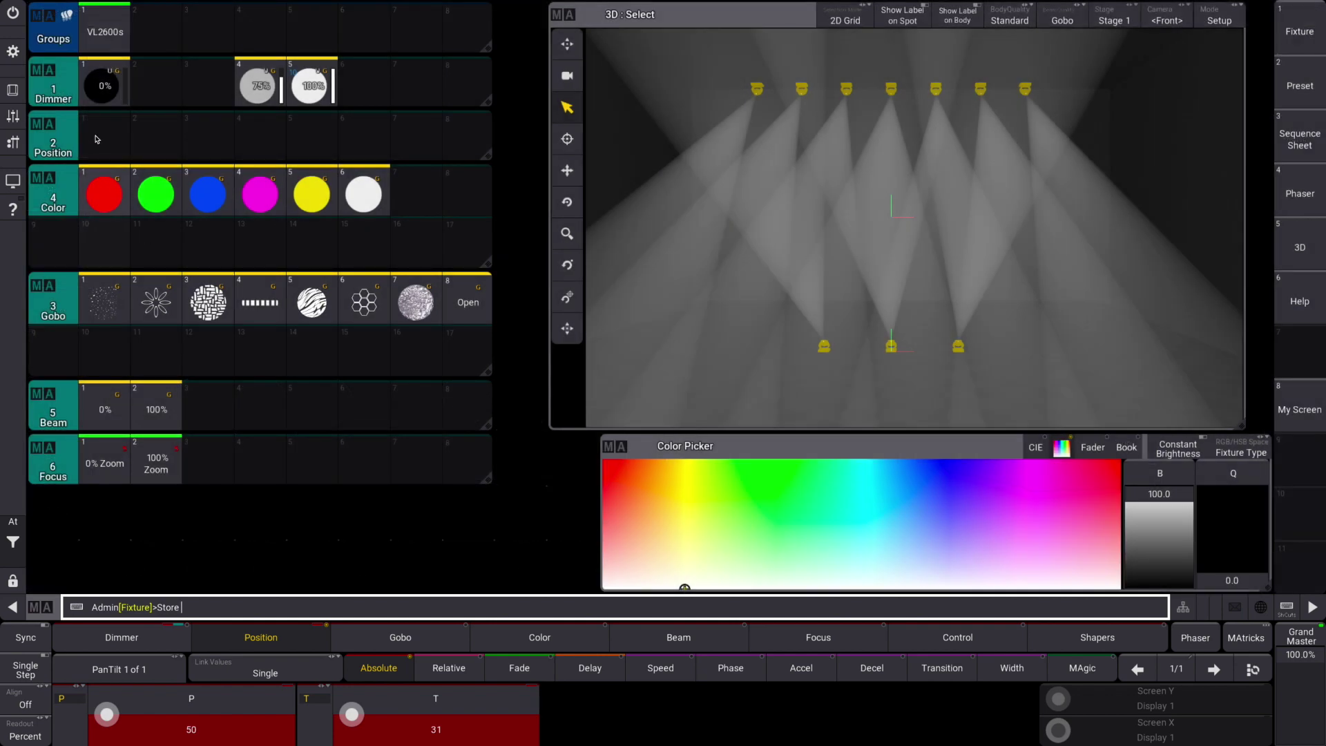
left_click(102, 138)
type("O")
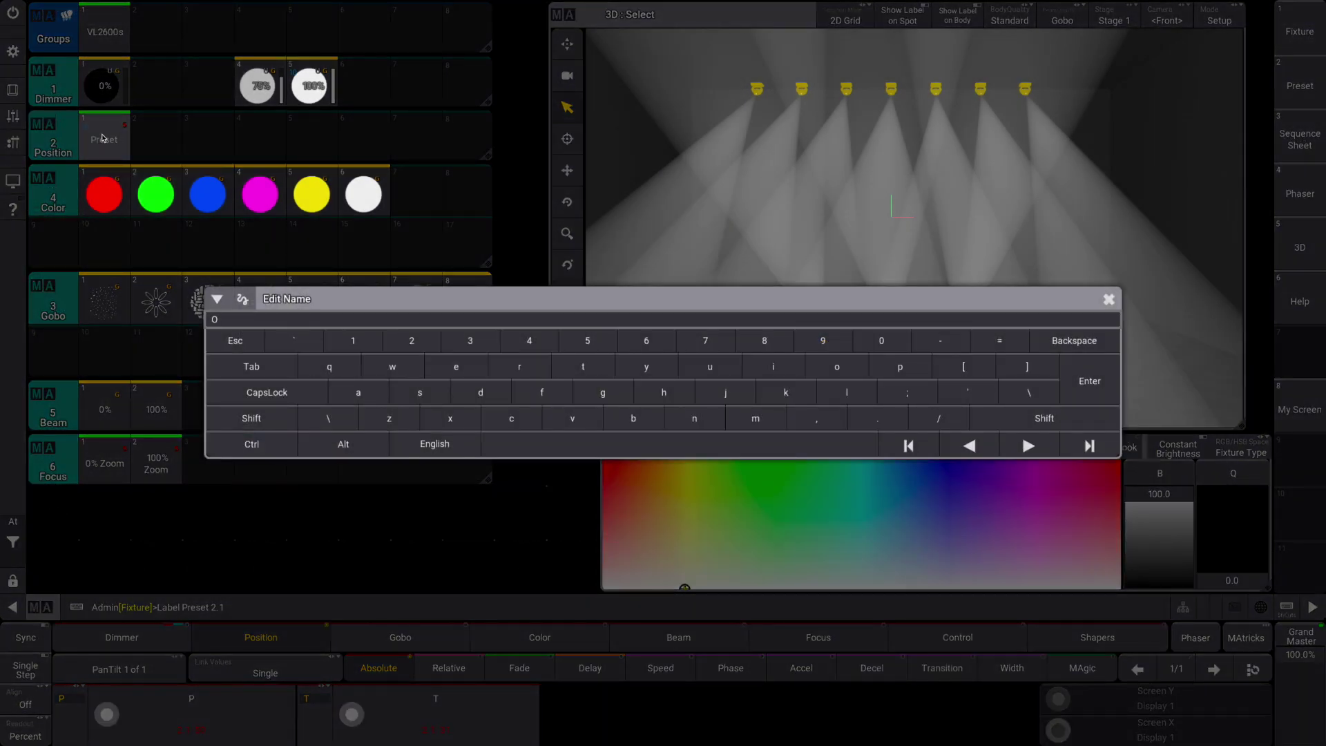
type("ut")
key("Return")
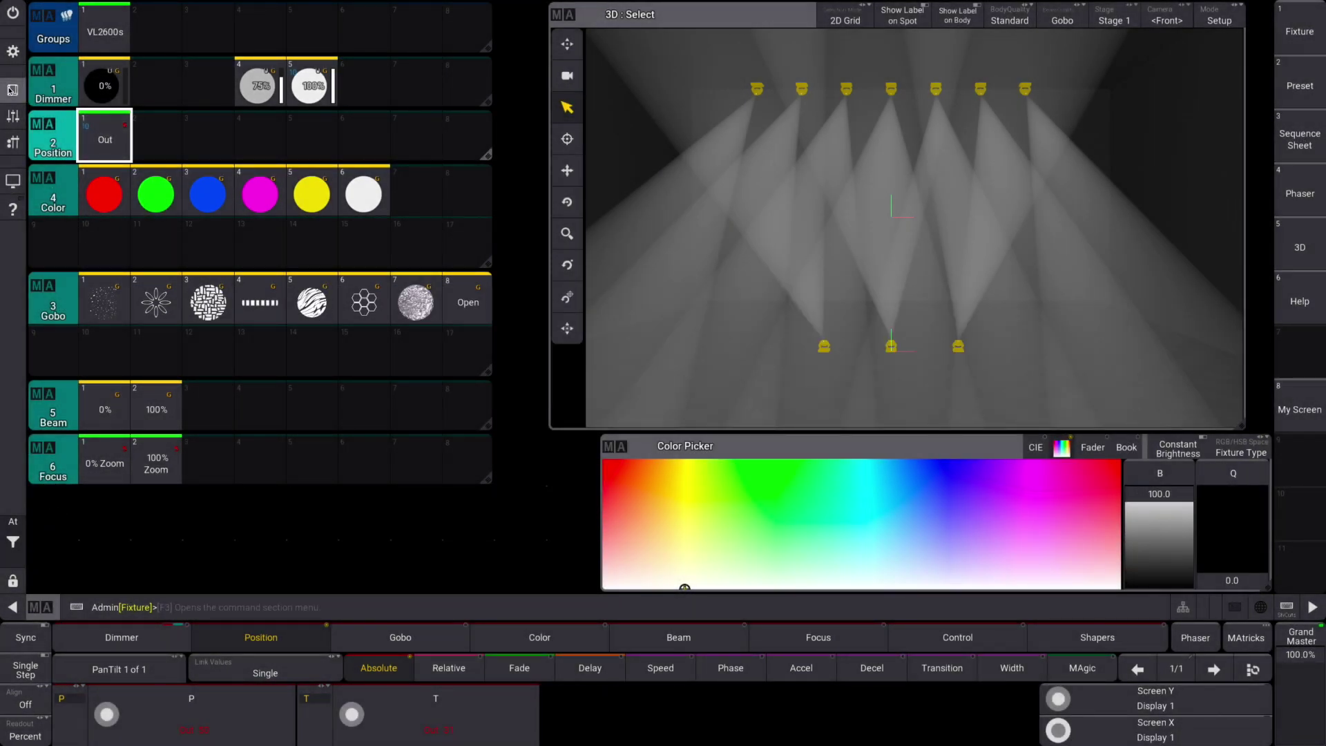
Tilt the fixtures to 49 and store the look in the second position preset slot as In
left_click_drag(351, 714, 356, 715)
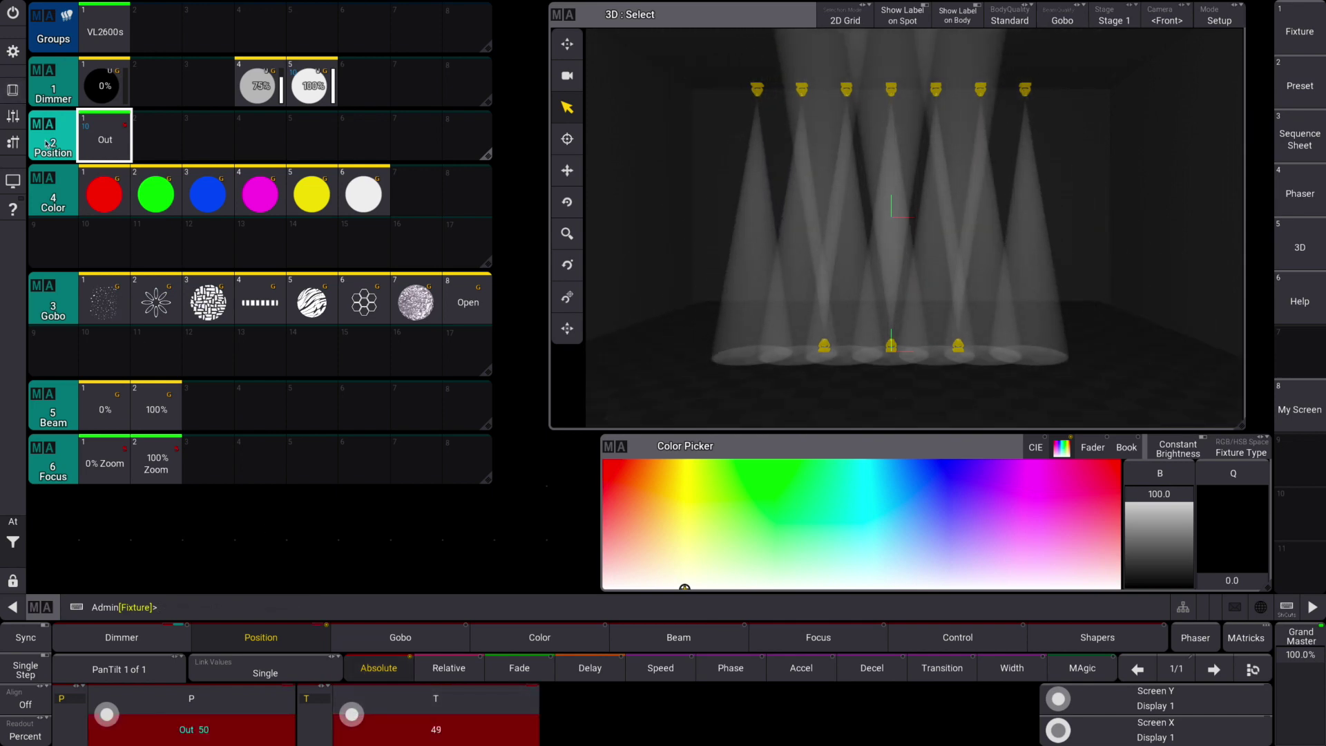
left_click(13, 91)
left_click(895, 574)
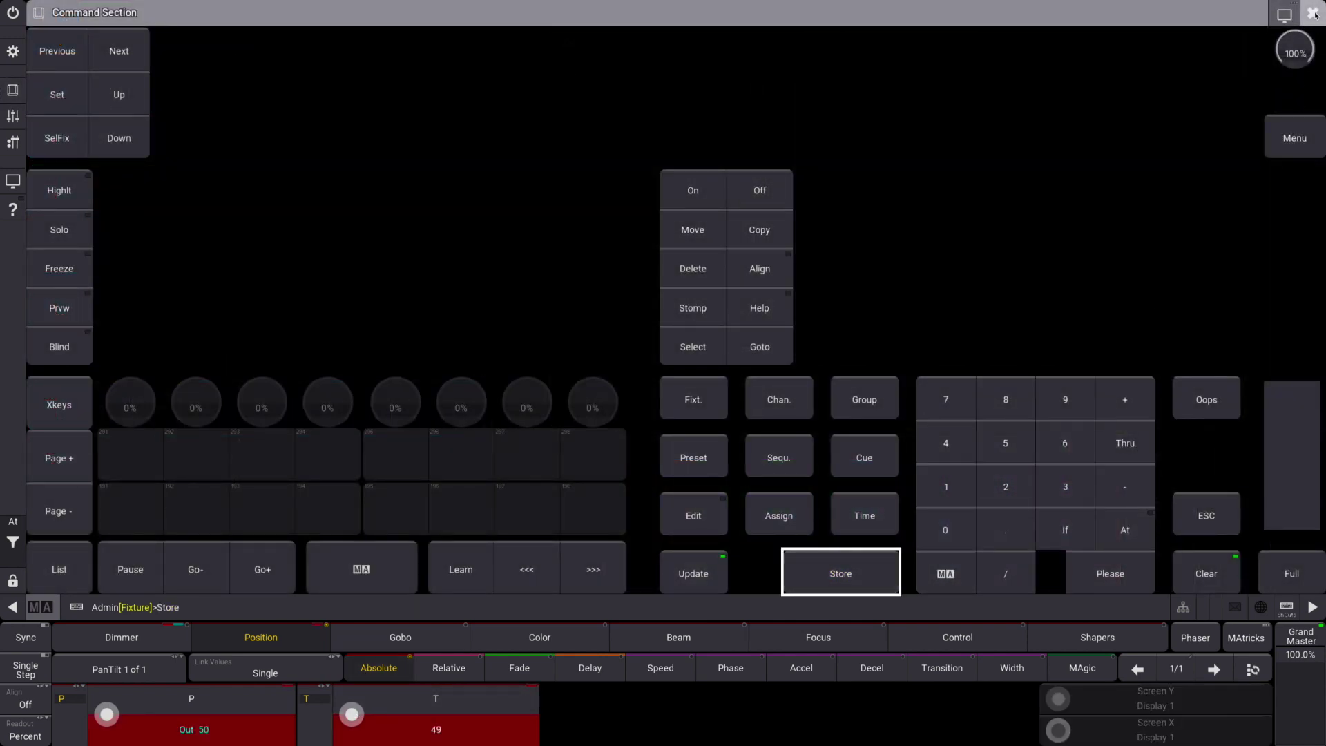
left_click(1312, 13)
left_click(153, 143)
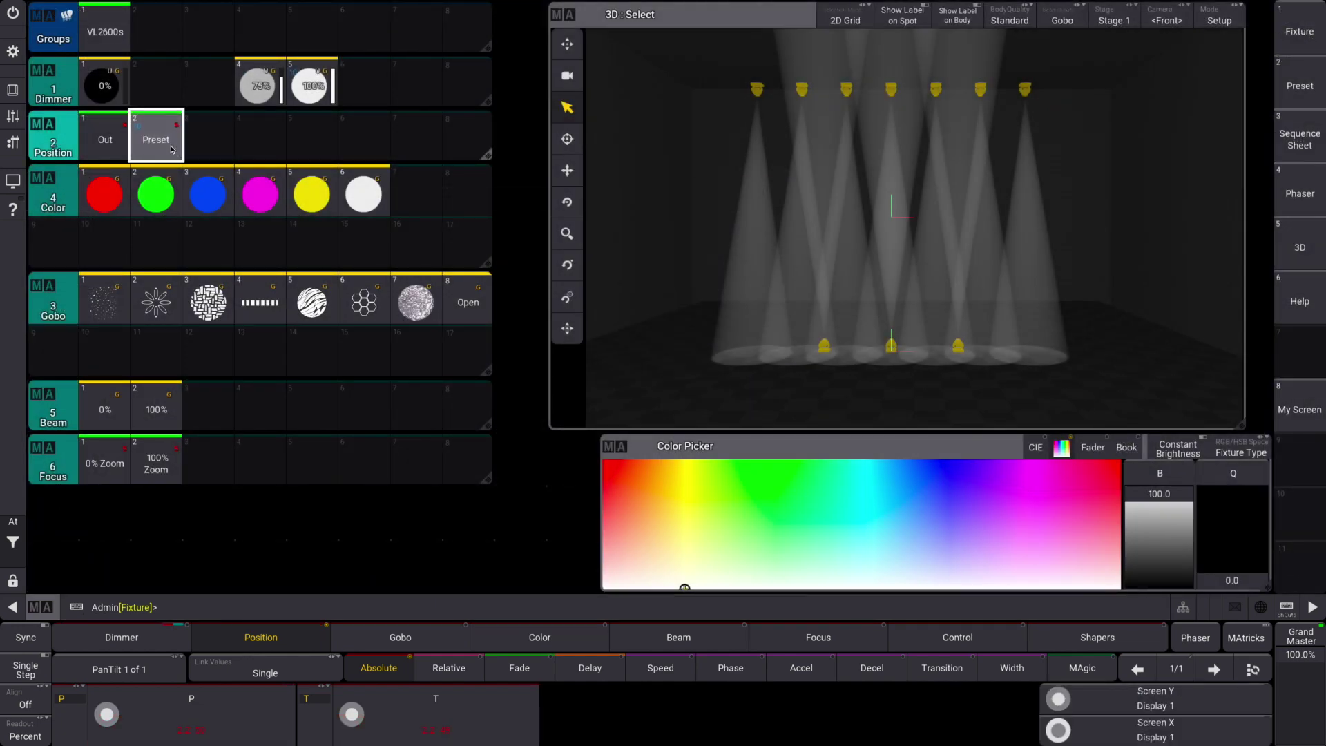
type("In")
key("Return")
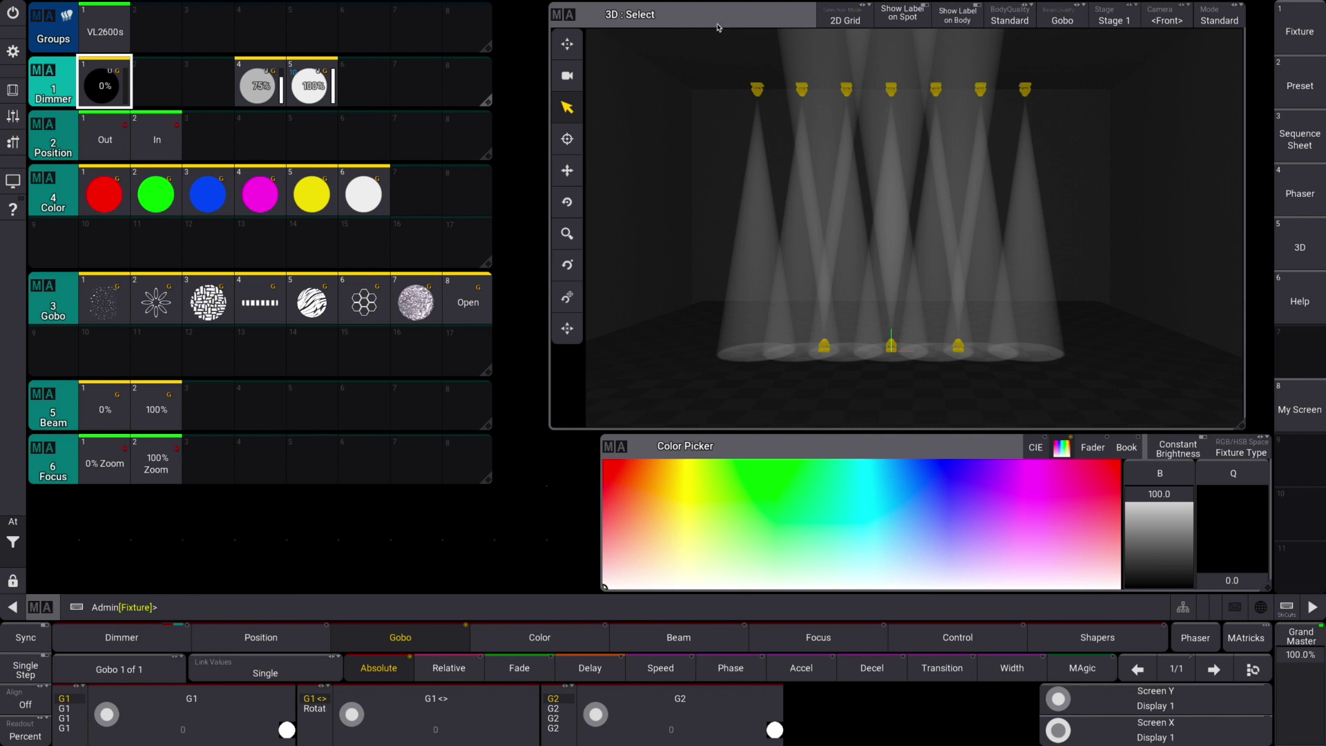
Bring up the Position attributes and recall the Out position preset for all the fixtures
scroll(723, 57, "up", 1)
left_click_drag(718, 55, 1080, 137)
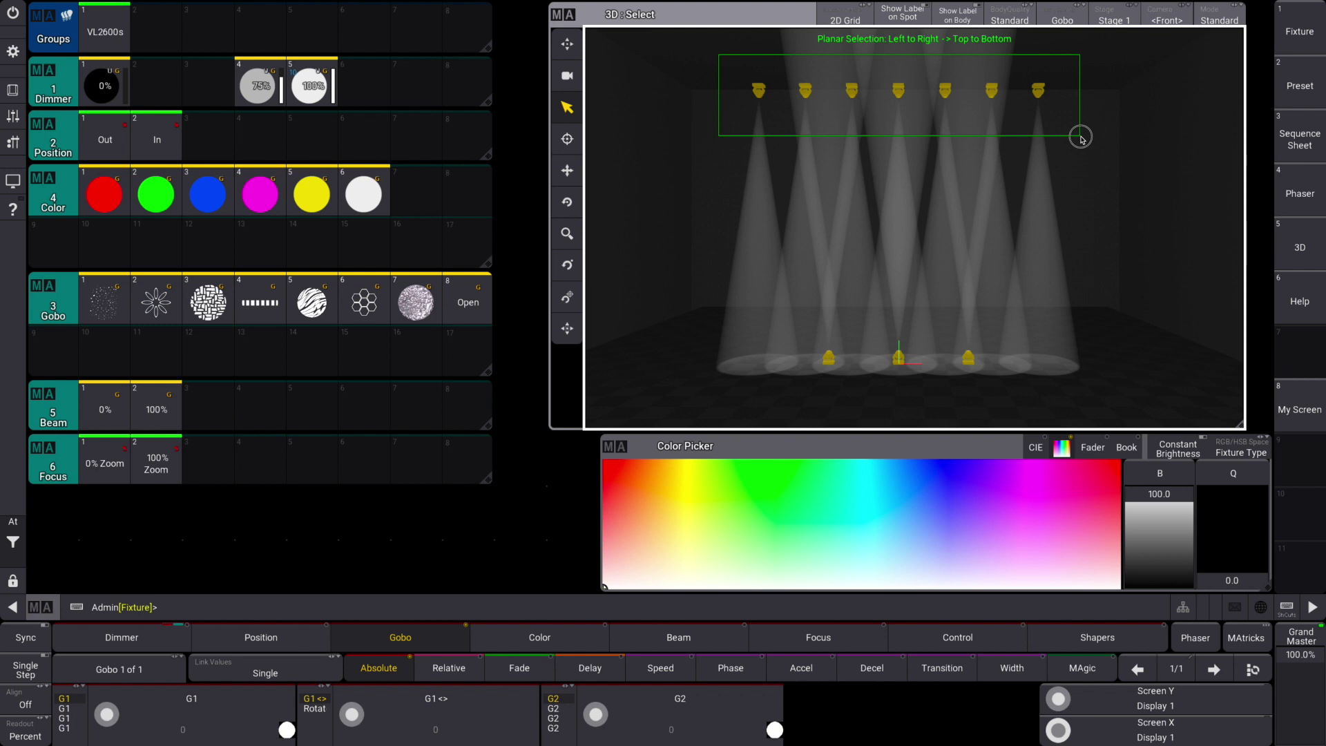
left_click_drag(1081, 137, 1082, 140)
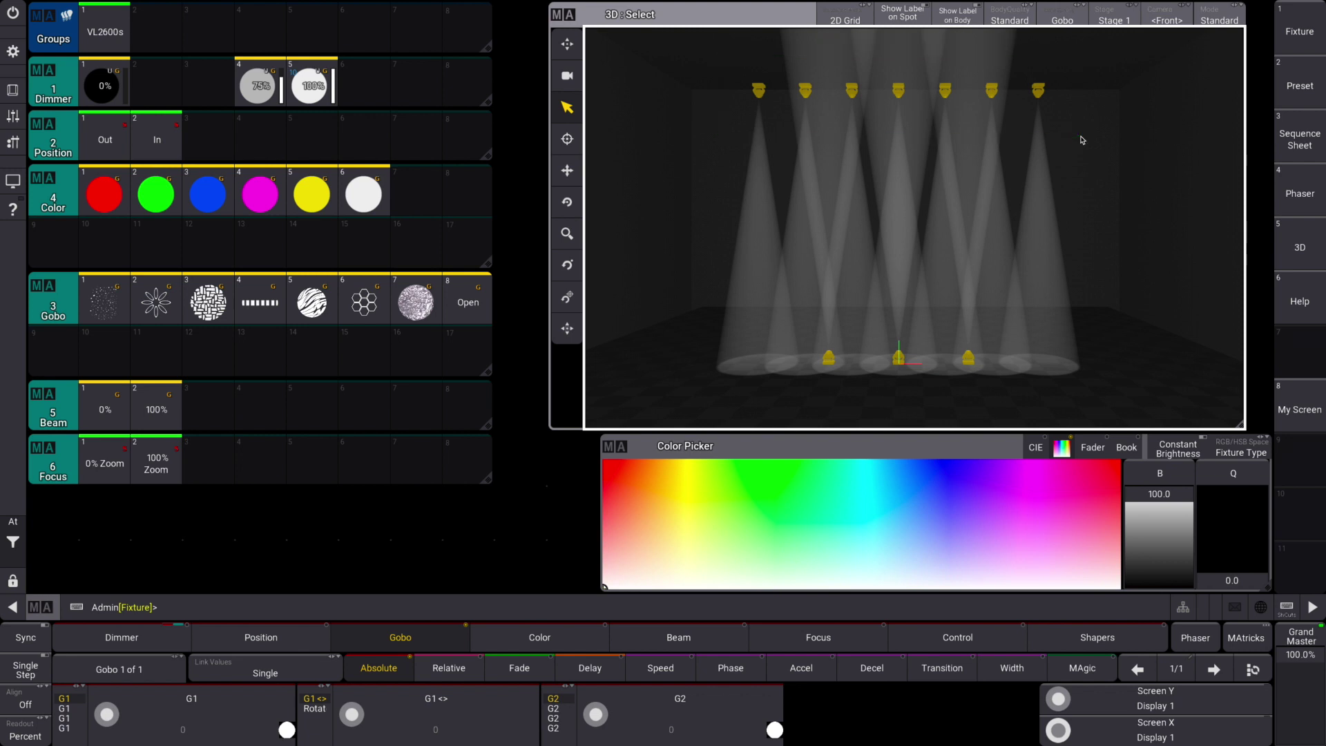
left_click(261, 637)
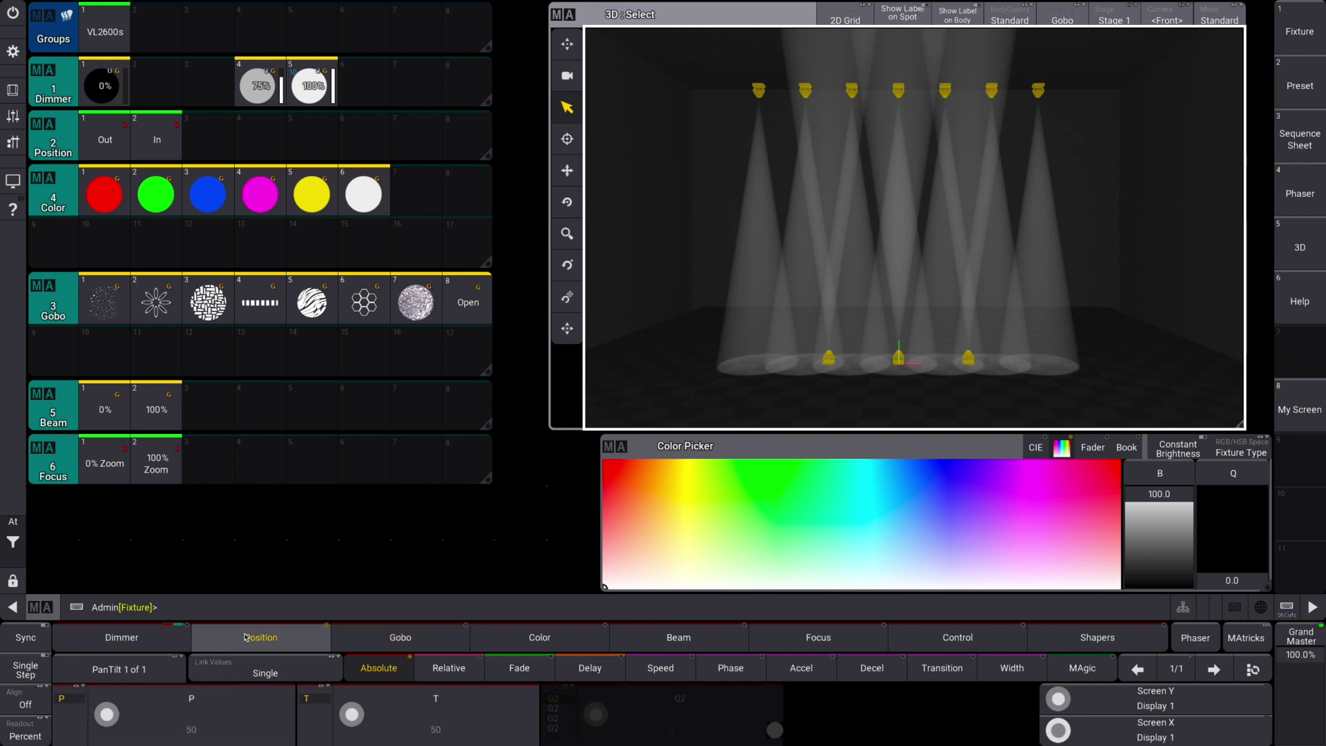
left_click(107, 138)
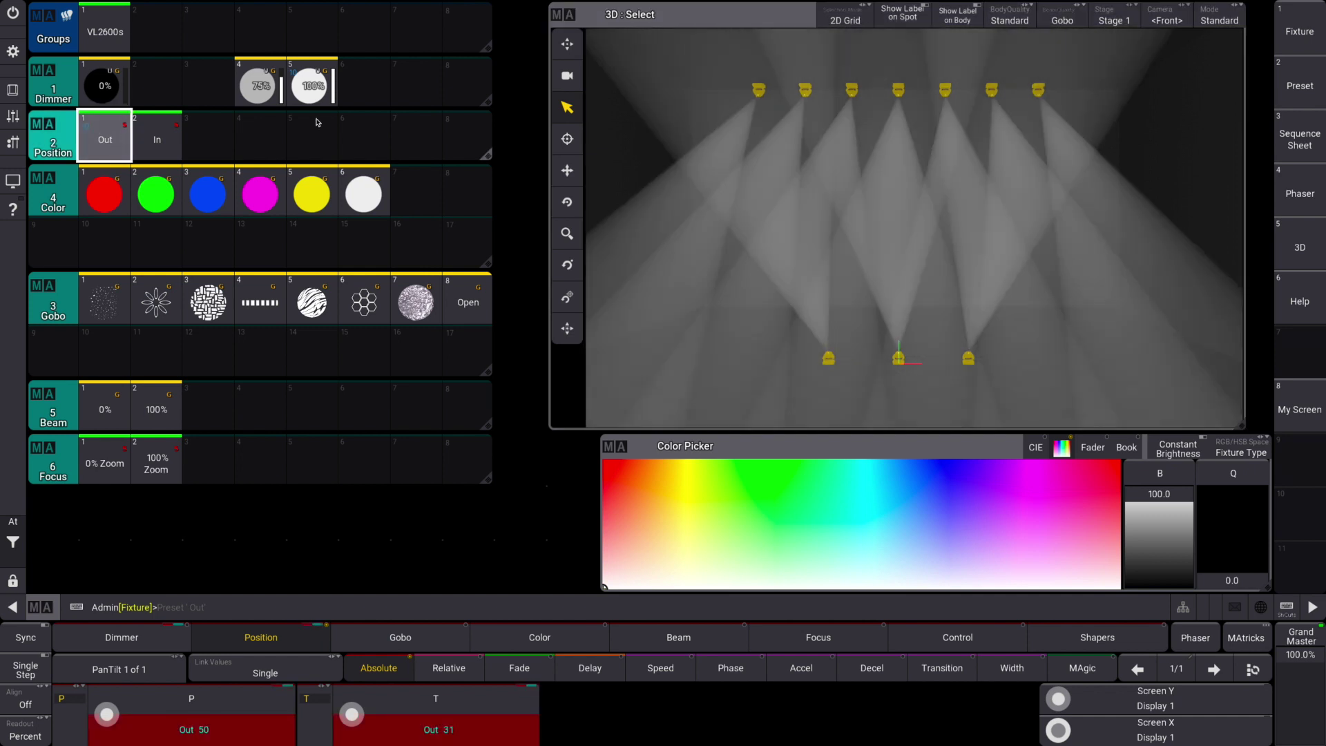
Select the upper row of seven fixtures and fan their pan outward to 48 using the / align mode
left_click_drag(713, 62, 1120, 151)
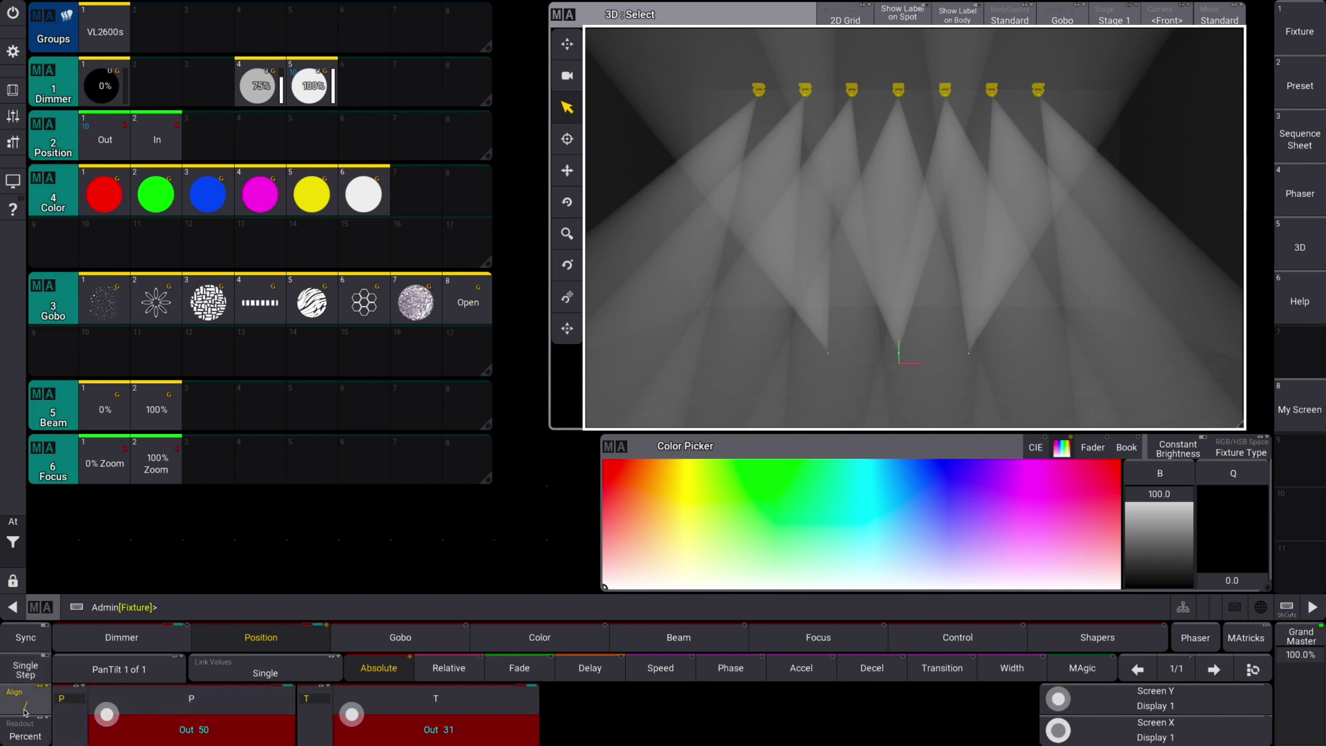
scroll(107, 716, "up", 9)
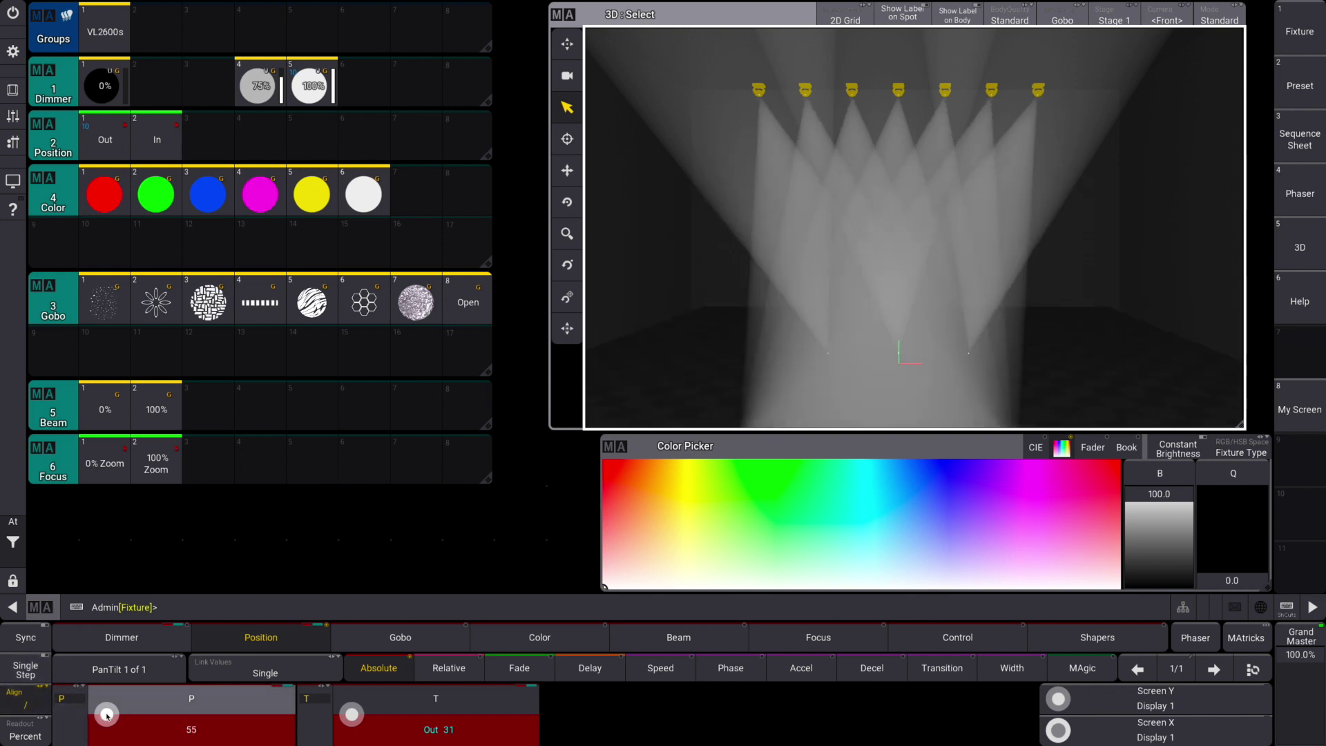
scroll(107, 716, "down", 15)
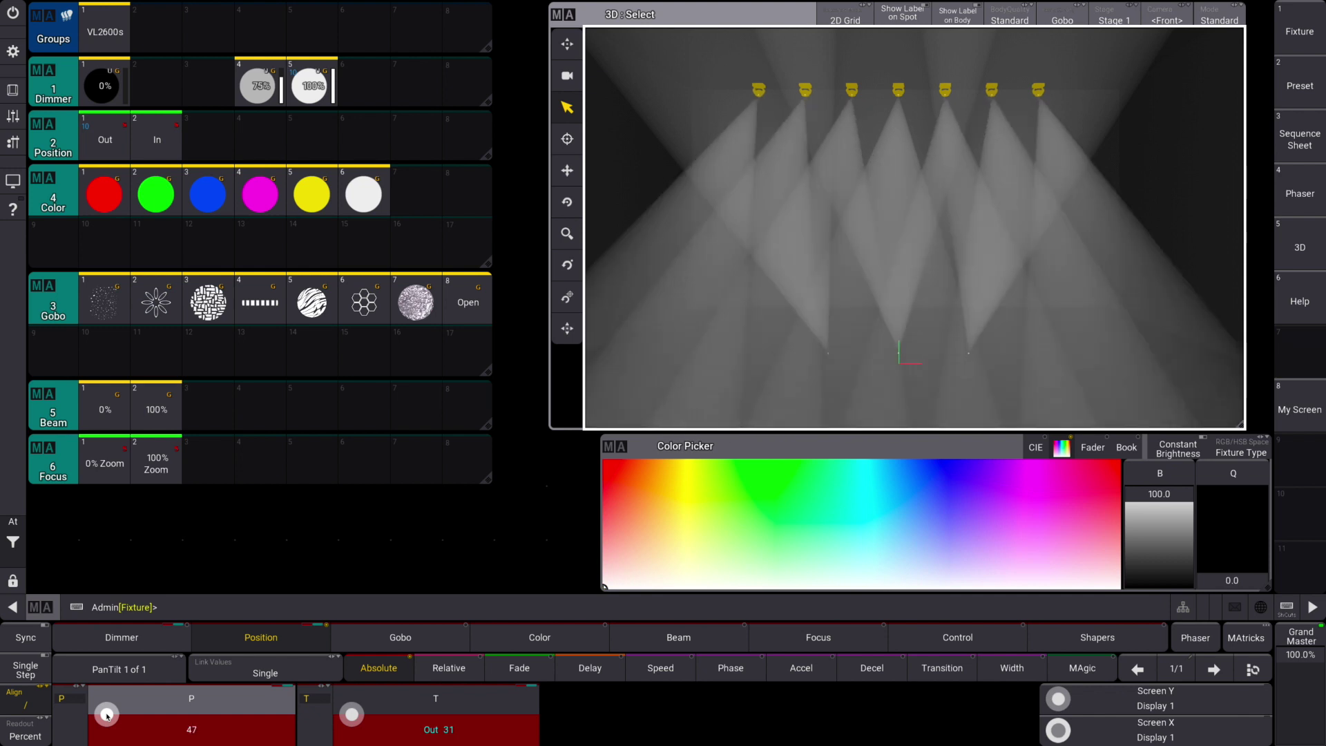
scroll(107, 716, "down", 3)
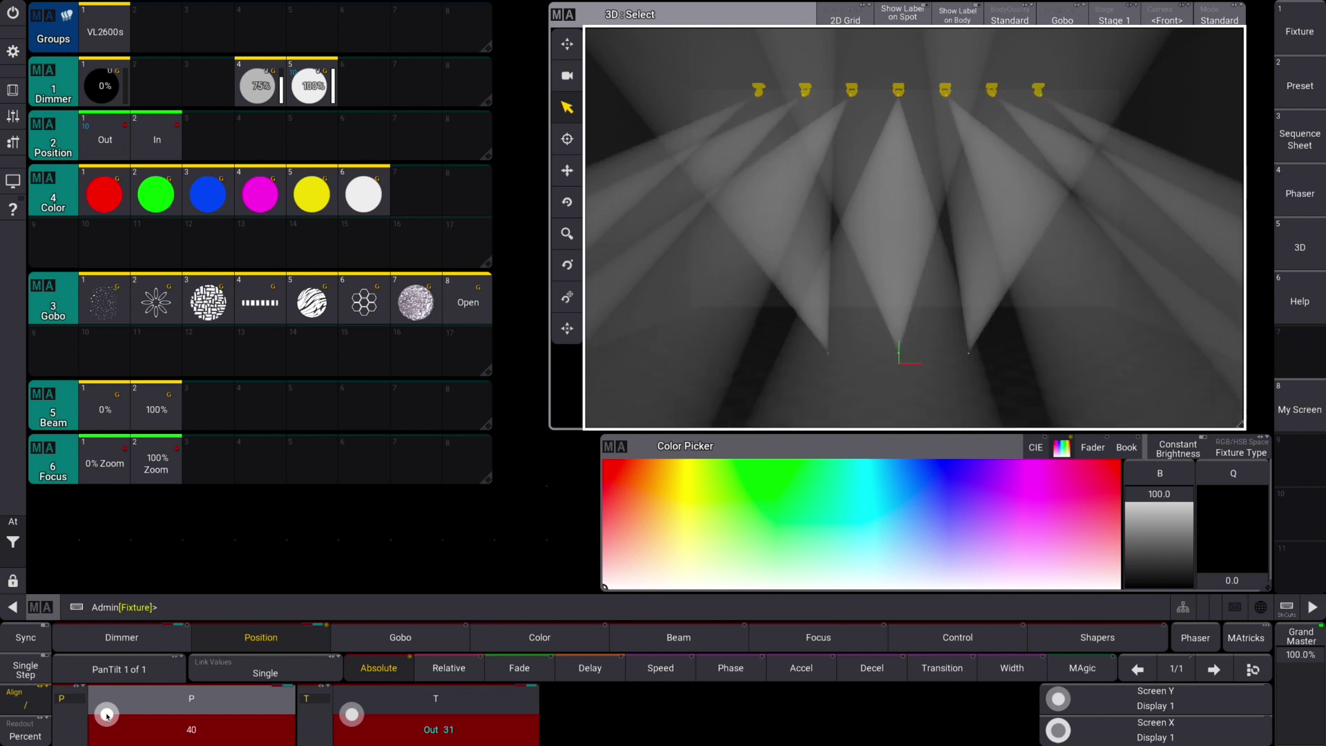
scroll(107, 716, "up", 20)
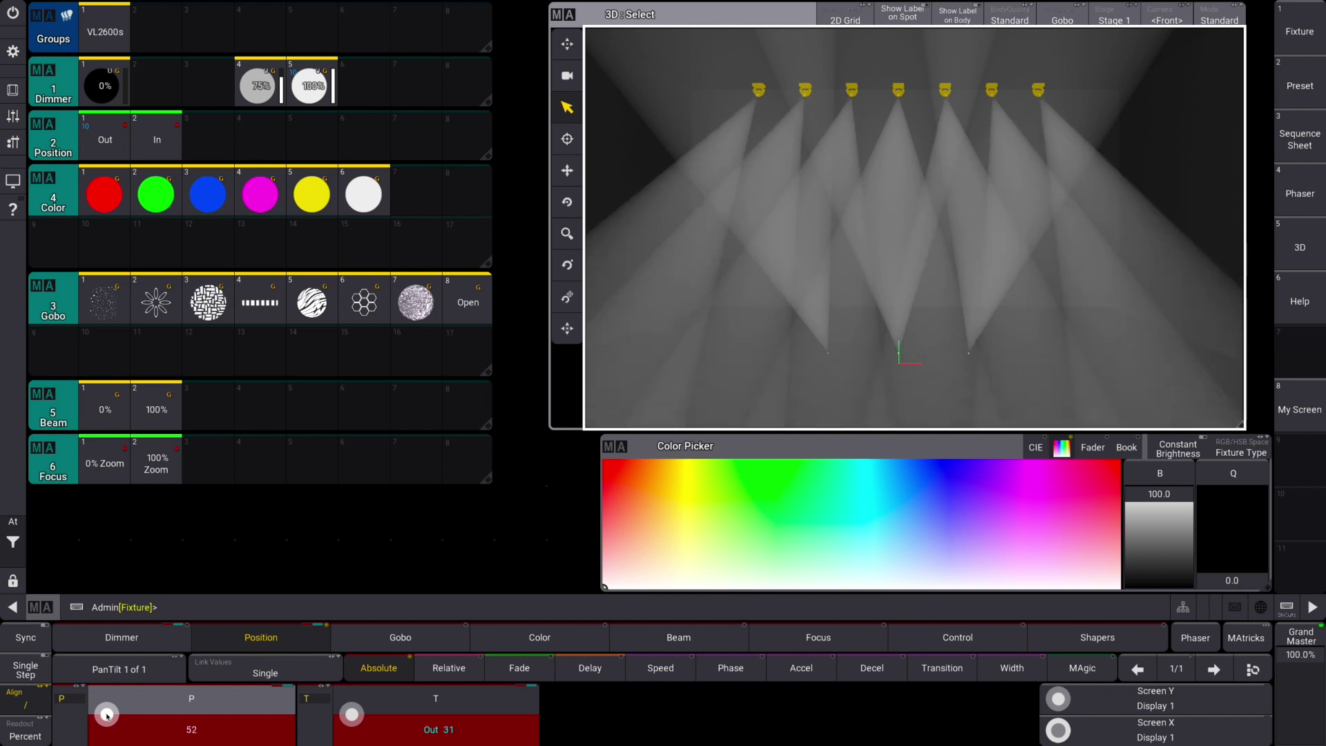
scroll(107, 717, "down", 20)
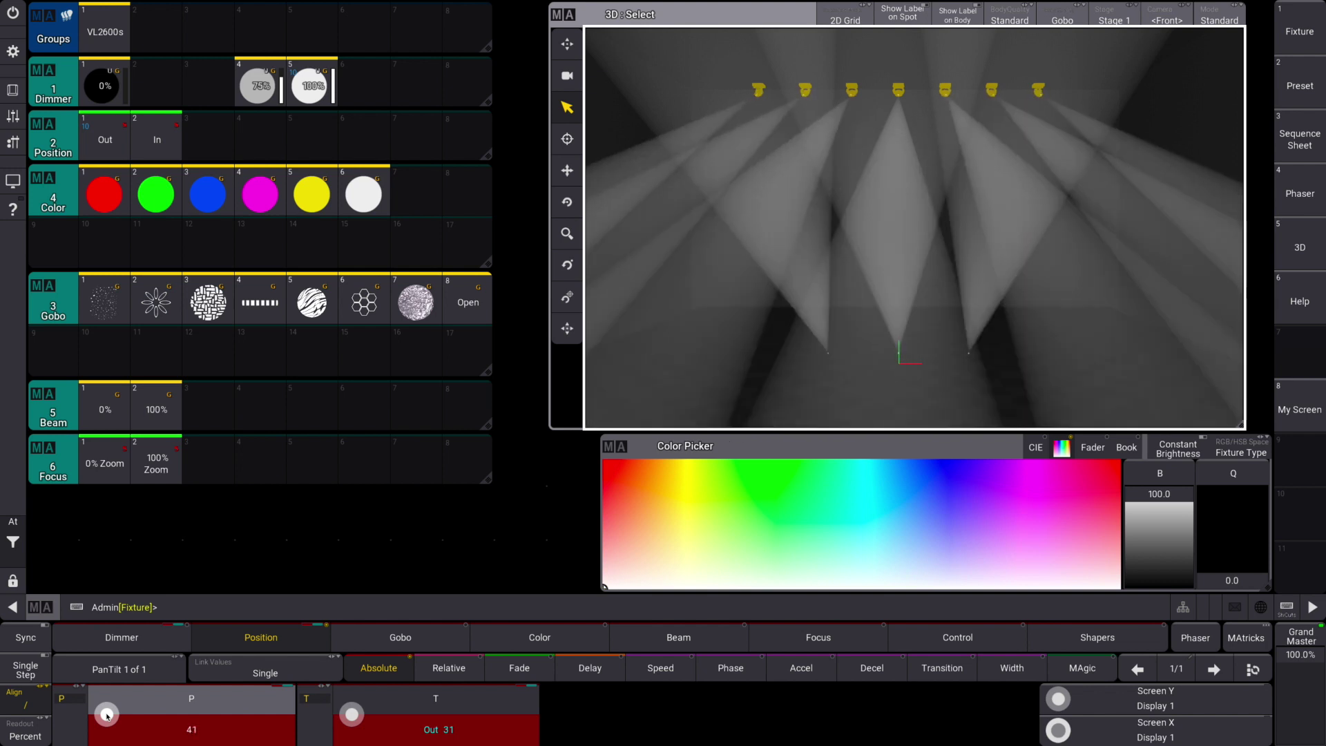
scroll(107, 716, "up", 6)
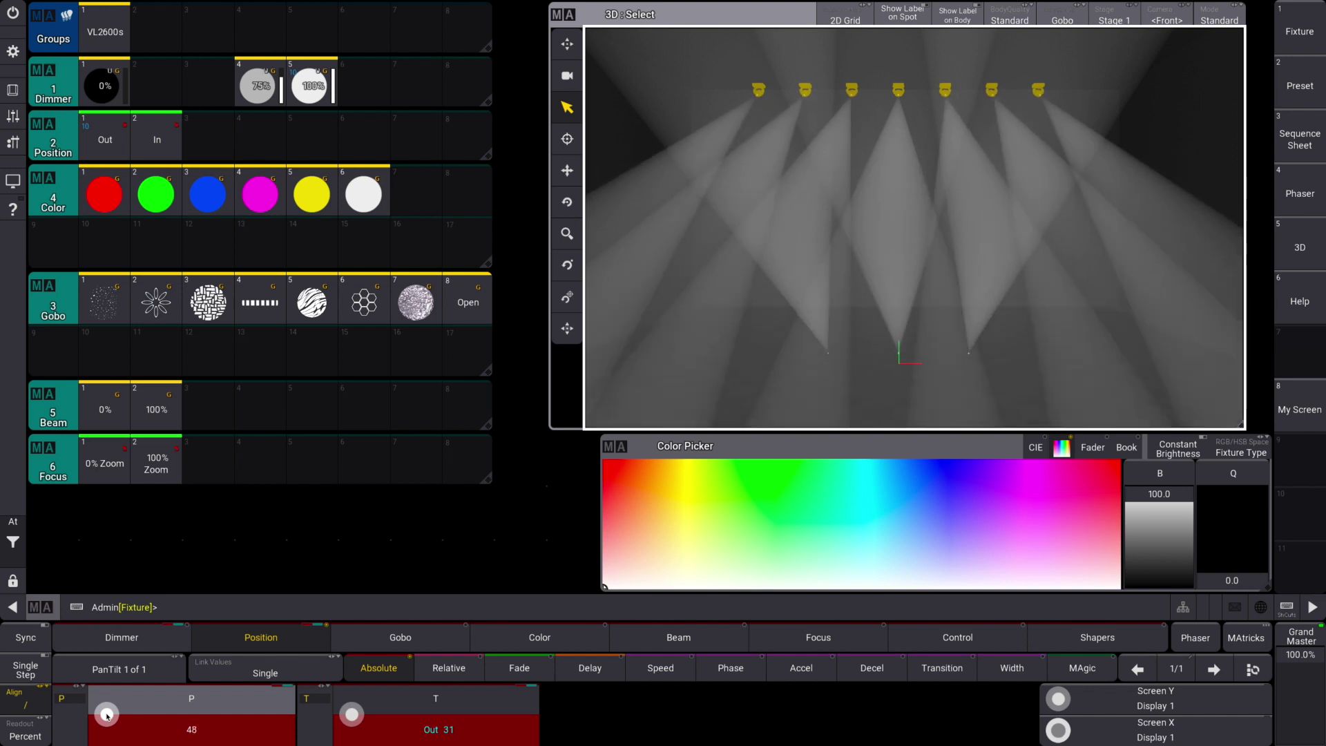
Store the fanned look in the third position preset slot and name it Fan Out
left_click(12, 90)
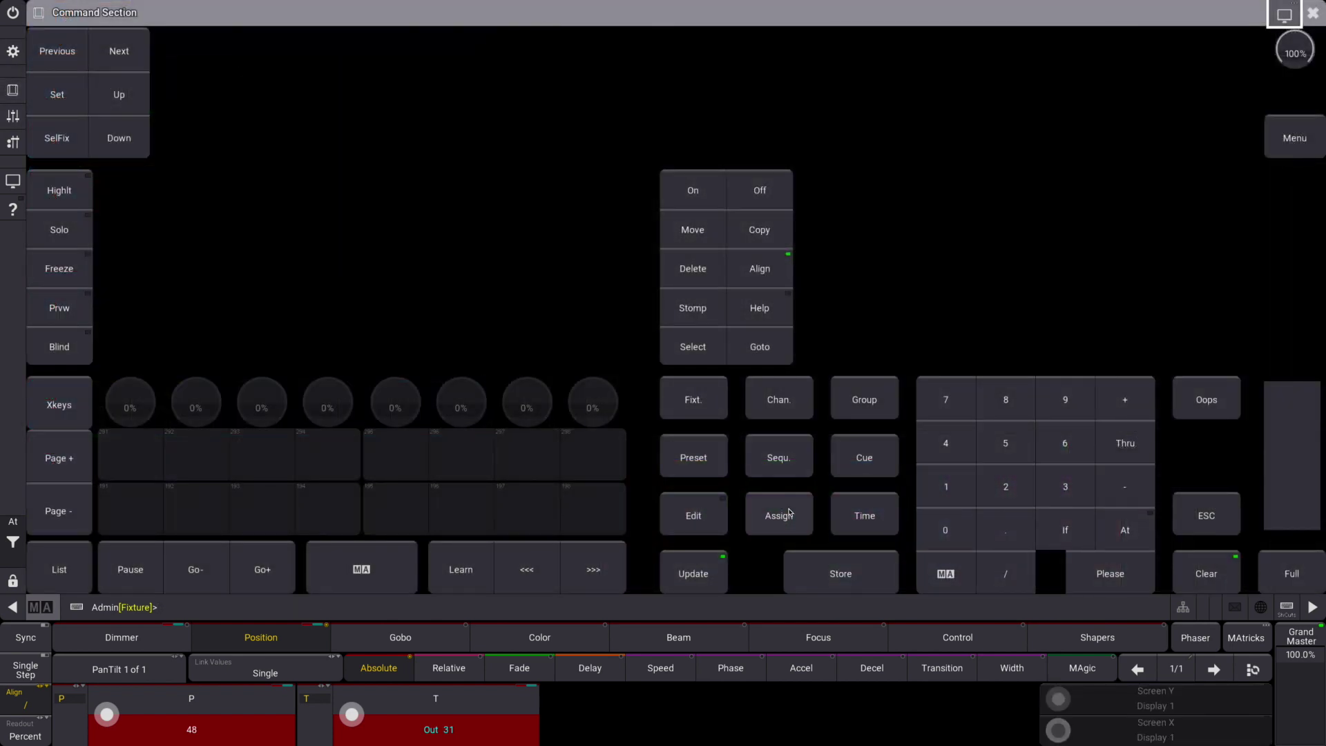
left_click(856, 585)
left_click(1315, 17)
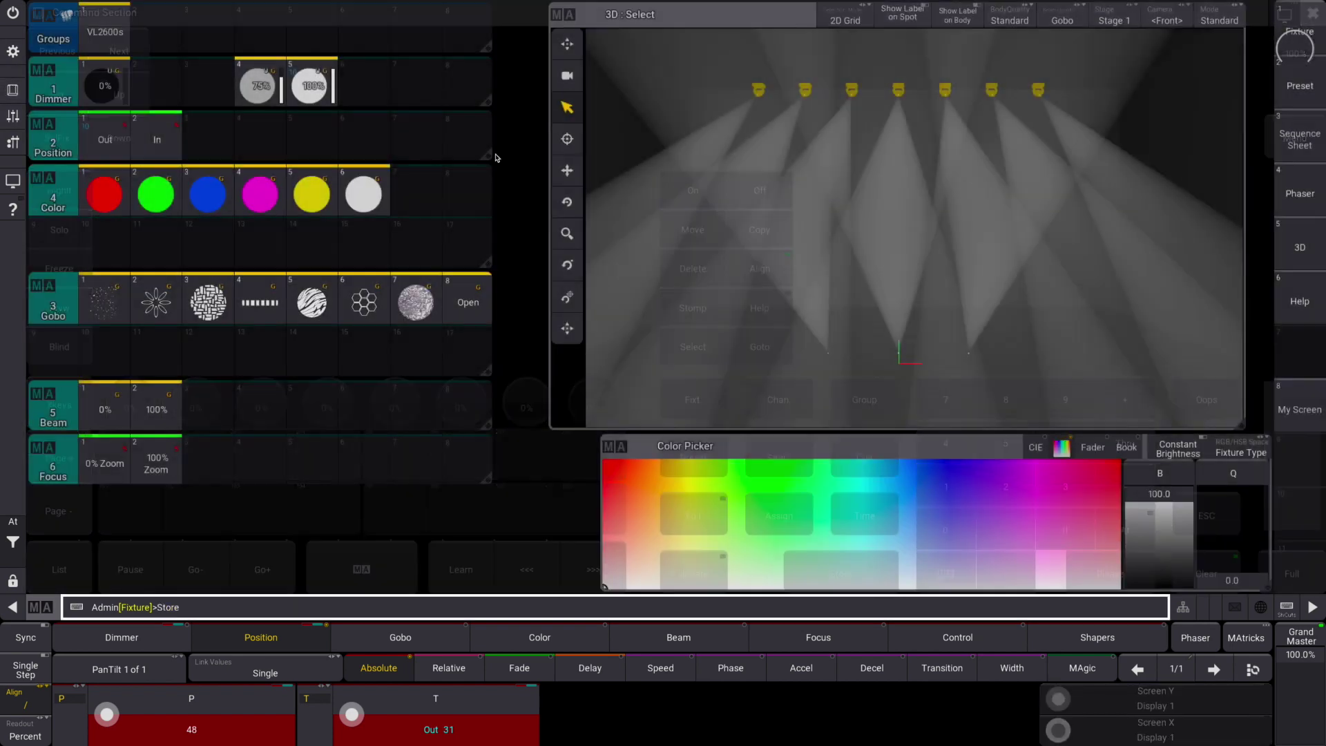
left_click(207, 140)
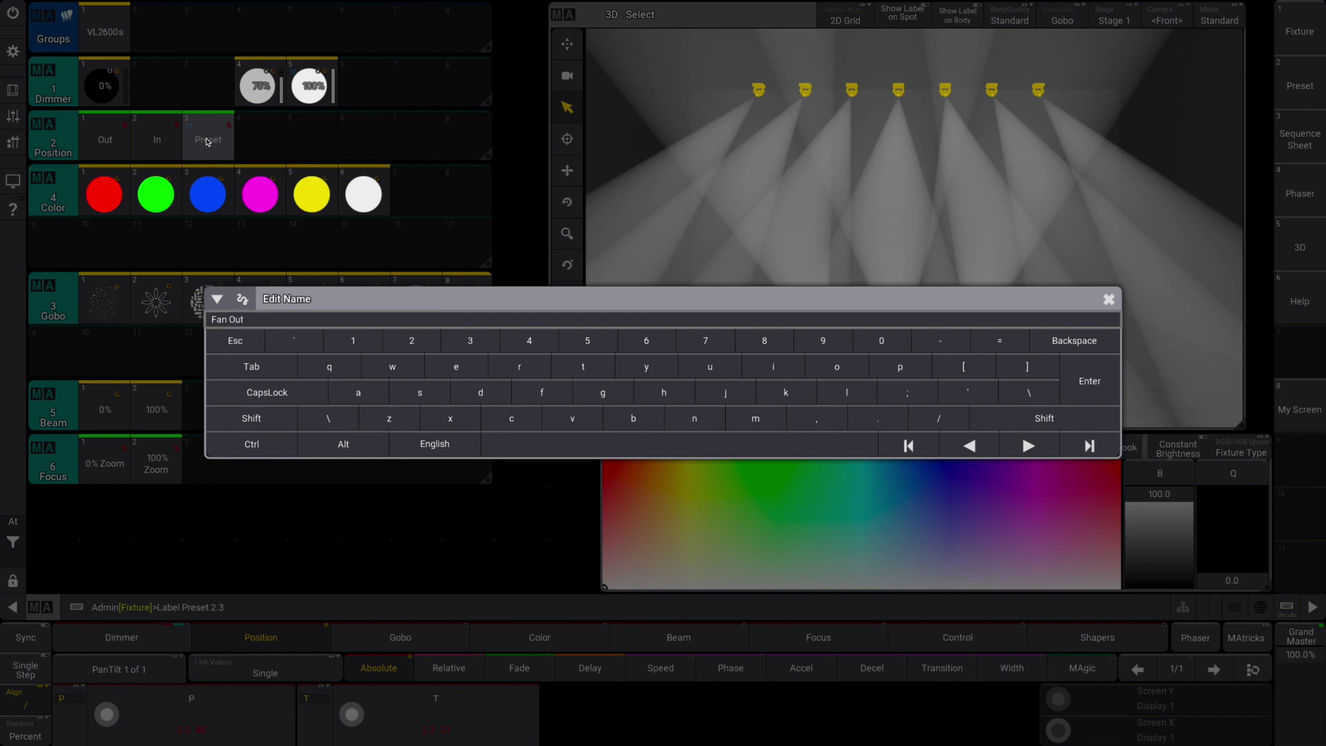
type("Fan Out")
key("Return")
Fan the upper fixtures' pan inward to 57 and store it in the fourth position preset slot as Fan In
mouse_move(76, 724)
left_mouse_down()
mouse_move(114, 724)
mouse_move(69, 725)
left_mouse_up()
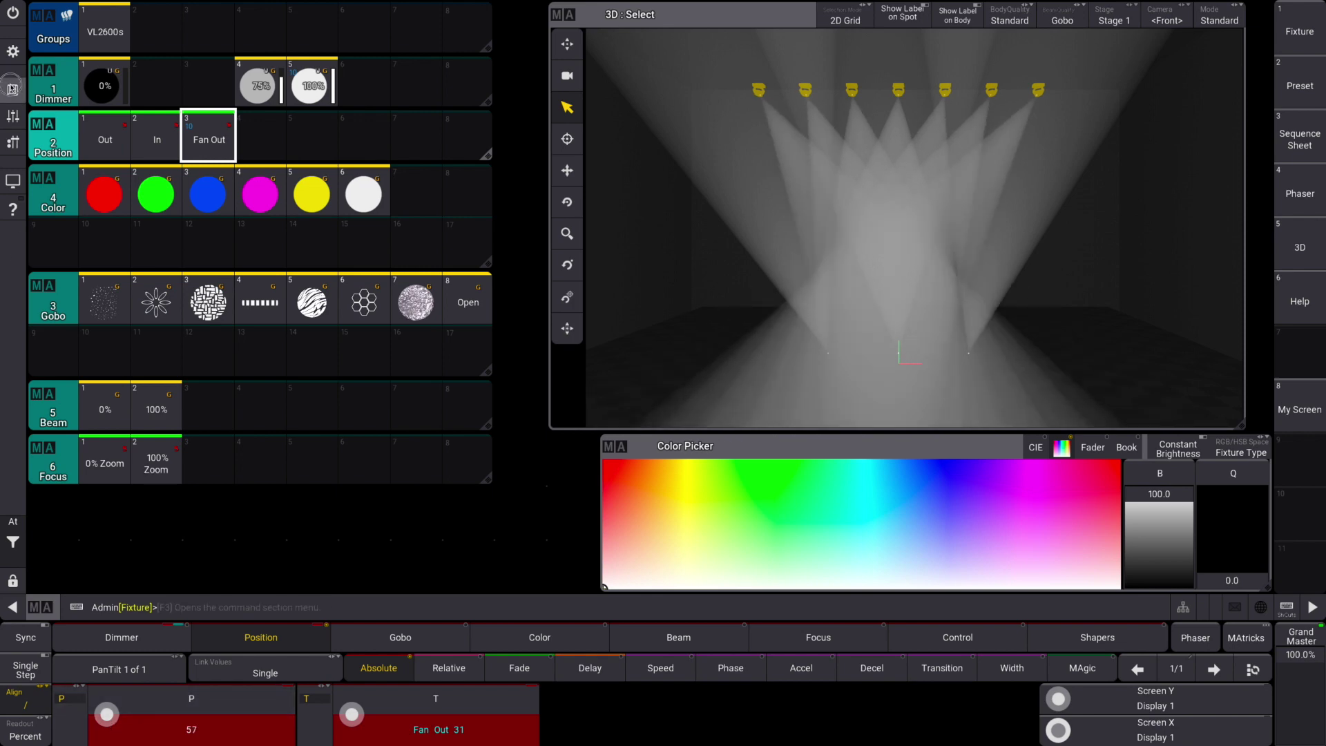
left_click(13, 90)
left_click(841, 571)
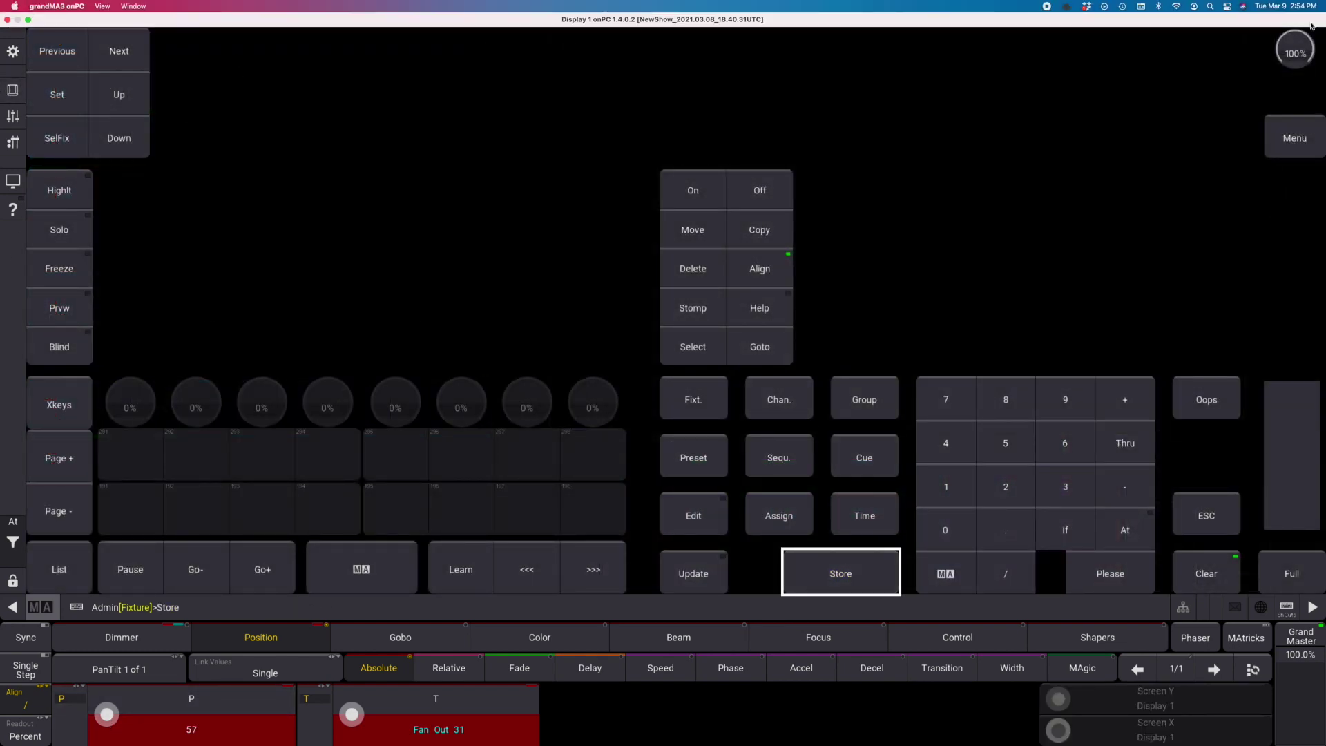
left_click(1286, 137)
left_click(263, 148)
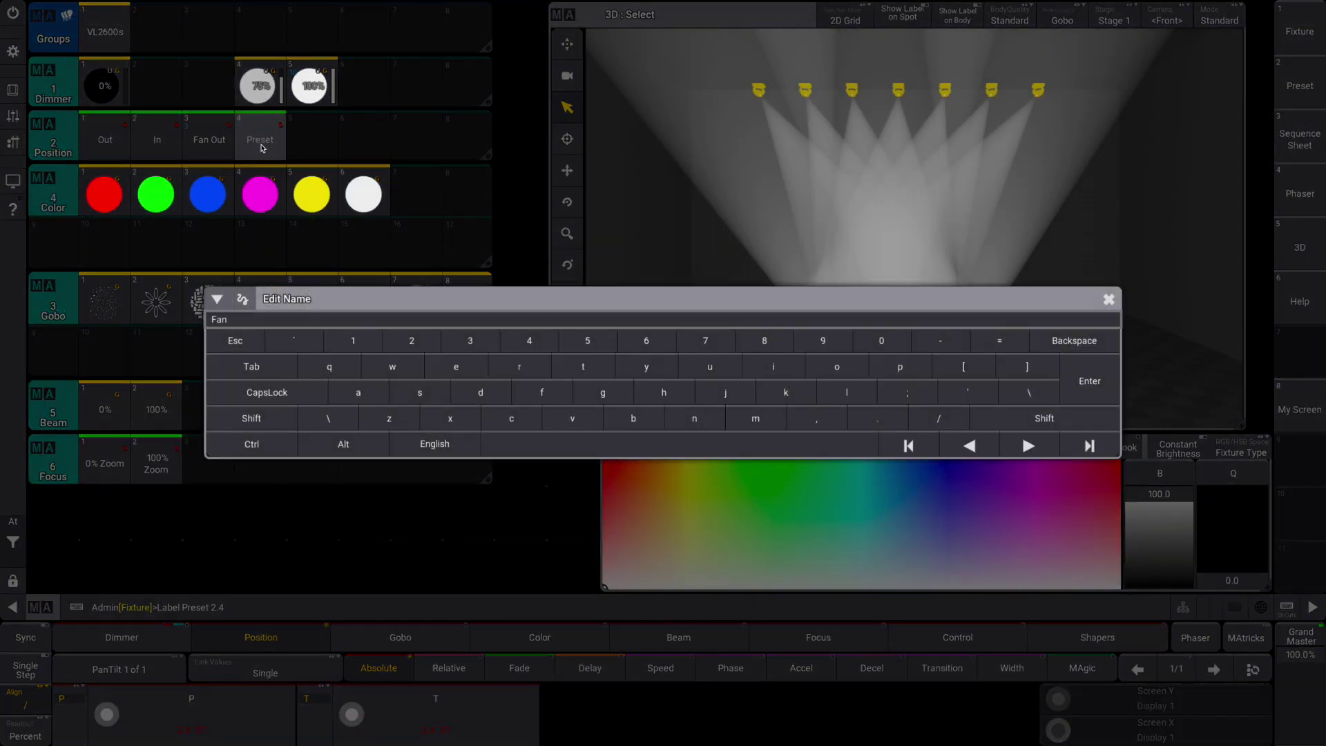
key("Return")
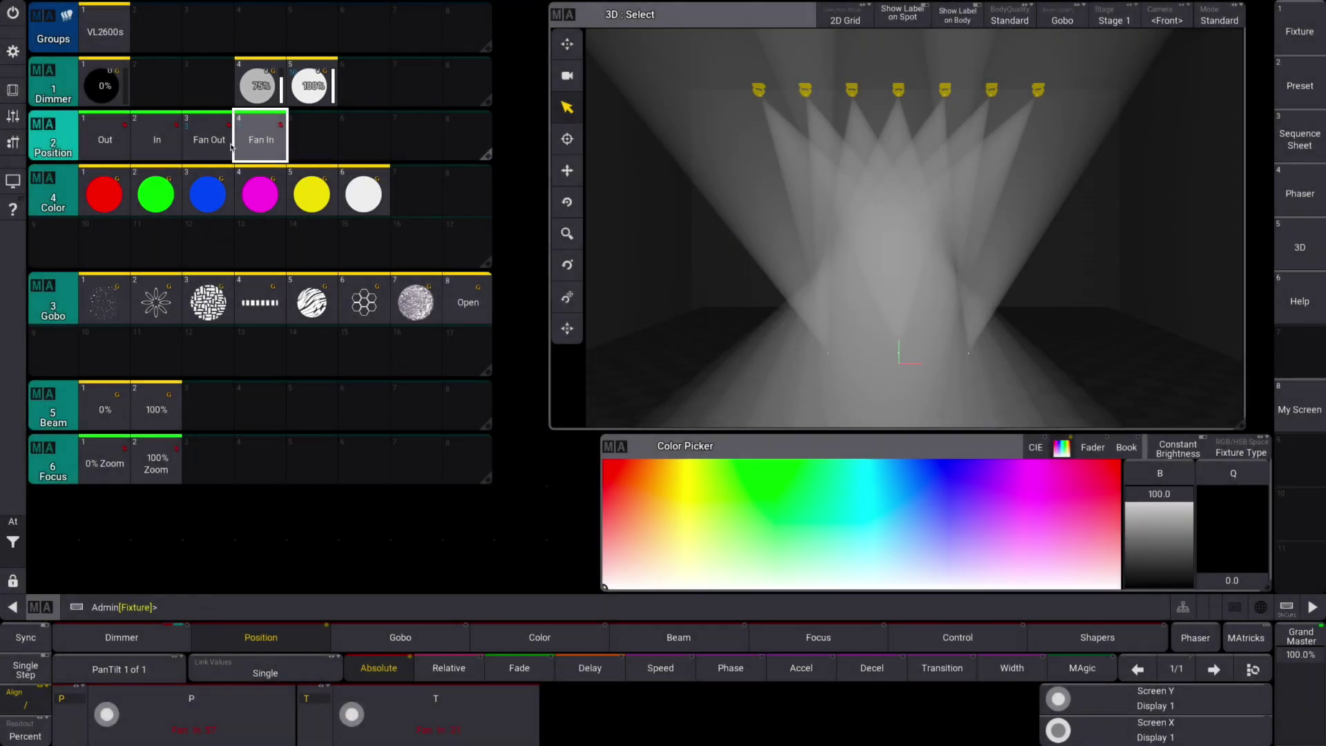
Compare the stored position presets by recalling Fan Out, Fan In, In and Fan Out again
left_click(211, 145)
left_click(259, 144)
left_click(158, 144)
left_click(213, 146)
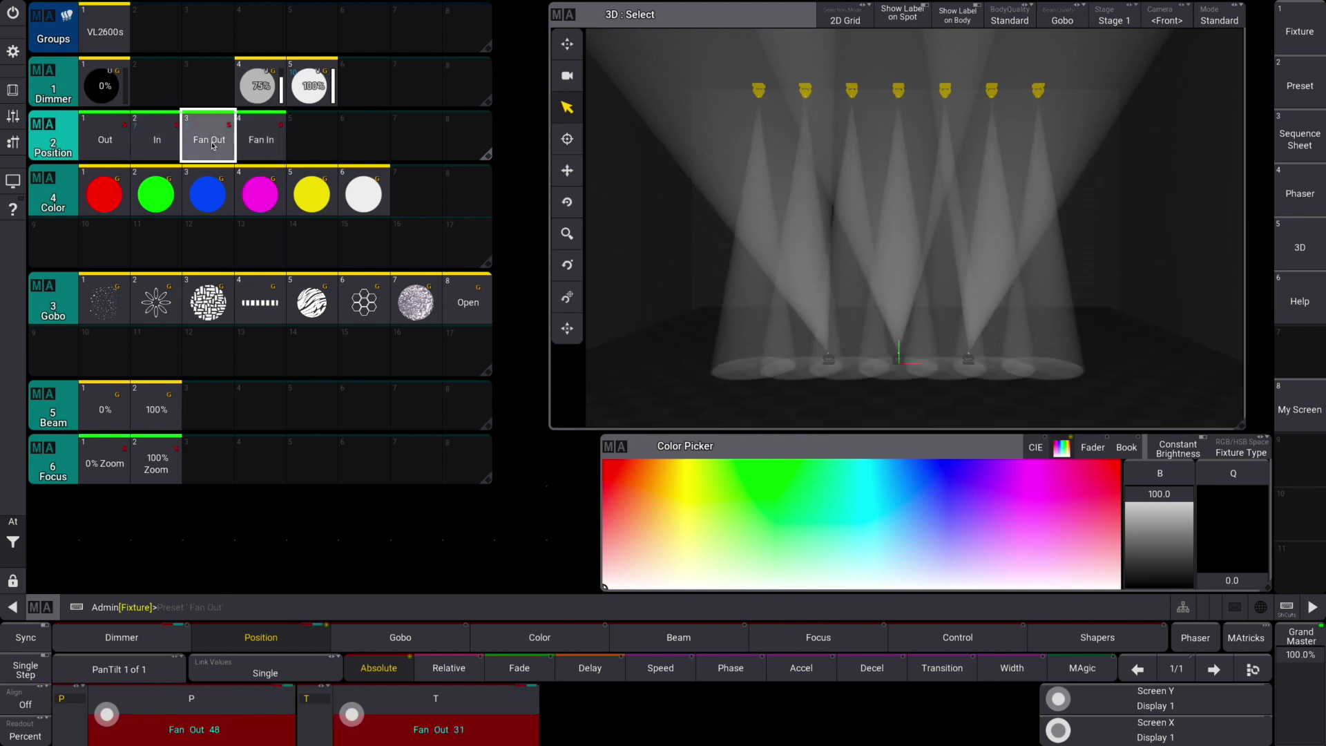
Recall the Fan In position, and reselect the VL2600s group to put all its fixtures in the Out position
left_click(264, 149)
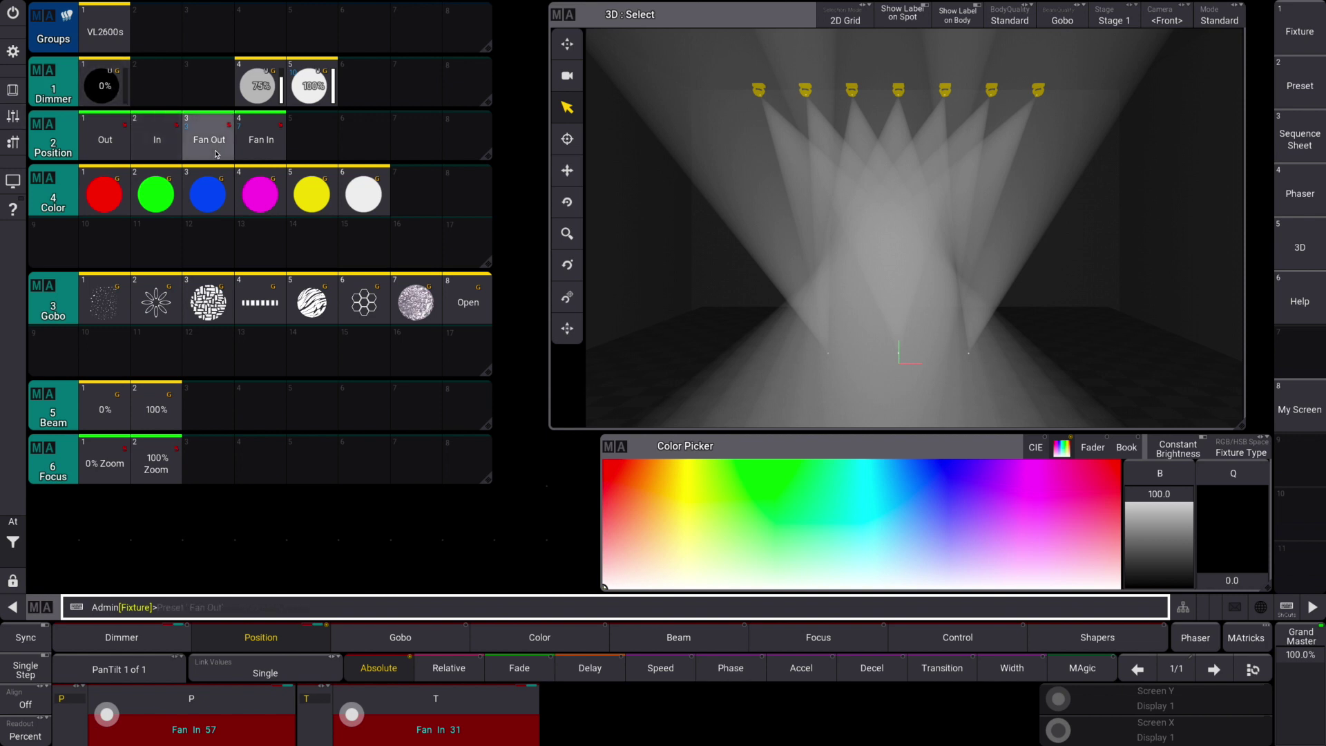
left_click(110, 19)
left_click(105, 141)
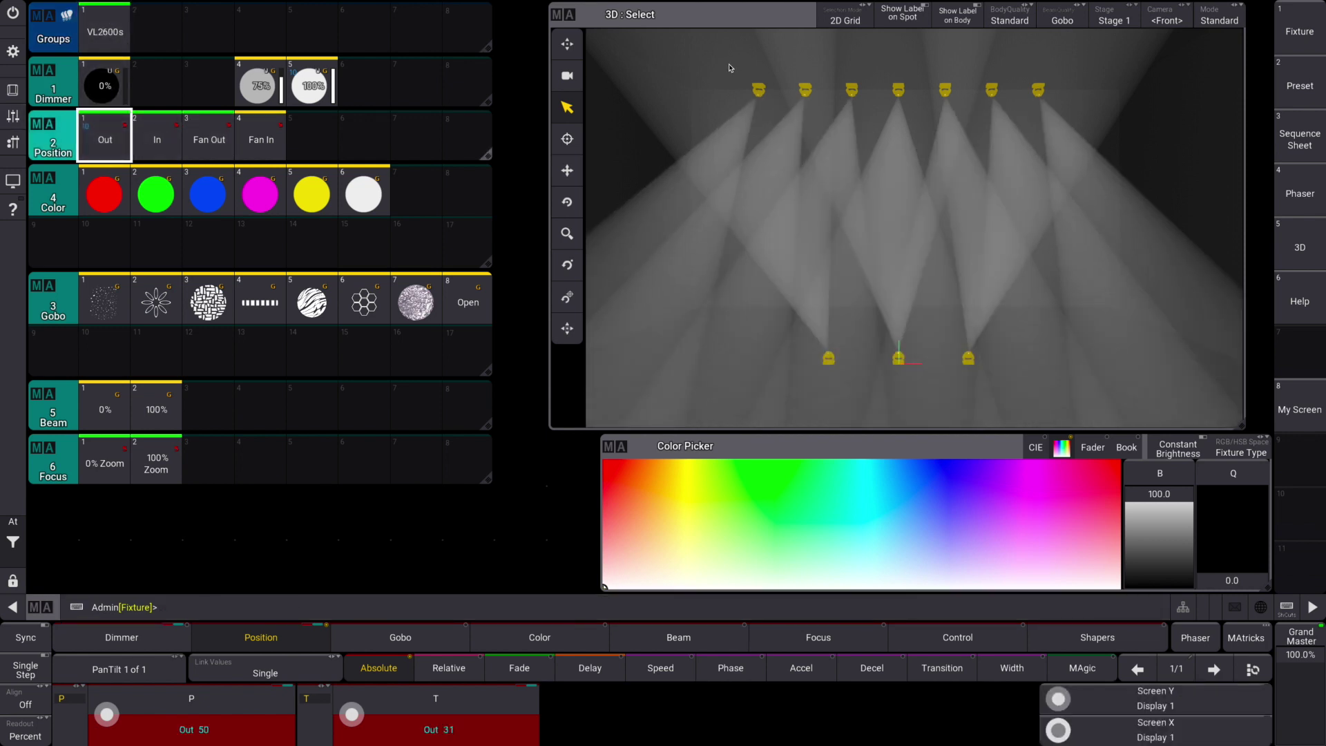
Select the upper row of seven fixtures and set their absolute dimmer value to 0 for the first phaser step
left_click_drag(707, 55, 1145, 178)
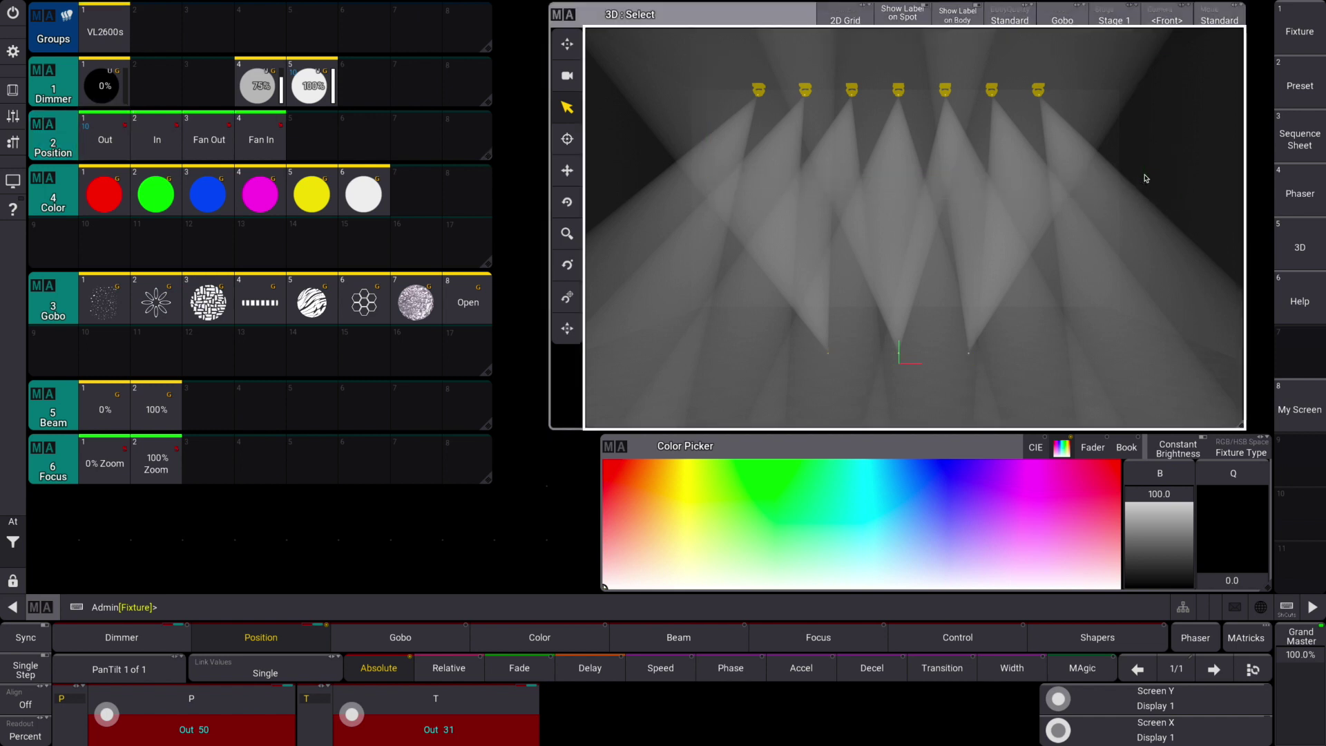
left_click(150, 643)
left_click(191, 729)
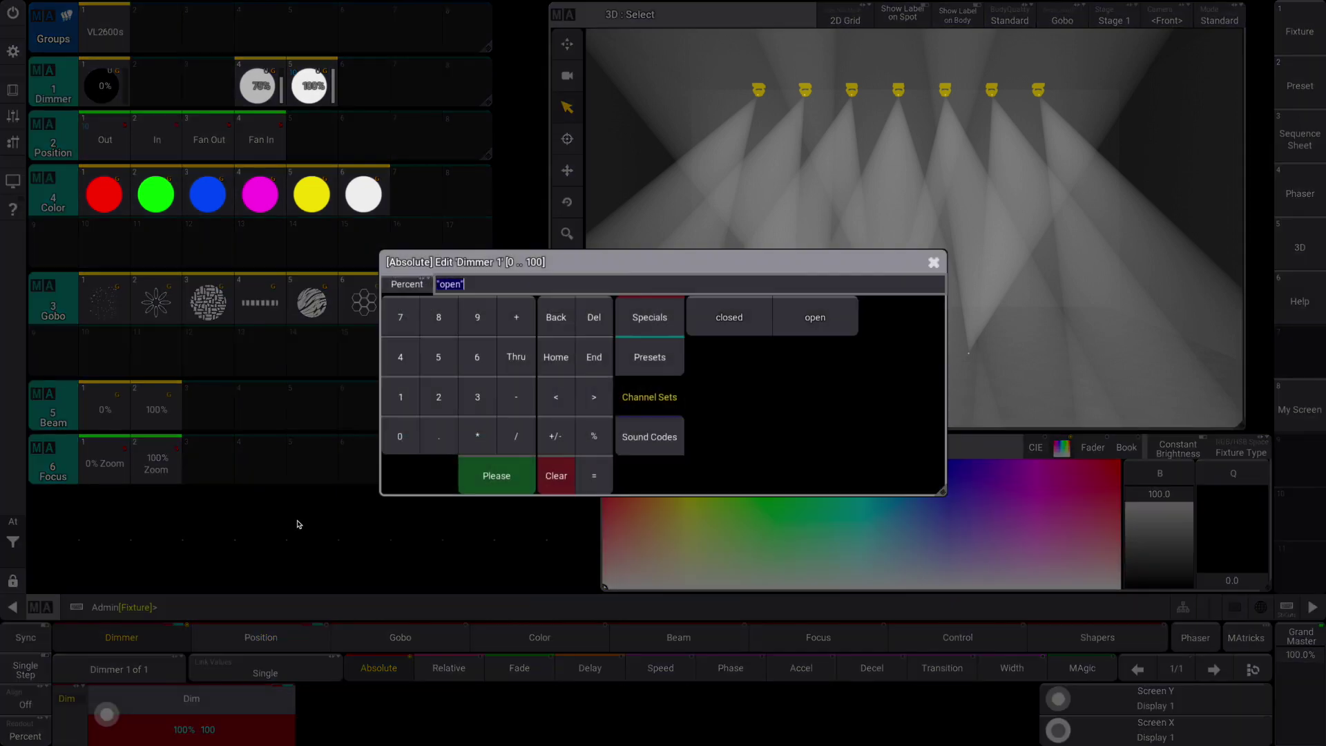
left_click(399, 436)
left_click(496, 475)
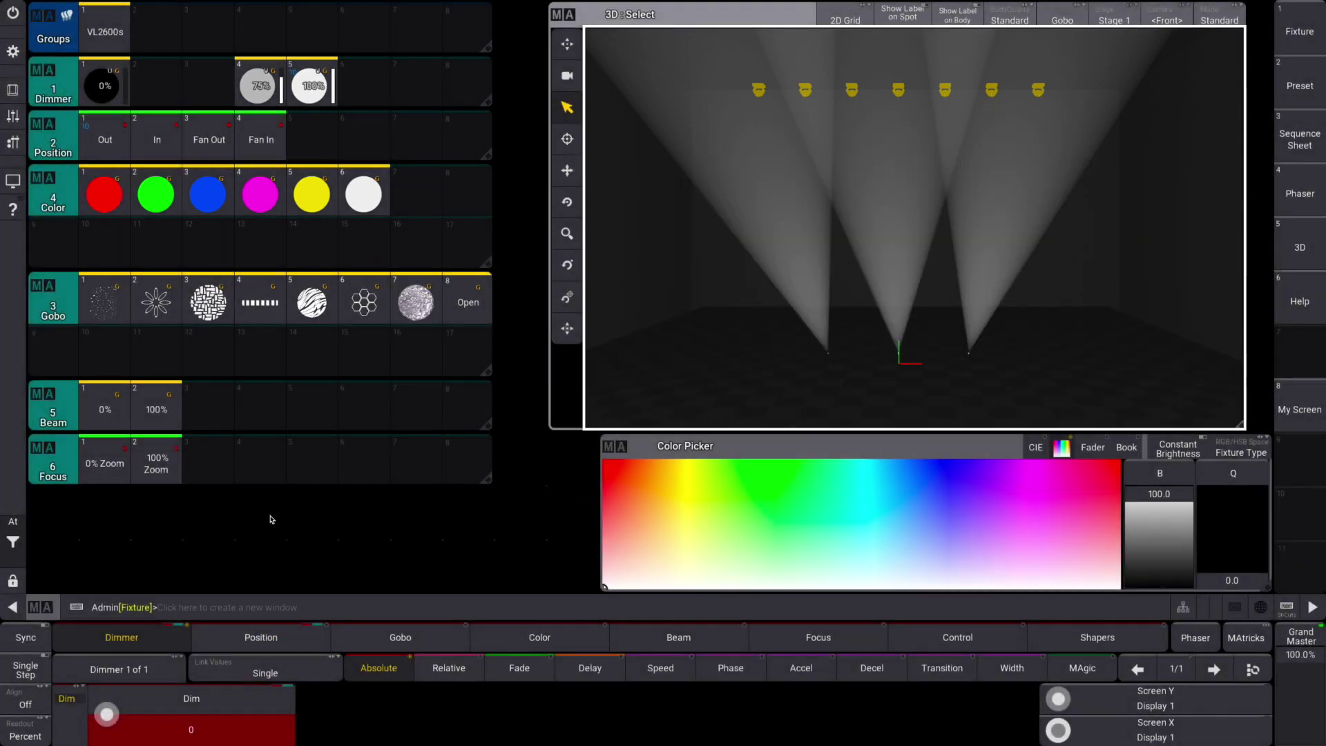
Add a second phaser step for the upper fixtures with the absolute dimmer value at 100
left_click(1202, 672)
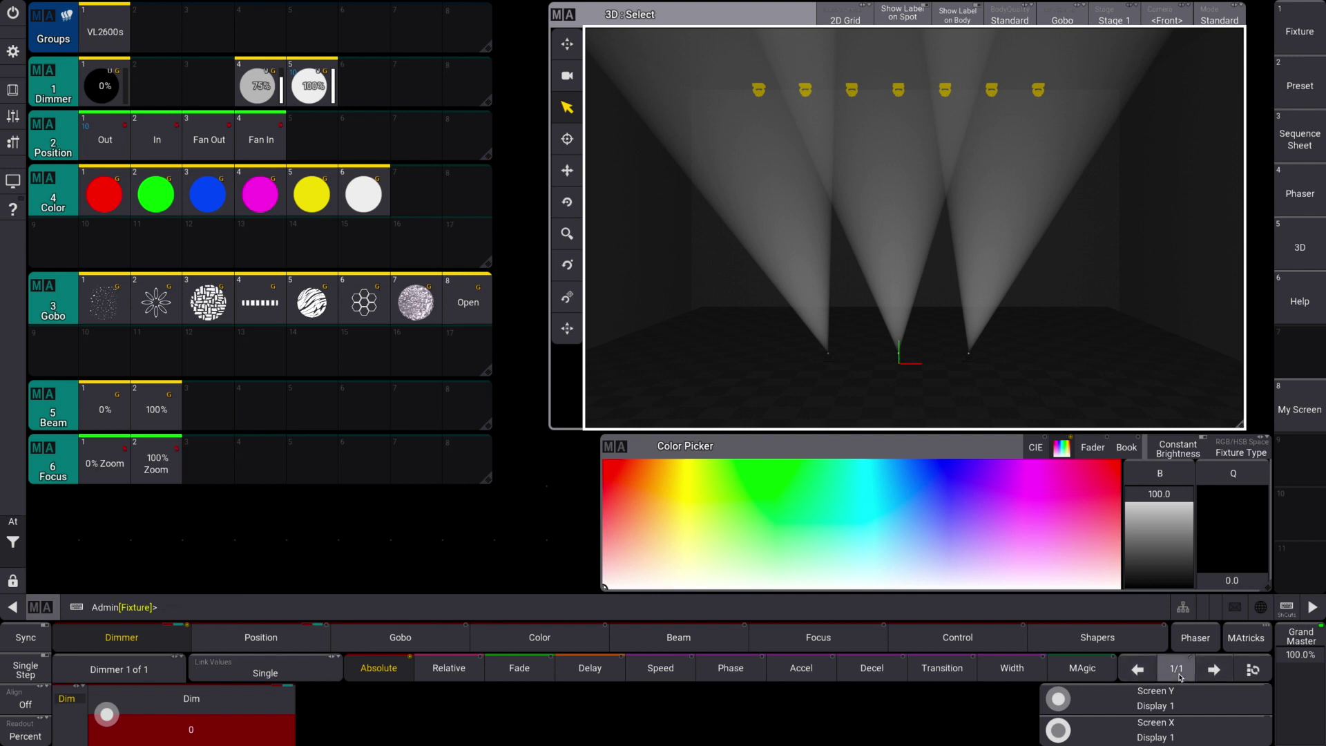
left_click(1215, 670)
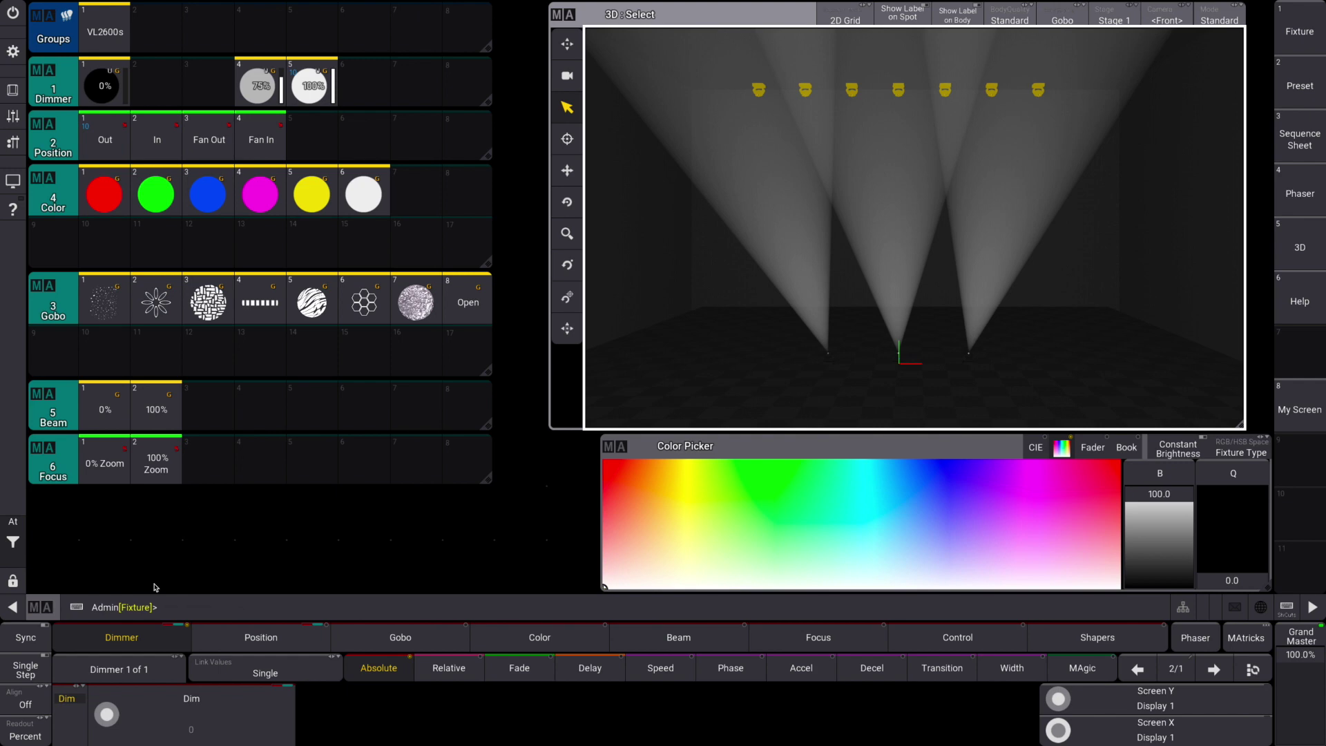
left_click(194, 712)
left_click(400, 397)
double_click(397, 436)
left_click(460, 469)
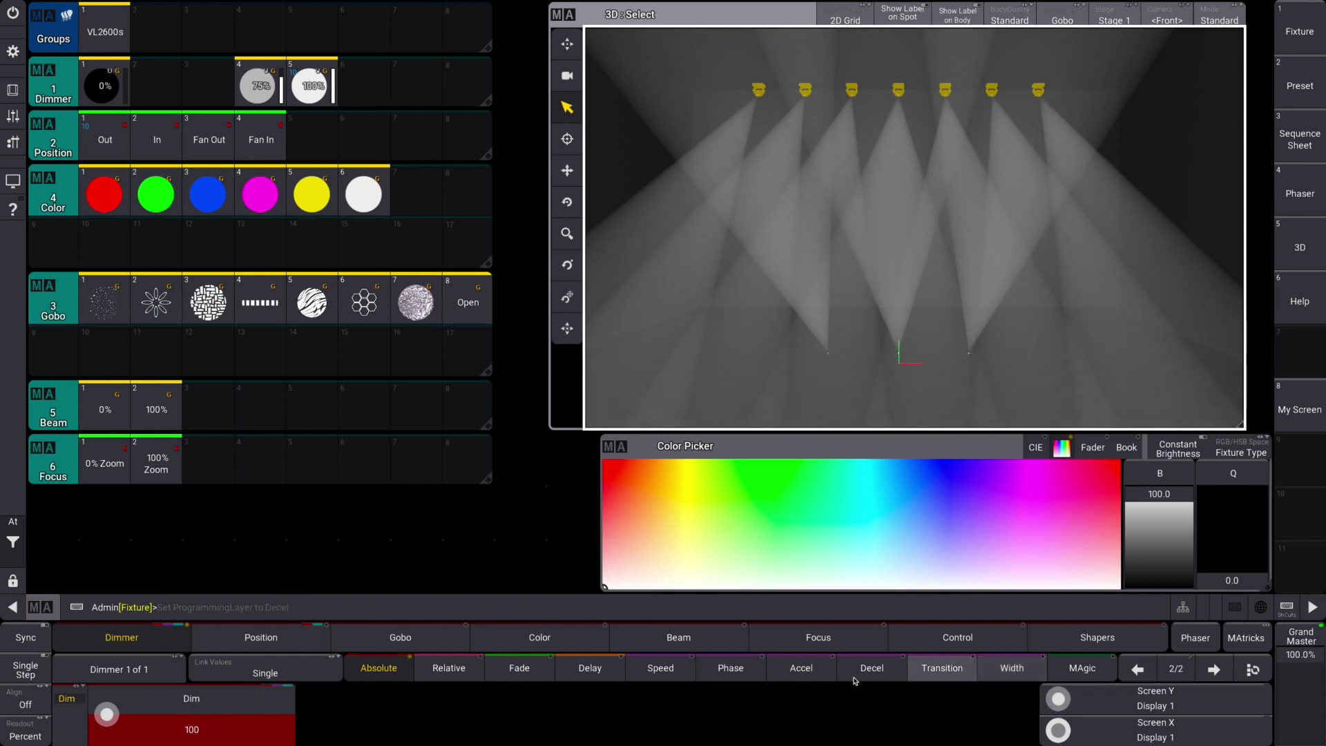
Set the dimmer phaser's speed to 80 BPM
left_click(661, 667)
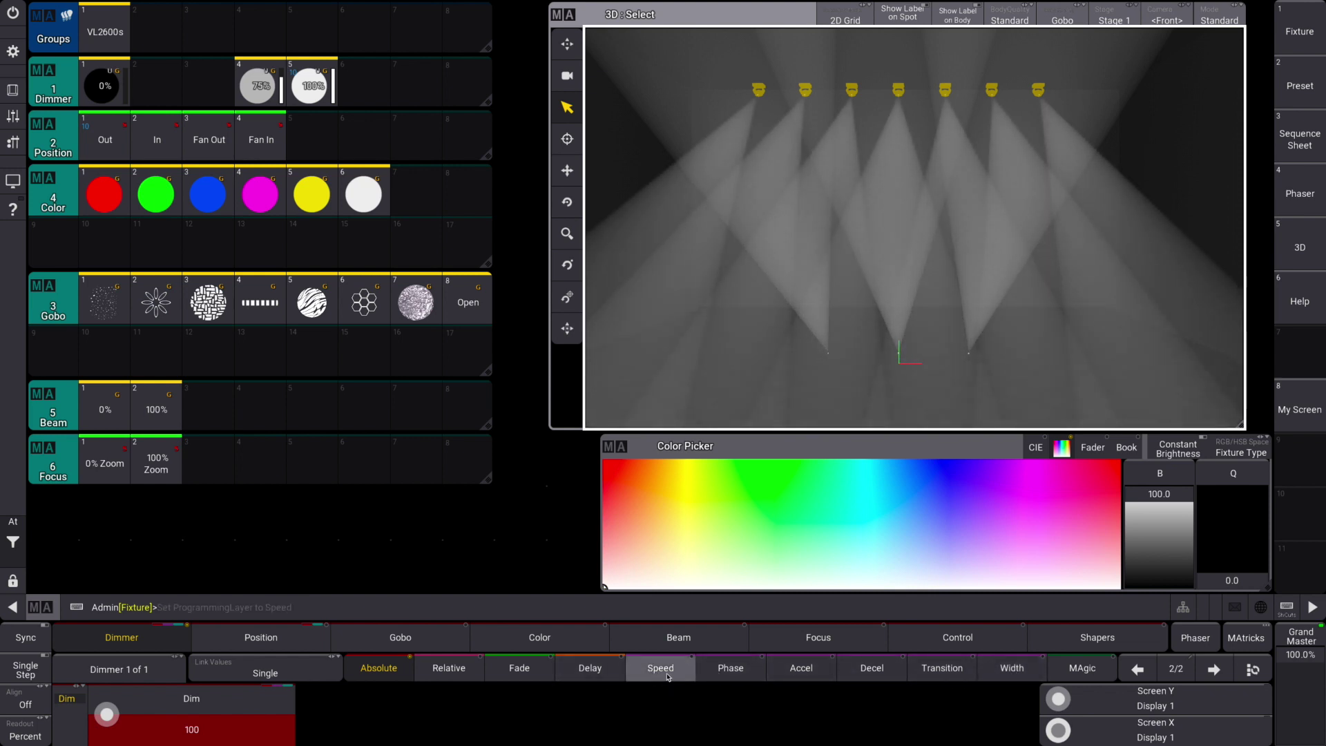
left_click(191, 728)
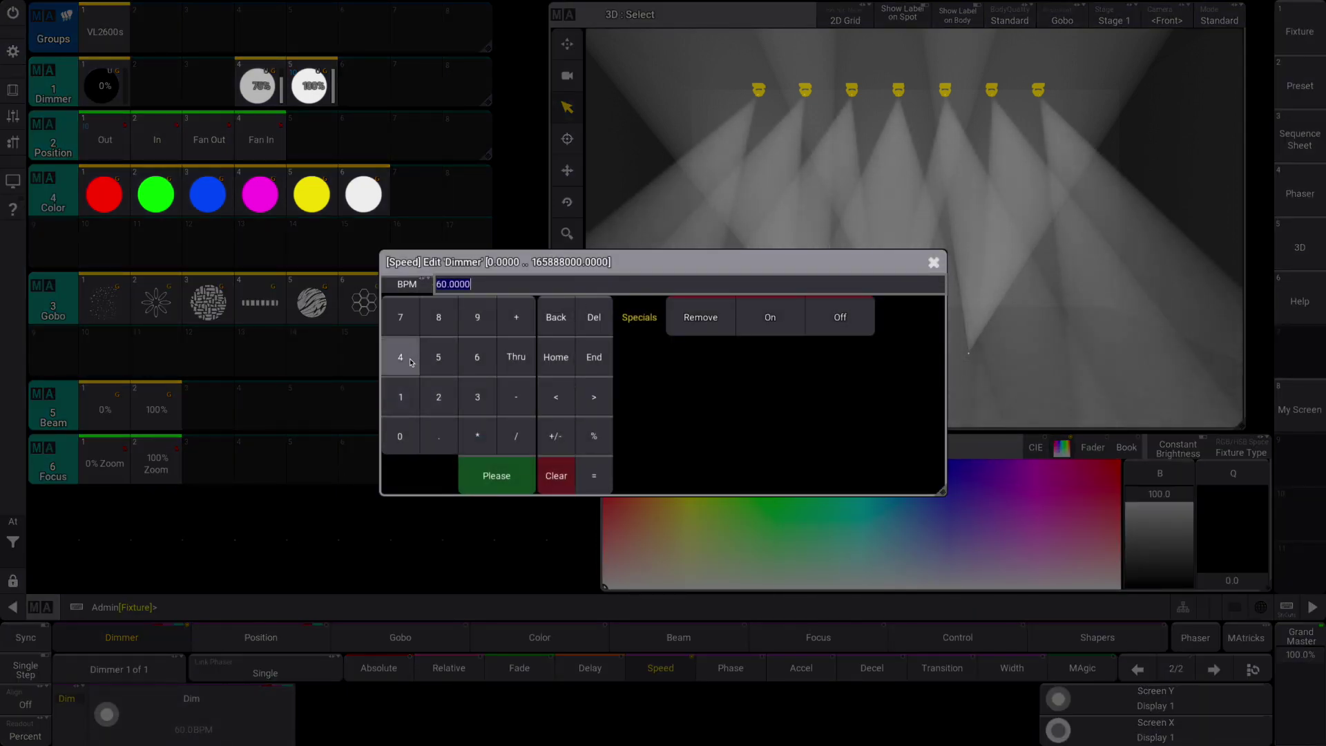
left_click(439, 317)
left_click(400, 435)
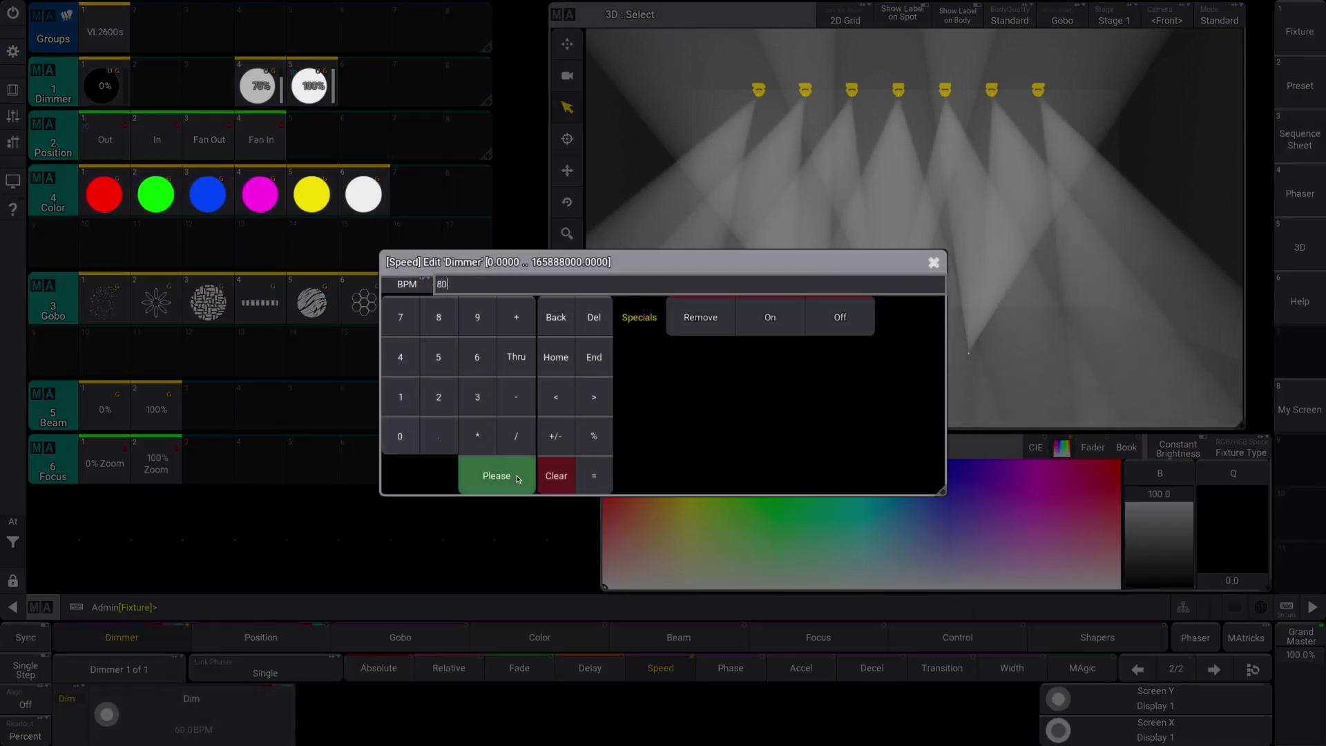
left_click(497, 475)
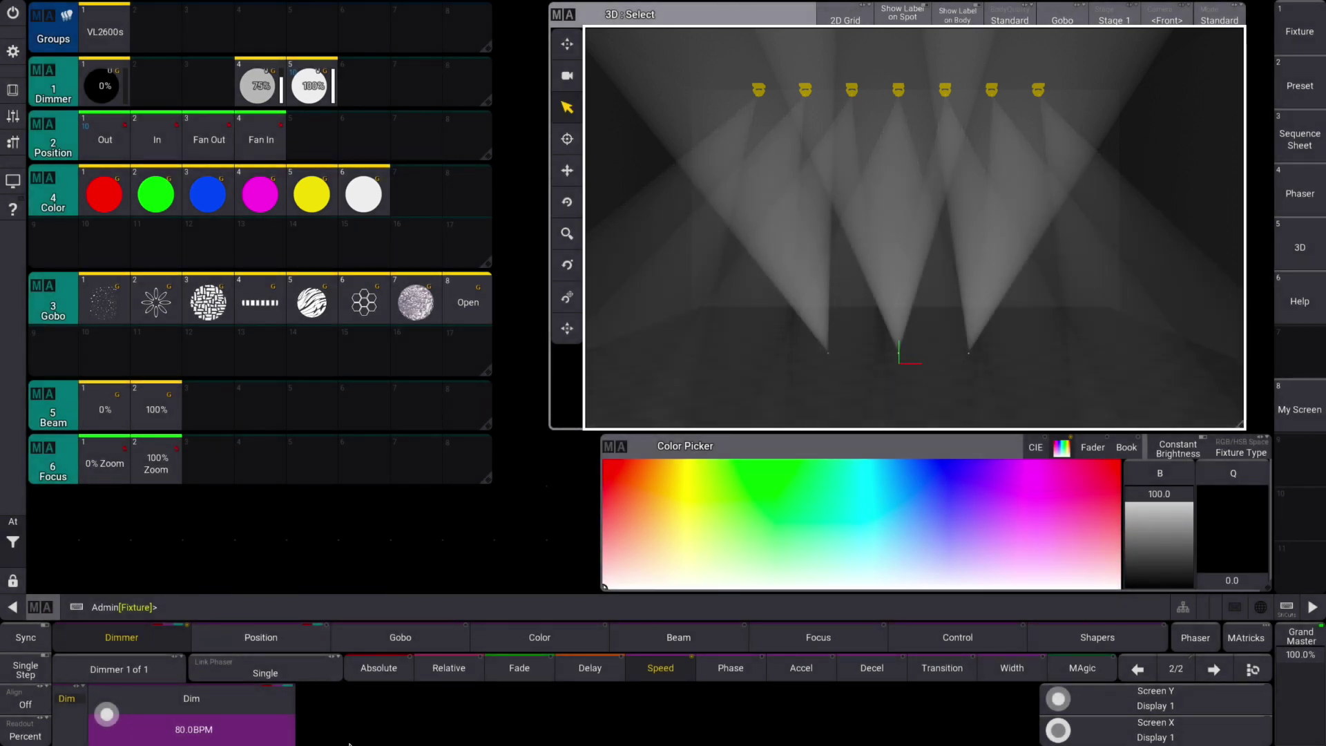
Spread the dimmer phaser's phase 0 thru 360 across the upper fixtures
left_click(742, 670)
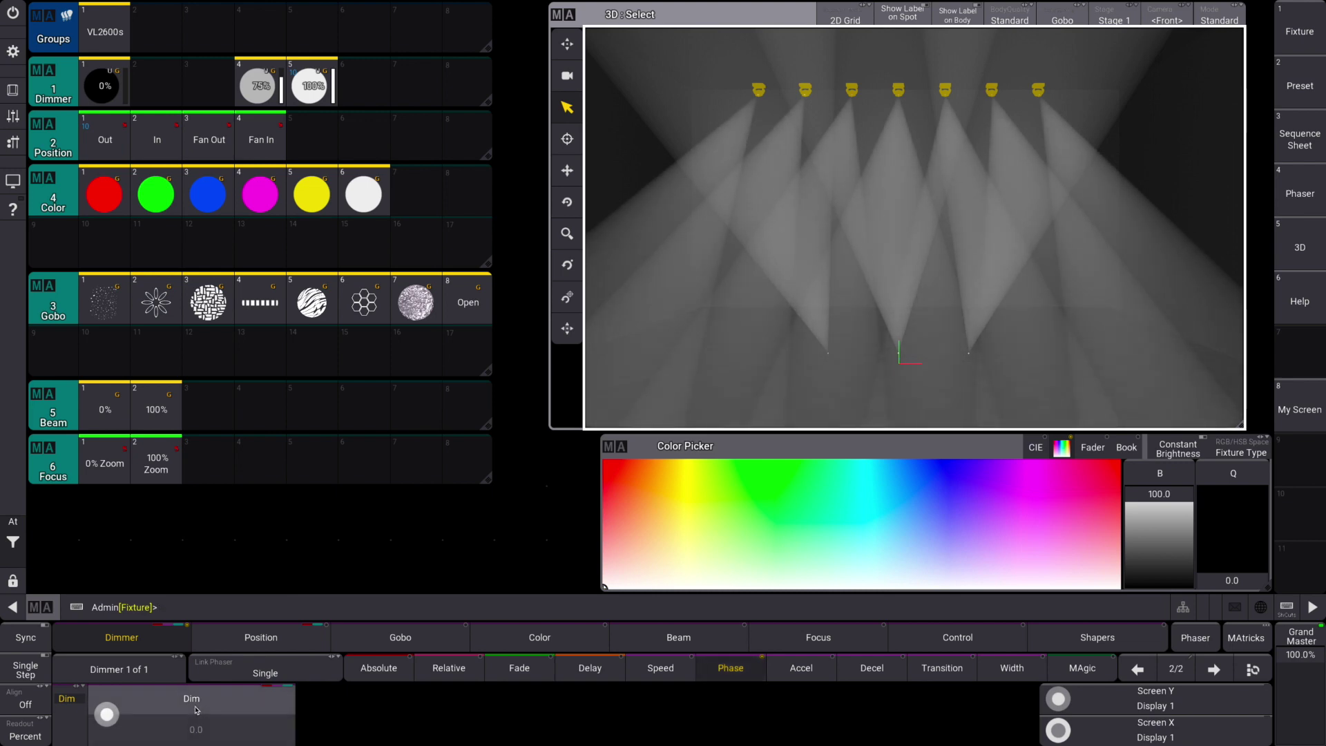
left_click(195, 713)
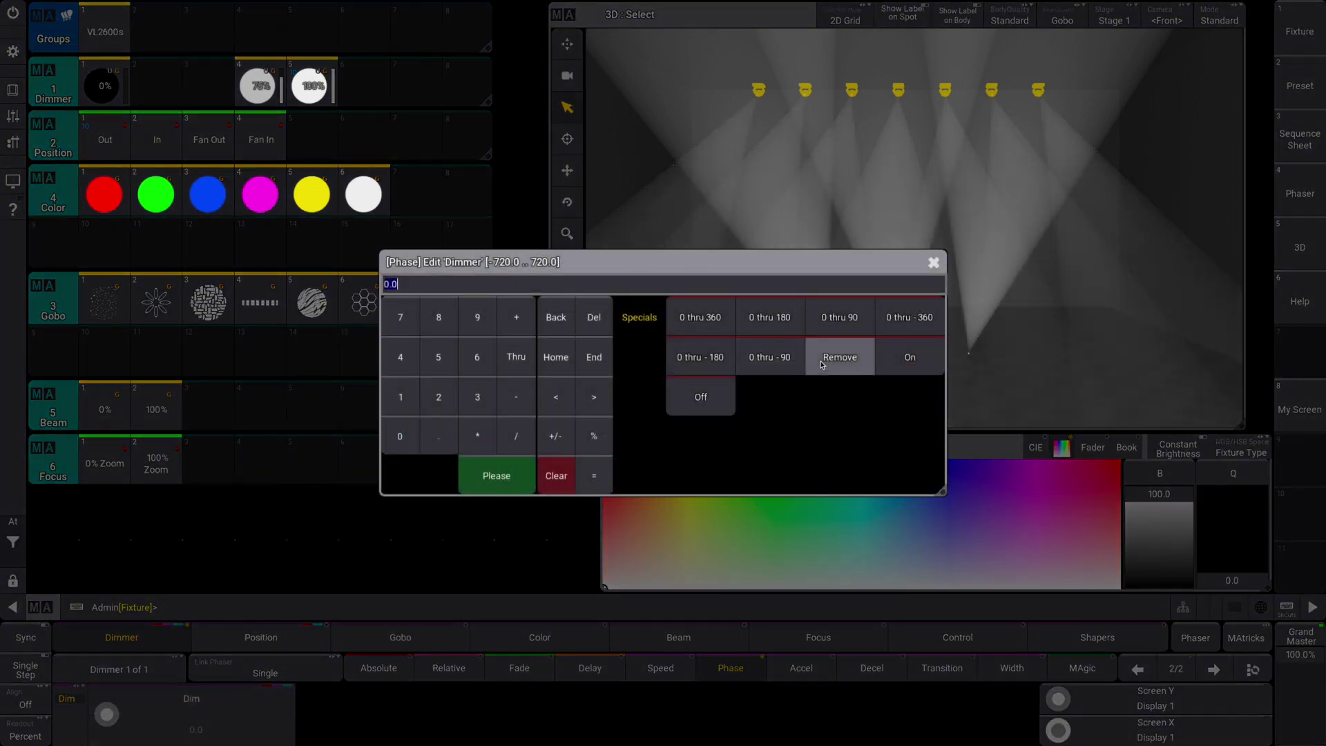
left_click(699, 320)
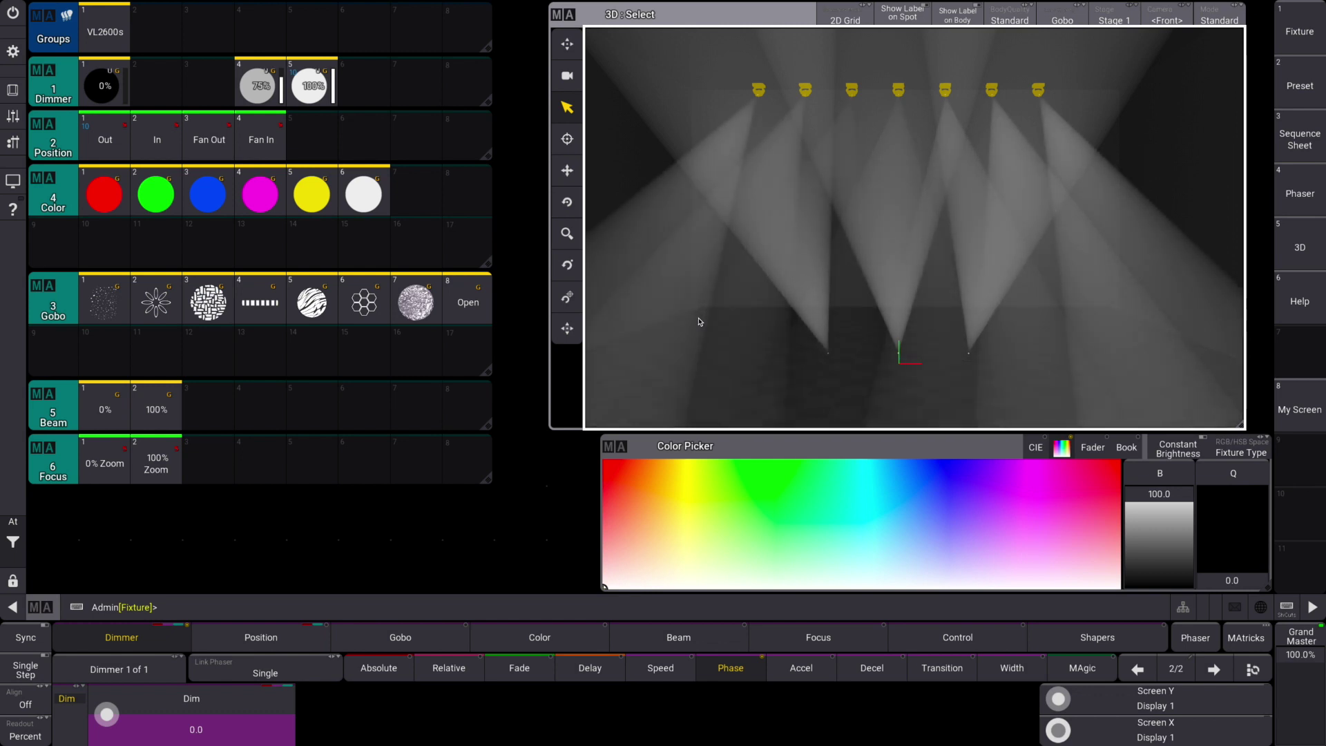
Set the dimmer phaser's transition to 0 percent
left_click(797, 666)
left_click(941, 667)
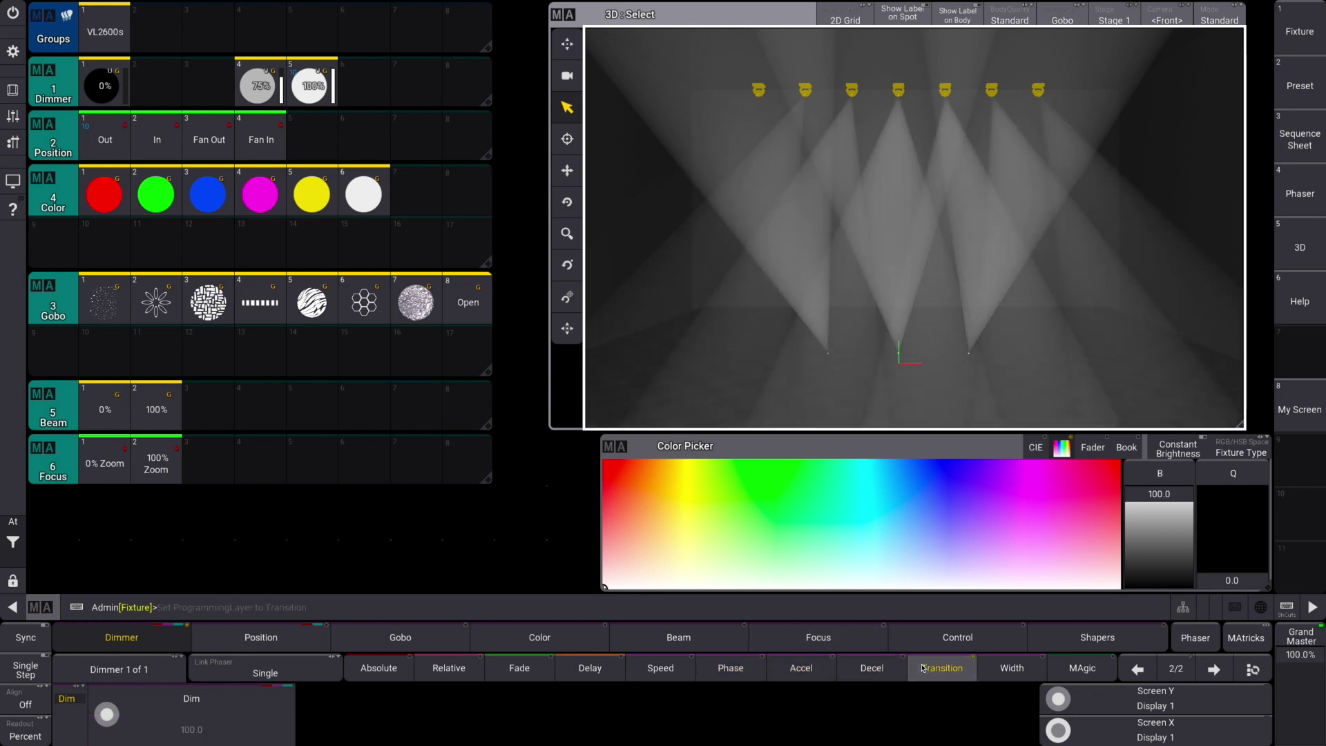
left_click(192, 715)
left_click(400, 436)
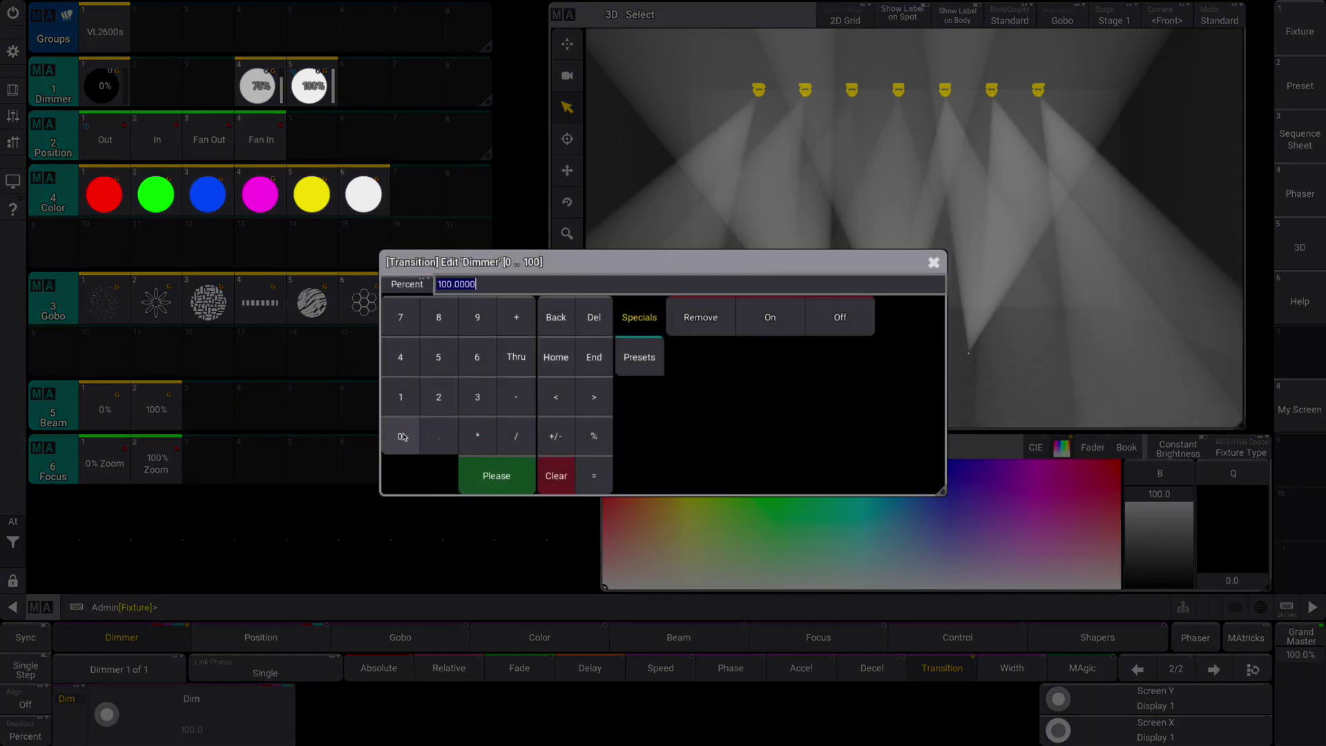
left_click(493, 477)
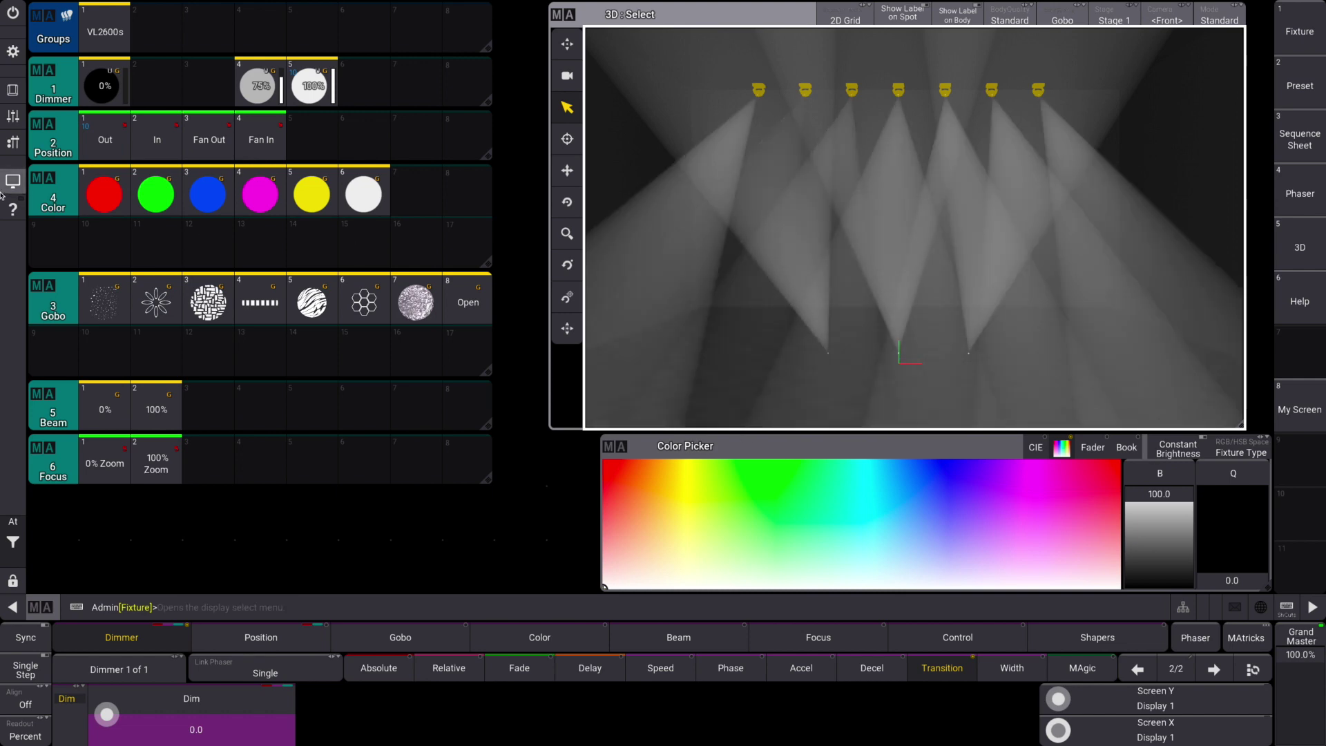
Store the dimmer phaser in the eighth dimmer preset slot
left_click(12, 90)
left_click(840, 571)
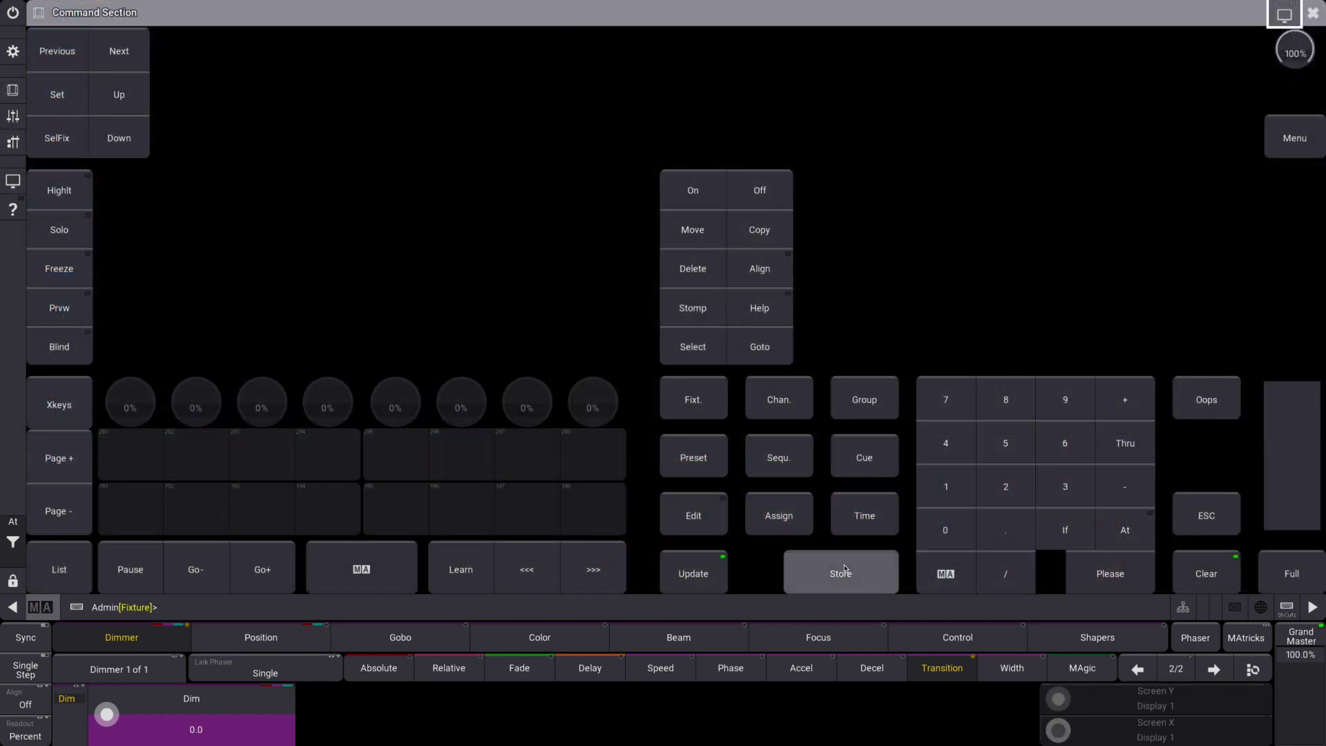
left_click(1313, 12)
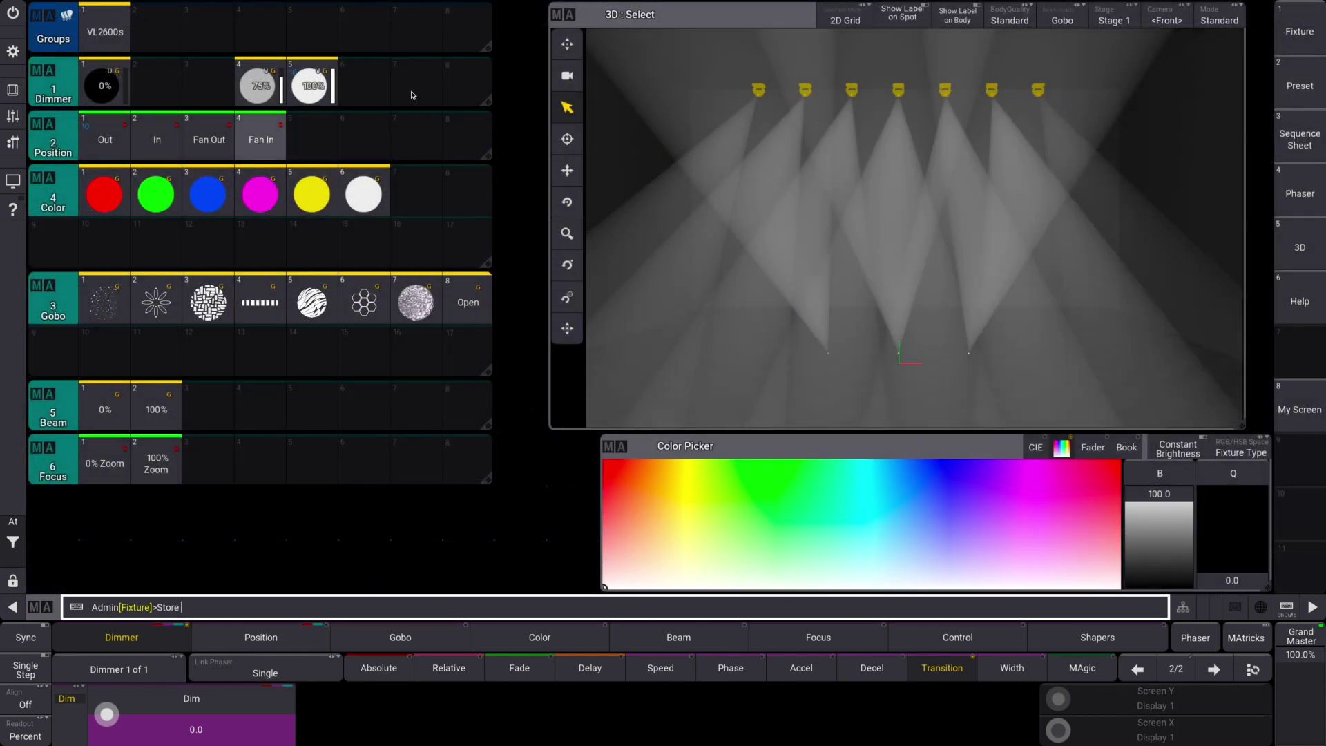
left_click(461, 89)
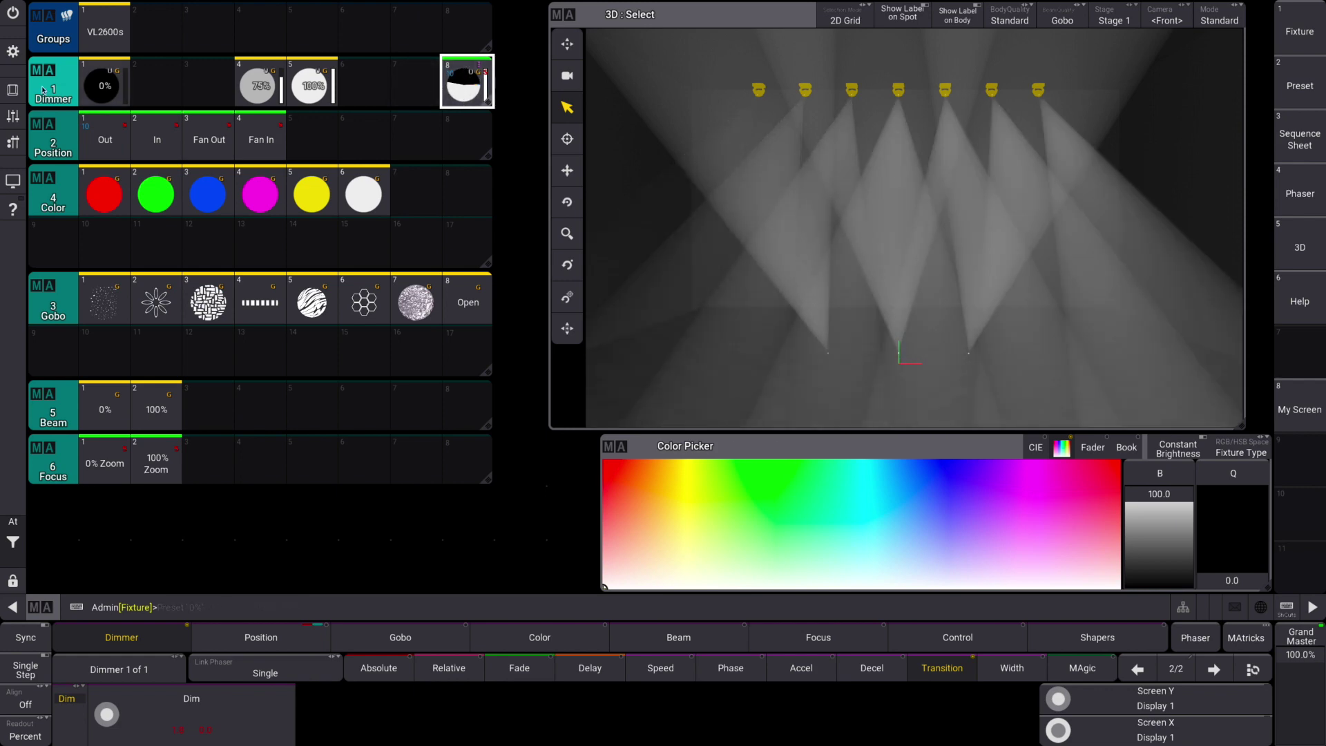
Clear the programmer and test the stored phaser by recalling dimmer preset 8 on the VL2600s group
left_click(12, 90)
left_click(1200, 556)
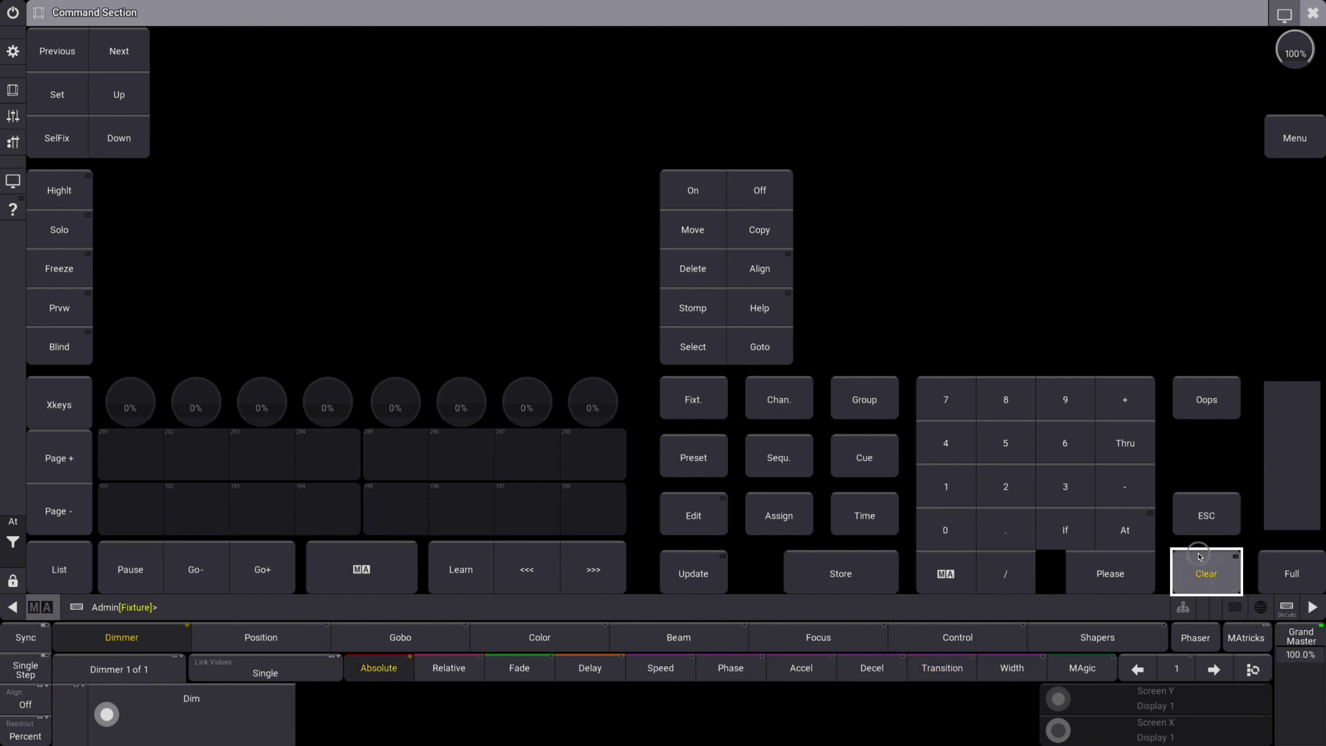
left_click(1312, 13)
left_click(105, 32)
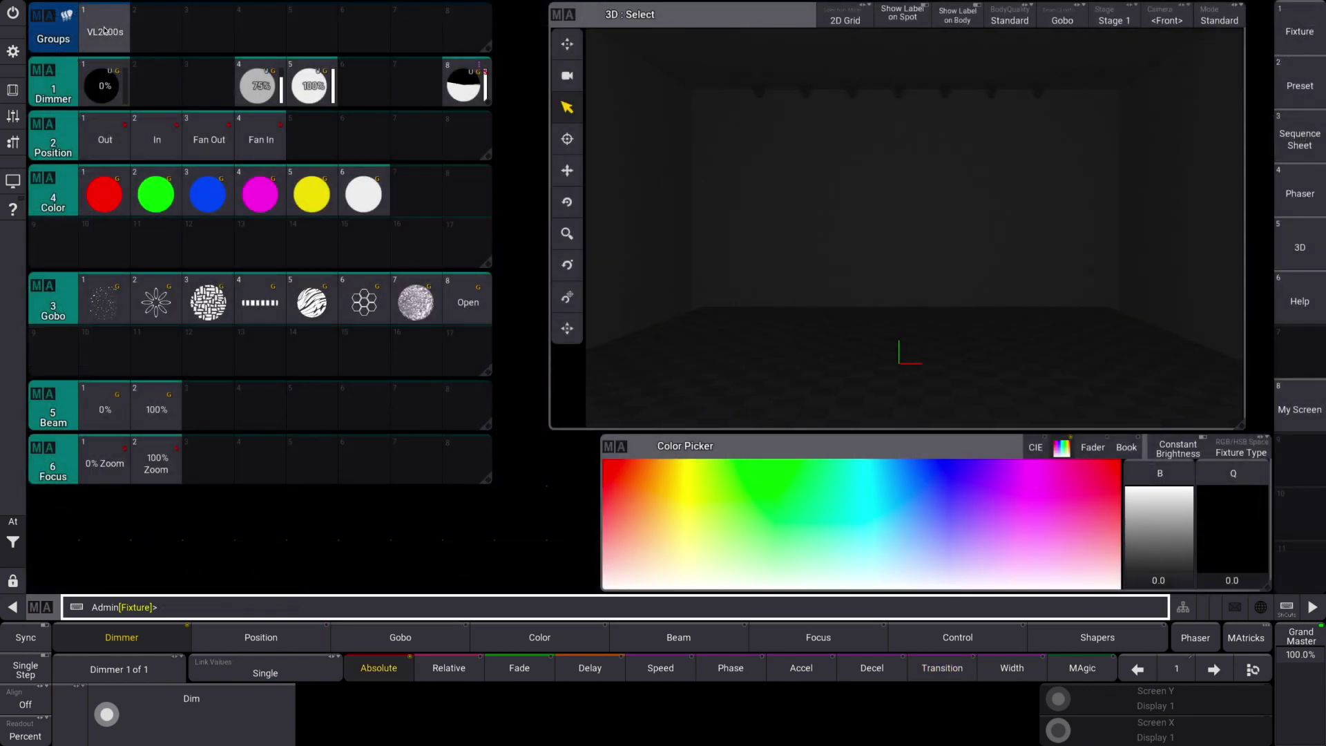
left_click(465, 90)
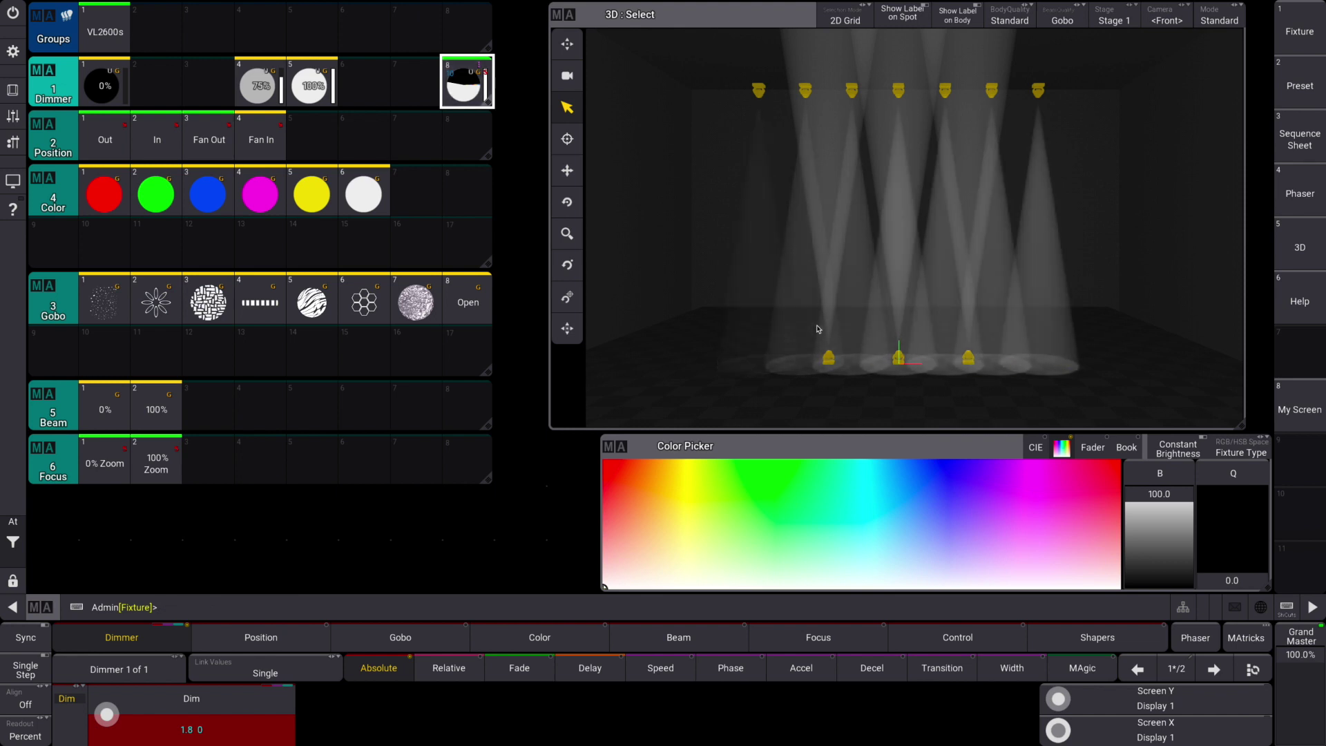
Select the three floor fixtures, apply dimmer preset 8 and set their first phaser step's dimmer to 0
left_click_drag(791, 306, 1022, 383)
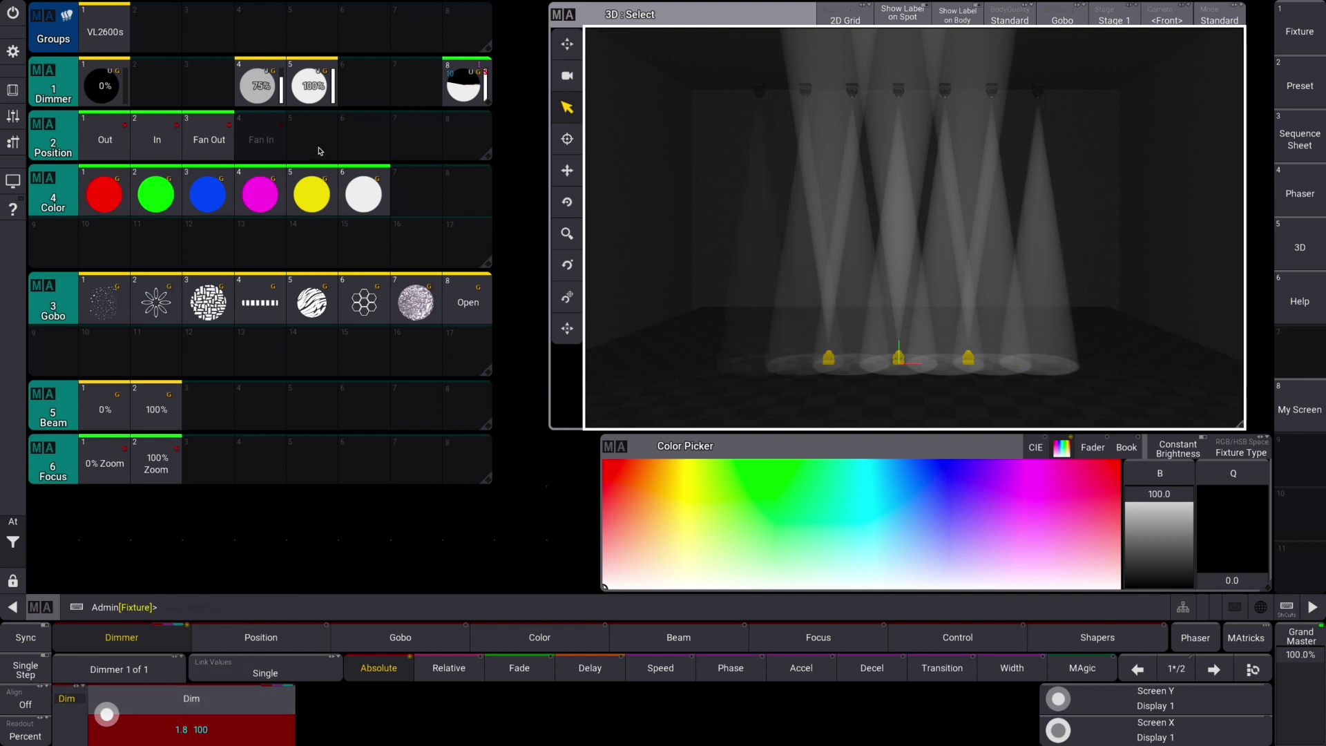
left_click(458, 91)
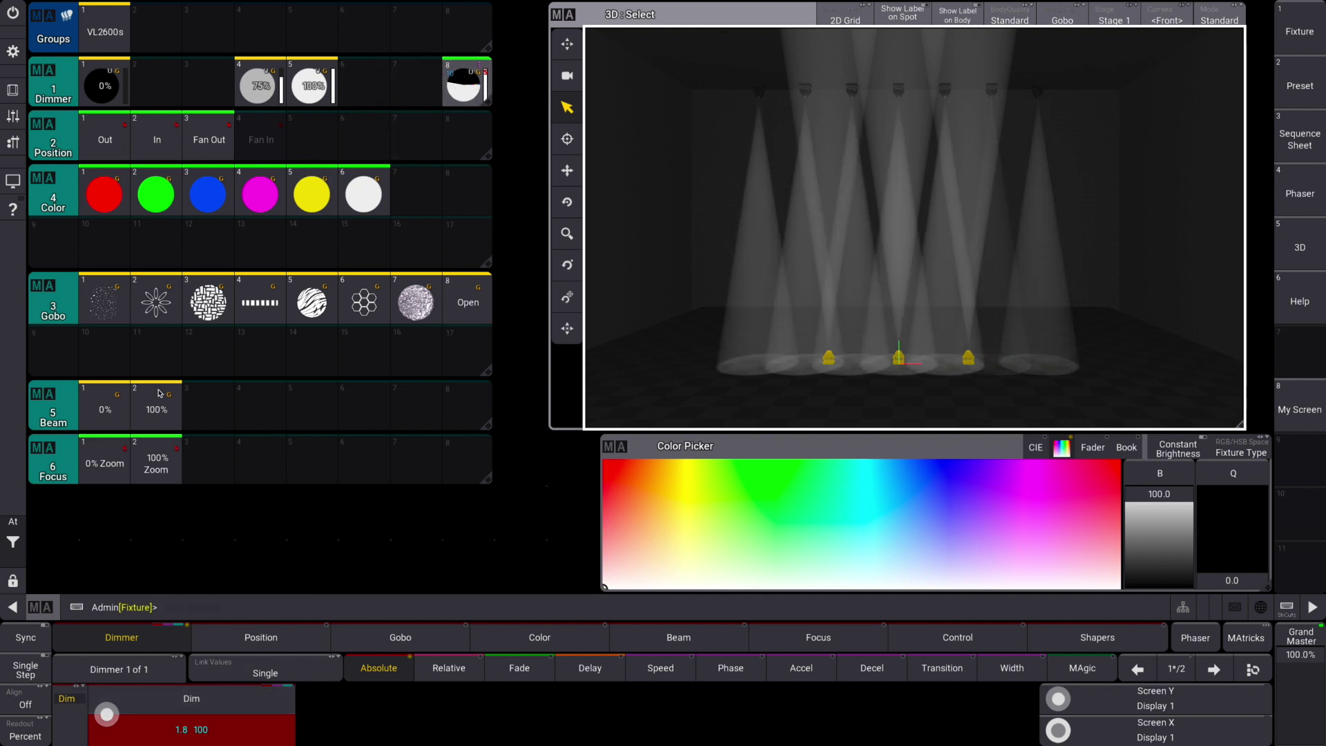
left_click(1149, 673)
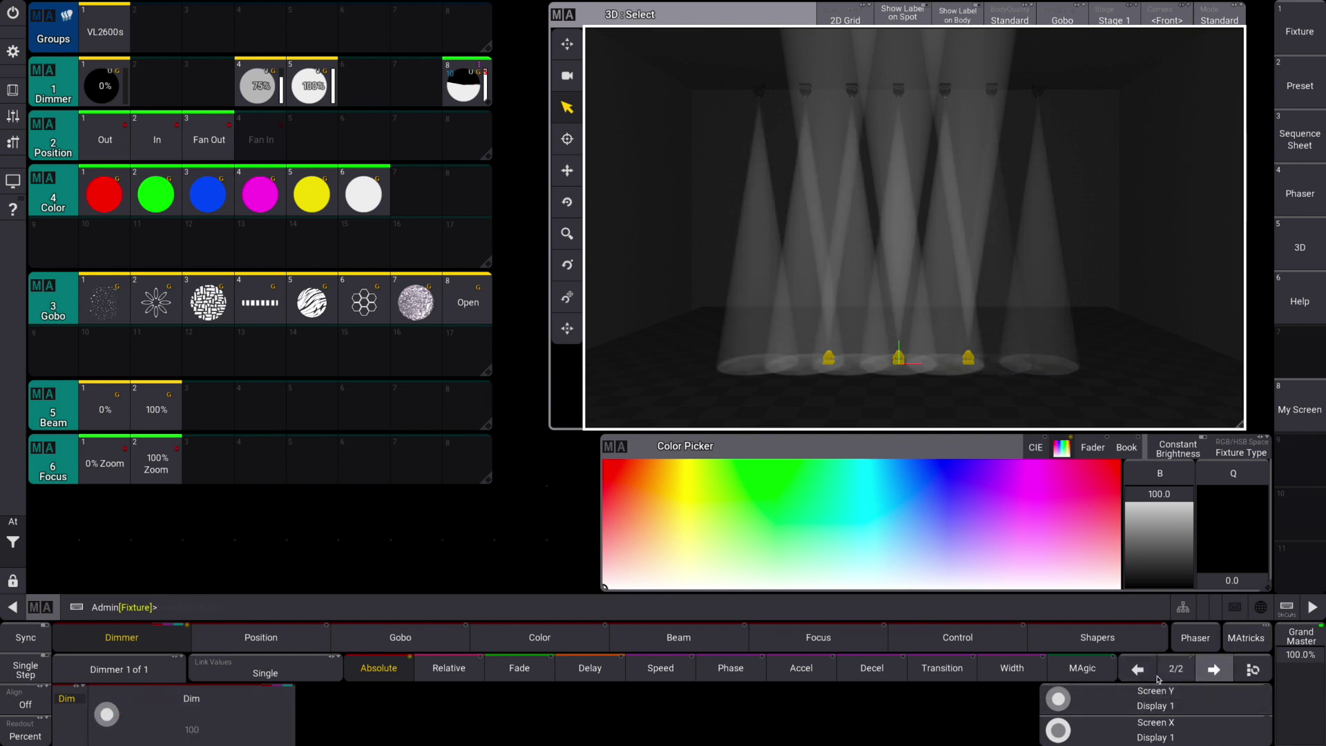
left_click(191, 715)
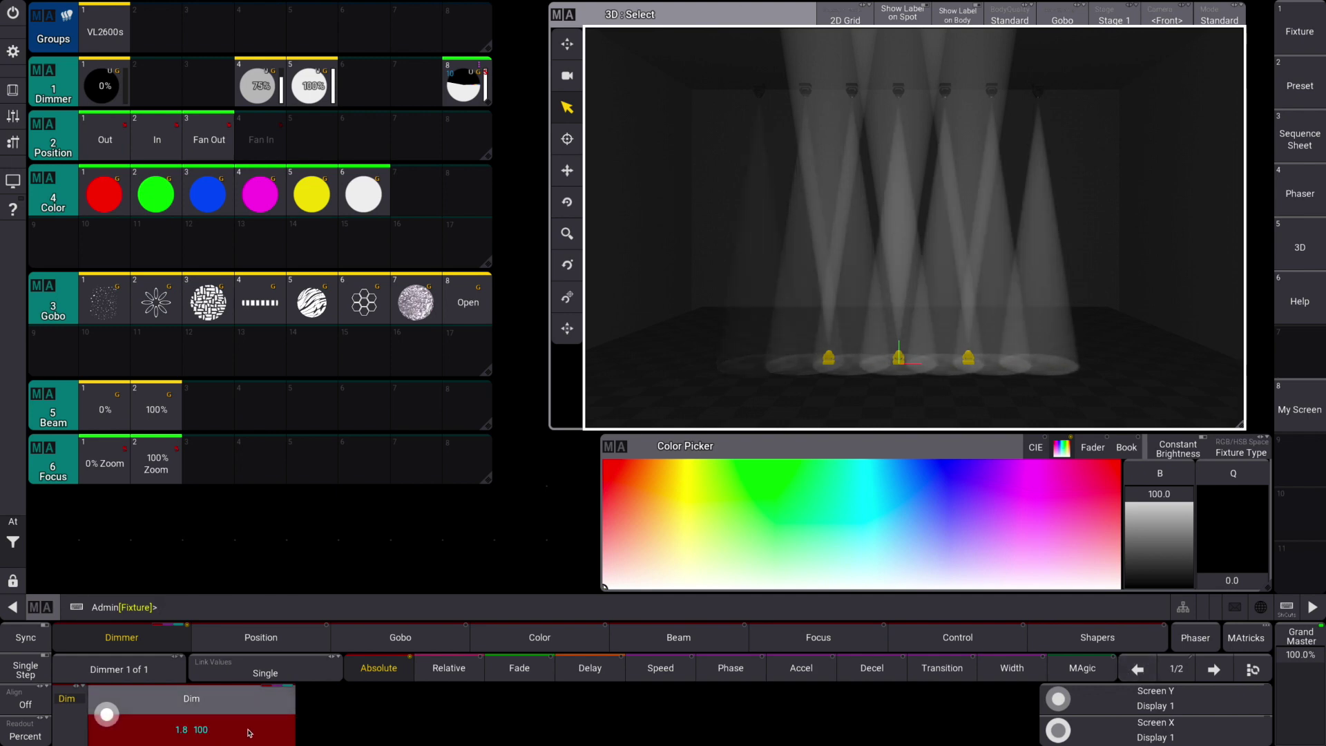
left_click(400, 436)
left_click(497, 476)
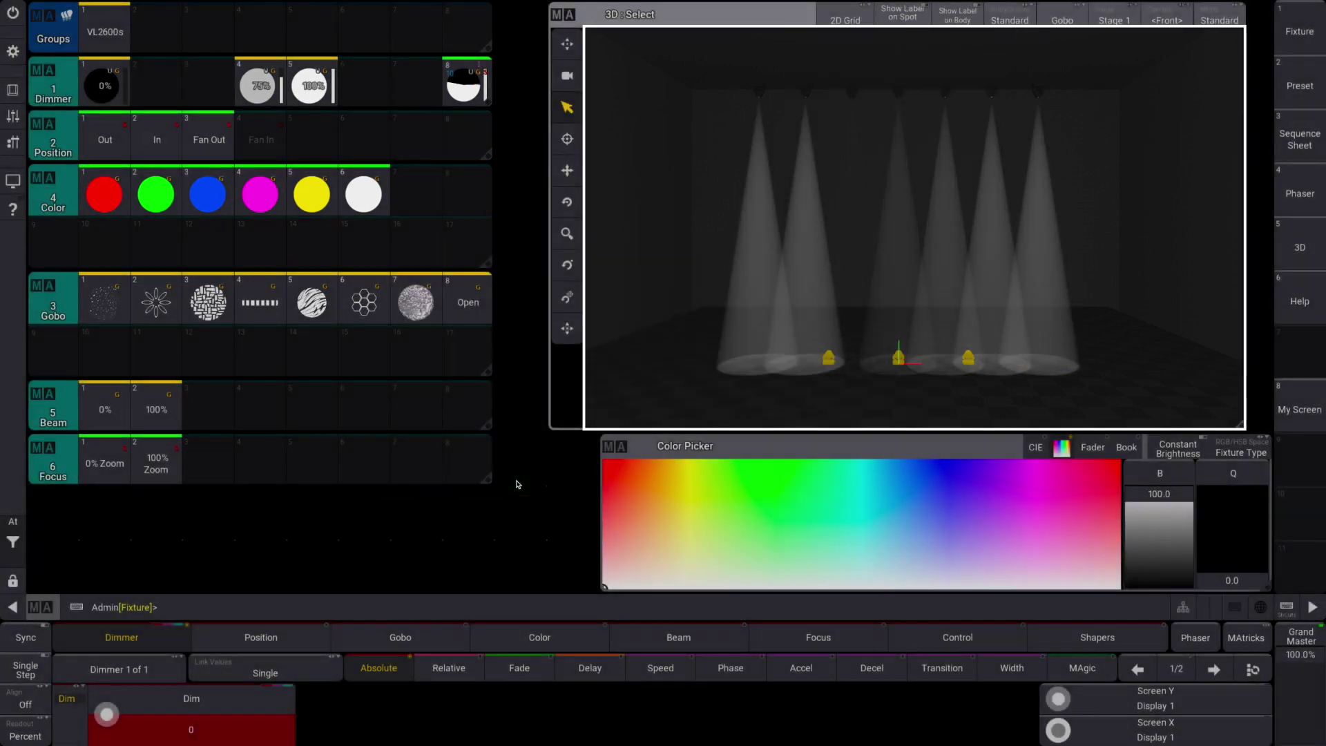
Set the floor fixtures' dimmer to 100 in the second phaser step
left_click(1213, 669)
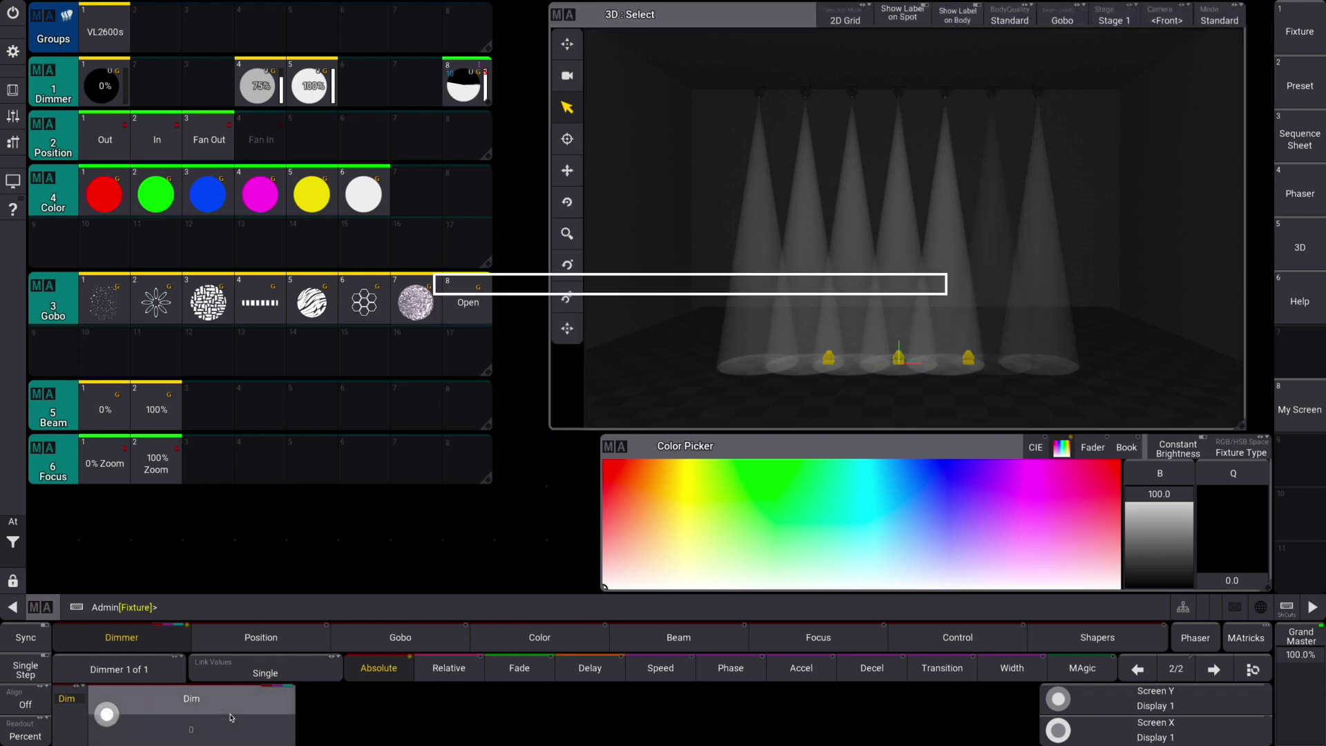
left_click(192, 714)
left_click(401, 397)
left_click(400, 436)
left_click(400, 436)
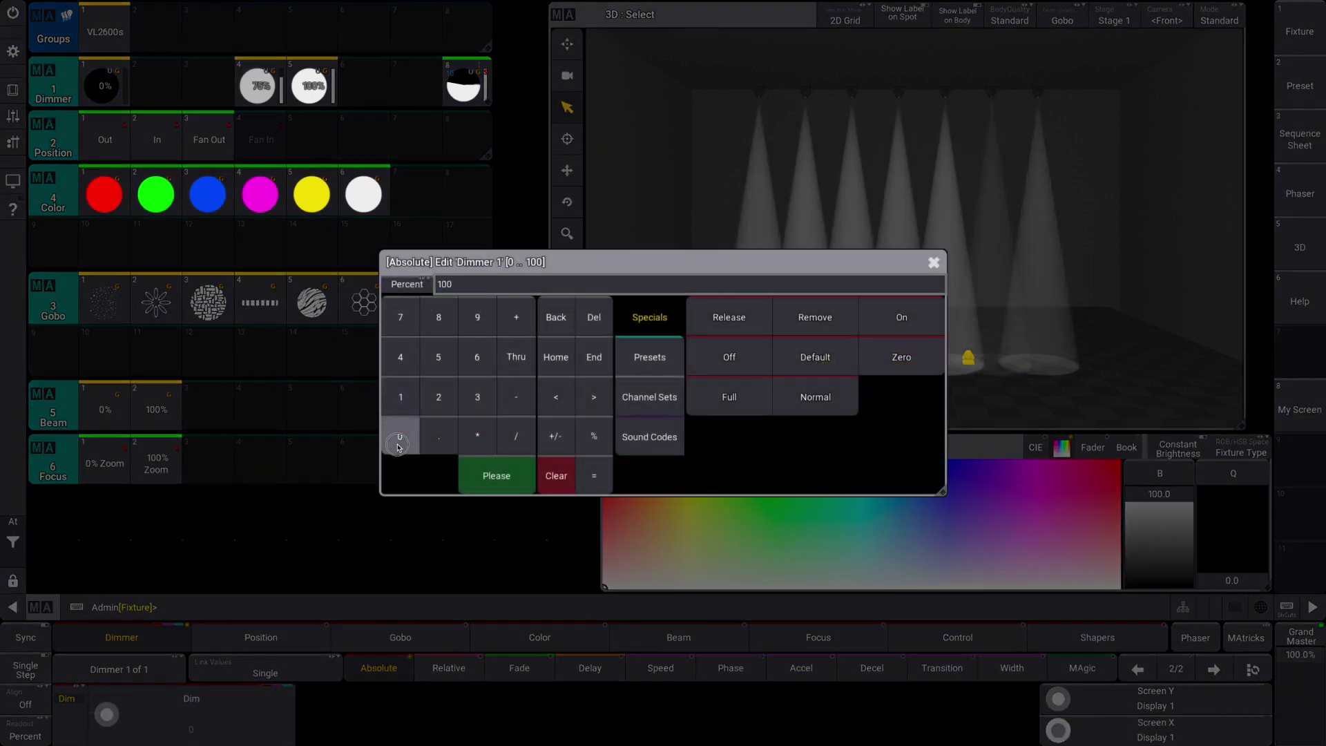
left_click(496, 476)
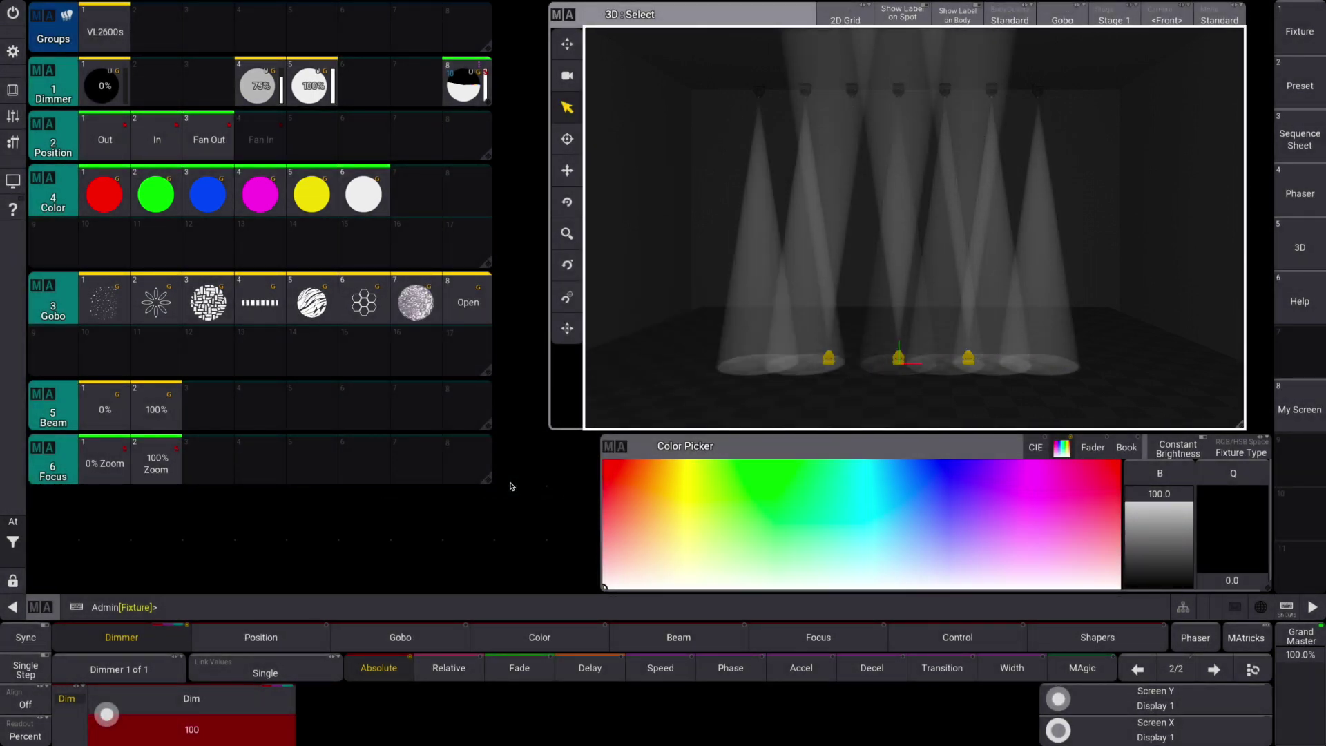
Clear the programmer and return to the preset and 3D view
left_click(13, 90)
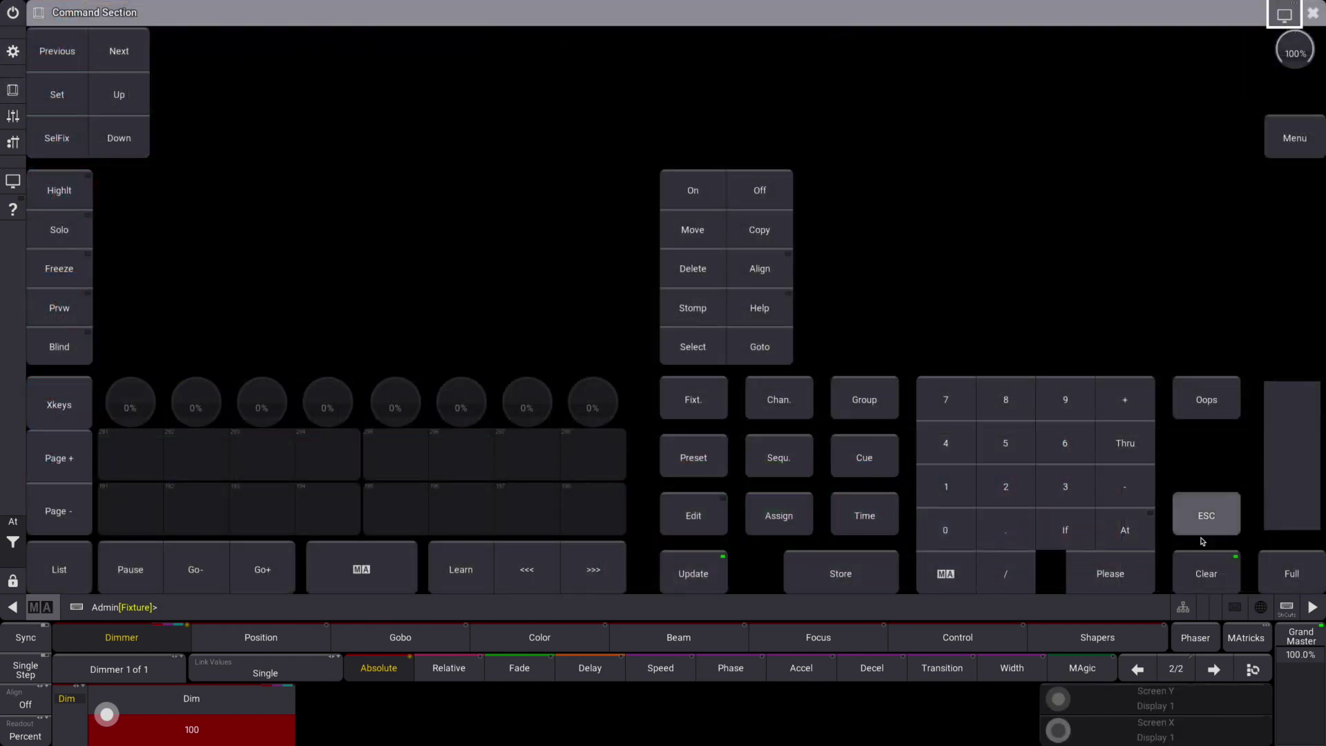
left_click(1205, 571)
left_click(1298, 7)
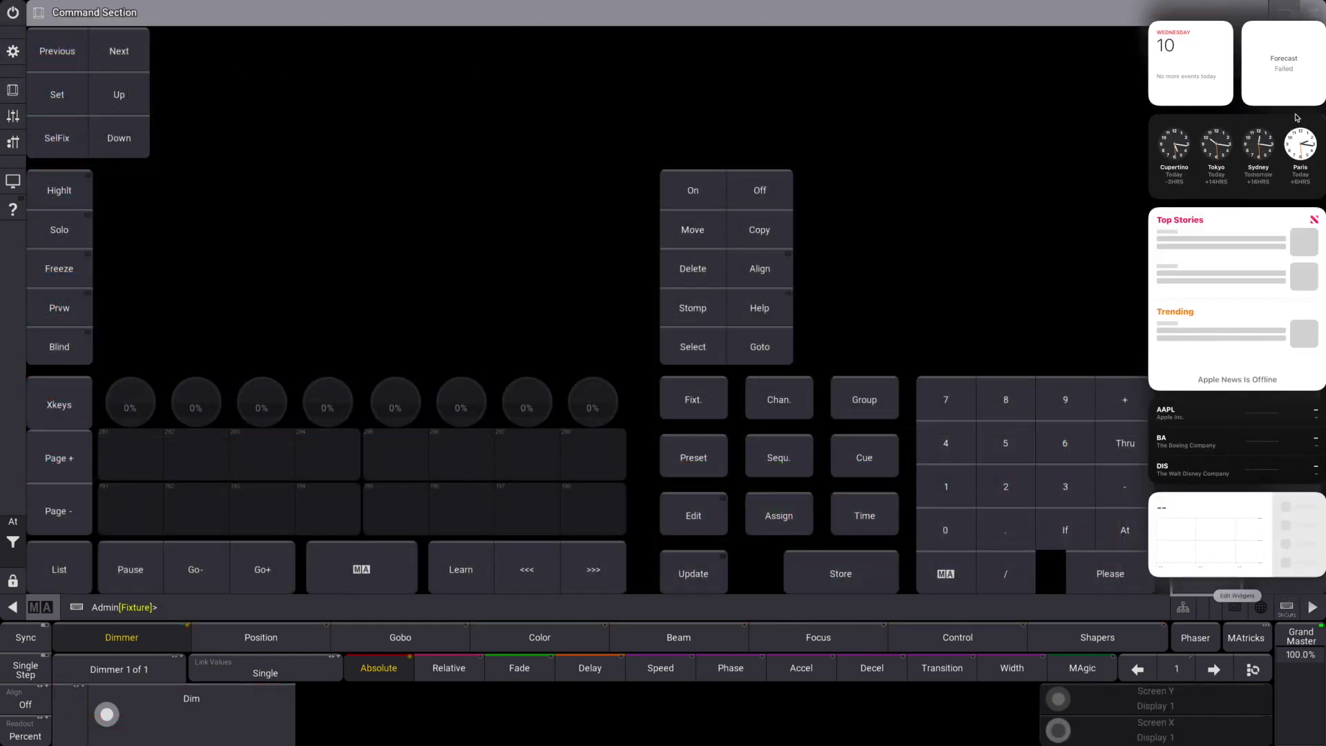
left_click(1033, 138)
left_click(1312, 12)
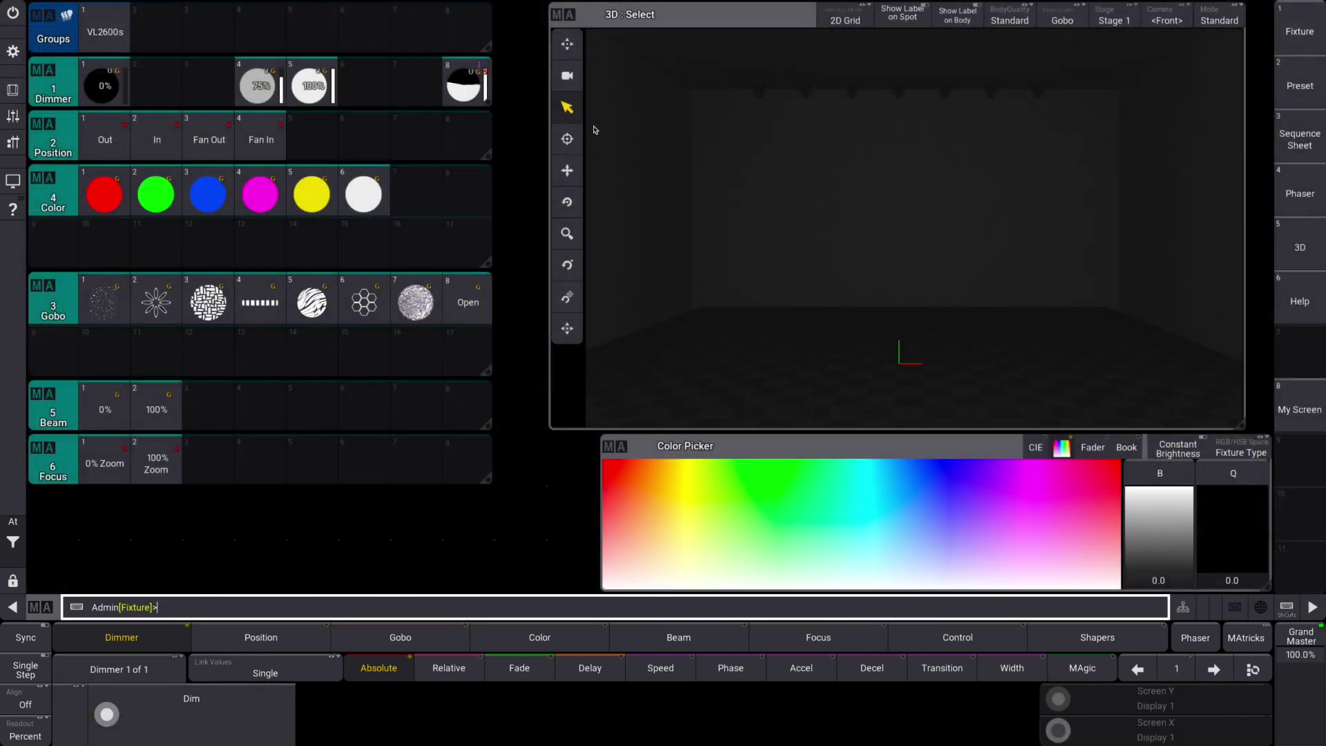
Select the seven overhead fixtures and apply the 100% dimmer preset and the Out position preset
left_click(119, 33)
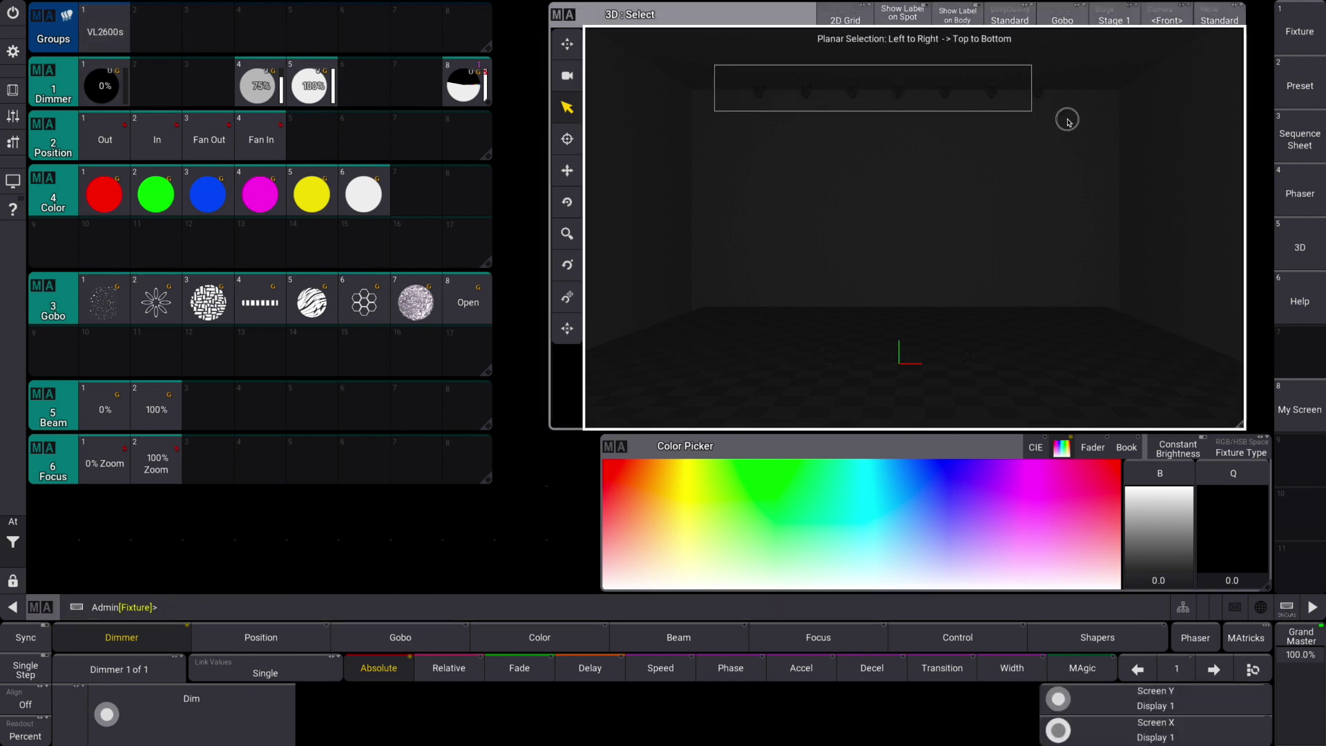
left_click(310, 84)
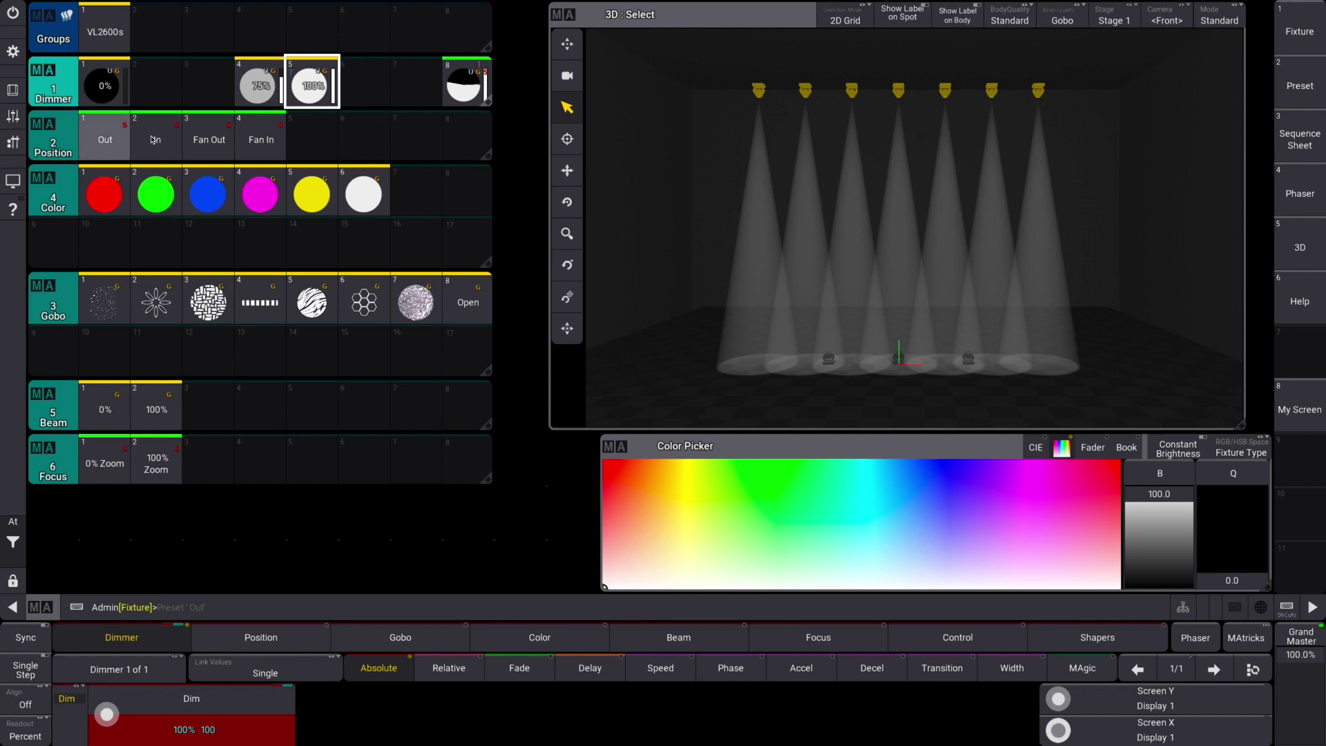
left_click(105, 138)
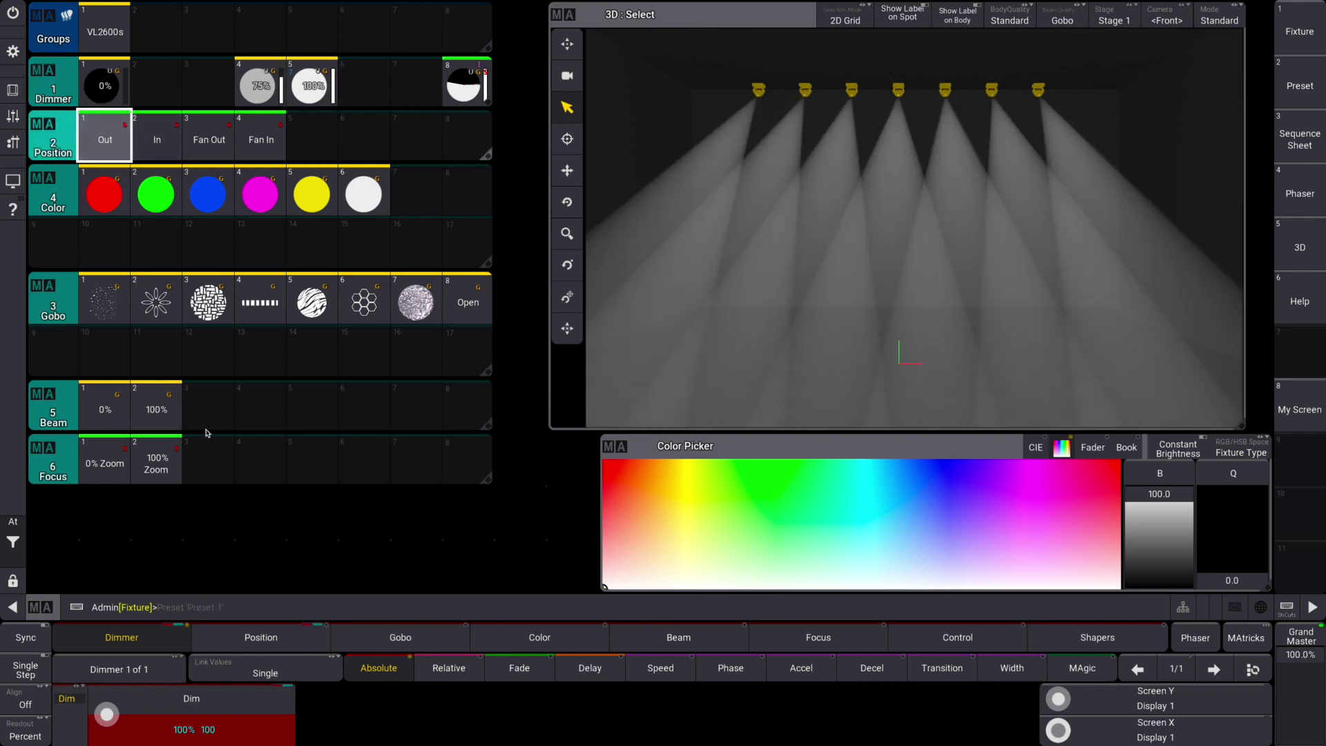
Build a two-step color phaser on the overhead fixtures with red in step 1 and blue in step 2
left_click(547, 643)
left_click(607, 462)
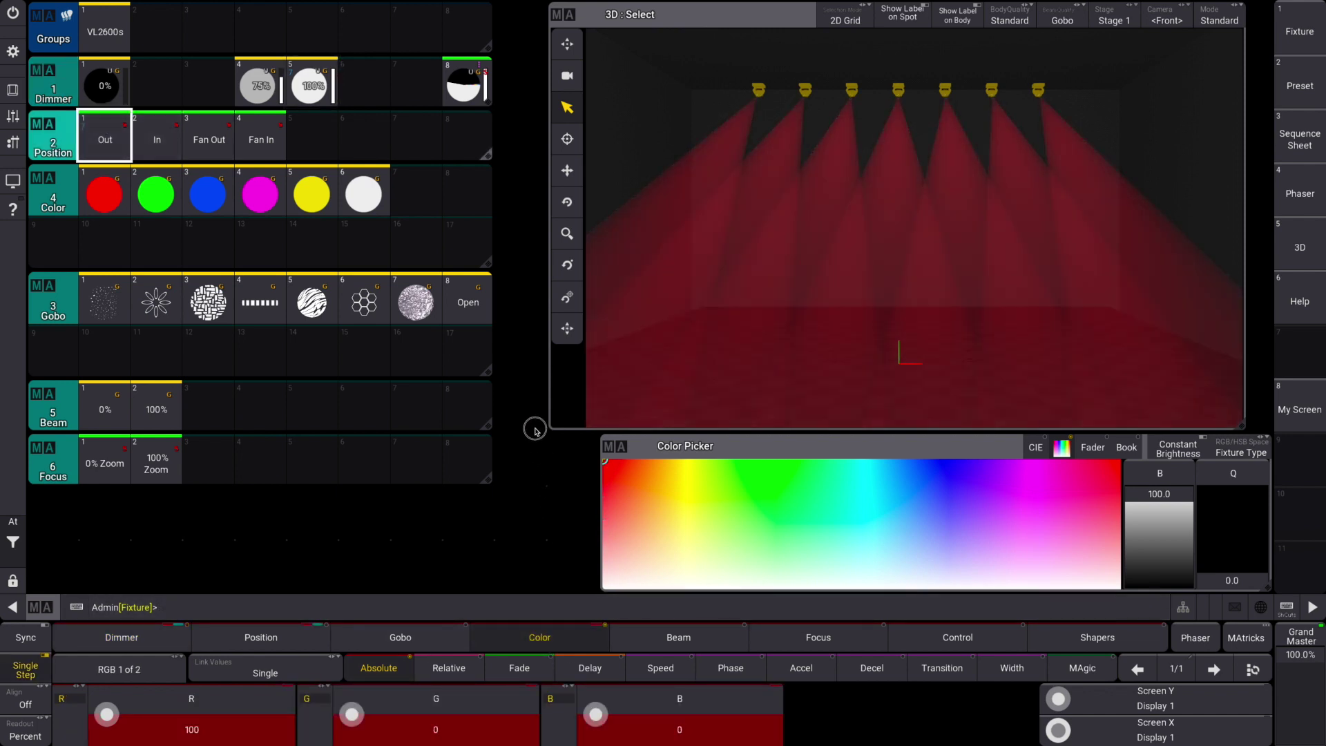
left_click(1213, 669)
left_click_drag(762, 471, 949, 463)
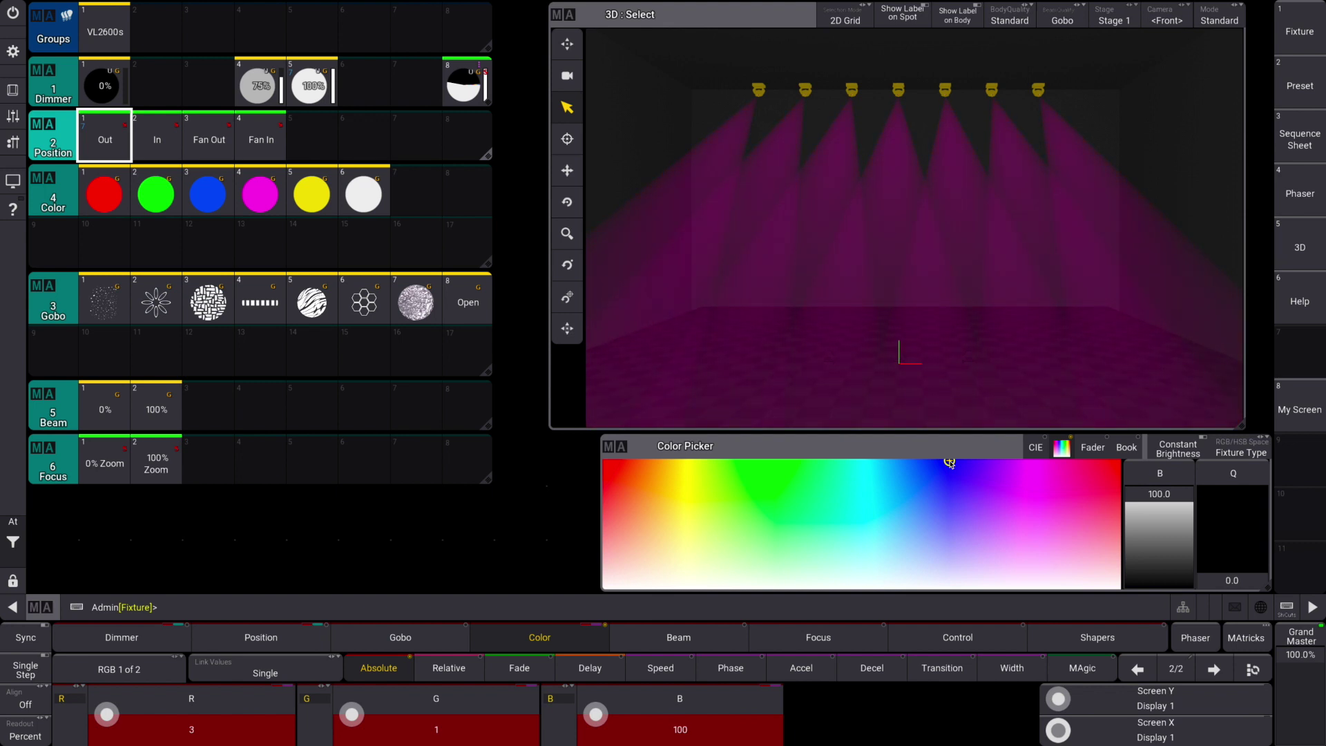
Spread the color phaser's phase across the fixtures, using 0 thru 180 for red and 0 thru 360 for blue
left_click(730, 667)
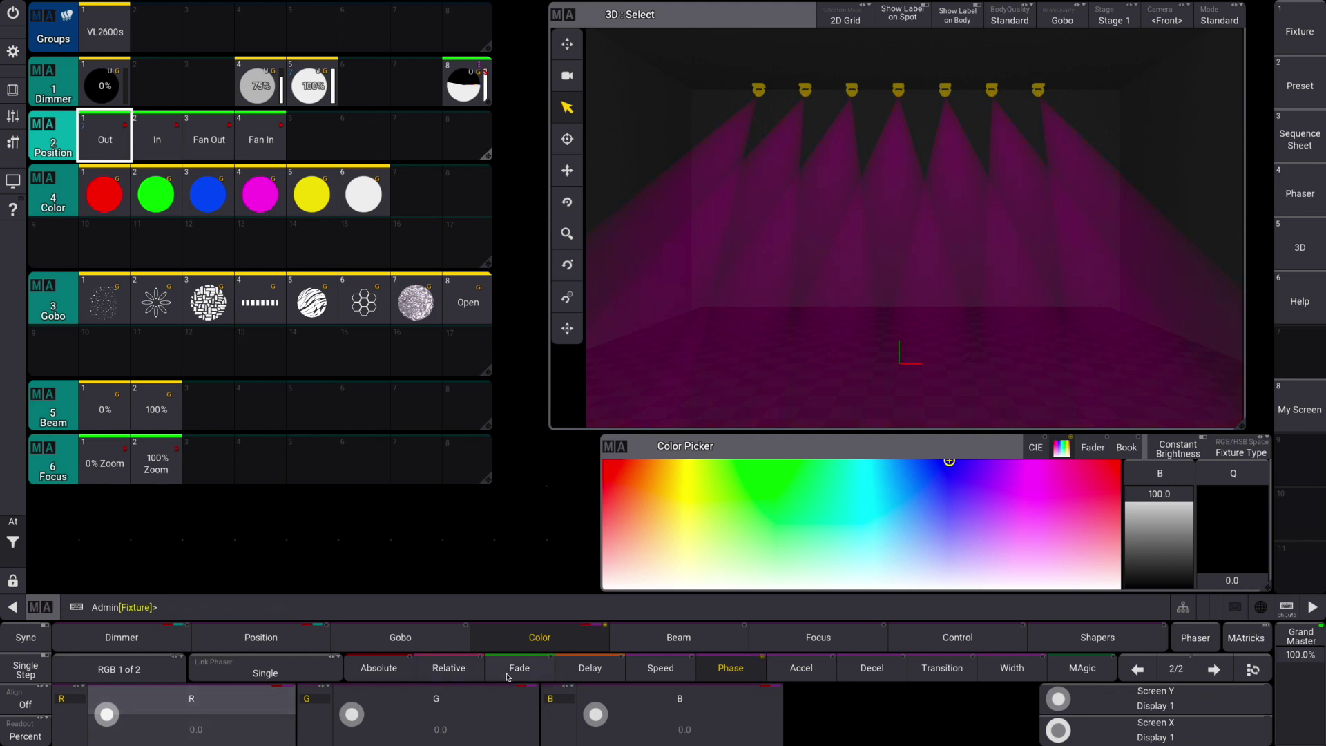
left_click(219, 716)
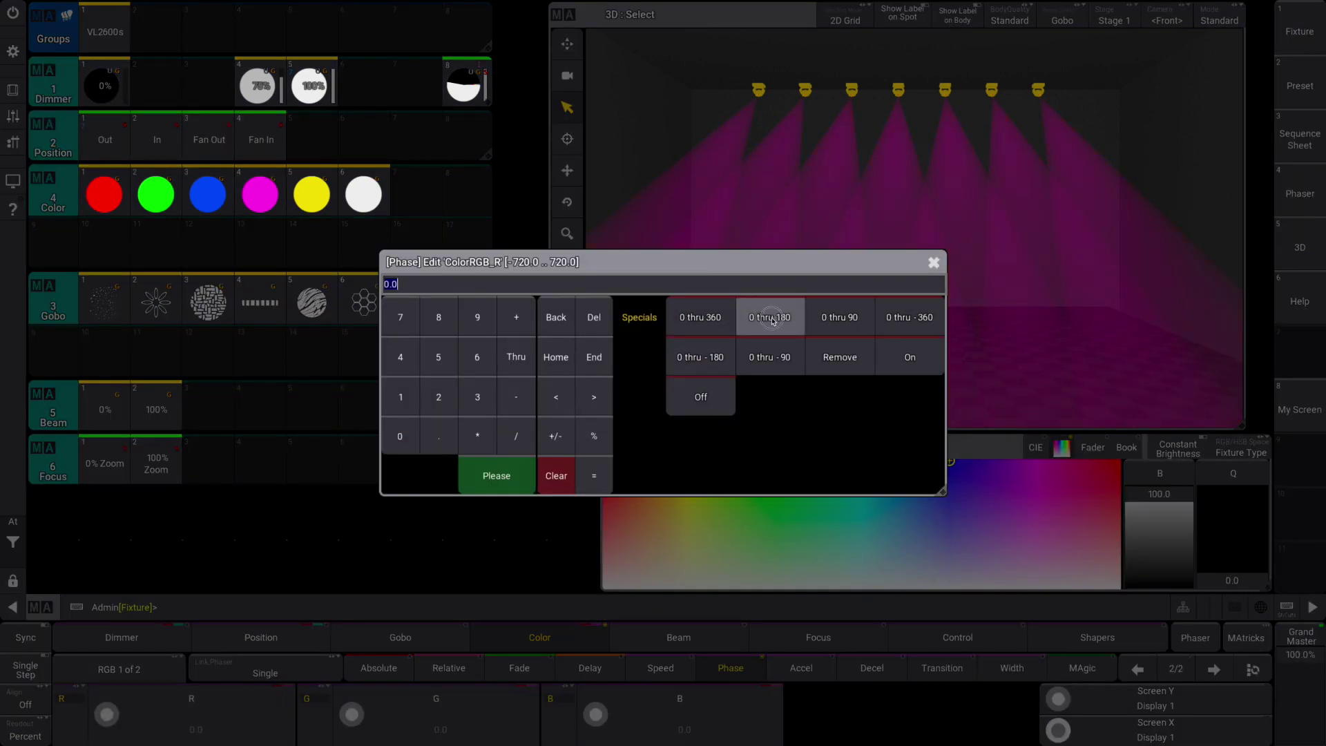
left_click(772, 321)
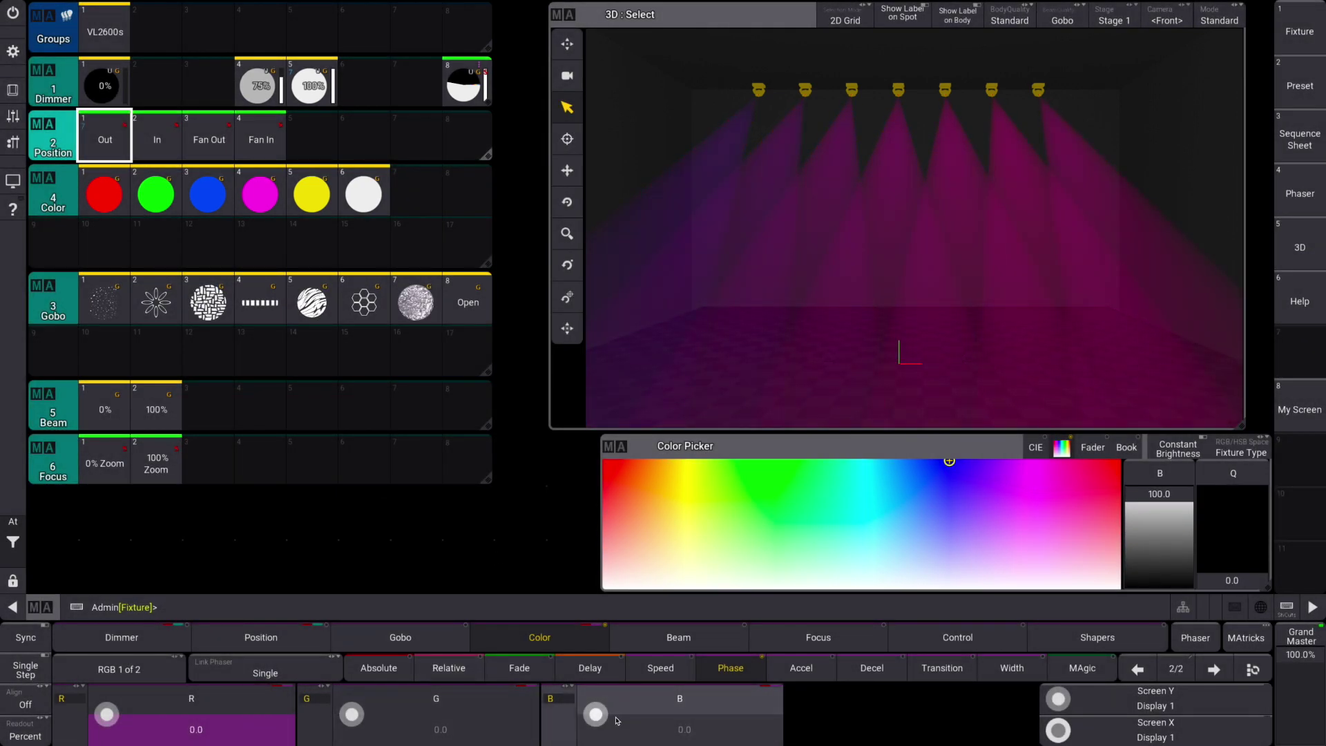
left_click(680, 714)
left_click(687, 319)
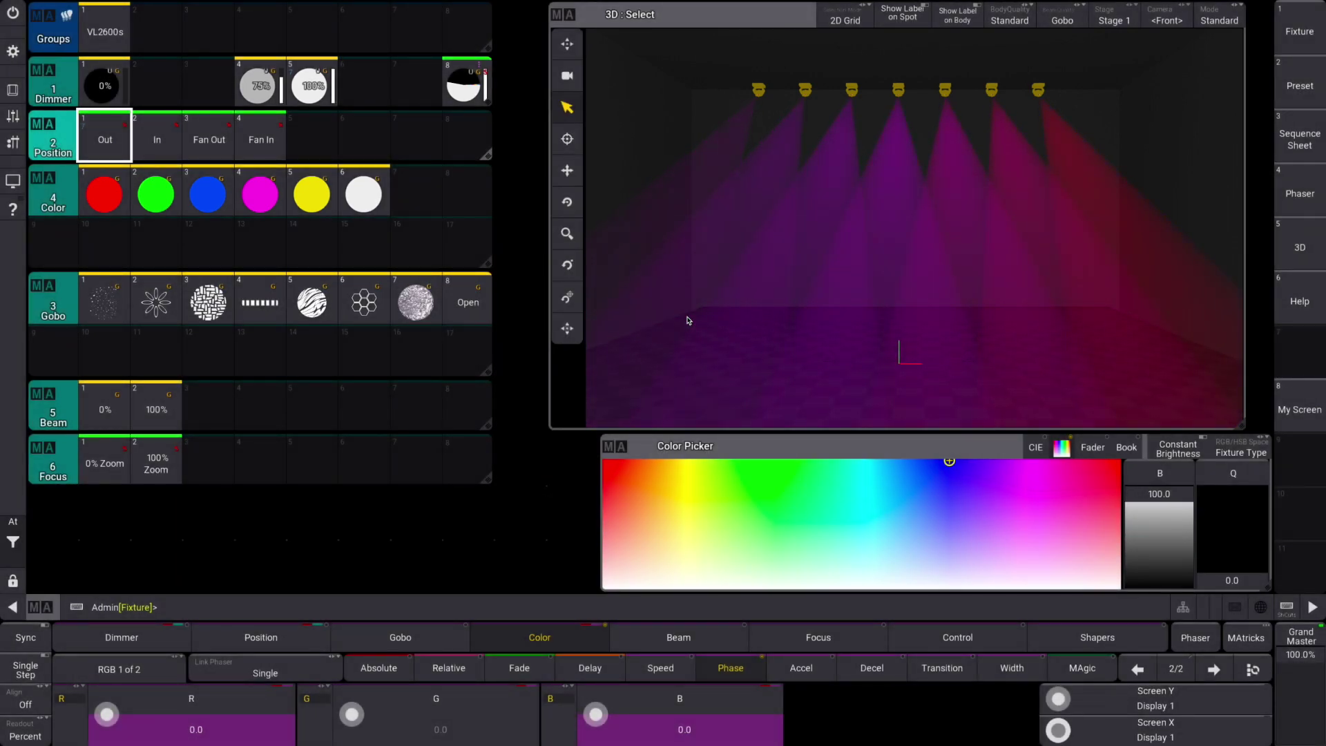
left_click(12, 90)
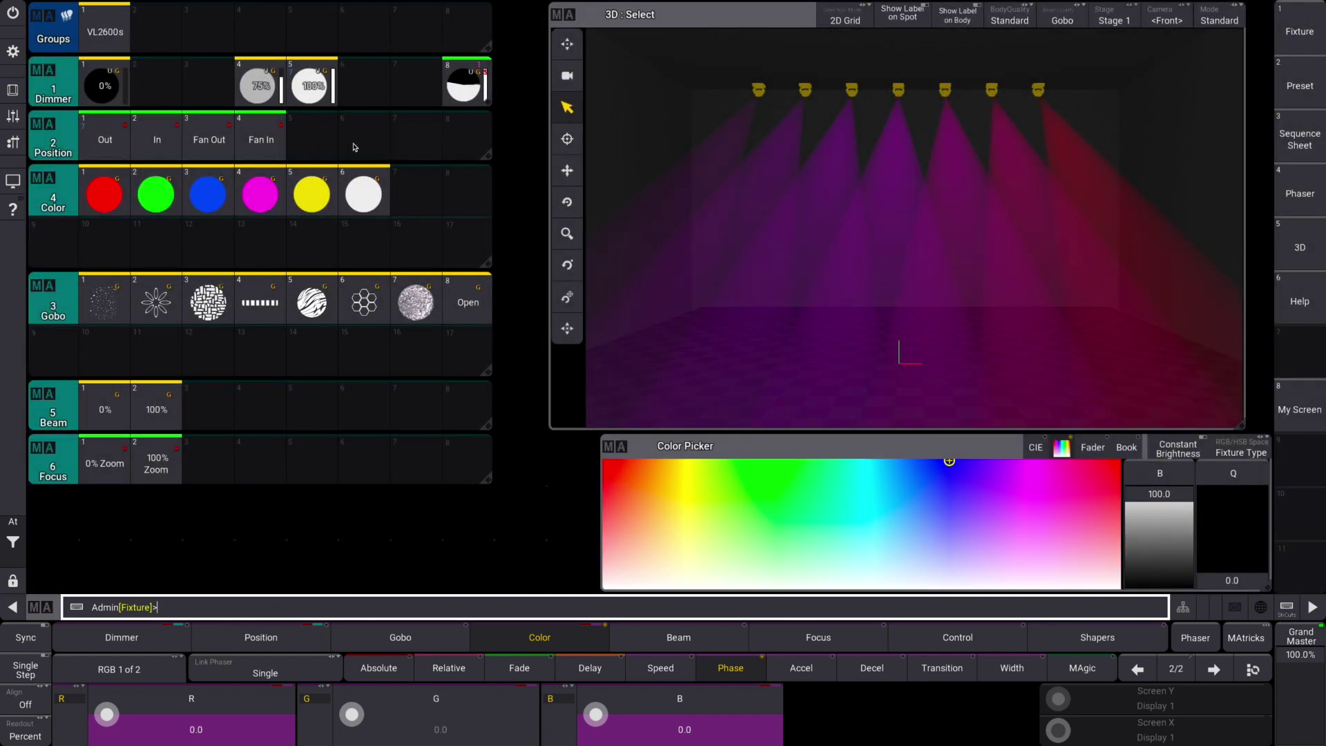
left_click(1312, 12)
left_click(476, 204)
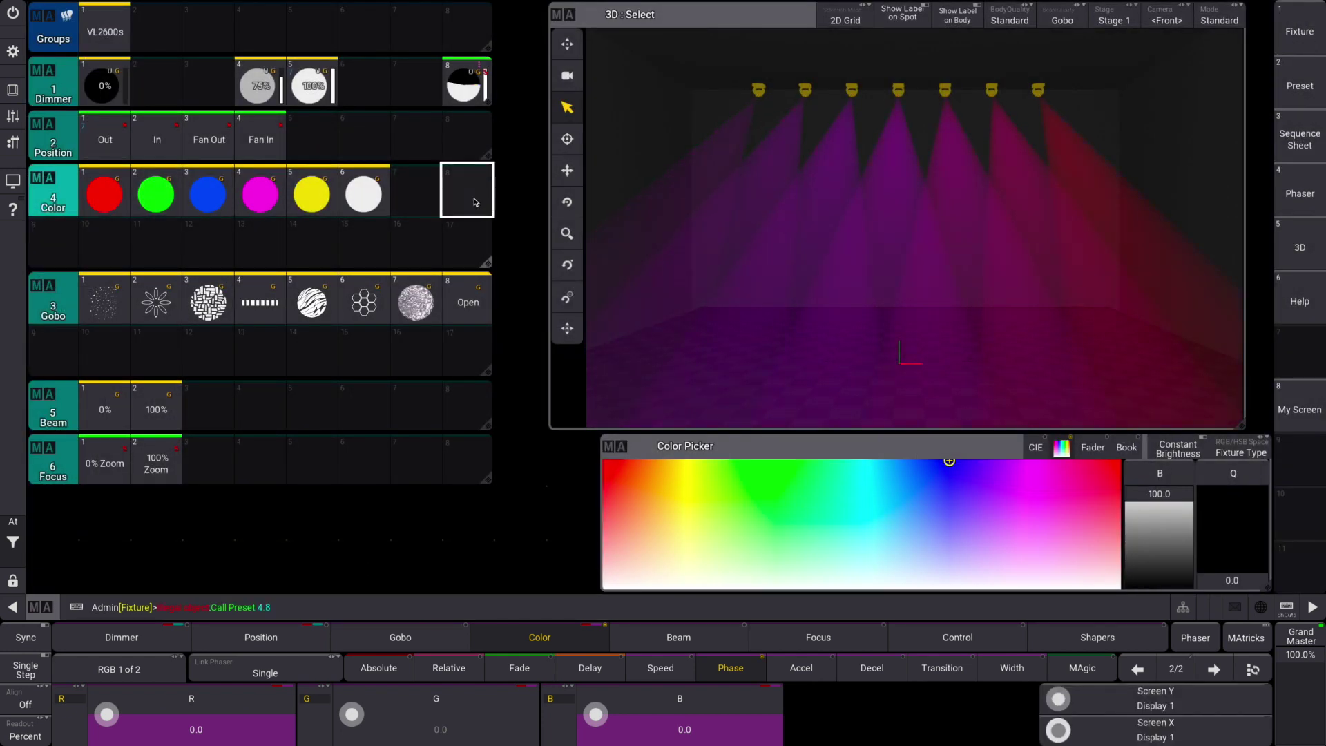
Store the red and blue phaser as color preset 8 and clear the programmer
left_click(12, 90)
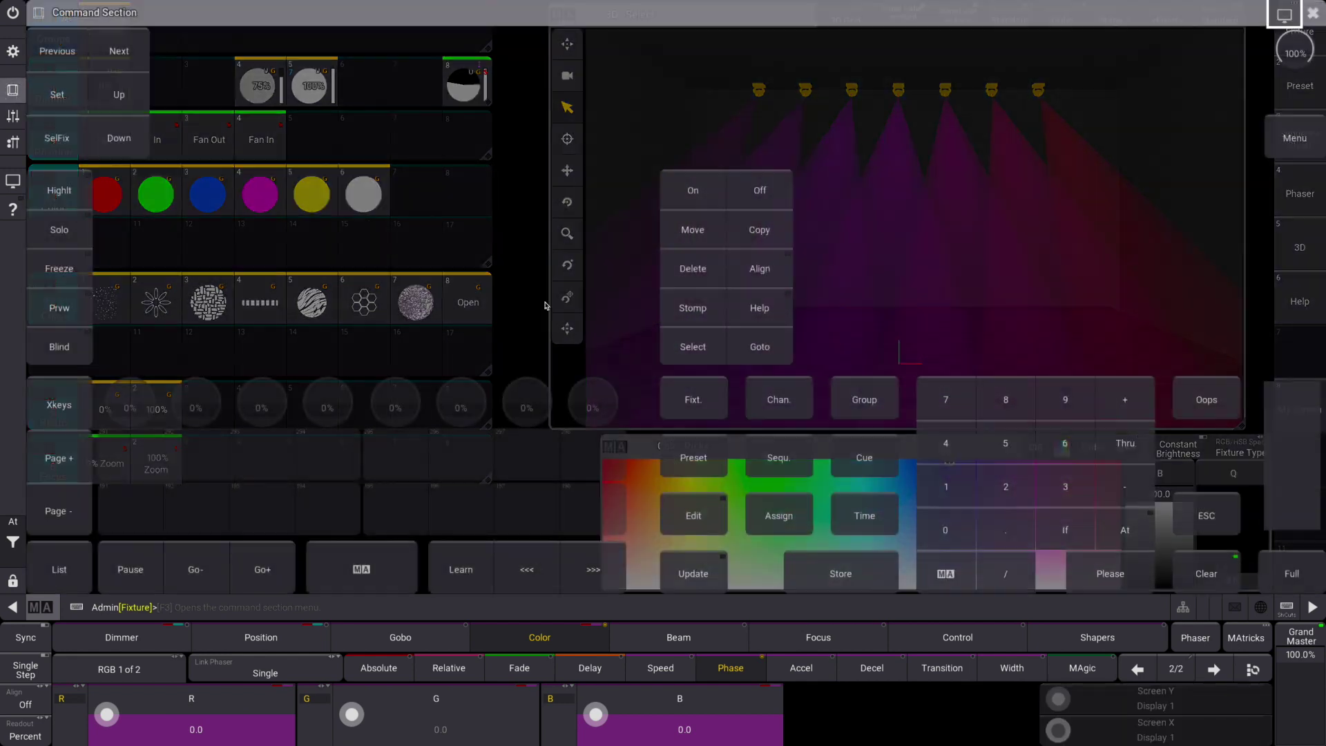
left_click(841, 573)
left_click(1313, 12)
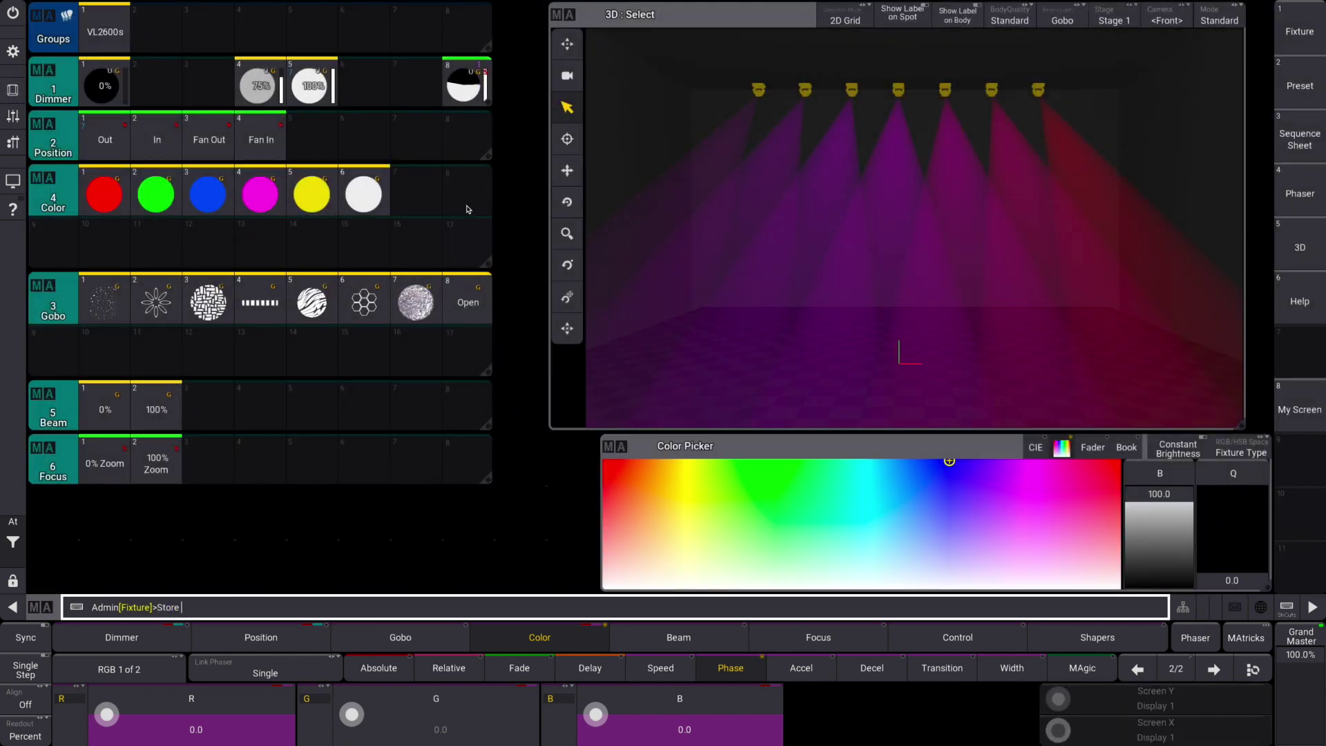
left_click(466, 199)
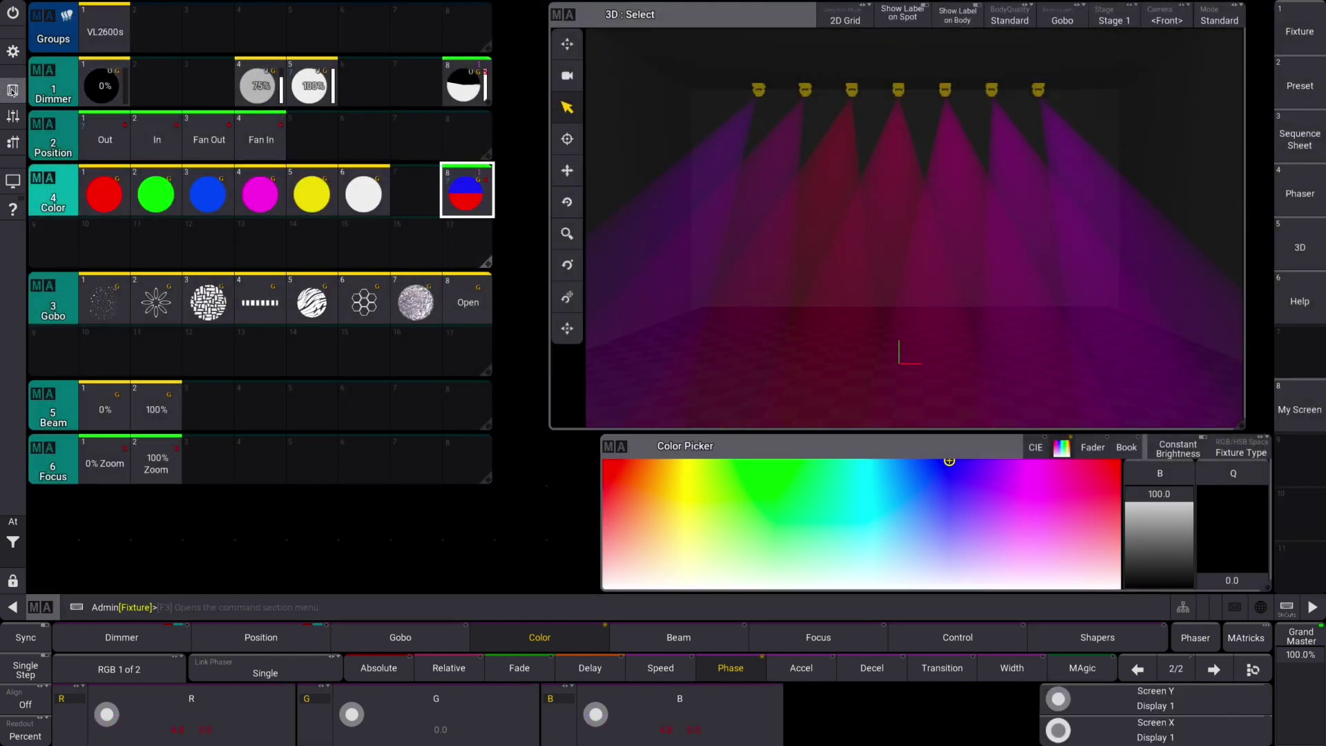
key("BackSpace")
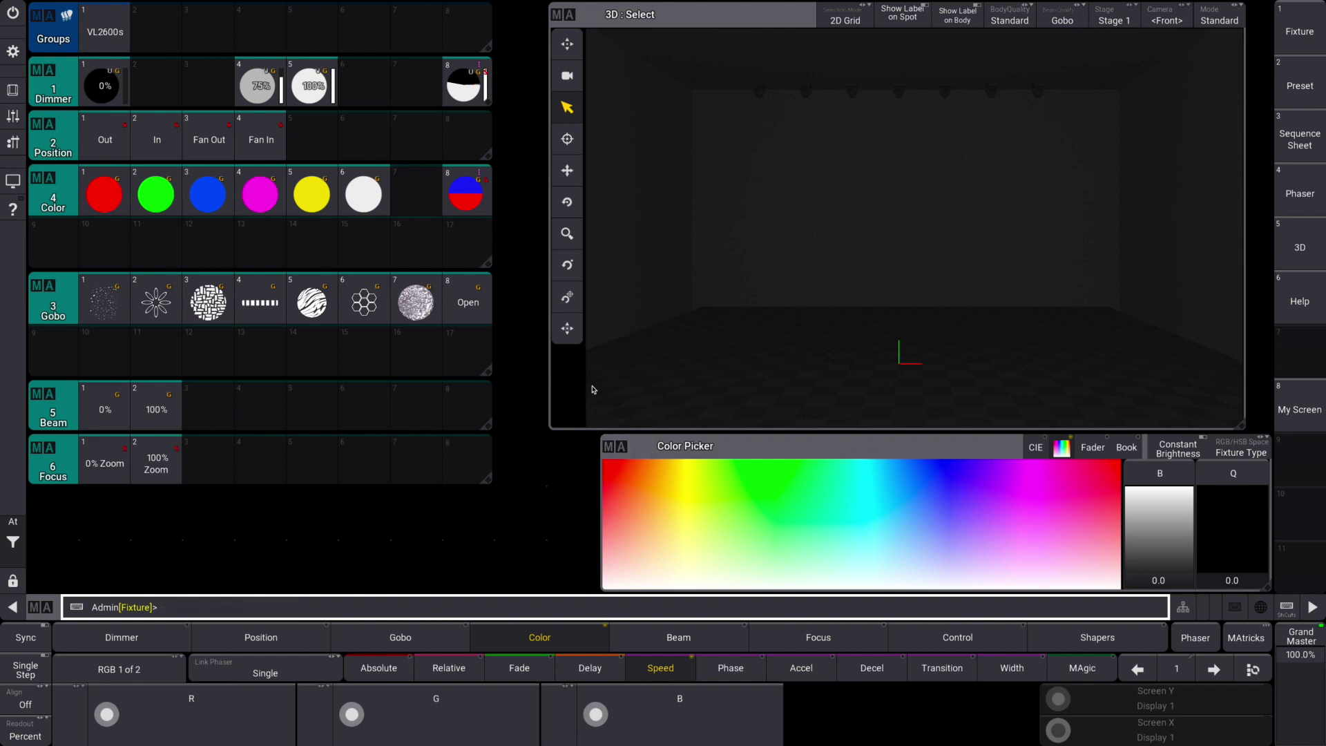
Delete the Color Picker window and stretch the 3D window across the space beside the preset pools, leaving room below it
left_click(608, 445)
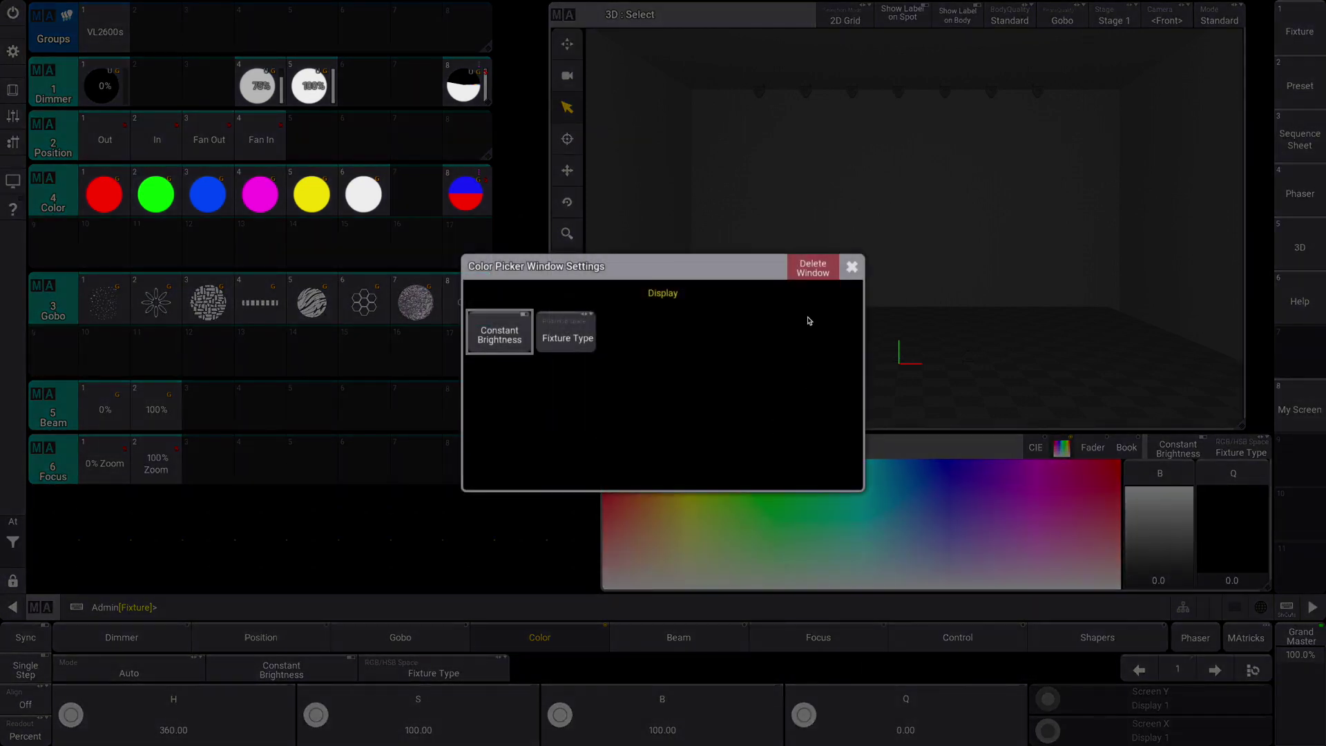
left_click(813, 268)
left_click_drag(535, 81, 512, 17)
left_click_drag(1187, 419, 1274, 323)
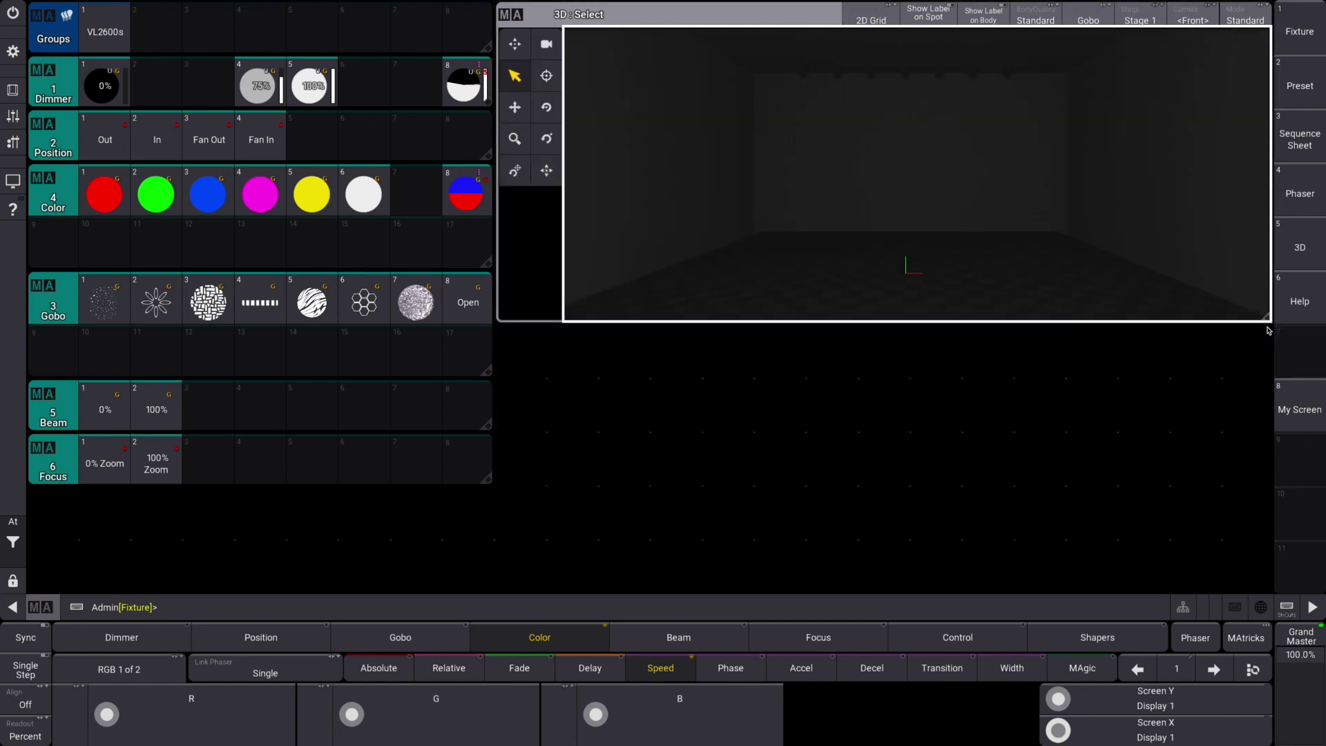
Add a Sequence window below the 3D view and a Playback window filling the space below the Focus pool
left_click(542, 364)
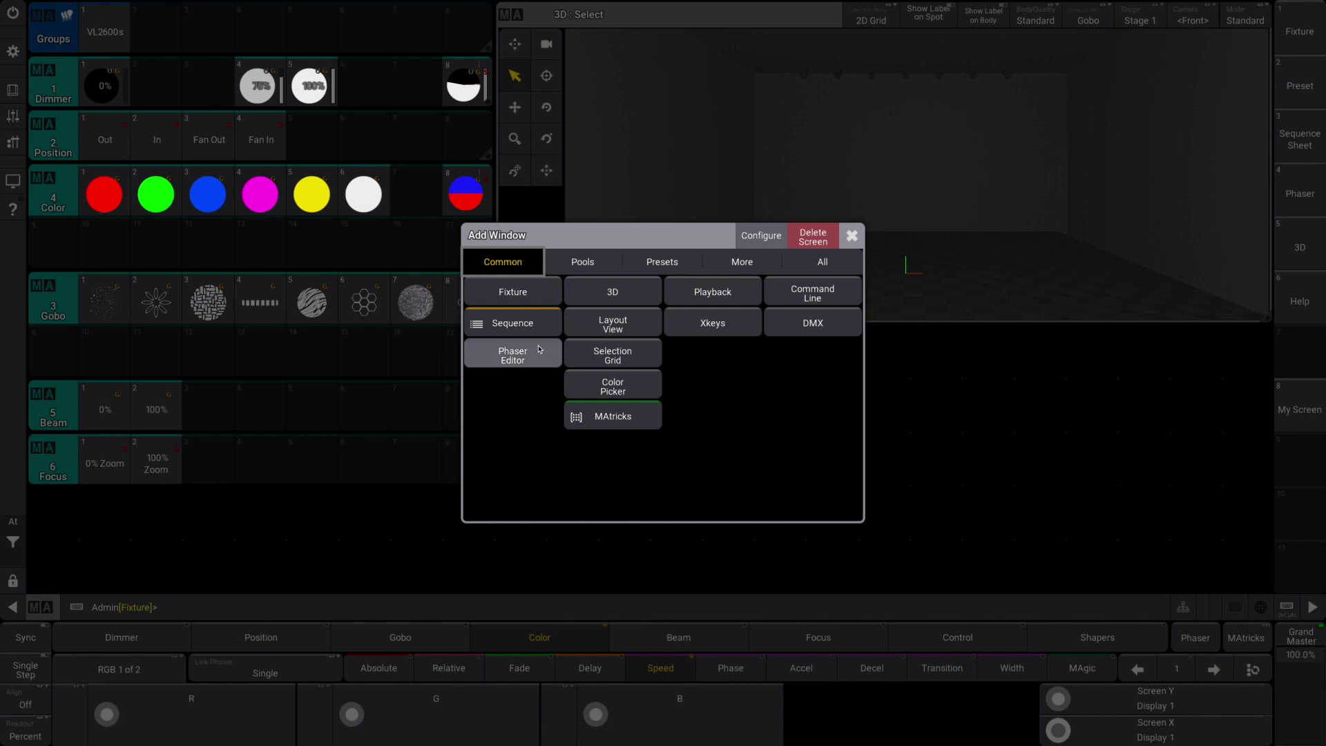
left_click(530, 333)
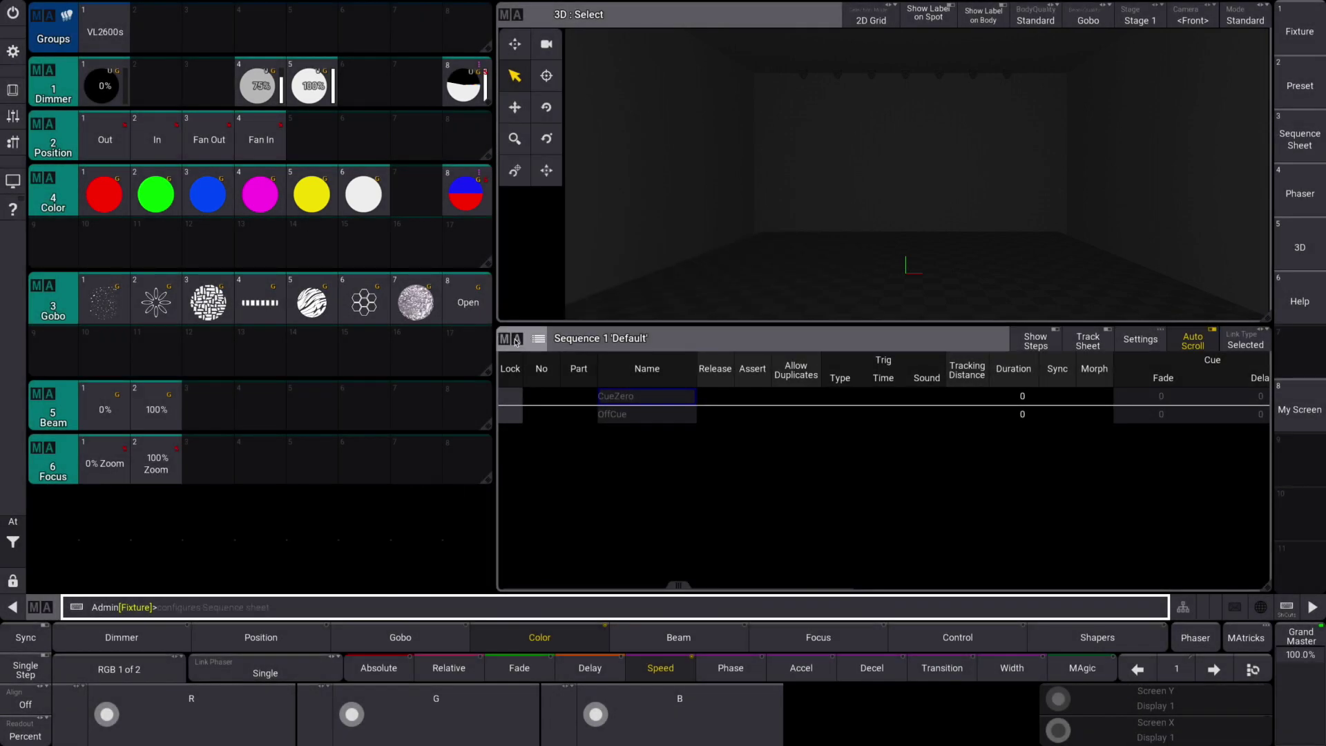
left_click(196, 507)
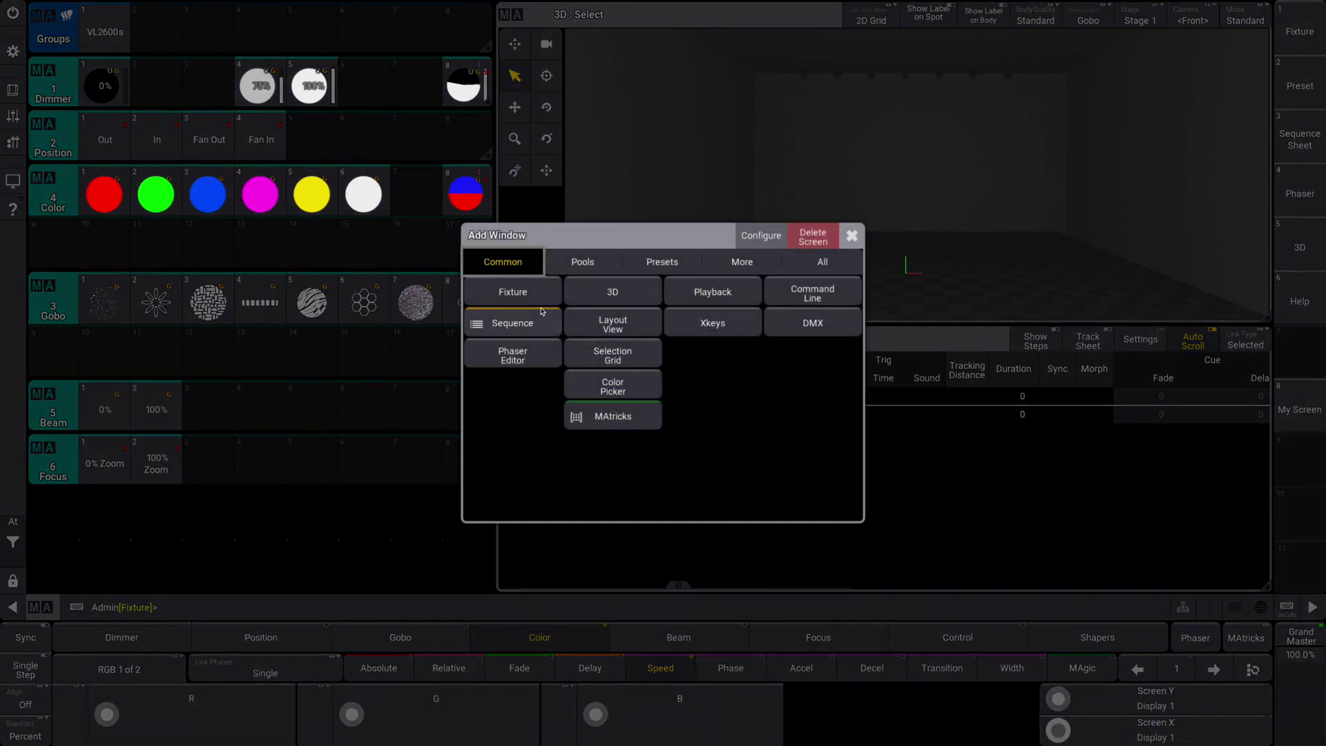
left_click(711, 289)
left_click_drag(104, 508, 51, 508)
left_click_drag(435, 587, 493, 590)
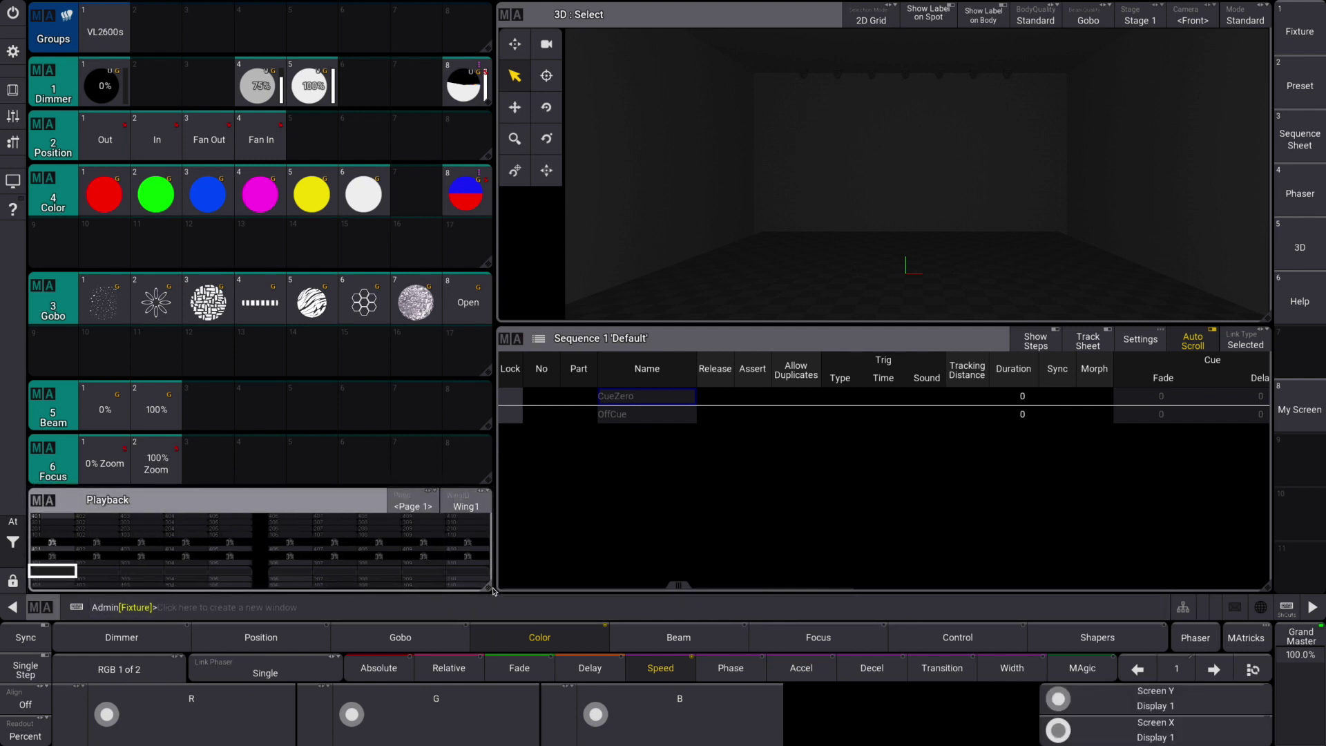
Store the rearranged window layout over the existing My Screen view
left_click(12, 90)
key("s")
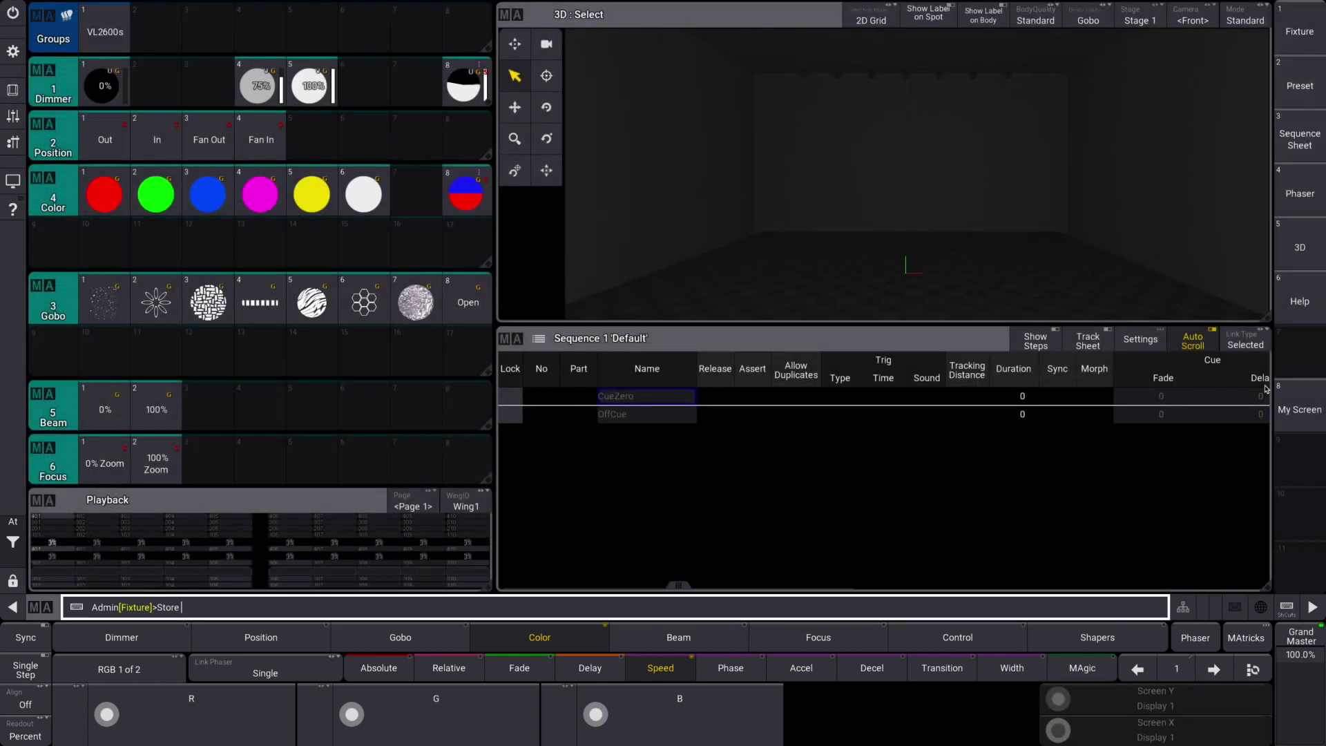
left_click(1296, 412)
left_click(1282, 724)
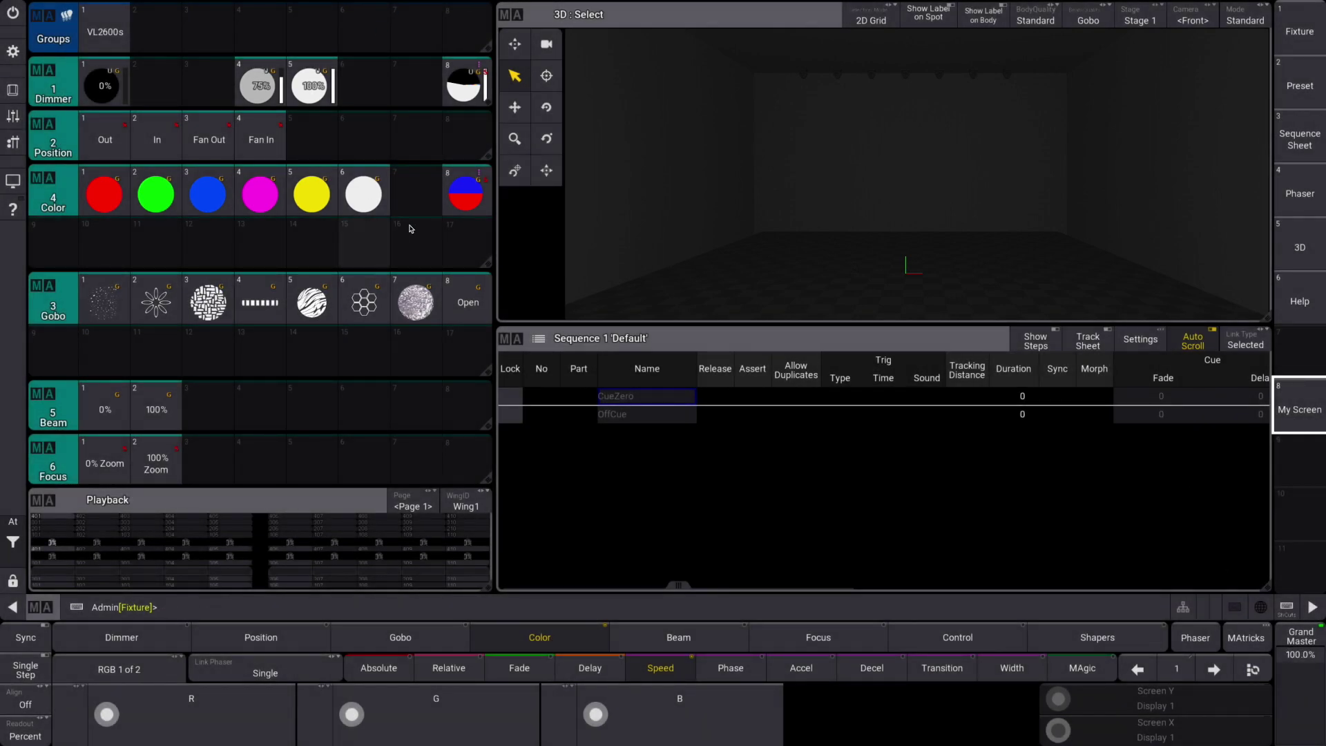
left_click(114, 38)
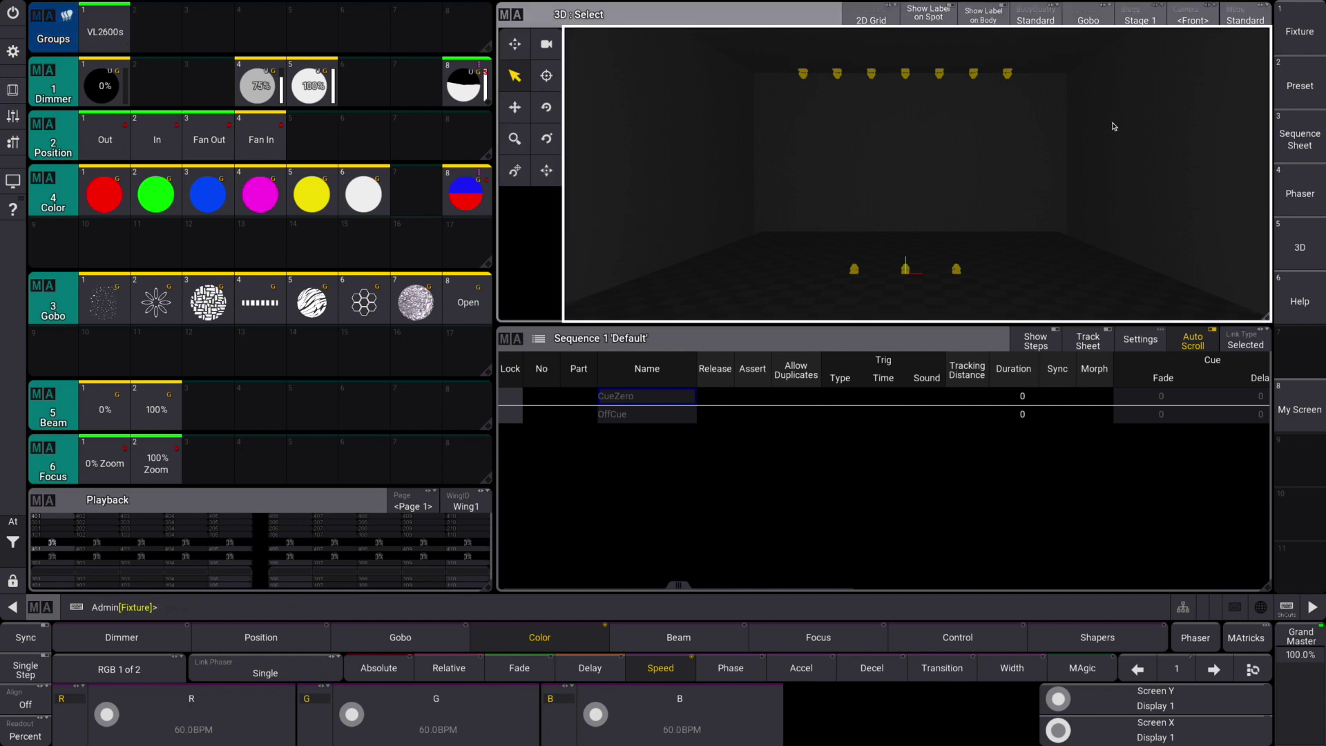
left_click(12, 90)
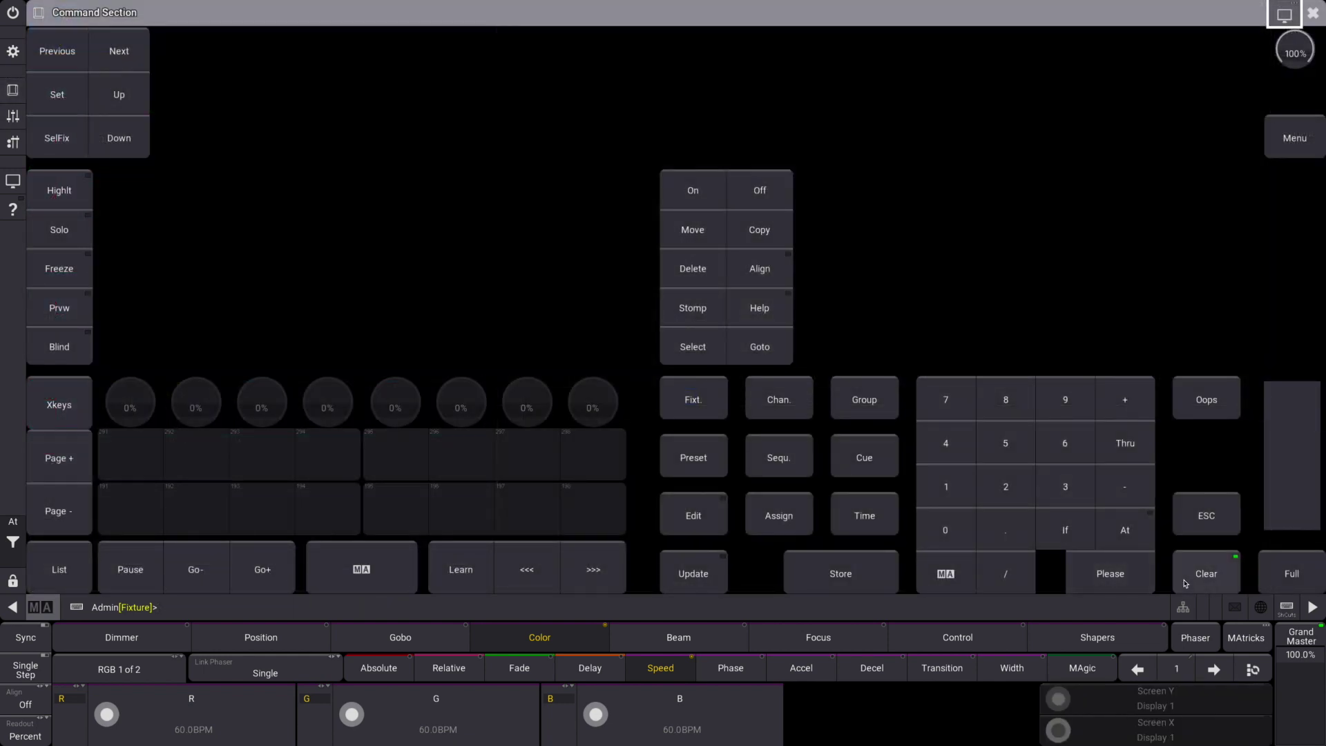
left_click(1189, 580)
left_click(1313, 13)
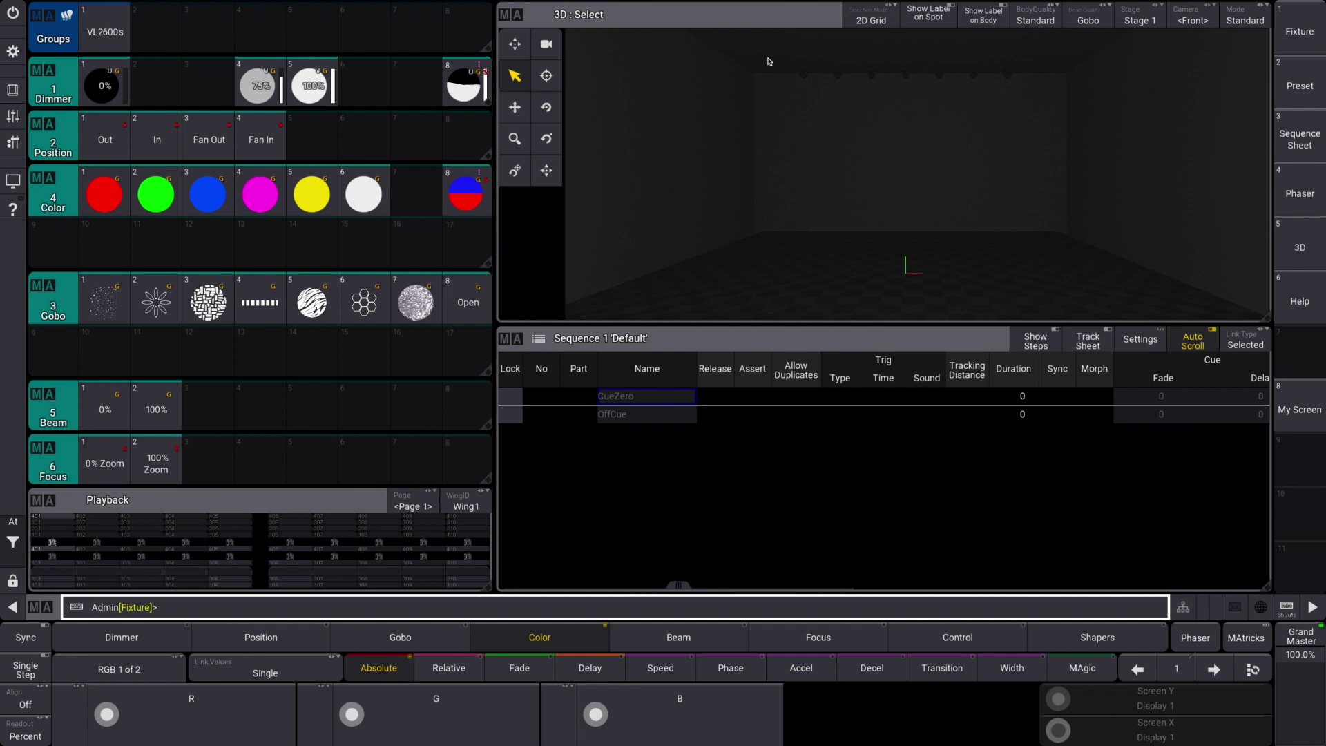
Select the seven overhead fixtures and apply the 100% dimmer, Fan Out position, blue color and gobo 3 presets
left_click_drag(1103, 108, 1102, 108)
left_click(312, 86)
left_click(89, 145)
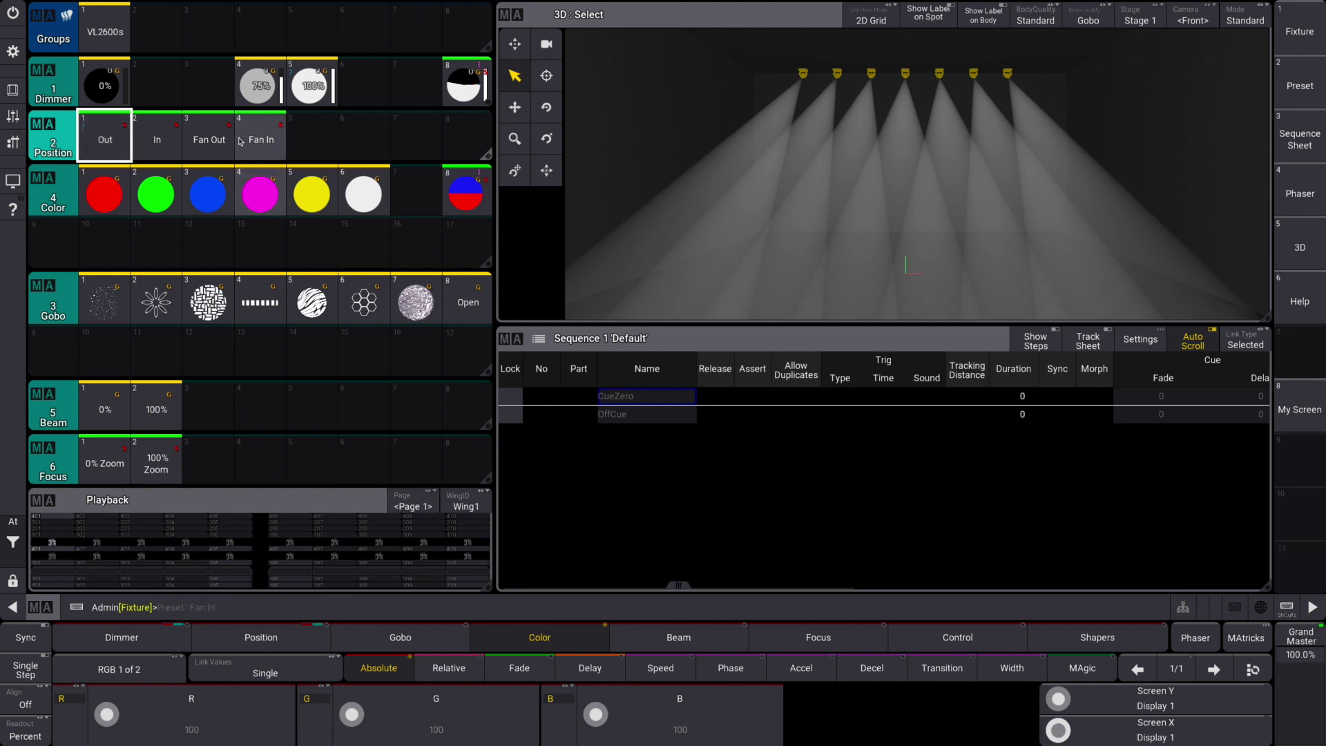
left_click(204, 143)
left_click(207, 194)
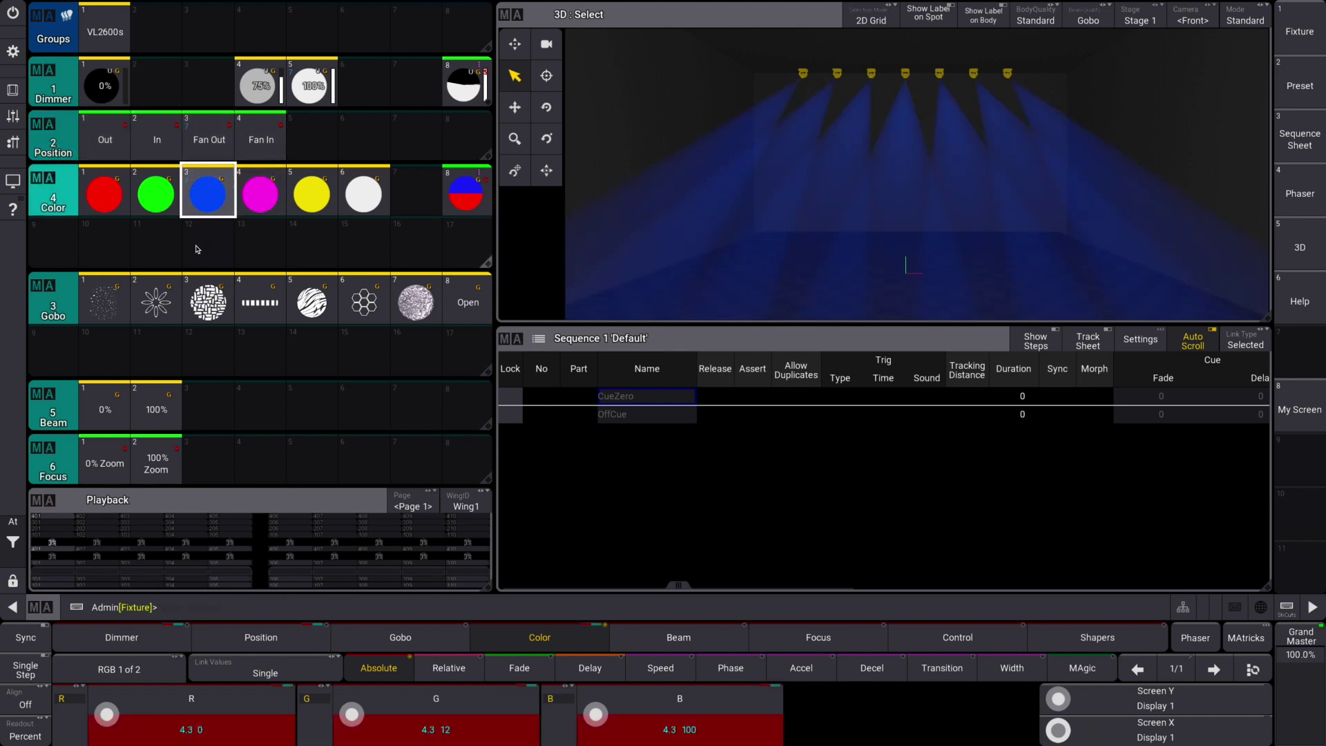
left_click(208, 299)
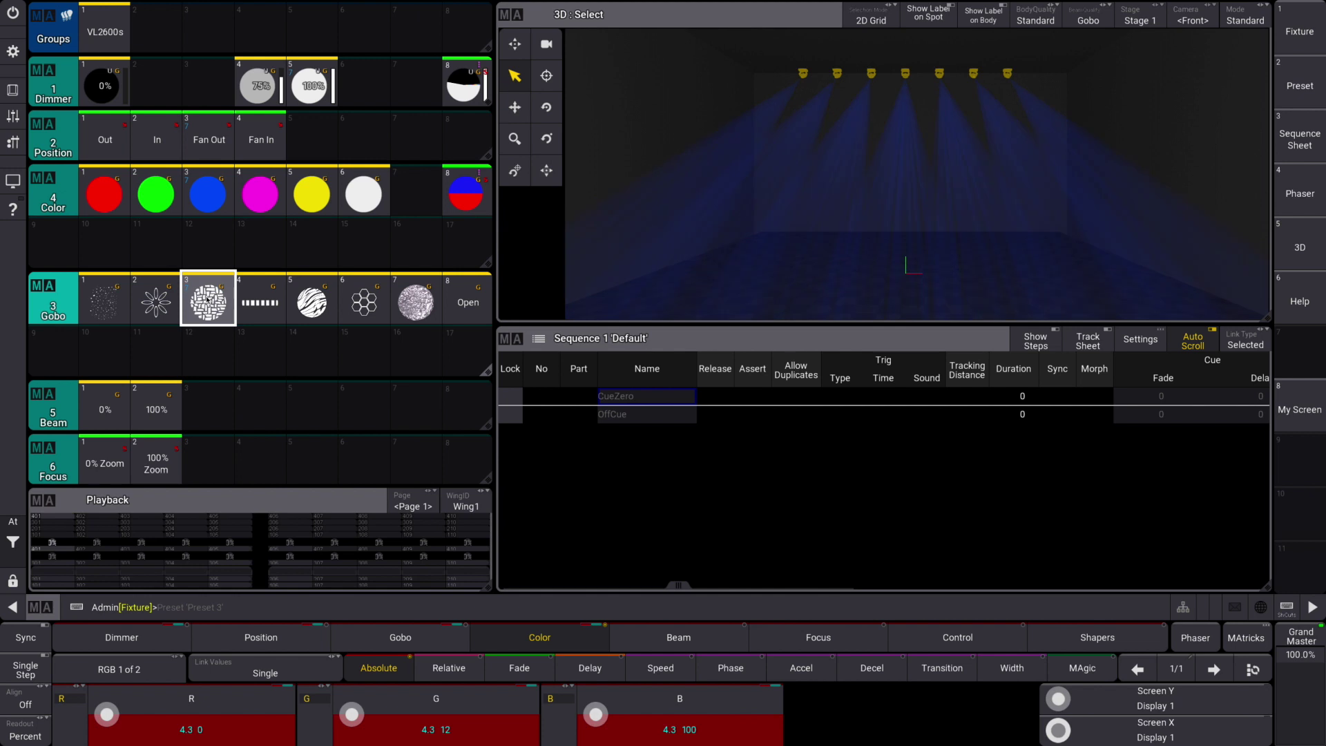
Try the beam and zoom presets on the overhead fixtures, ending with the 0% Zoom preset
left_click(118, 398)
left_click(142, 409)
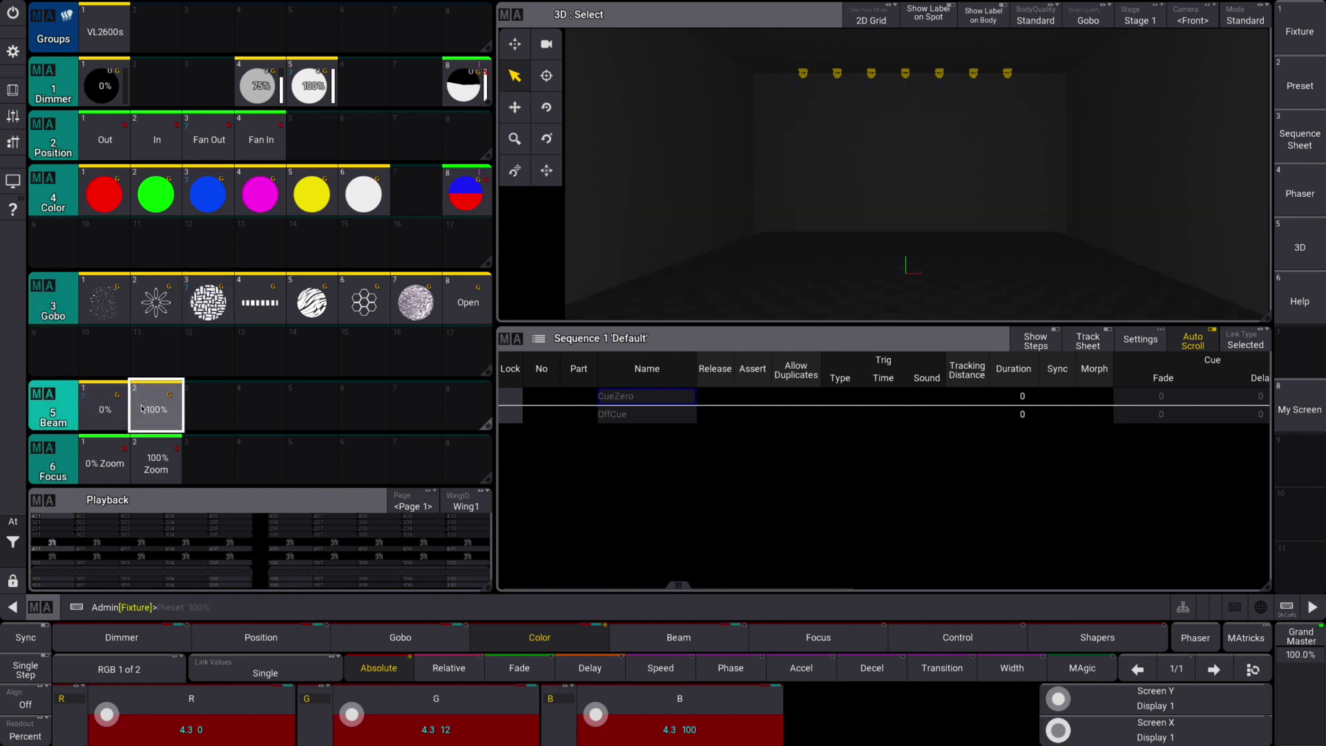
left_click(161, 455)
left_click(105, 462)
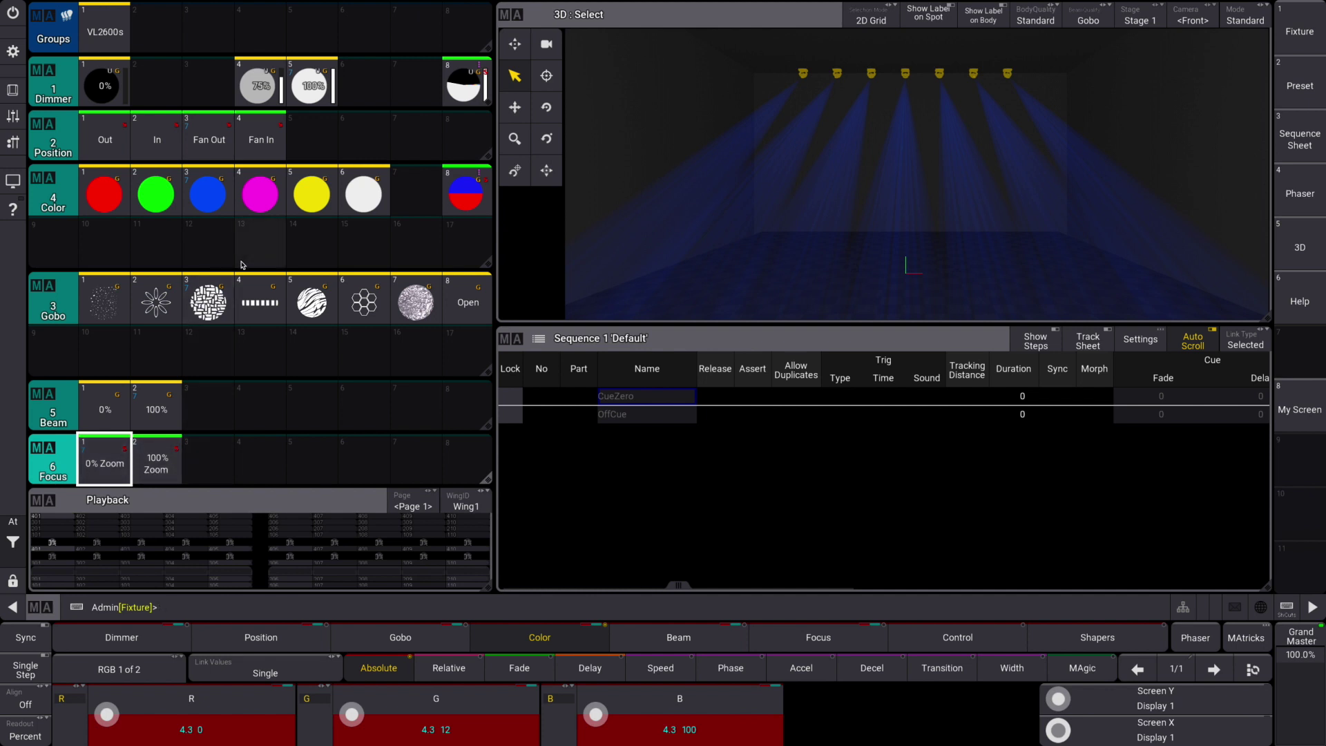
Select the three floor fixtures and apply the 100% dimmer, Out position and yellow color presets
left_click(921, 296)
left_click_drag(875, 212, 1060, 307)
left_click(311, 86)
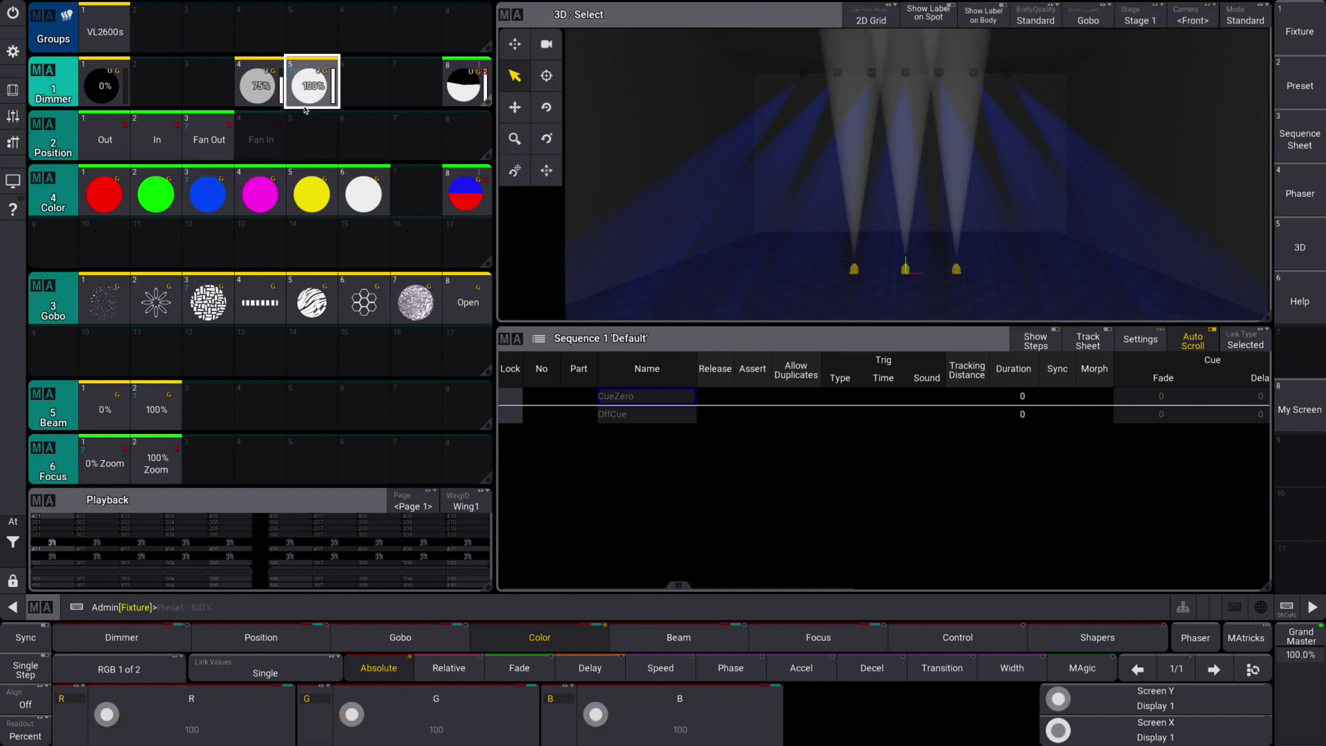
left_click(210, 141)
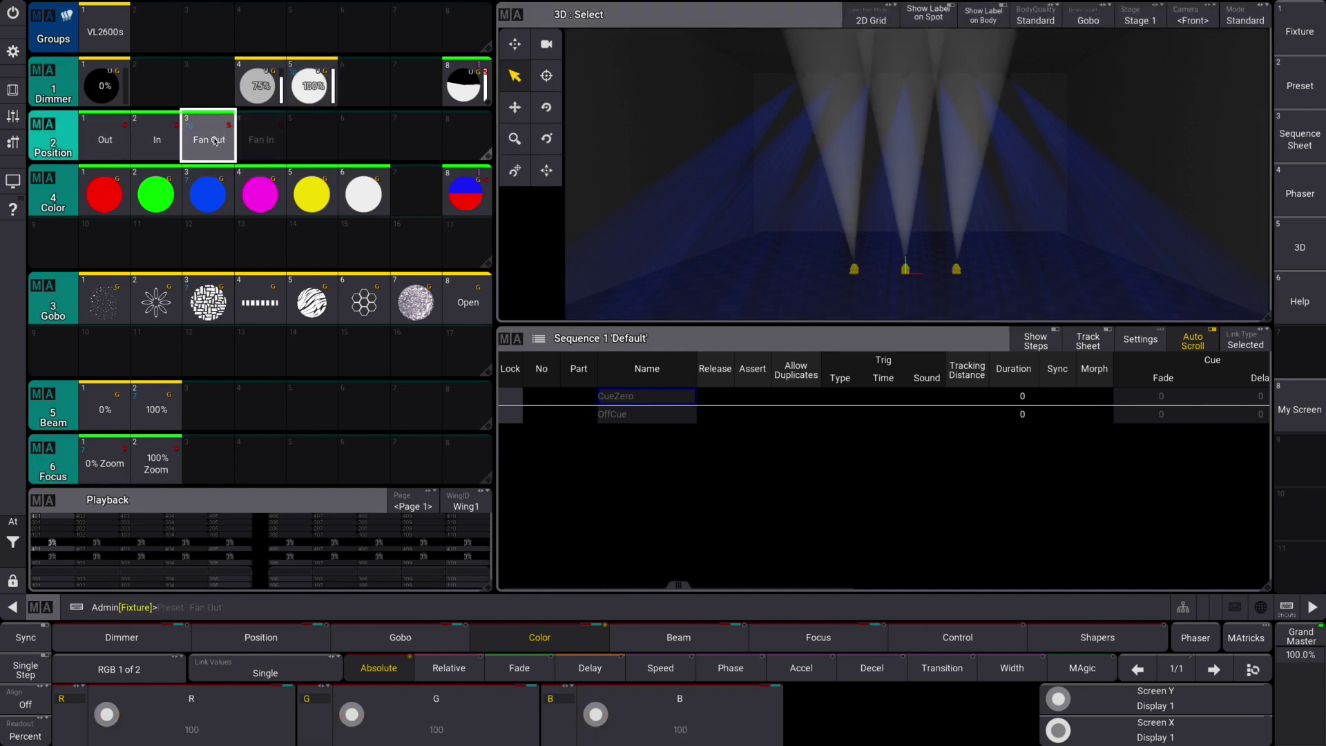
left_click(112, 139)
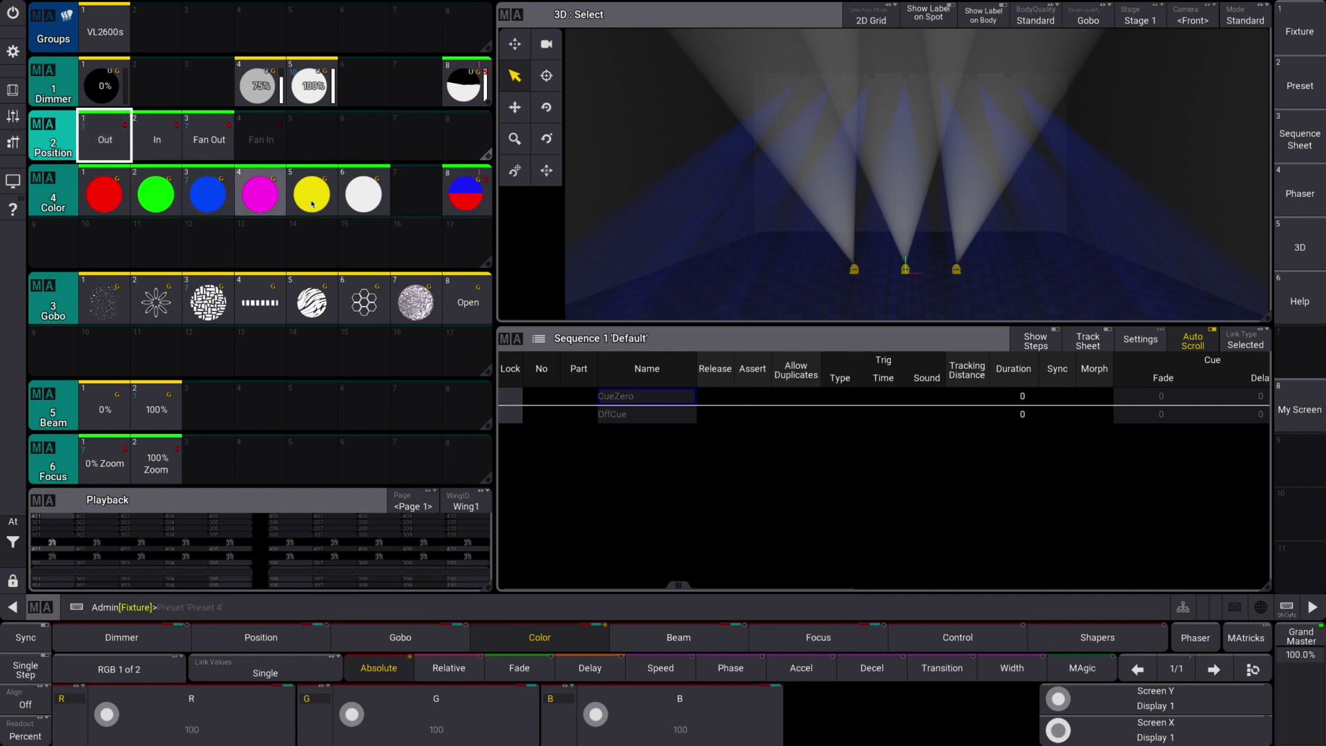
left_click(332, 202)
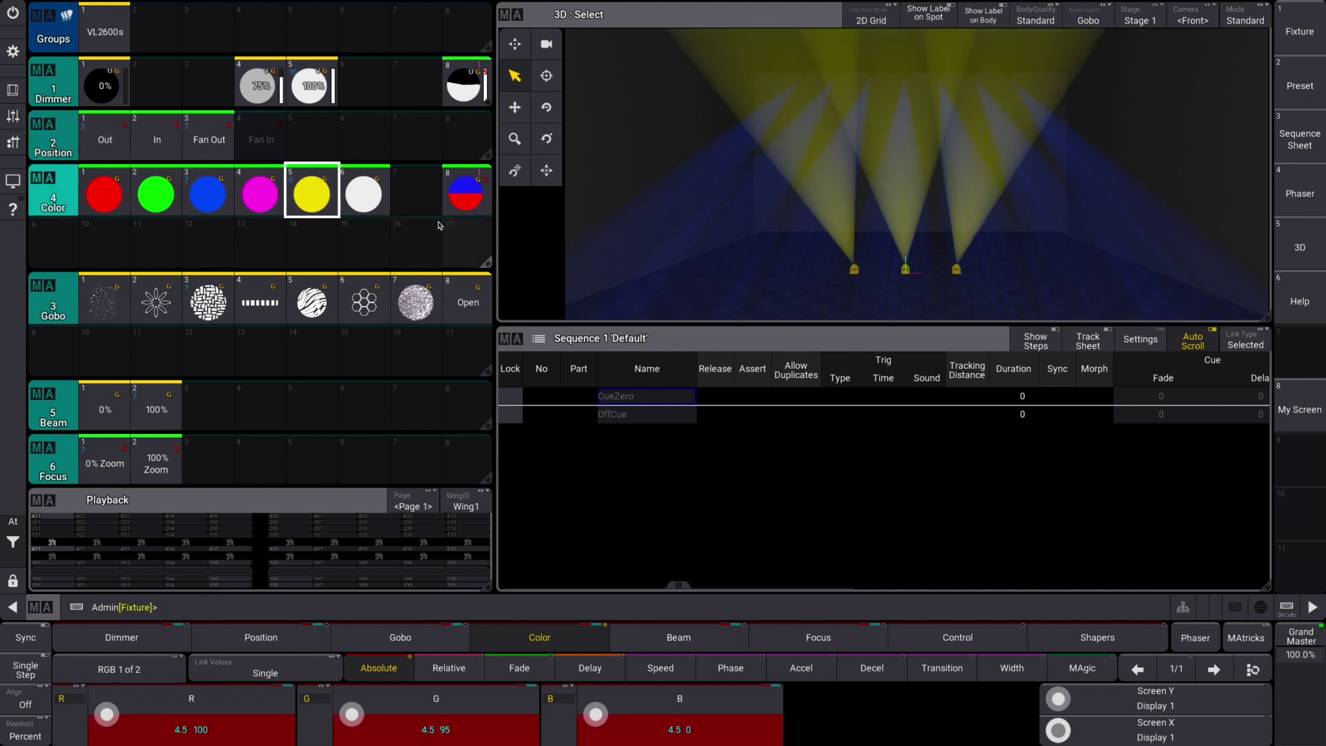
Apply the gobo 4 and 100% Zoom presets to the three floor fixtures
left_click(268, 310)
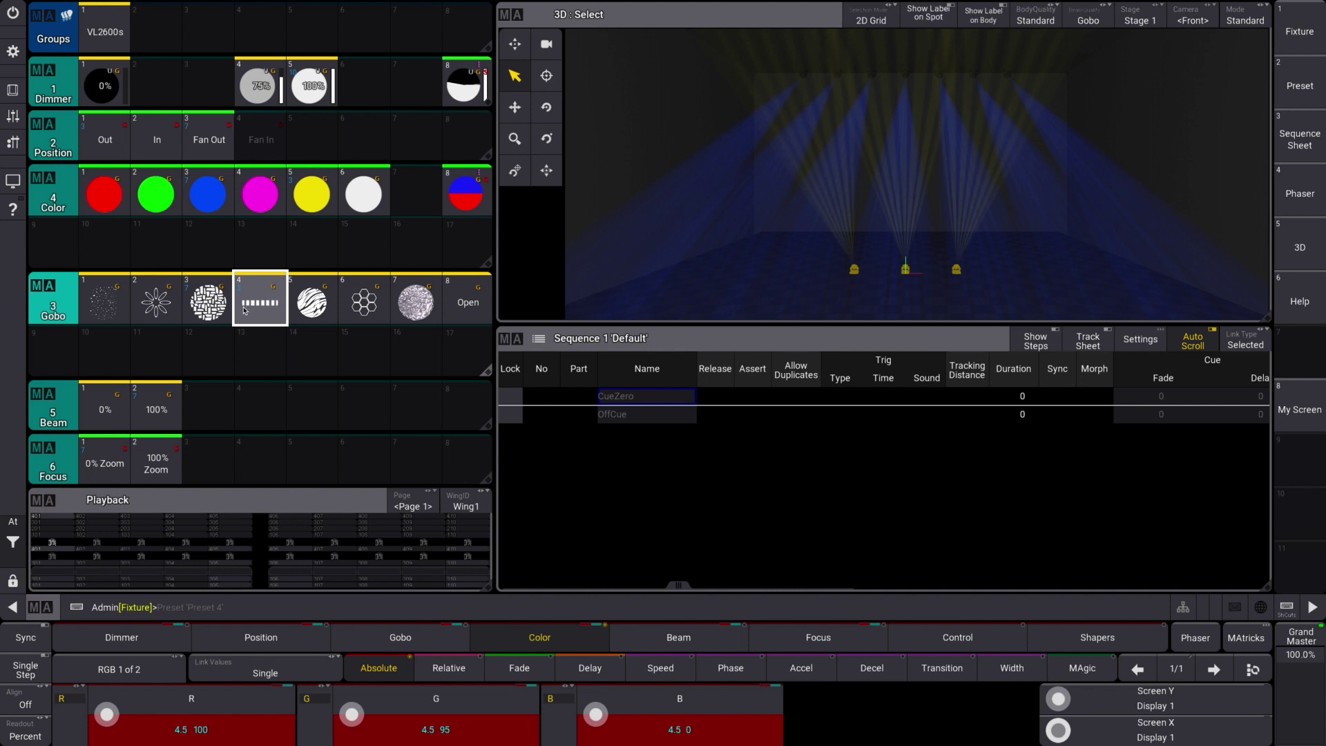
left_click(147, 462)
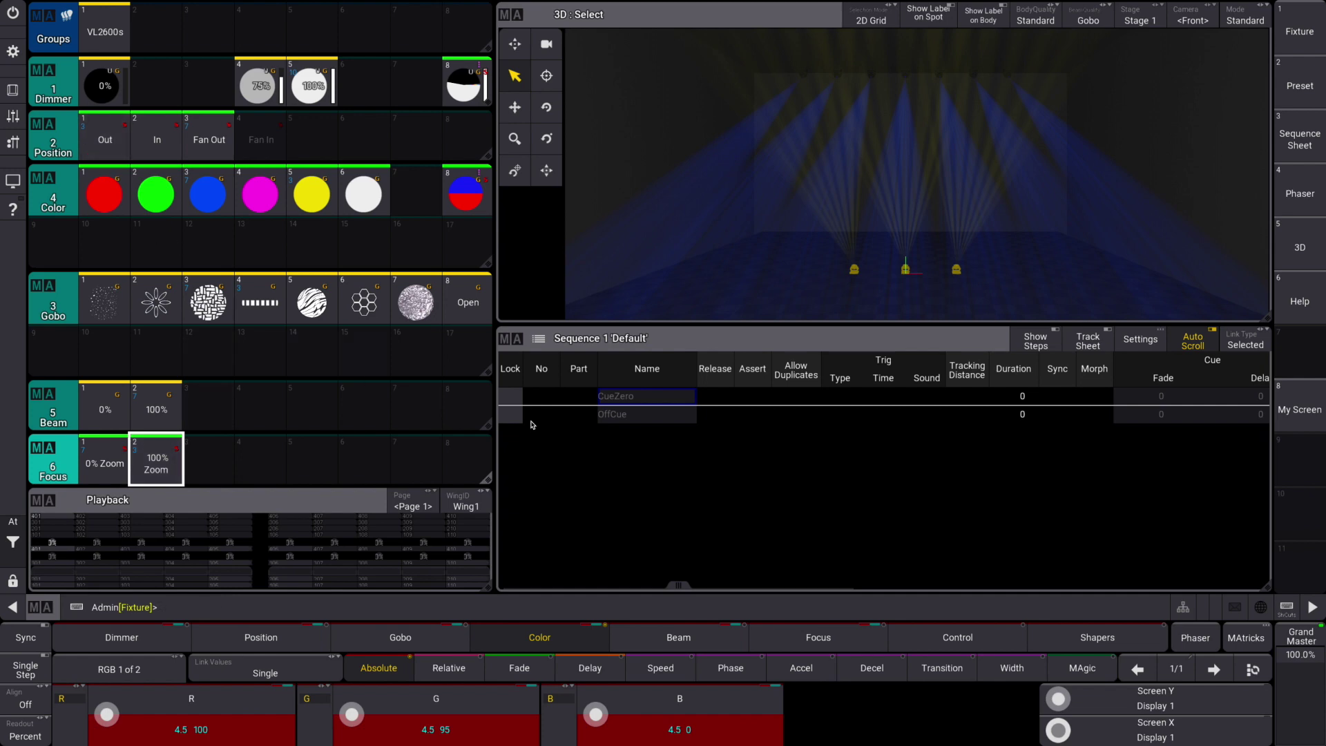
Store the programmed look as a new sequence on executor 301 of Page 1
left_click(12, 90)
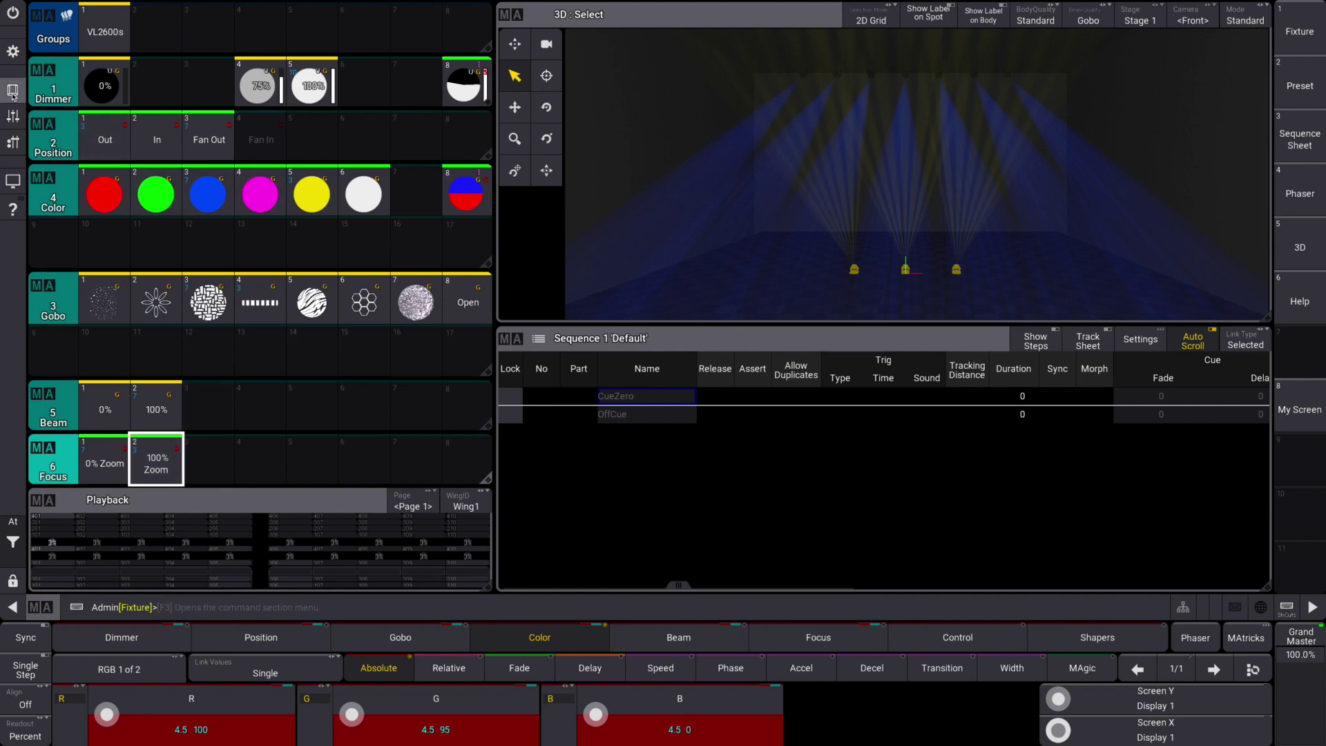
left_click(840, 573)
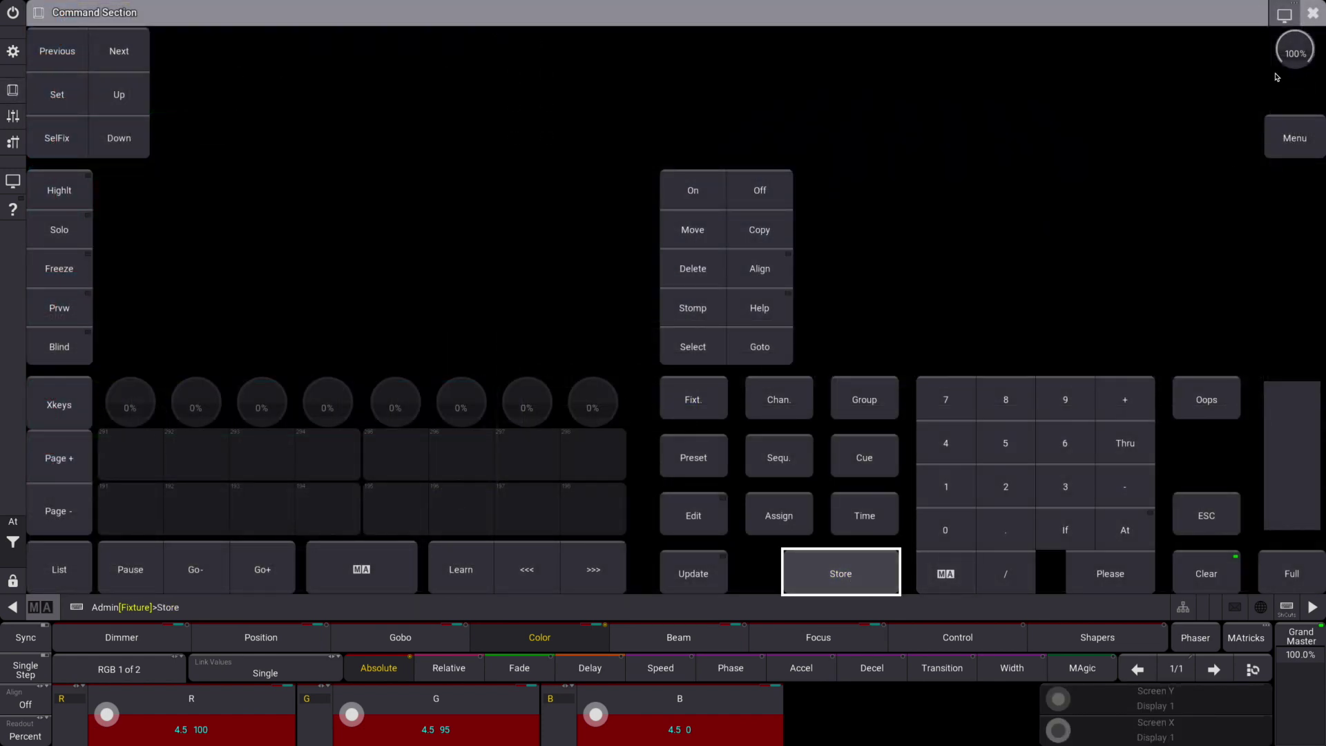
left_click(1312, 12)
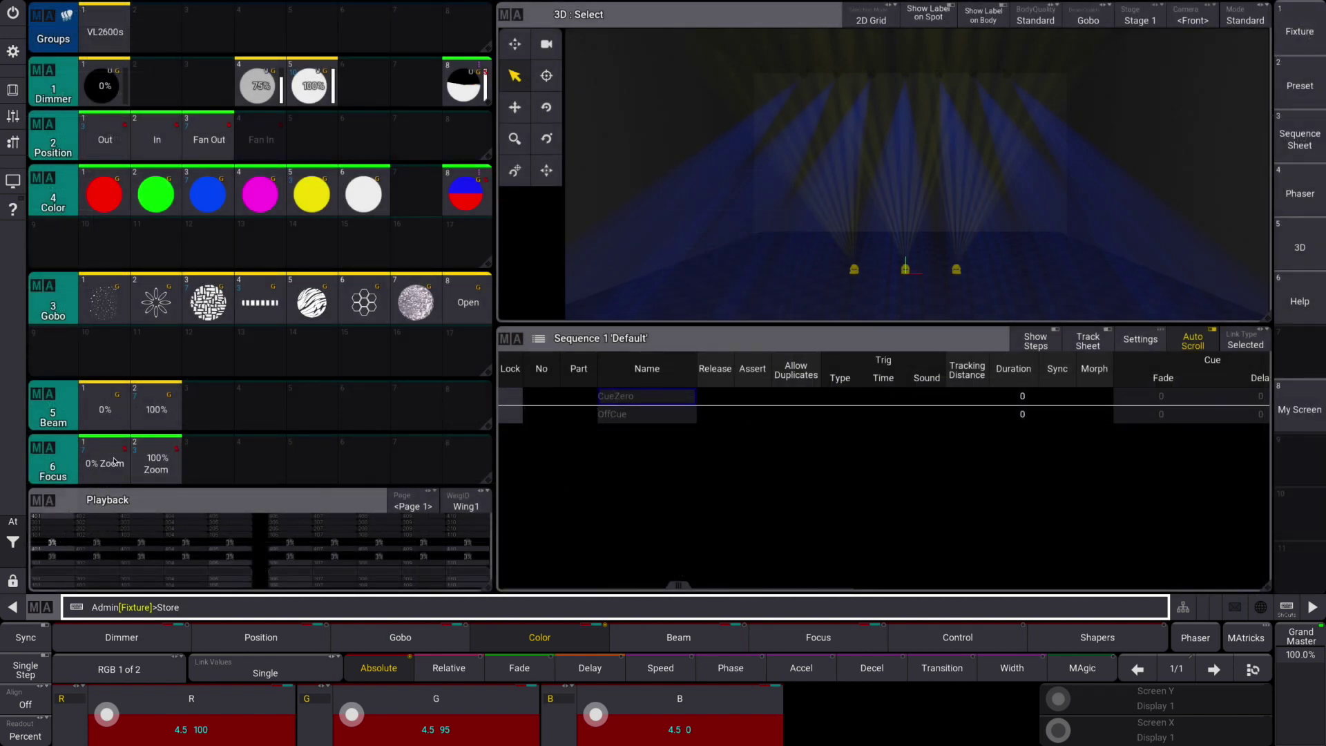
left_click(12, 116)
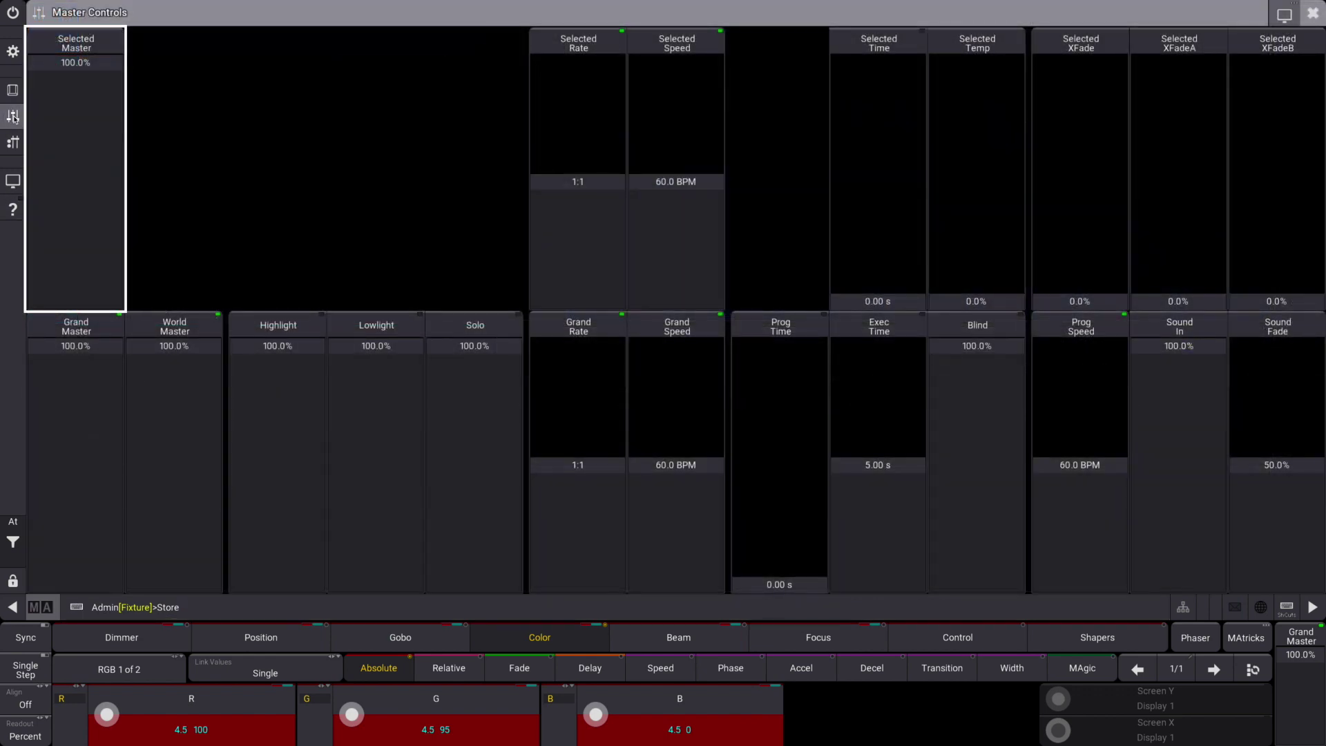
left_click(12, 142)
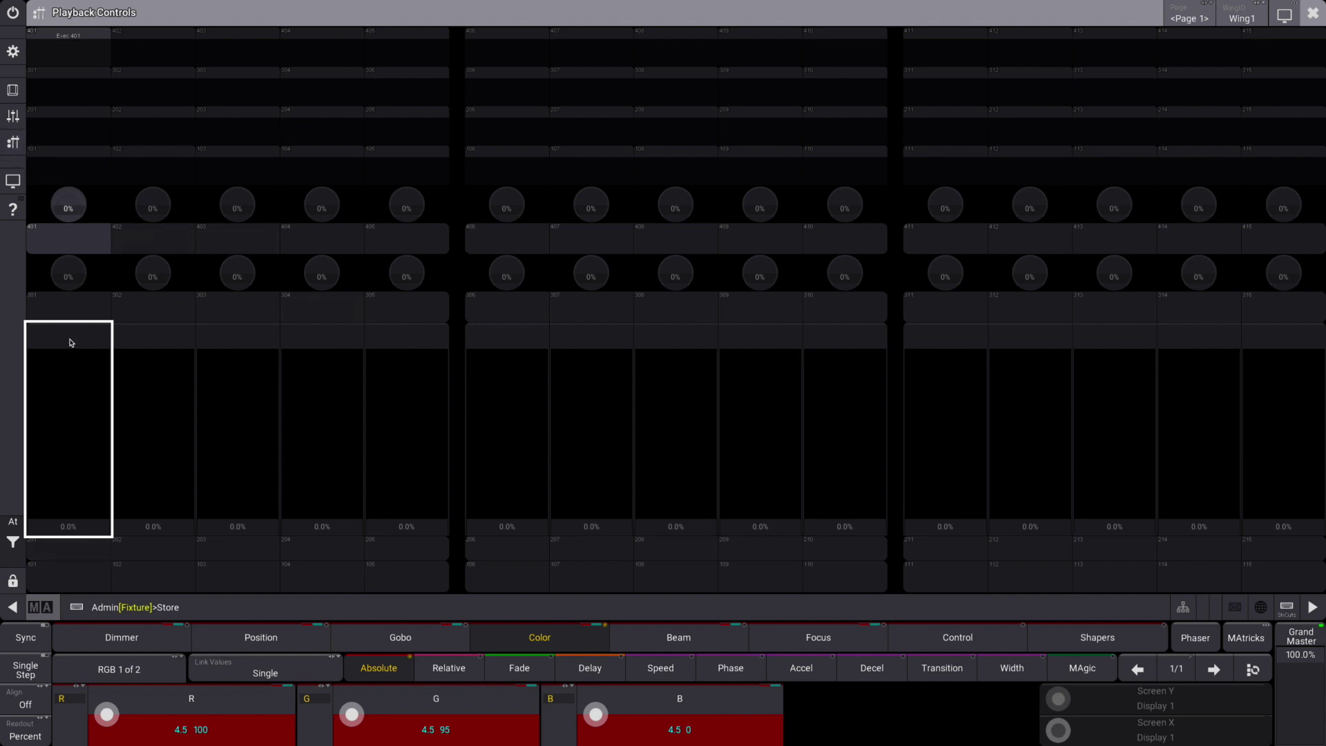
left_click(69, 304)
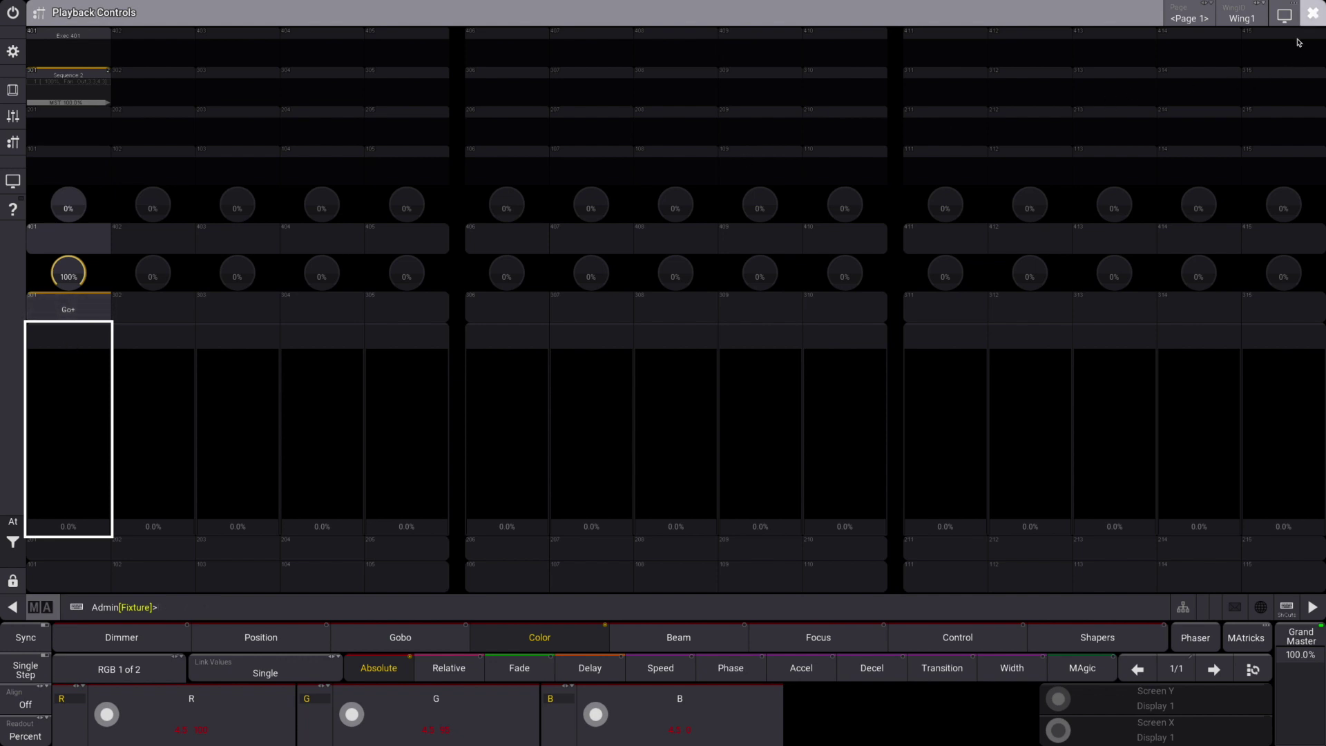
Examine executor 301's assigned sequence, its encoder and key handle configuration, and the key functions available for it
left_click(78, 76)
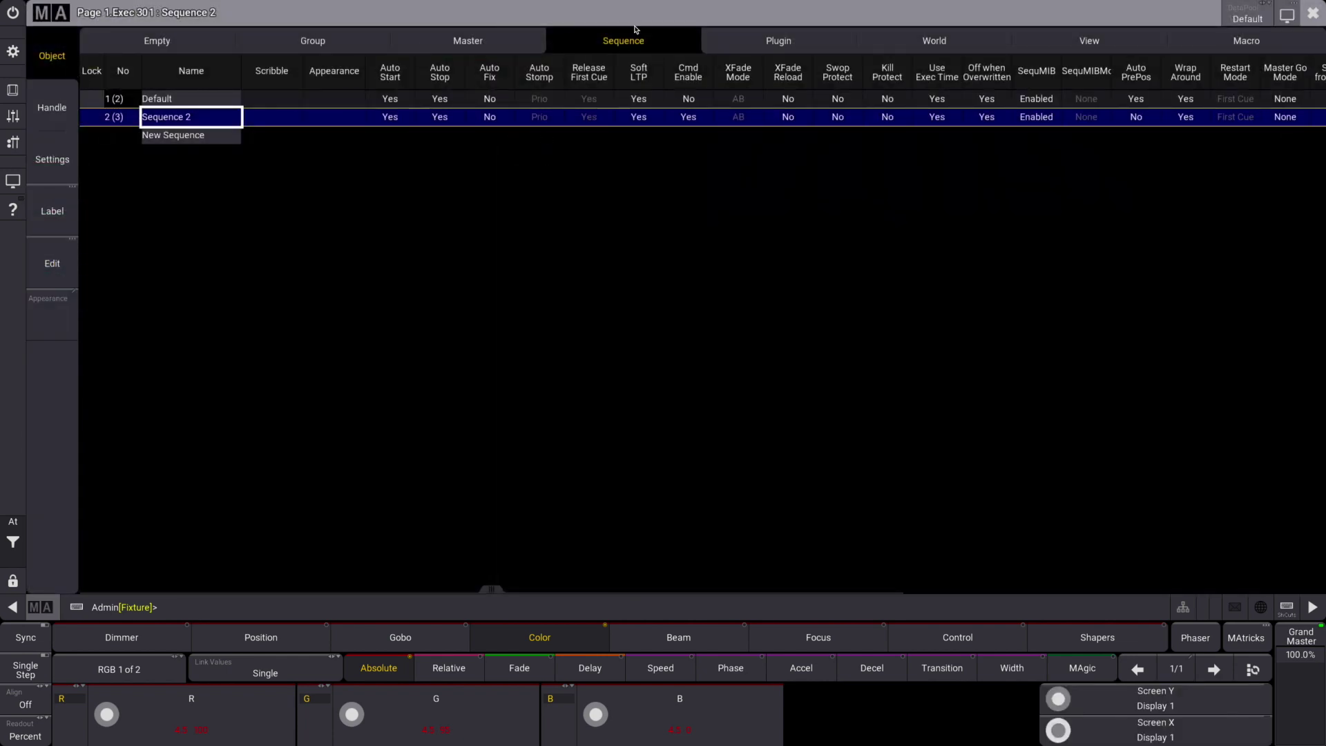
left_click(1312, 12)
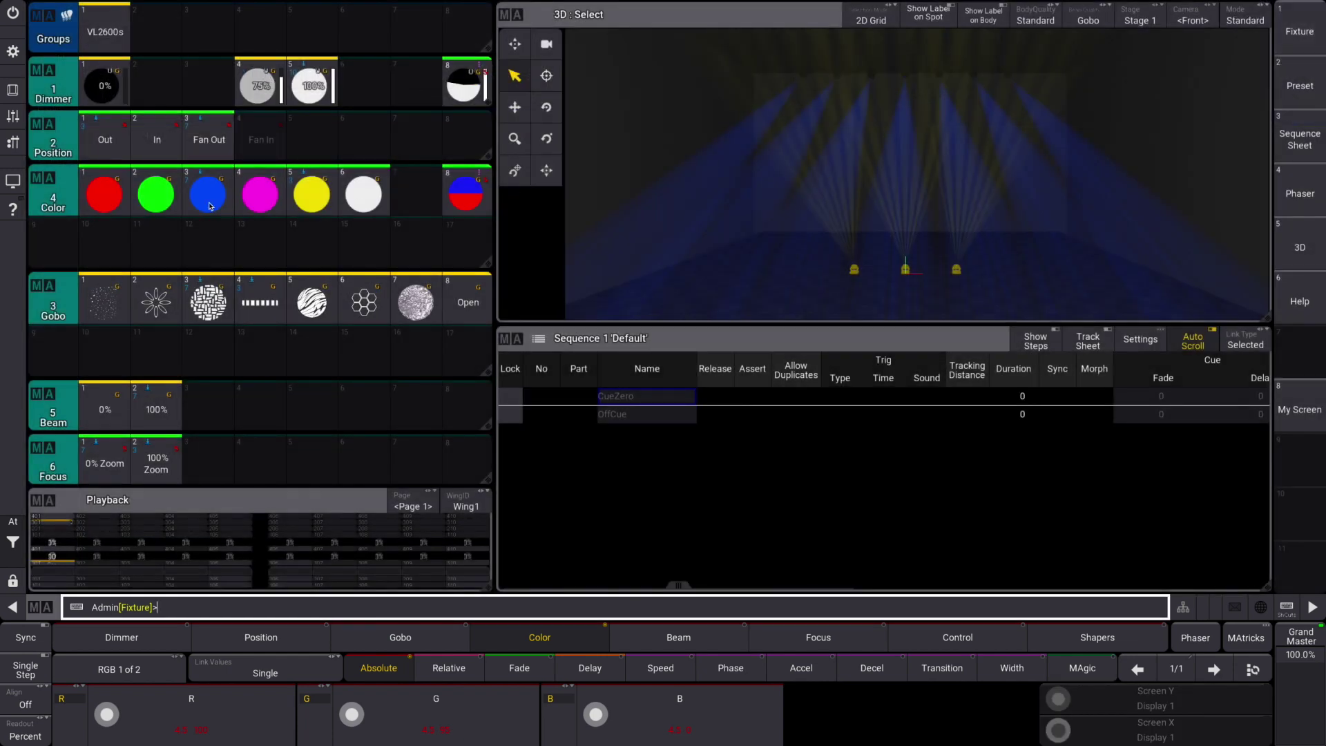
left_click(11, 151)
left_click(77, 83)
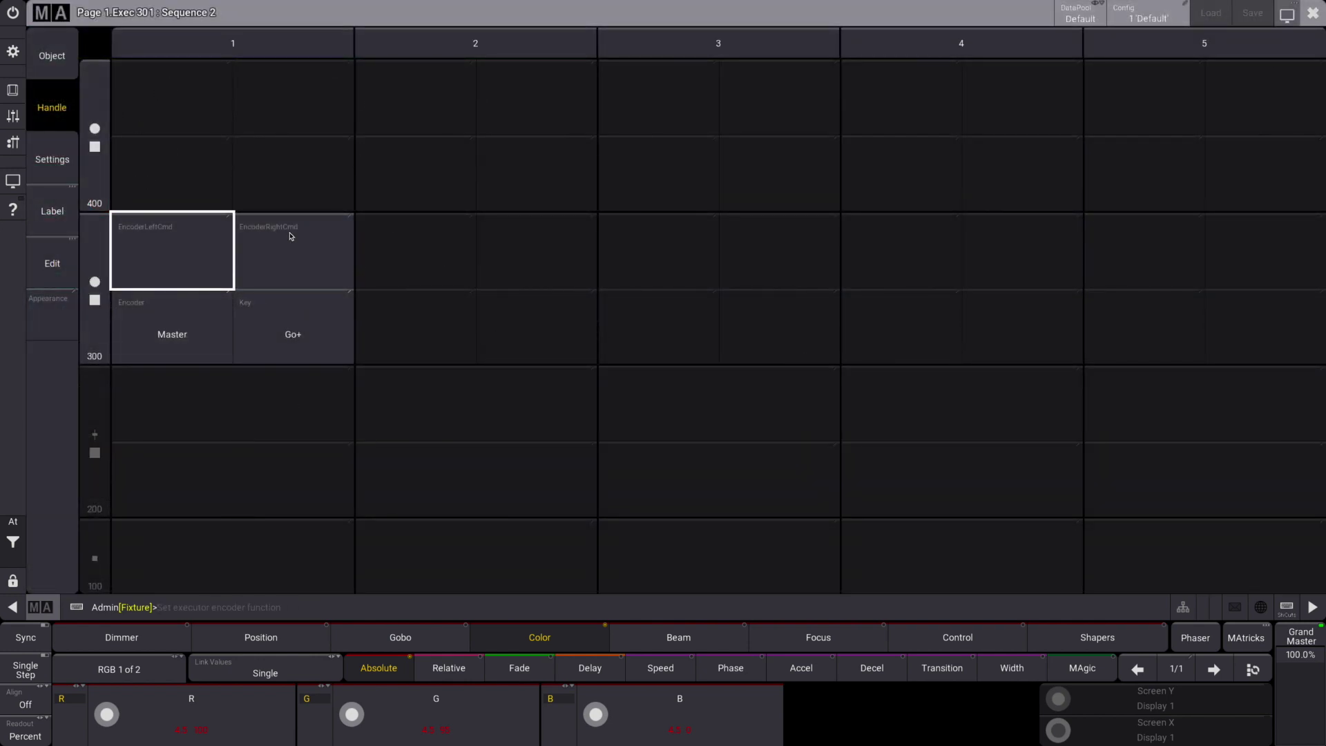
left_click(52, 55)
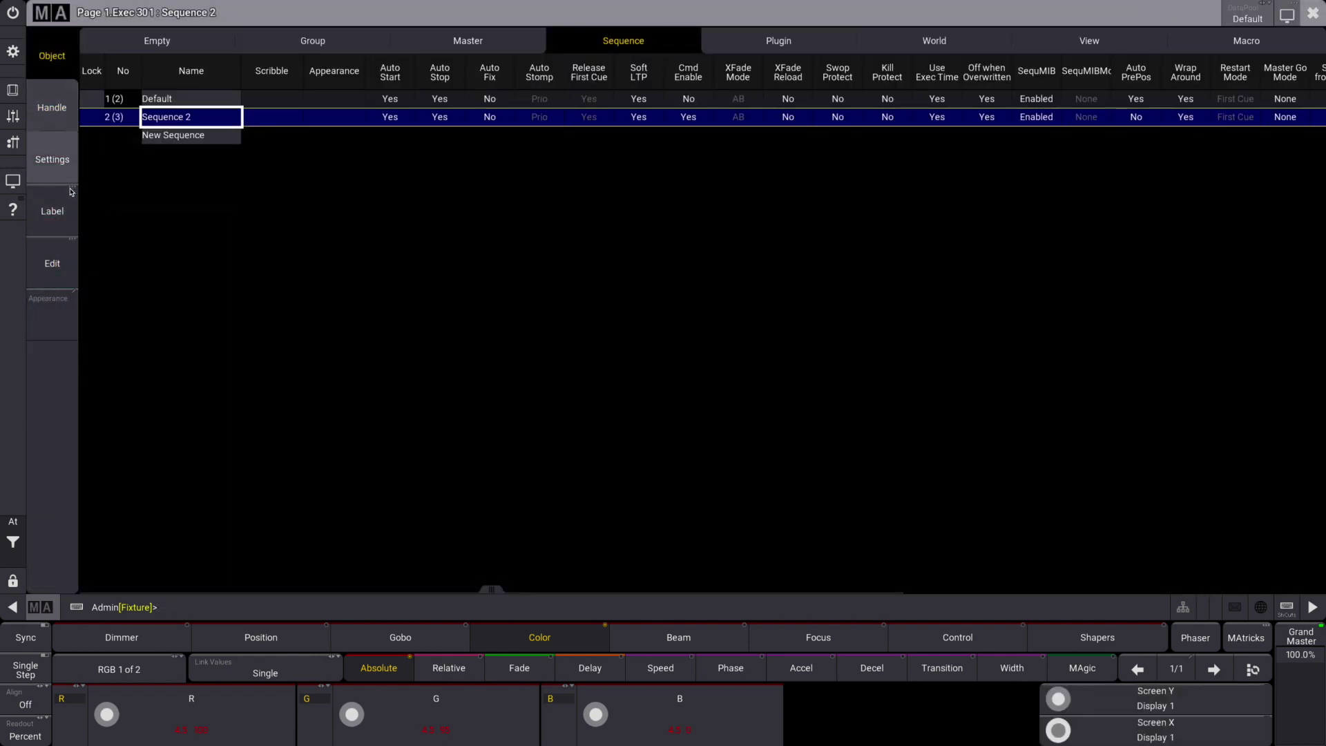
left_click(52, 107)
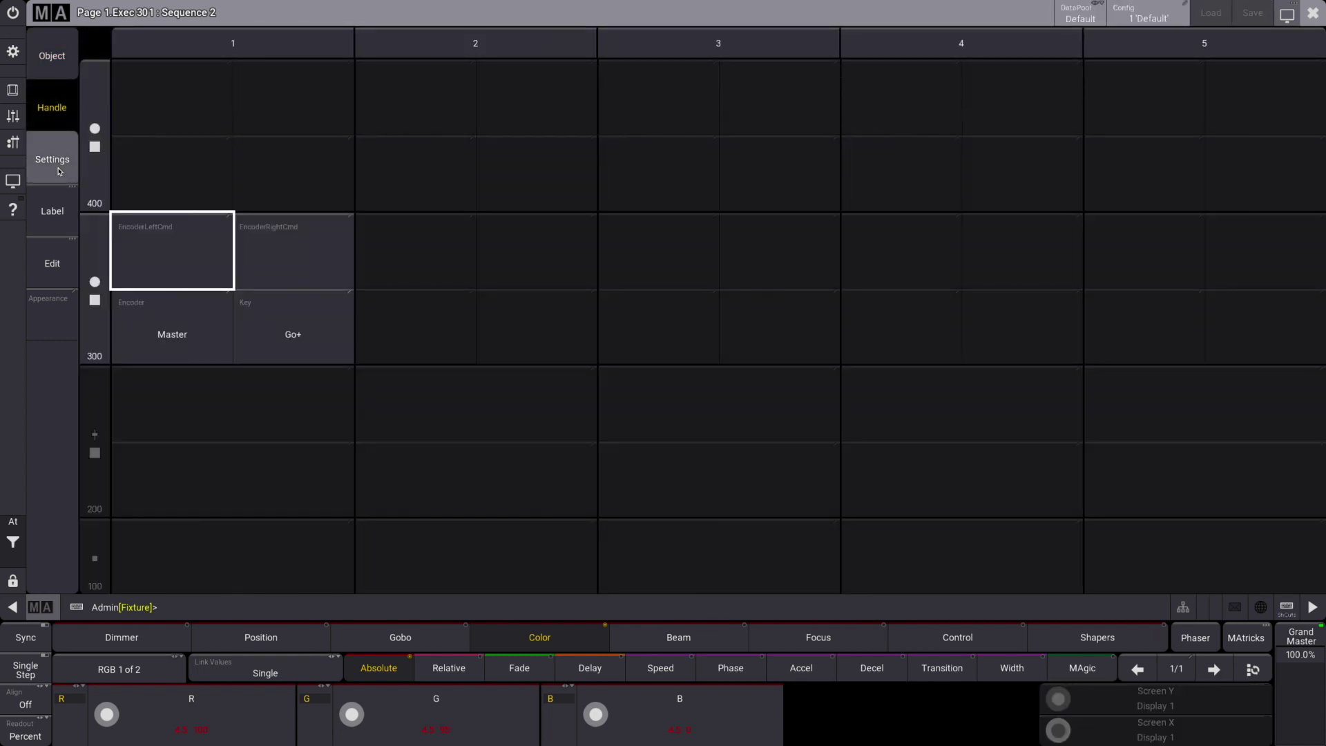
left_click(317, 338)
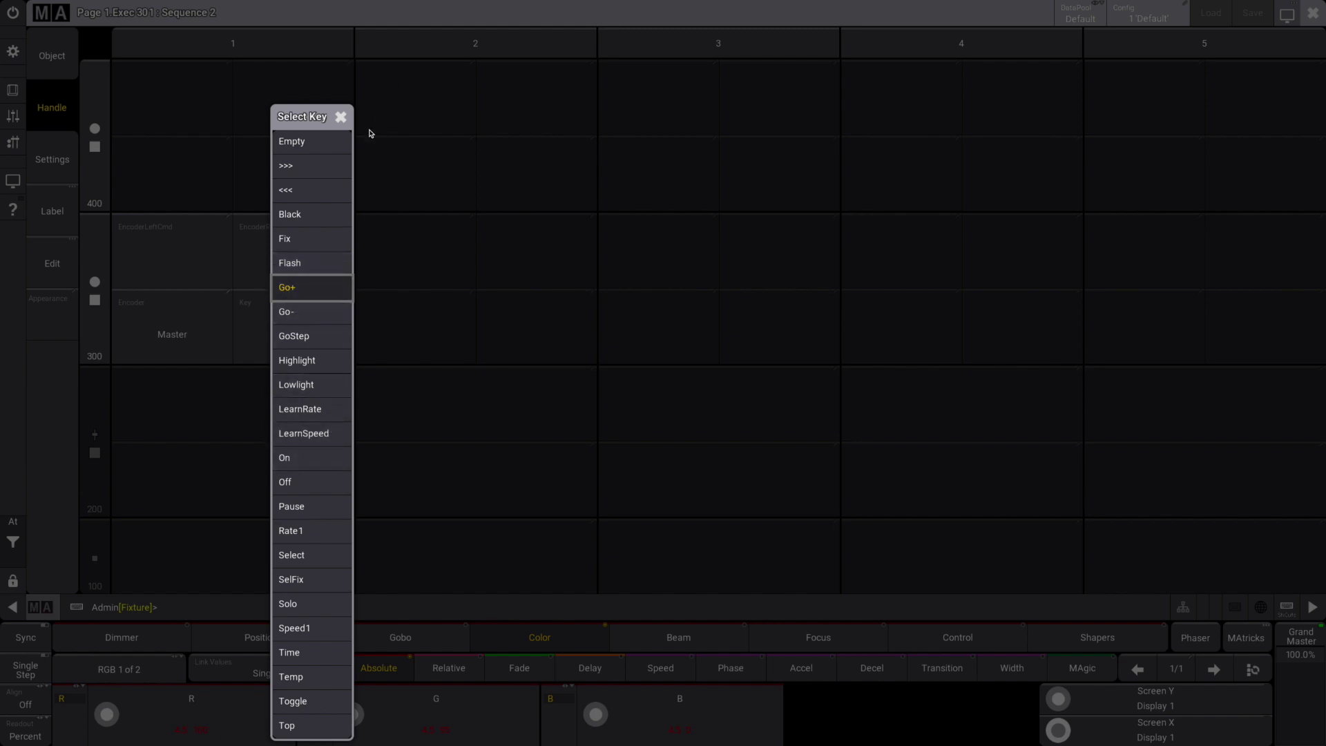
left_click(340, 117)
left_click(1313, 13)
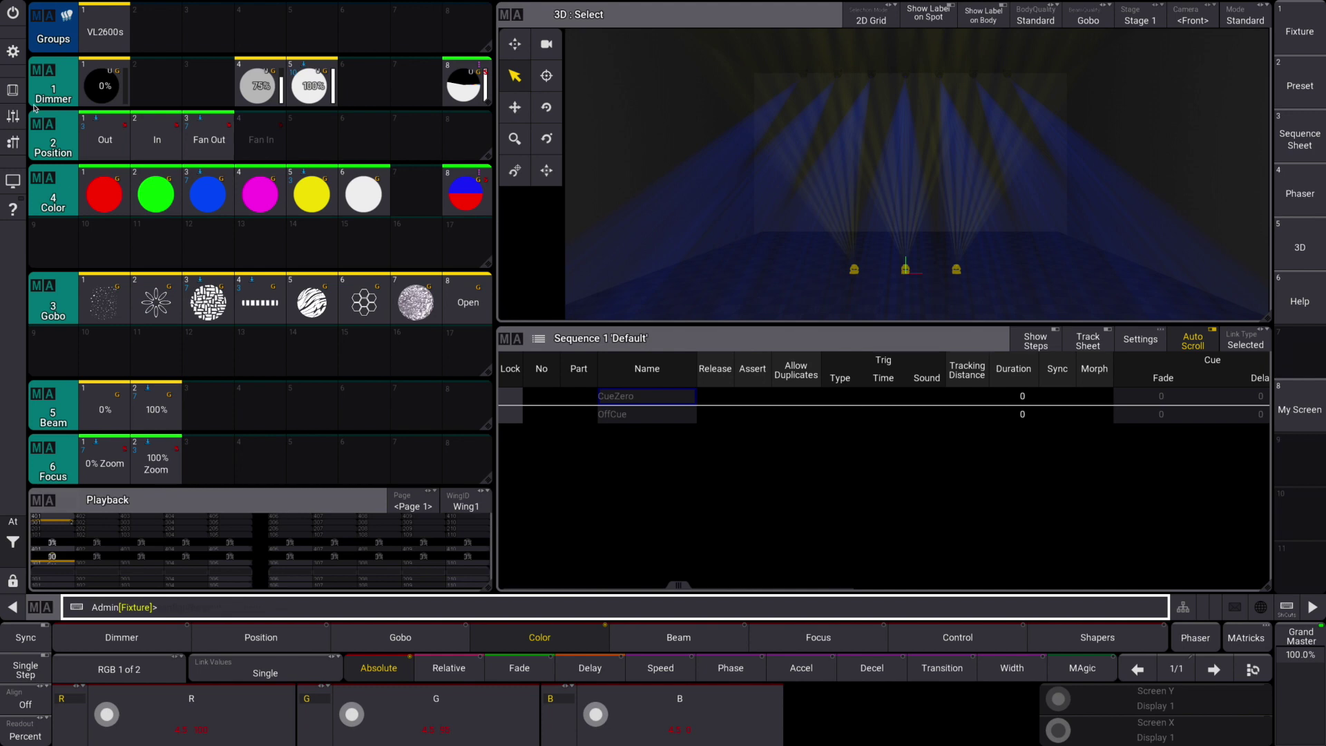
left_click(22, 152)
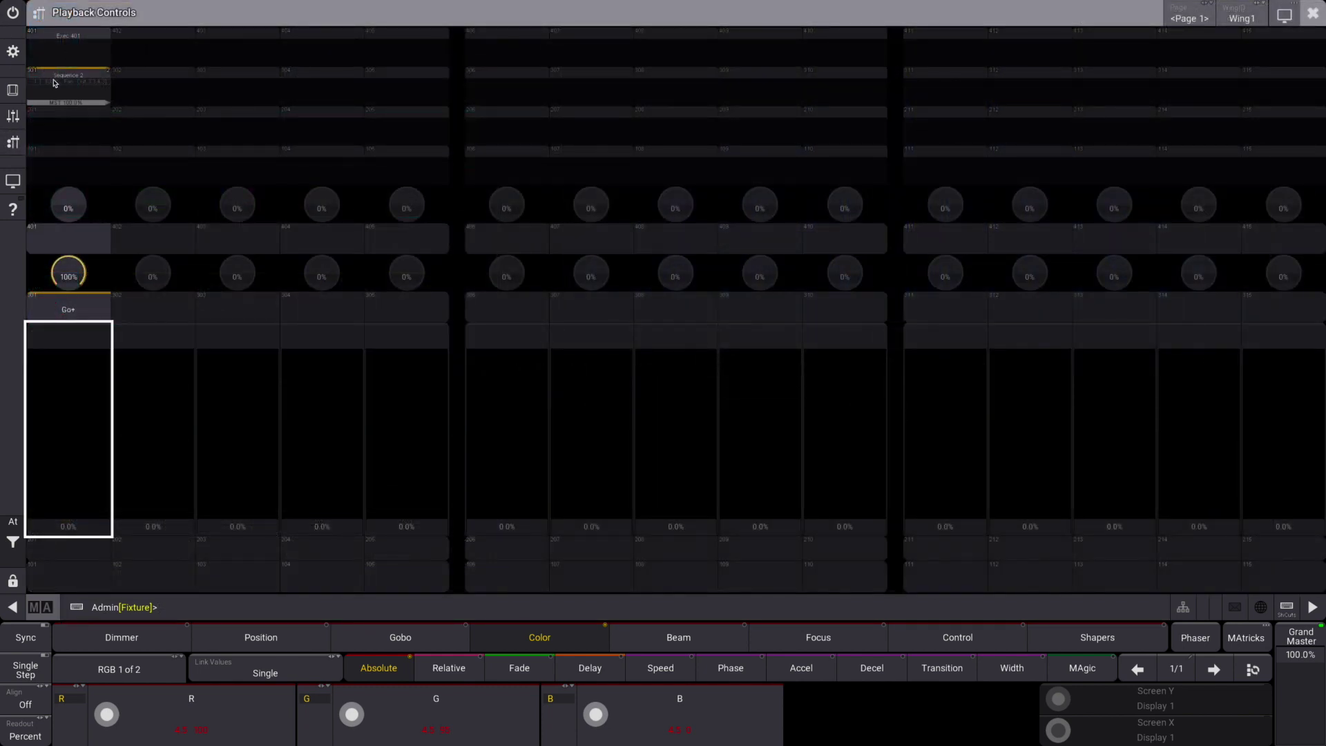
left_click(1312, 13)
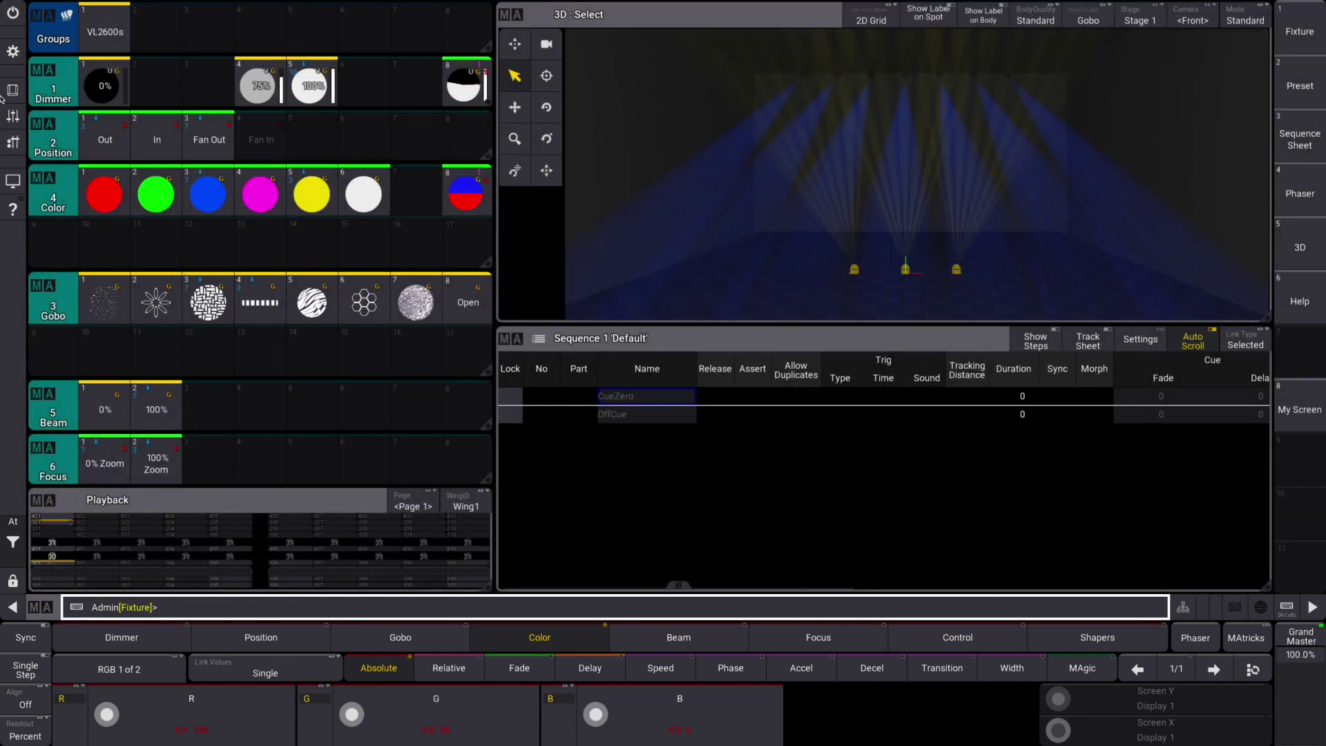
Select Sequence 2 as the active sequence for the sequence sheet
left_click(12, 90)
left_click(779, 456)
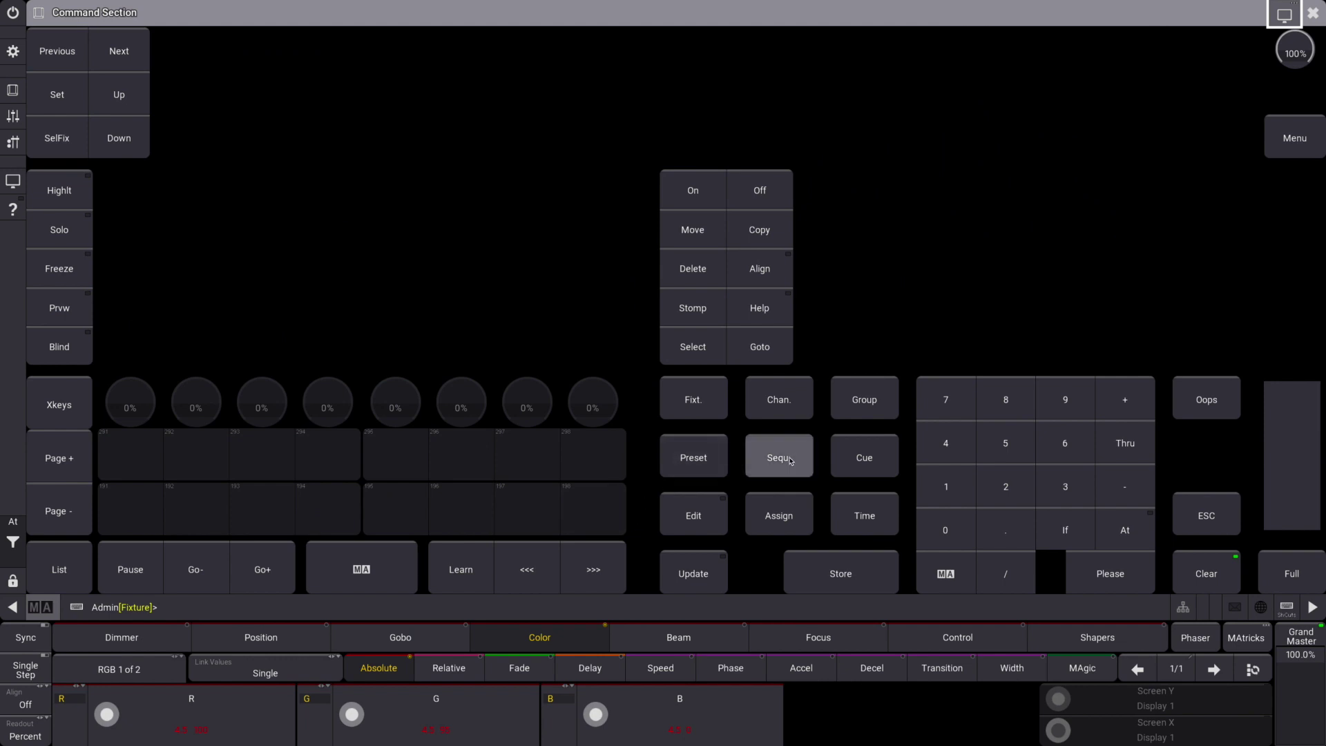
left_click(1003, 495)
left_click(1113, 580)
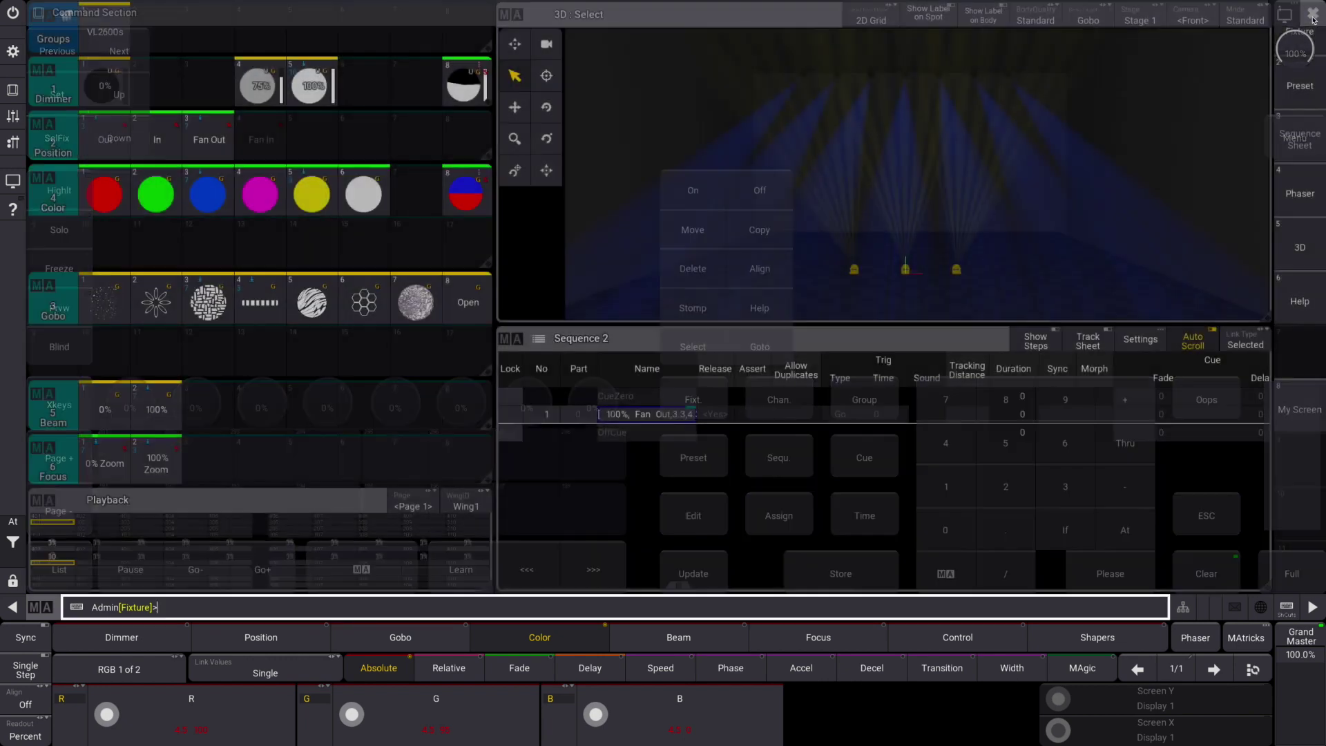
left_click(1312, 12)
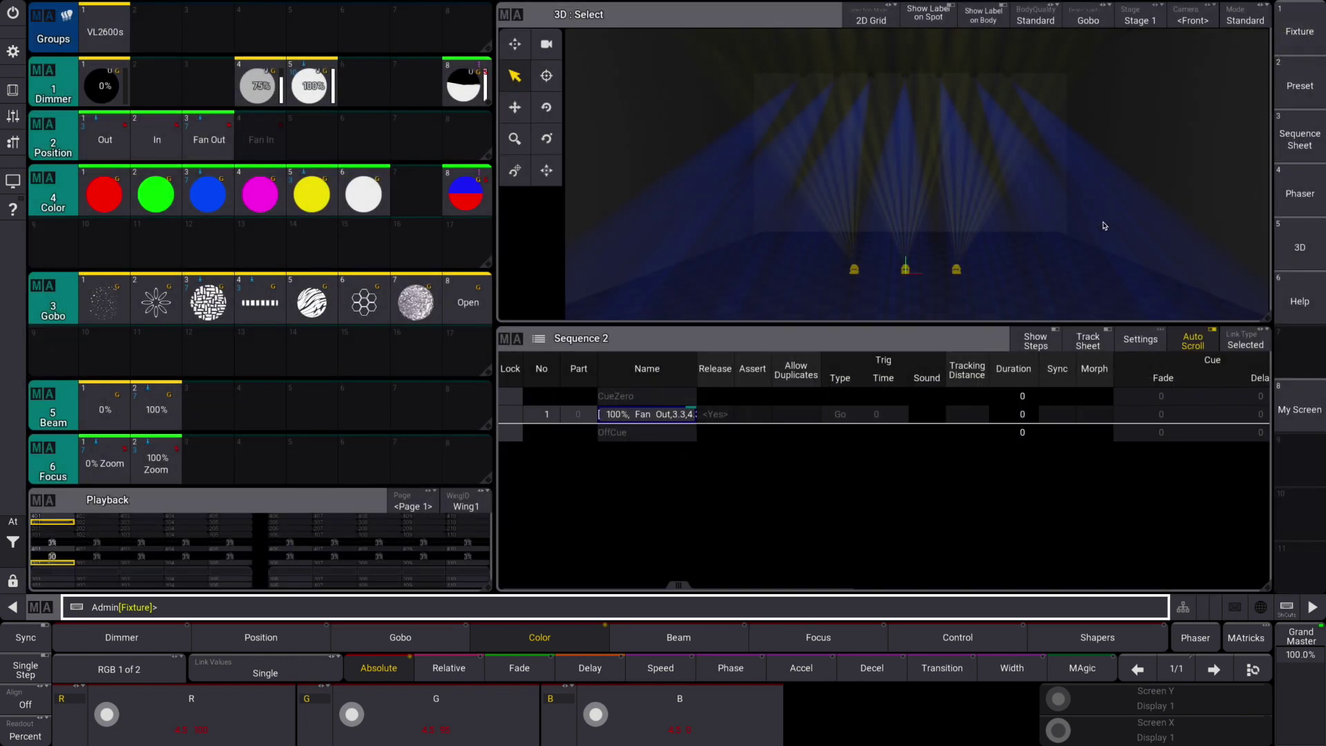
Rename the first cue of Sequence 2 as 1
left_click(660, 418)
left_click(660, 417)
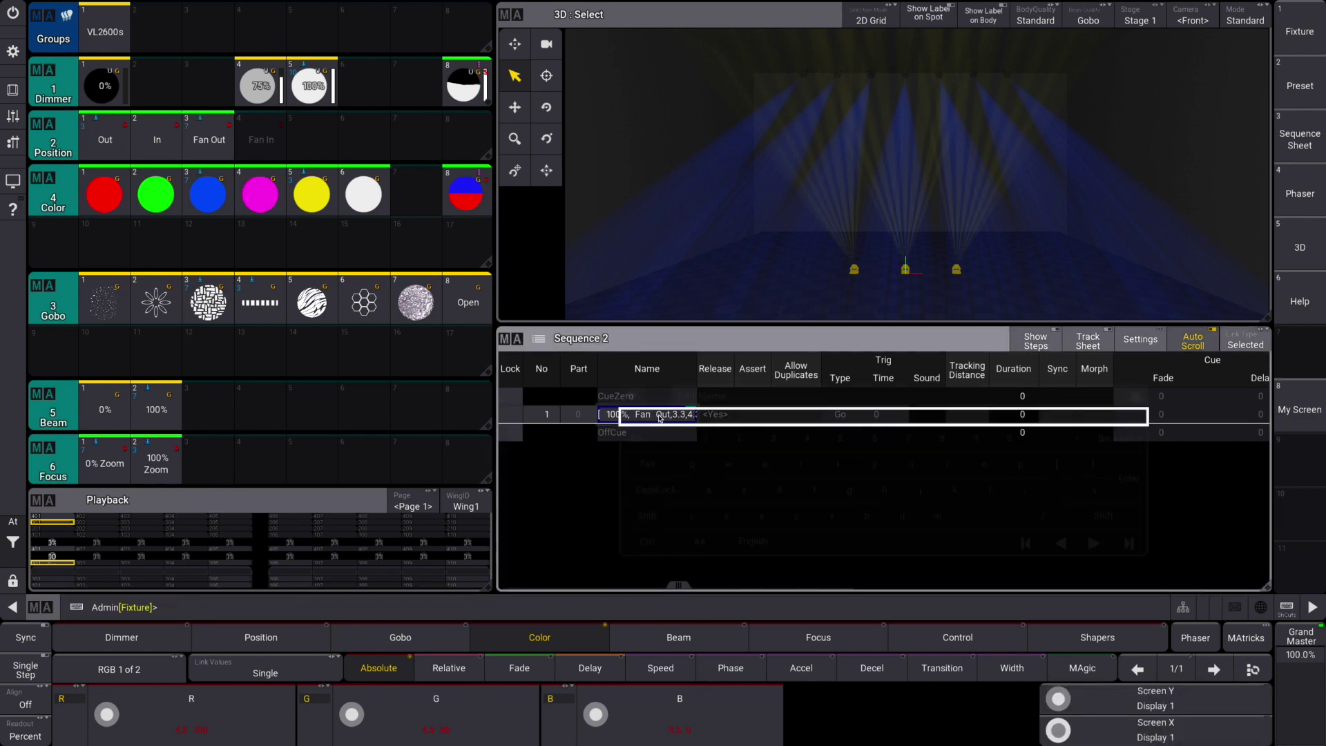
type("1")
key("Return")
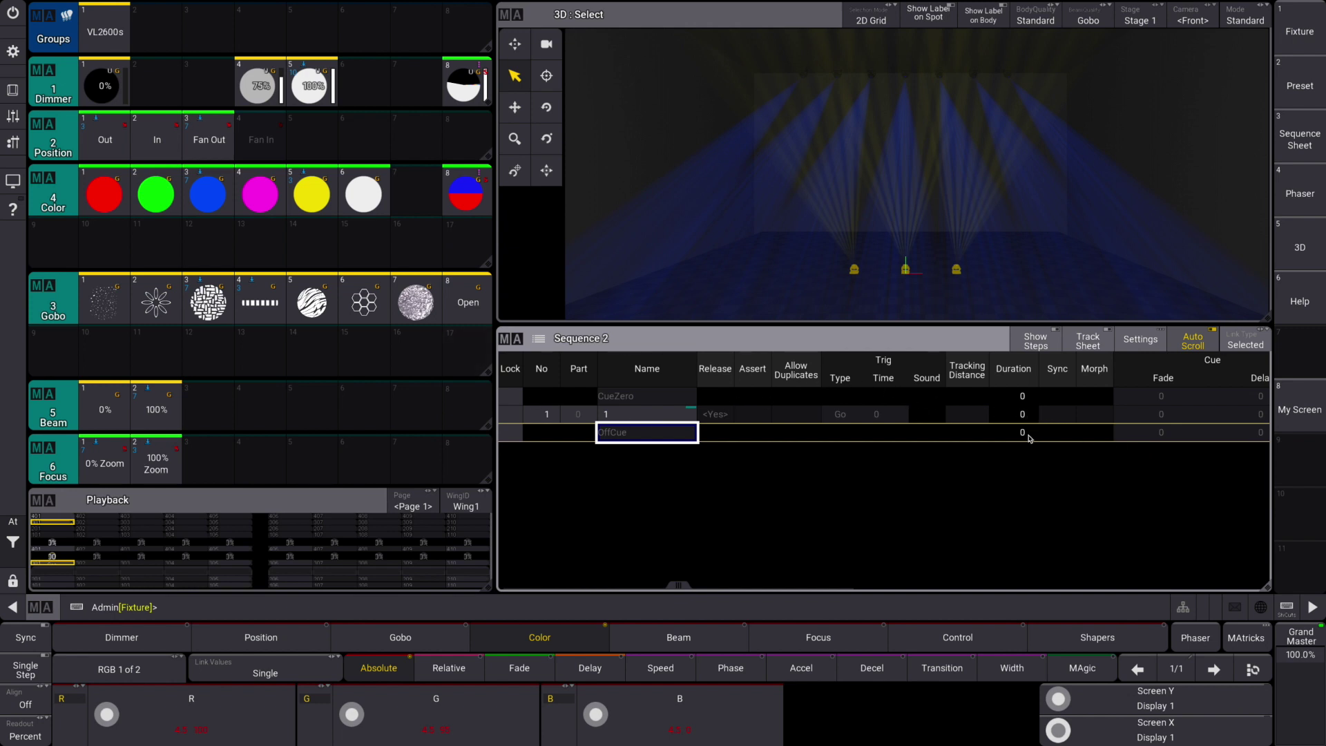
Set the cue fade of cue 1 to 3 seconds
left_click(12, 90)
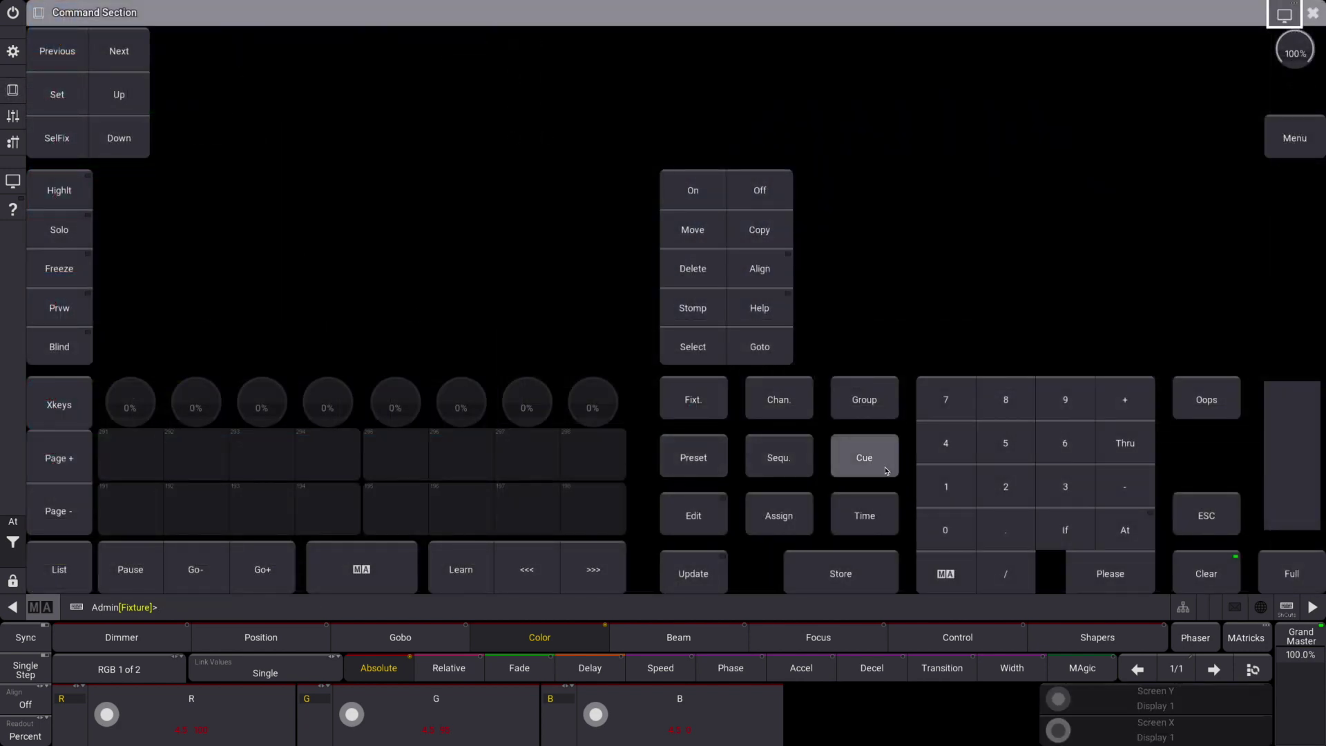
left_click(864, 457)
left_click(945, 486)
left_click(864, 515)
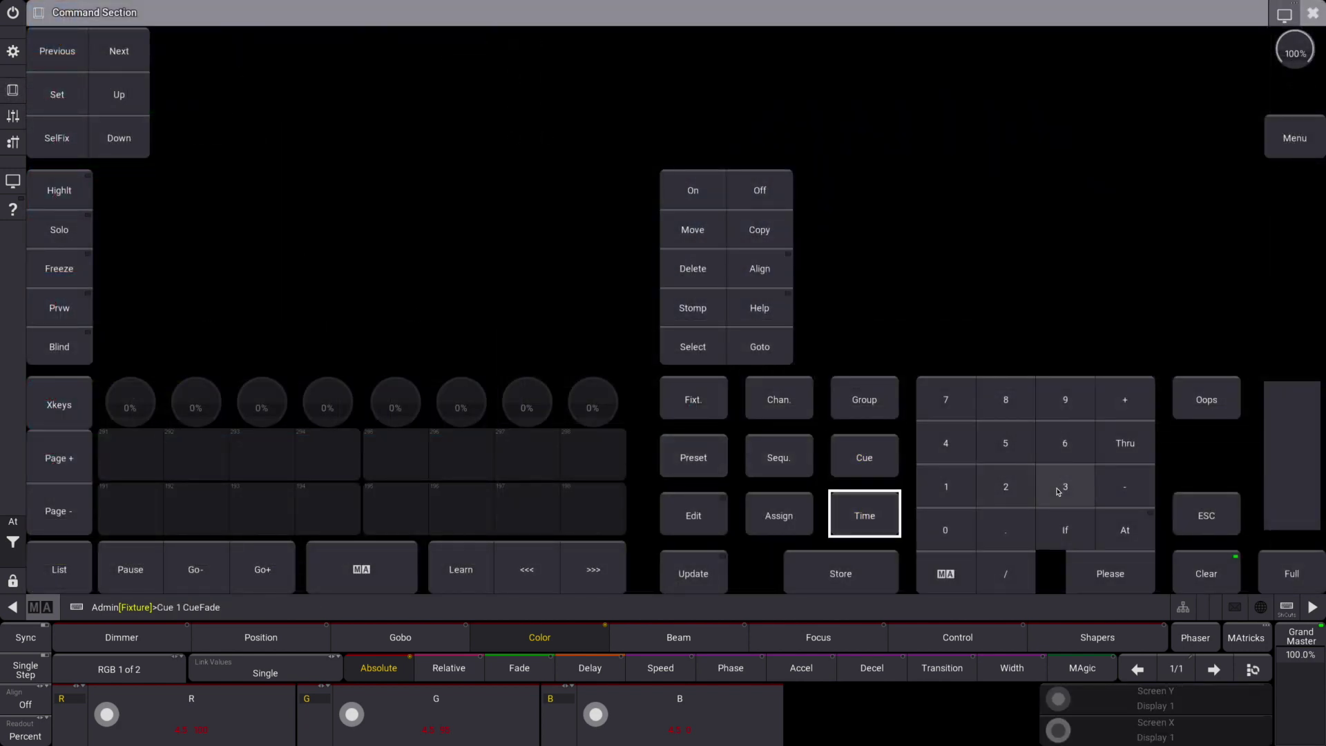
left_click(1065, 486)
left_click(1081, 568)
left_click(1312, 12)
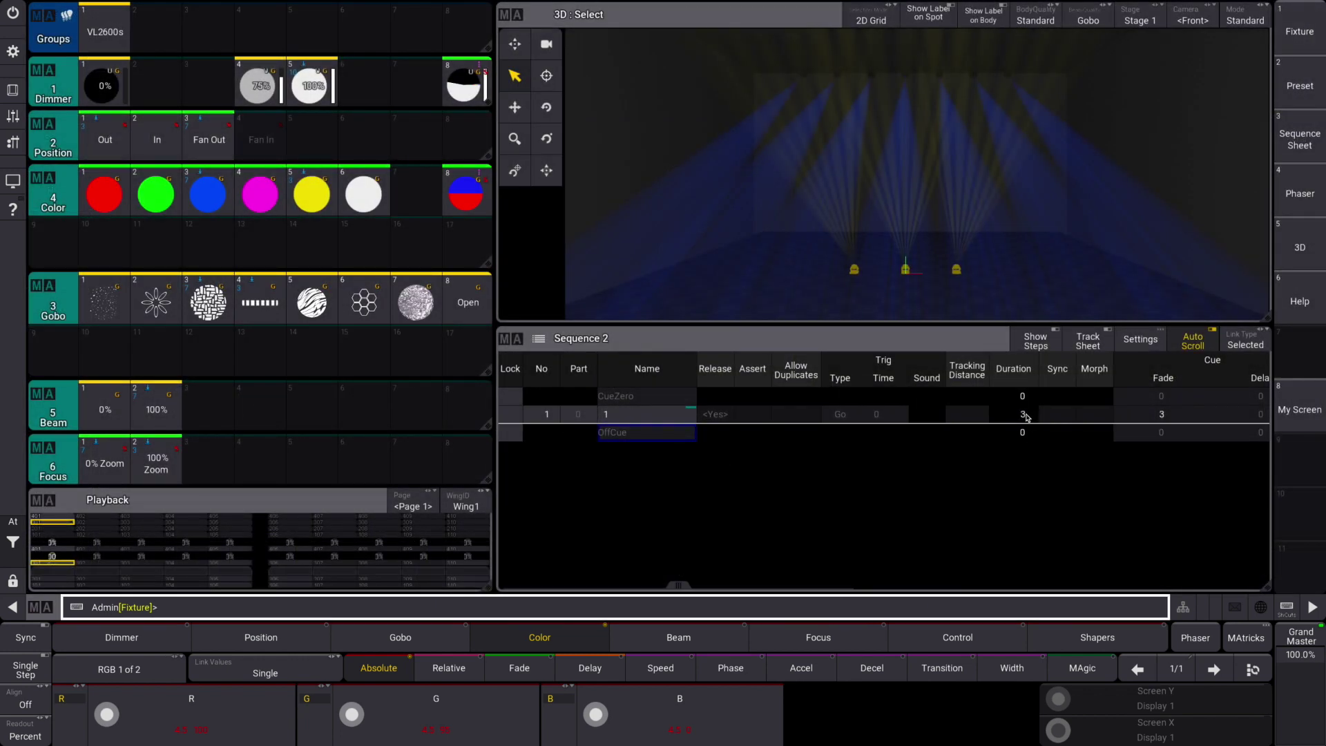
Run cue 1 from its playback executor and clear the programmer
left_click(48, 565)
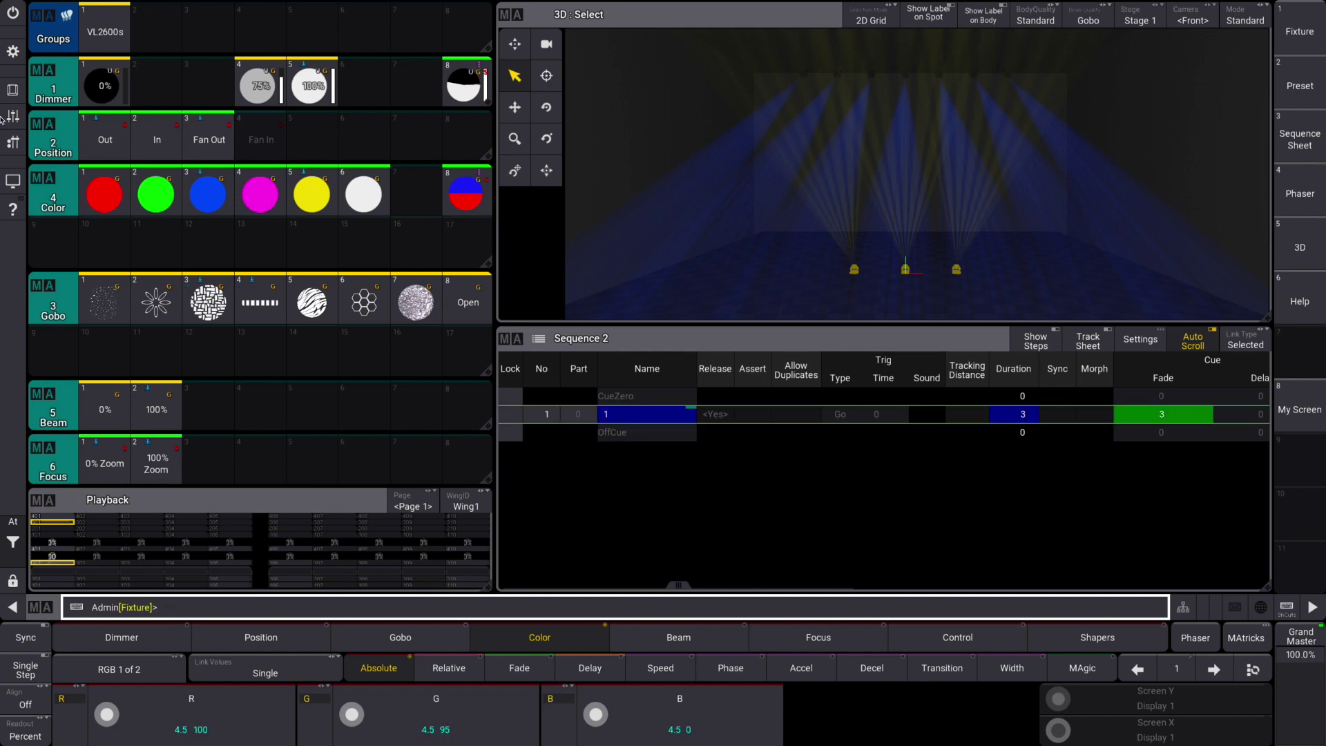
left_click(11, 89)
left_click(1198, 572)
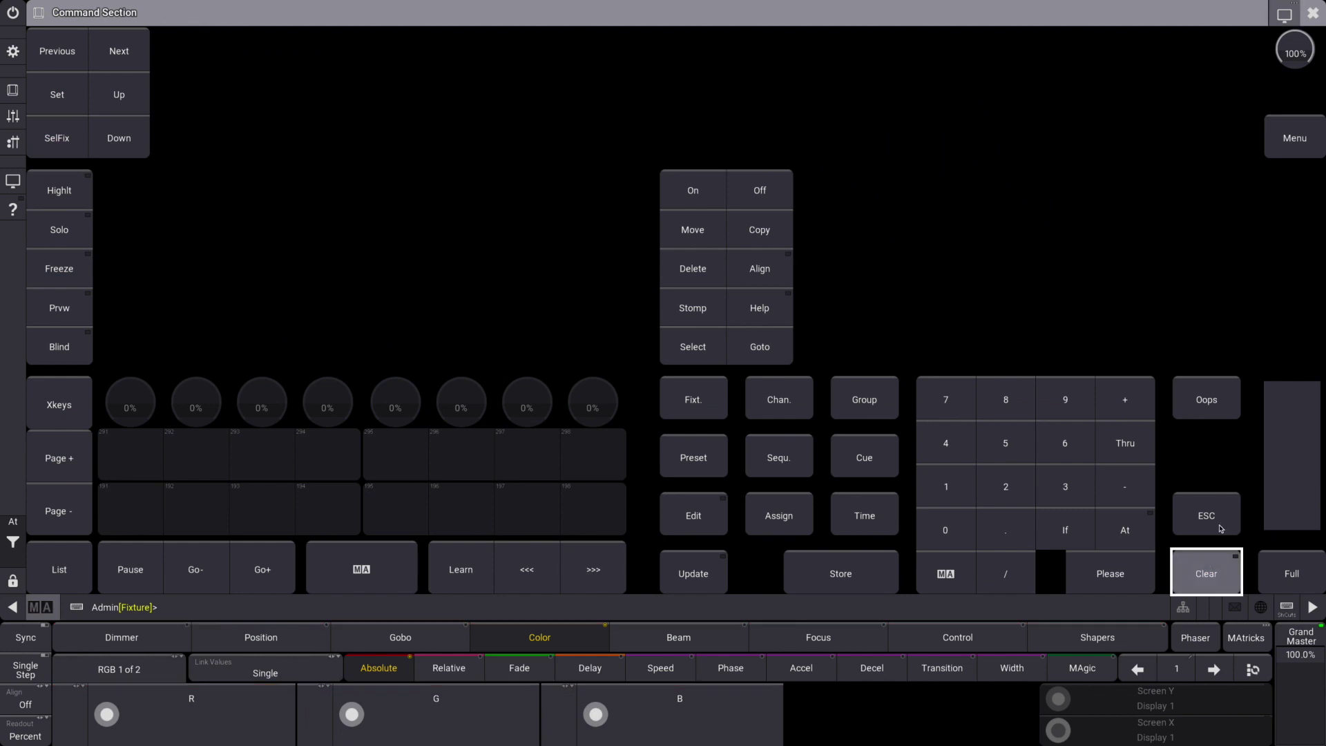
left_click(1314, 12)
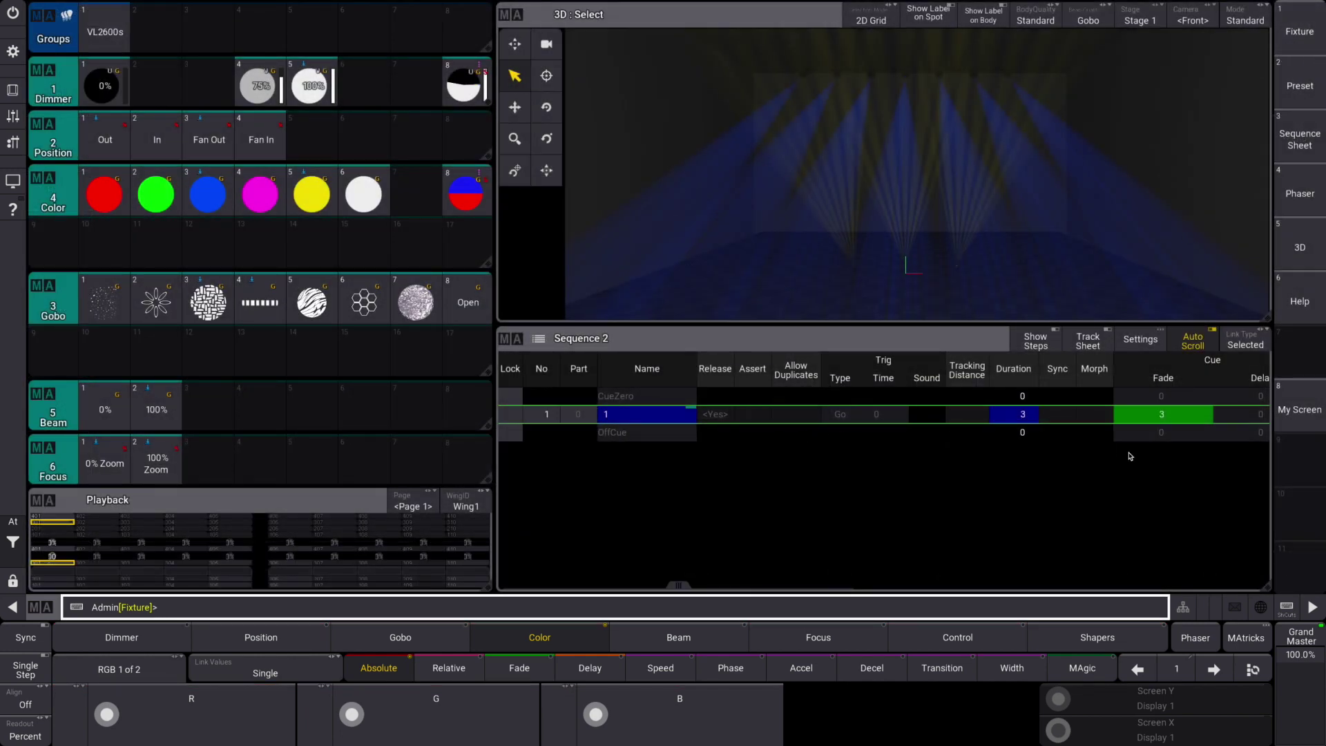
Apply the 0% dimmer preset to the seven overhead fixtures and the blue color preset to the three floor fixtures
left_click(116, 26)
left_click_drag(766, 59, 1145, 148)
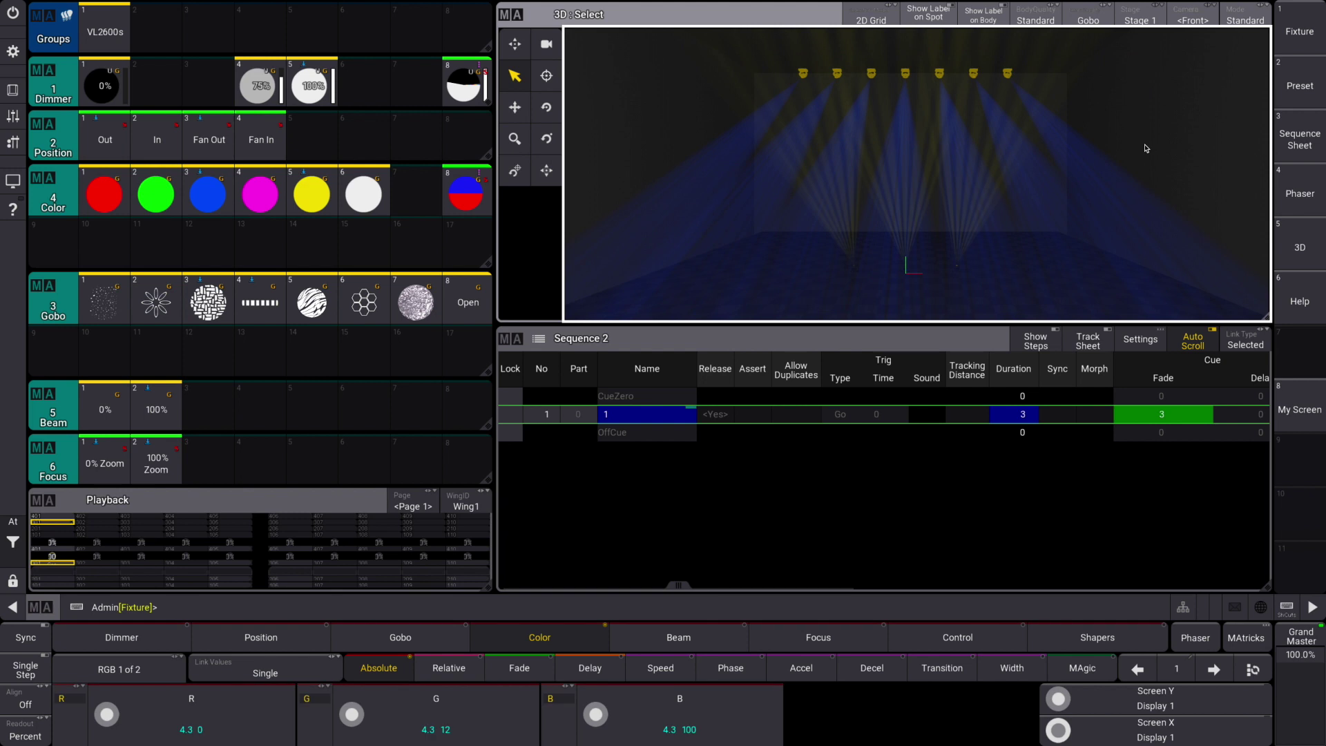
left_click(104, 83)
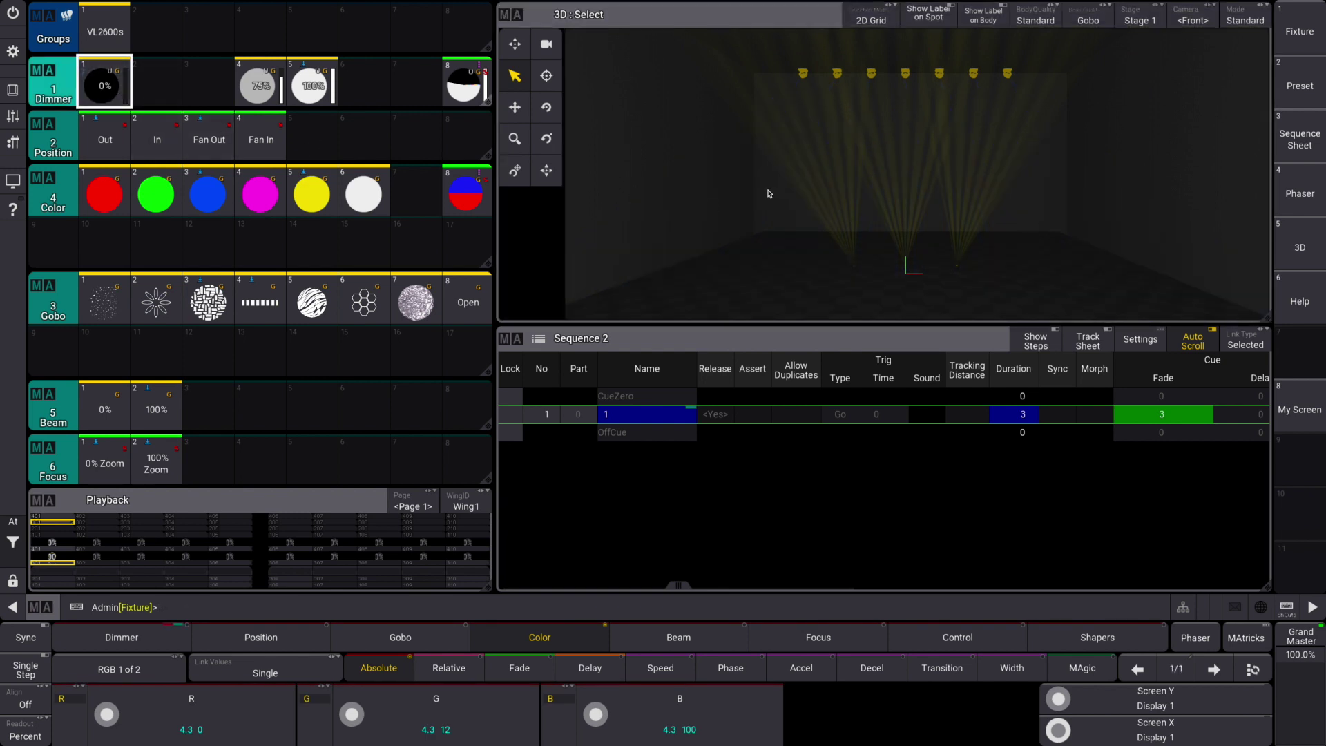
left_click_drag(770, 199, 1048, 293)
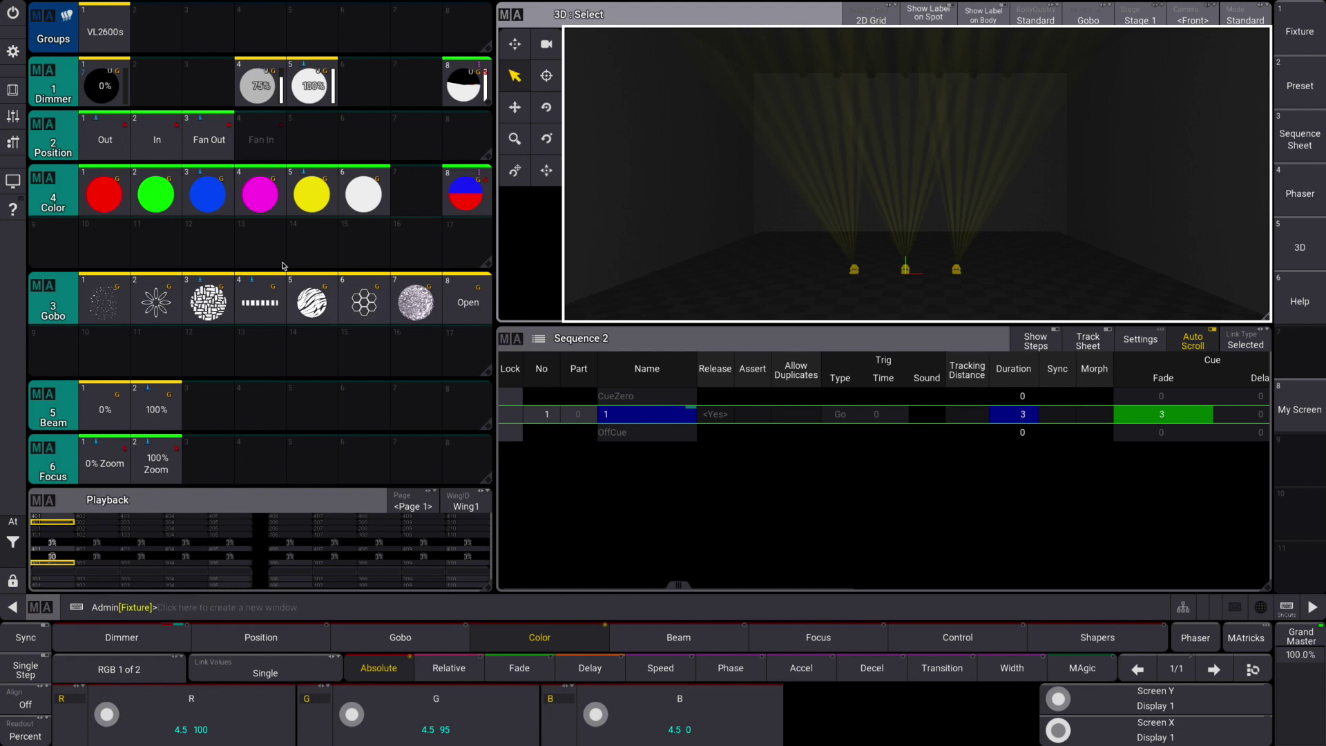
left_click(207, 195)
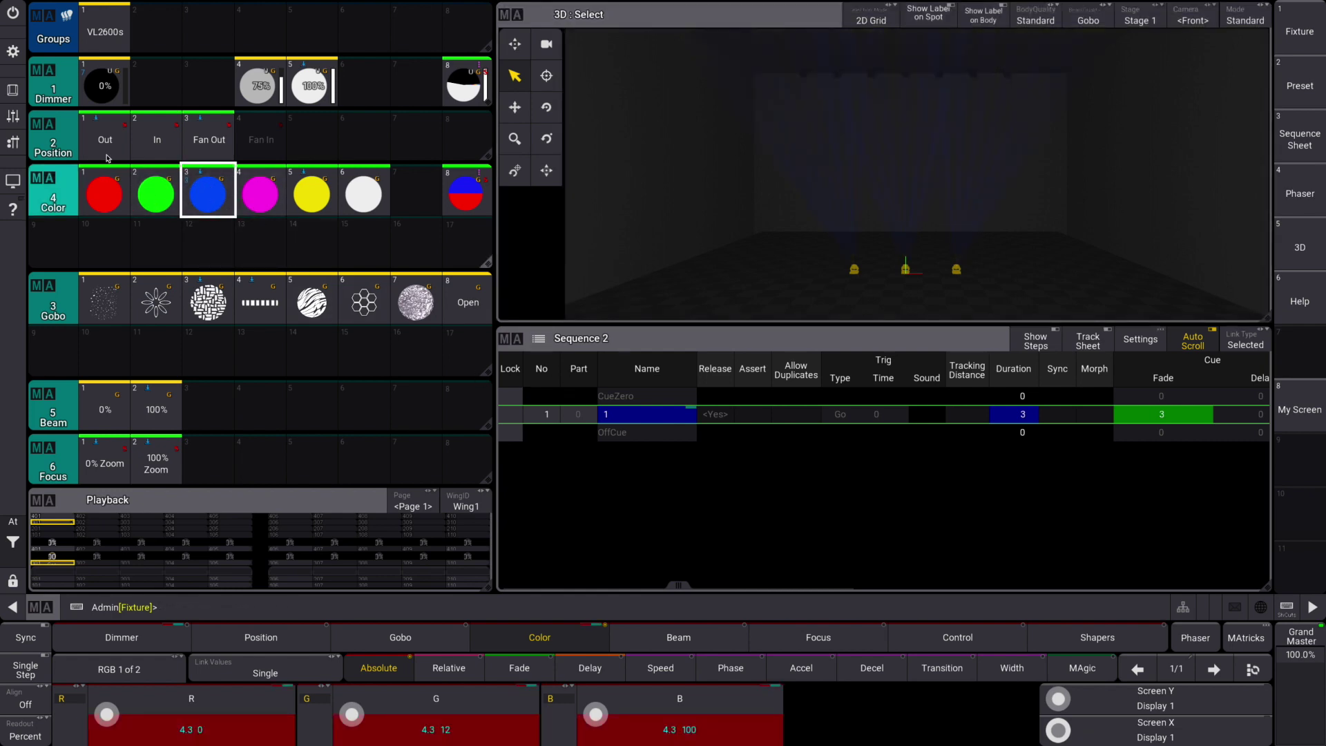
Store the current look as cue 2 with a 2-second cue fade
left_click(12, 90)
left_click(862, 570)
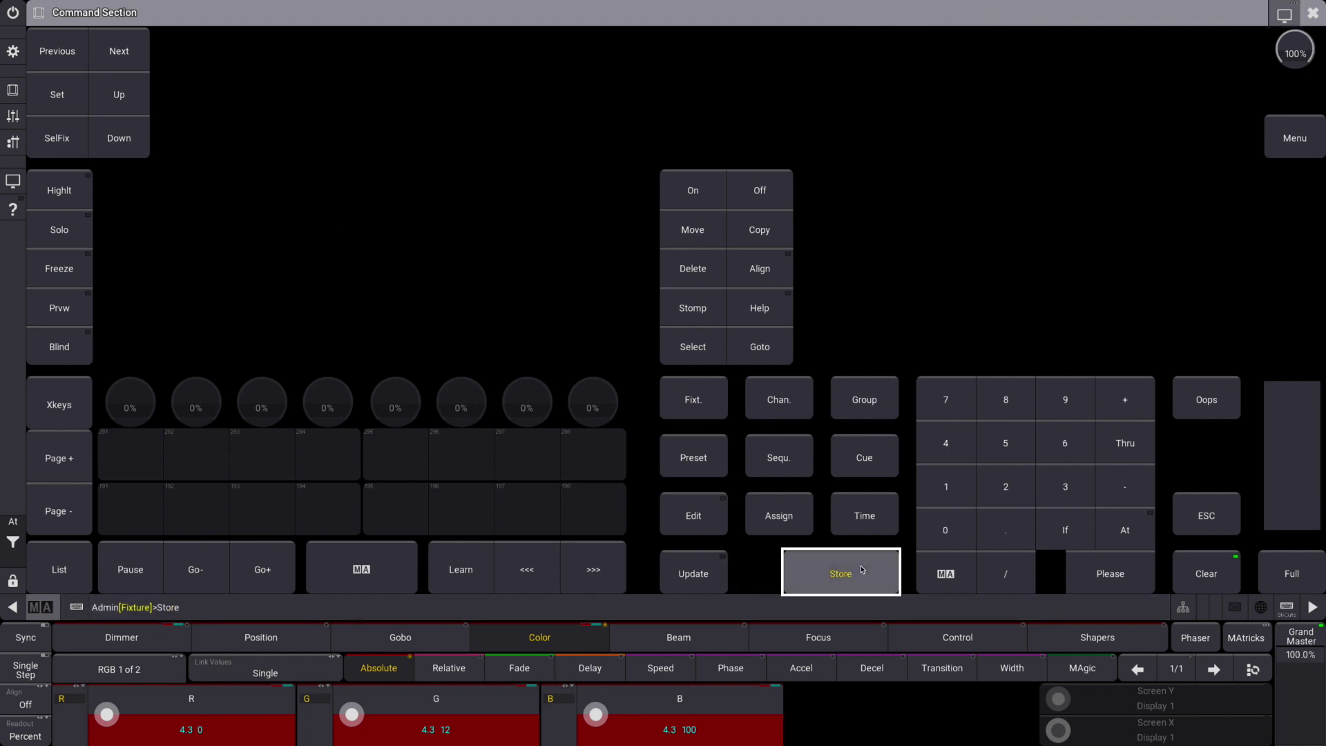
left_click(864, 458)
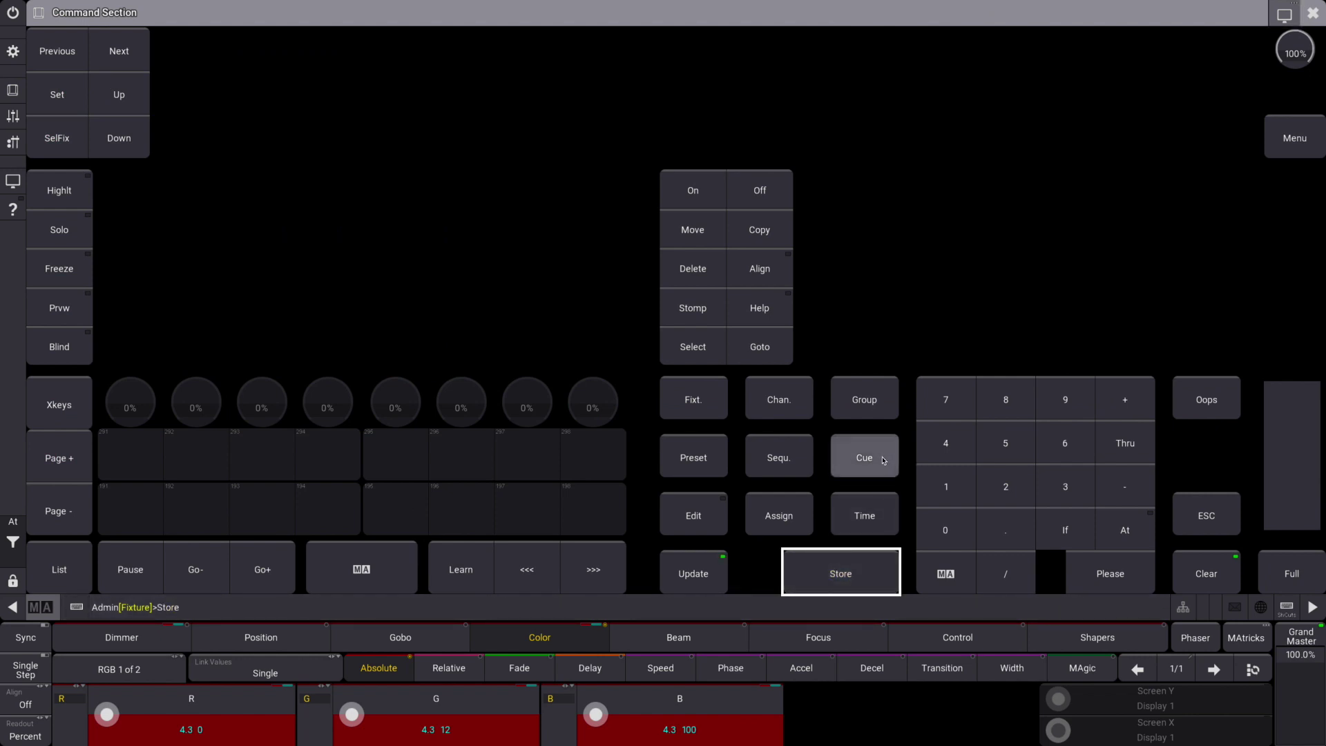
left_click(1006, 487)
key("t")
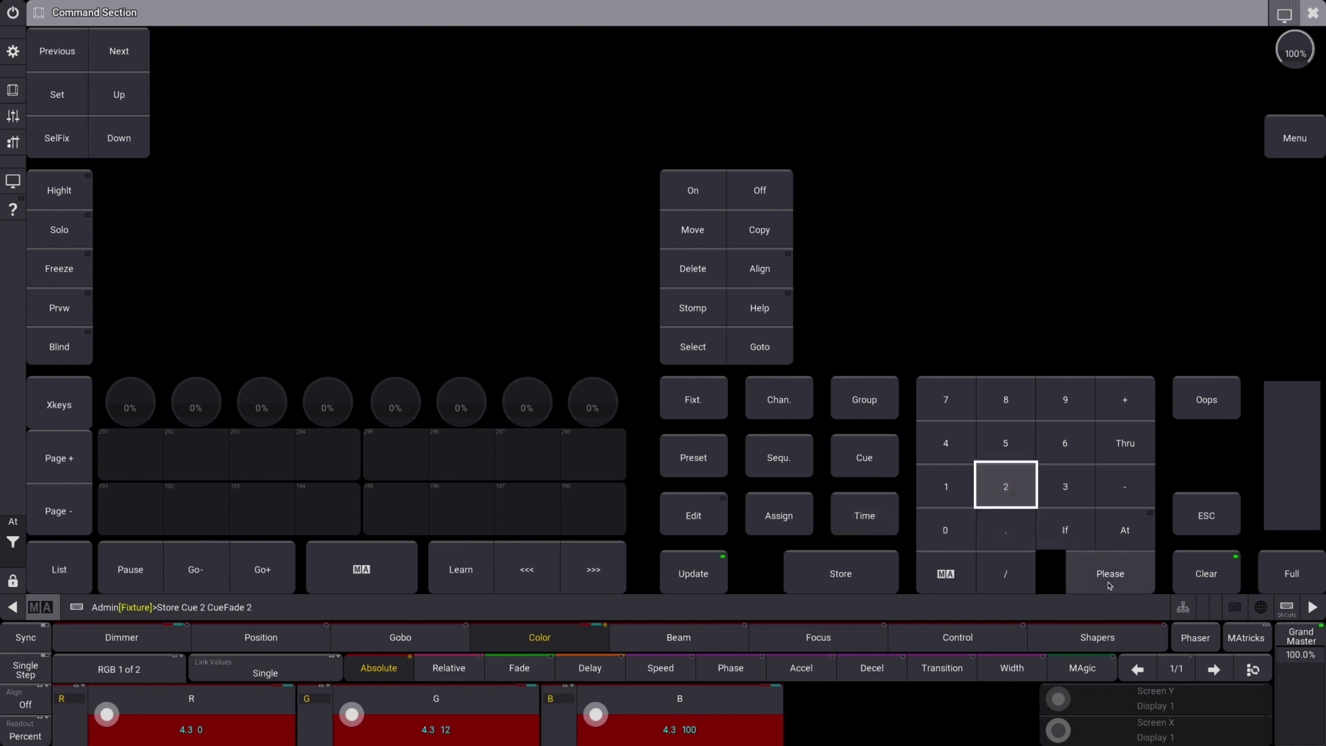
key("Return")
left_click(1313, 13)
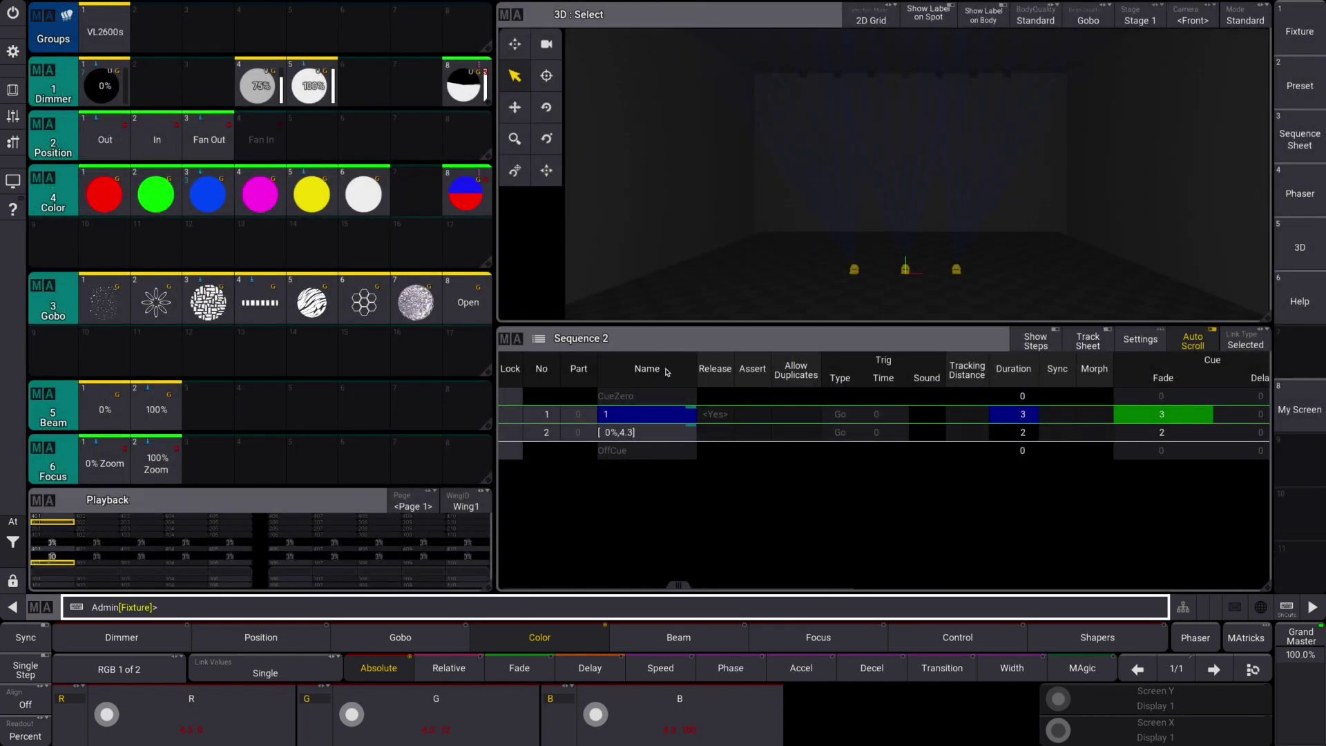
Rename the second cue of Sequence 2 as 2
left_click(643, 435)
left_click(644, 435)
type("2")
key("Return")
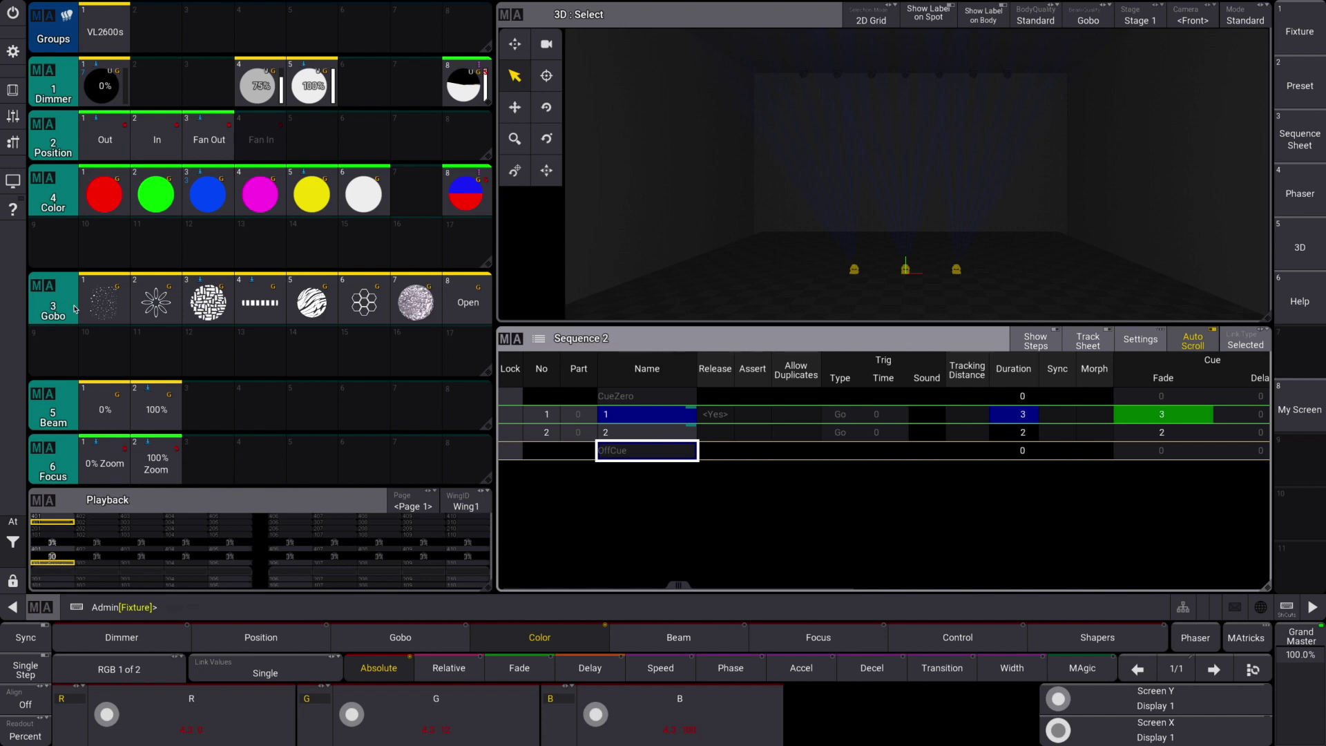
Clear the programmer and run cue 2 from its playback executor
left_click(13, 115)
left_click(1217, 564)
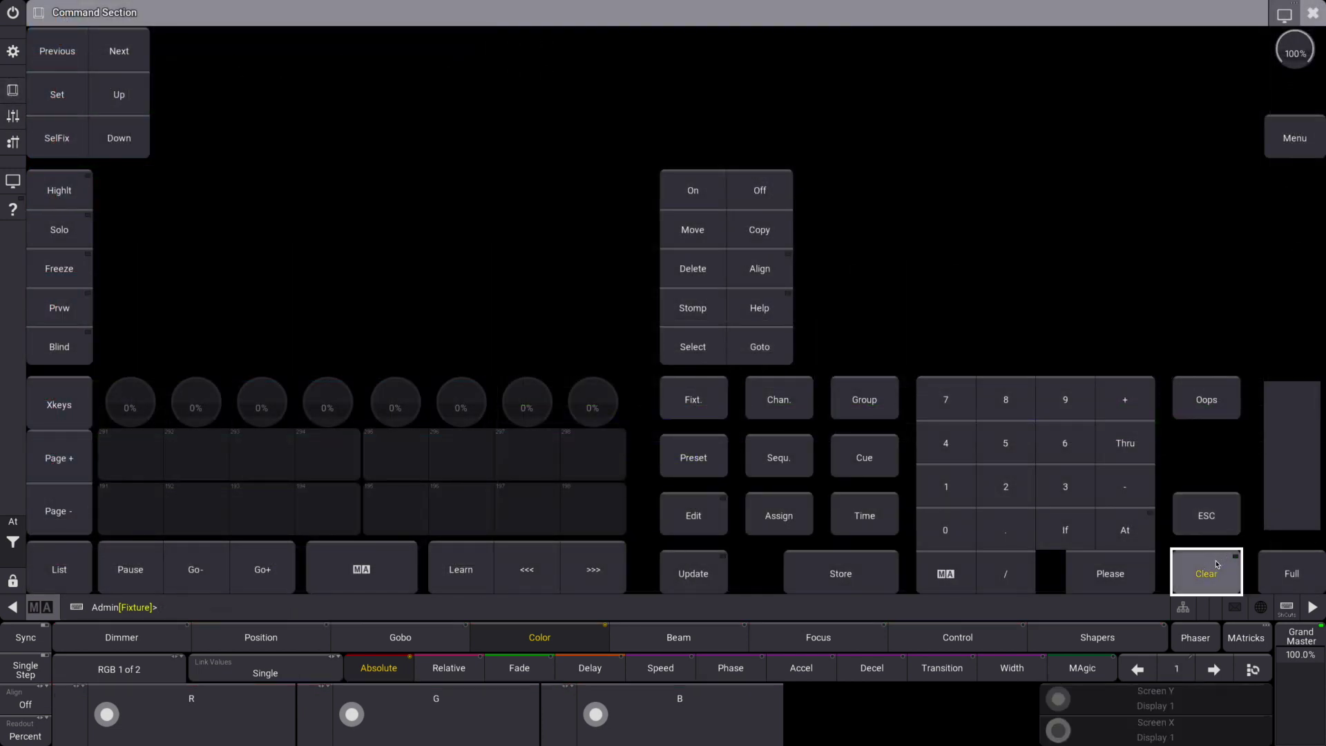
left_click(1312, 13)
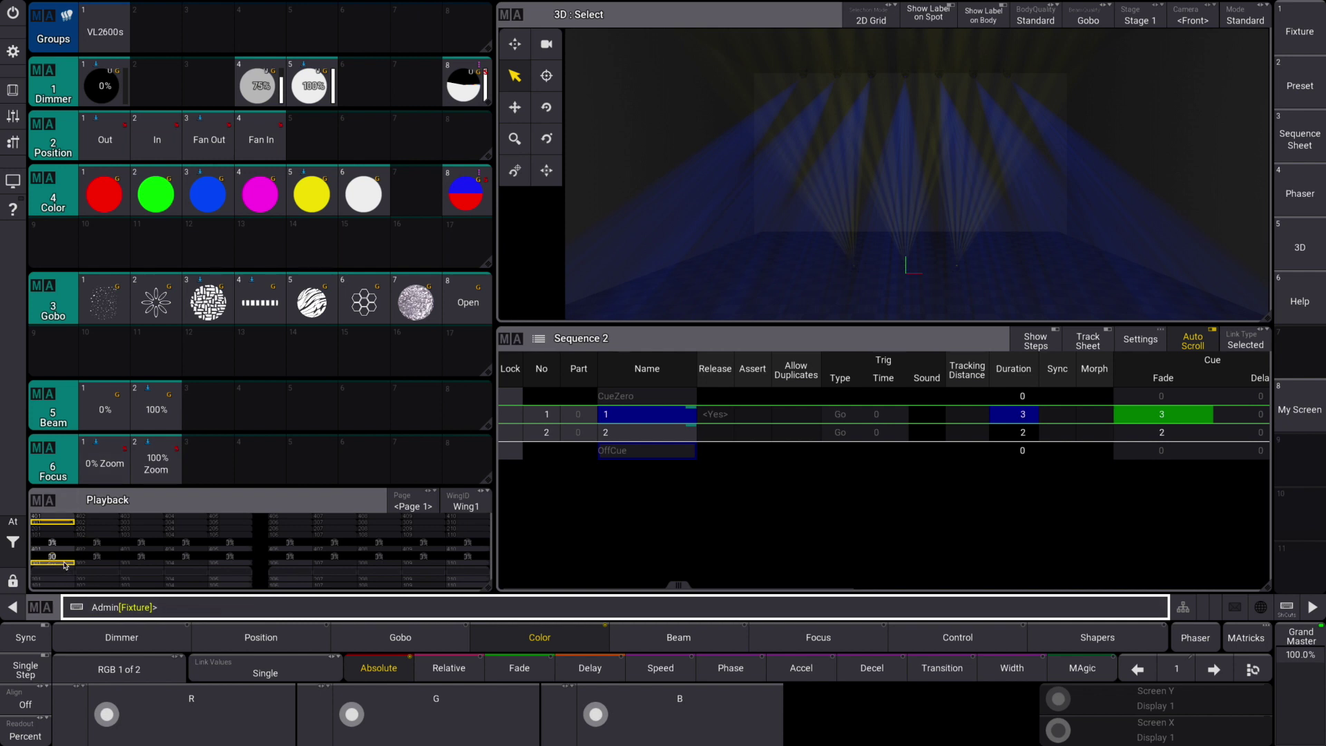
left_click(65, 565)
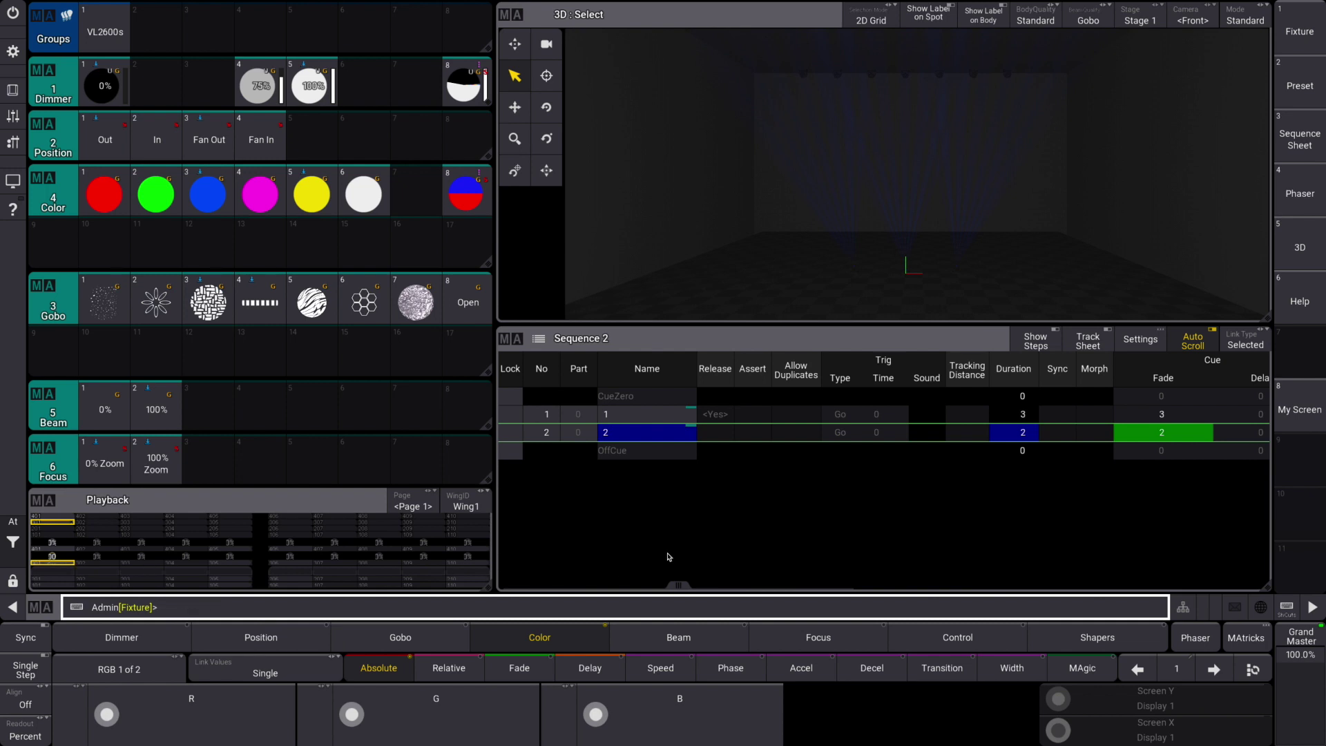
Apply the 0% dimmer preset to the three floor fixtures and the 100% dimmer preset to the seven overhead fixtures
left_click_drag(790, 166, 1050, 304)
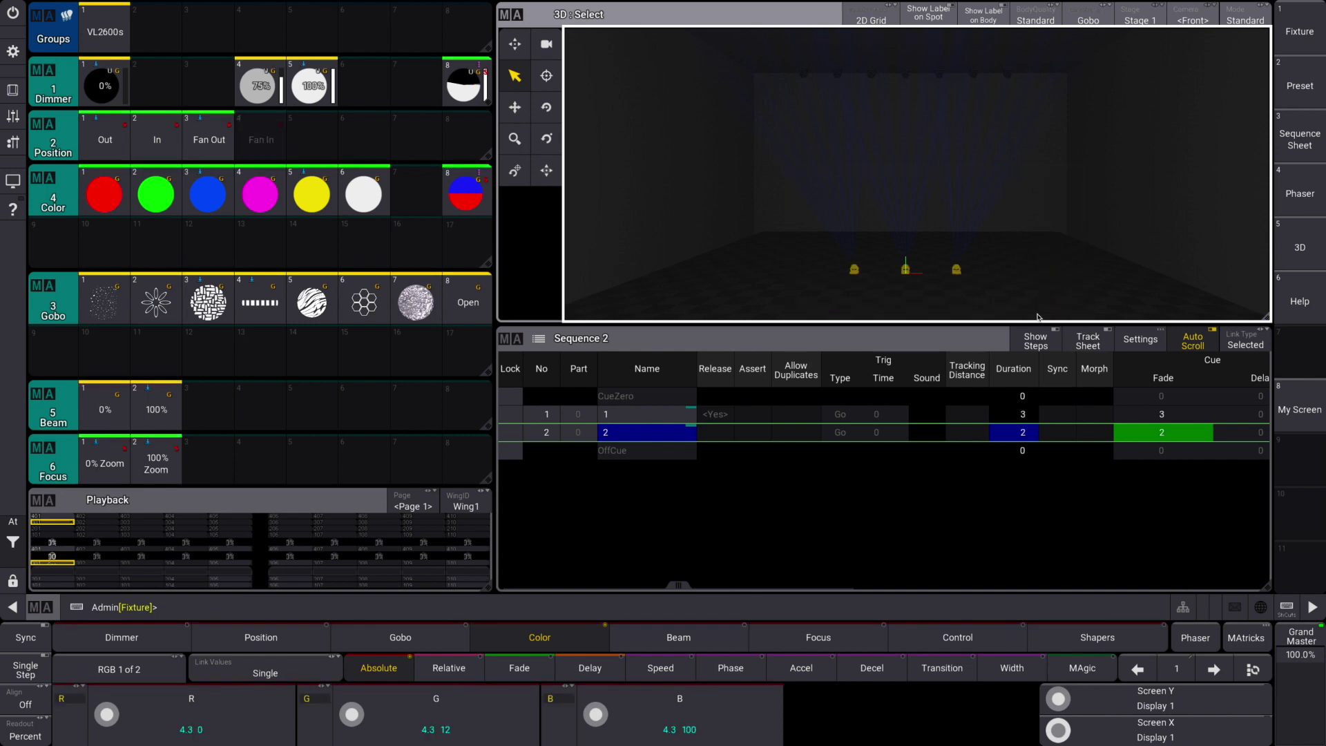
left_click(103, 83)
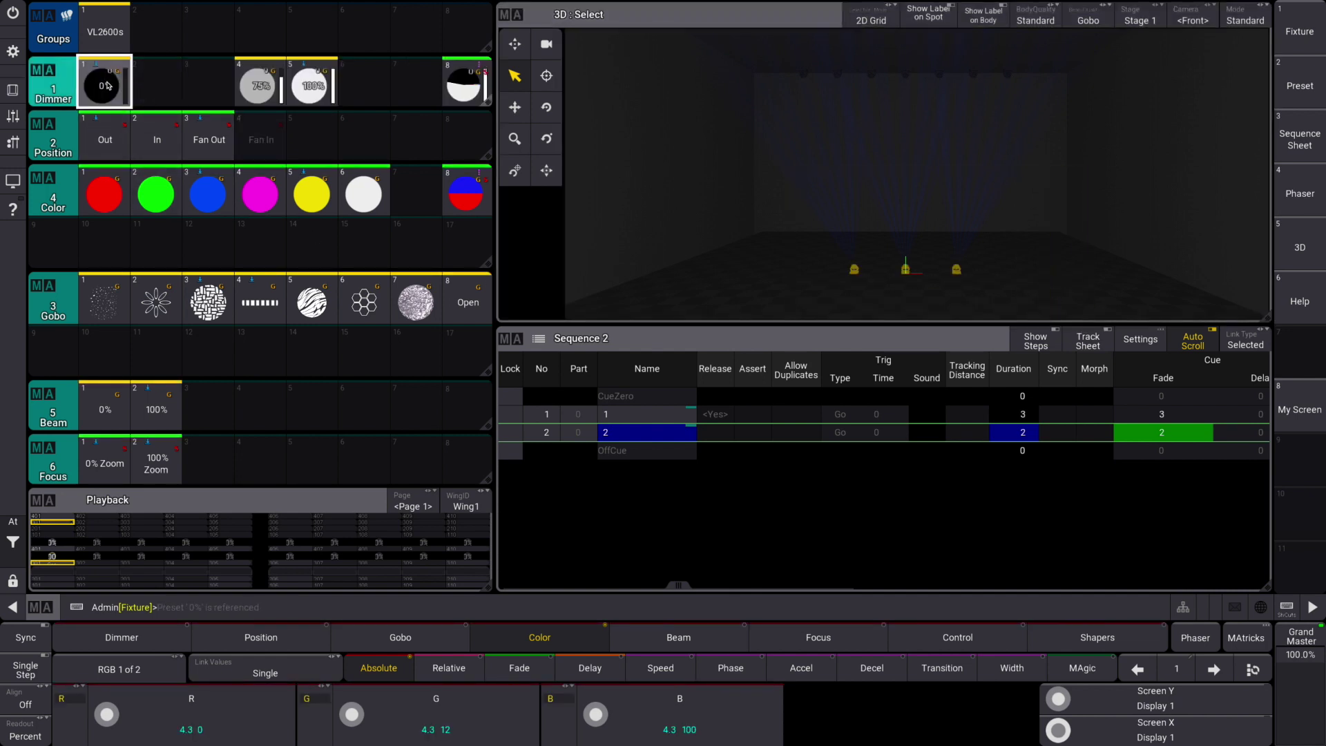
left_click_drag(769, 54, 1077, 111)
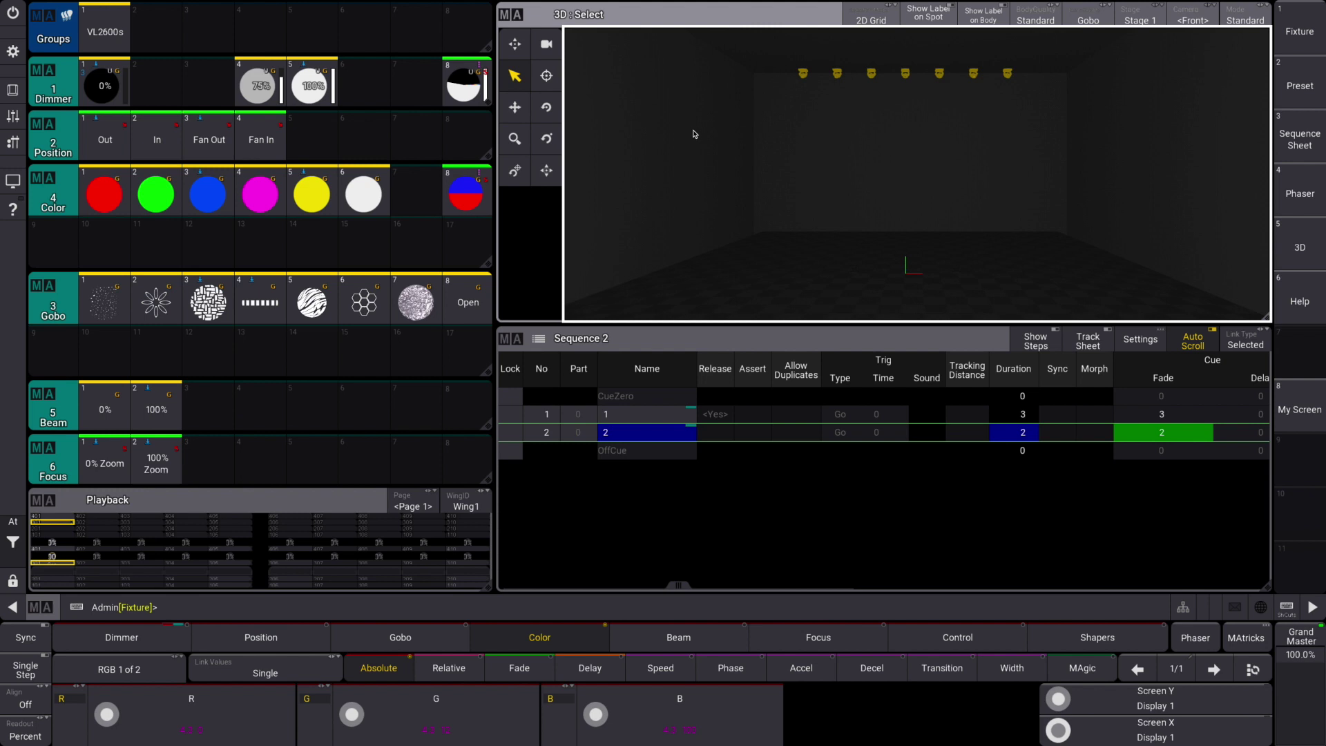
left_click(309, 85)
Give the overhead fixtures the Fan In position, red color, gobo preset 2, 100% Zoom and 100% beam presets
left_click(276, 140)
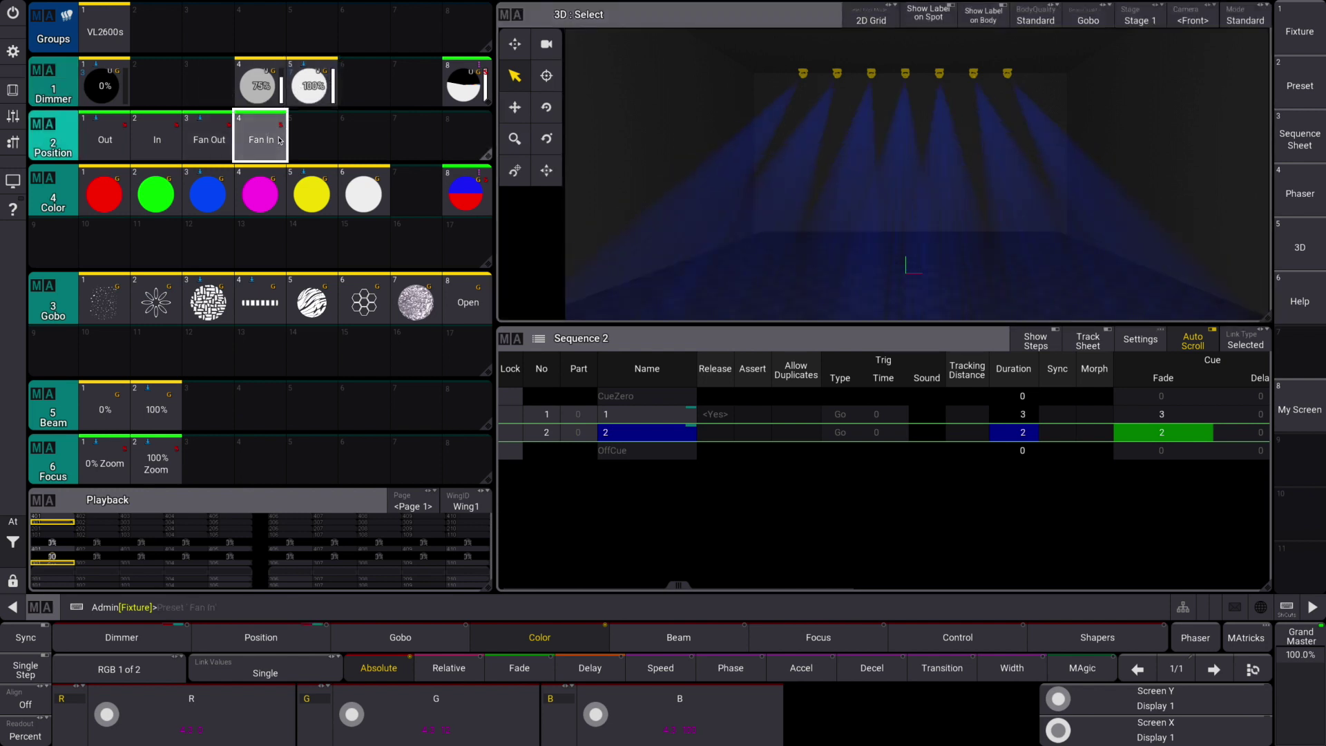
left_click(104, 193)
left_click(166, 309)
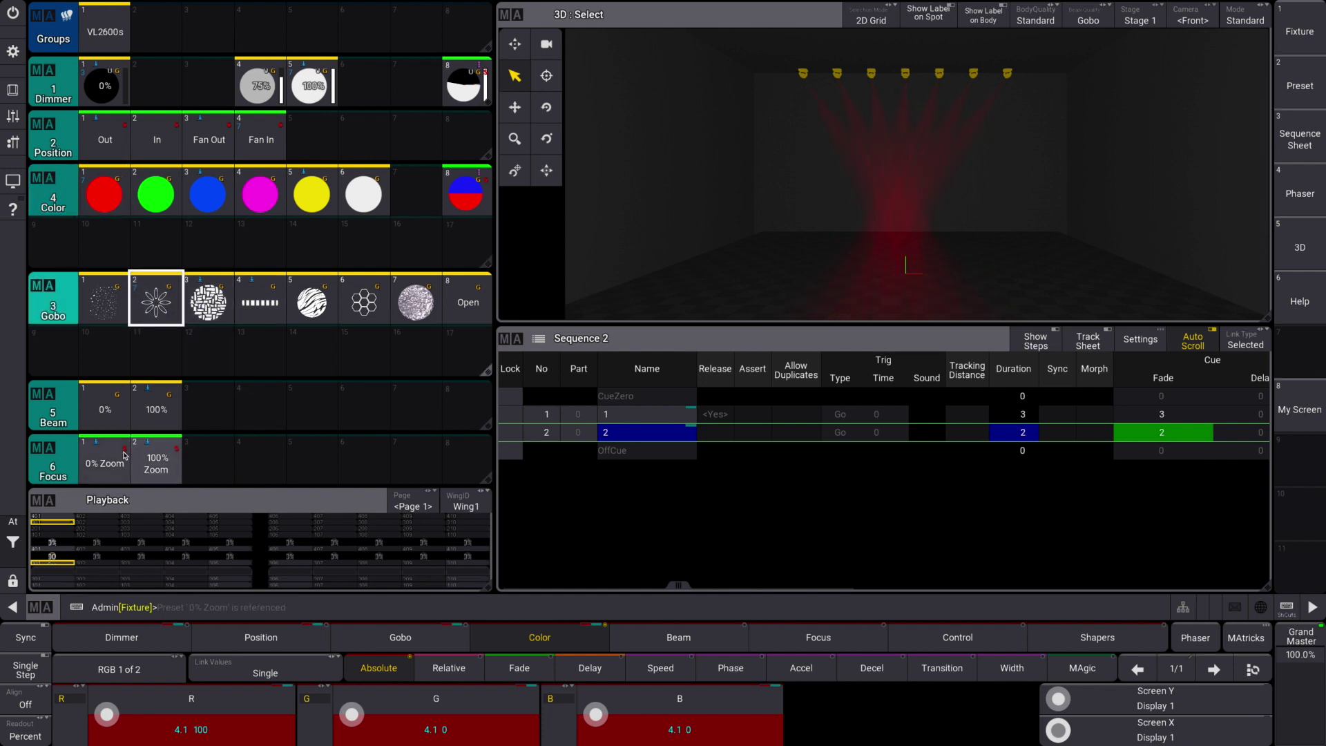
left_click(163, 464)
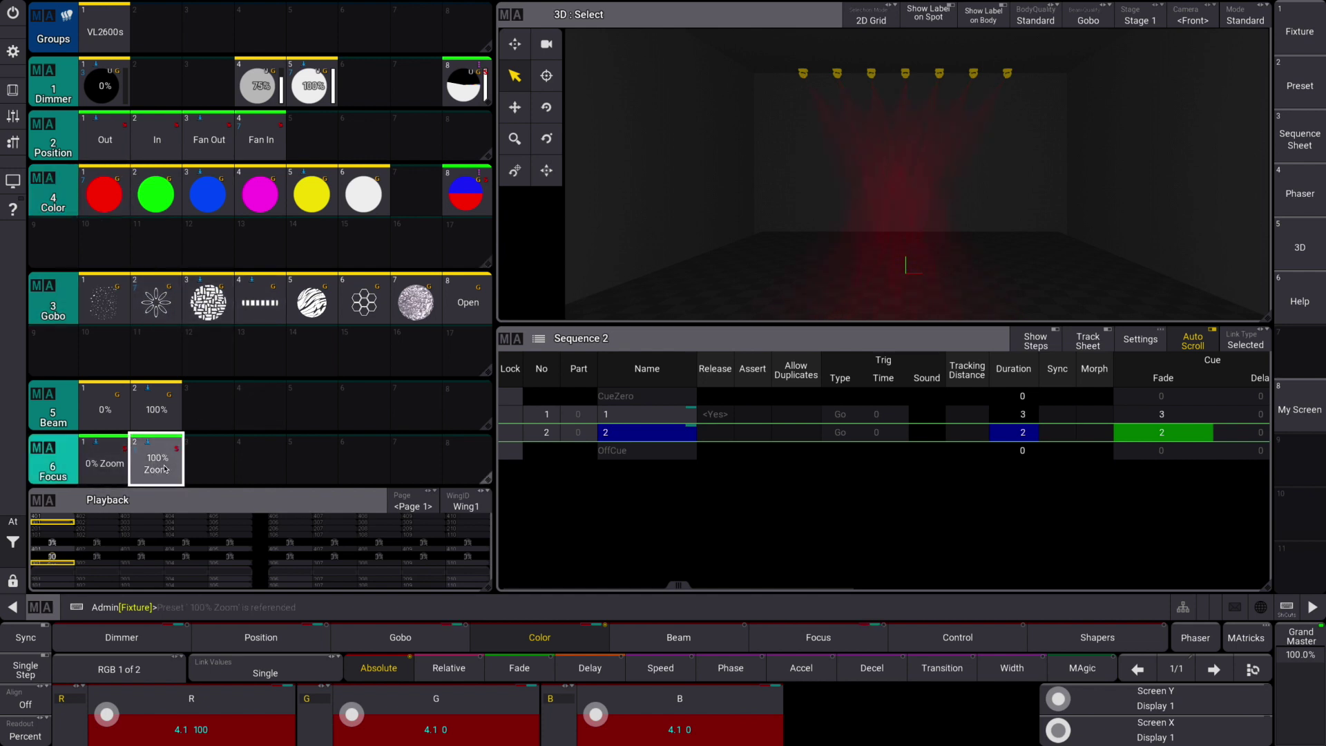
left_click(140, 405)
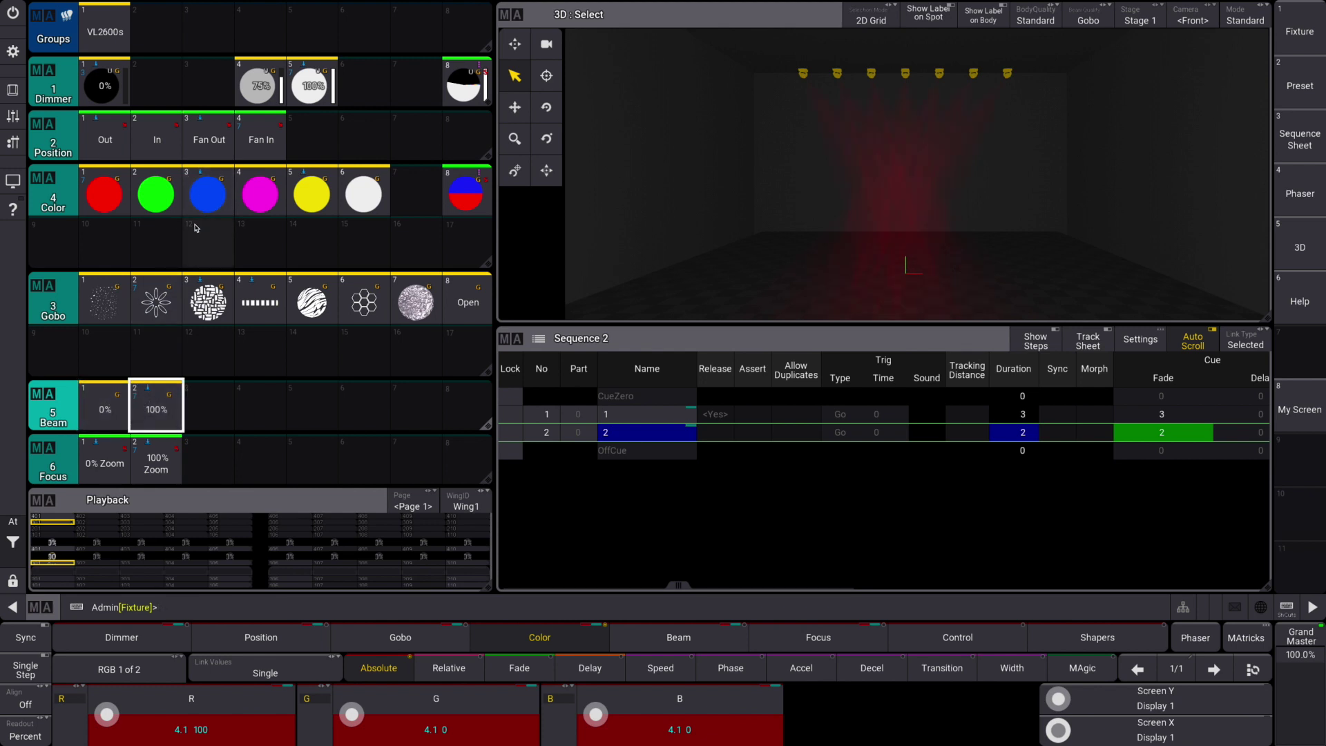
Store the look as cue 3 with a 2-second cue fade and a 3-second cue delay
left_click(13, 90)
left_click(841, 573)
left_click(864, 456)
left_click(1065, 487)
left_click(864, 515)
left_click(1018, 488)
key("t")
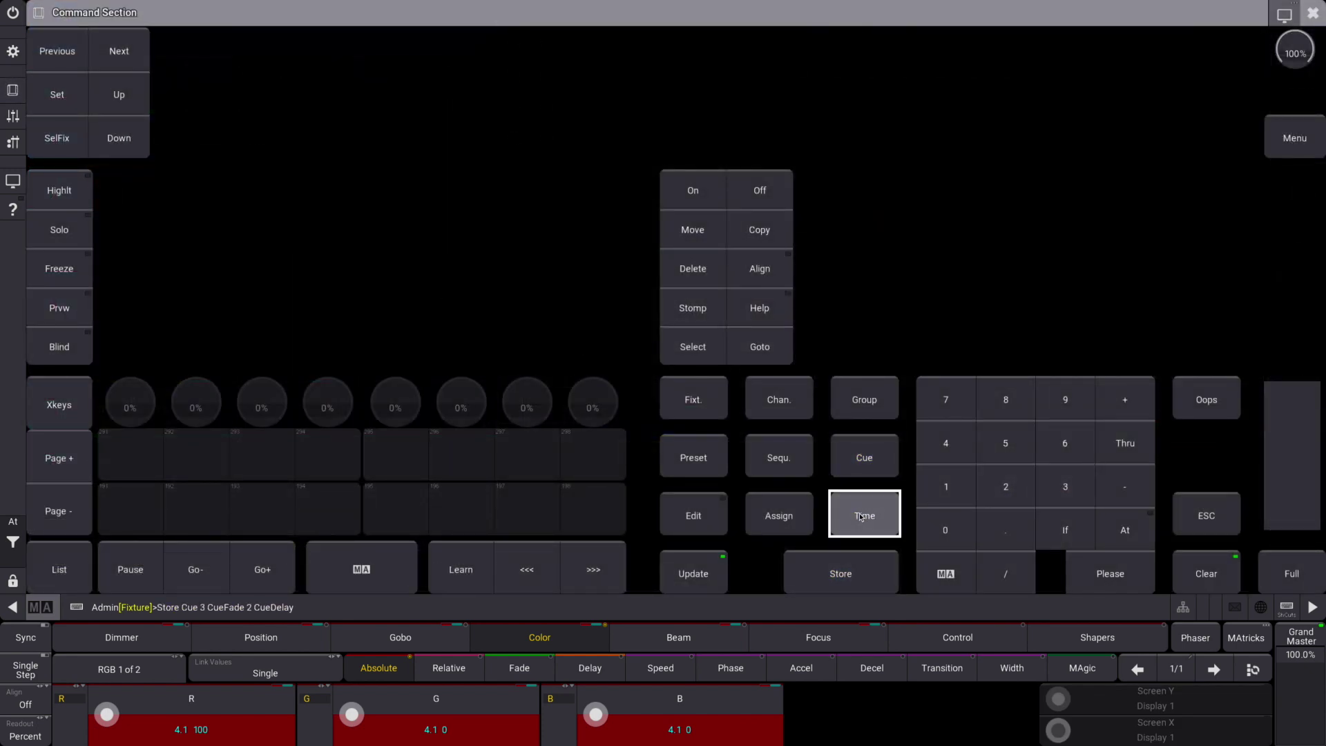
left_click(1067, 486)
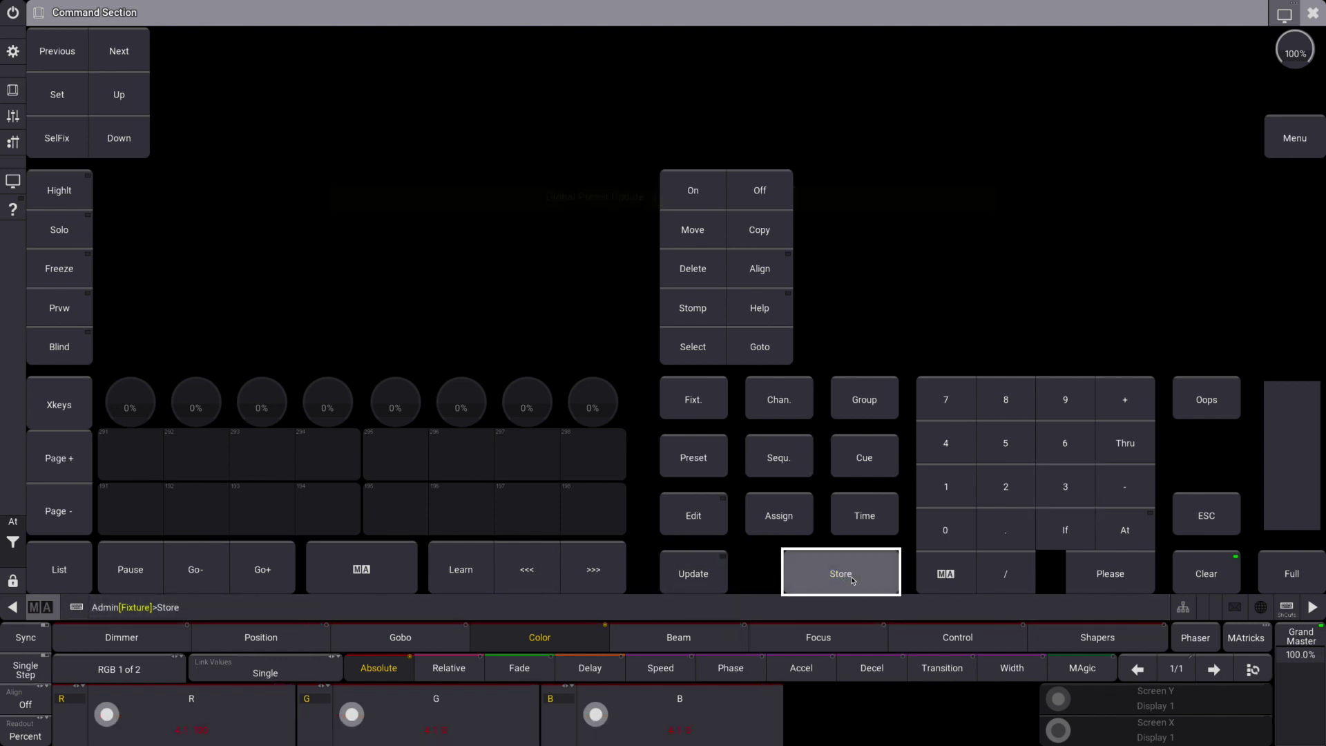
key("Return")
key("s")
left_click(1316, 11)
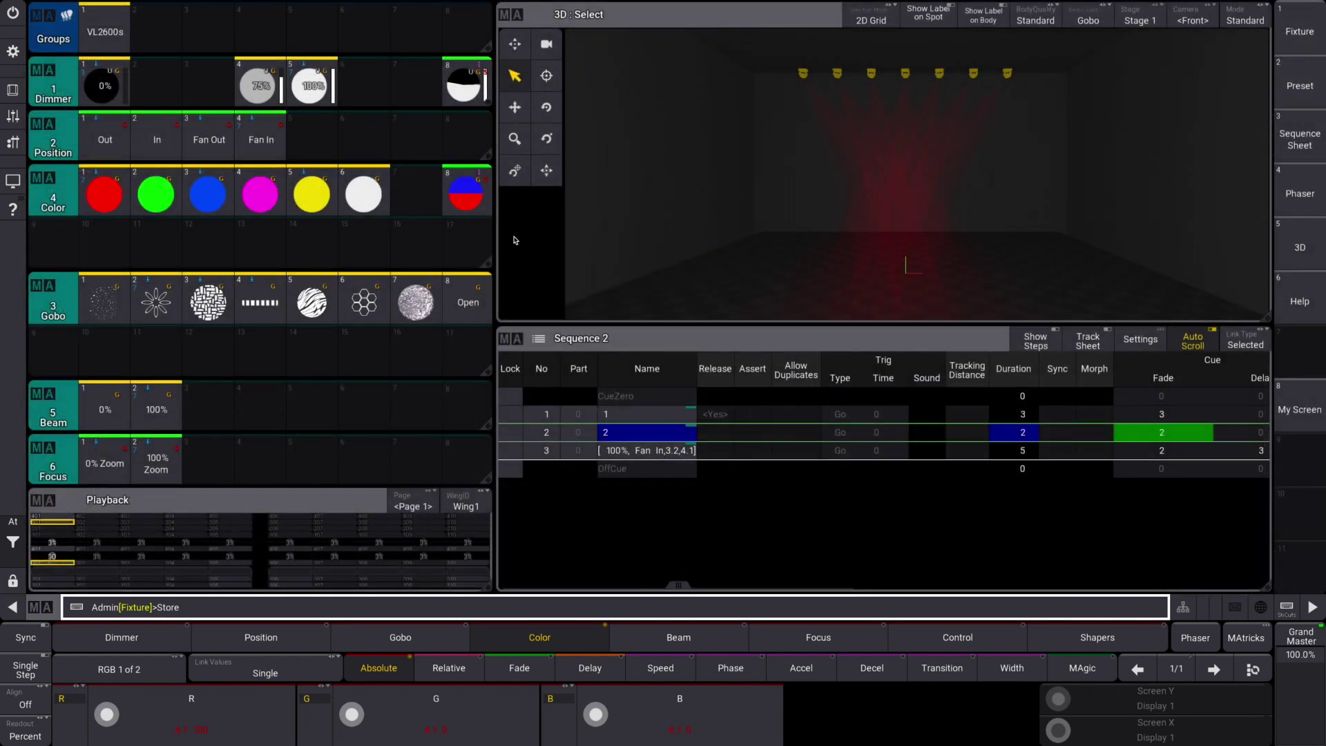
Clear the programmer and run cue 3 from the playback executor
left_click_drag(680, 585, 737, 585)
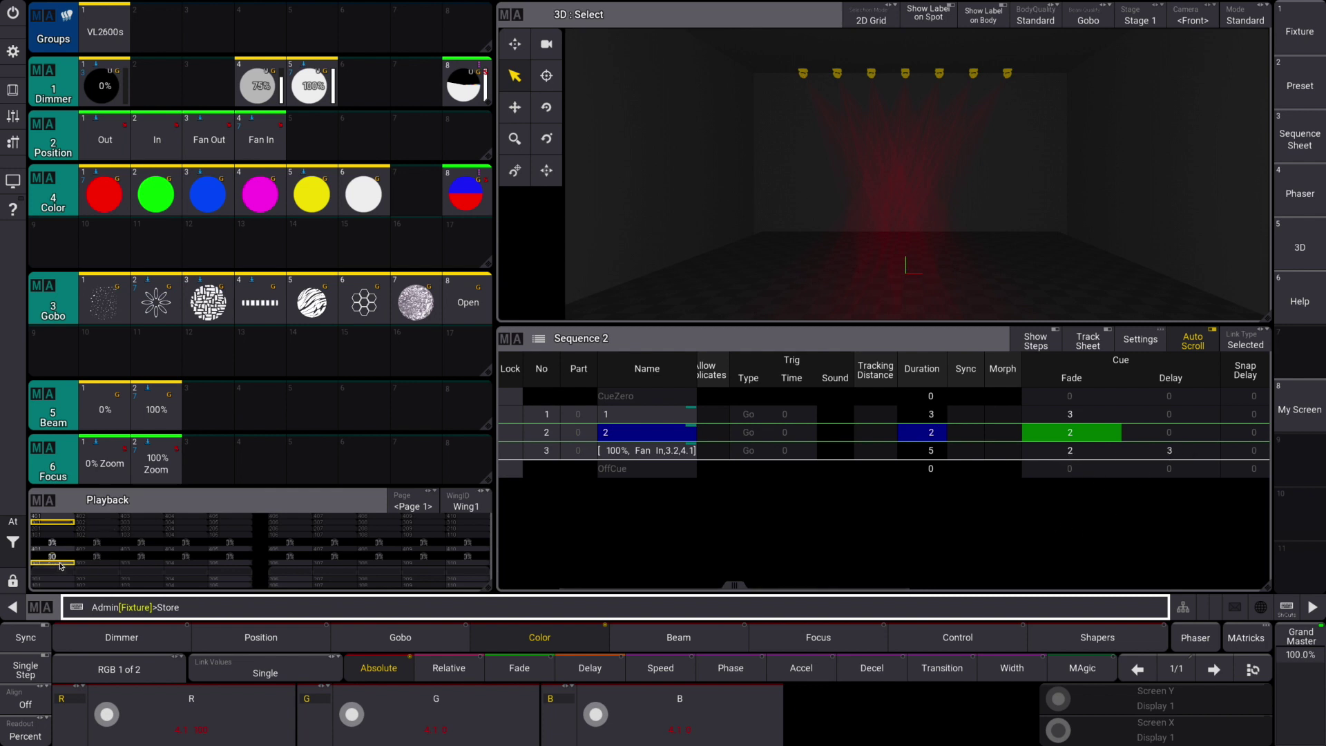
left_click(13, 116)
left_click(1221, 561)
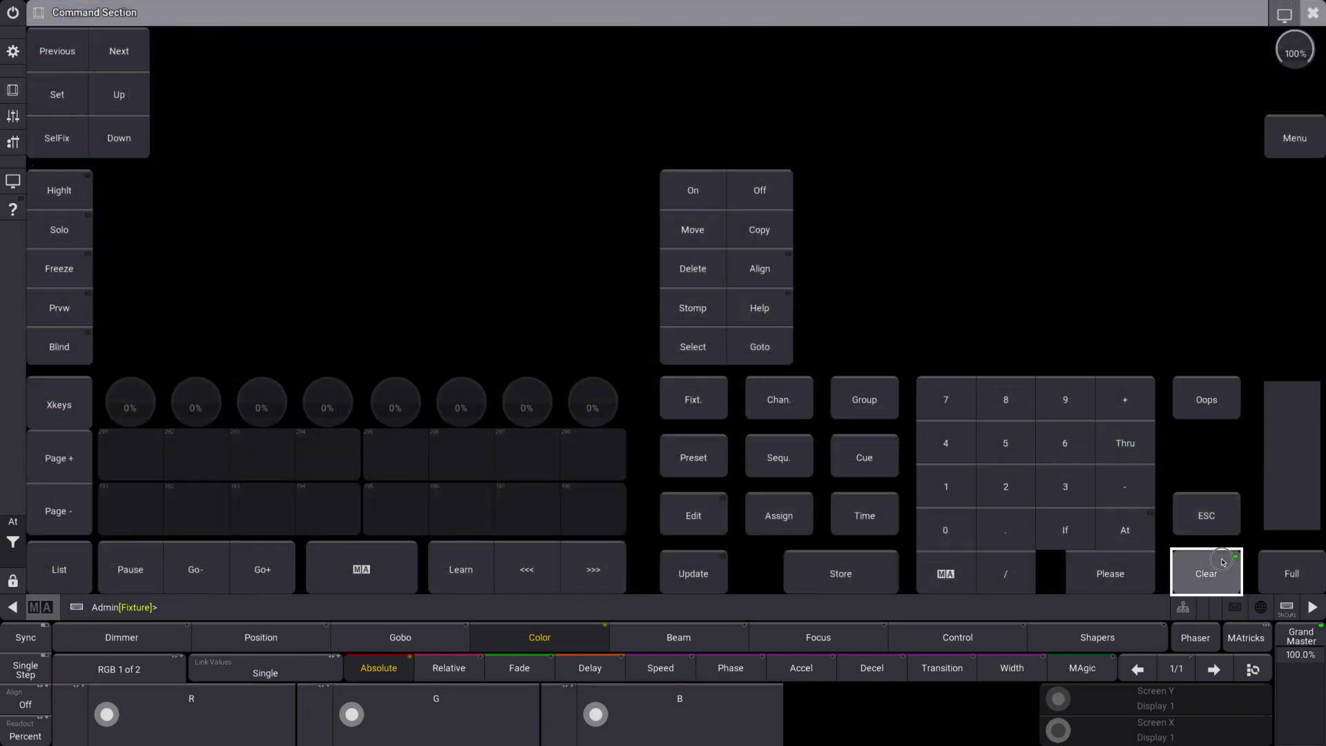
left_click(1312, 13)
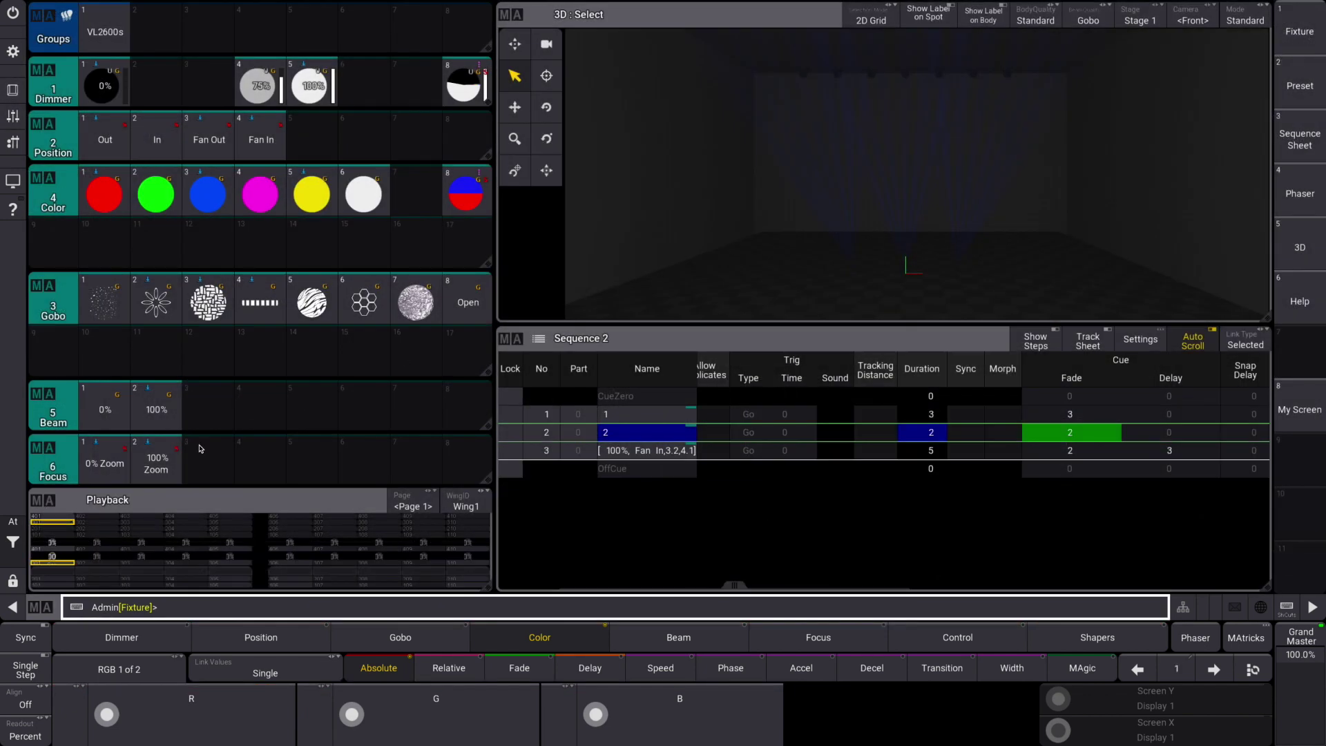
left_click(59, 565)
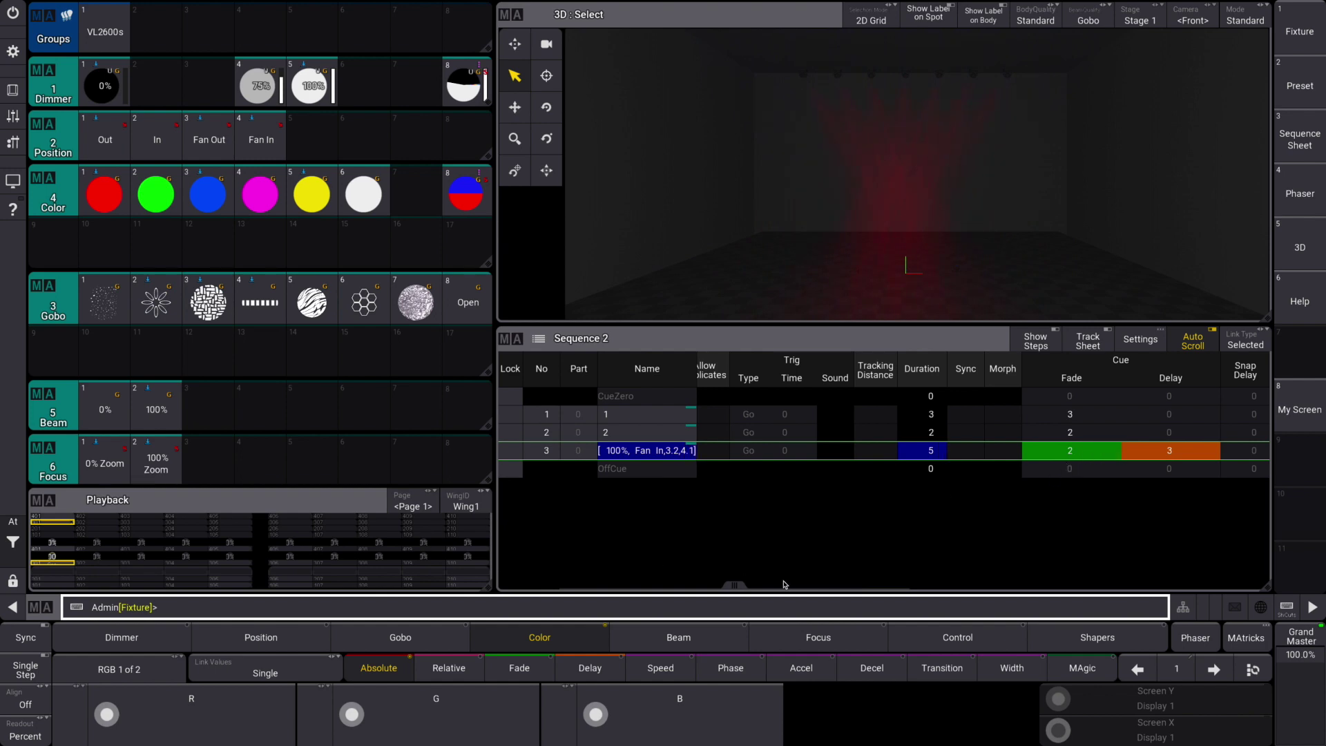
Rename the third cue as 3 and play cues 1, 2 and 3 in order from the executor
left_click(651, 472)
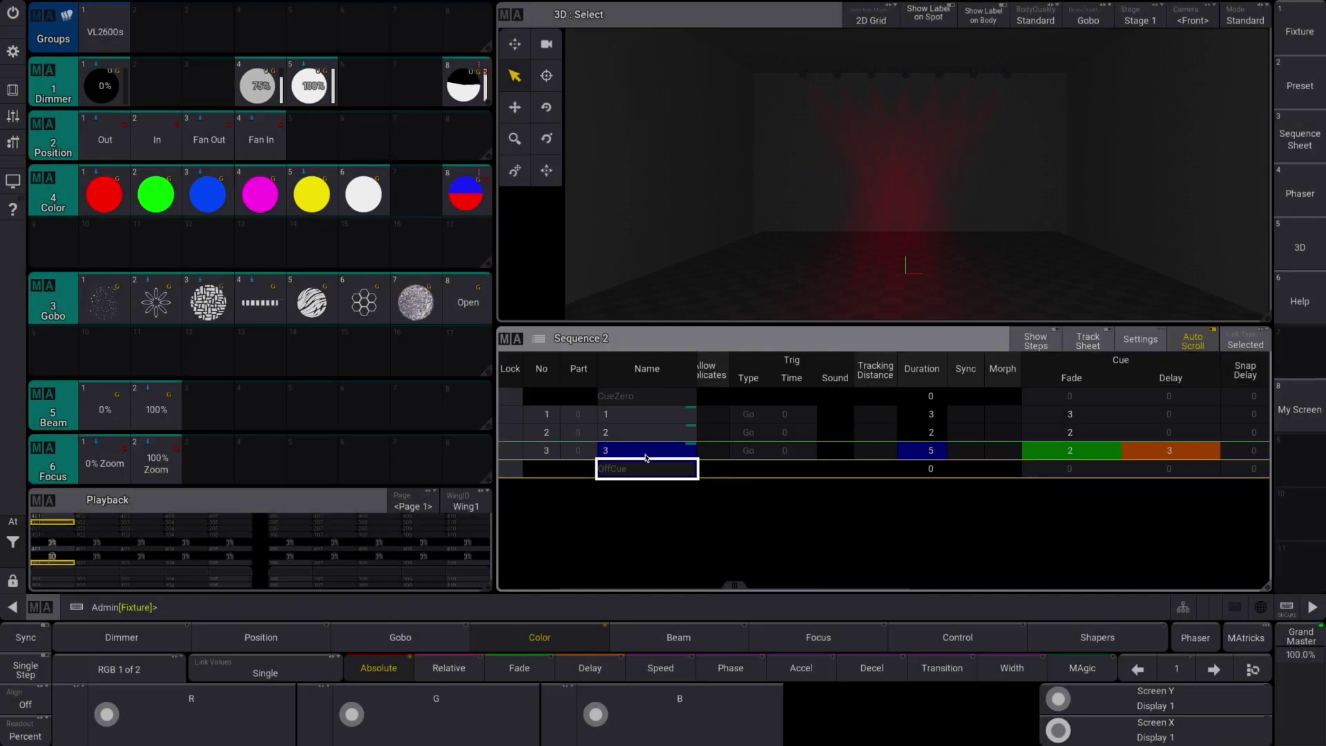
left_click(51, 565)
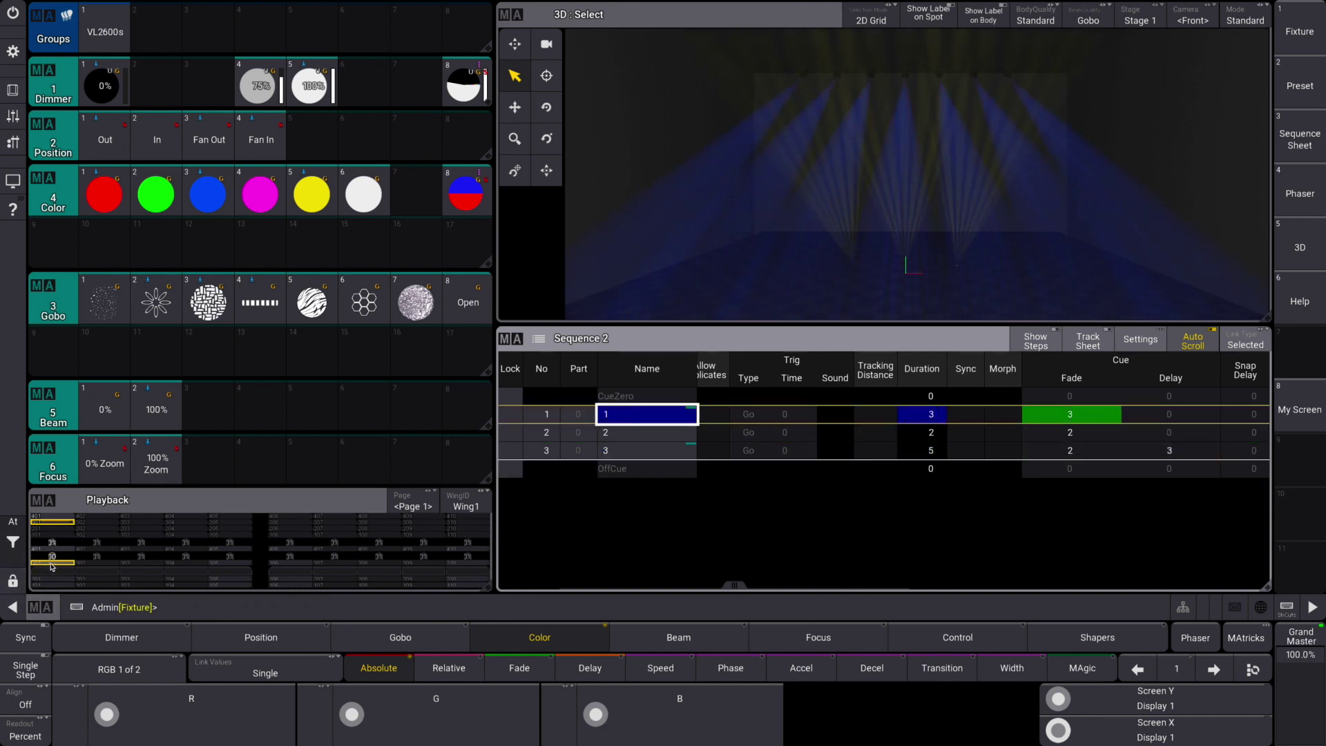
left_click(51, 565)
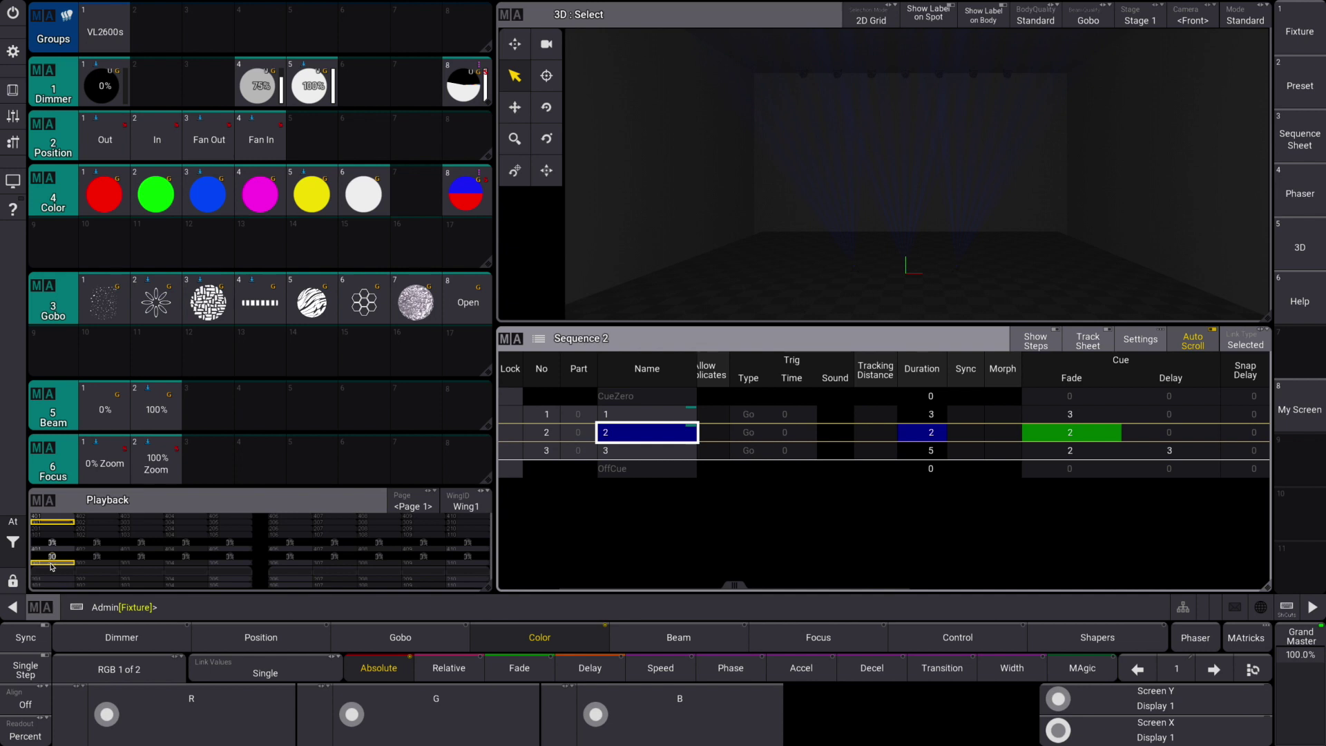
left_click(52, 564)
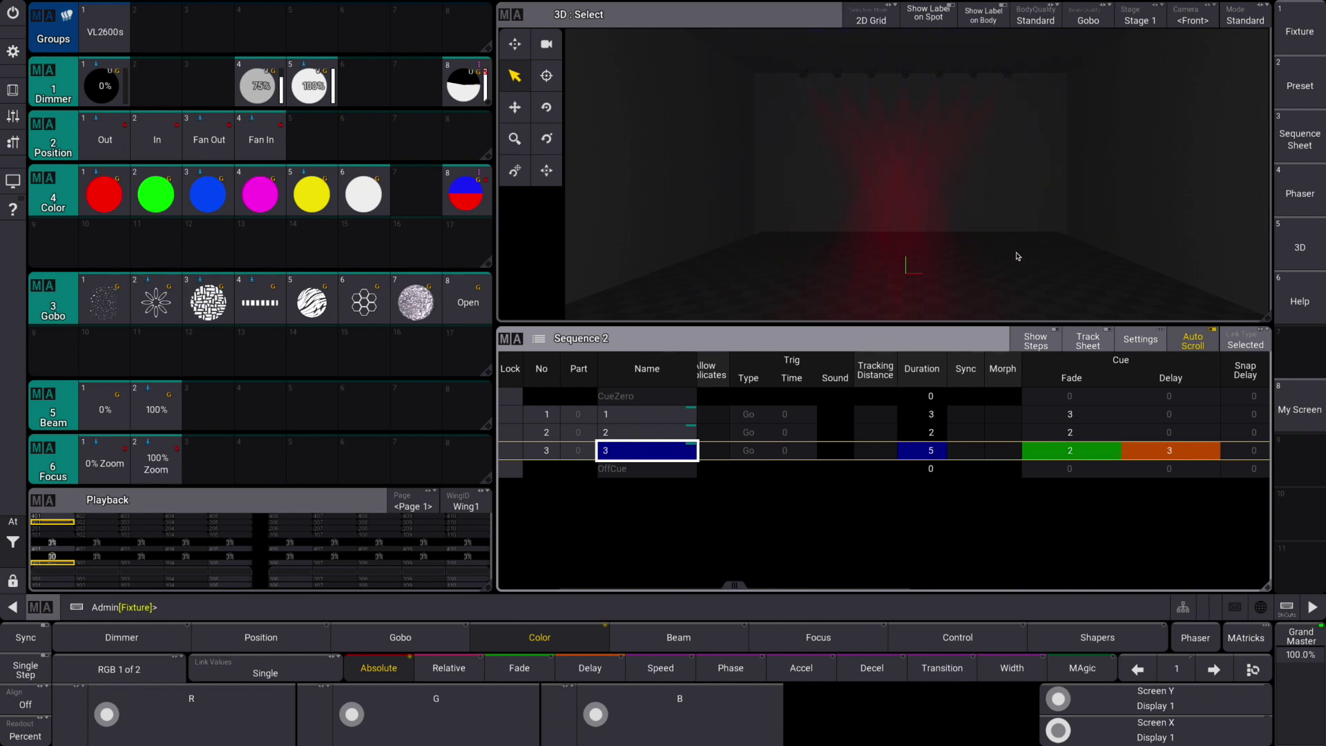
Set the MIB mode of cues 3 and 1 to Early in the sequence sheet
left_click_drag(734, 585, 1083, 565)
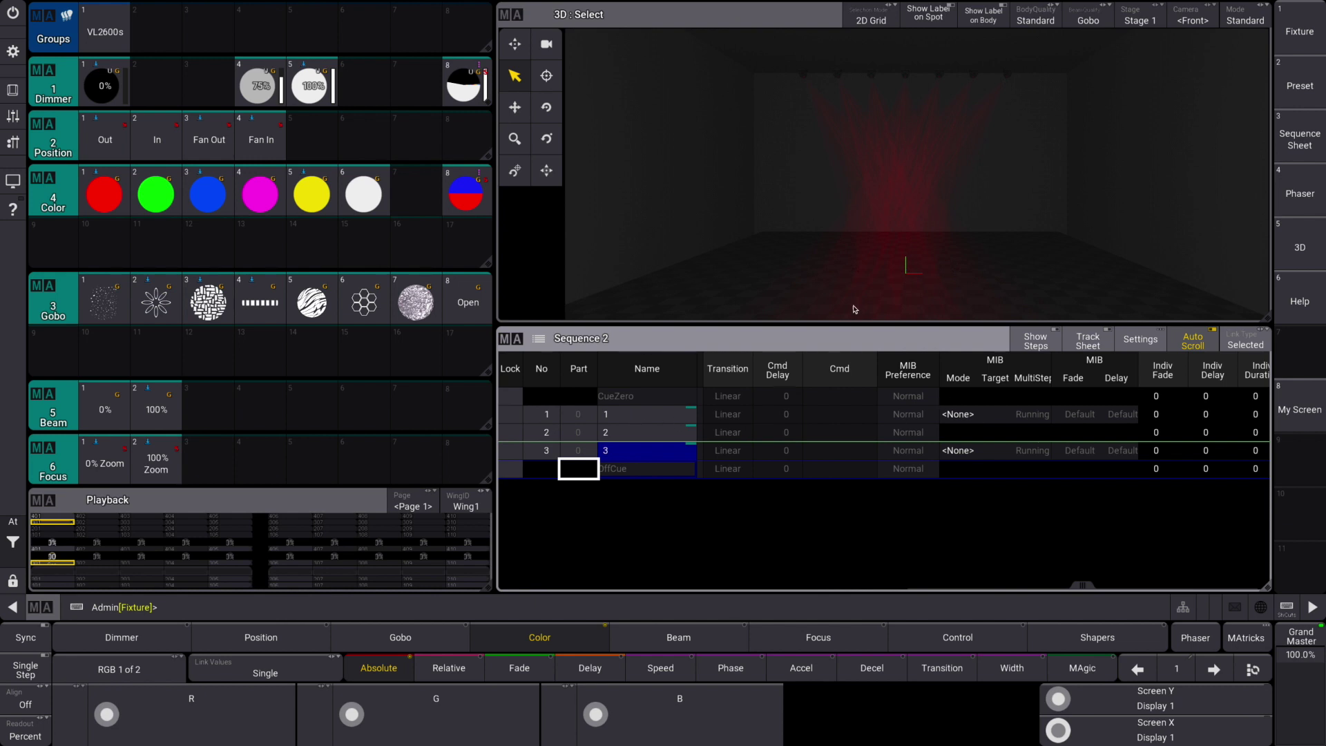
left_click(958, 451)
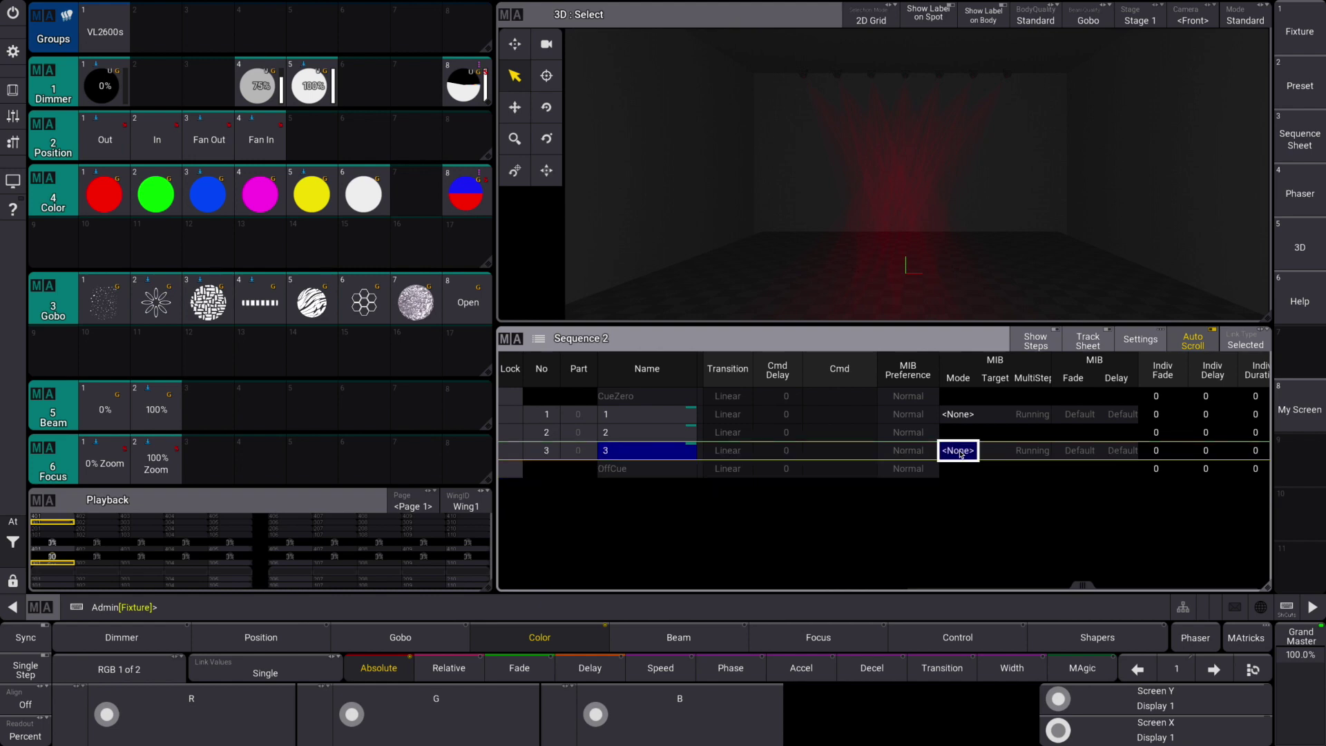
left_click(960, 454)
left_click(953, 515)
left_click(973, 414)
left_click(974, 415)
left_click(962, 476)
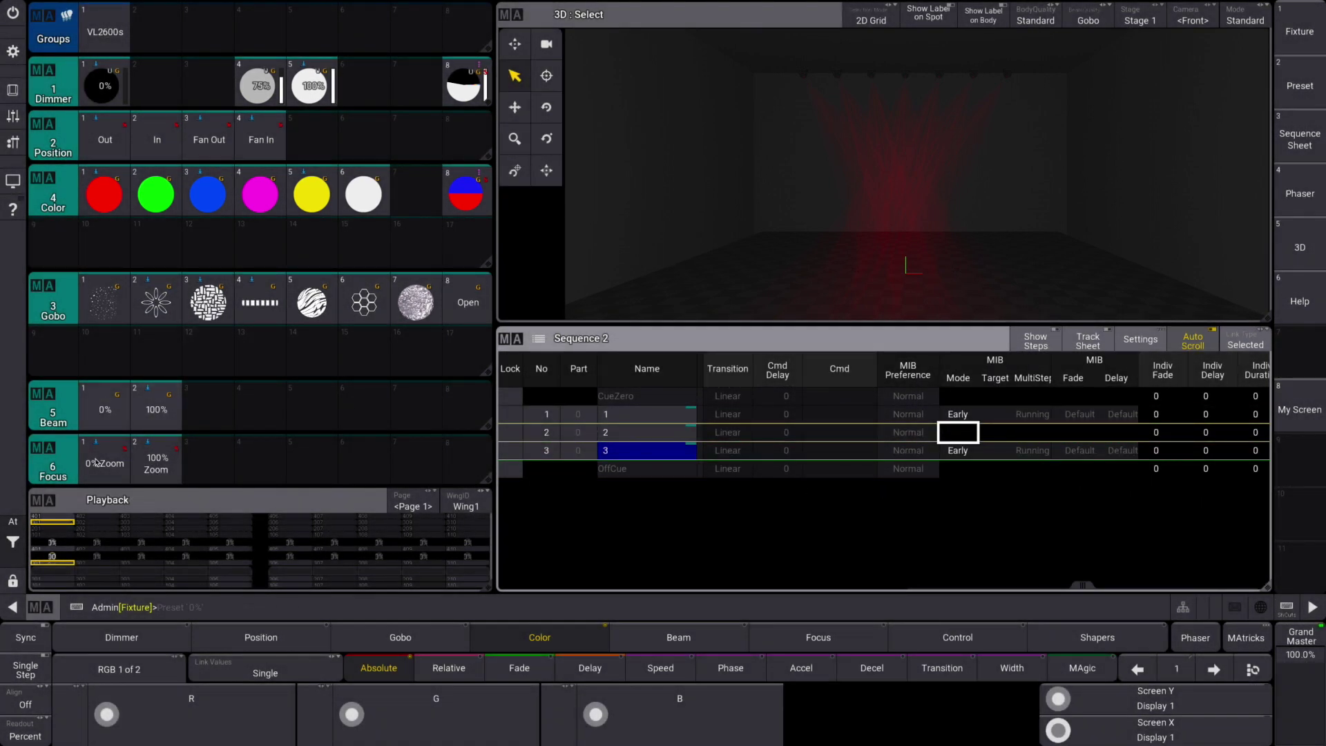
Play cues 1 to 3 again from the executor to check the Early MIB behavior in the 3D view
left_click(62, 565)
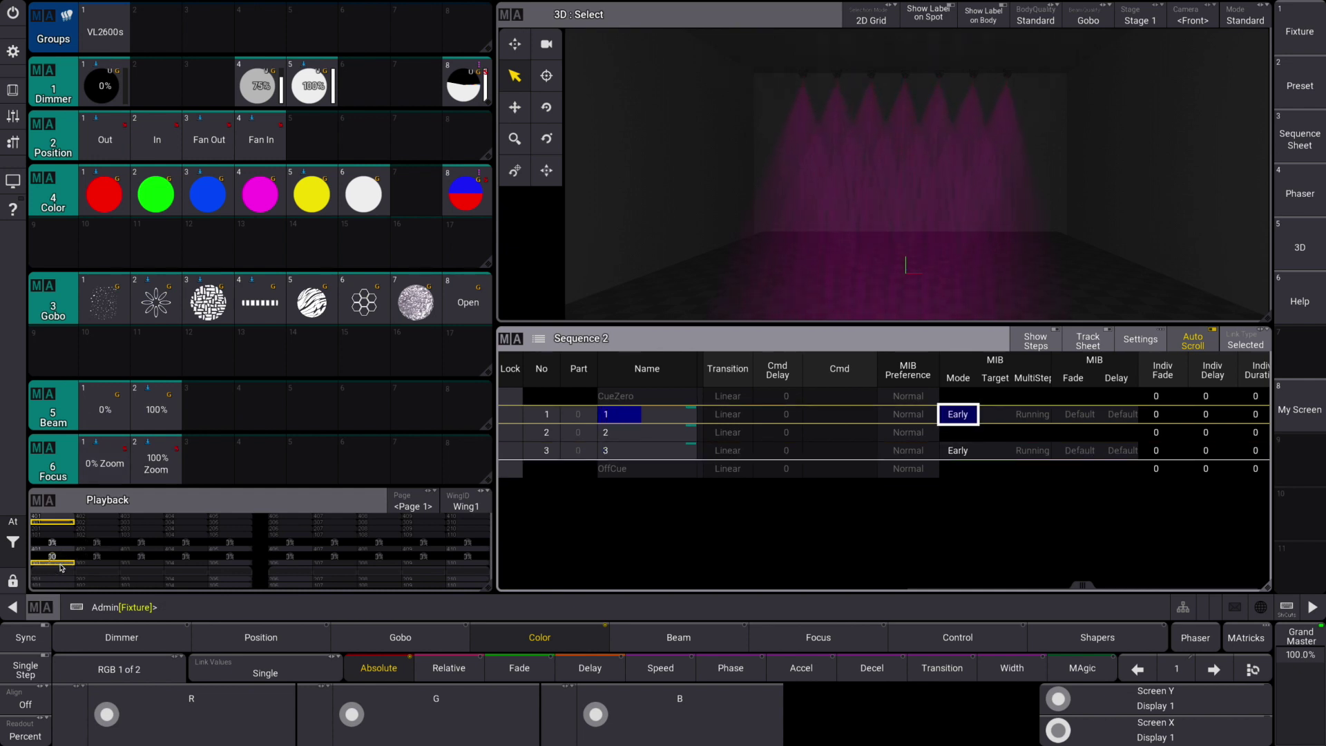
left_click(62, 565)
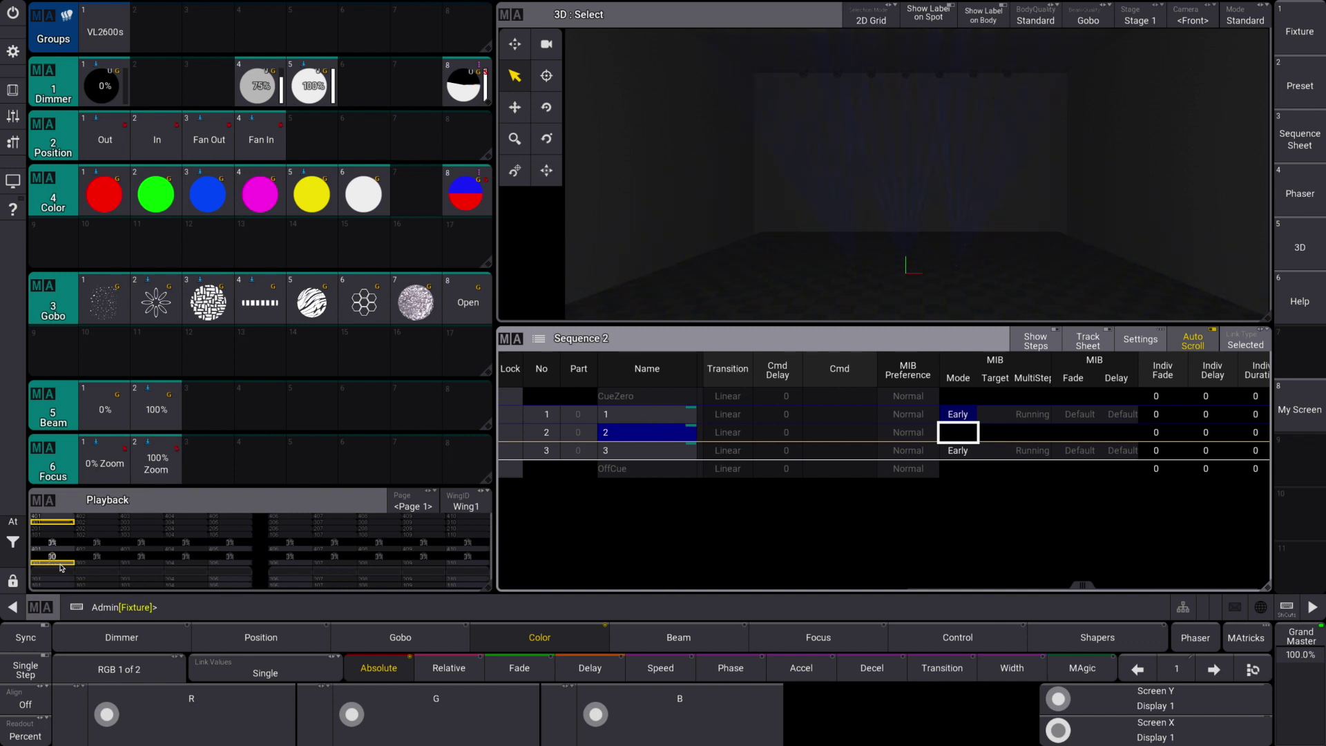
left_click(62, 565)
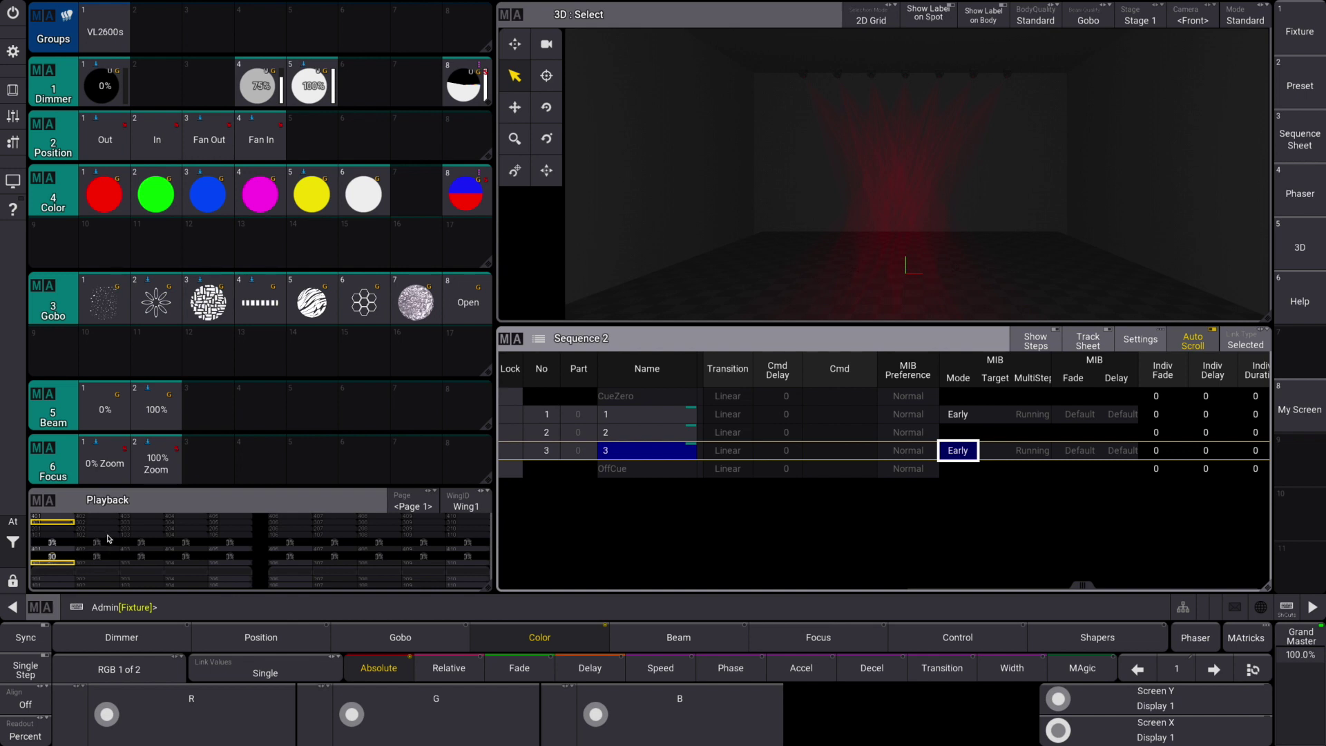
Select the VL2600s group and apply the blue-and-red color preset 8 and the multi-step dimmer preset 8
left_click(105, 42)
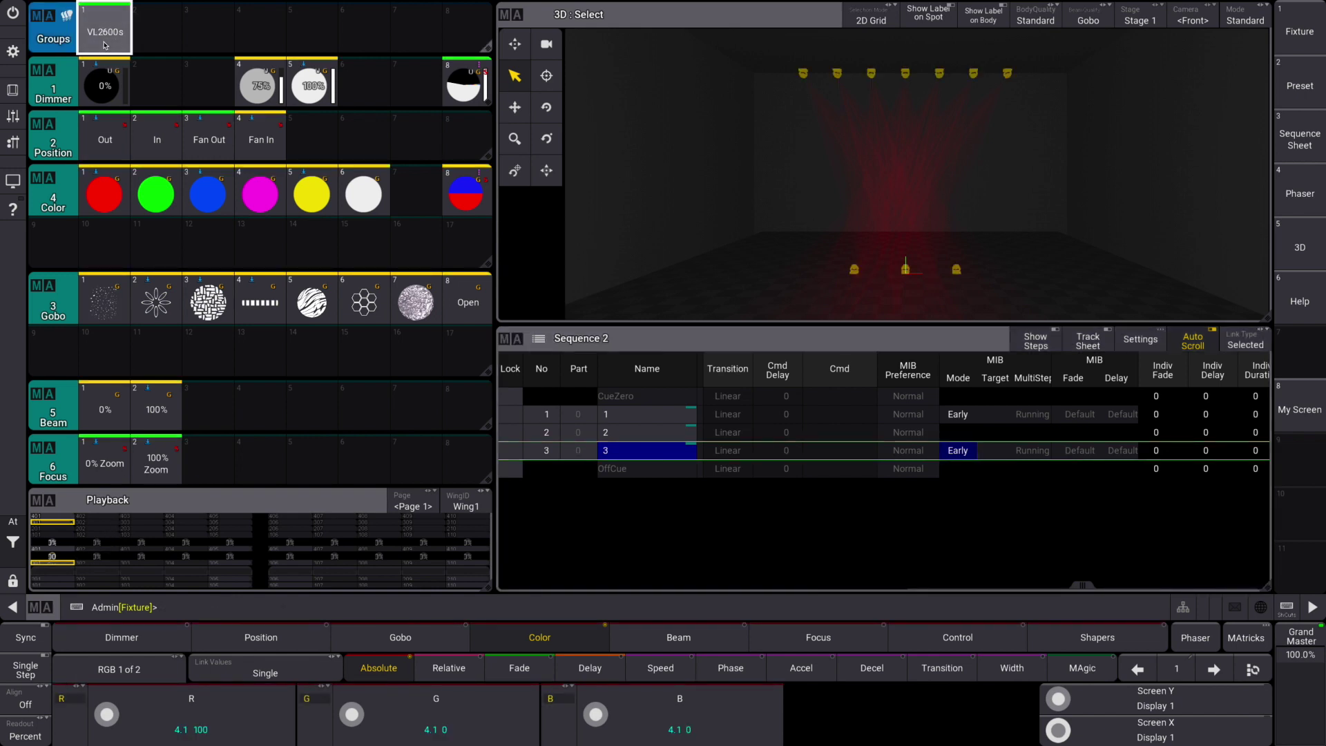
left_click(478, 197)
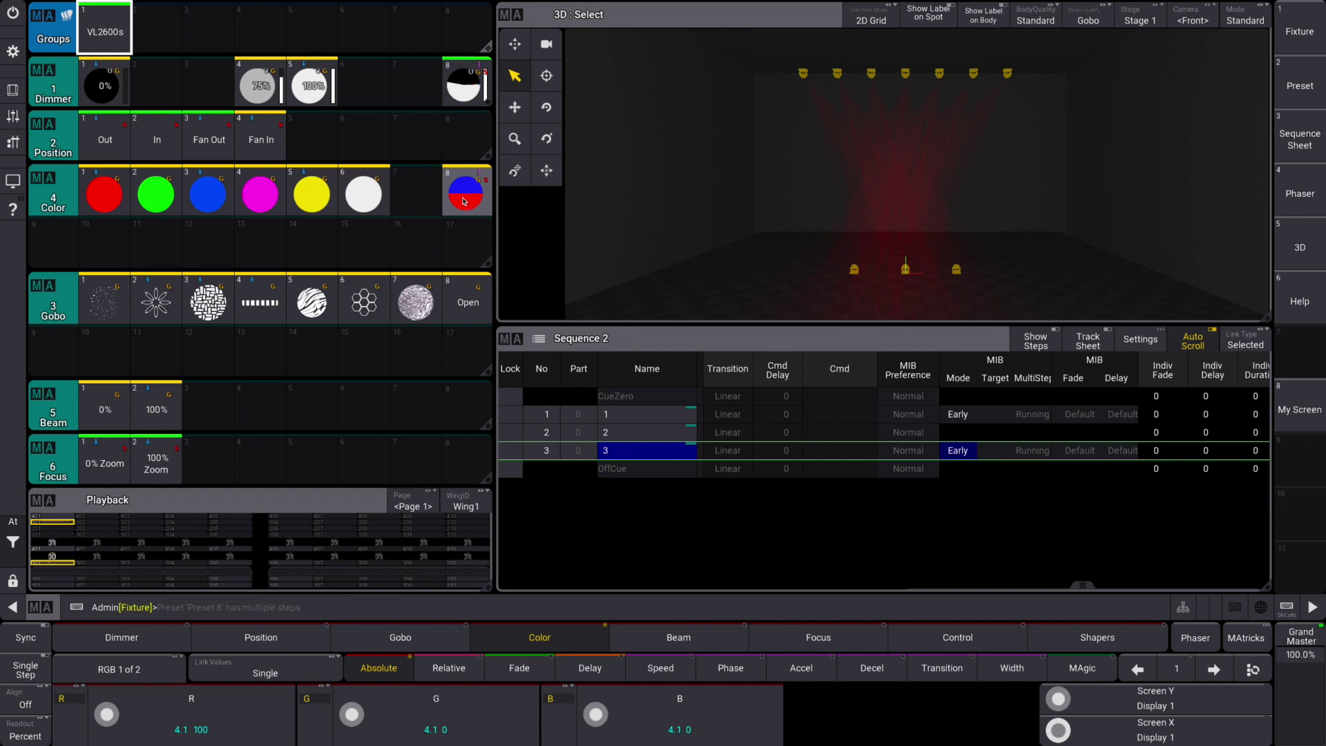
left_click(459, 84)
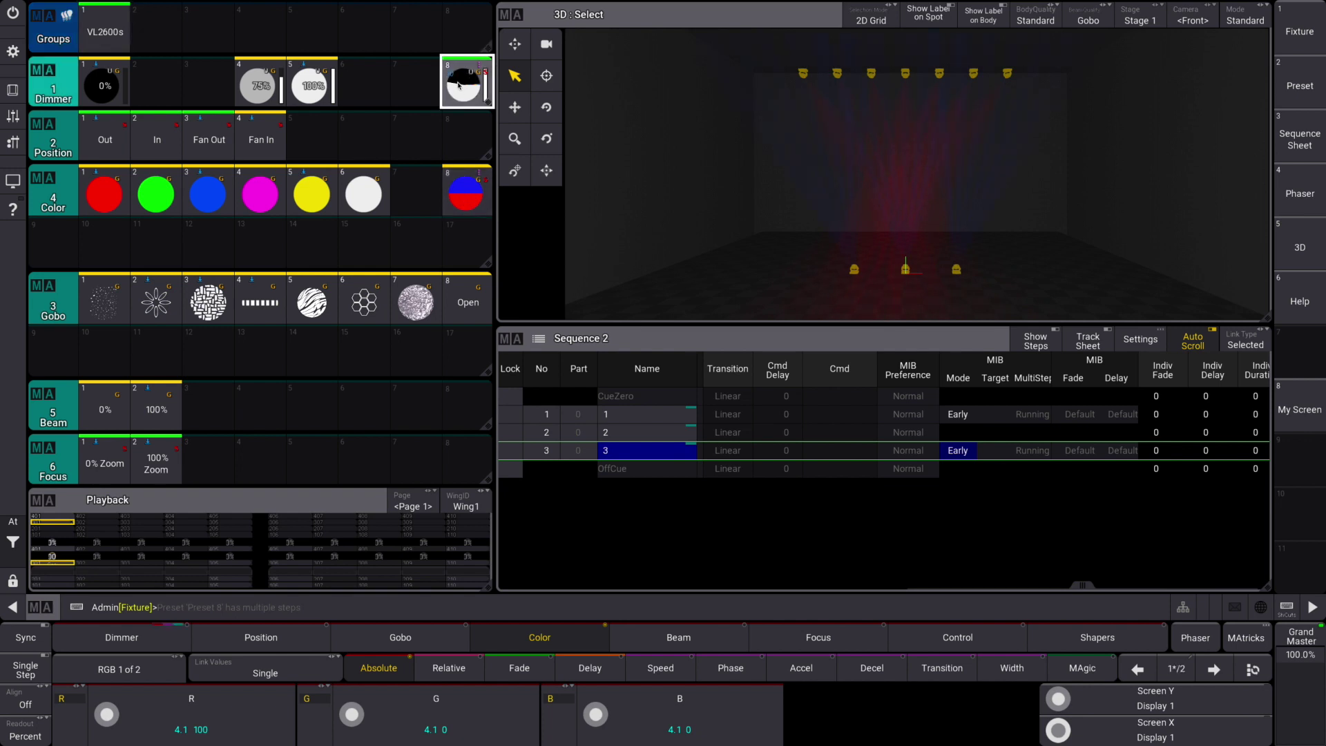
Select only the three floor fixtures in the 3D view and set their dimmer to 0 in both phaser steps
left_click_drag(807, 229, 1008, 289)
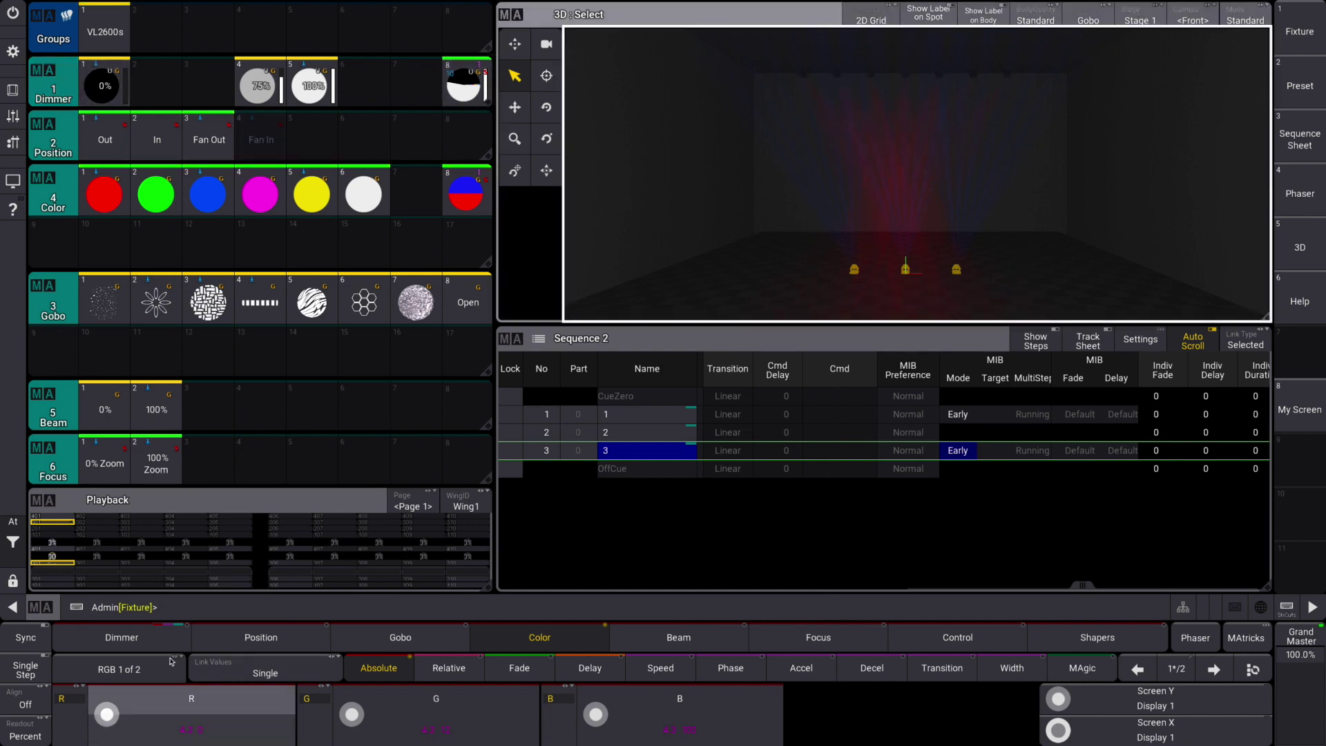
left_click(144, 647)
left_click(191, 721)
left_click(401, 436)
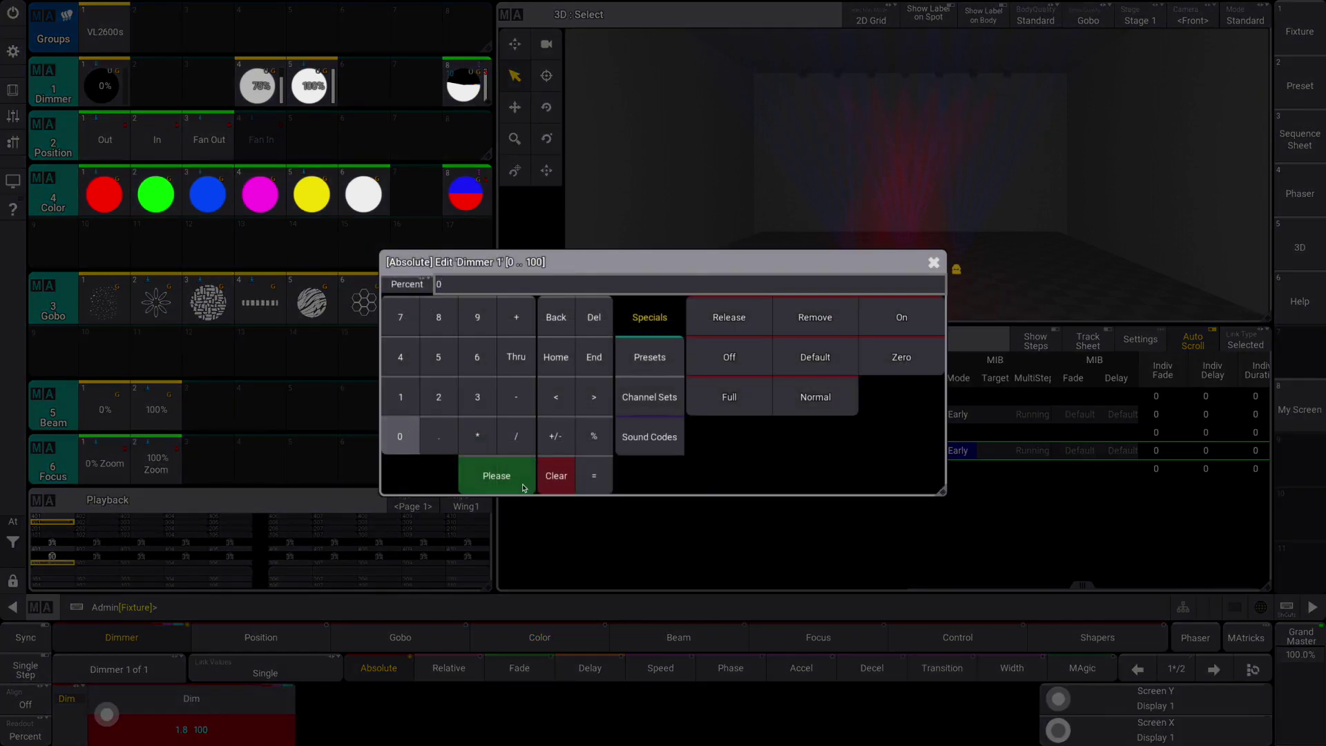
left_click(497, 476)
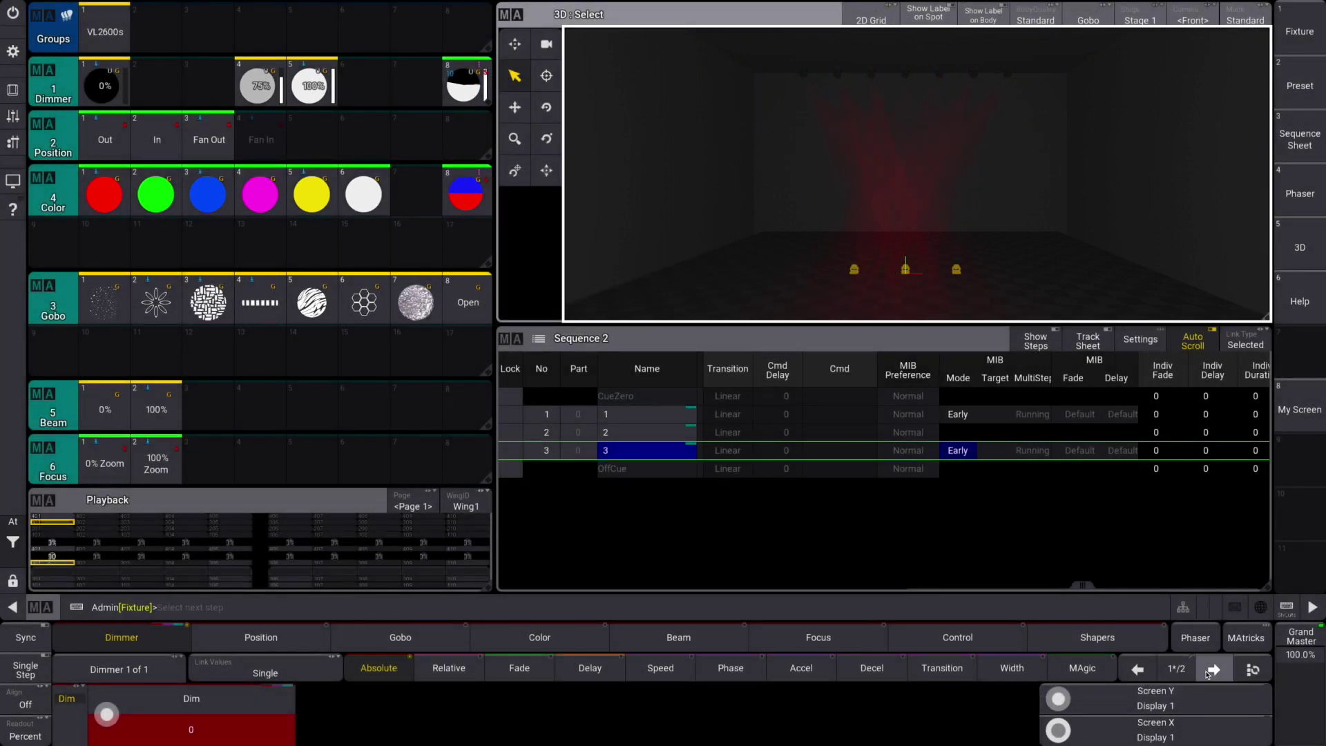
left_click(191, 721)
left_click(401, 435)
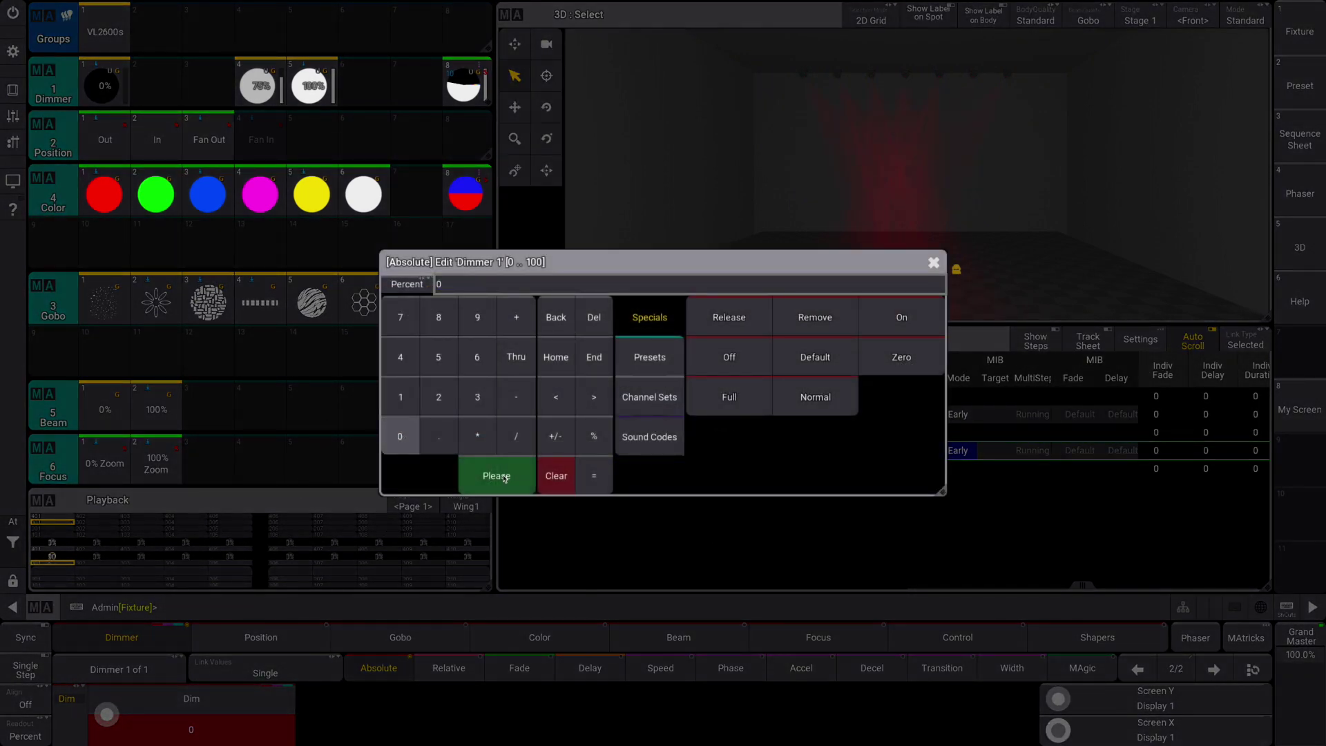
left_click(497, 475)
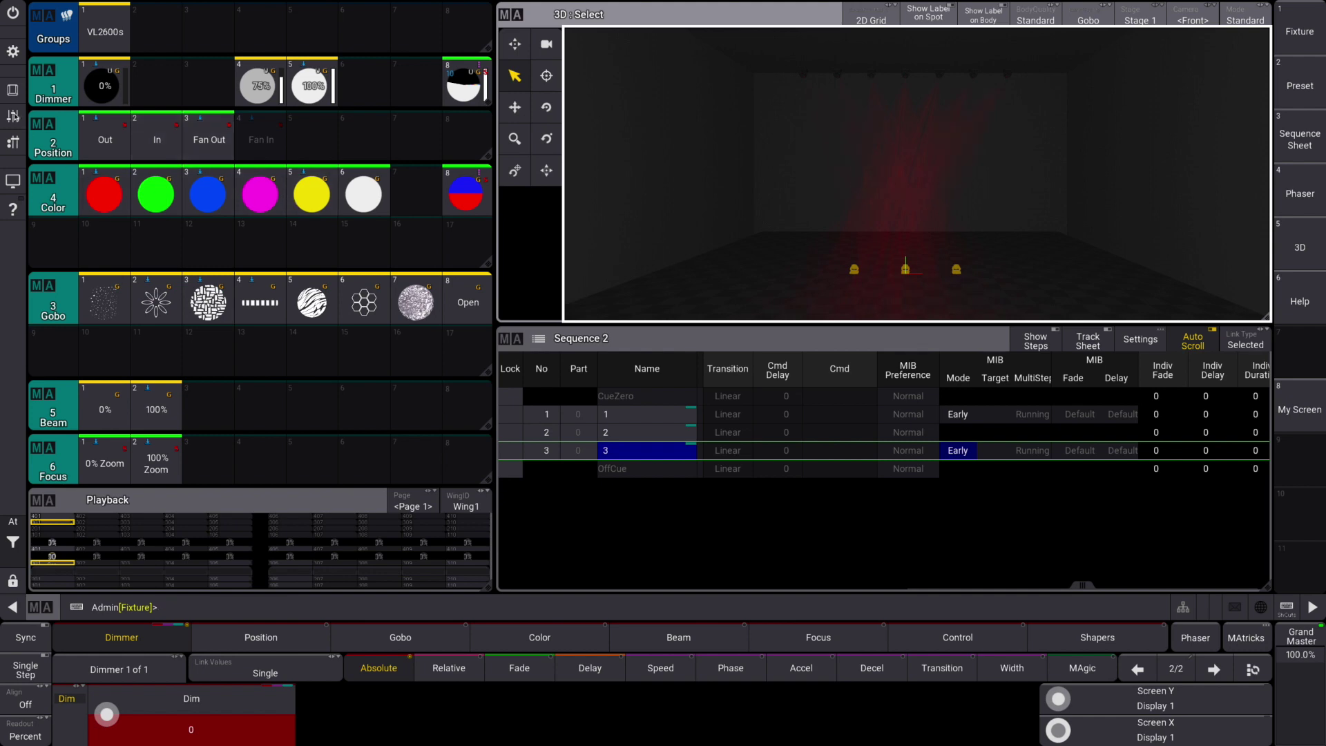
Store the current programmer look as cue 4 with a cue time of 2 seconds
left_click(12, 91)
left_click(840, 573)
left_click(863, 456)
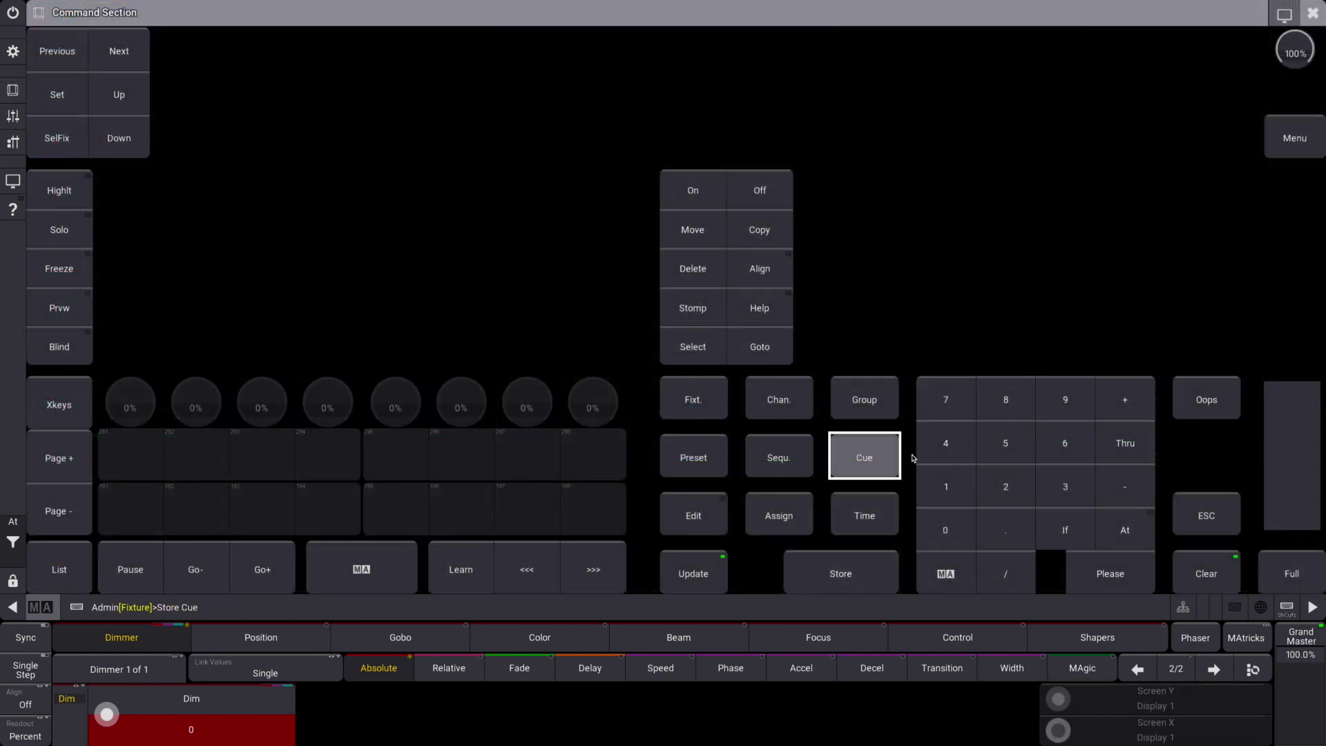
left_click(955, 447)
left_click(864, 515)
left_click(1006, 486)
left_click(1110, 573)
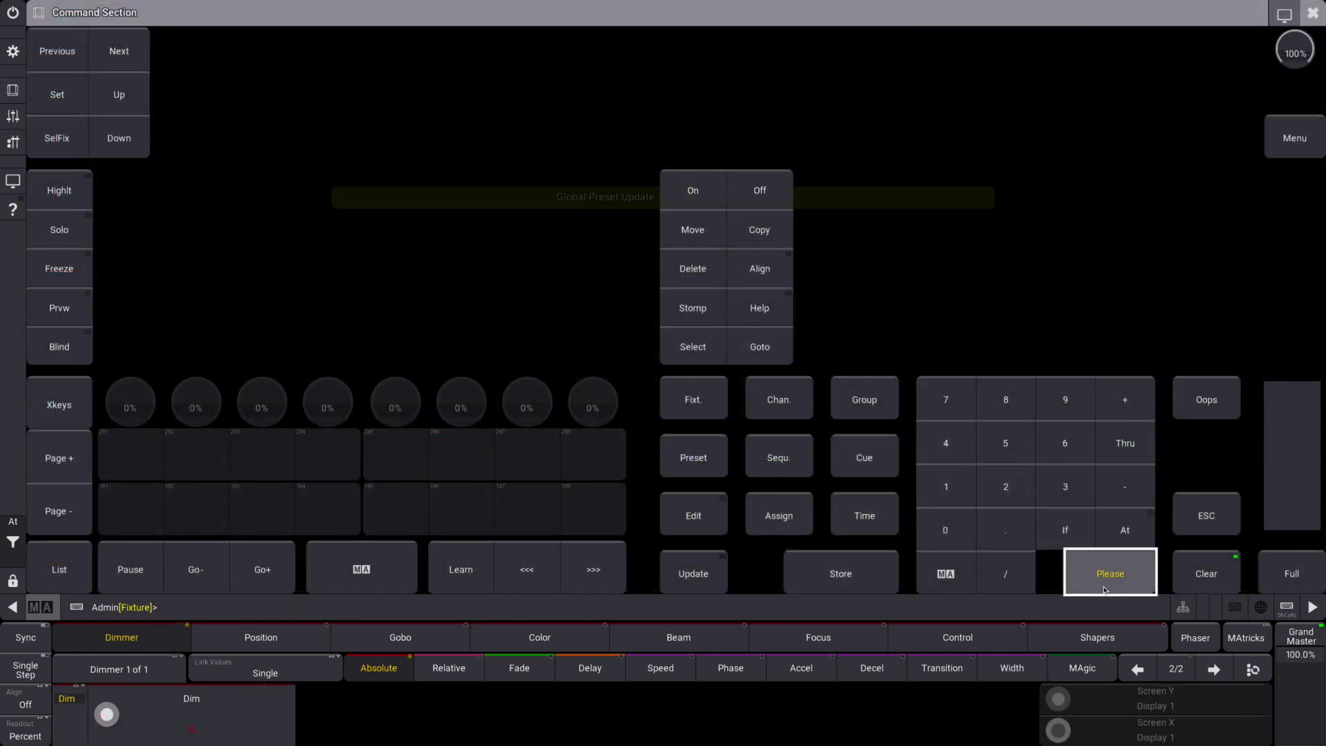
left_click(1313, 13)
Collapse the parts of the fourth cue in the sequence sheet and rename the cue as 4
left_click_drag(1082, 585, 573, 583)
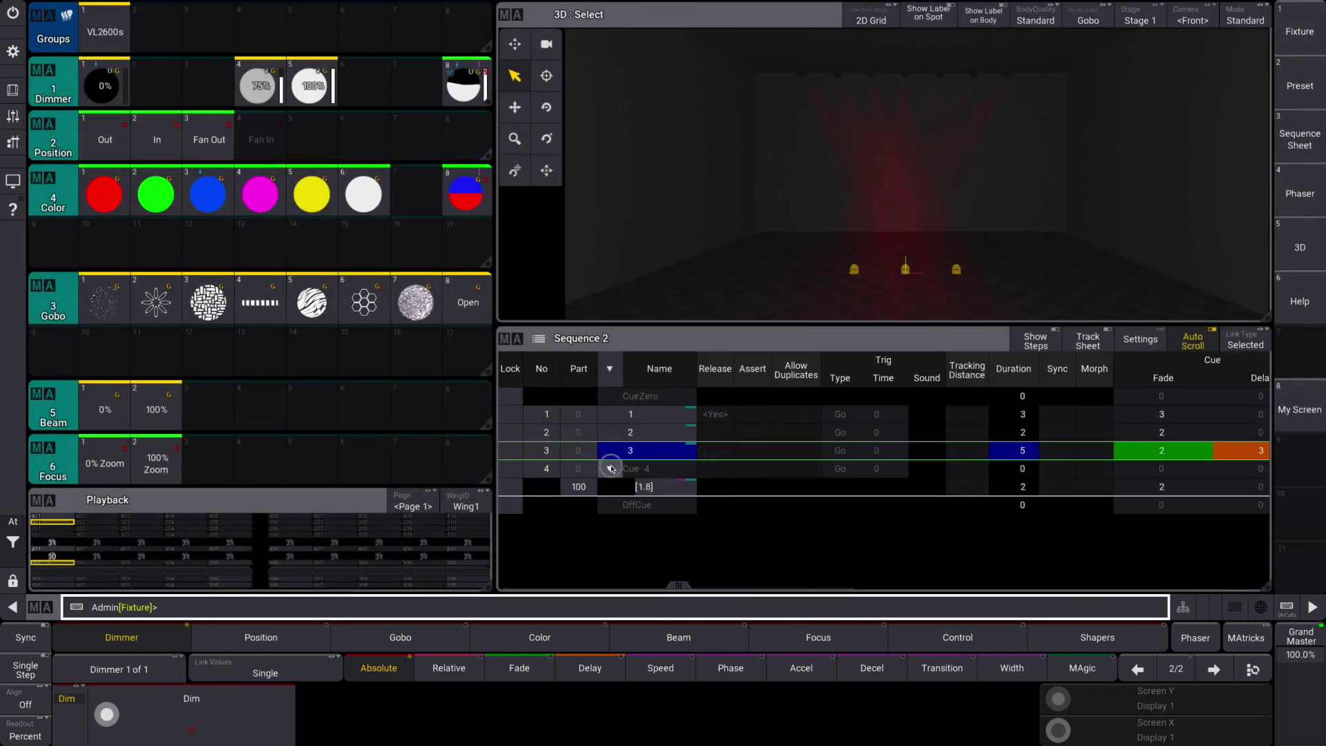
left_click(609, 468)
left_click(636, 469)
left_click(637, 471)
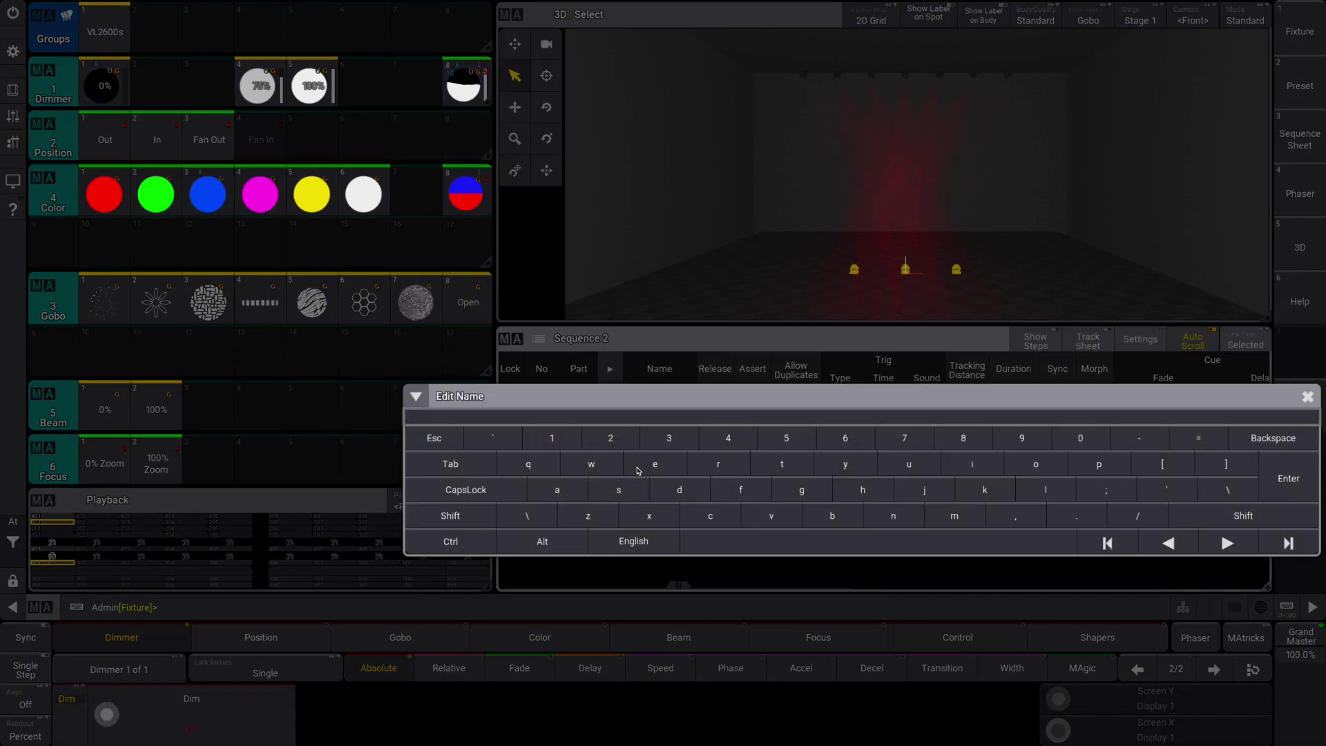
key("Return")
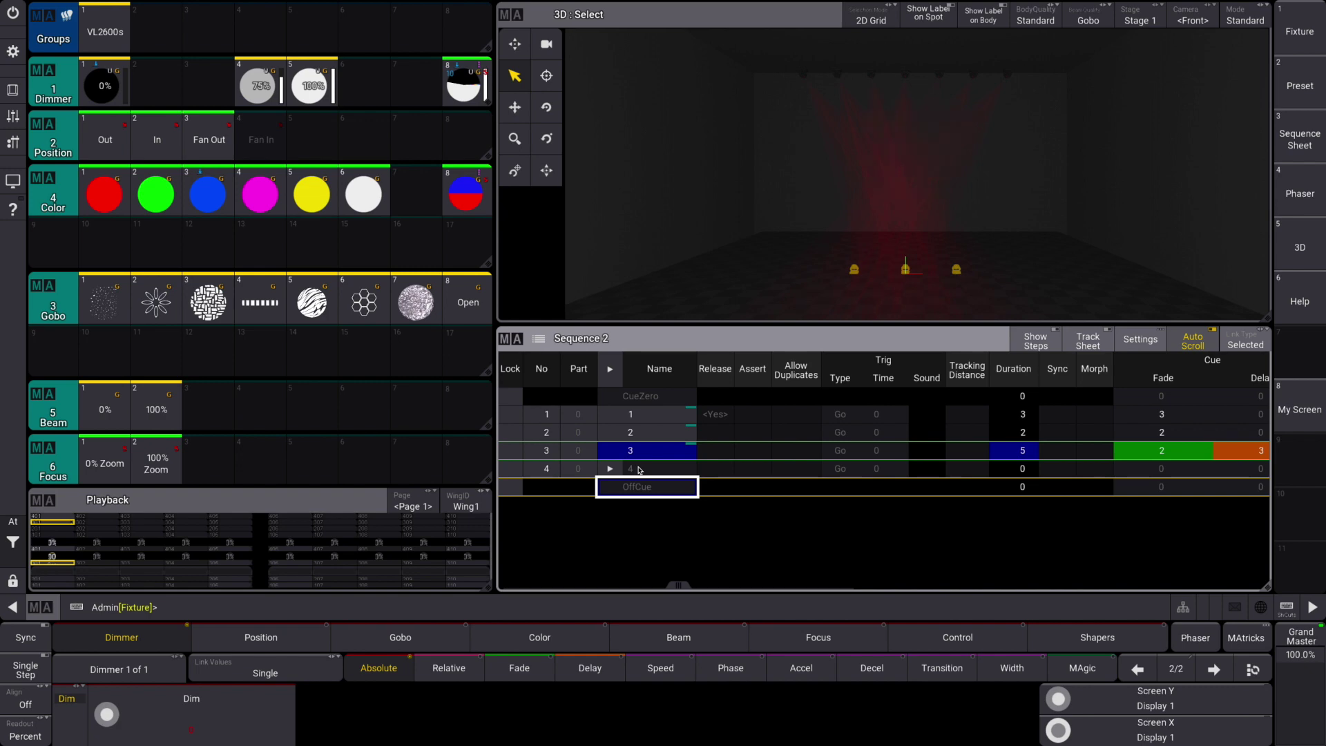
Collapse cue 4's parts again, clear the programmer, and play cue 4 from the executor
left_click(13, 90)
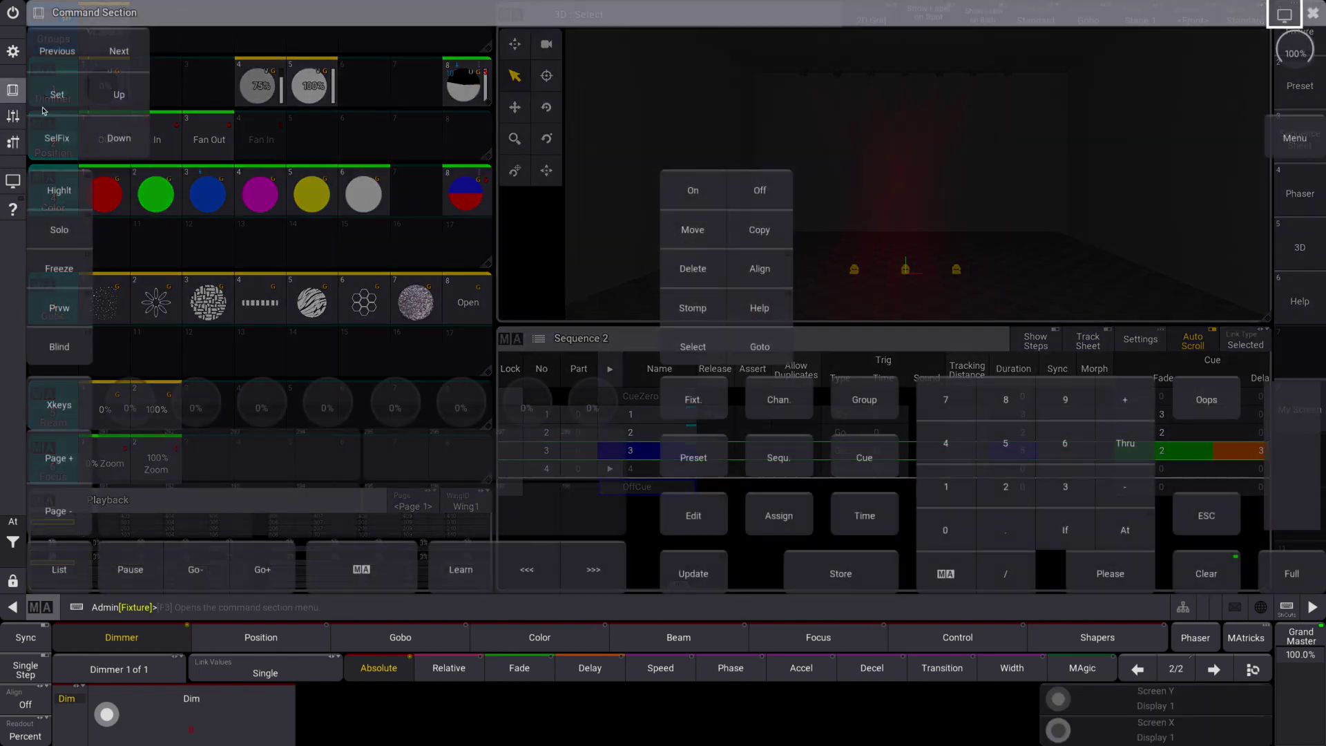
left_click(1313, 12)
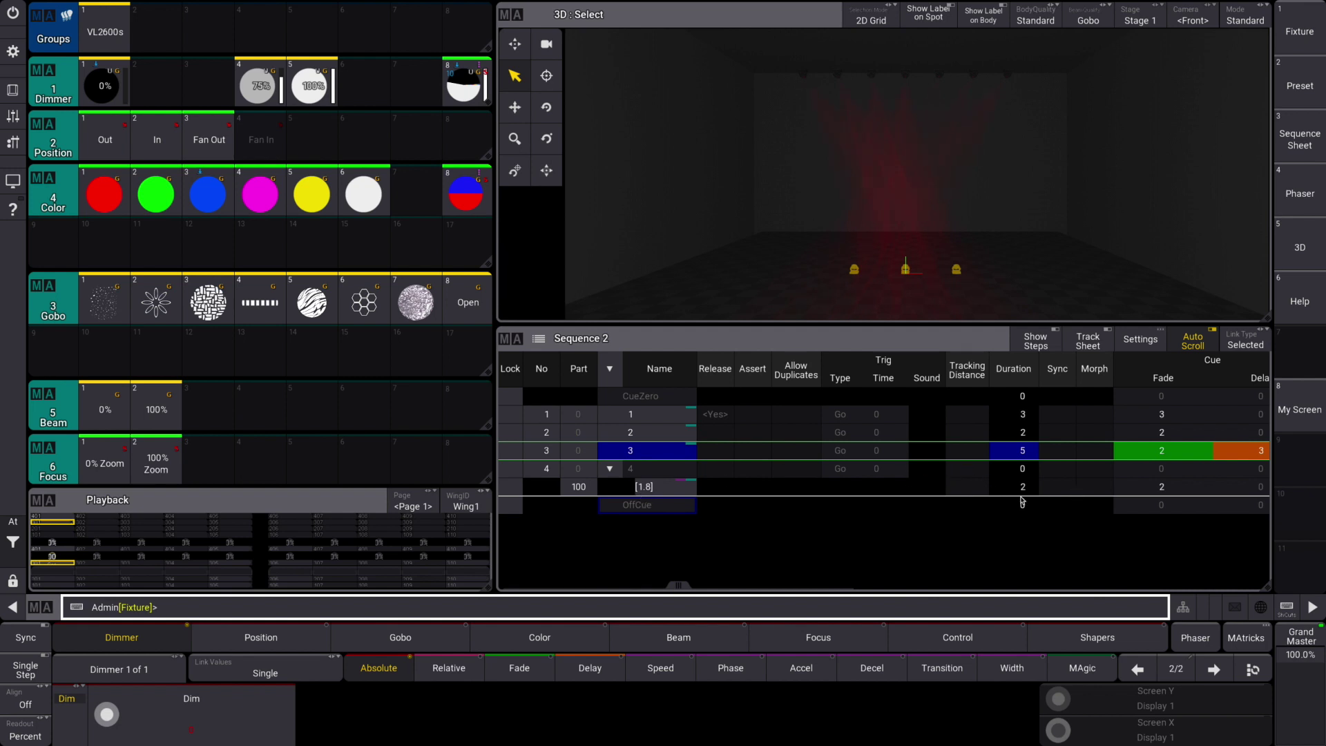
left_click(608, 467)
left_click(12, 89)
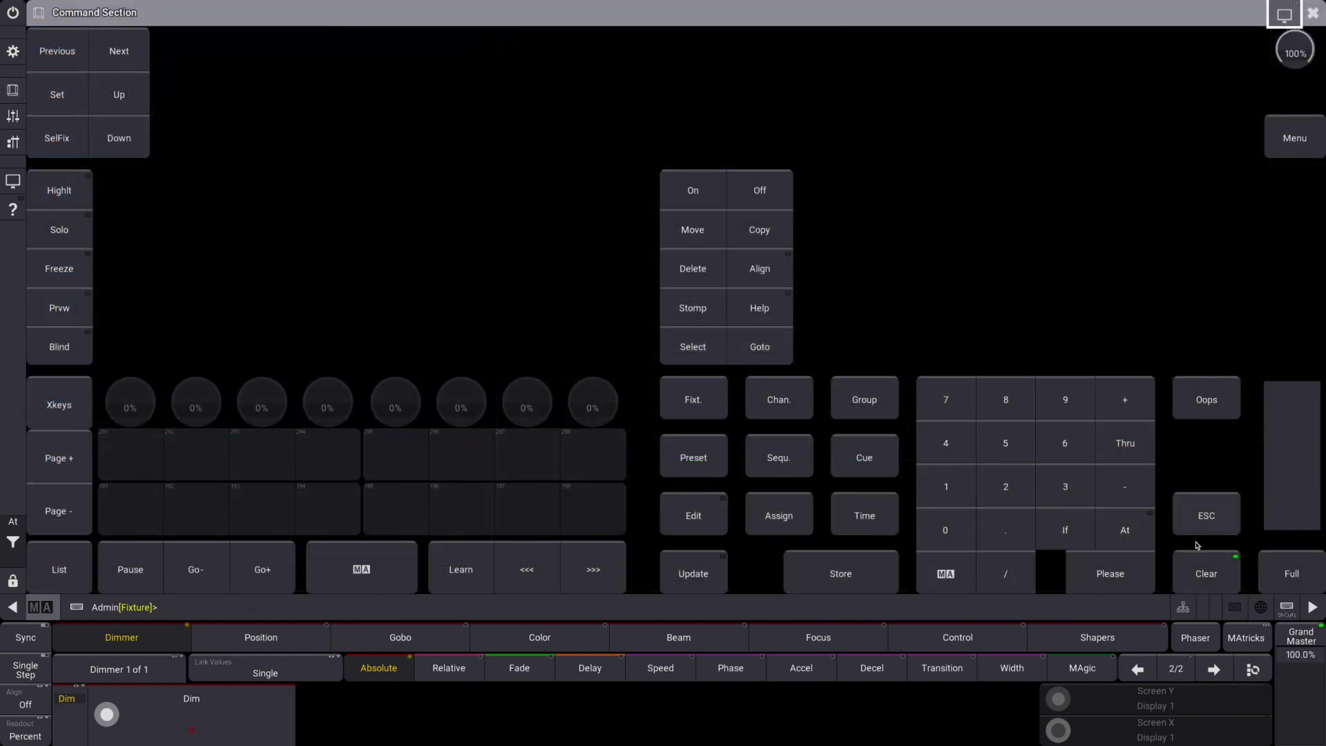
left_click(1208, 580)
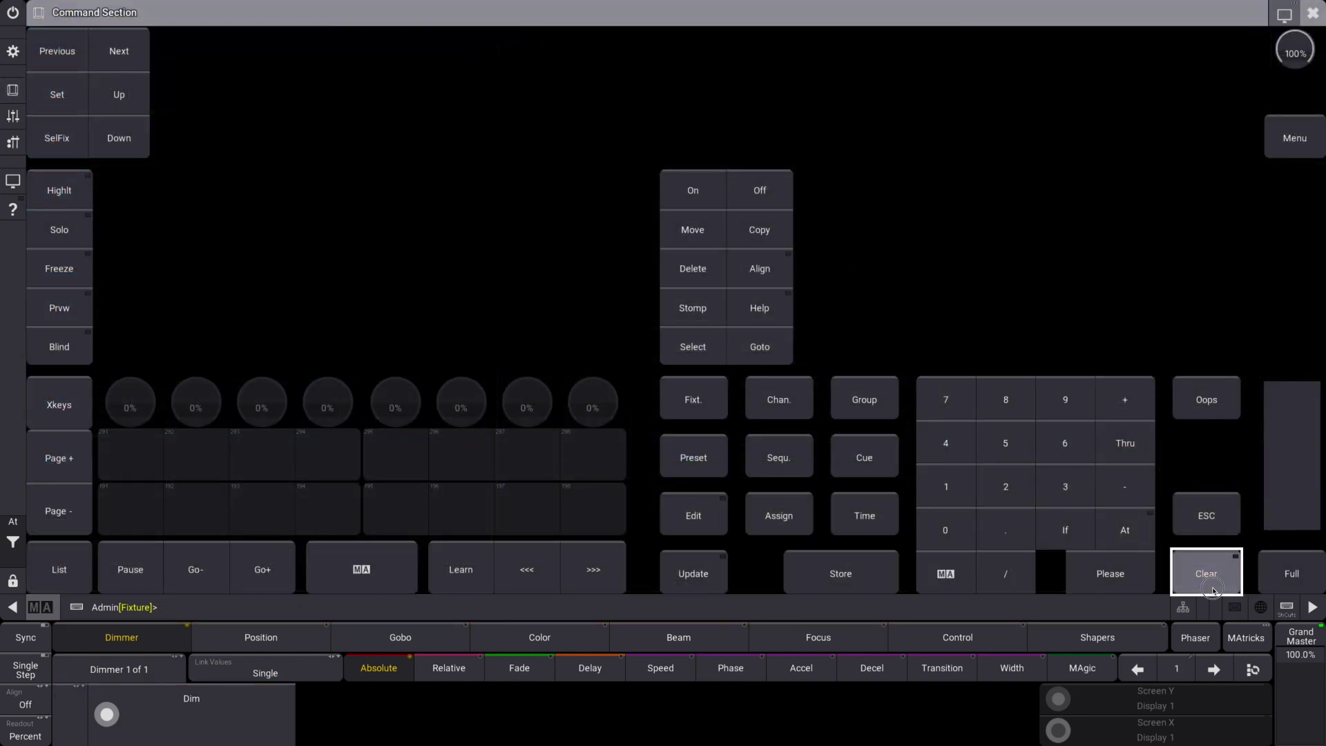
left_click(1312, 13)
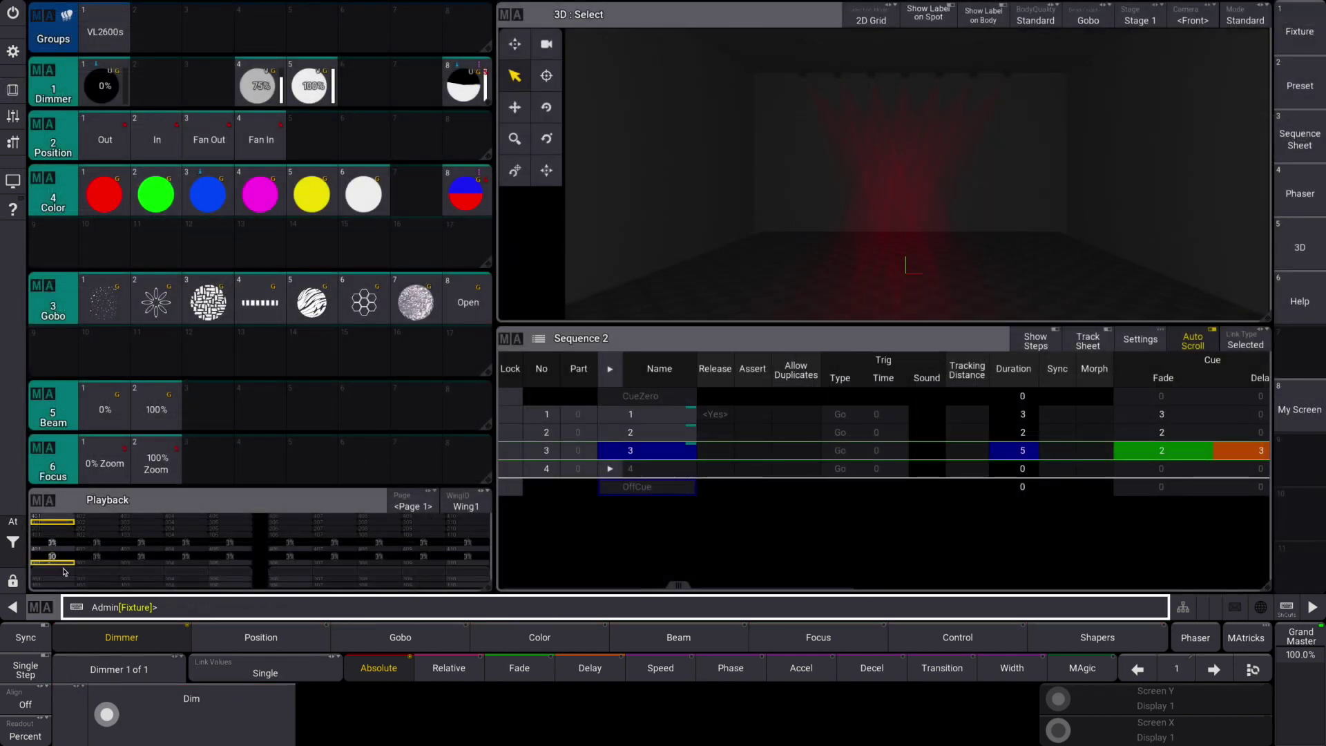
left_click(58, 566)
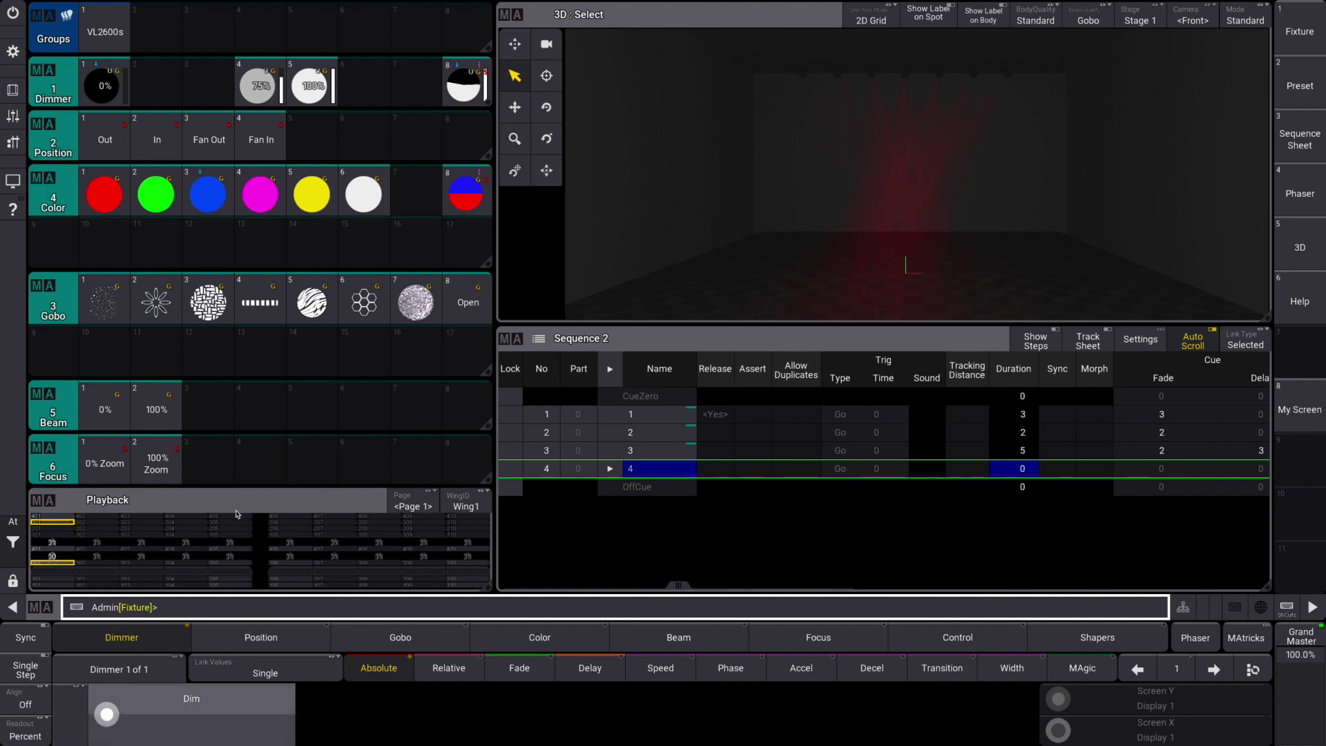
Select the seven upper fixtures in the 3D view, stomp their running phasers, and apply the 100% dimmer preset
left_click_drag(762, 61, 1105, 121)
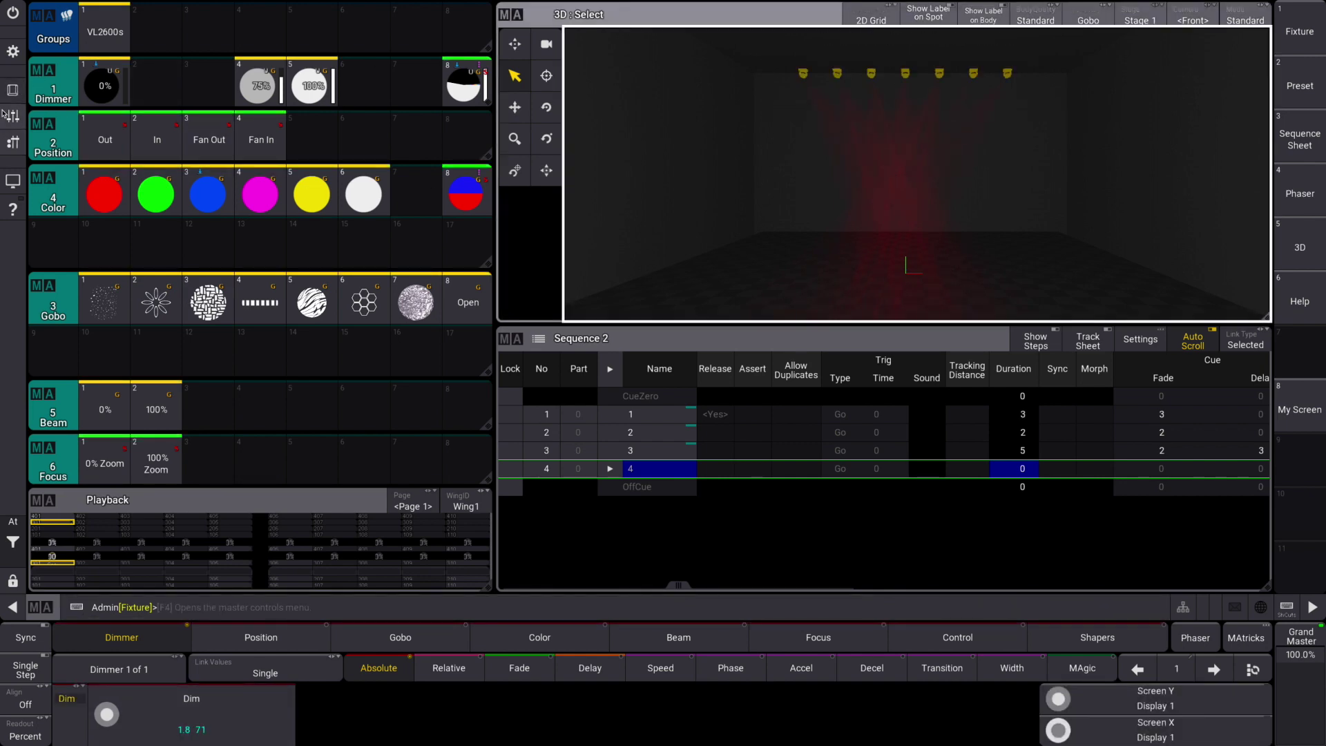
left_click(13, 90)
left_click(693, 307)
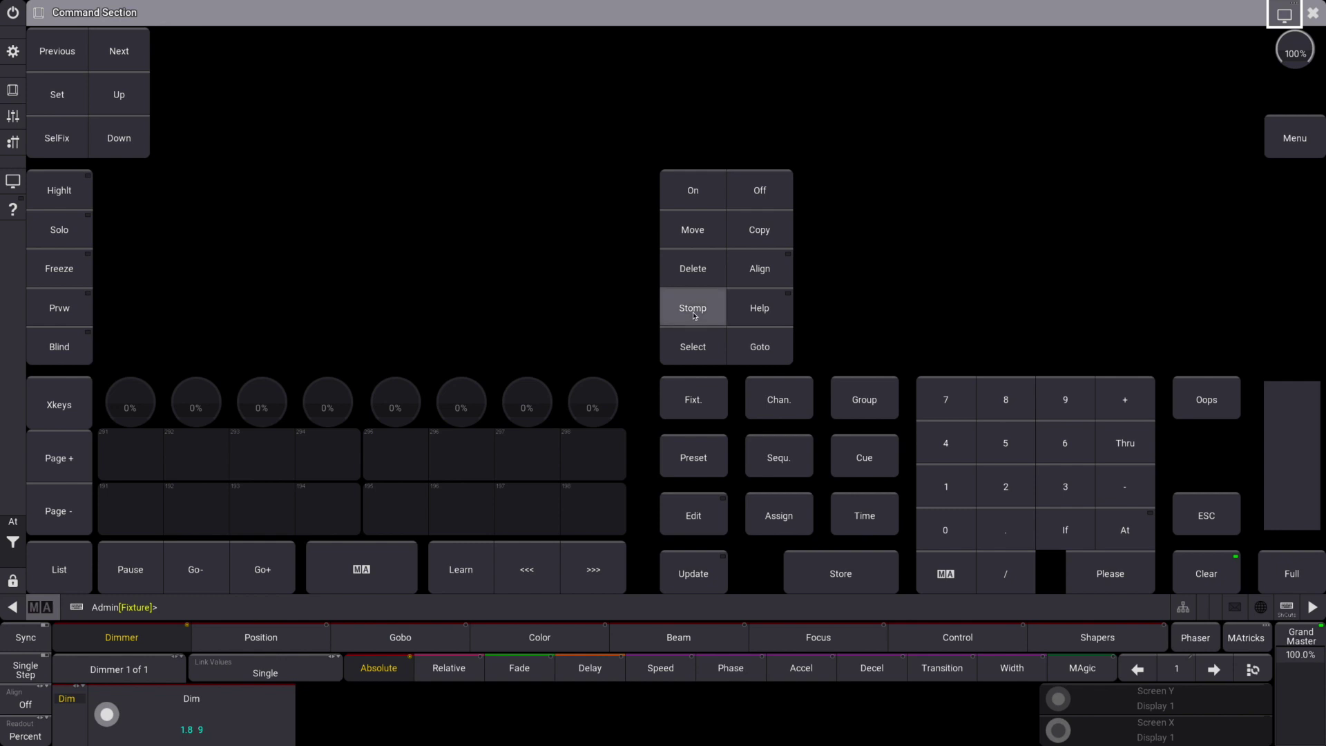
left_click(1110, 572)
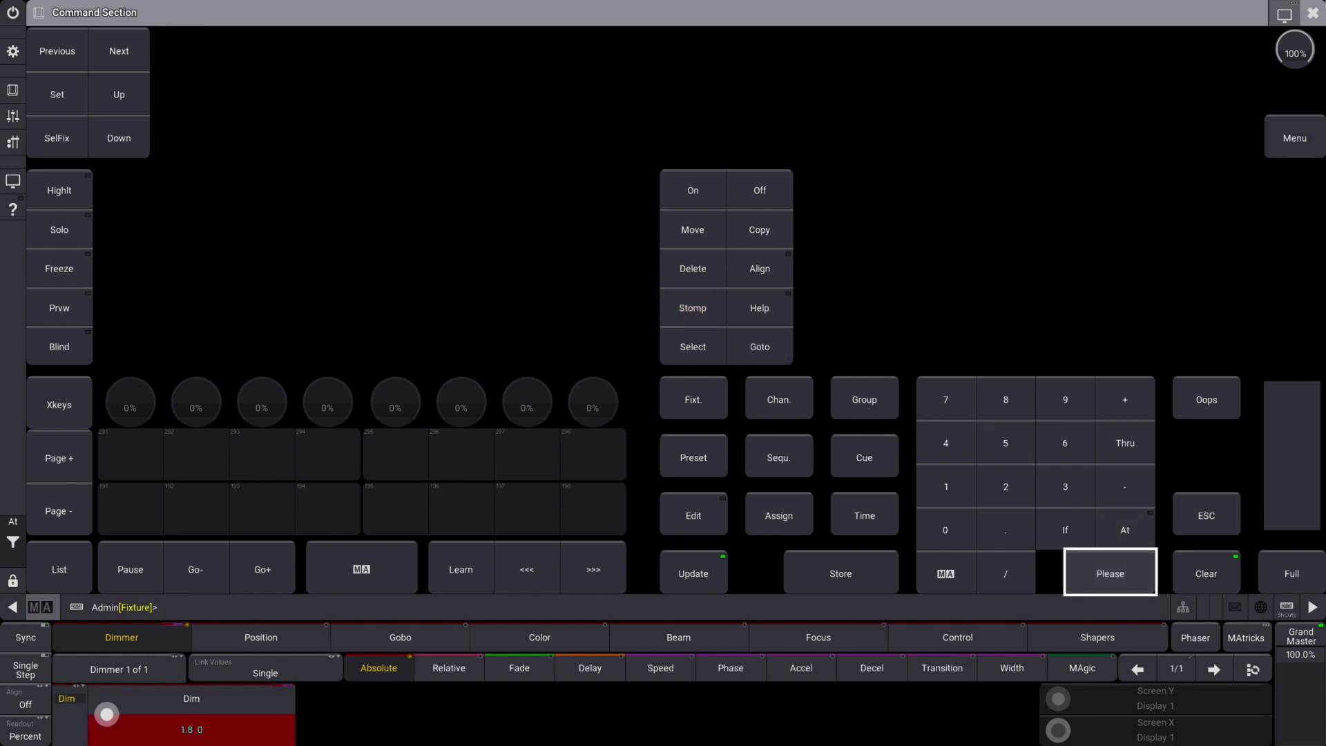
left_click(1313, 13)
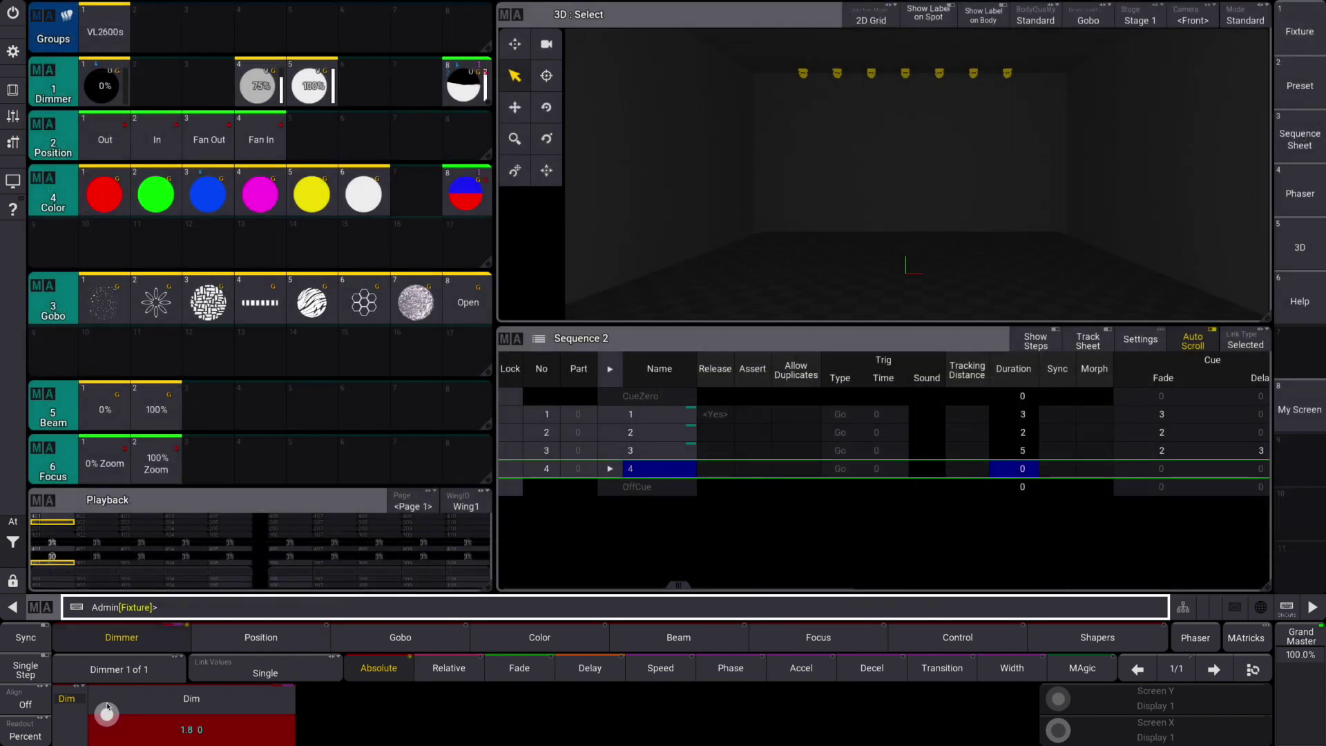
left_click(310, 97)
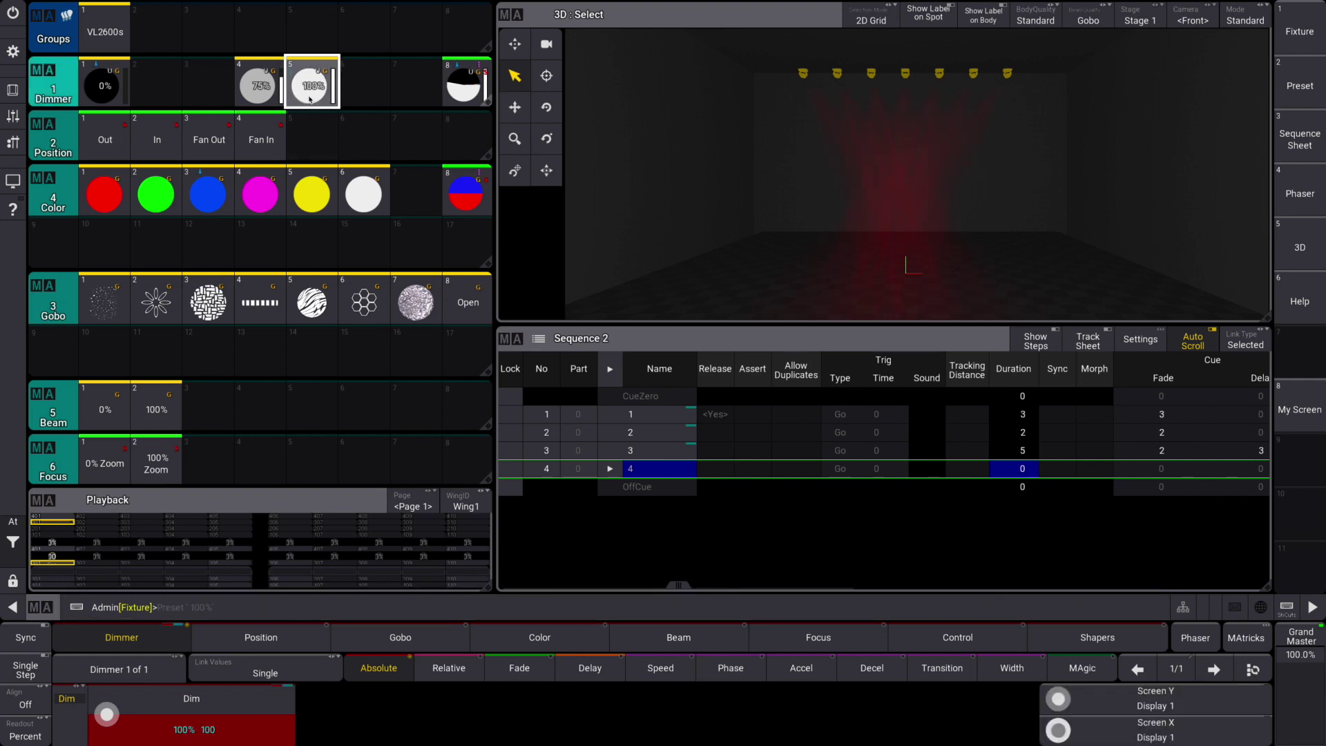
Store the stomped look as cue 5 with a cue time of 2 seconds
left_click(12, 90)
left_click(821, 570)
left_click(864, 457)
left_click(1006, 443)
left_click(864, 515)
left_click(1004, 487)
left_click(1110, 573)
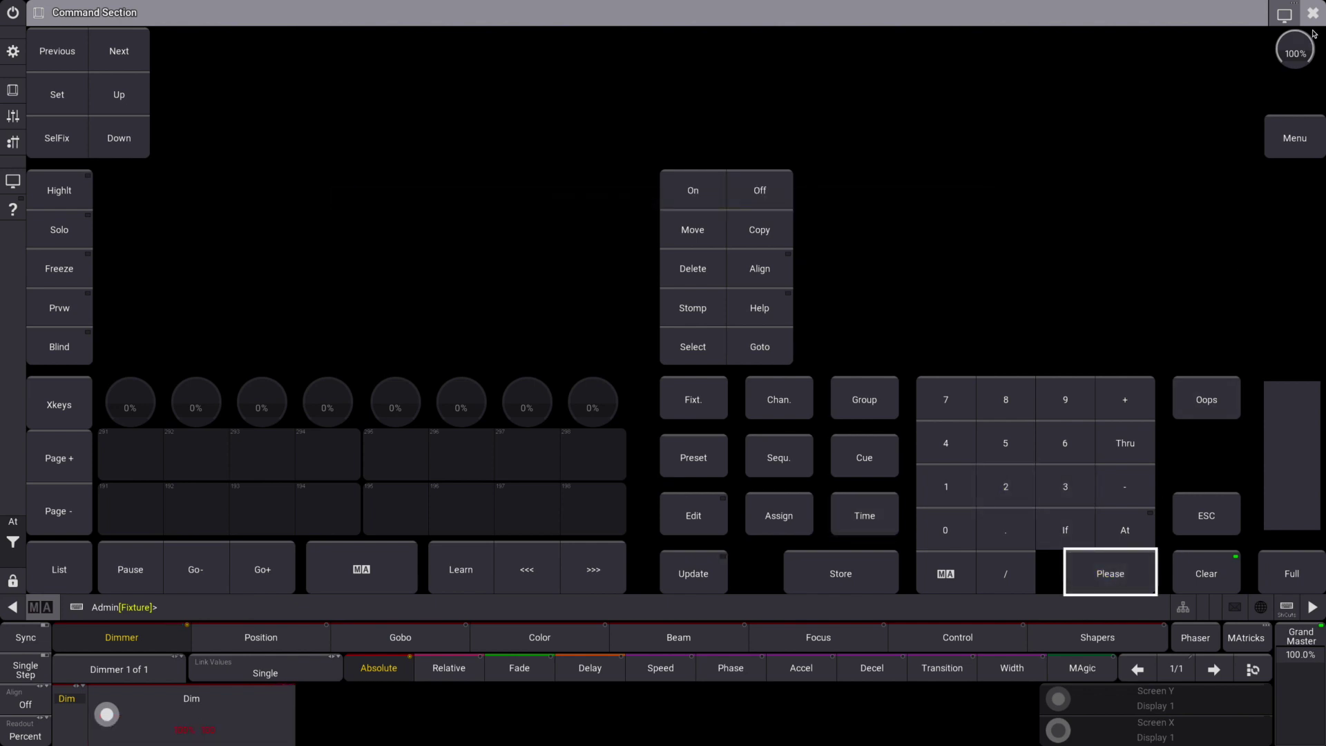
left_click(1298, 8)
left_click(1075, 168)
left_click(1313, 14)
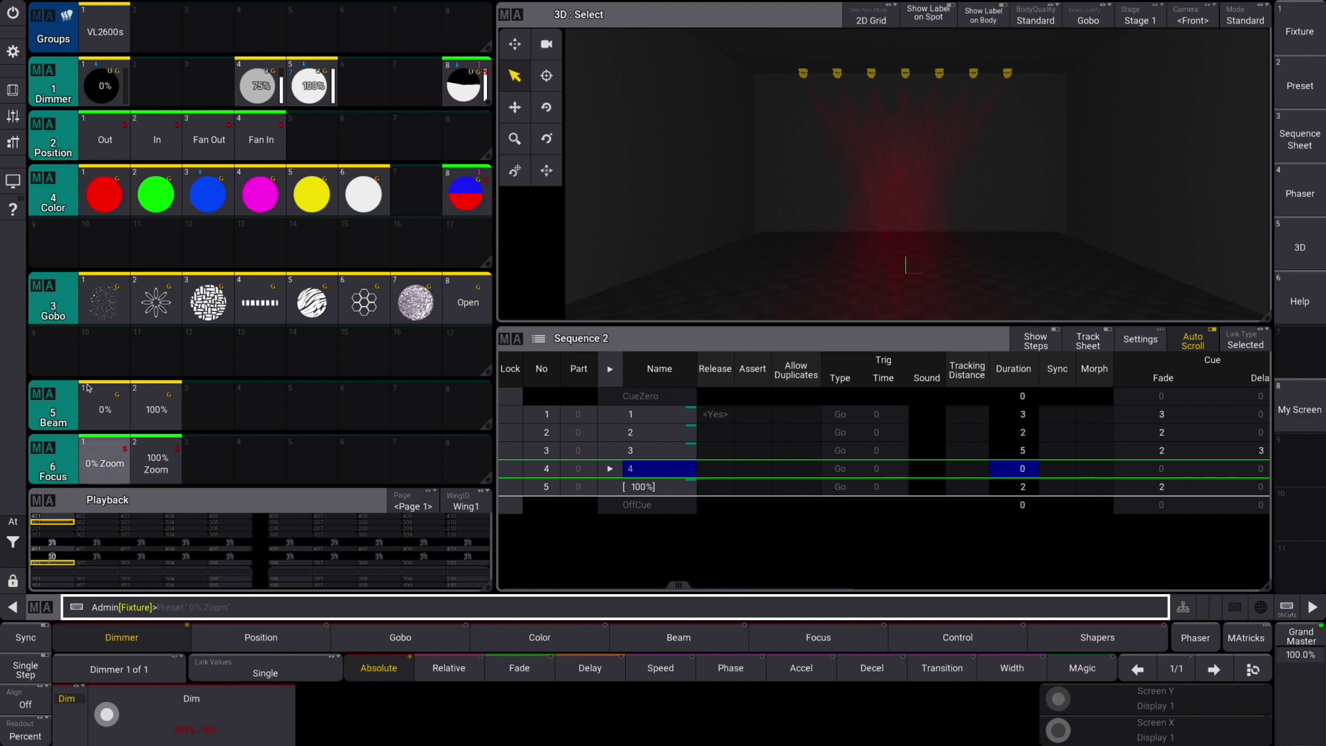
Clear the programmer and play cue 5 from the executor
left_click(13, 90)
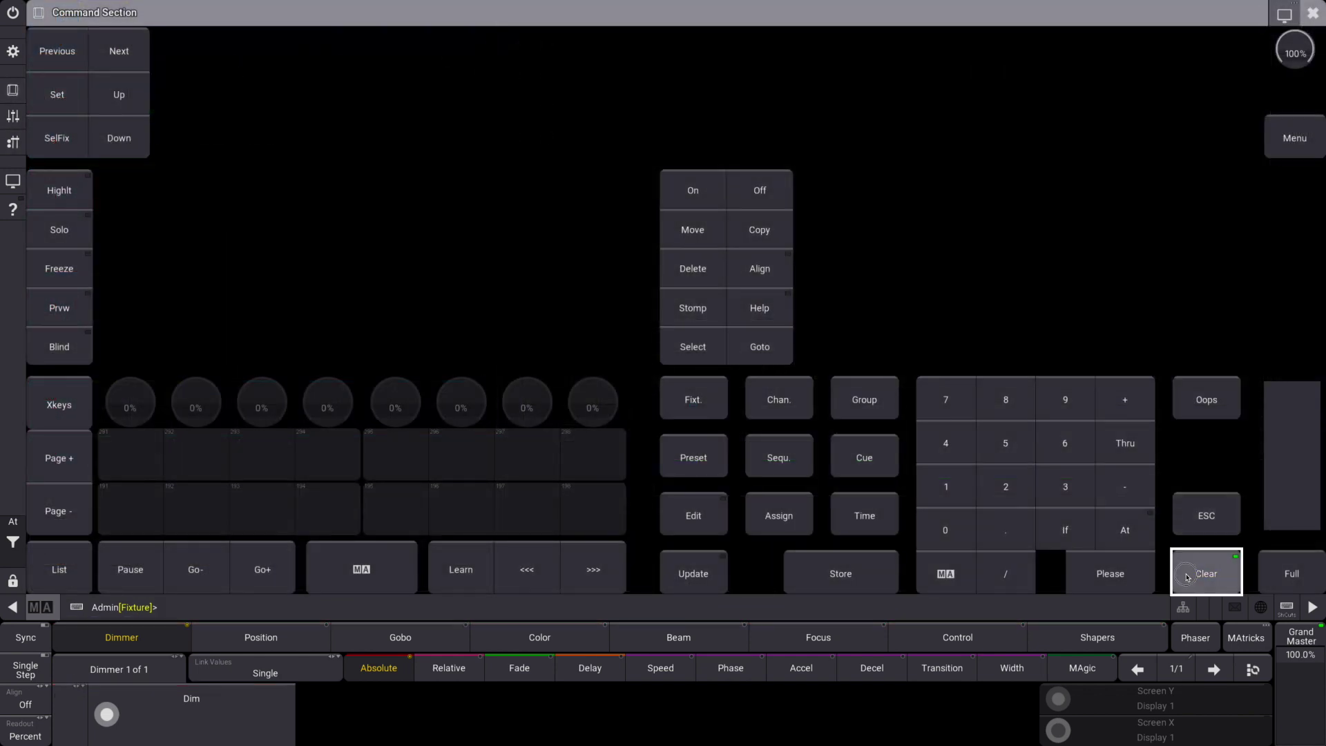
left_click(1313, 14)
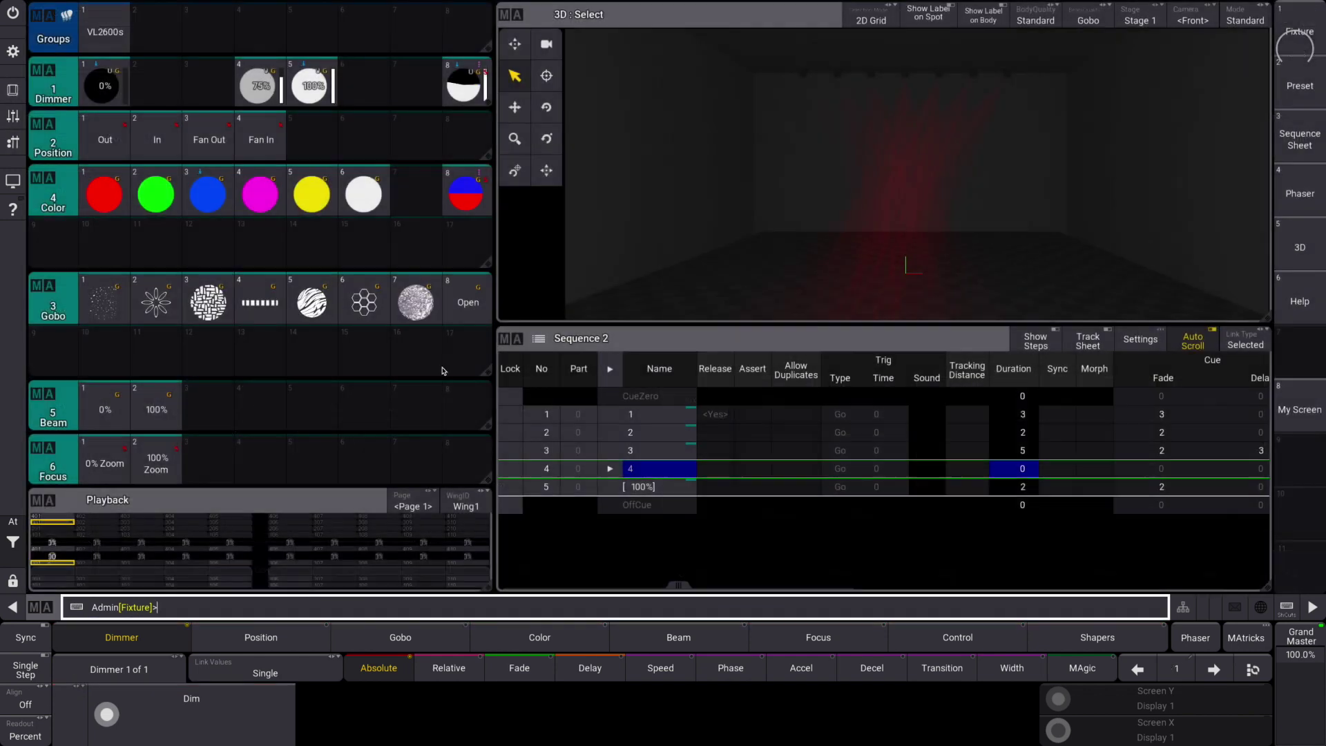
left_click(42, 564)
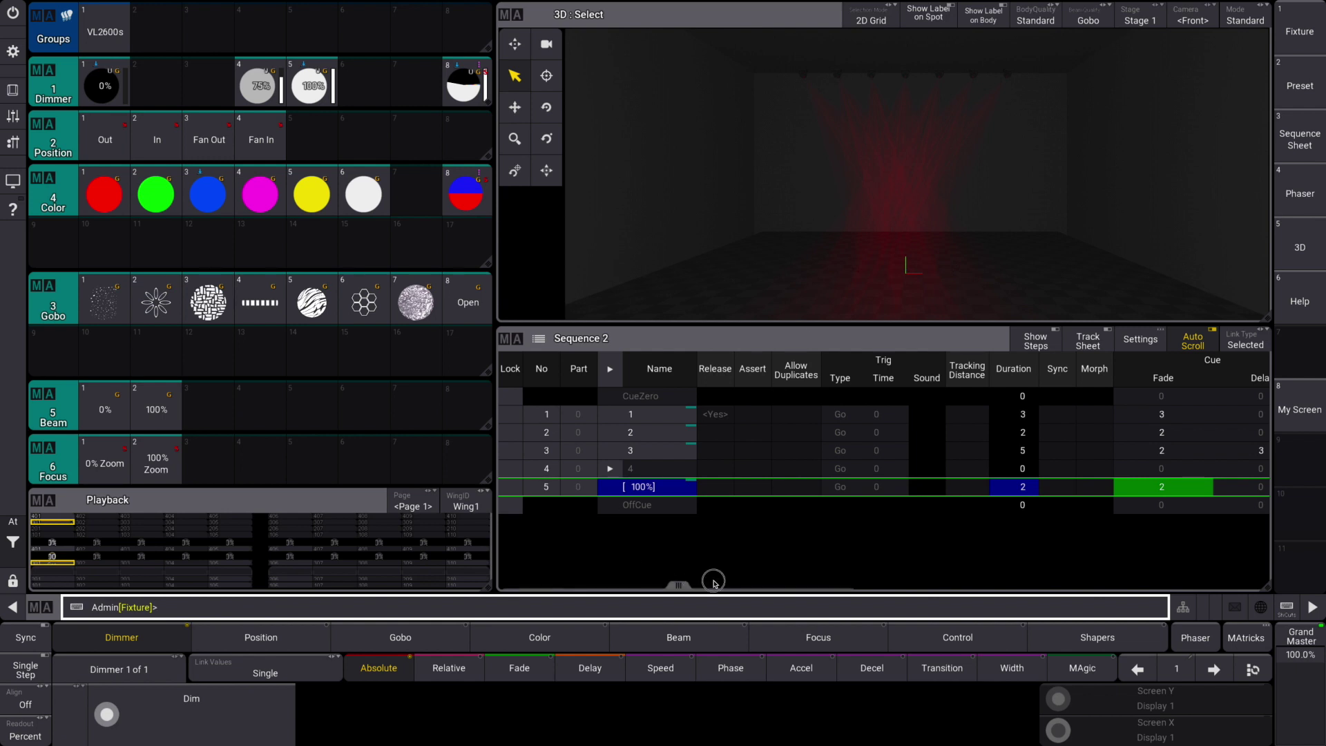
Set the trigger type of cue 5 to Follow in the sequence sheet
left_click_drag(678, 585, 1026, 562)
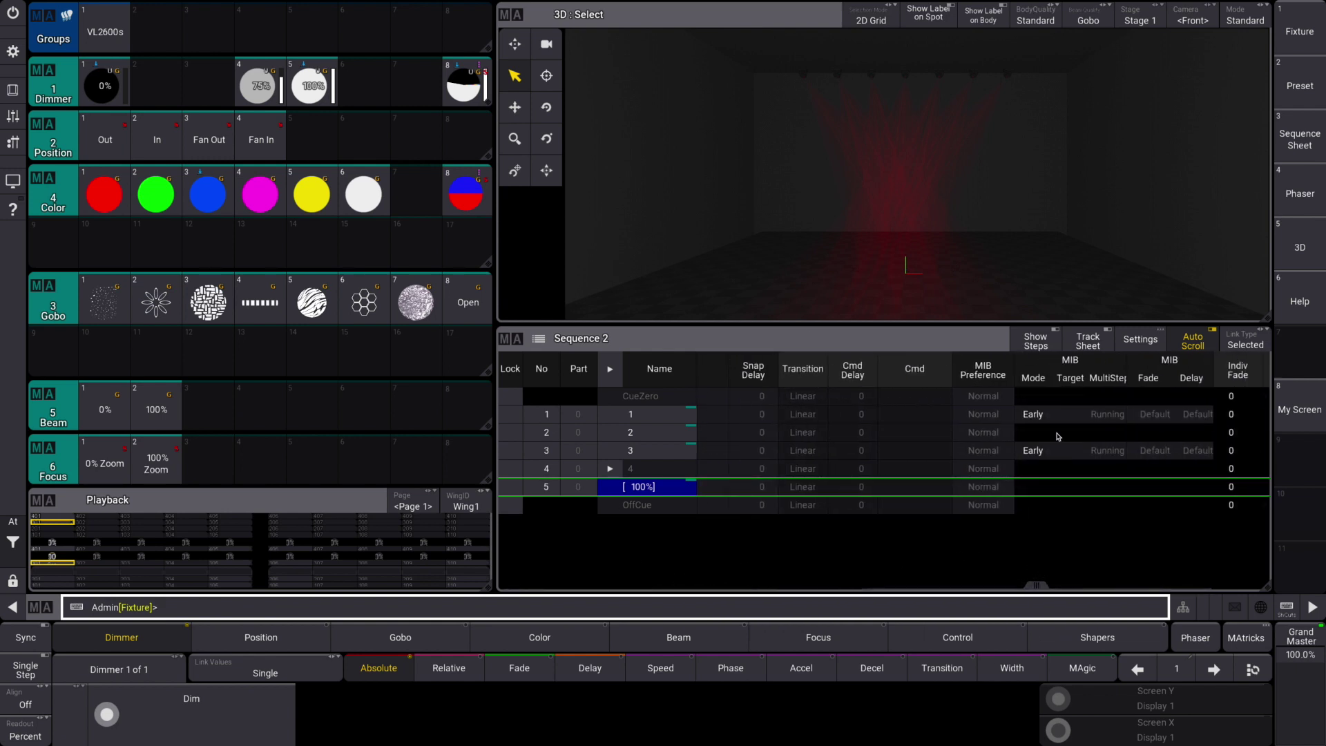
left_click_drag(1036, 585, 654, 587)
left_click(841, 487)
left_click(841, 489)
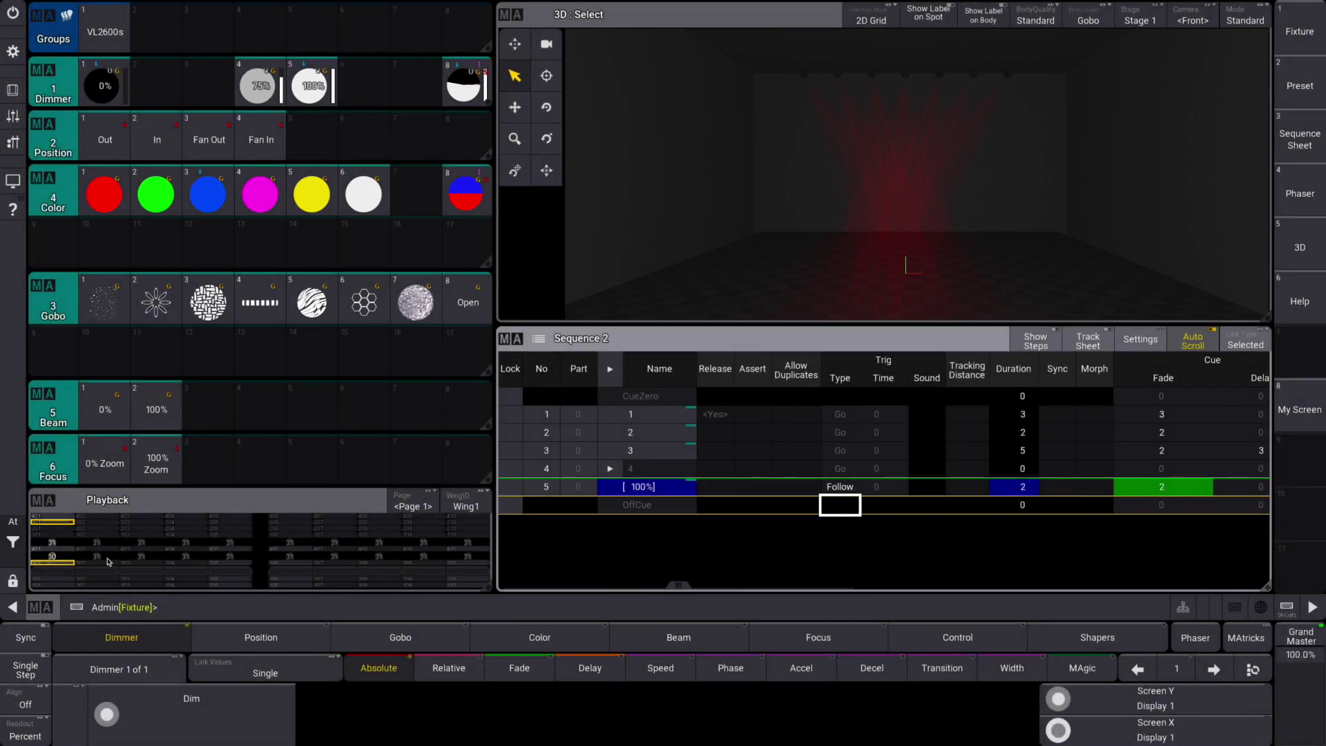
Play the sequence from cue 1 through cue 5 on the executor to check the Follow trigger in the 3D view
left_click(60, 566)
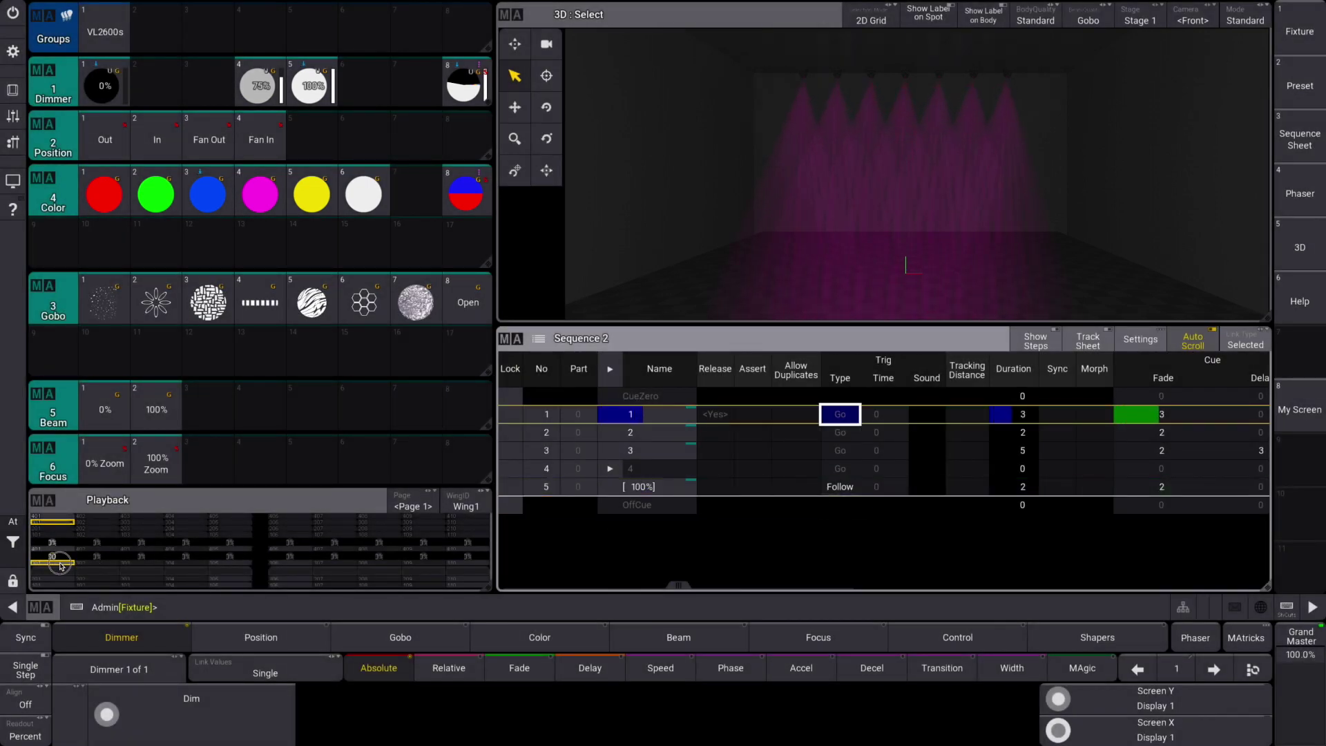
left_click(61, 566)
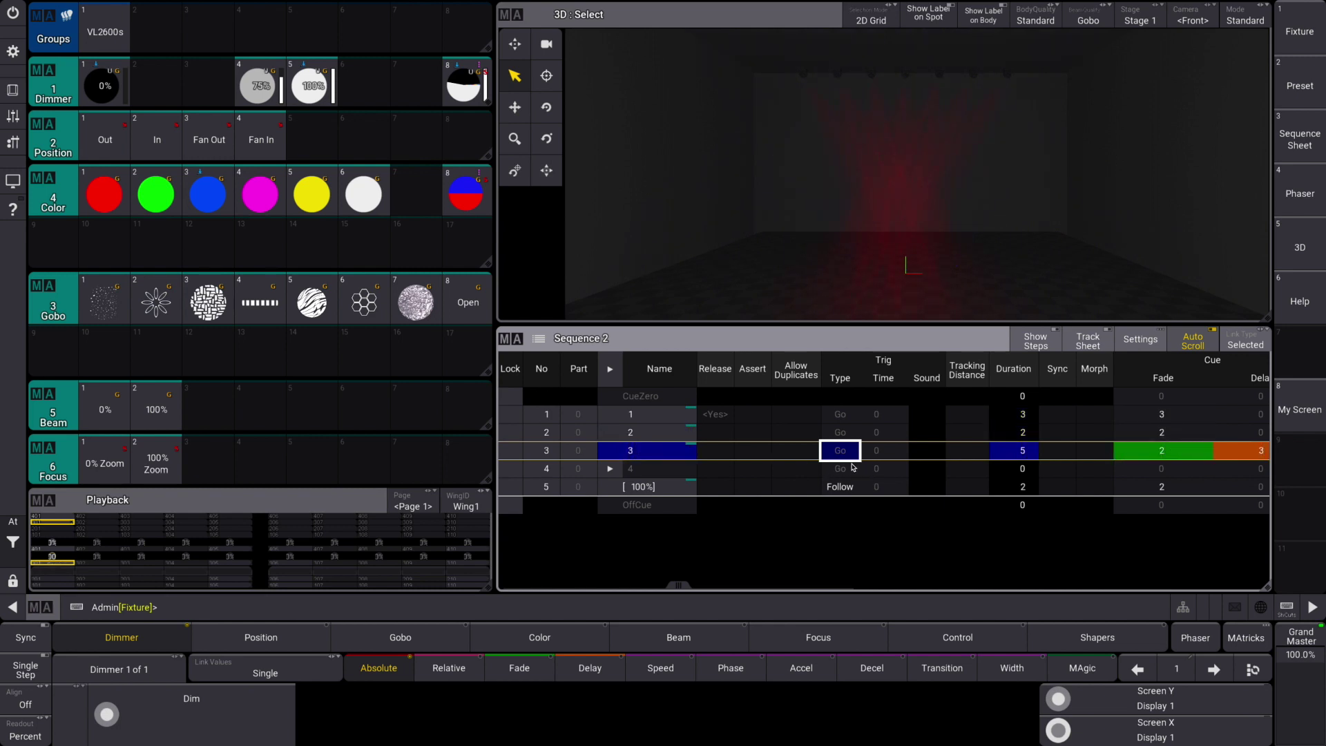
left_click(64, 564)
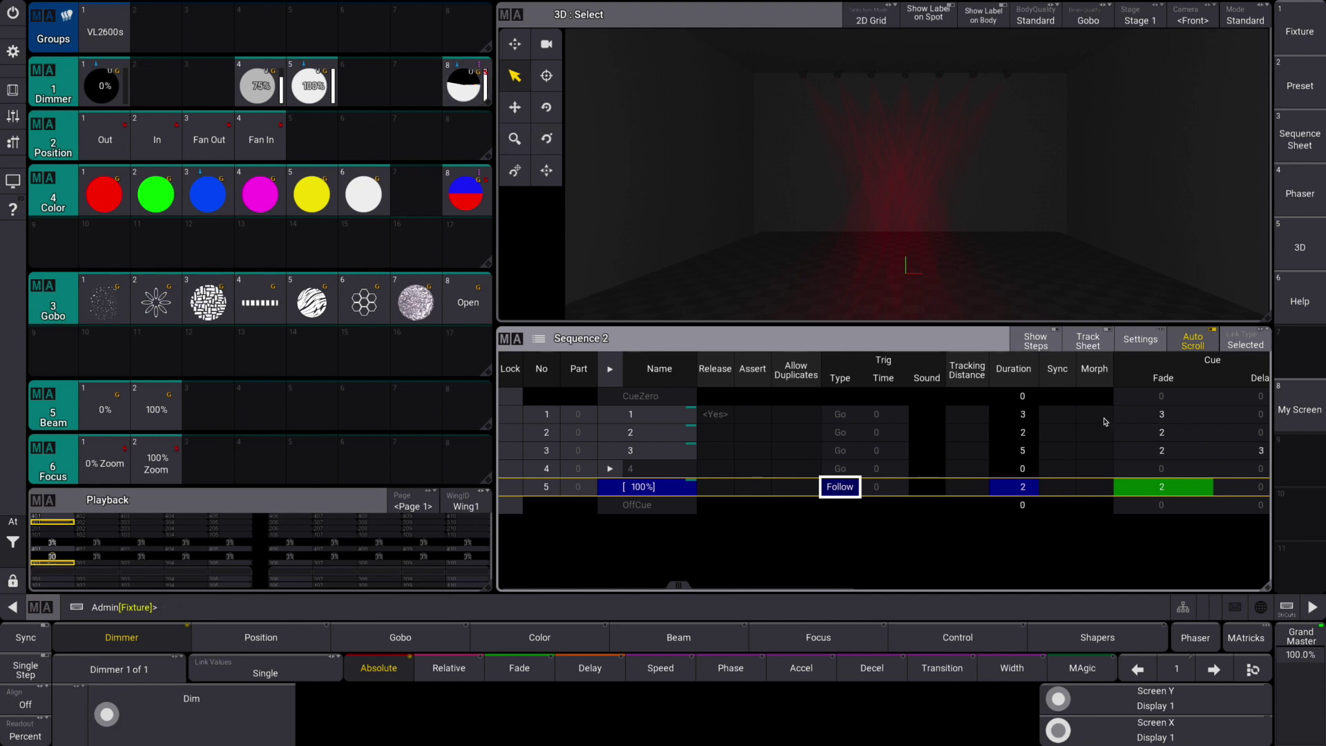
left_click(1076, 562)
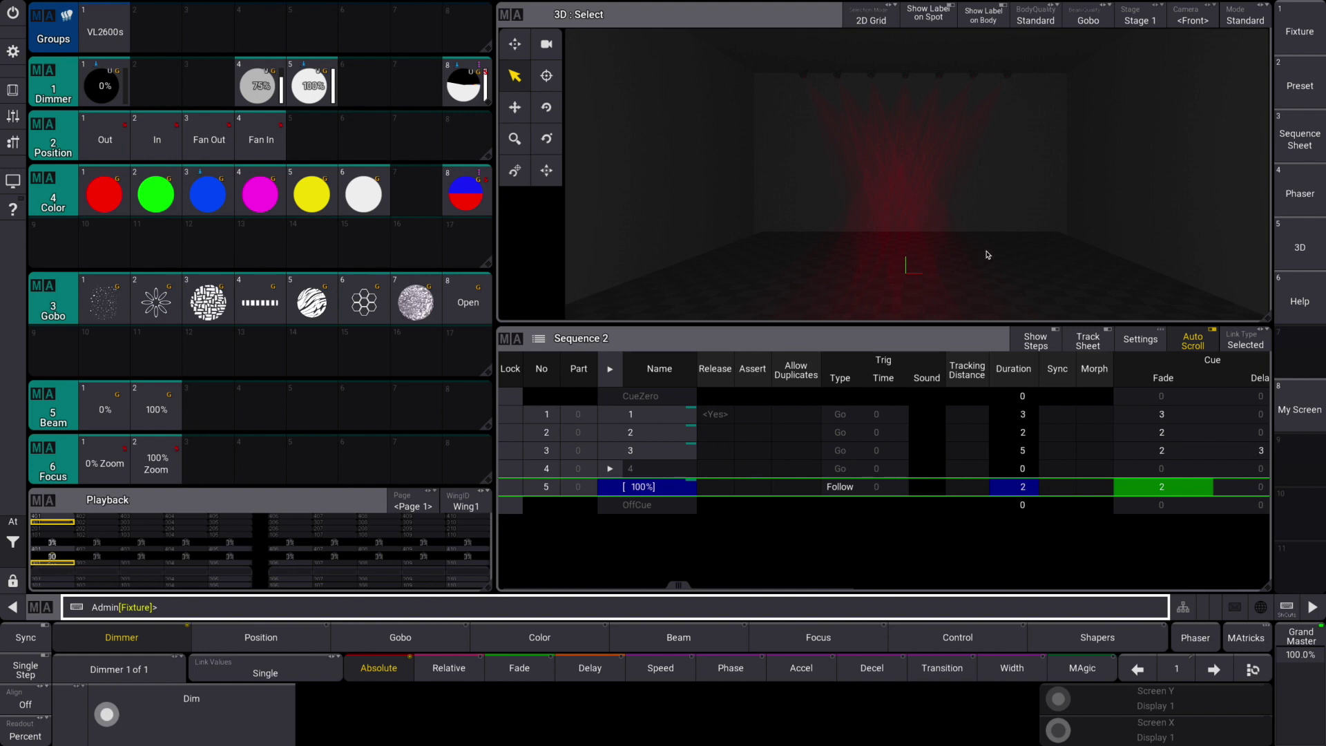
Empty the Preset view by deleting its Selection Grid, Color Picker, Dimmer preset and Groups windows
left_click(1300, 86)
left_click(146, 127)
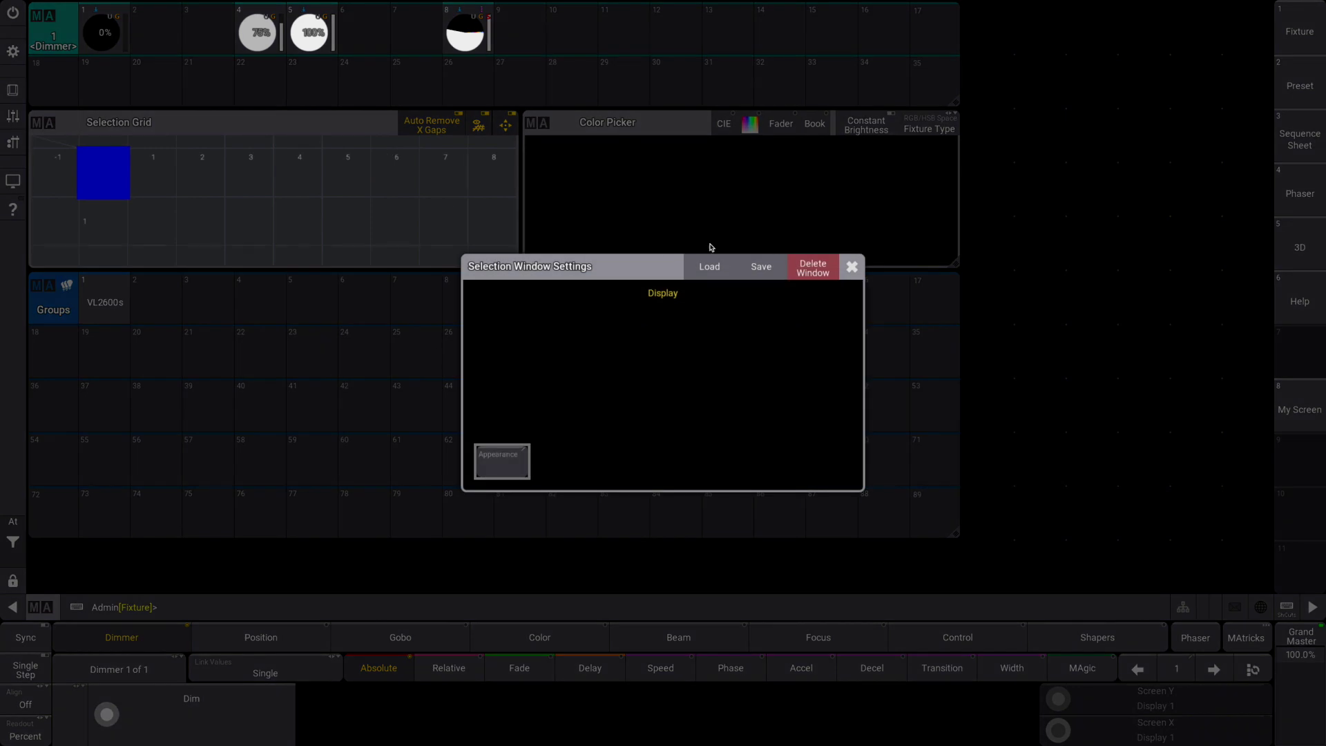
left_click(813, 268)
left_click(542, 123)
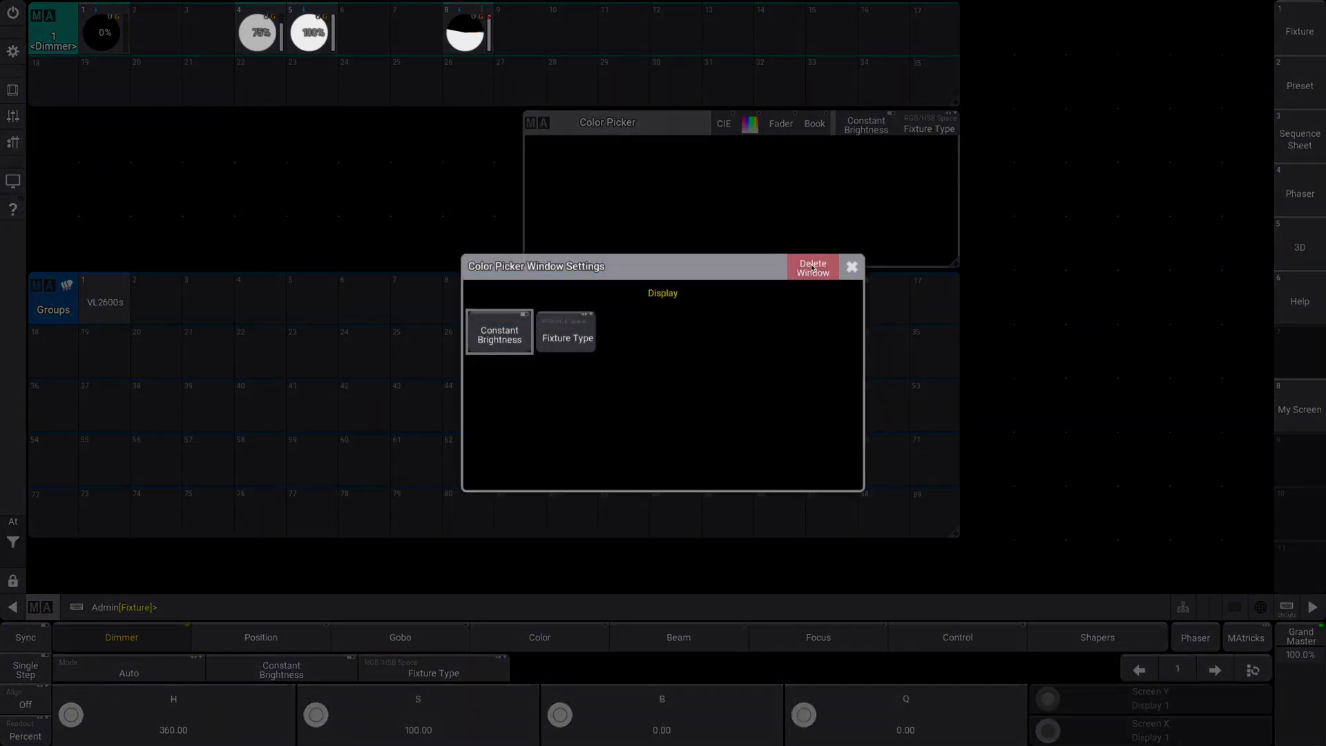
left_click(813, 268)
left_click(53, 28)
left_click(764, 293)
left_click(53, 293)
left_click(754, 288)
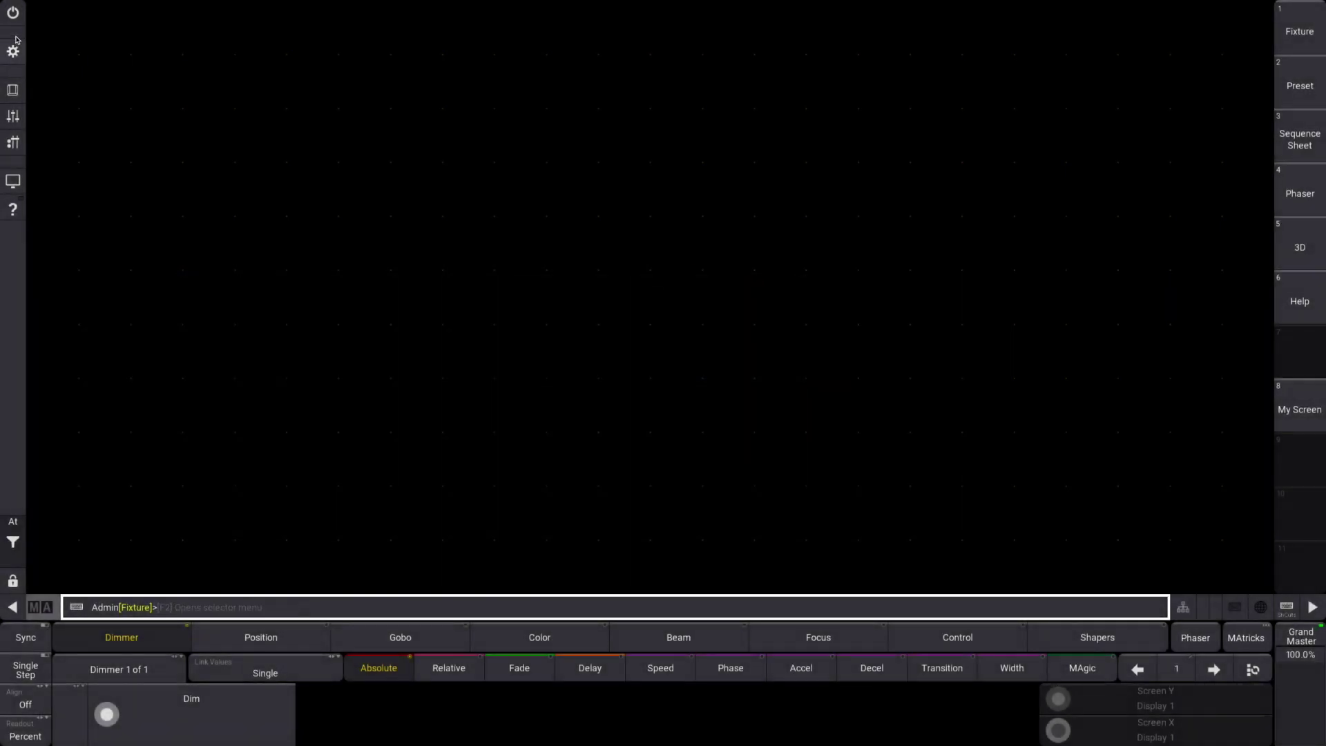
Add a Timecodes pool two cells wide and, in the row beneath it, a Timecode Slots pool showing eight slots
left_click(73, 30)
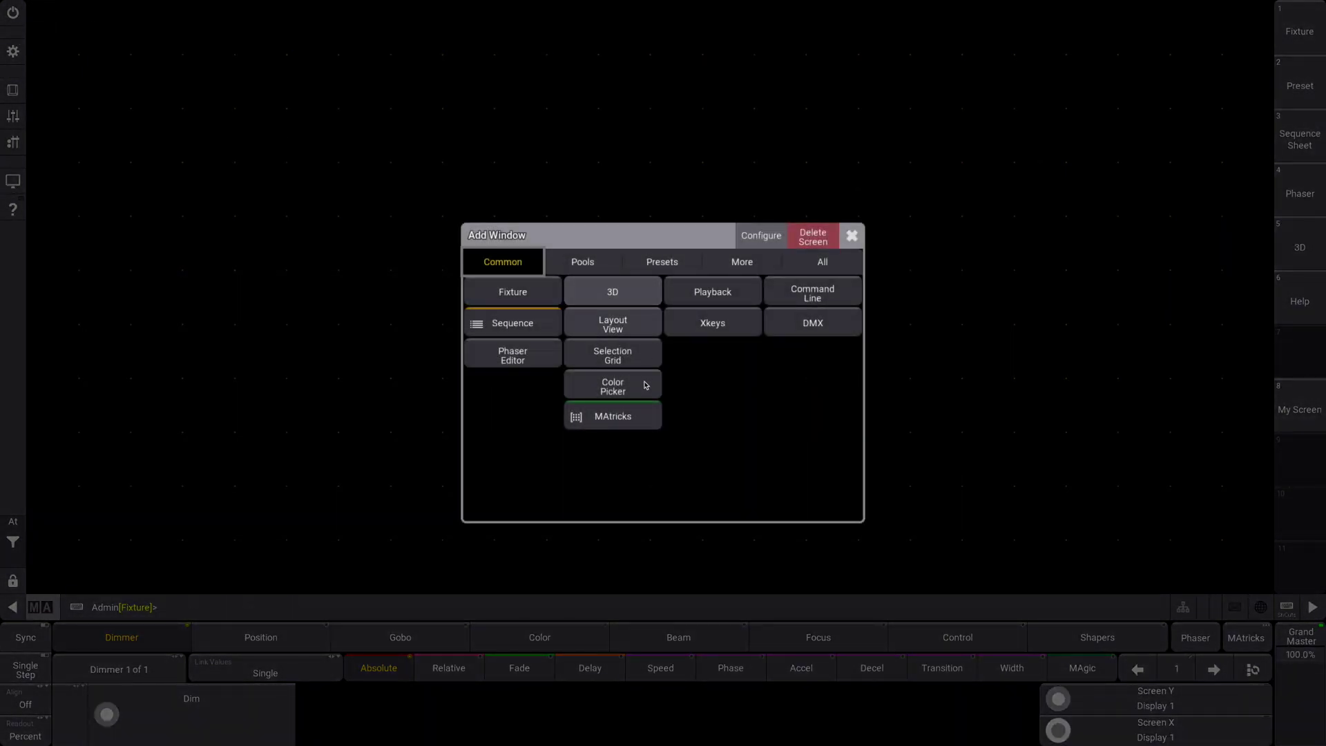
left_click(607, 270)
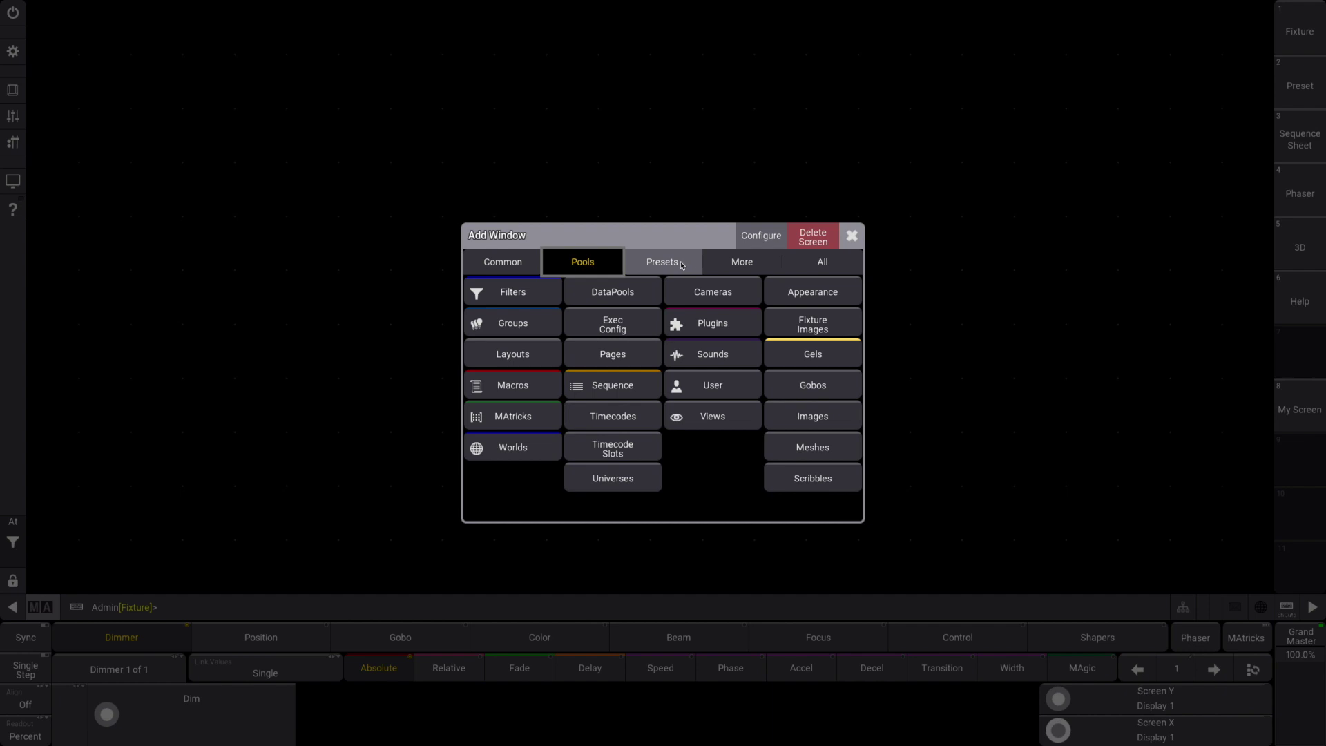
left_click(622, 419)
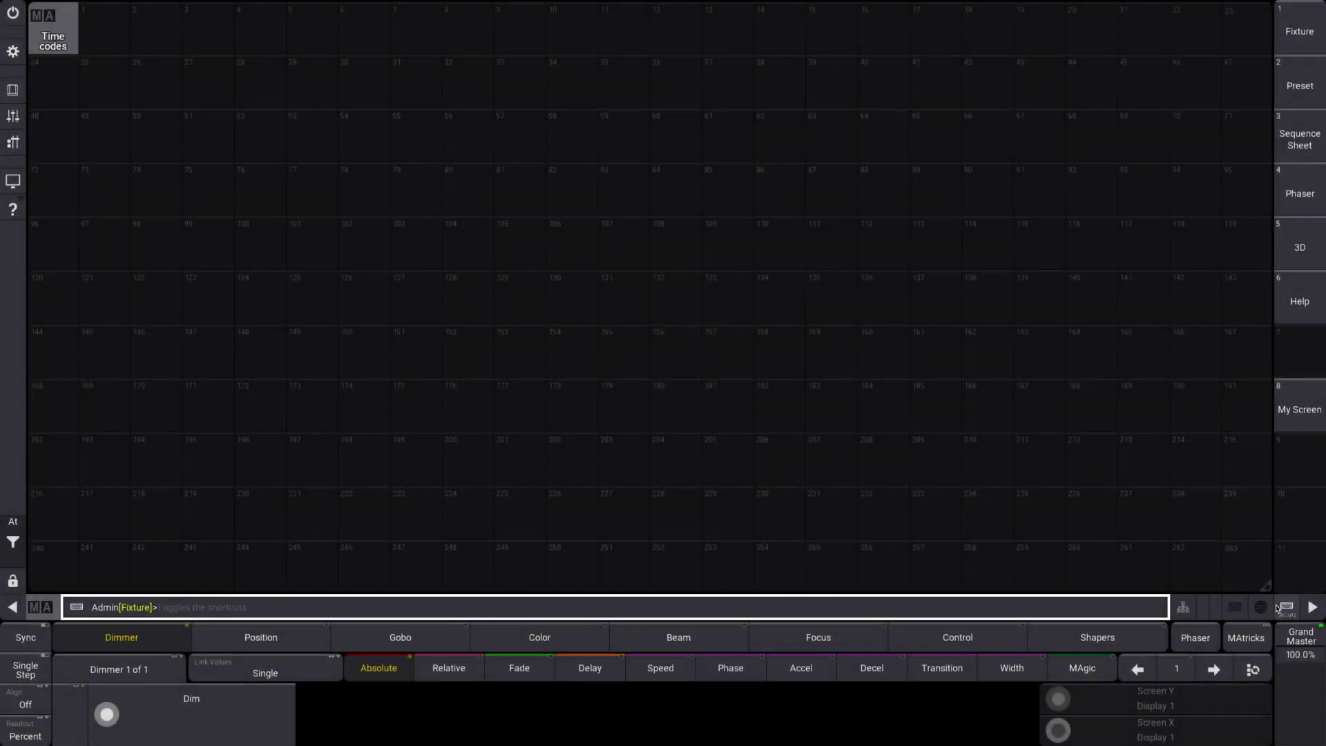
left_click_drag(104, 28, 178, 61)
left_click(101, 81)
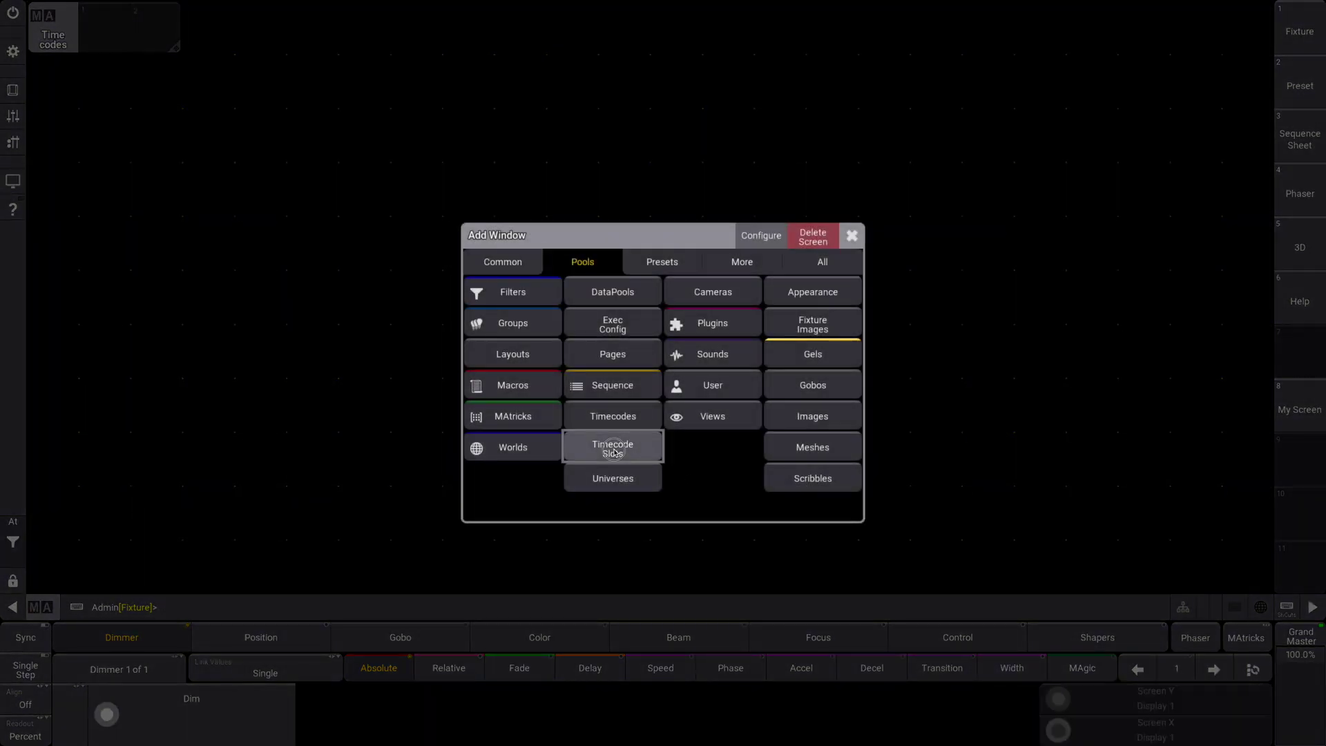
left_click(613, 452)
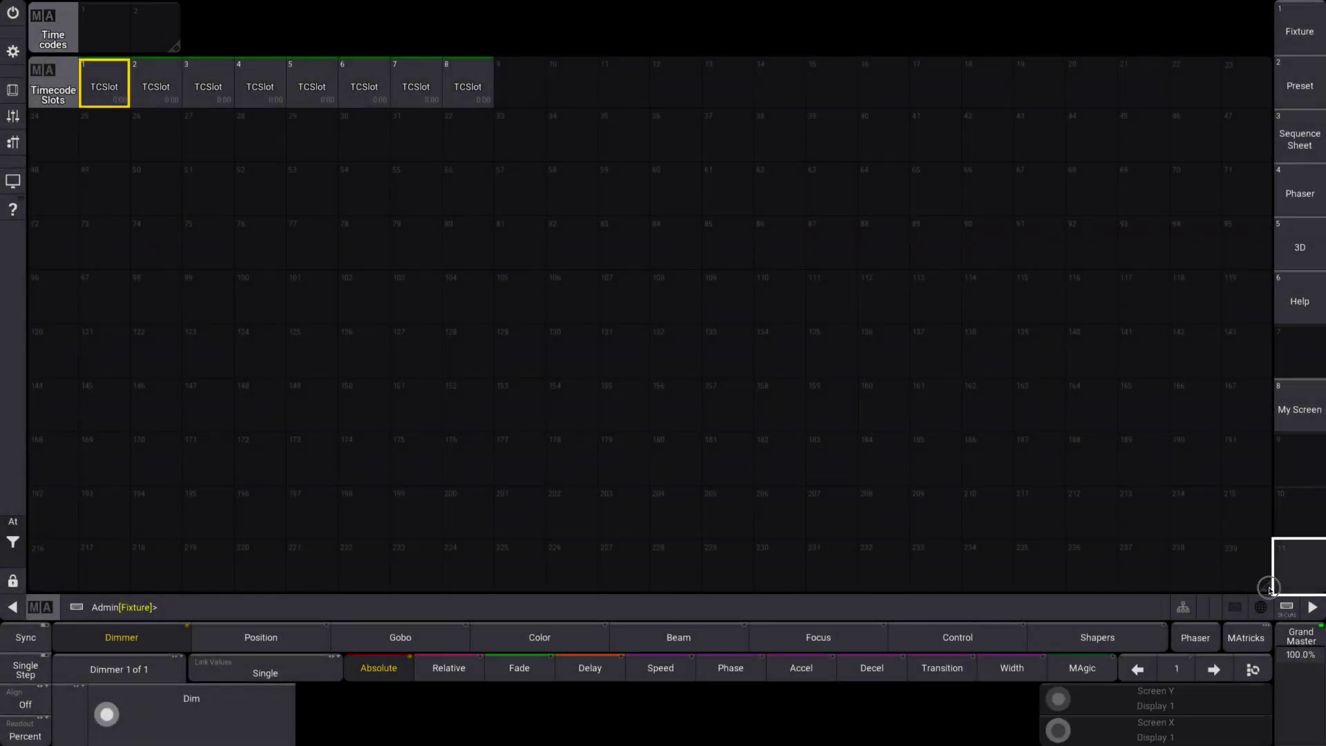
left_click_drag(1269, 588, 495, 103)
Add a Timecode View window in the empty area below the pools and align its edge with theirs
left_click(109, 148)
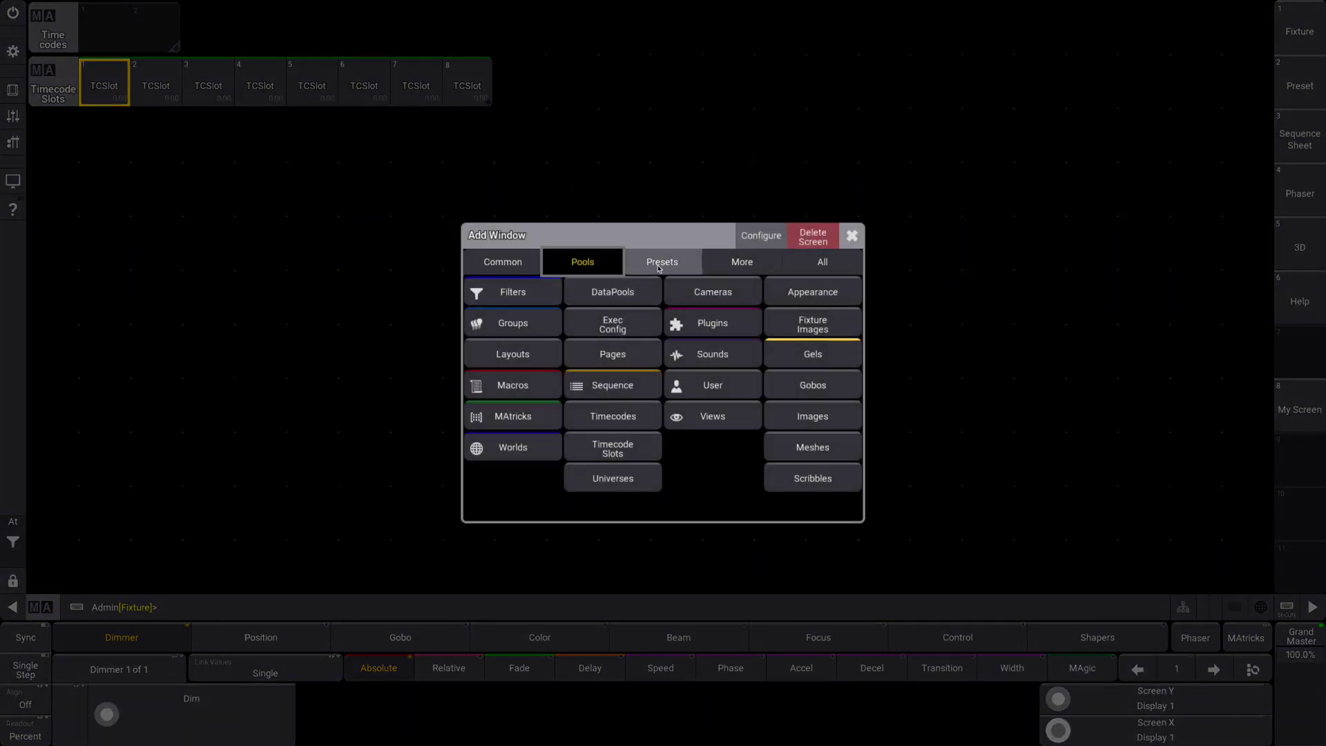
left_click(514, 266)
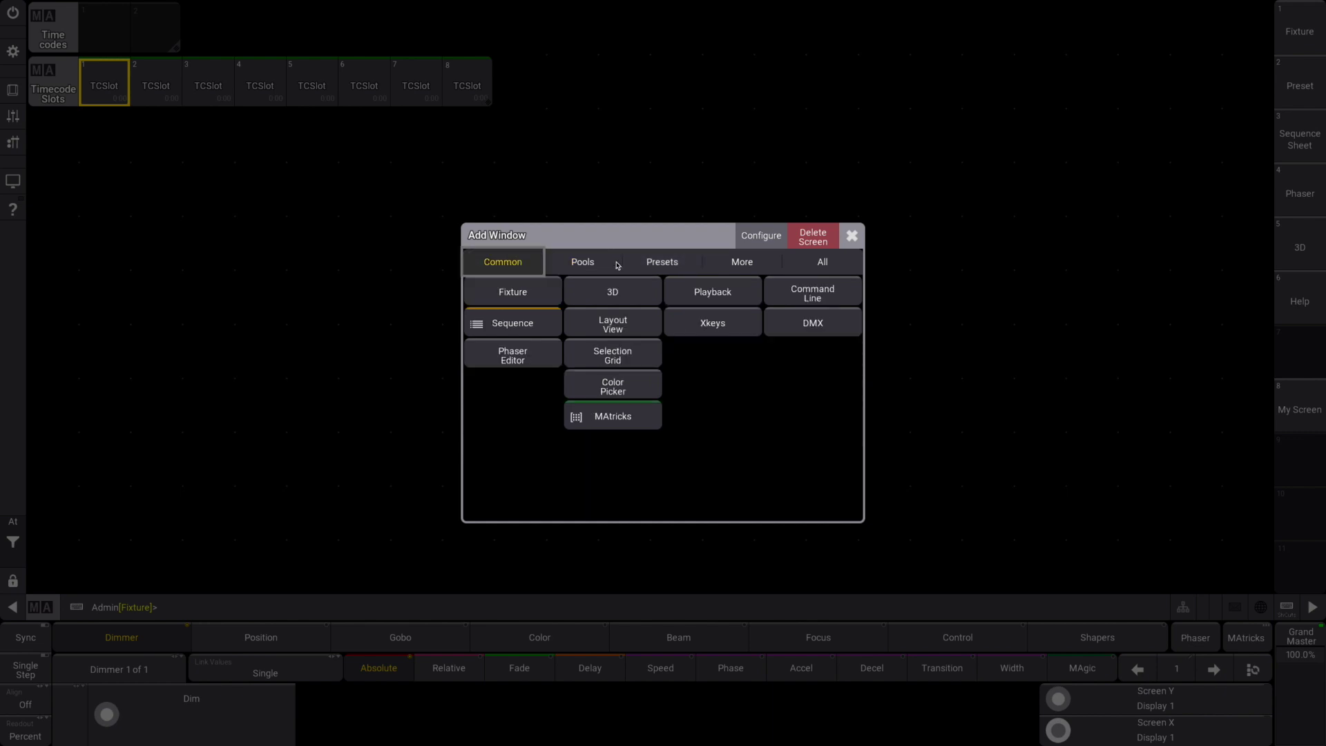
left_click(699, 265)
left_click(754, 264)
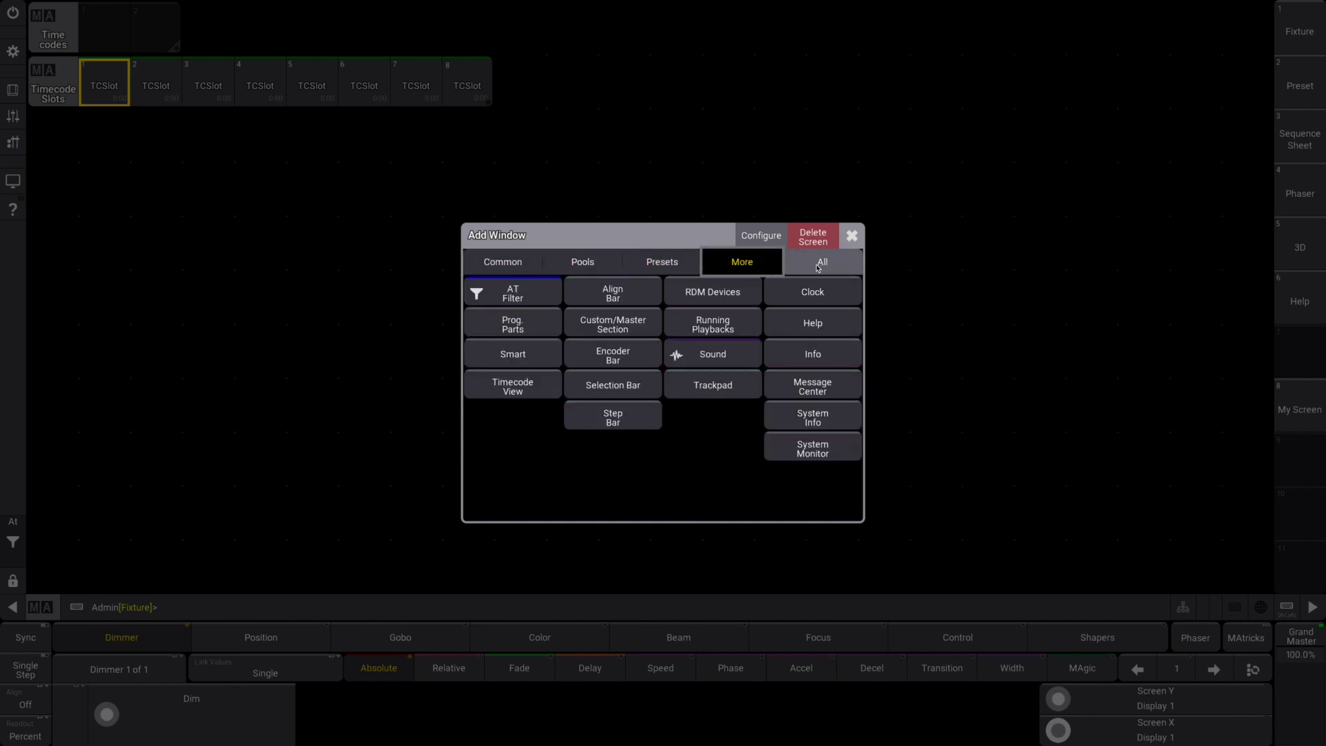
left_click(526, 386)
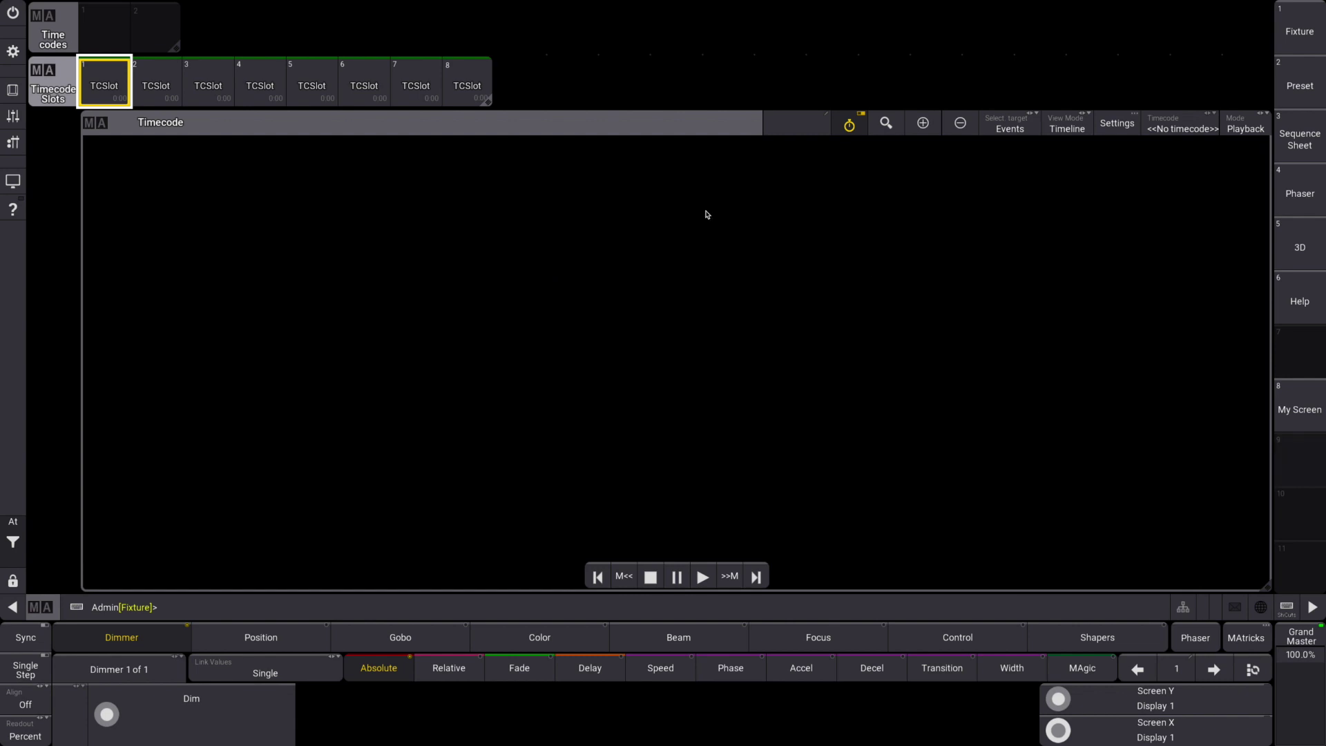
left_click_drag(230, 117, 178, 119)
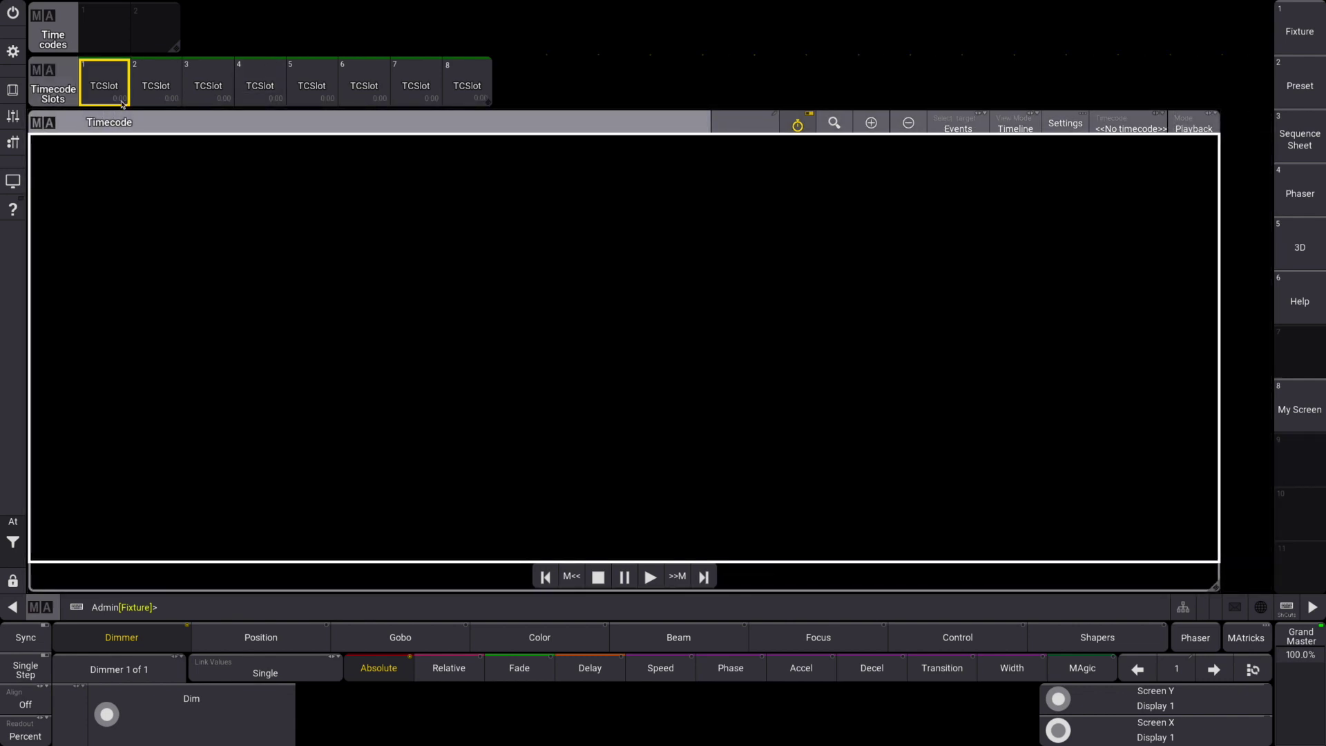
Store the window layout on view button 10 with the label Timecode and recall that view
left_click(11, 88)
left_click(841, 572)
left_click(1312, 13)
left_click(1296, 511)
type("Timecode")
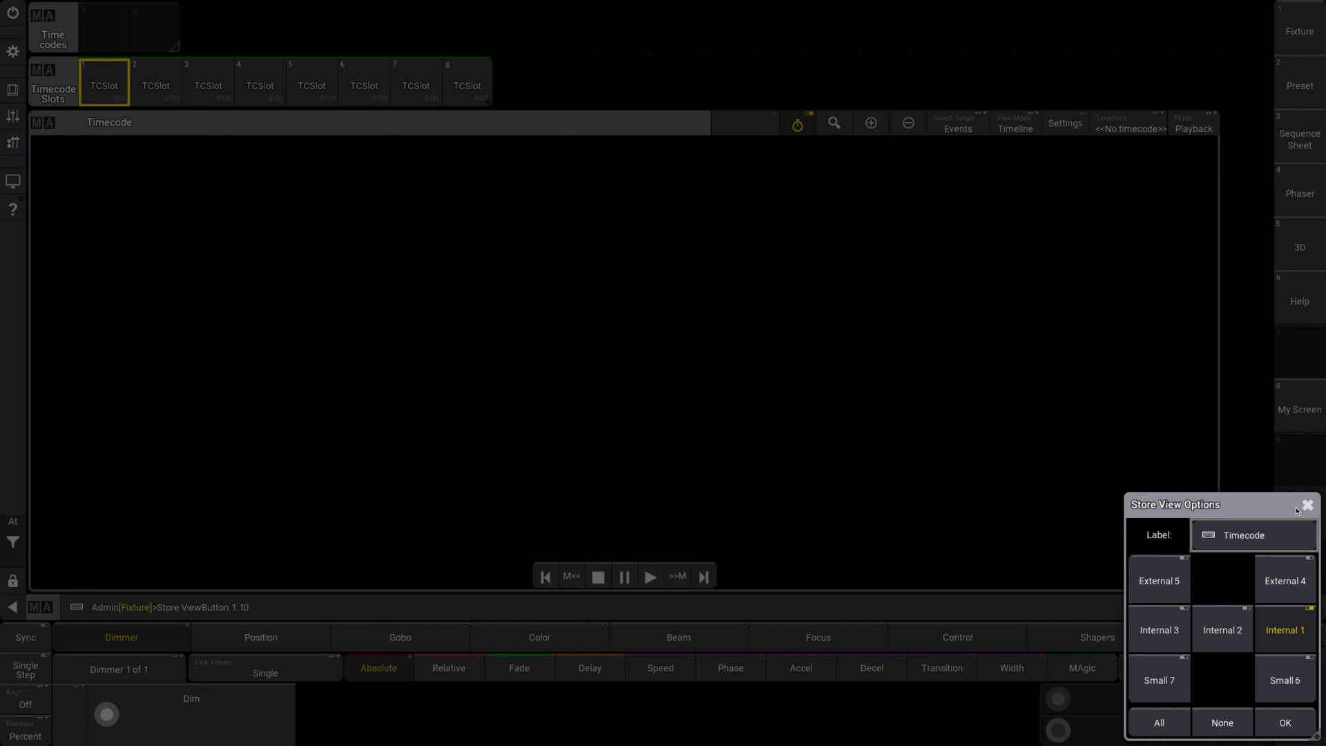
left_click(1303, 508)
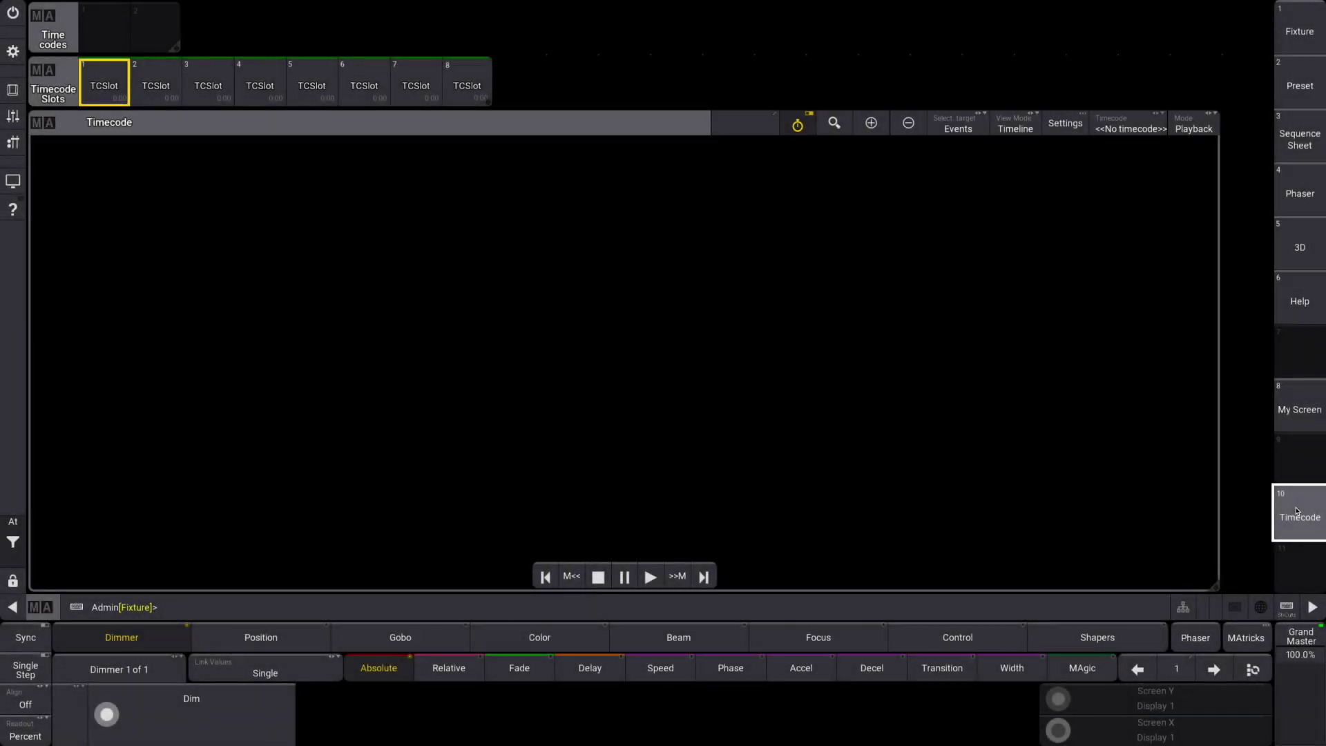
left_click(1305, 526)
left_click(1305, 526)
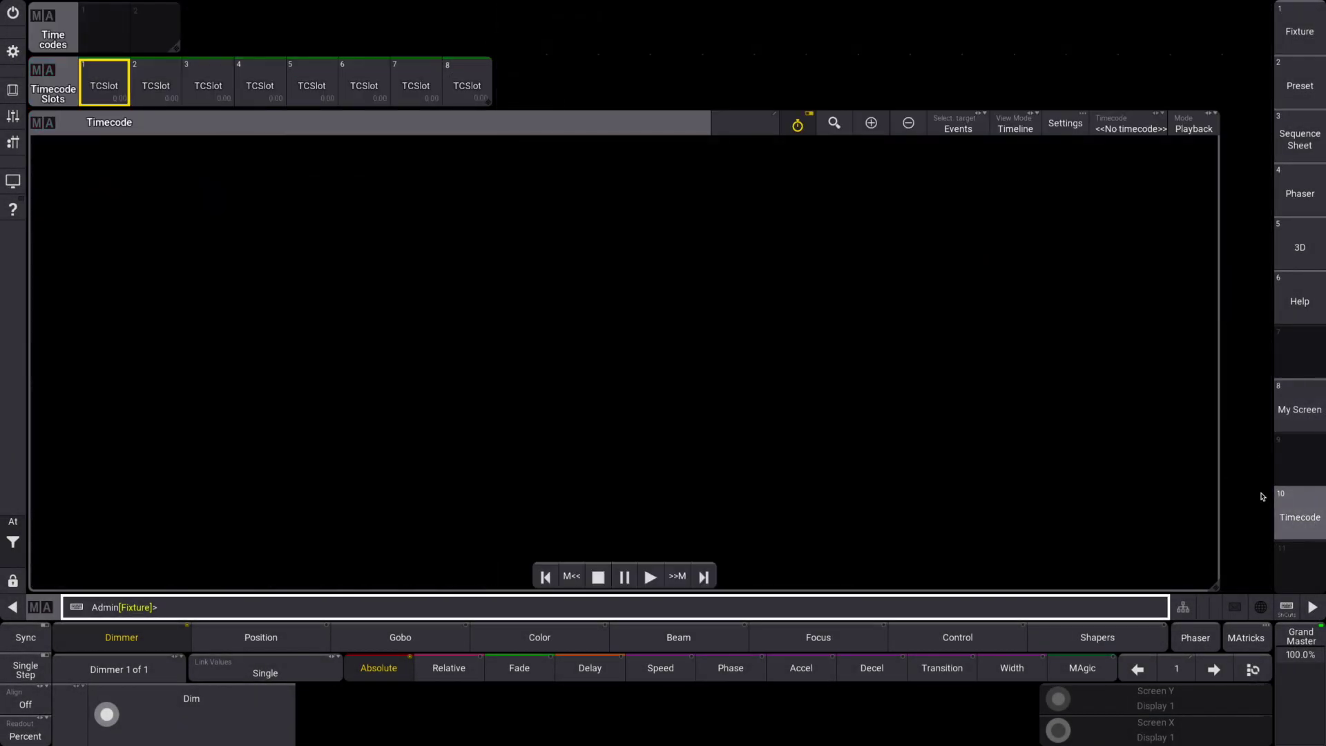
Add a Playback window, narrow the Timecode window to about half the width, and enlarge Playback beside it
left_click(625, 55)
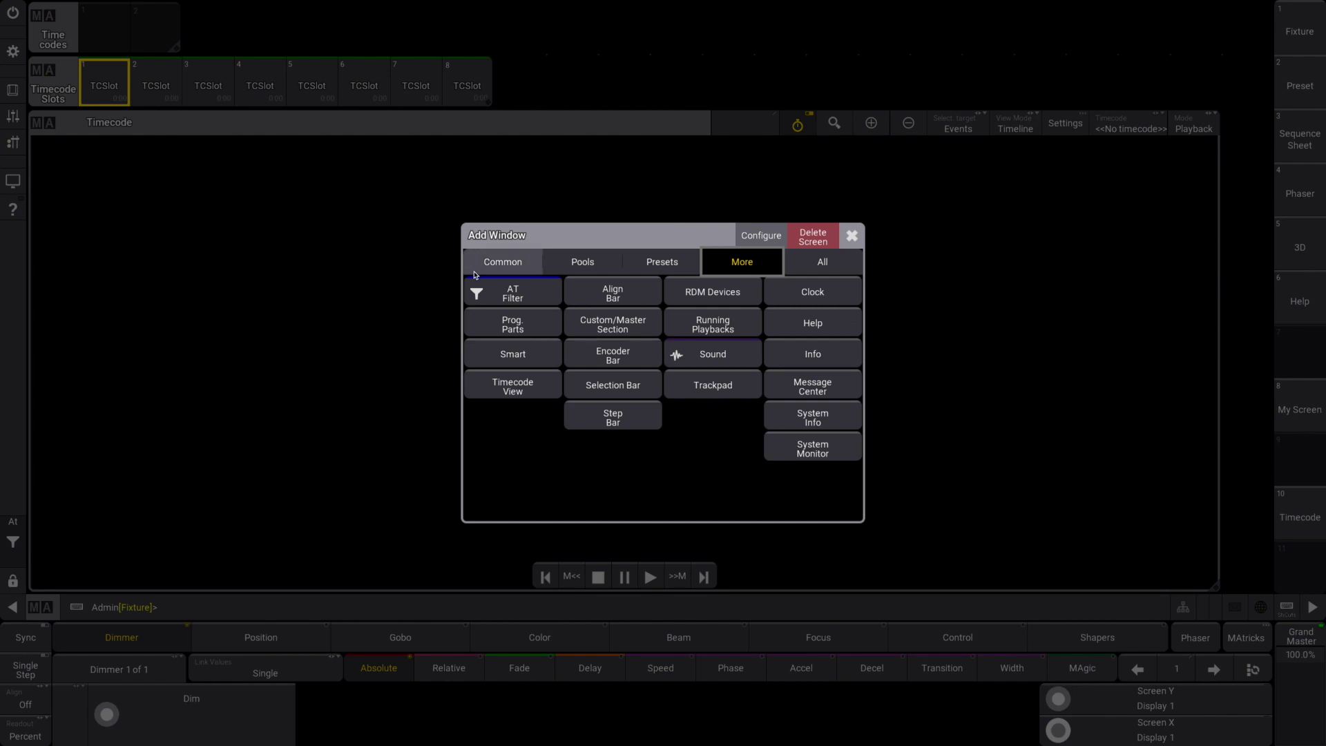
left_click(503, 262)
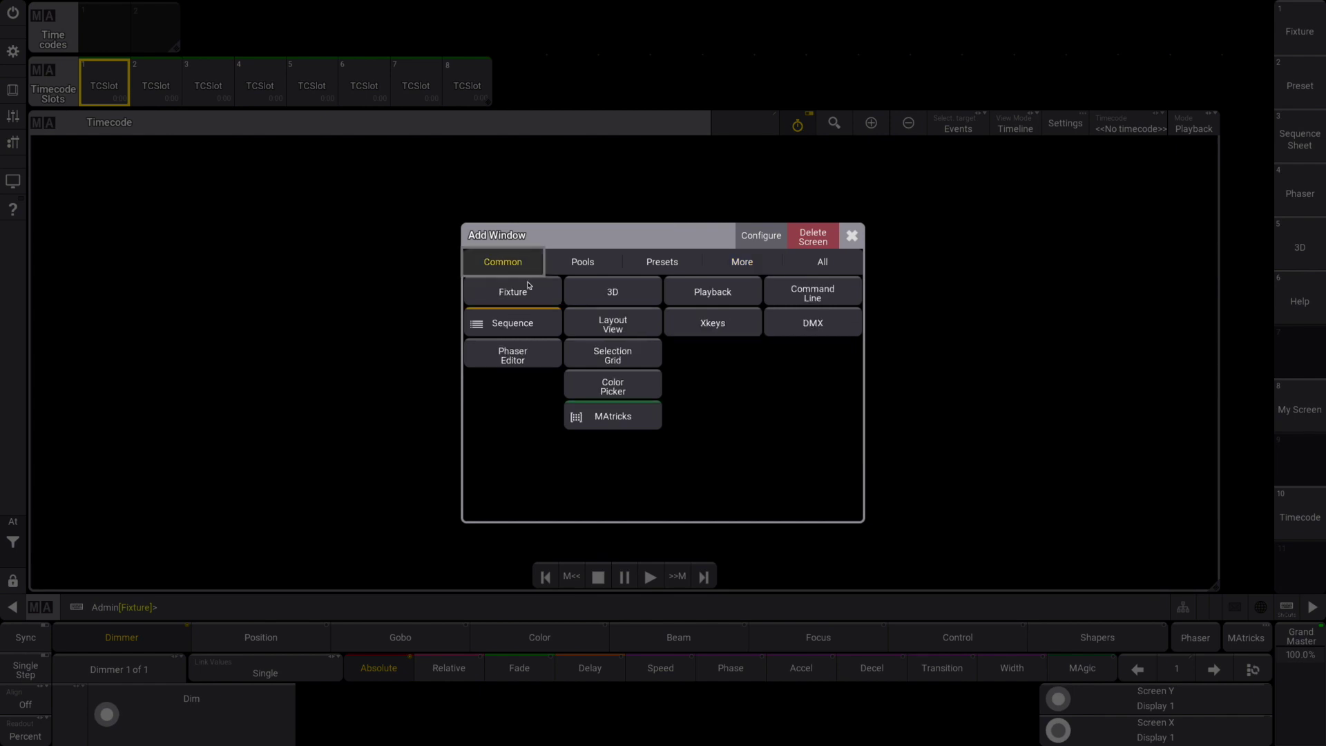
left_click(712, 294)
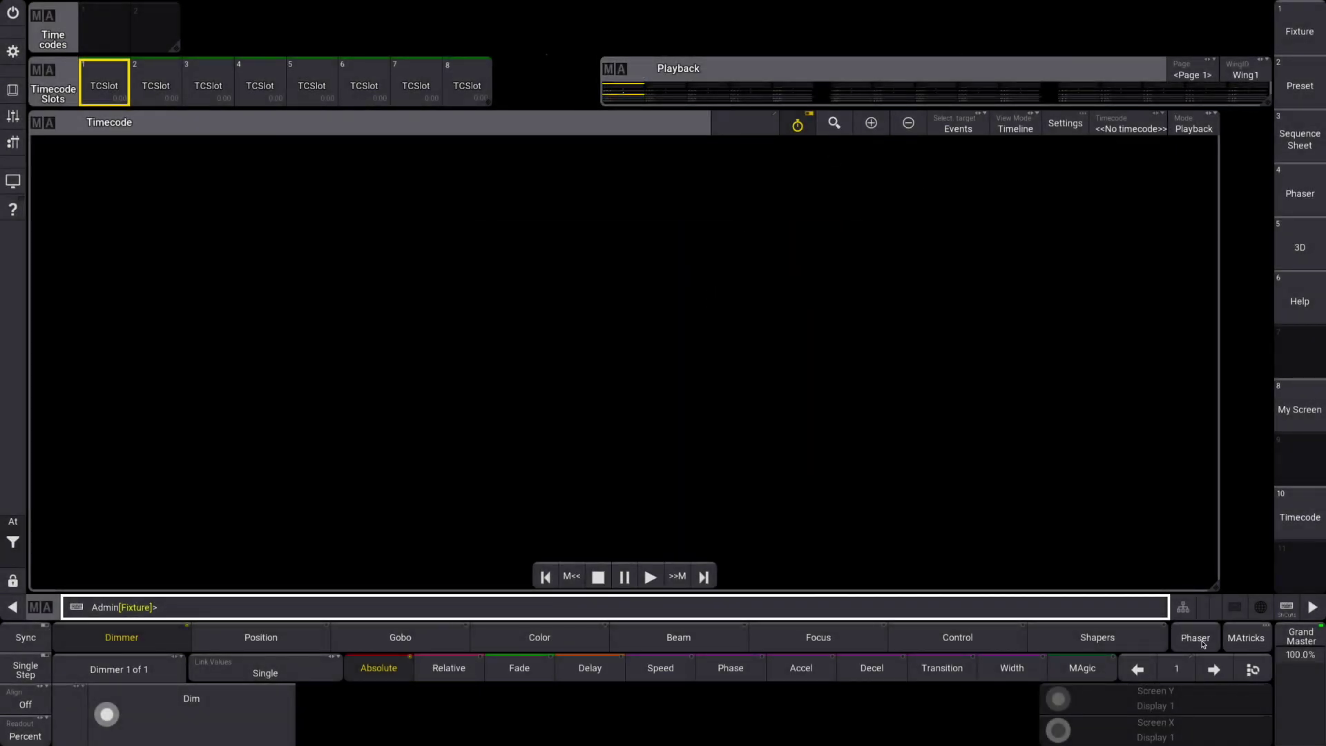
left_click_drag(1217, 587, 593, 588)
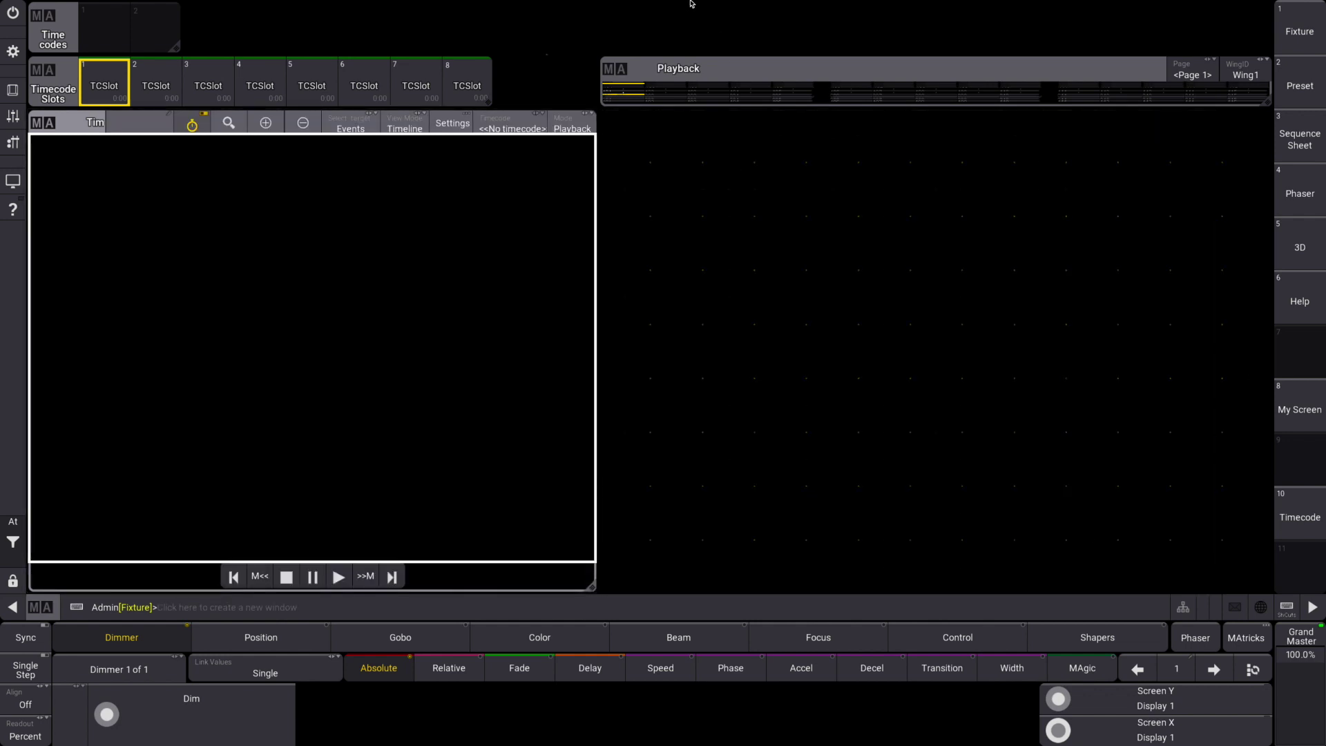
left_click_drag(621, 66, 621, 119)
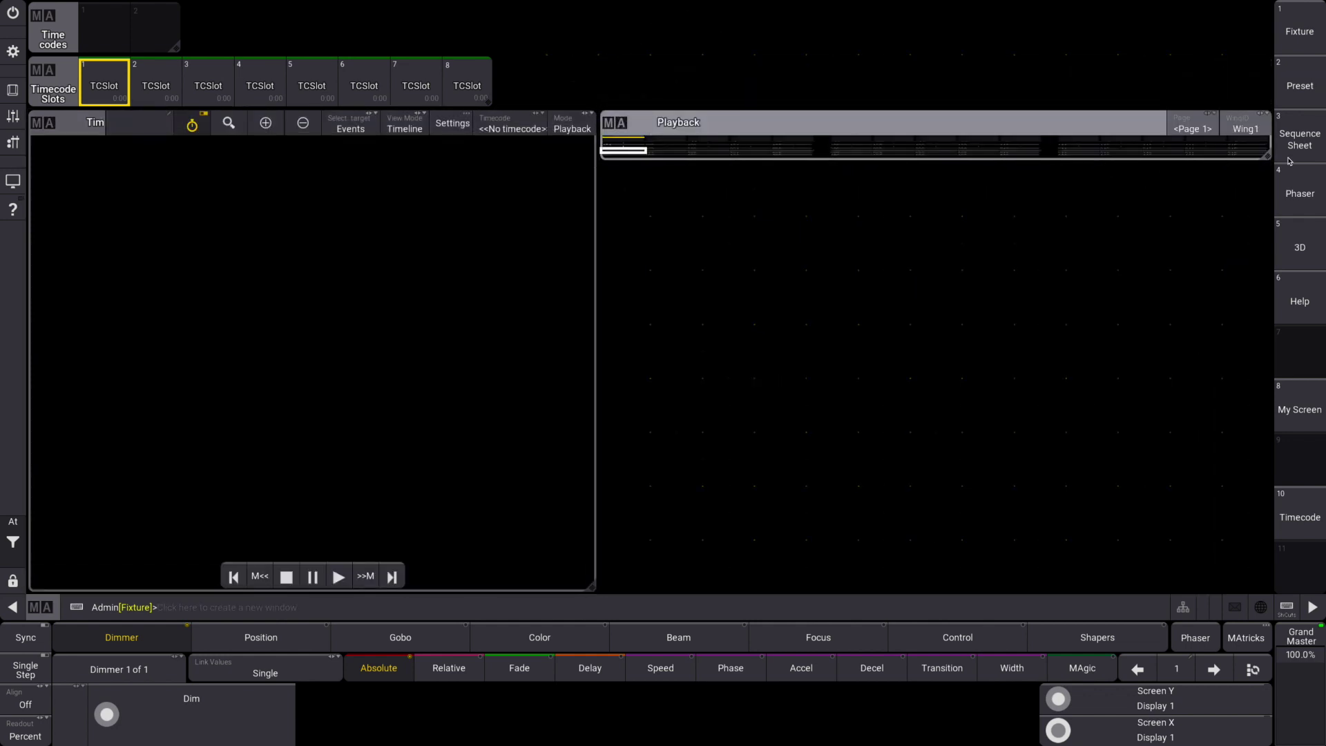
left_click_drag(1267, 157, 1243, 563)
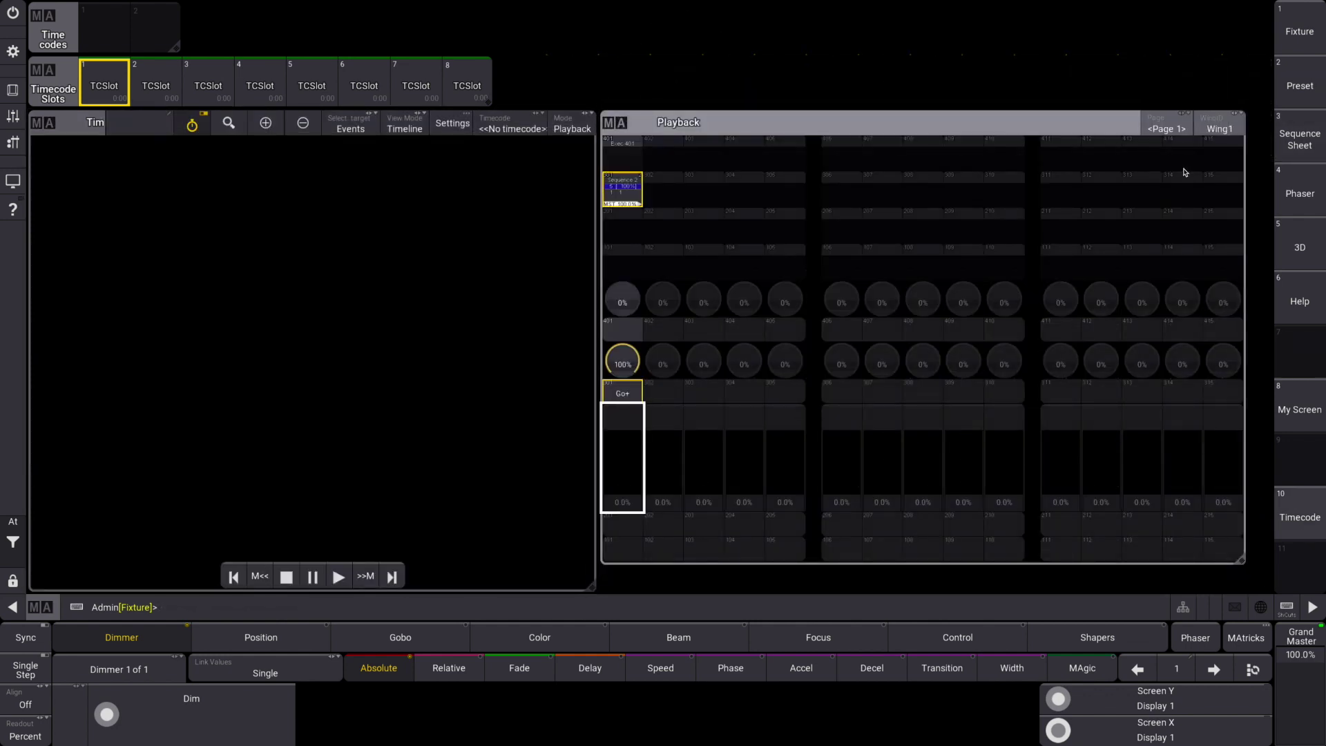
Store the rearranged layout over view button 10, keeping the label Timecode
left_click(12, 90)
left_click(840, 573)
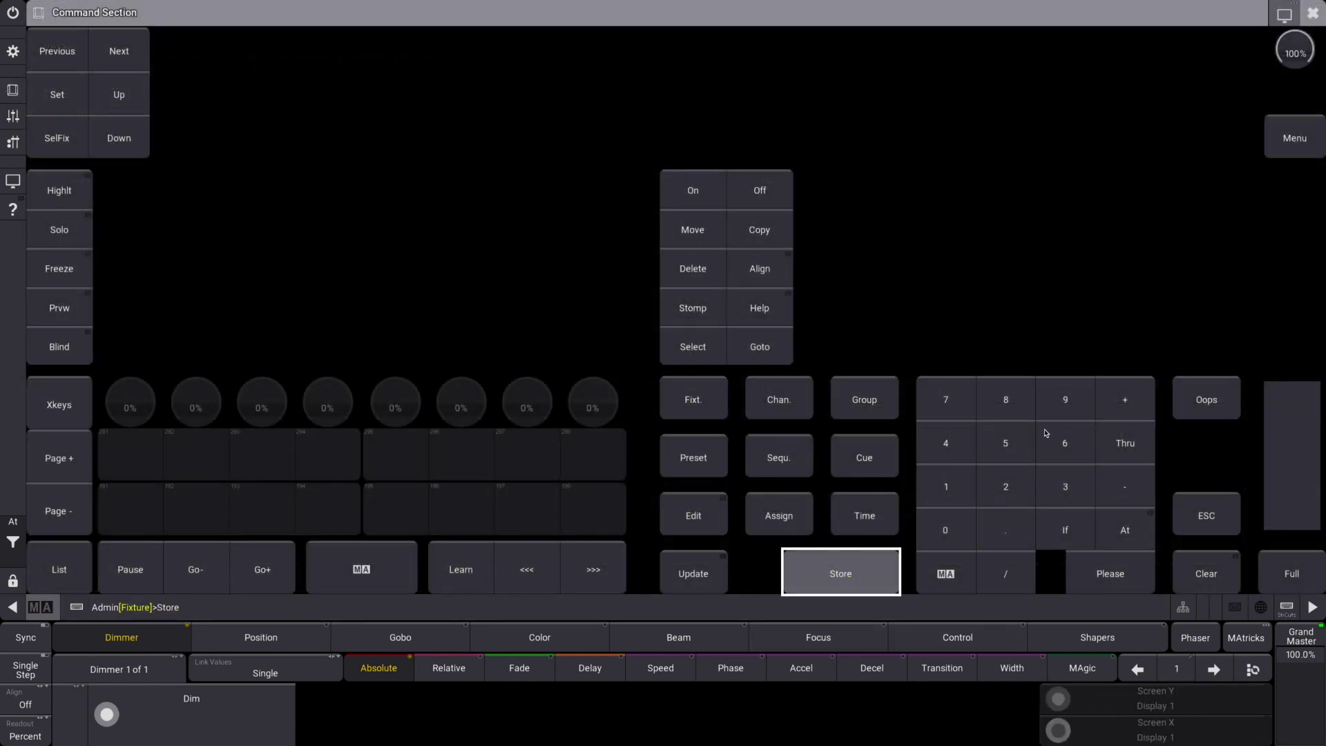
left_click(1313, 12)
left_click(1299, 511)
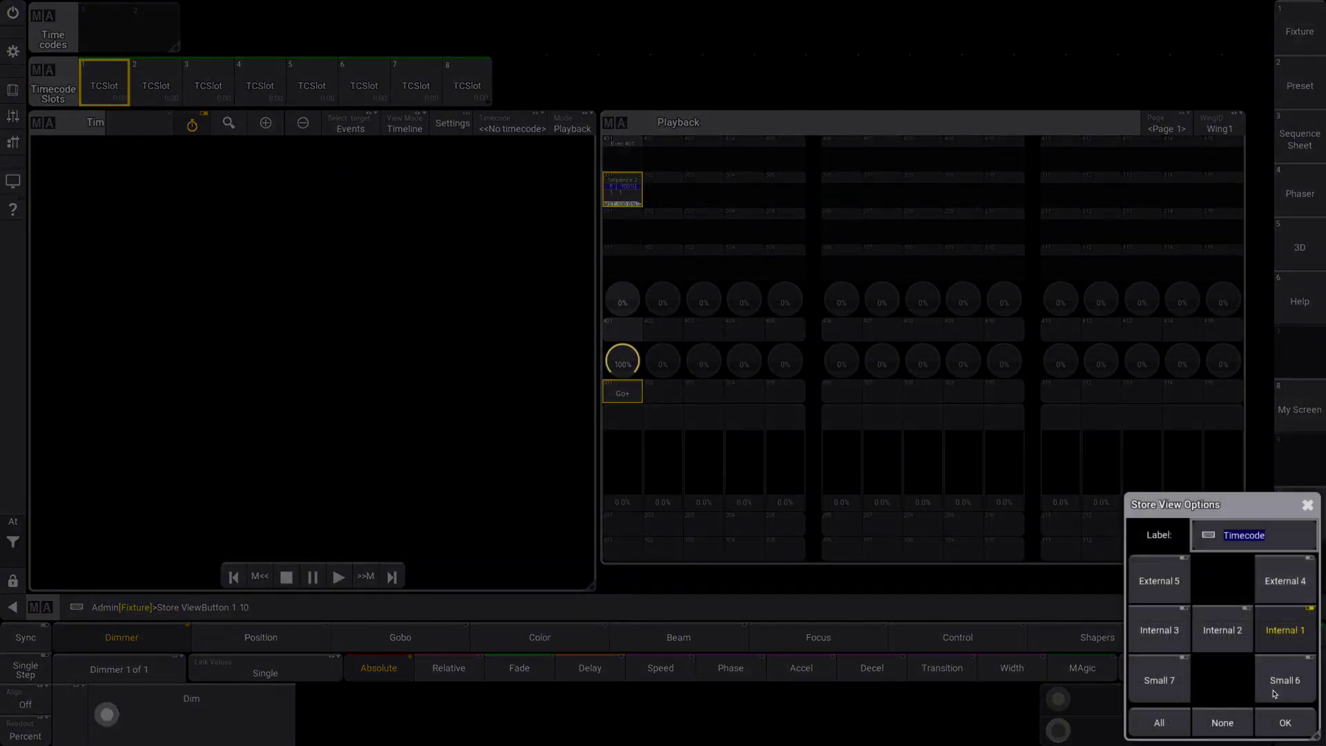
left_click(1284, 722)
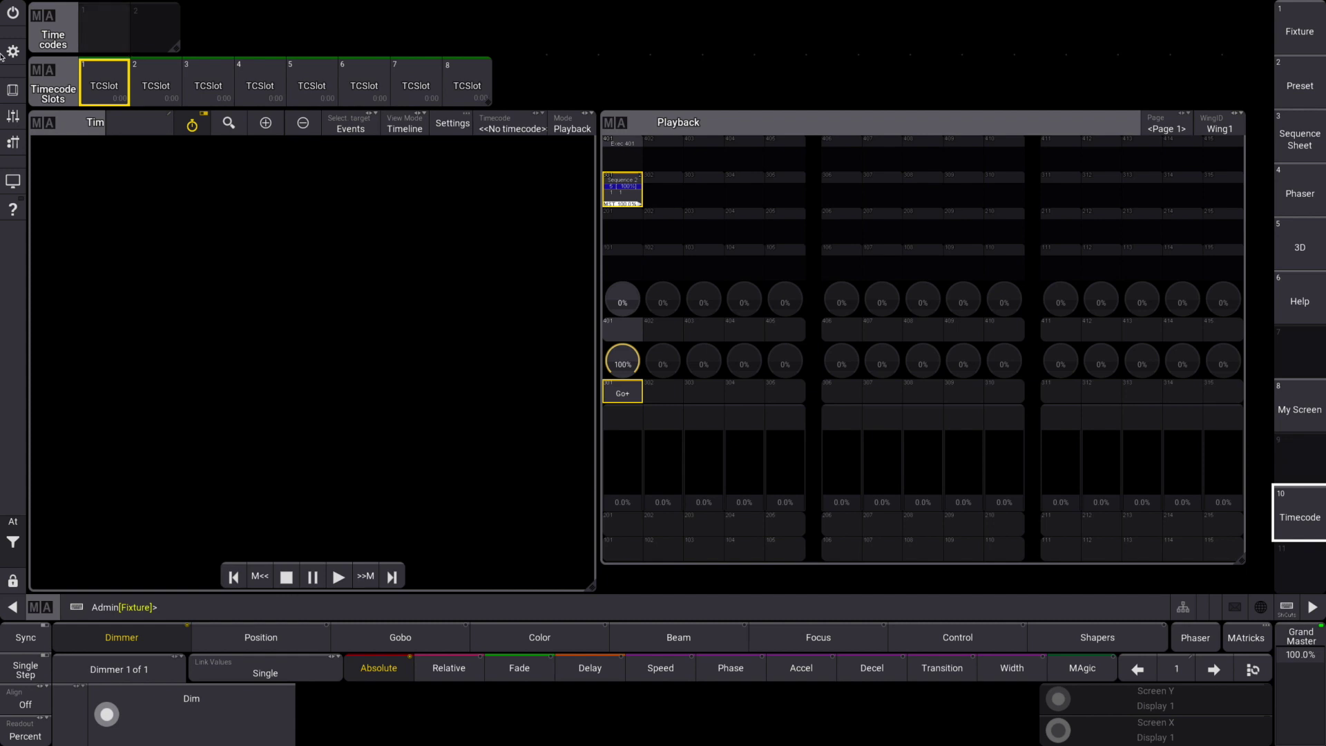
Store a new timecode show named Test in the first cell of the Timecodes pool
left_click(15, 99)
left_click(863, 576)
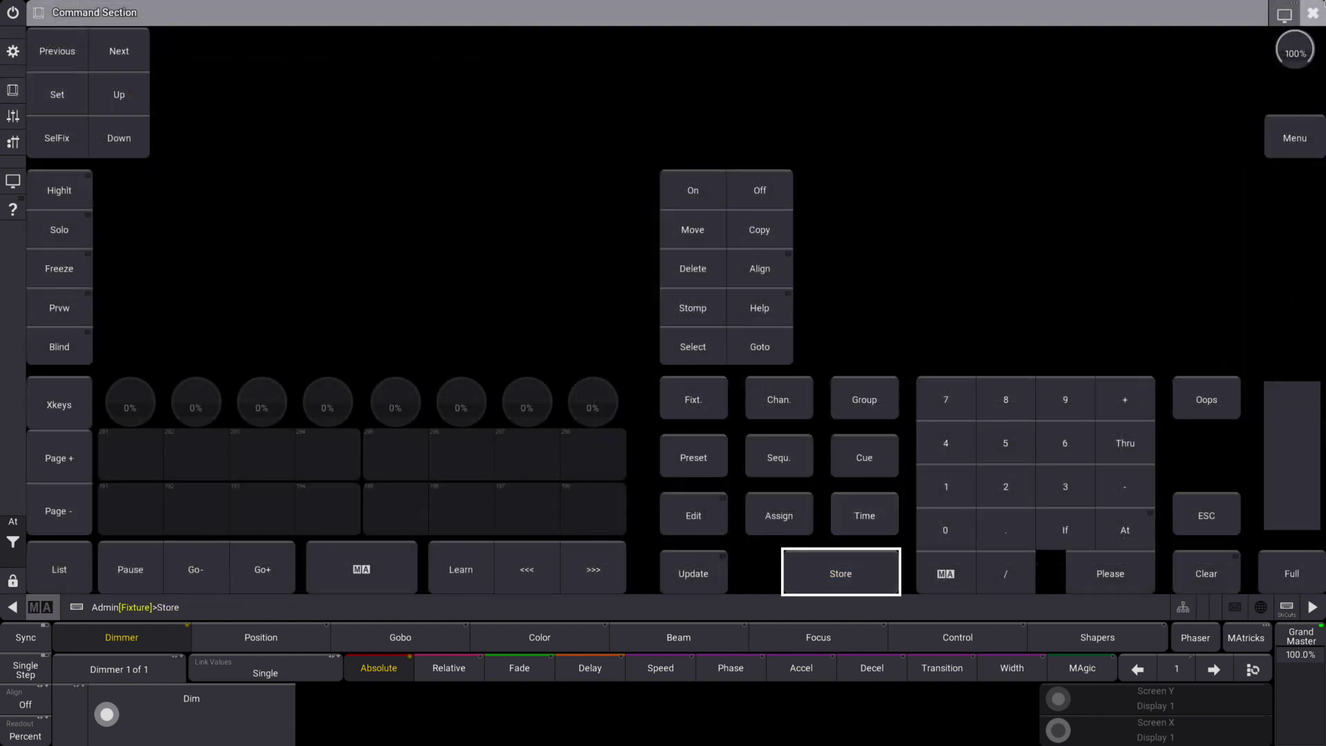
left_click(1312, 13)
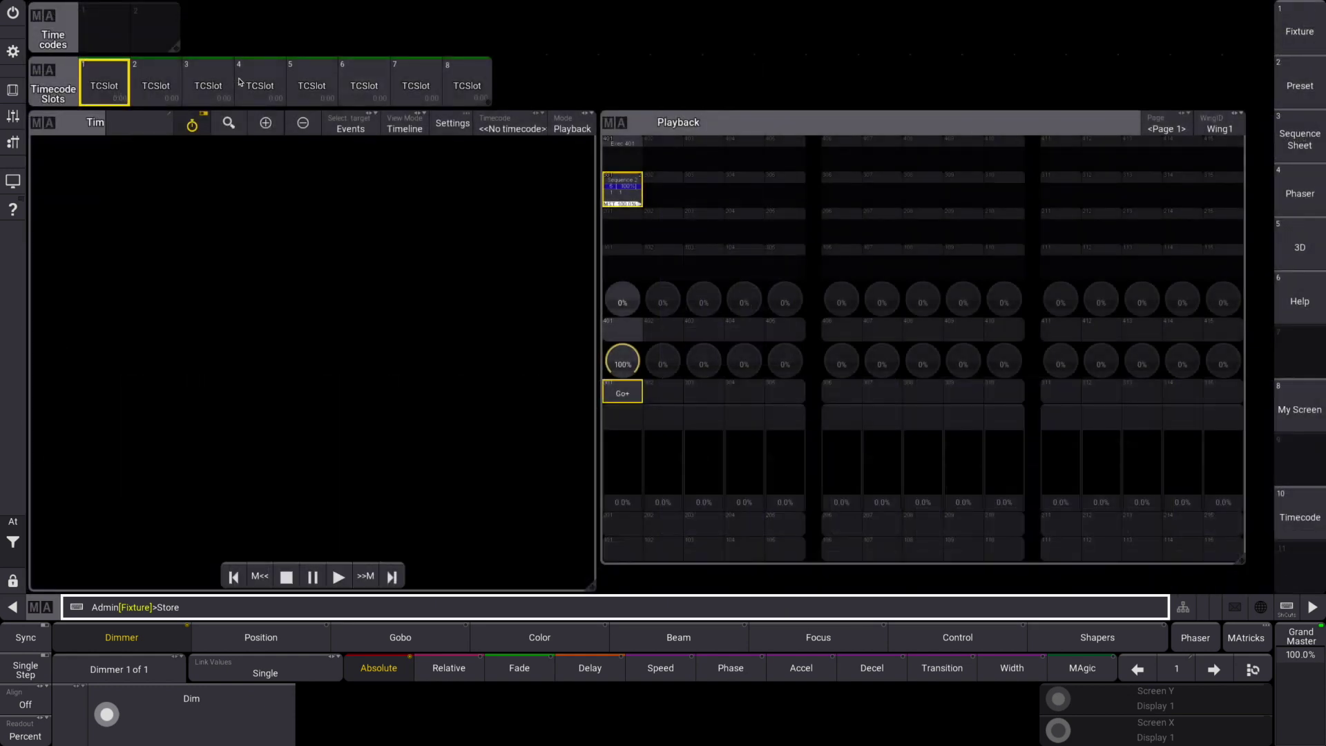
left_click(94, 38)
type("Test")
key("Return")
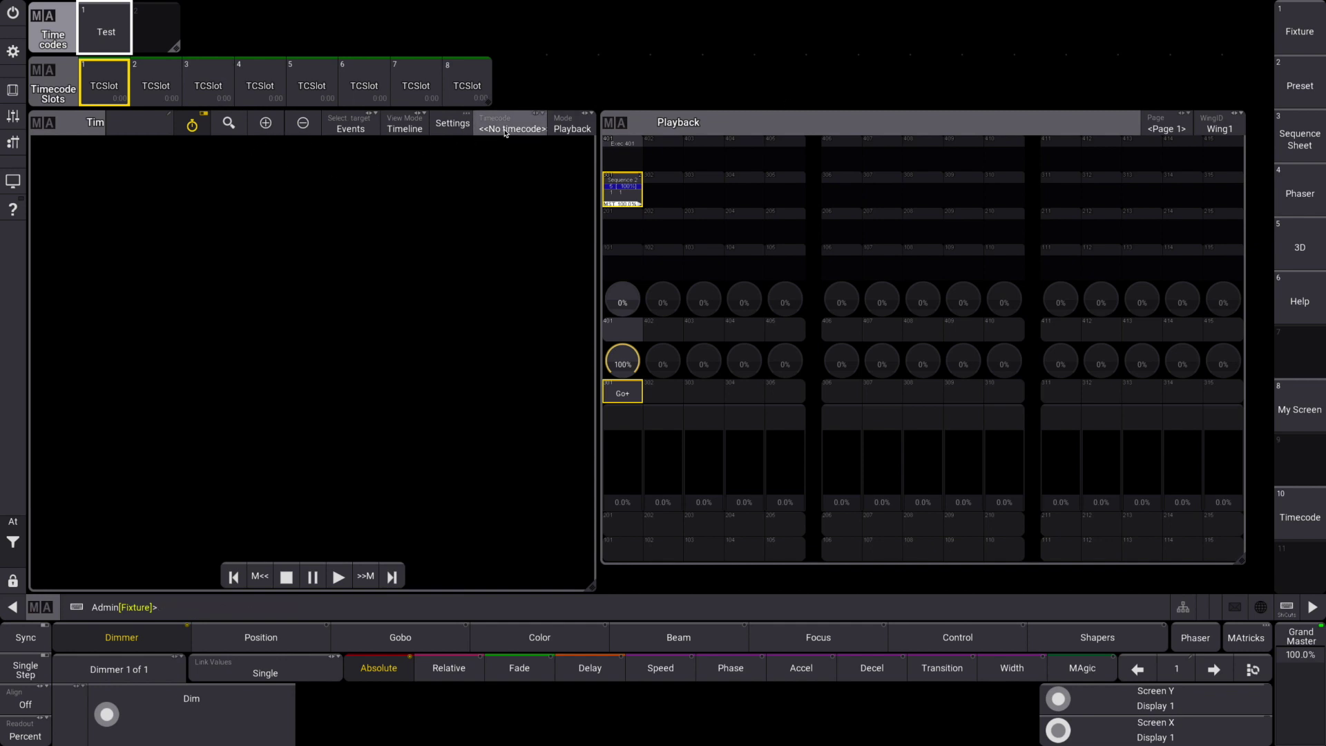
Load the Test timecode into the Timecode window, set the window mode to Setup, and enlarge the timeline scale
left_click(133, 164)
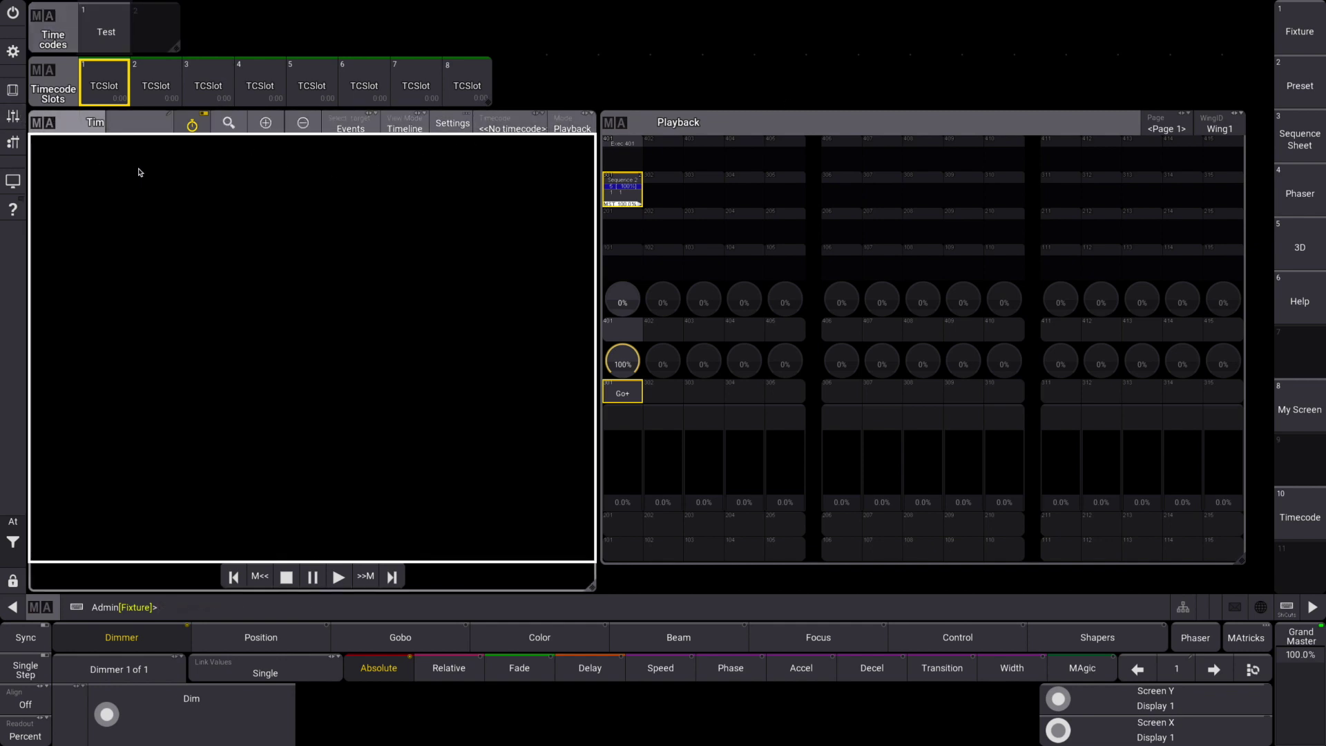
left_click(523, 129)
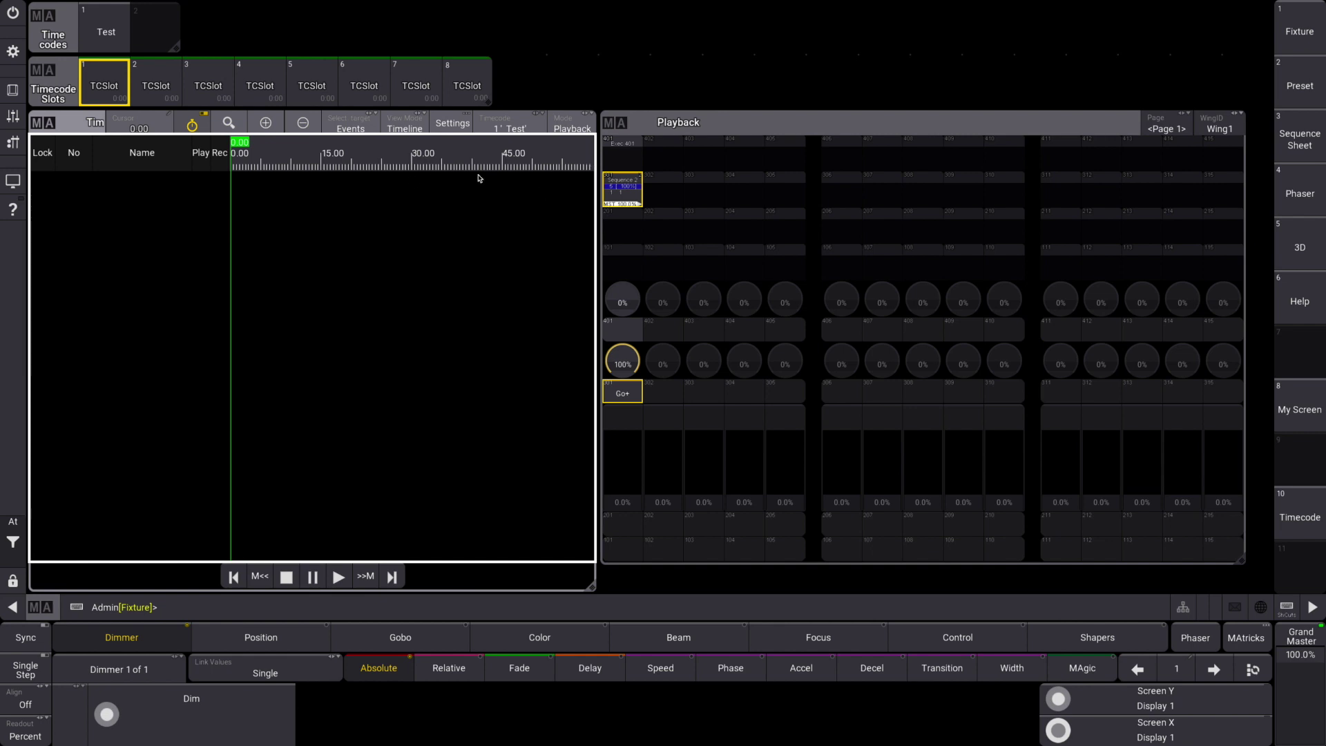
left_click(43, 122)
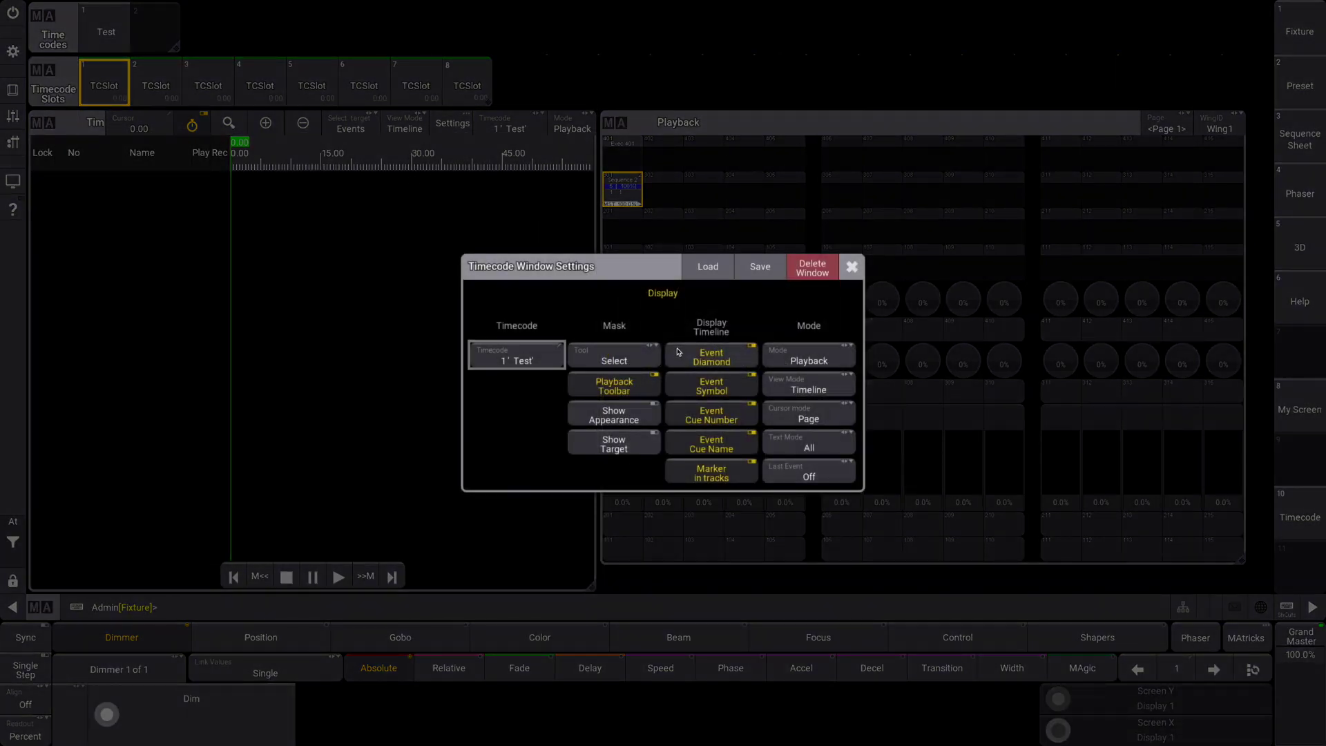
left_click(851, 267)
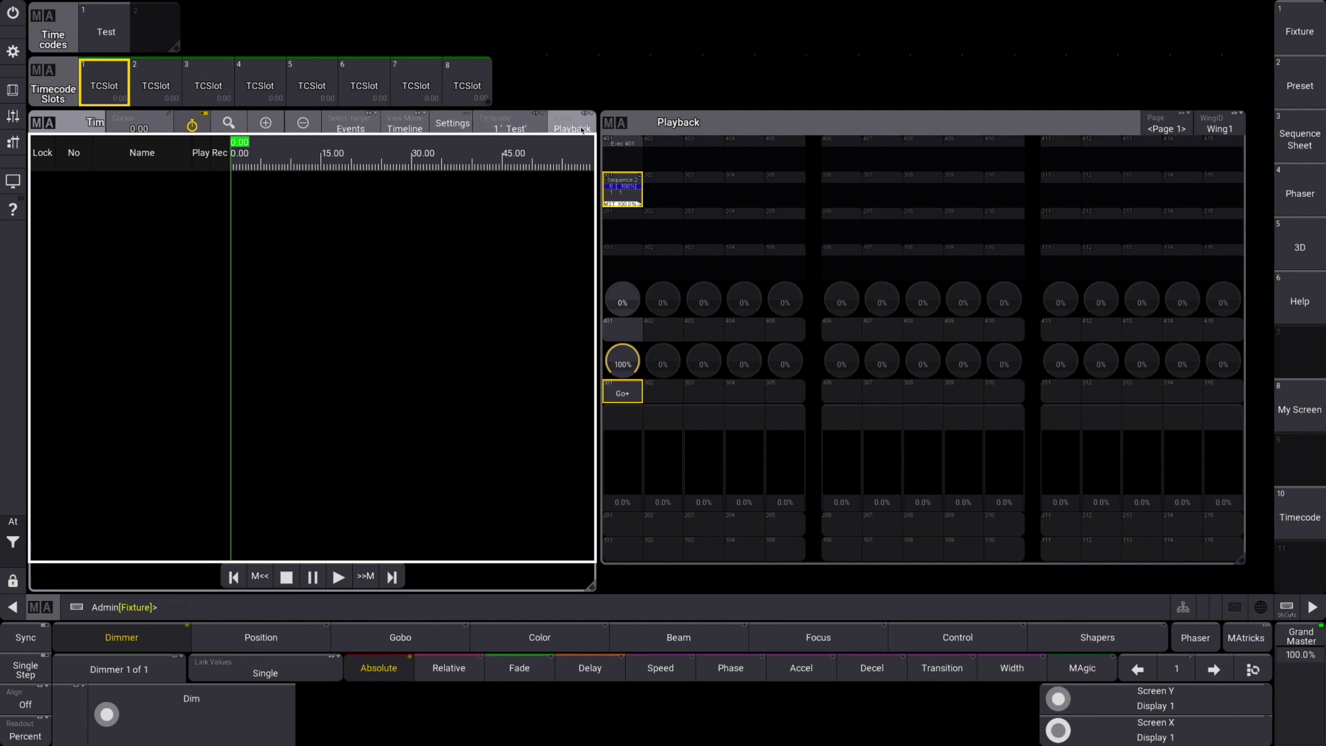
left_click(580, 128)
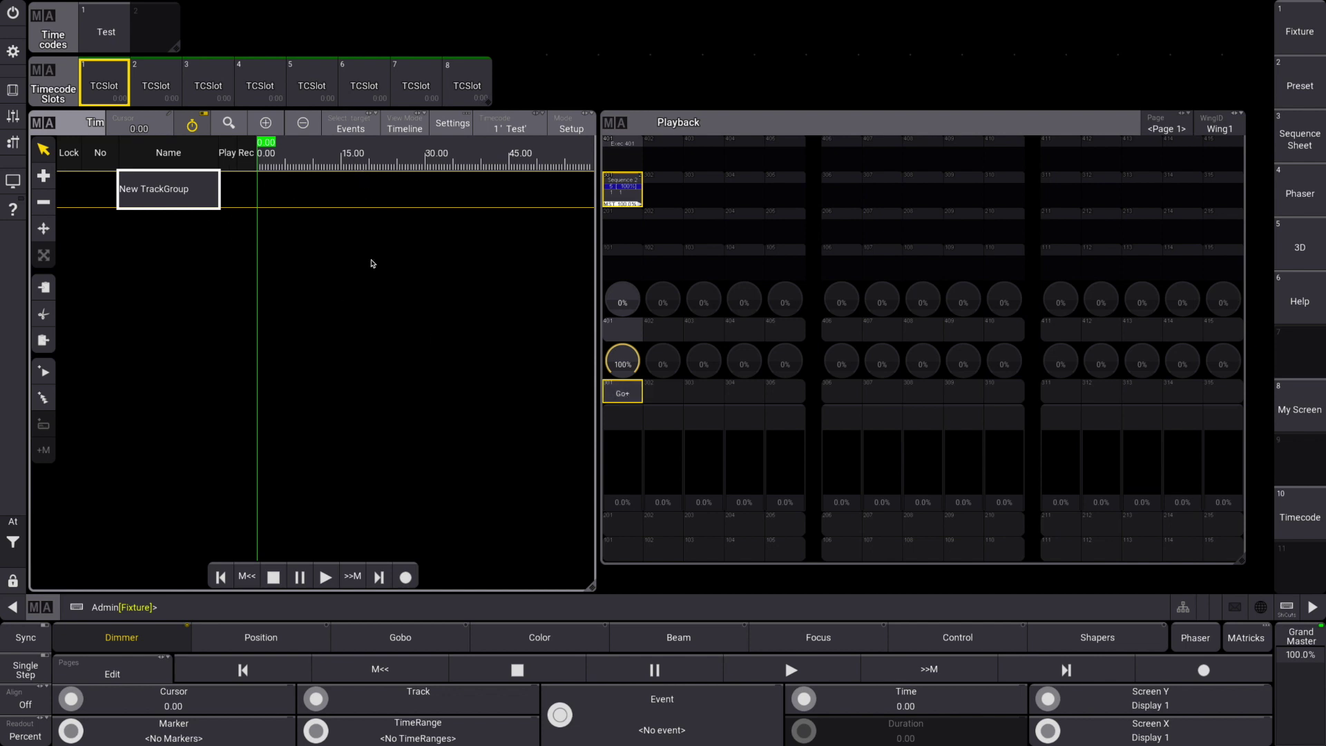
left_click(266, 122)
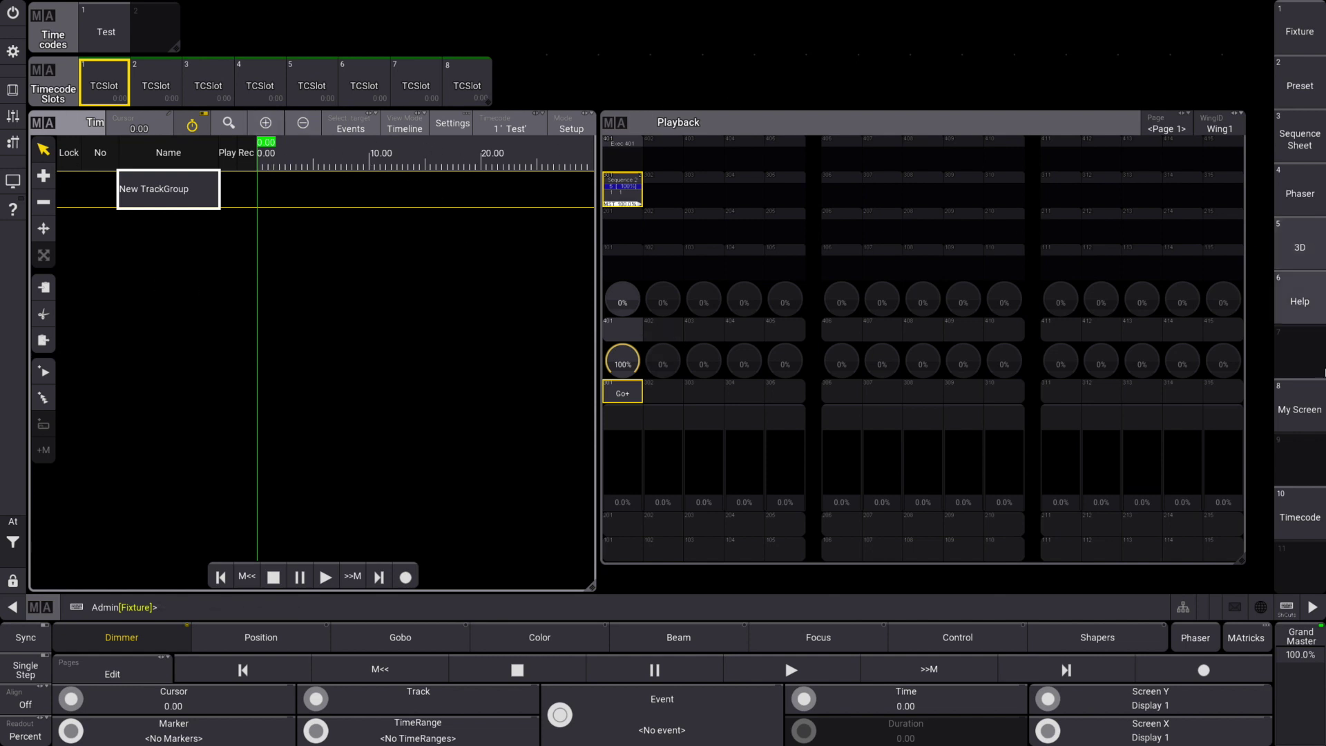
Switch off the running cue from the My Screen view and return to the Timecode view
left_click(1299, 409)
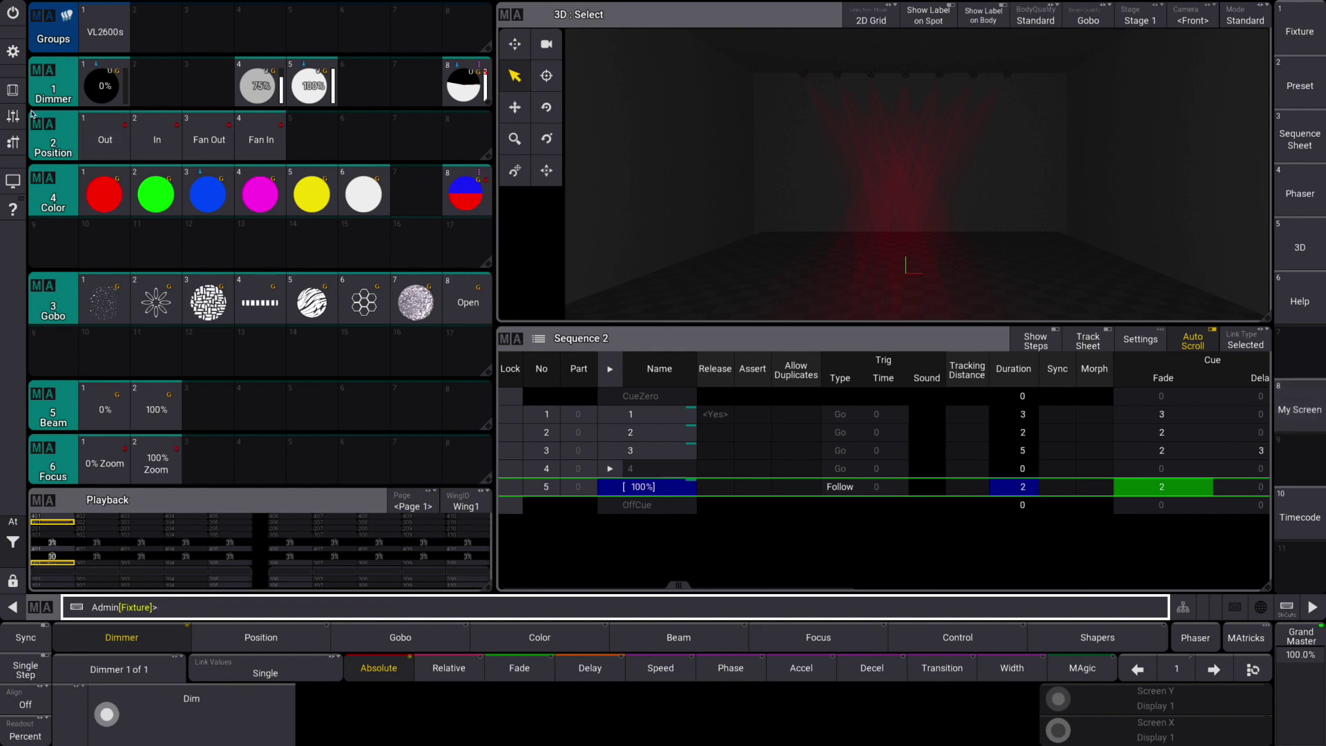
left_click(12, 89)
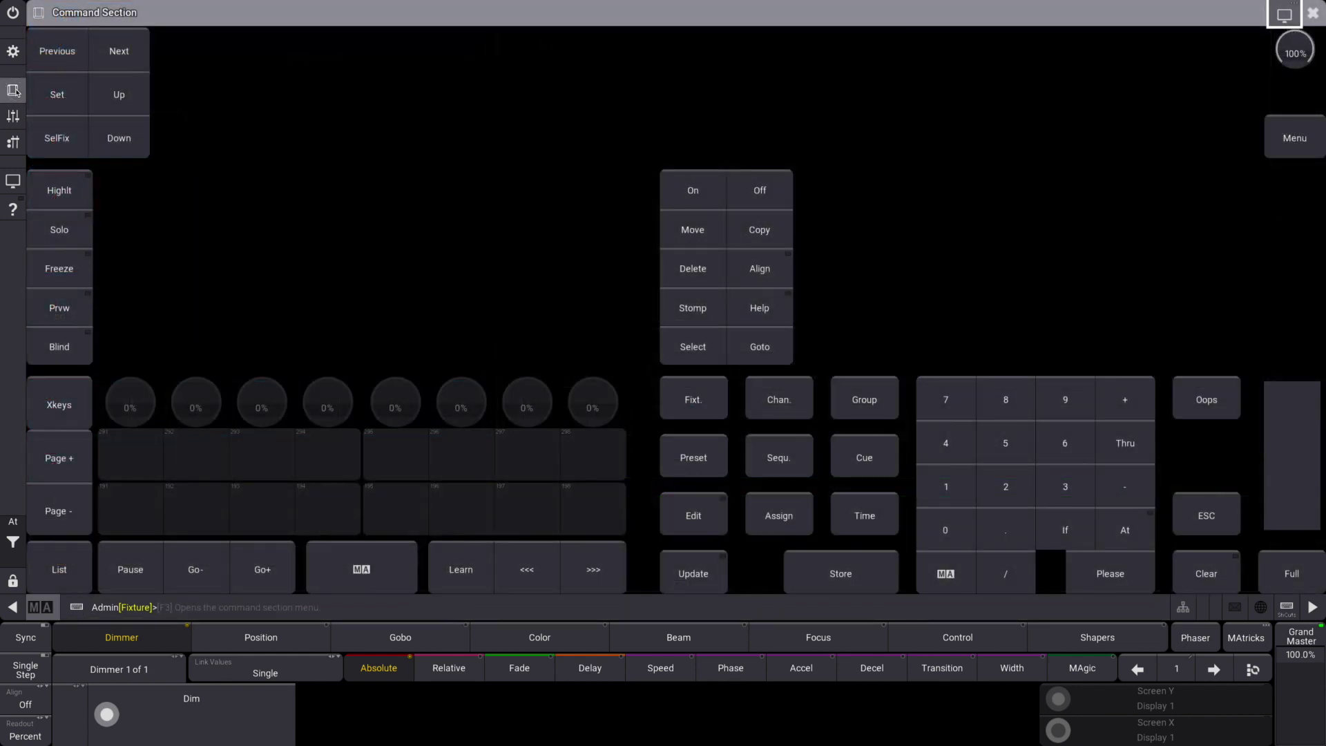
left_click(762, 186)
left_click(861, 458)
left_click(1122, 587)
left_click(1312, 13)
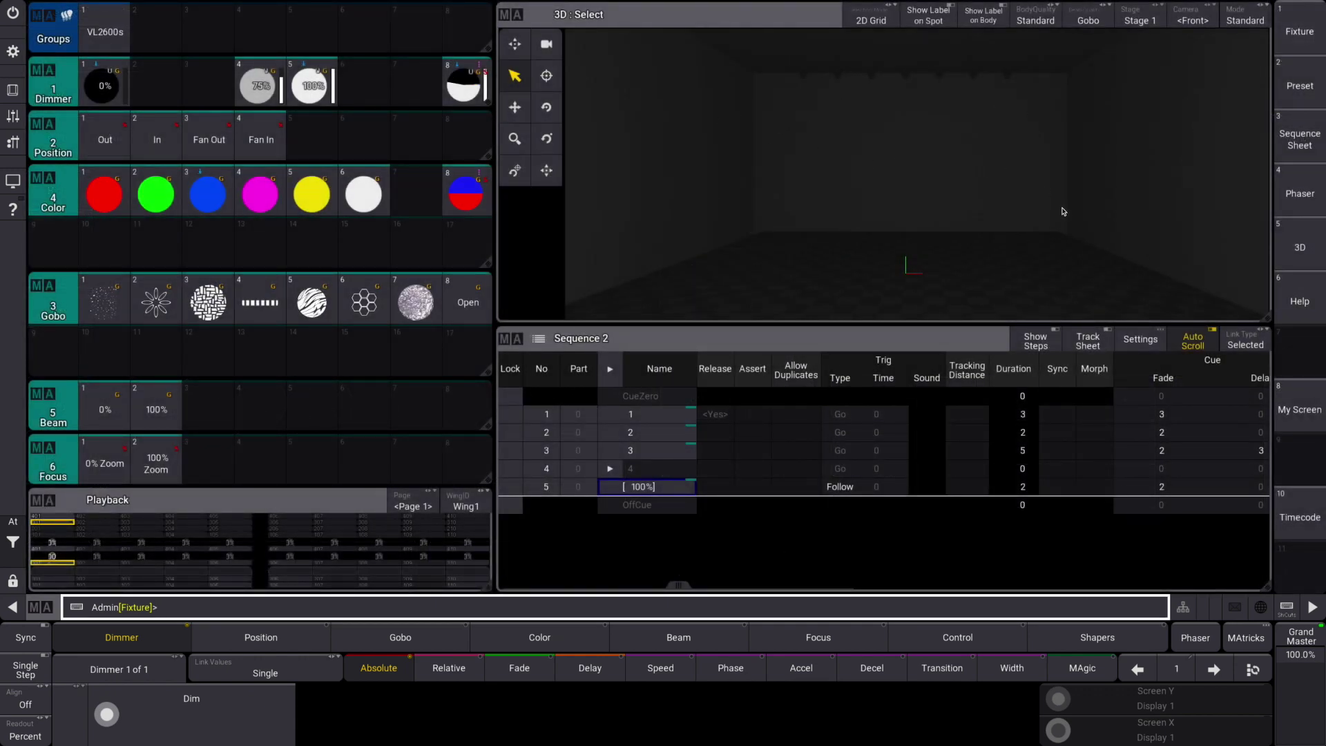
left_click(1302, 514)
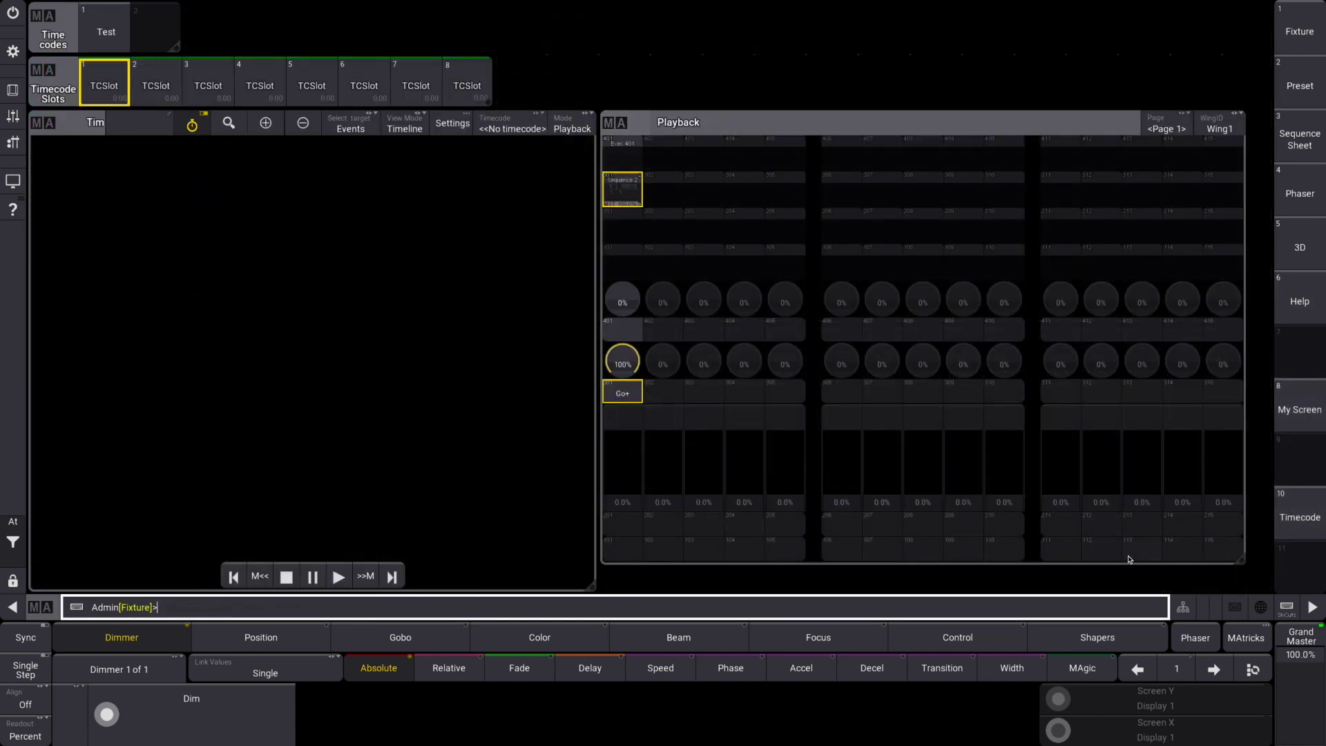
Shrink the Playback window, move it to the bottom of the layout, and add a 3D window filling the space above it
left_click_drag(1241, 564, 1236, 424)
left_click_drag(660, 130, 659, 346)
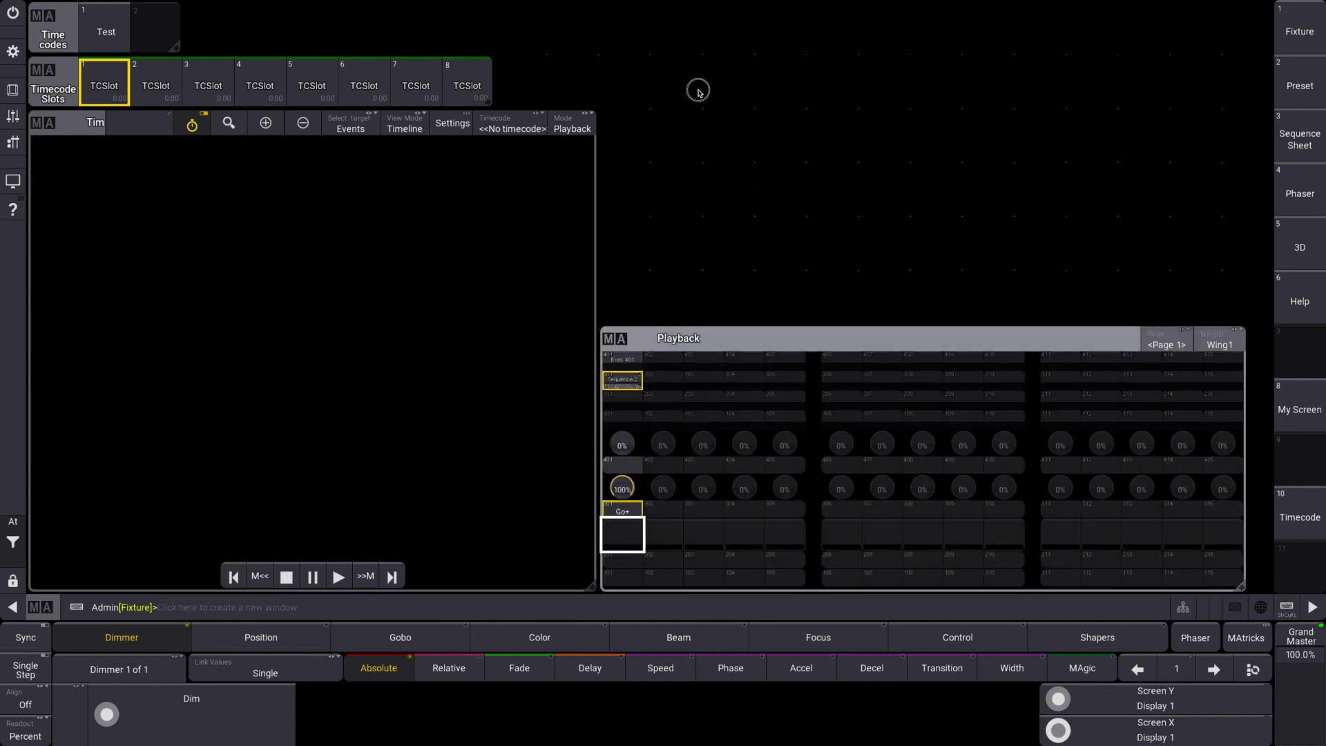
left_click(698, 89)
left_click(613, 292)
left_click_drag(666, 68, 615, 13)
left_click_drag(1217, 262, 1266, 315)
Load the Test timecode into the Timecode window and store the layout over view button 10, Timecode
left_click(523, 127)
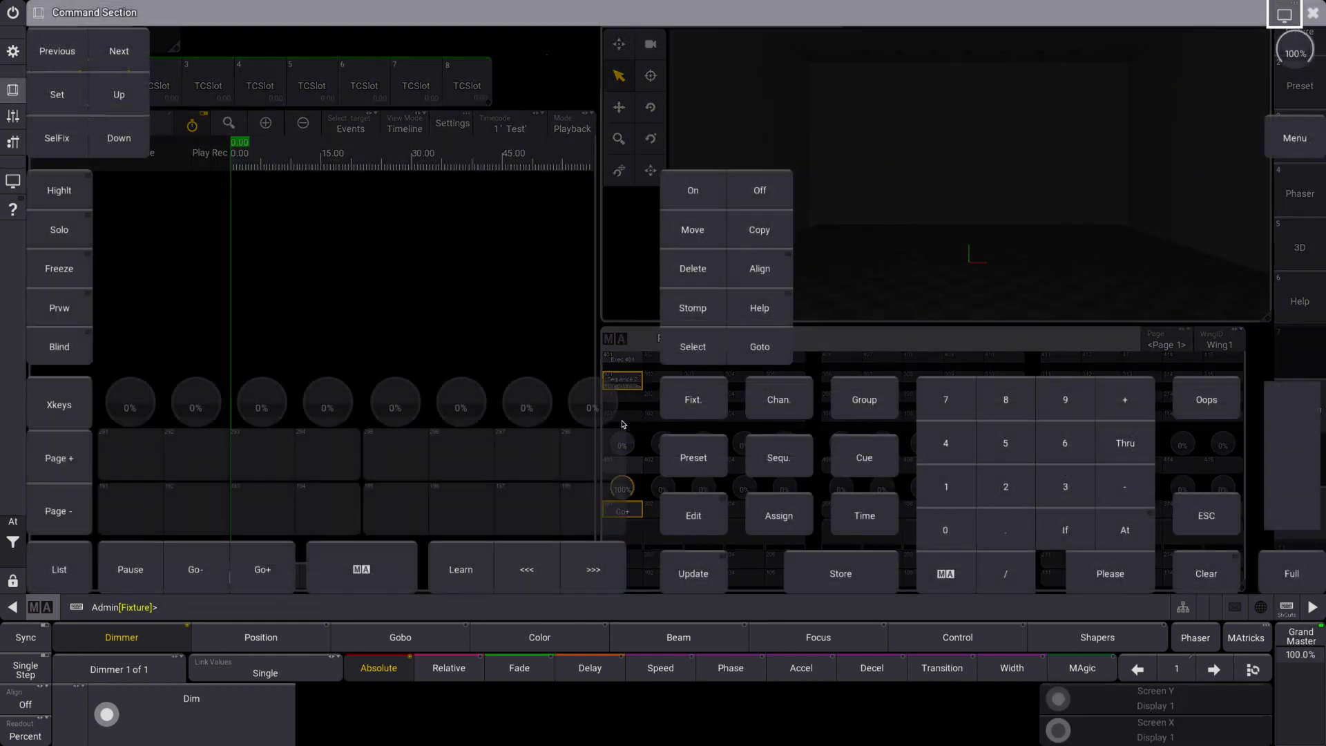
left_click(840, 573)
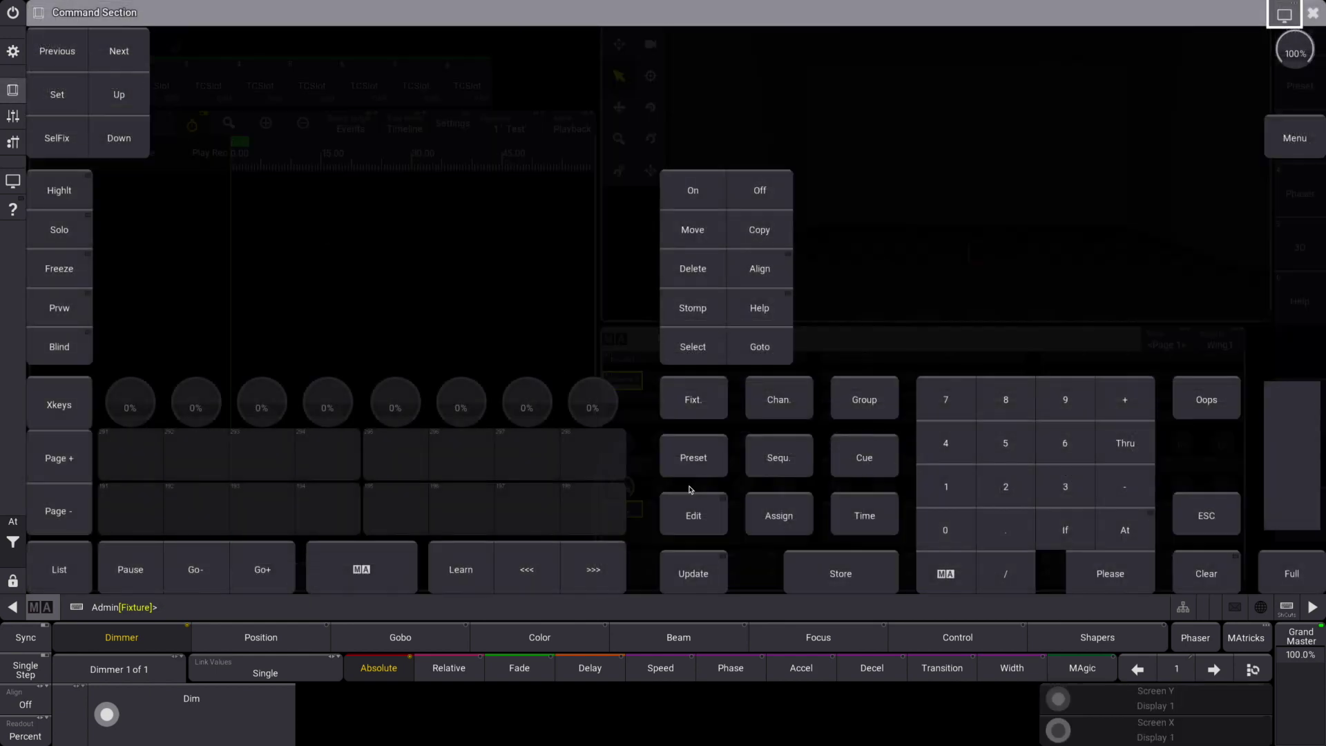
left_click(1313, 12)
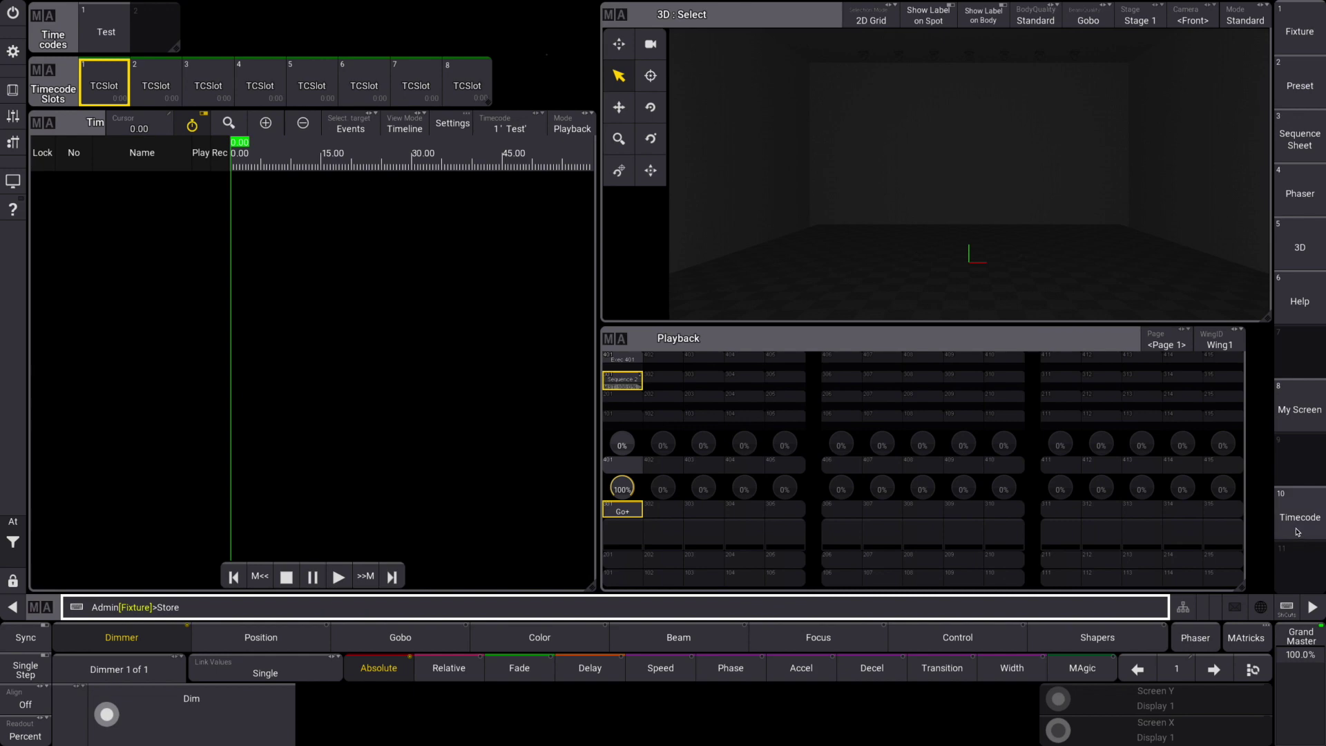
left_click(1297, 532)
left_click(1285, 721)
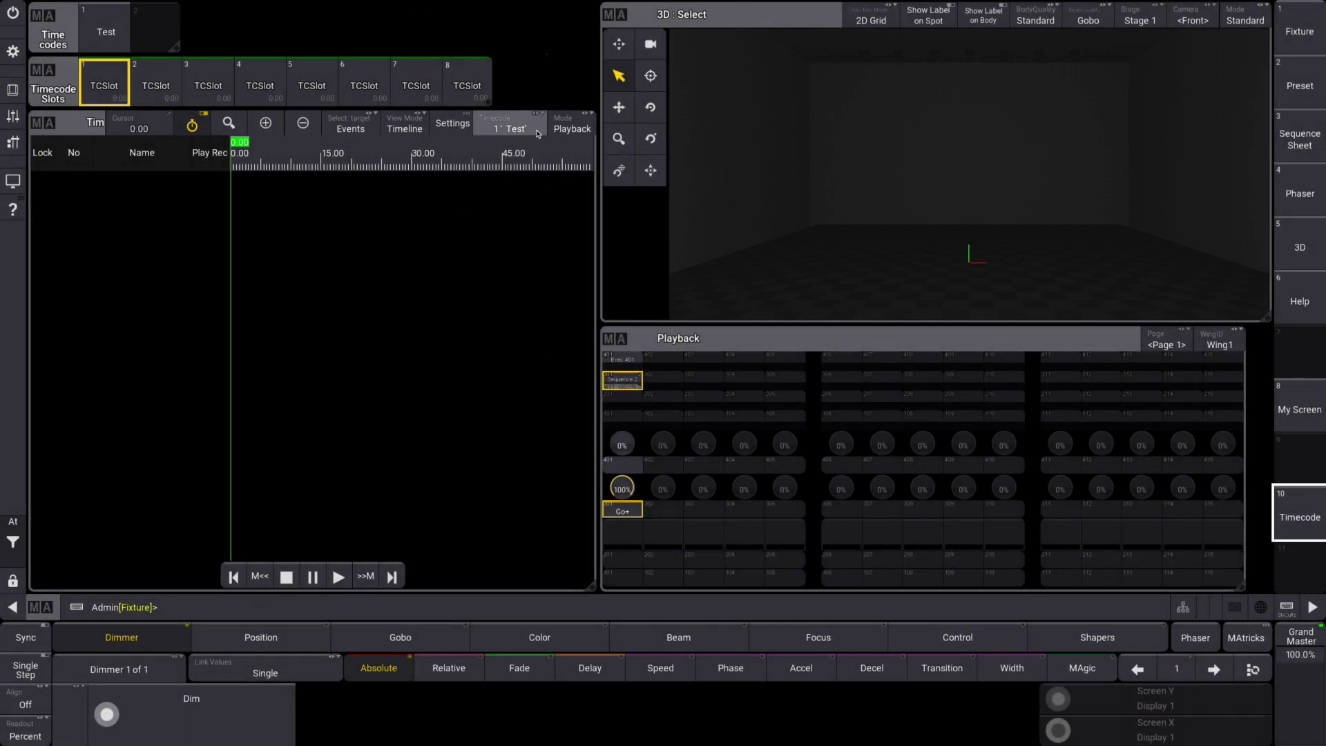
Set the Timecode window mode to Setup and record an empty take of about 3.7 seconds
left_click(571, 126)
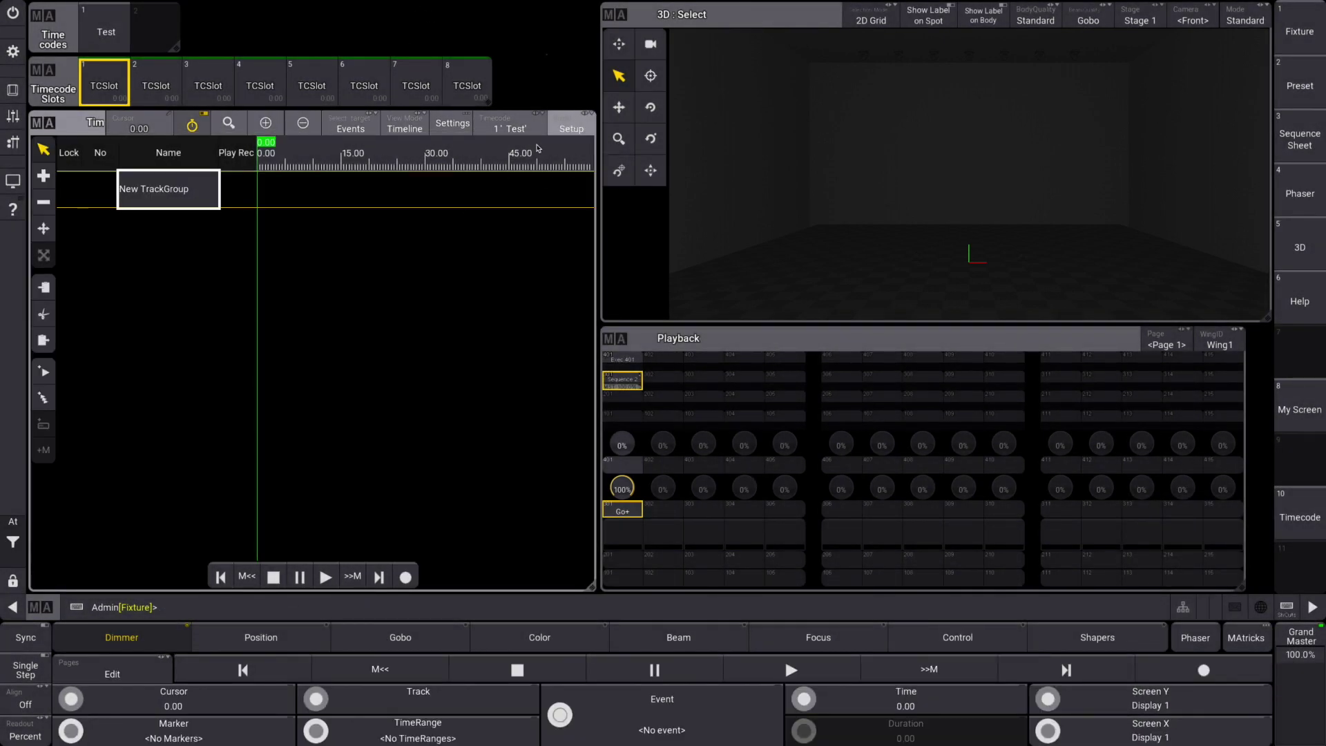
left_click(407, 578)
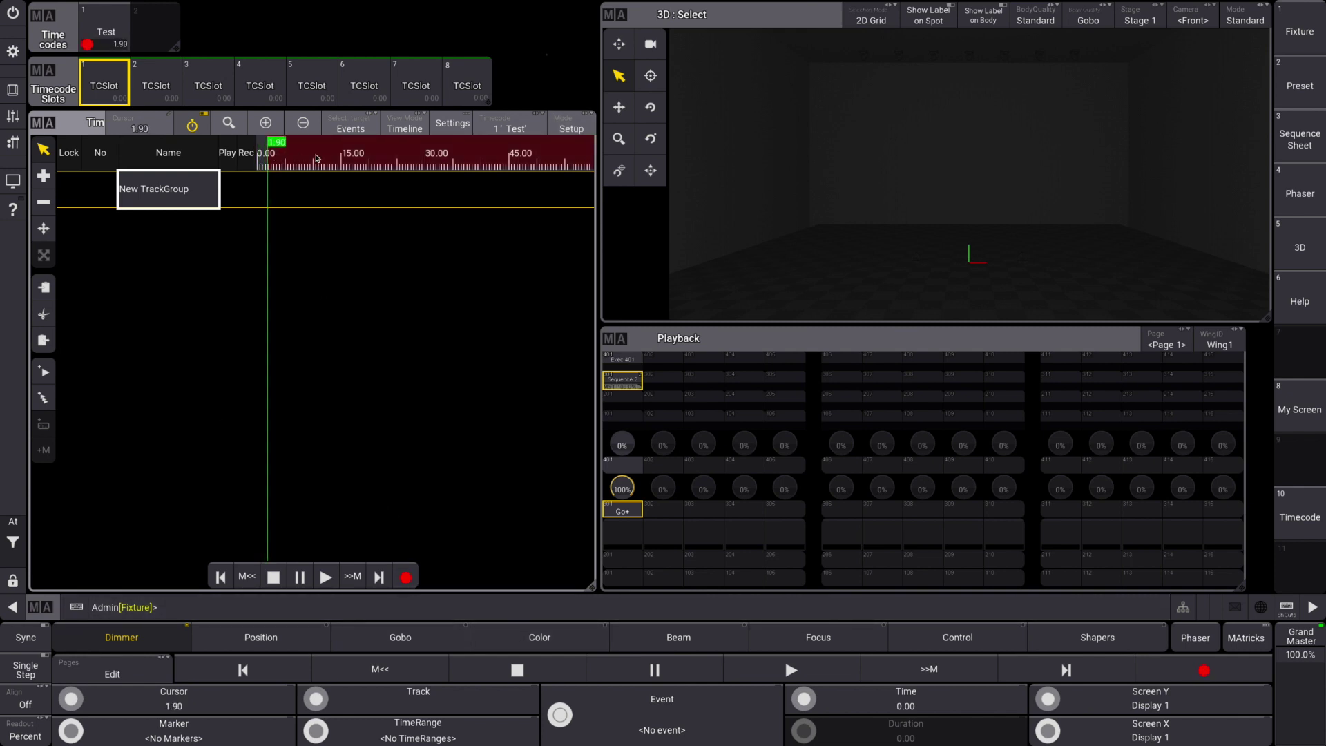
left_click(405, 577)
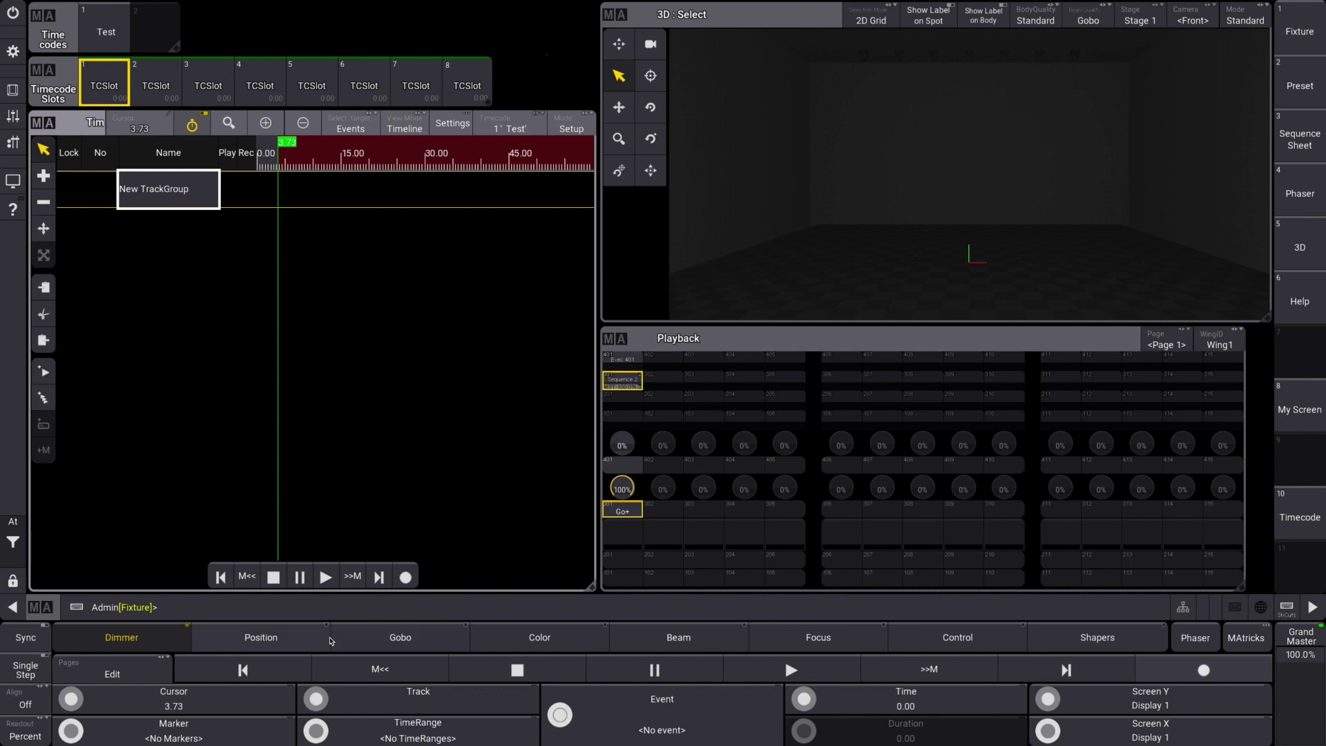
Play the empty take from the start, trying pause and resume, and return the cursor to 0.00
left_click(255, 670)
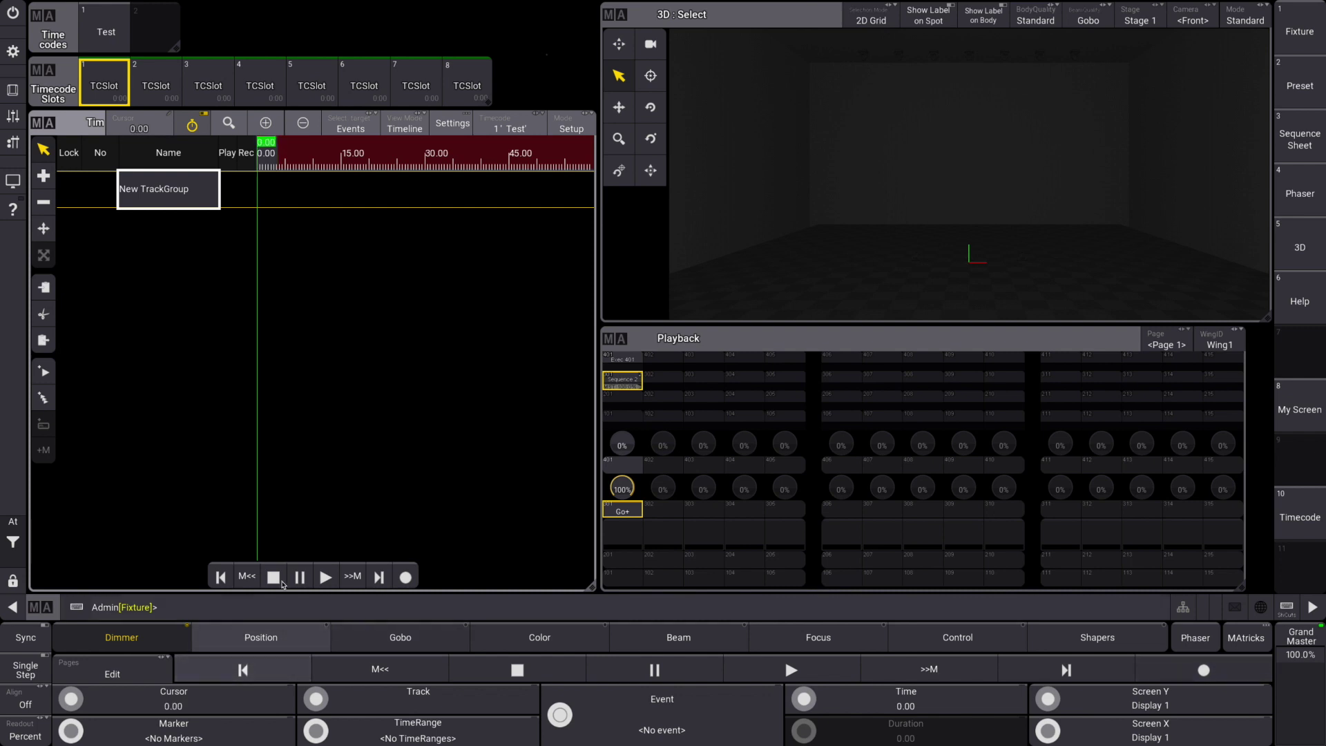
left_click(323, 578)
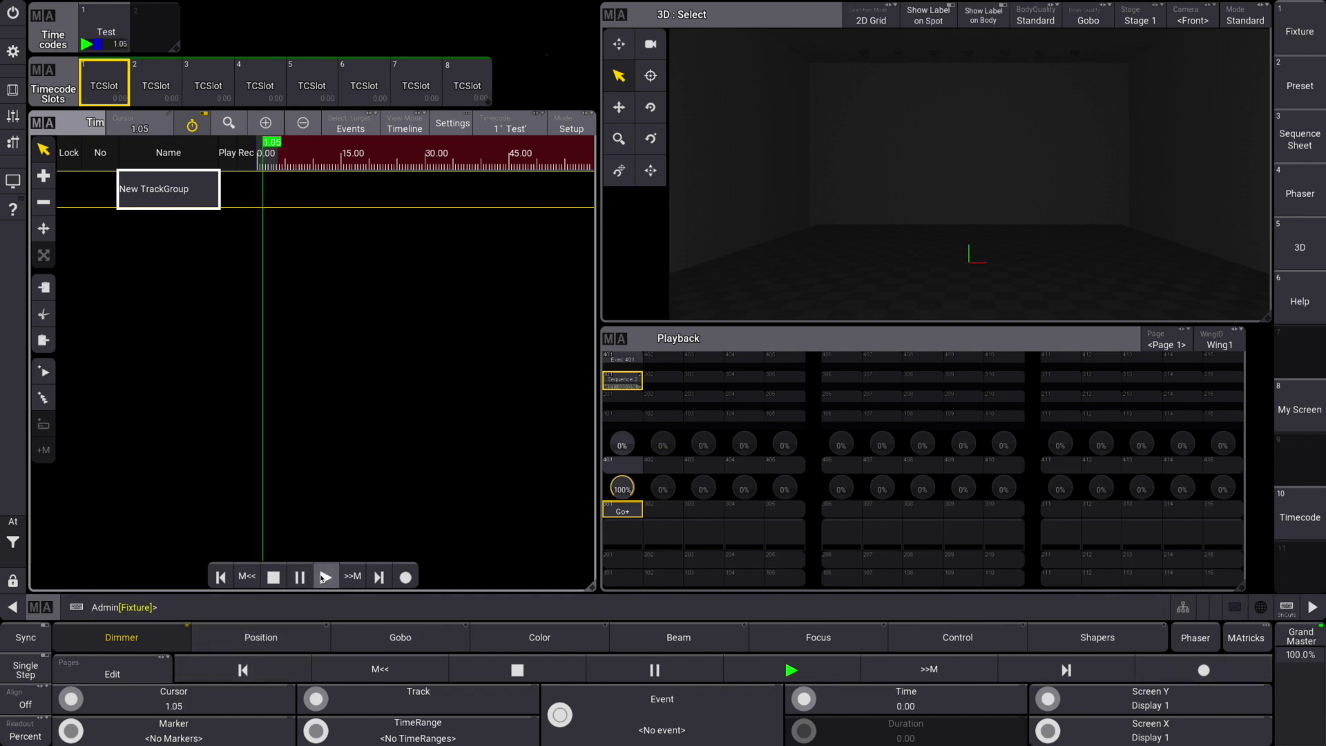
left_click(305, 579)
left_click(306, 581)
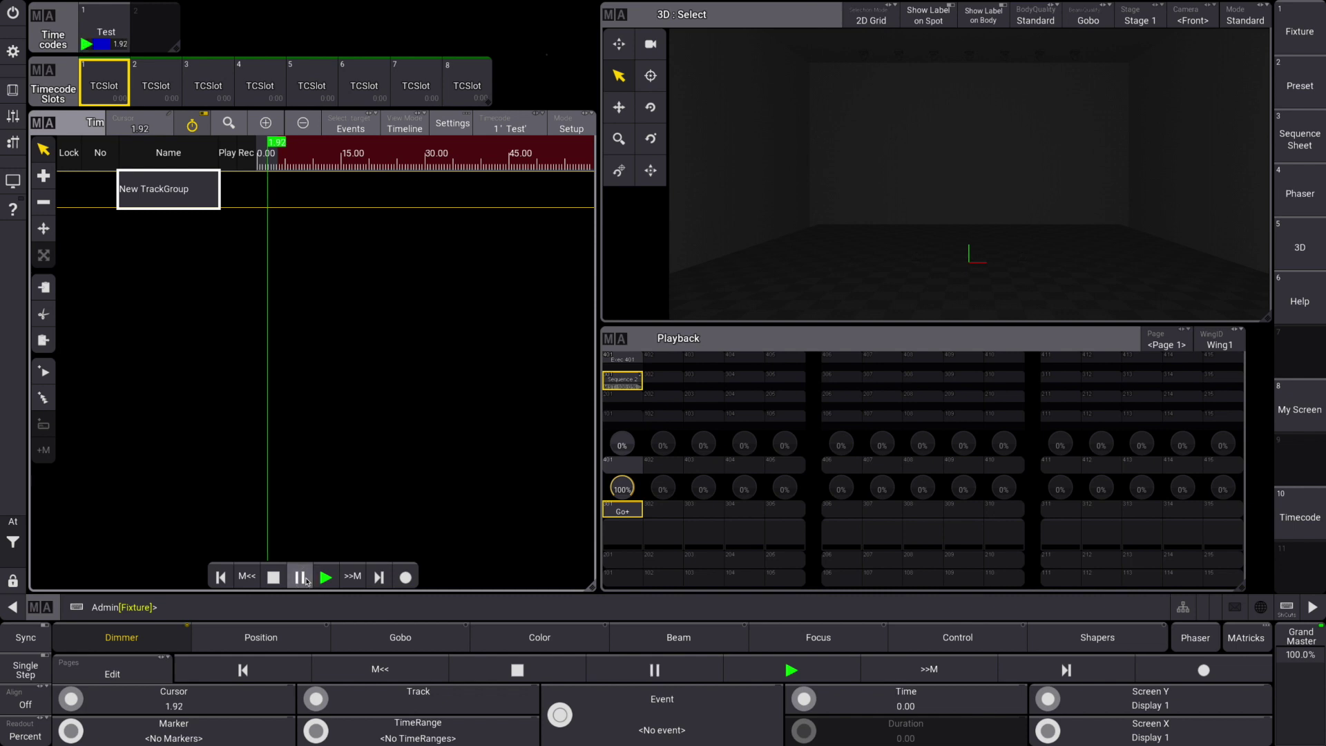
left_click(323, 577)
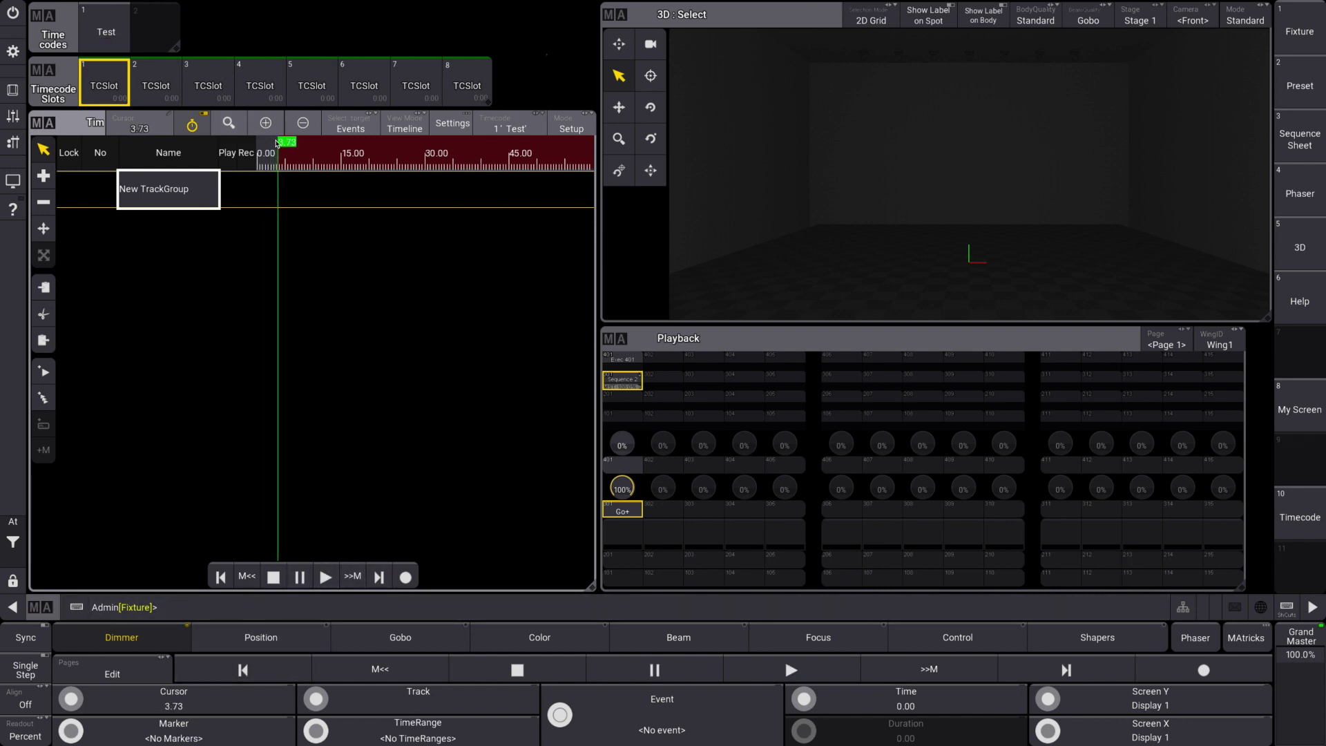
left_click(245, 669)
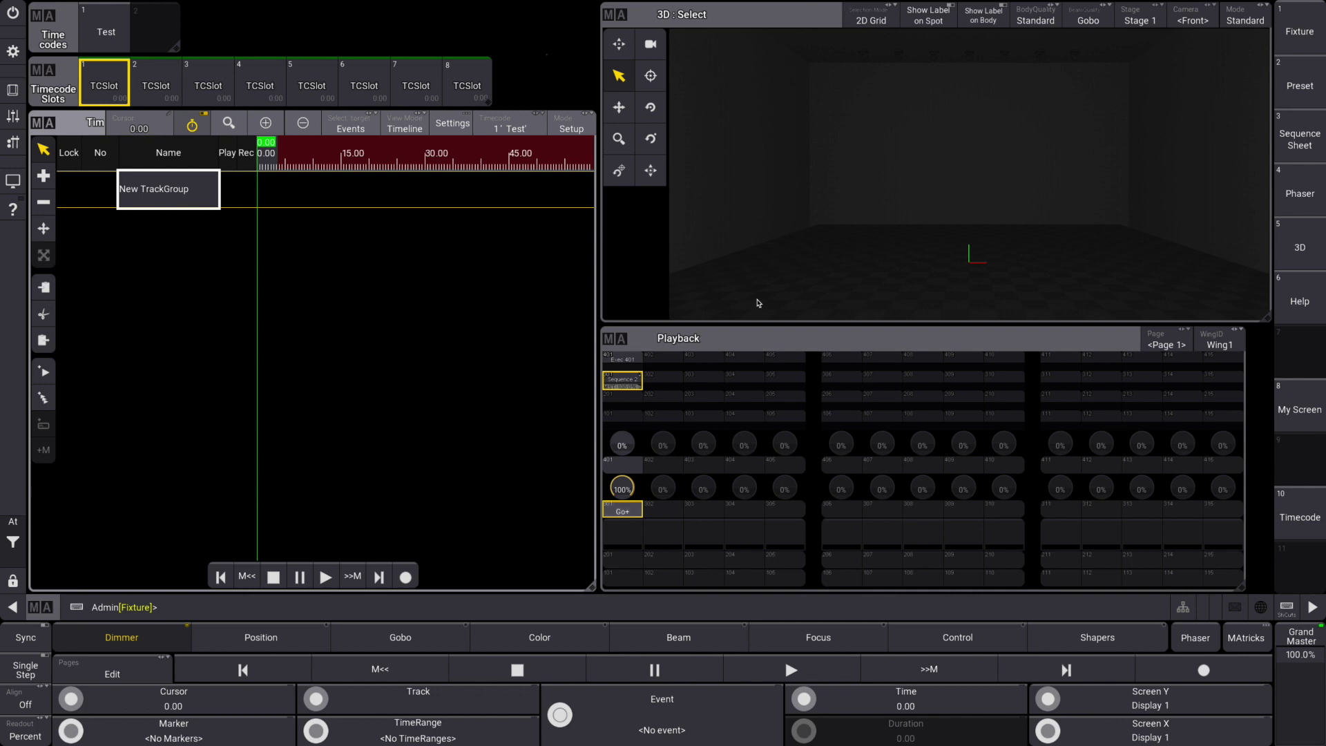
Record a take of about 34 seconds in the Test timecode, firing Go+ on Sequence 2 repeatedly to capture its cue events
left_click(406, 578)
left_click(623, 511)
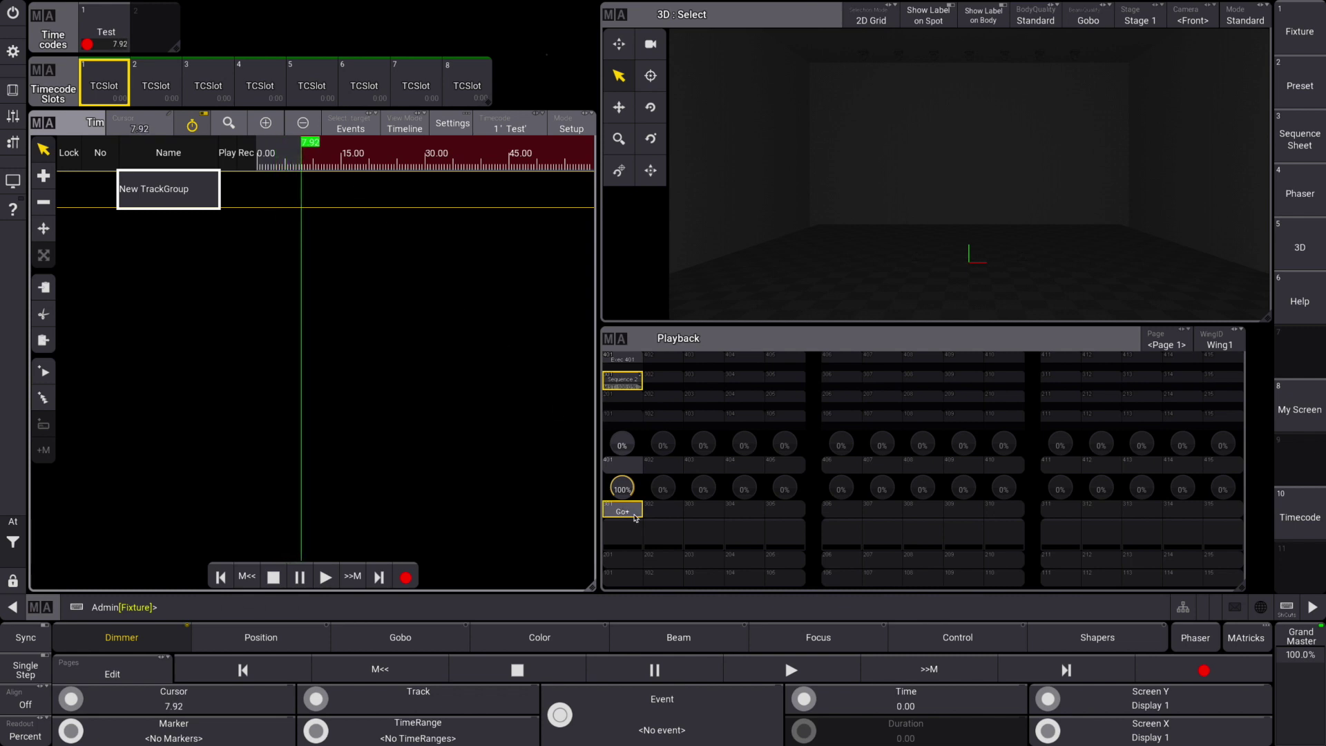
left_click(624, 511)
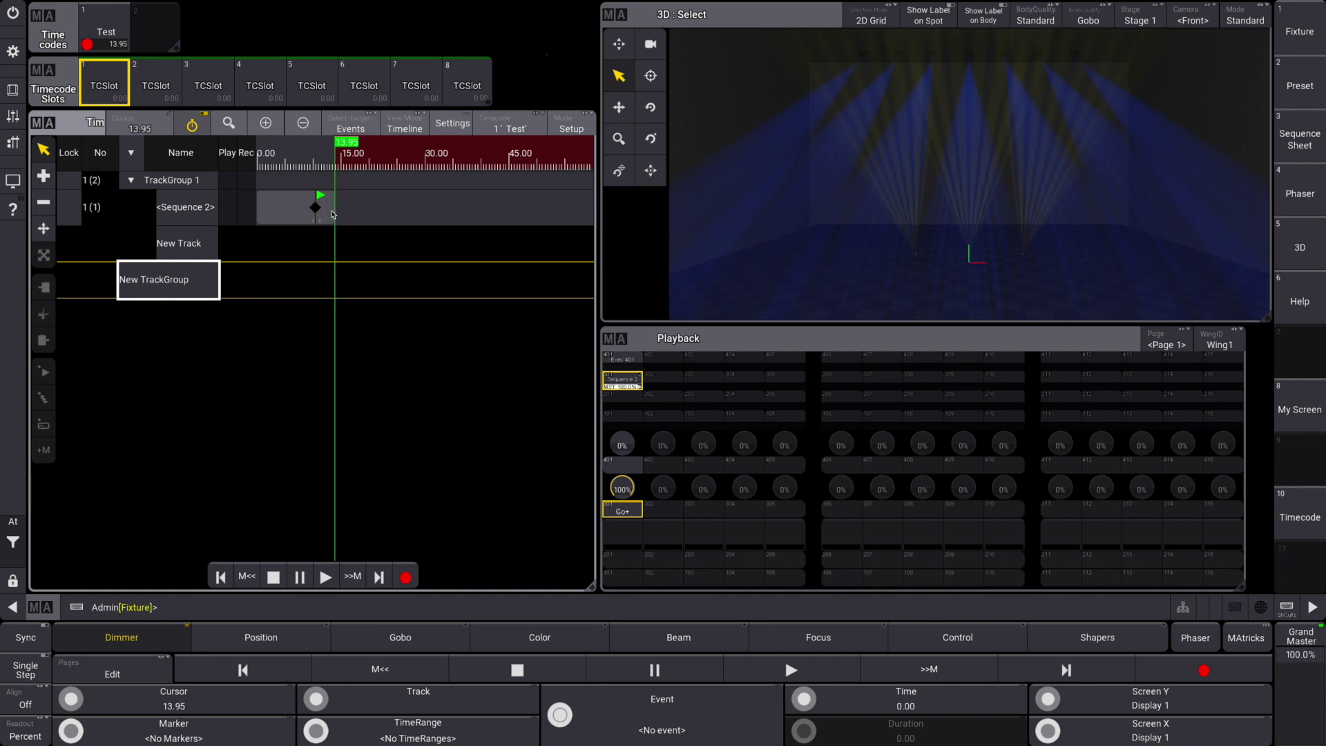
left_click(629, 511)
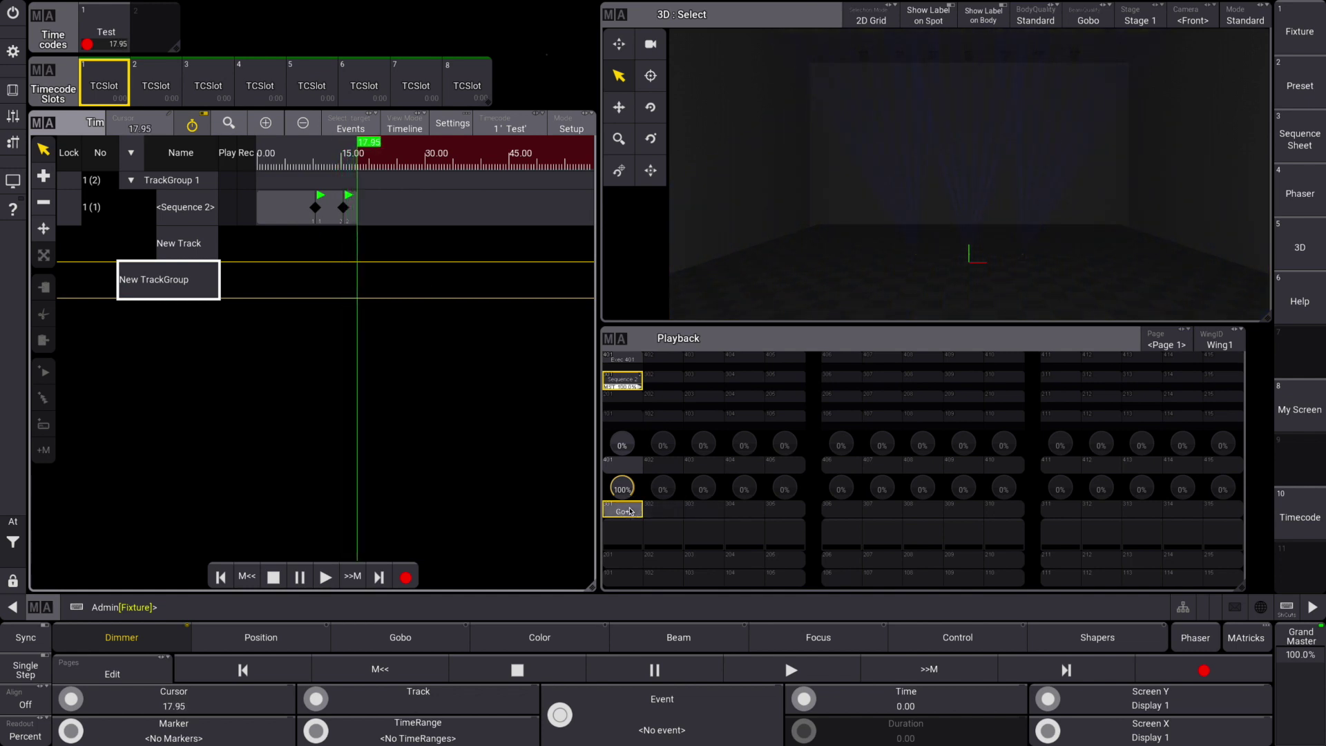
left_click(629, 511)
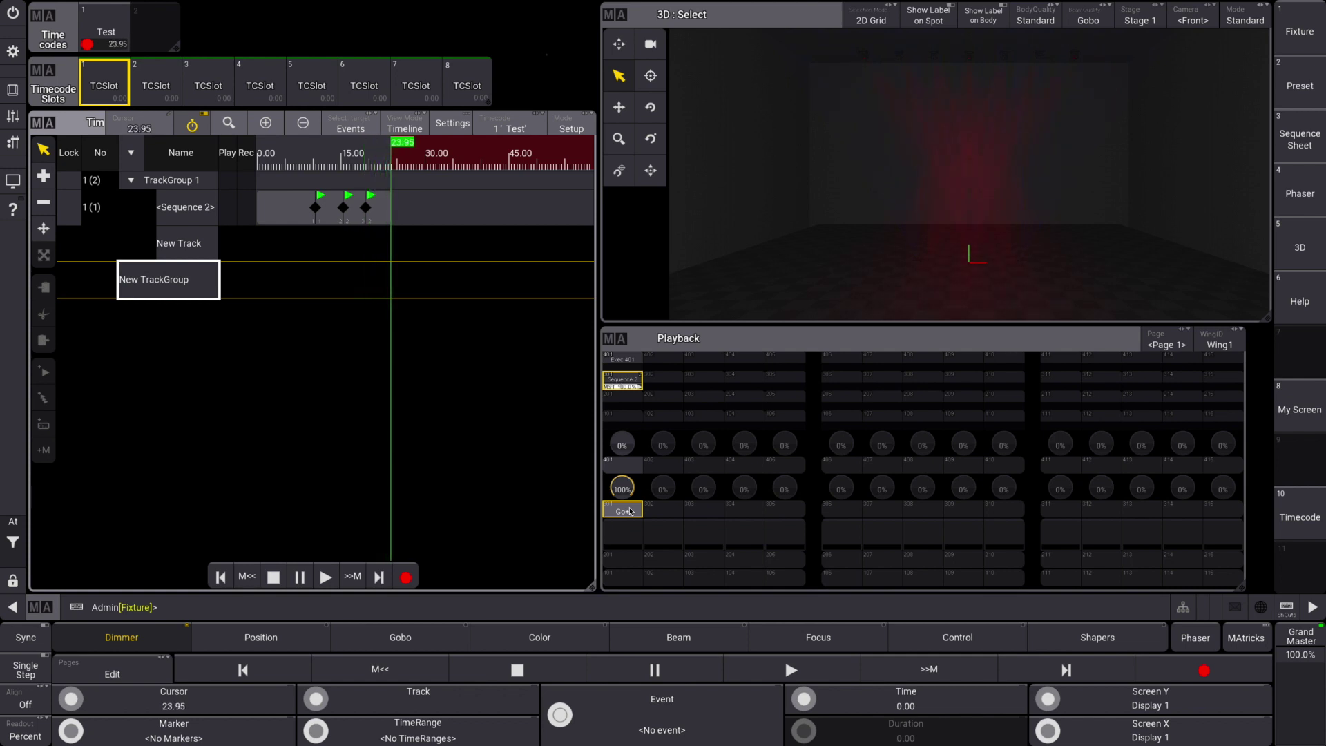
left_click(630, 511)
left_click(630, 511)
left_click(629, 511)
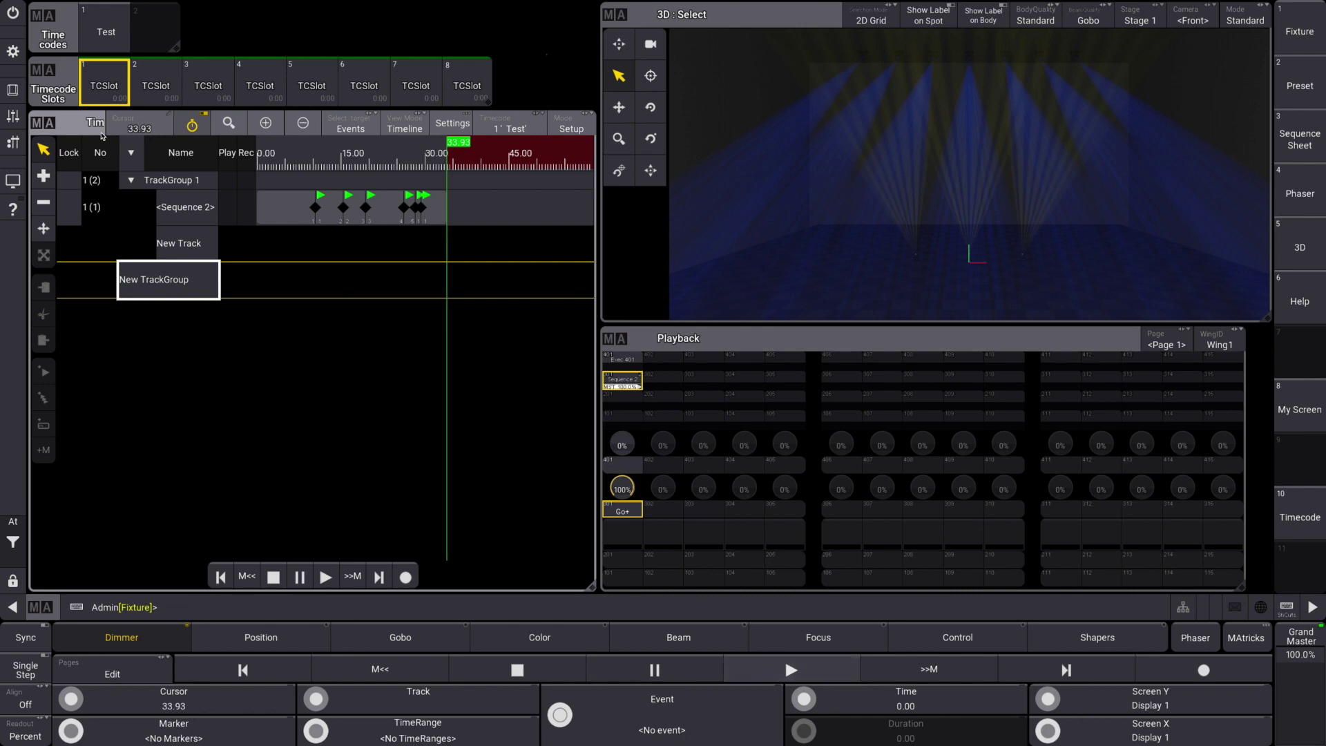
Return the Test timecode to its start and set the Timecode window mode to Playback
left_click(6, 95)
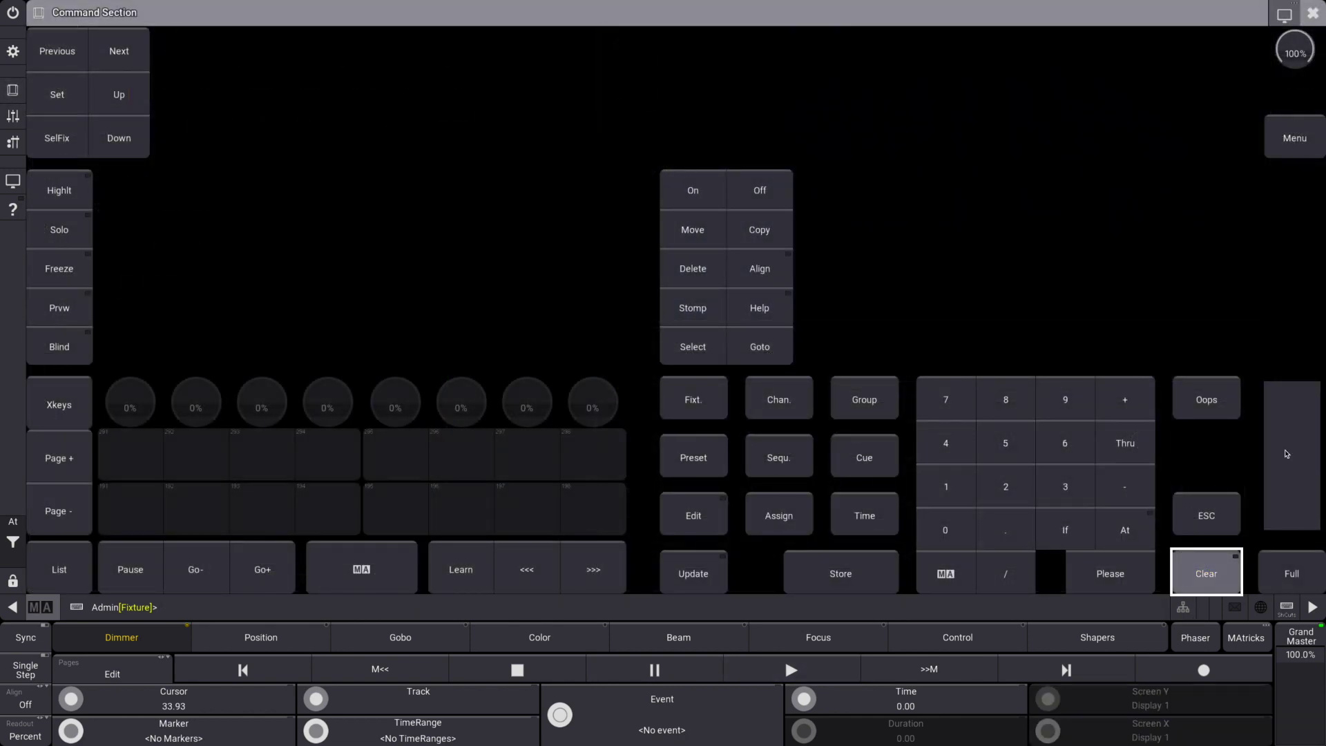
left_click(1312, 13)
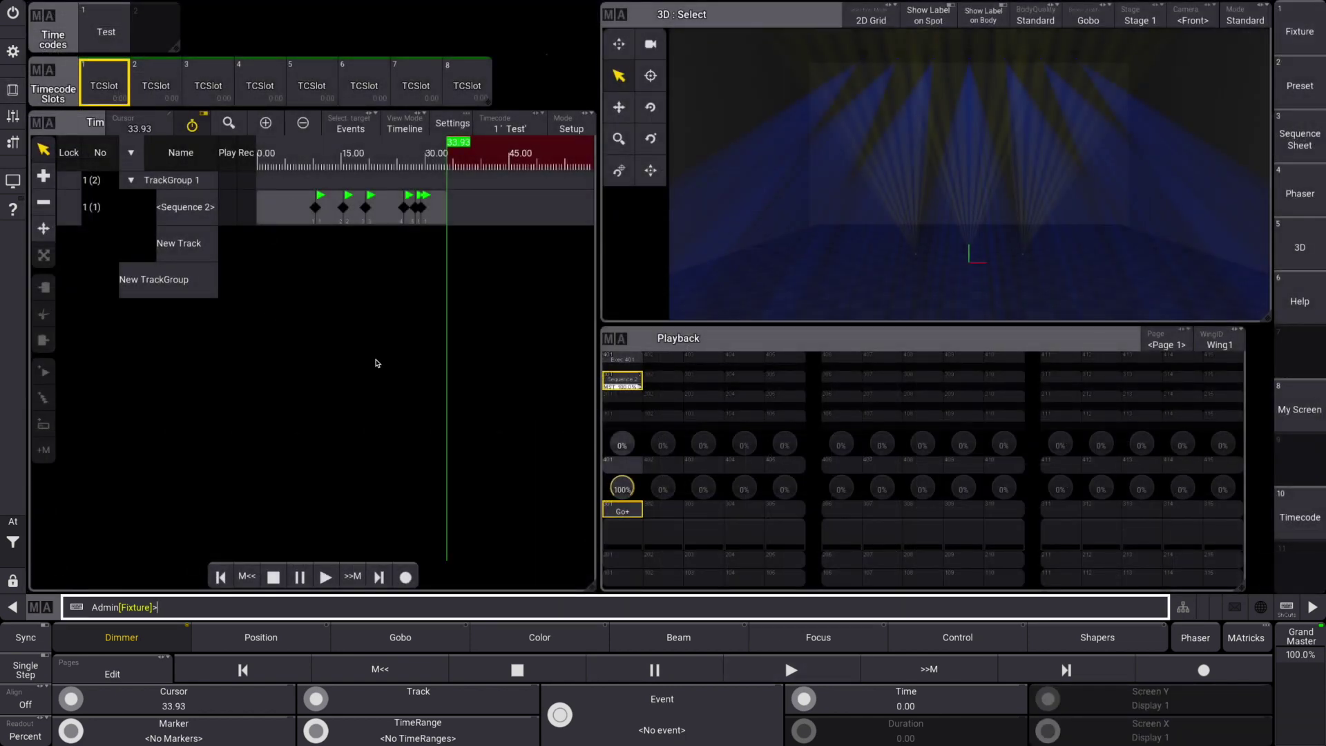
left_click(221, 577)
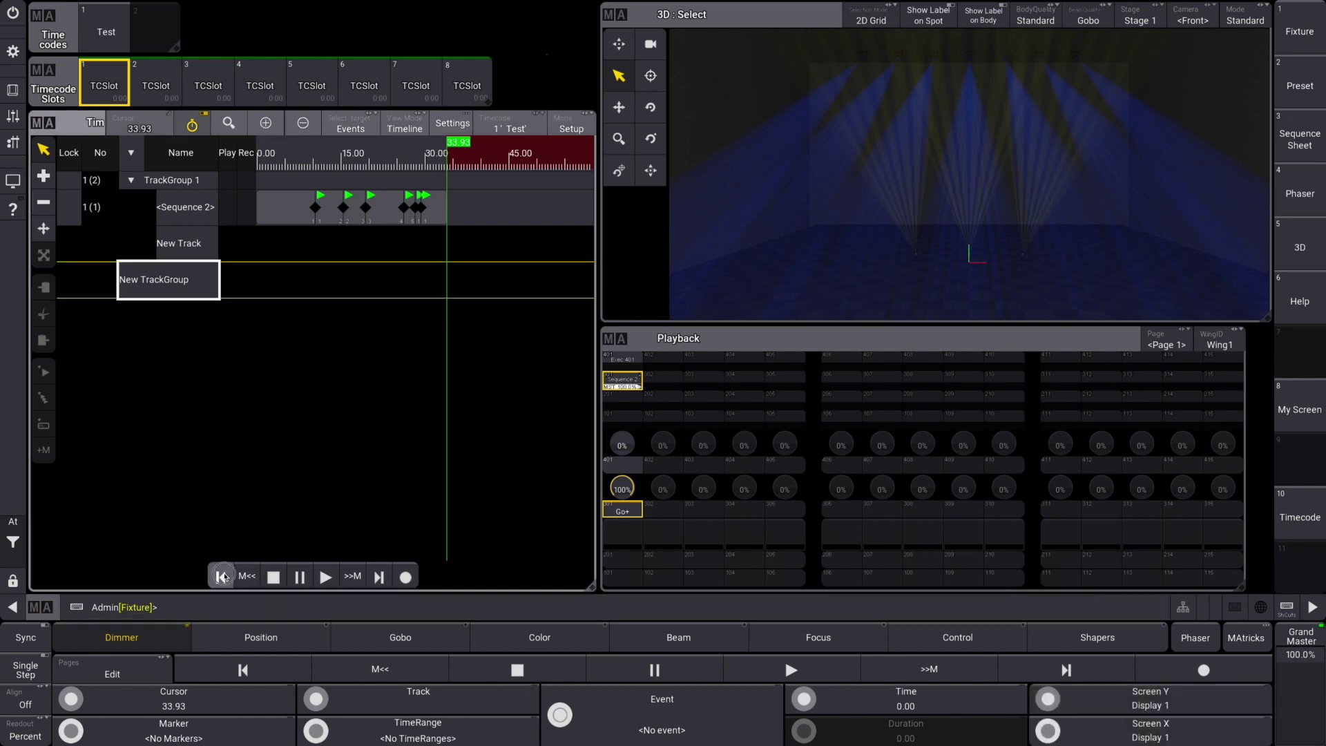
left_click(582, 125)
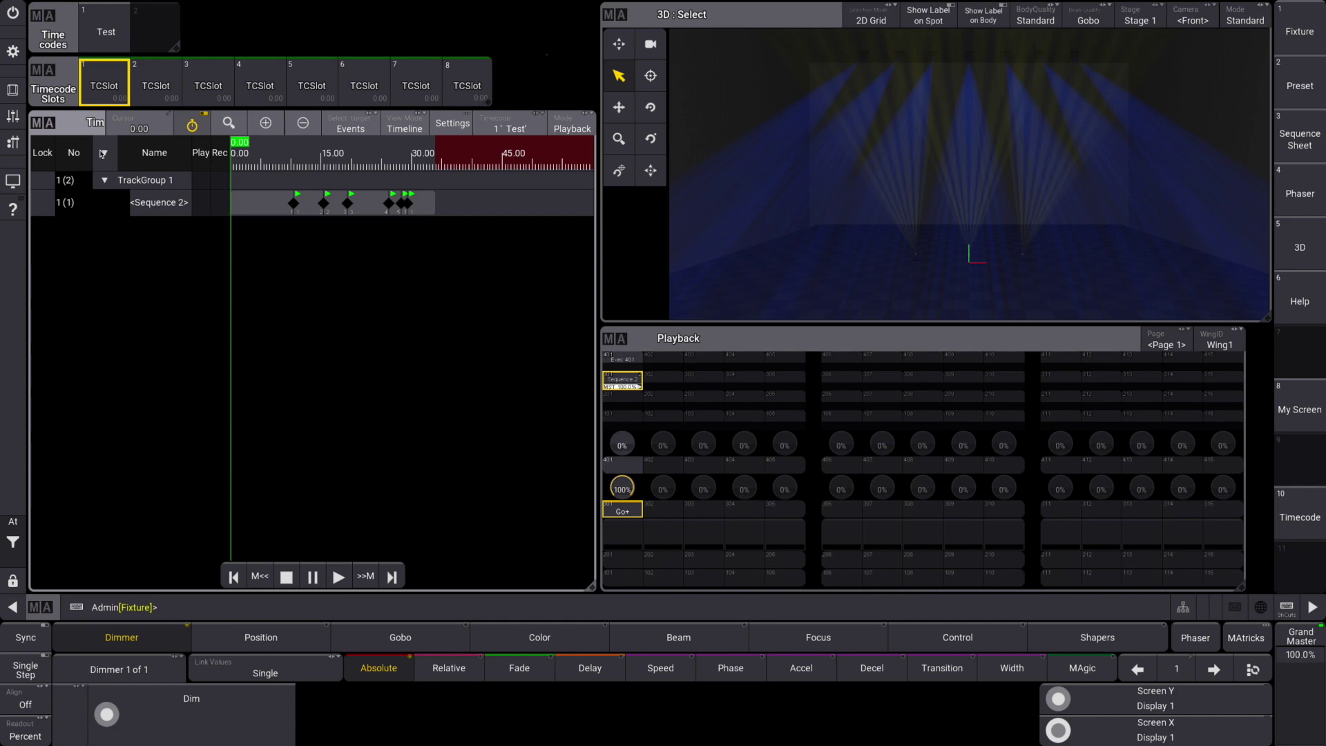
Switch off the running cue and play the recorded Test timecode from the start
left_click(12, 90)
left_click(759, 190)
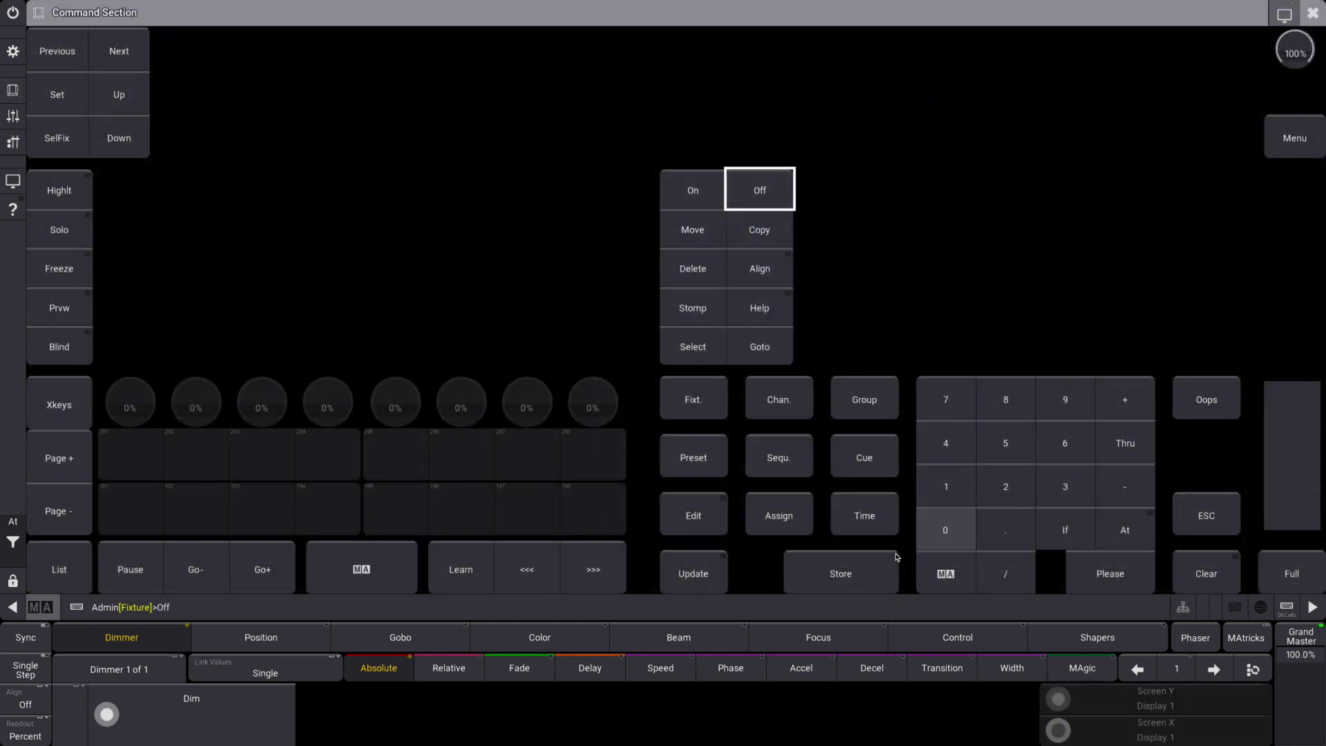
left_click(864, 457)
left_click(1102, 590)
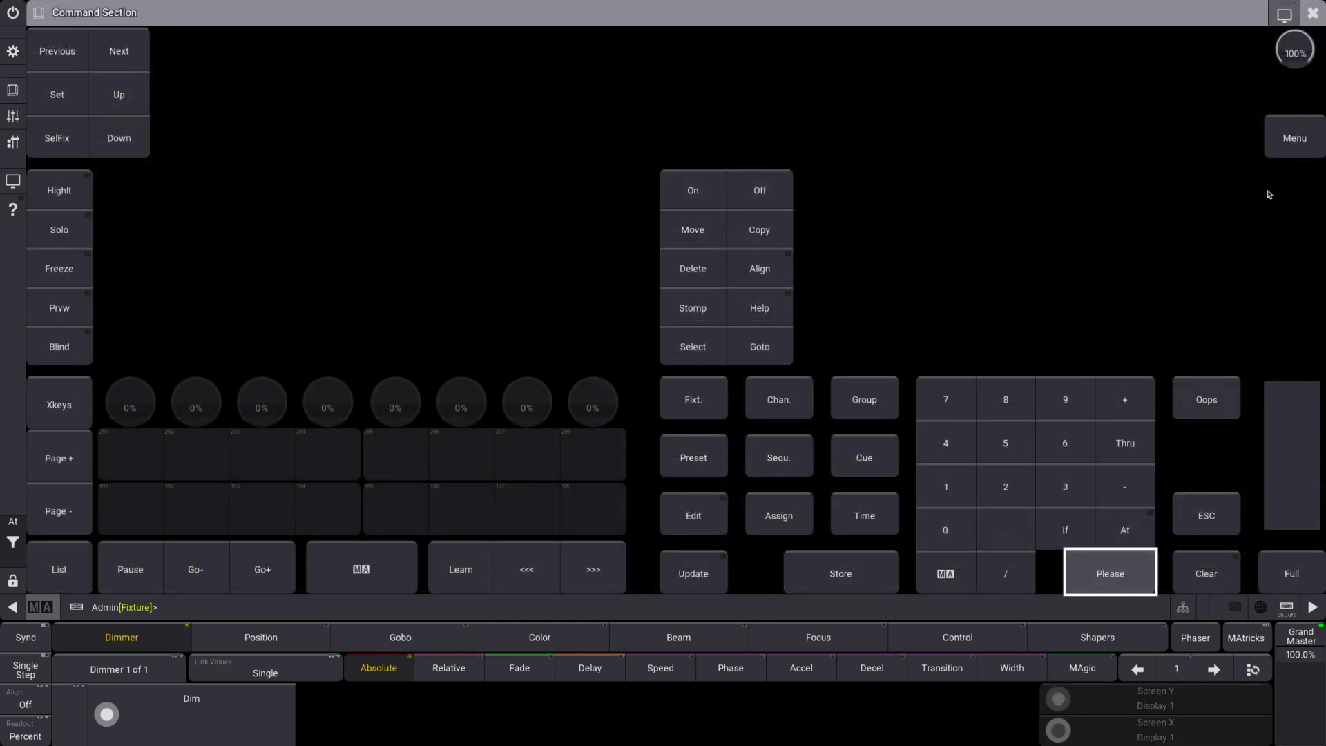
left_click(1312, 13)
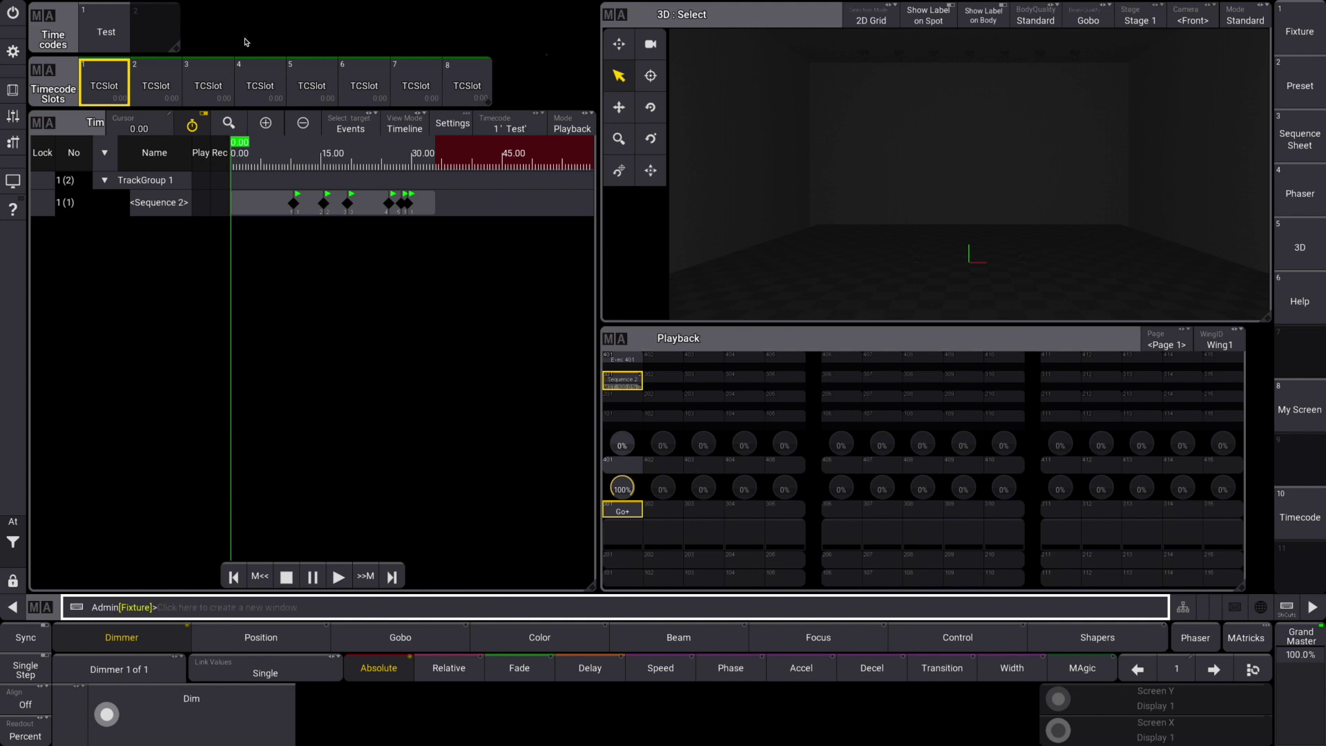
left_click(338, 577)
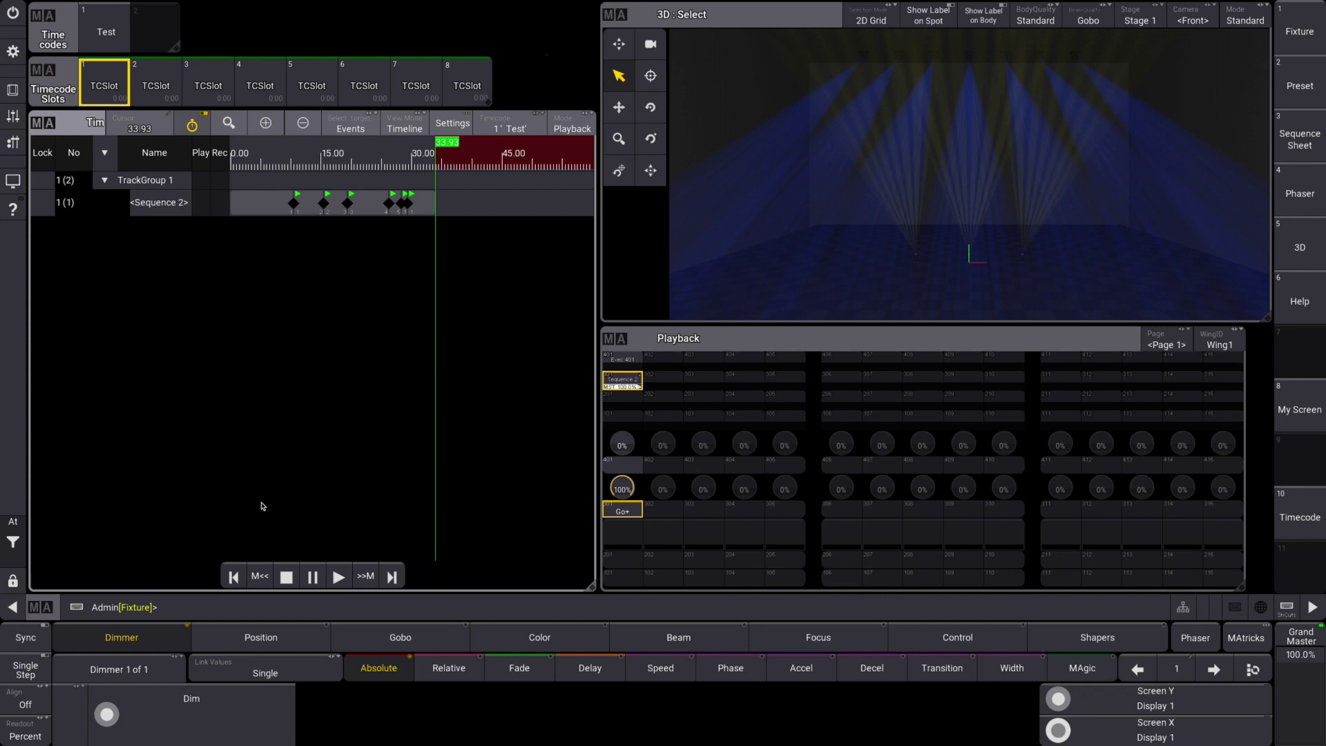
left_click(339, 579)
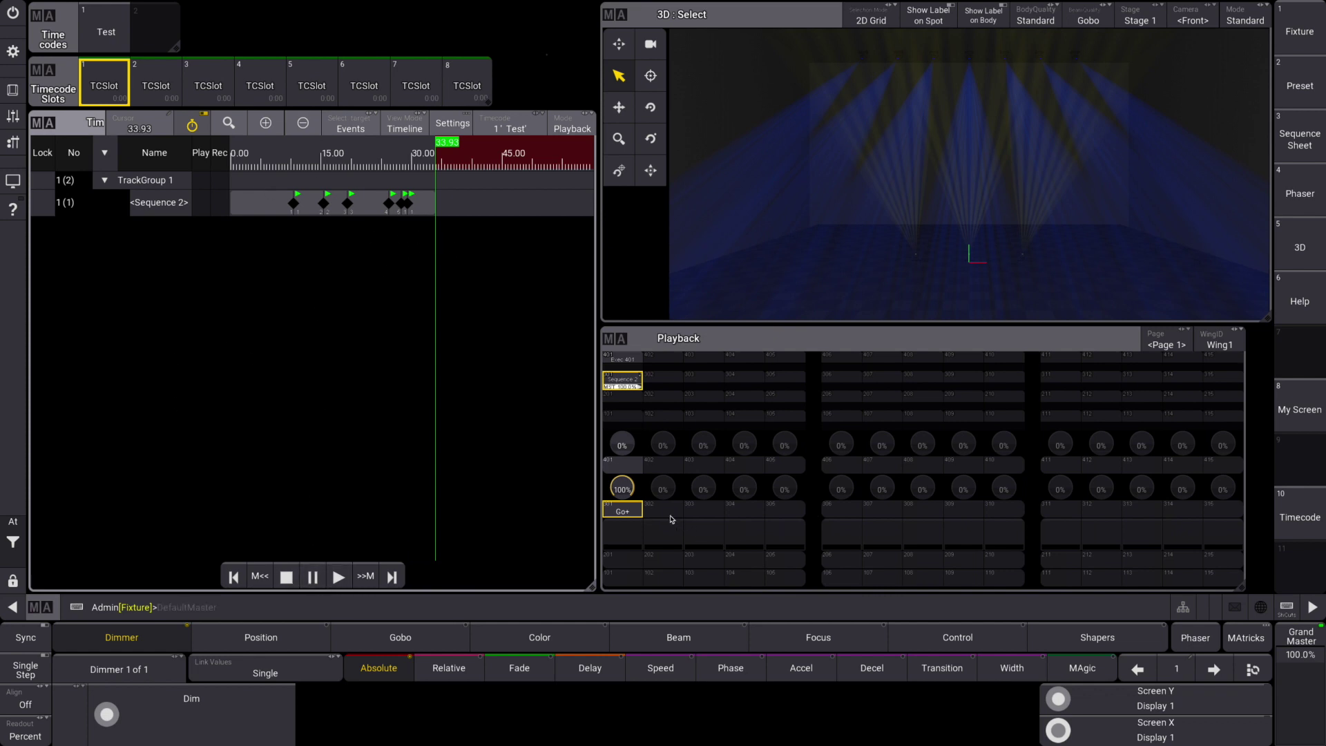